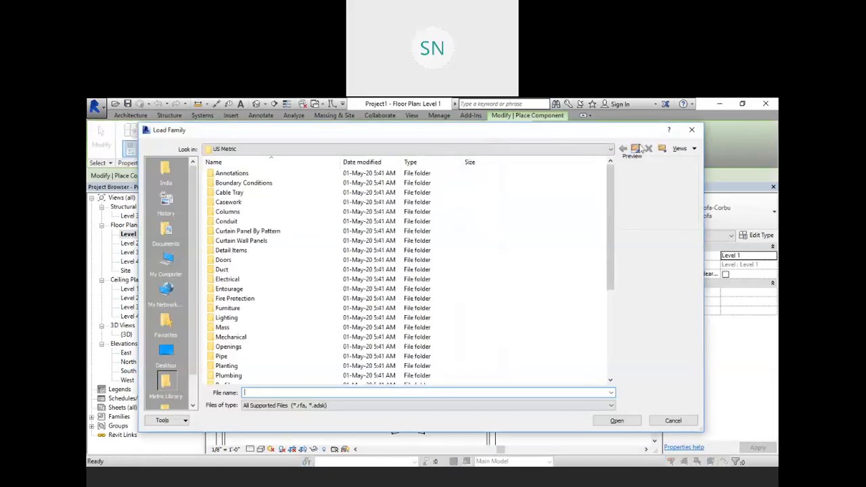
Trace the family library's location from US Metric up to the Autodesk folder and back into RVT 2015 > Libraries
left_click(636, 149)
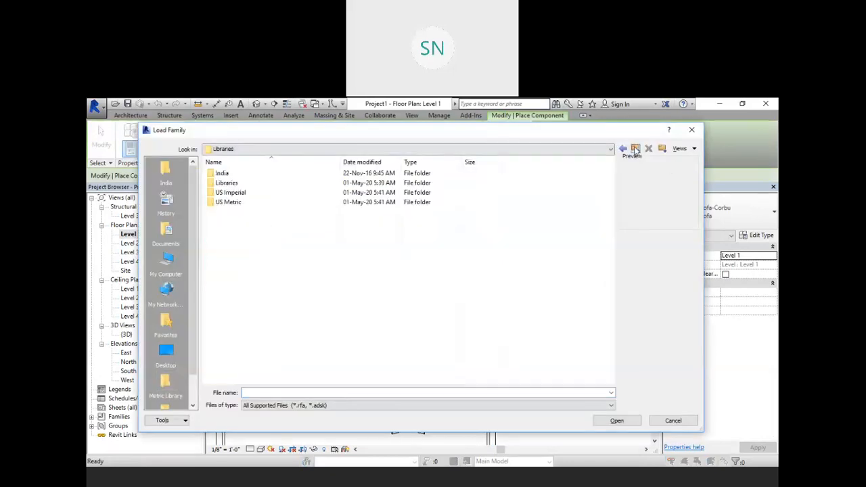
left_click(636, 148)
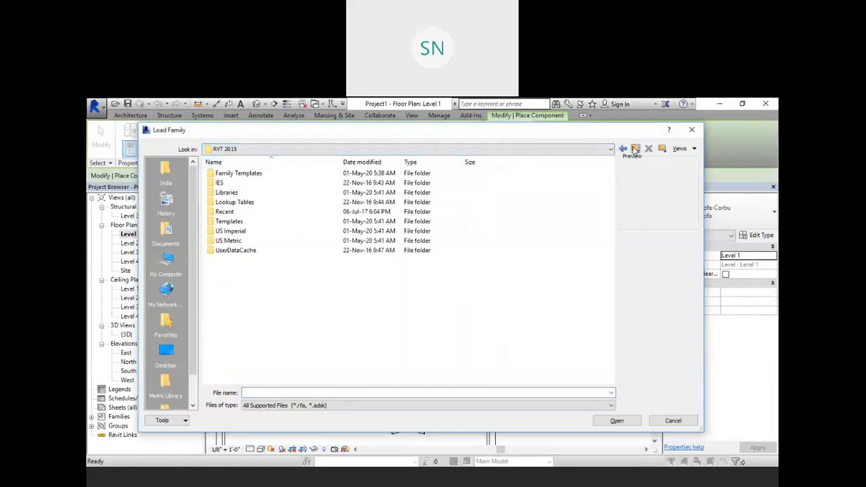
left_click(636, 149)
scroll(267, 284, "down", 5)
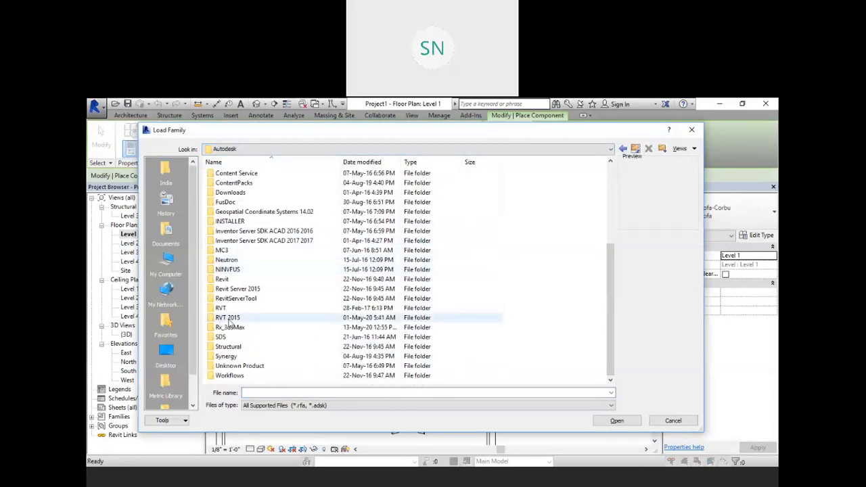
double_click(249, 320)
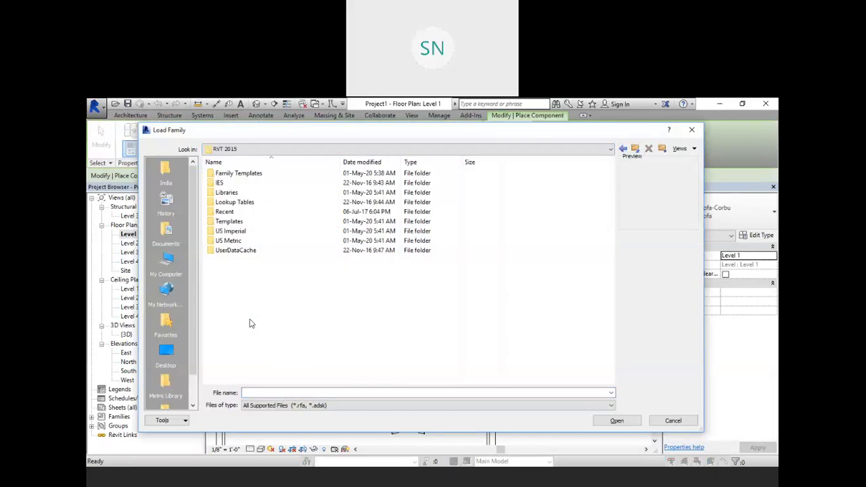
double_click(248, 196)
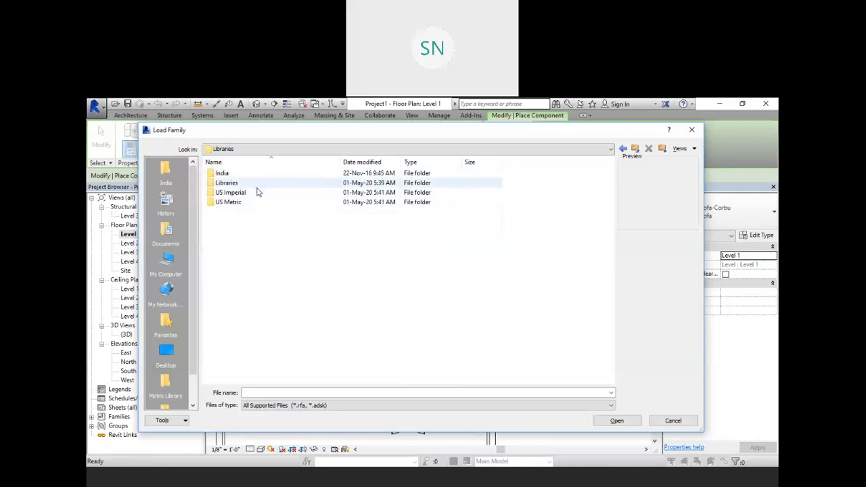
Look into the Templates folder under RVT 2015 and return to the Libraries folder
left_click(243, 150)
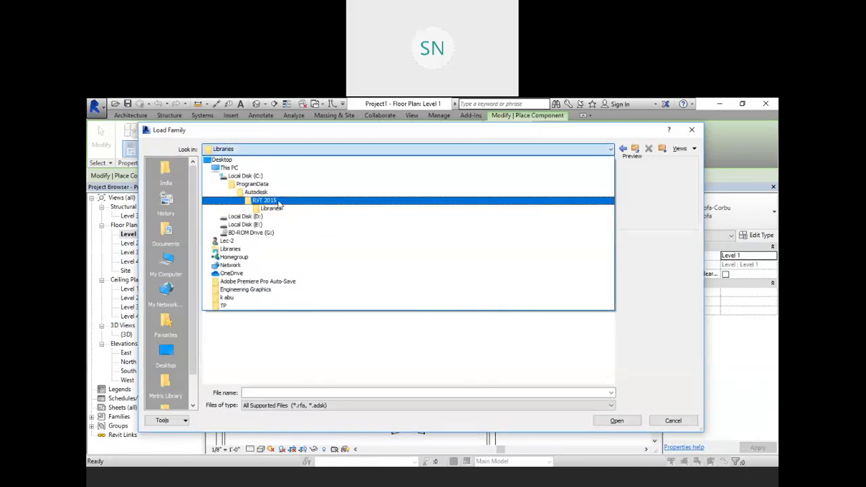
left_click(267, 201)
double_click(259, 223)
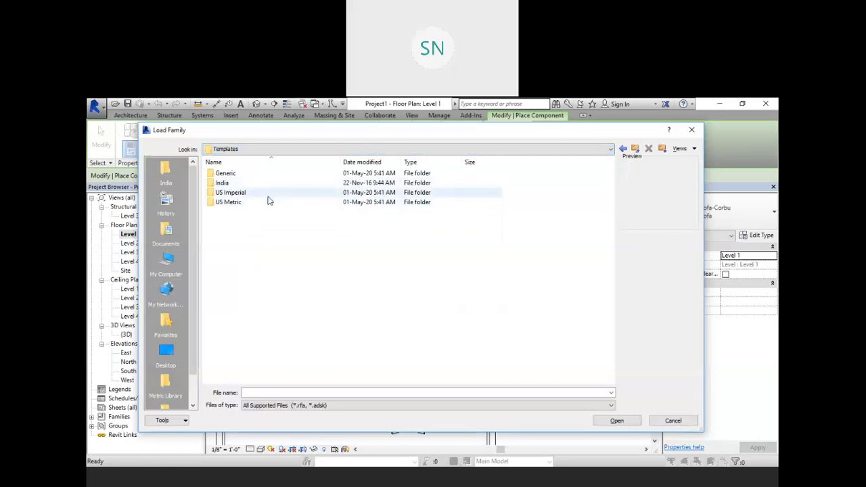
left_click(635, 148)
double_click(259, 194)
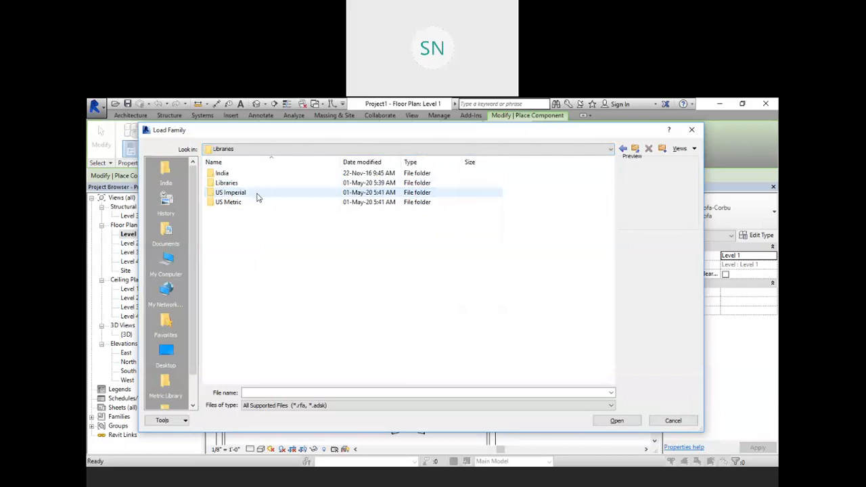
Load the TV - Flat Screen family from the Furniture folder of the US Imperial library
double_click(258, 195)
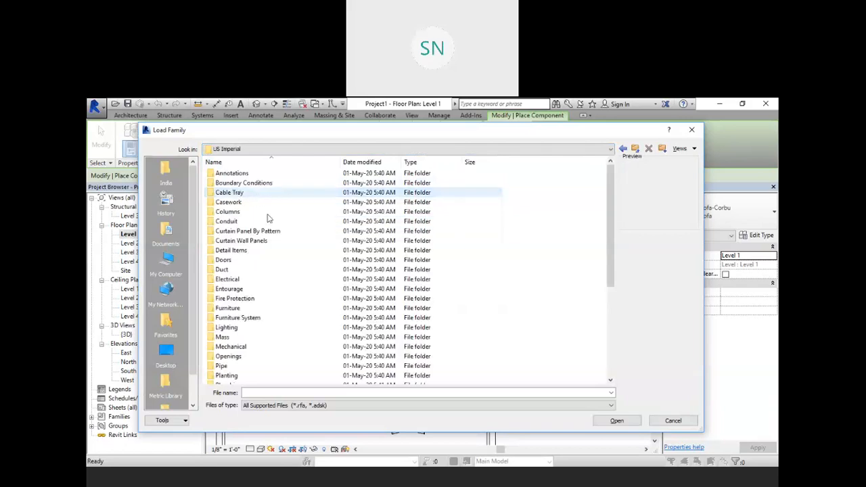
left_click(257, 309)
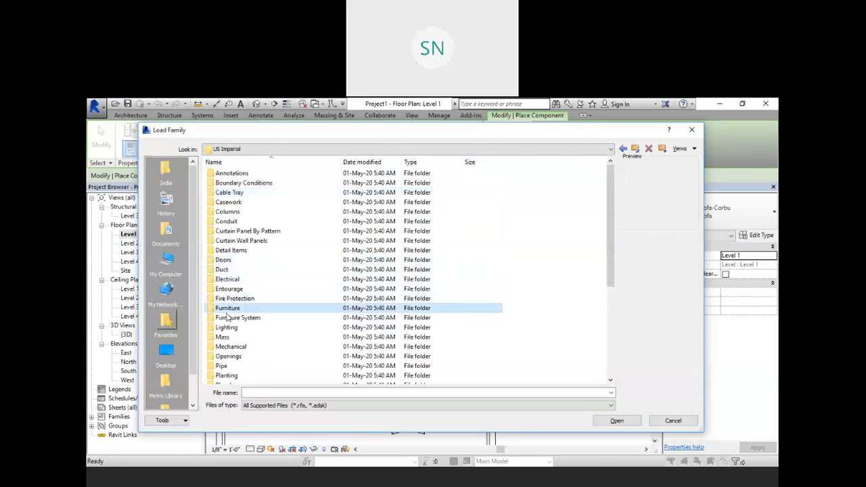
double_click(264, 309)
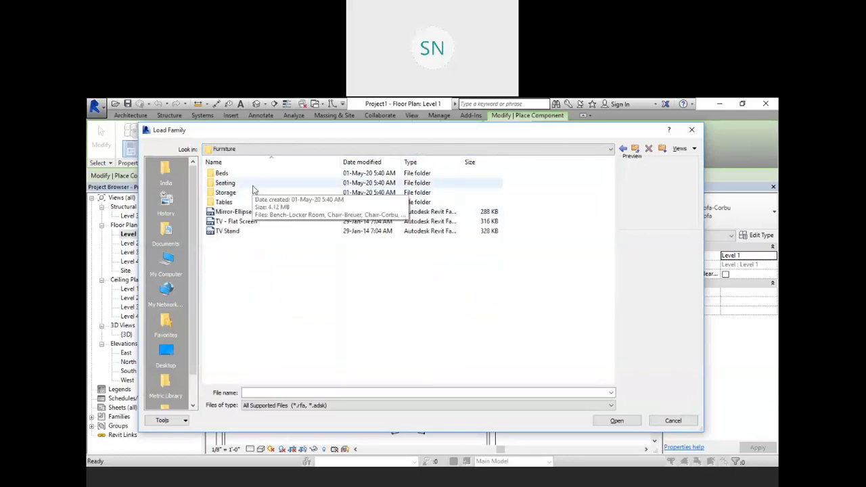
left_click(257, 212)
left_click(257, 222)
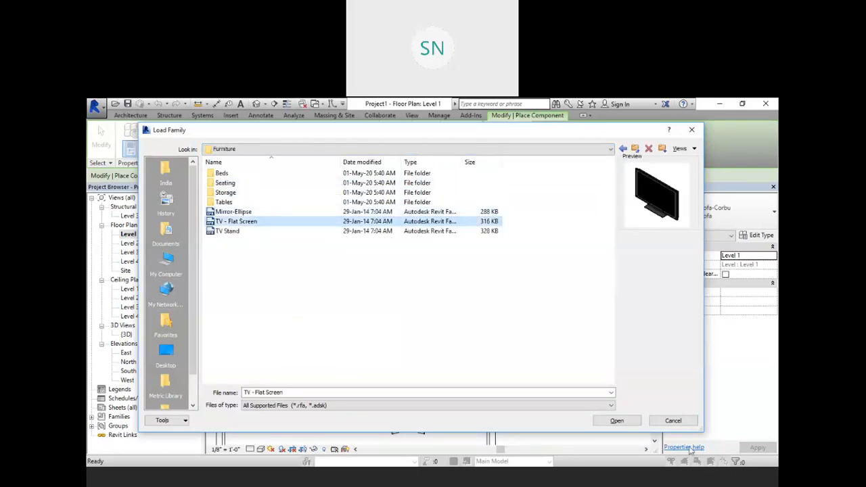
left_click(617, 421)
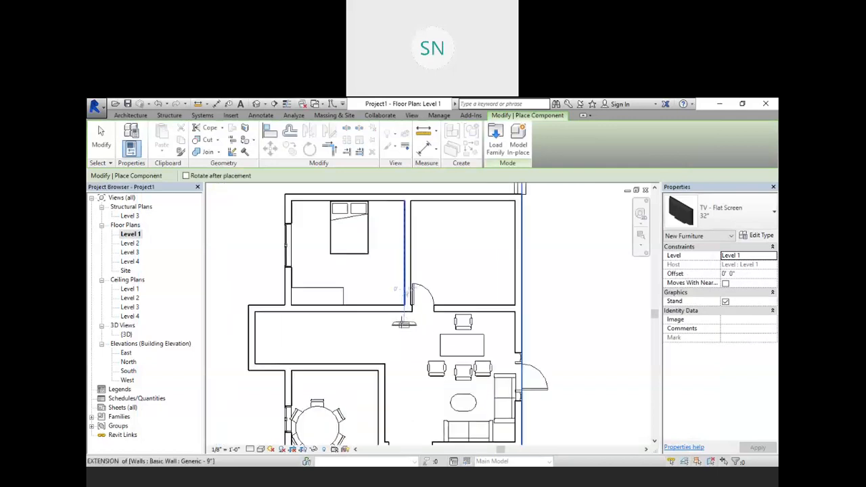
Place one 32" flat-screen TV against the living room's upper wall, in the corner beside the desk, and end the placement
scroll(403, 324, "up", 2)
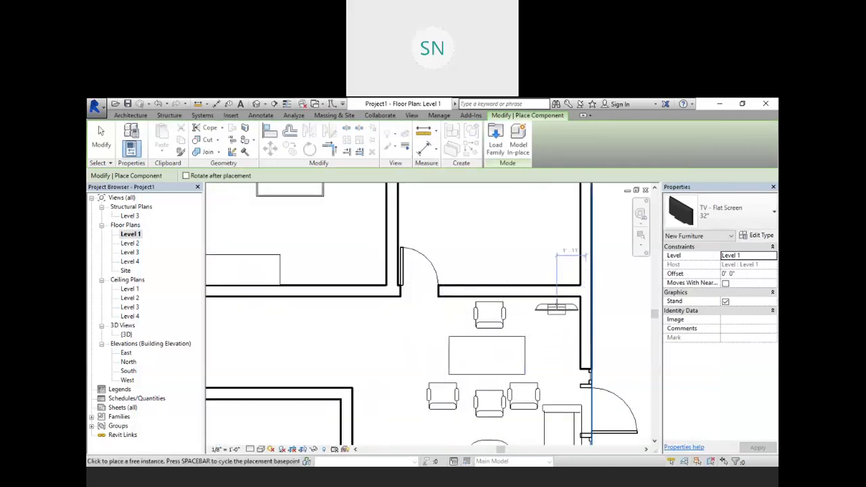
left_click(554, 306)
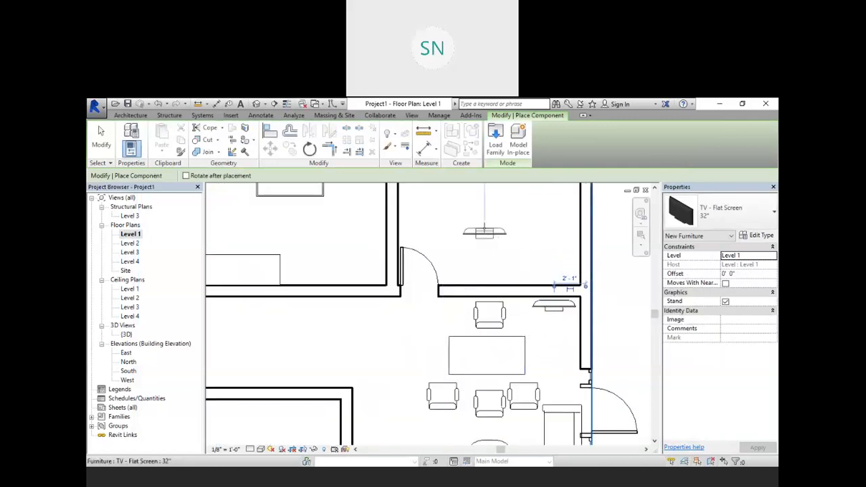
right_click(485, 231)
left_click(529, 237)
scroll(530, 257, "down", 1)
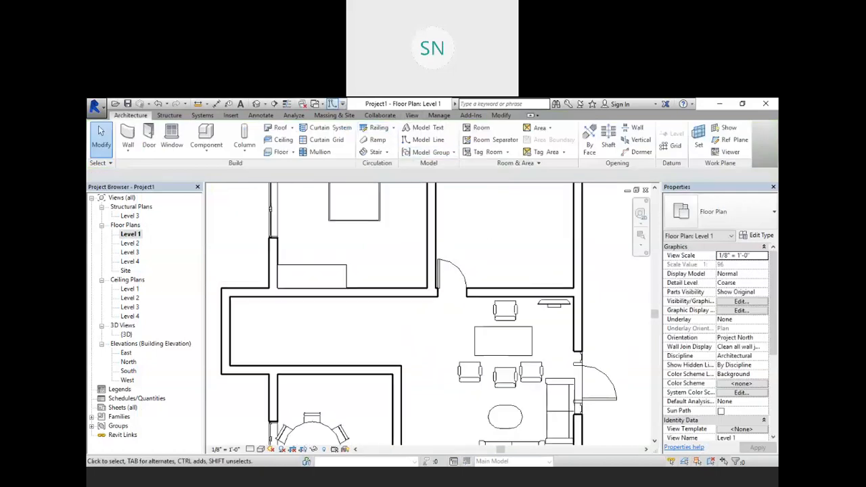
In the default 3D view, raise the flat-screen TV by setting its offset to 4', and view the furnished rooms from above
left_click(258, 104)
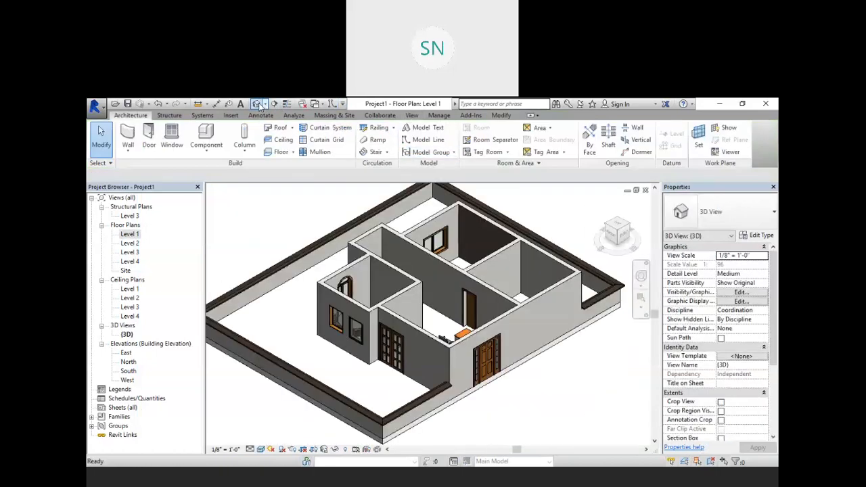
middle_click_drag(507, 281, 494, 317)
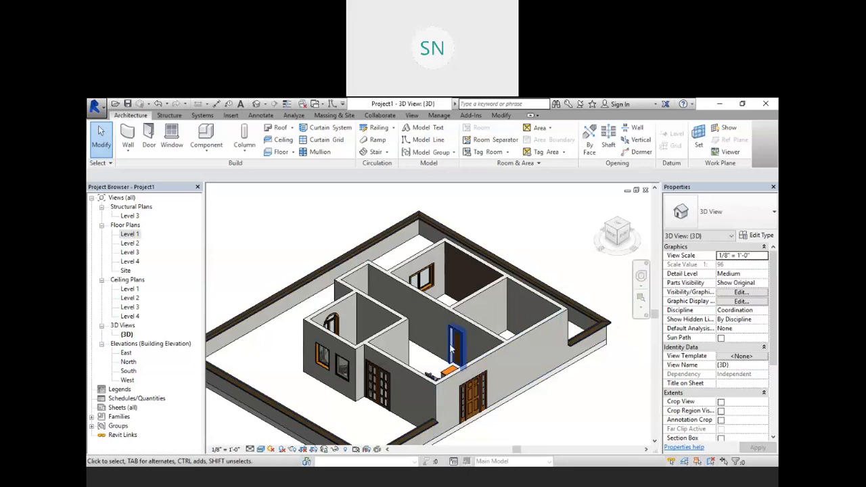
scroll(561, 308, "up", 10)
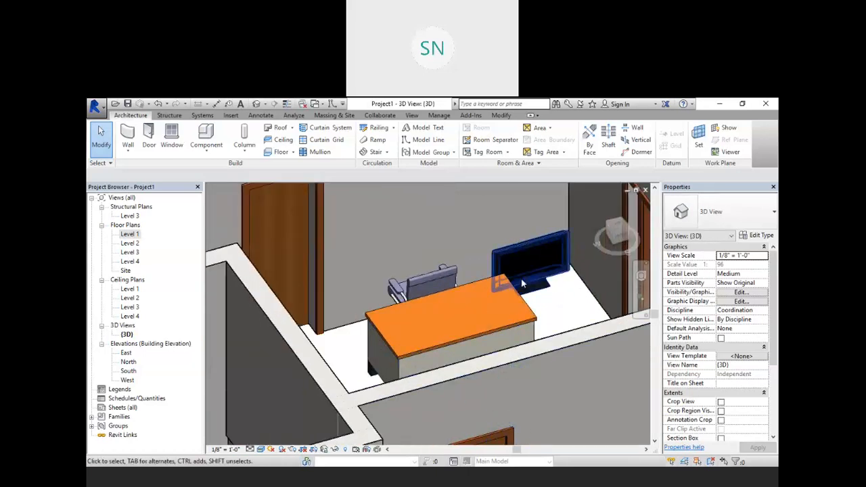
left_click(521, 233)
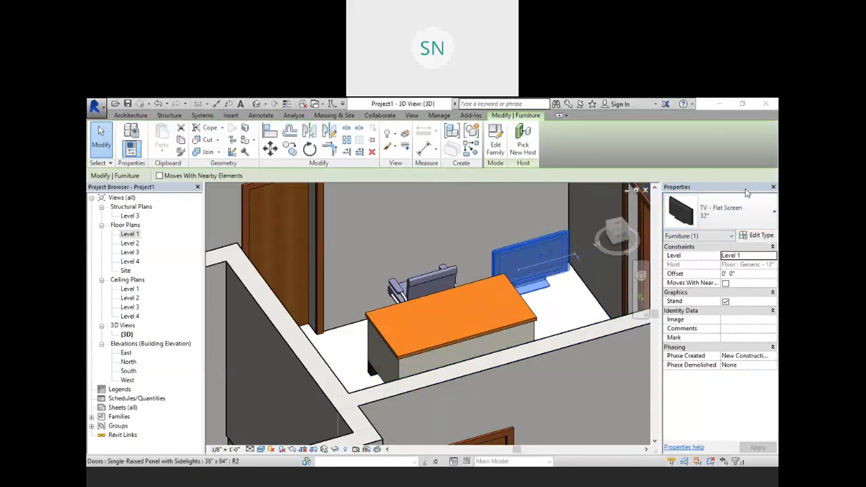
left_click(745, 273)
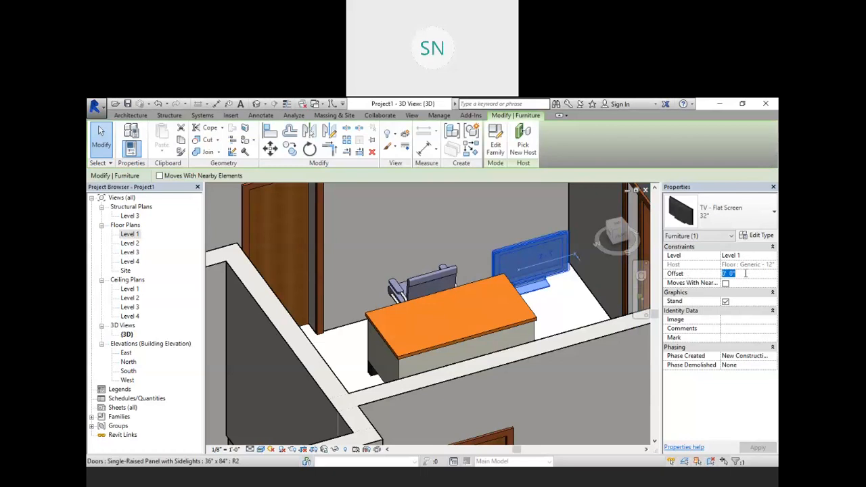
type("4")
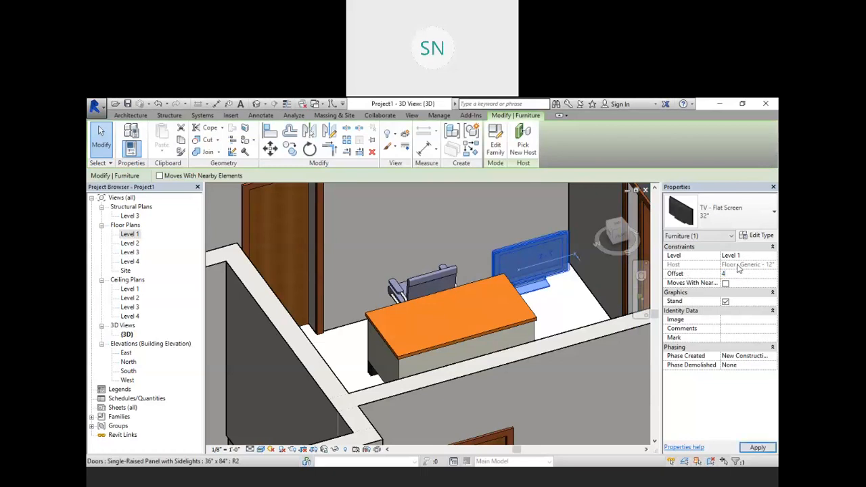
key("Return")
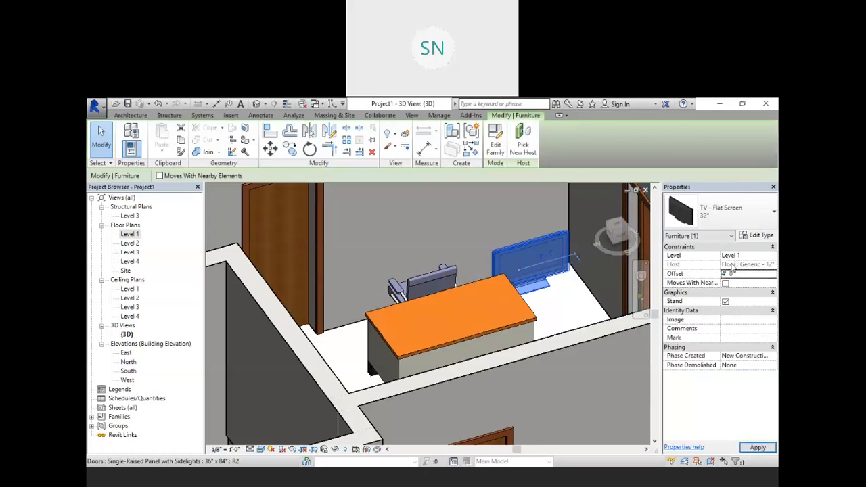
scroll(547, 288, "down", 3)
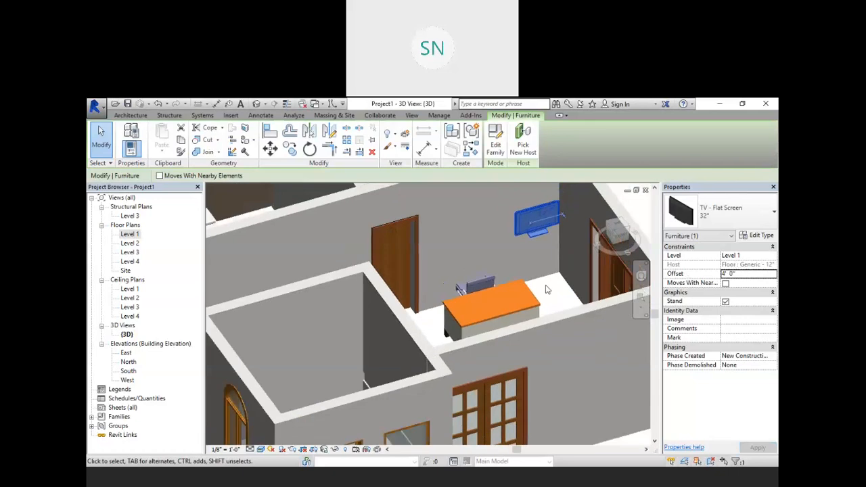
scroll(565, 220, "up", 1)
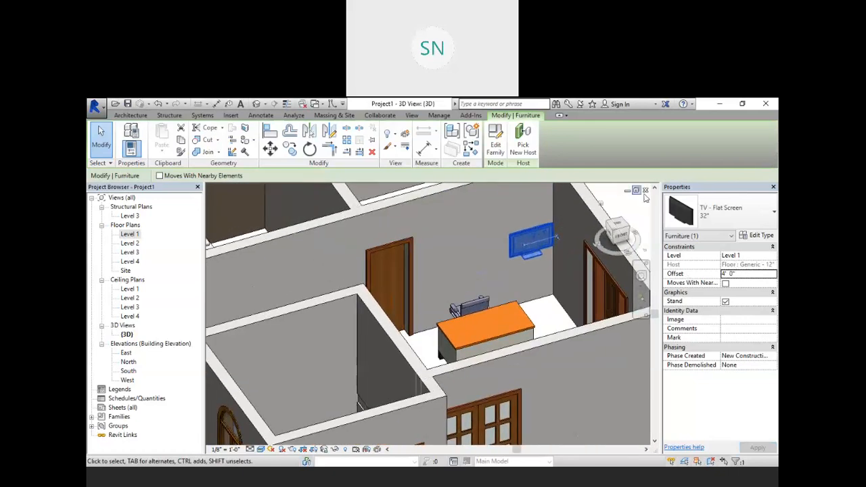
key("Escape")
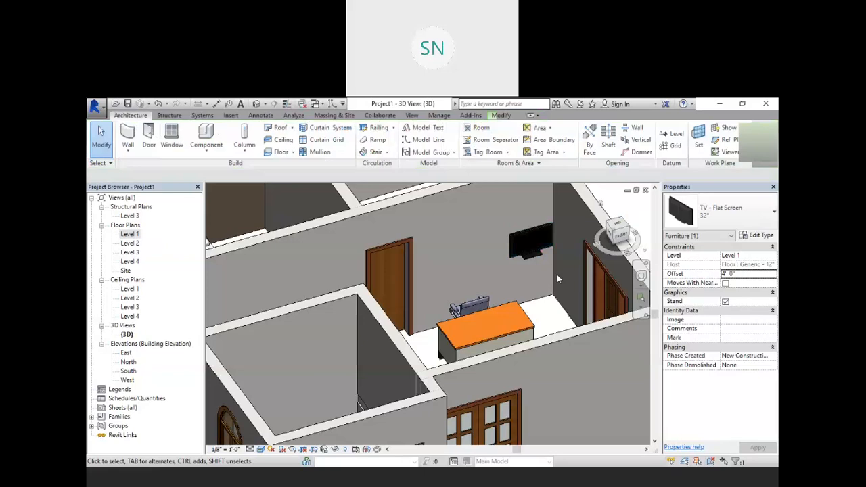
middle_click_drag(554, 275, 517, 309, "shift")
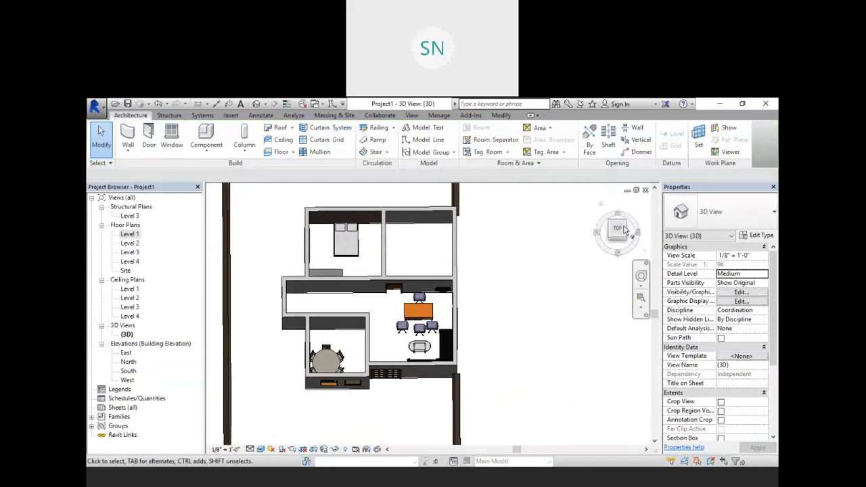
On the Level 1 plan, draw two unchained crossing walls up to Level 2 east of the house: vertical about 48'-5", horizontal about 28'
double_click(128, 234)
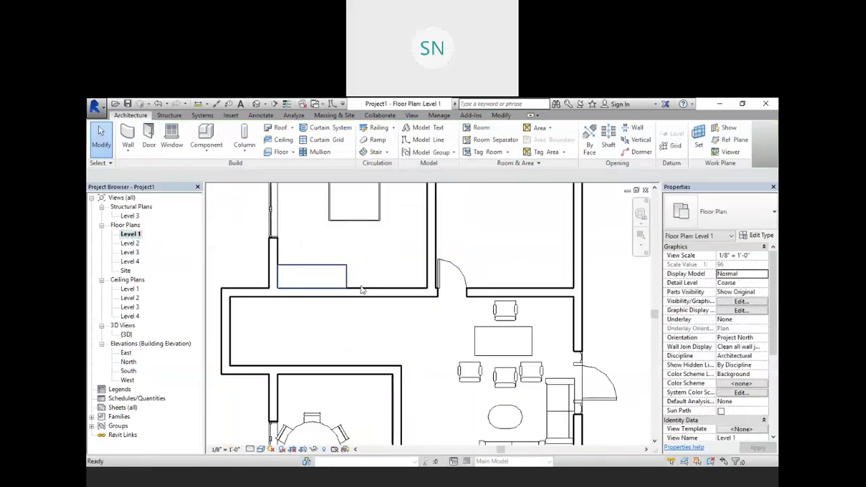
middle_click_drag(538, 311, 513, 304)
scroll(461, 304, "up", 1)
middle_click_drag(537, 346, 443, 351)
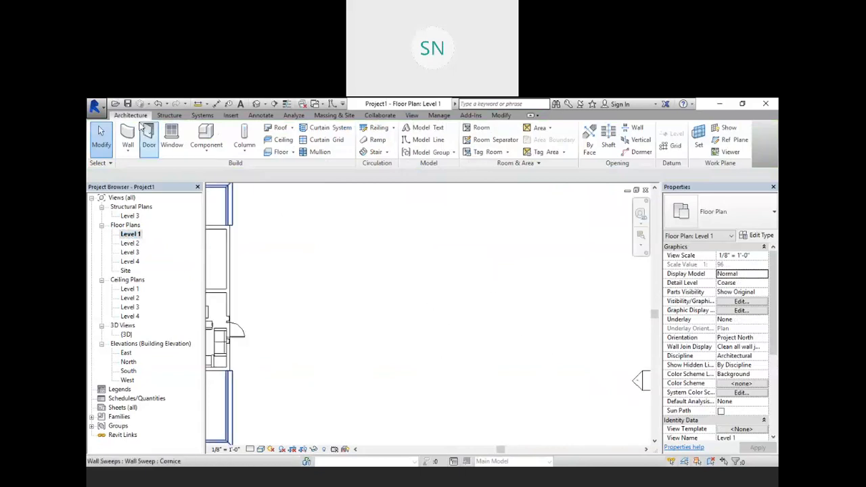
left_click(127, 139)
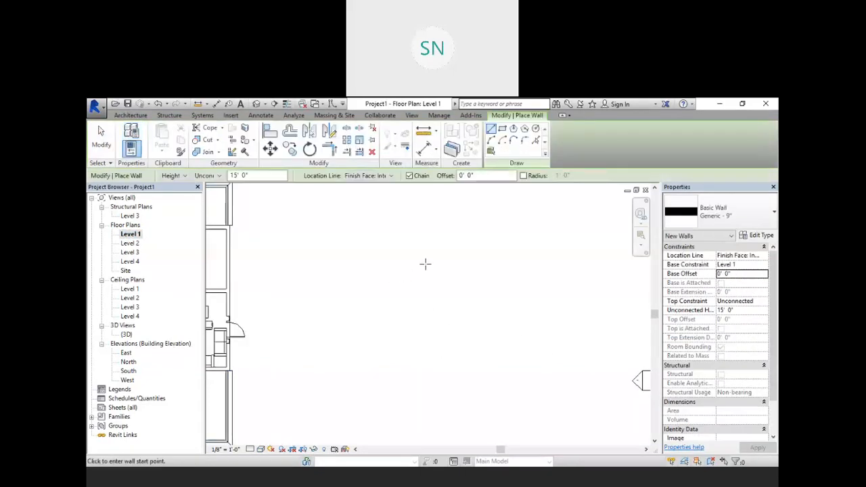
left_click(217, 175)
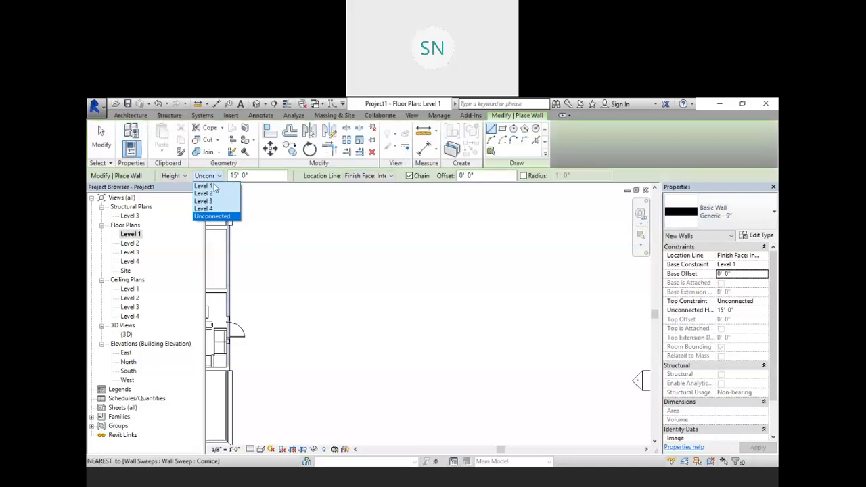
left_click(205, 193)
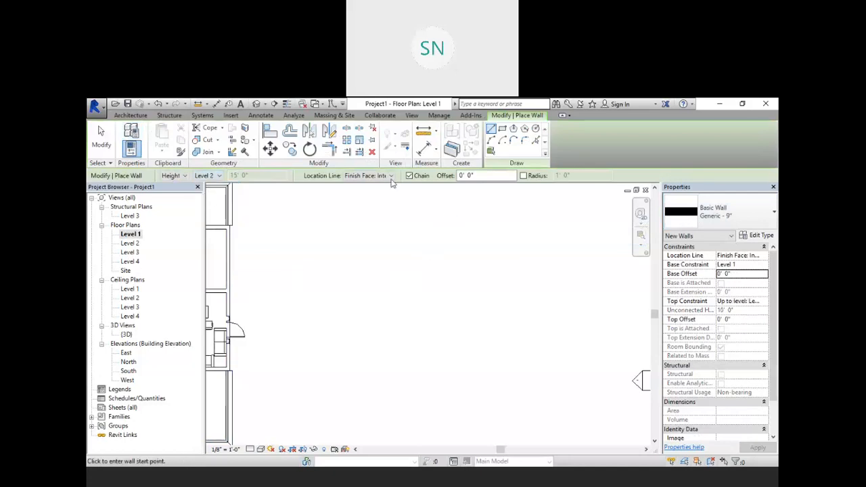
left_click(447, 202)
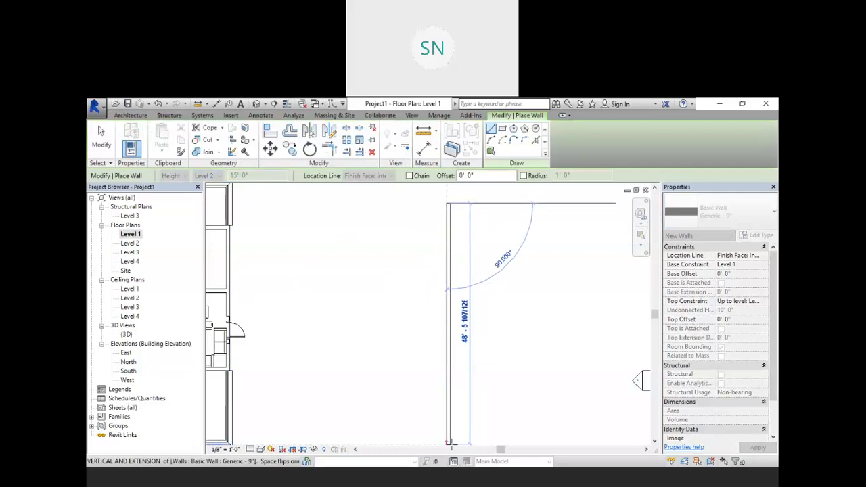
left_click(448, 443)
left_click(399, 217)
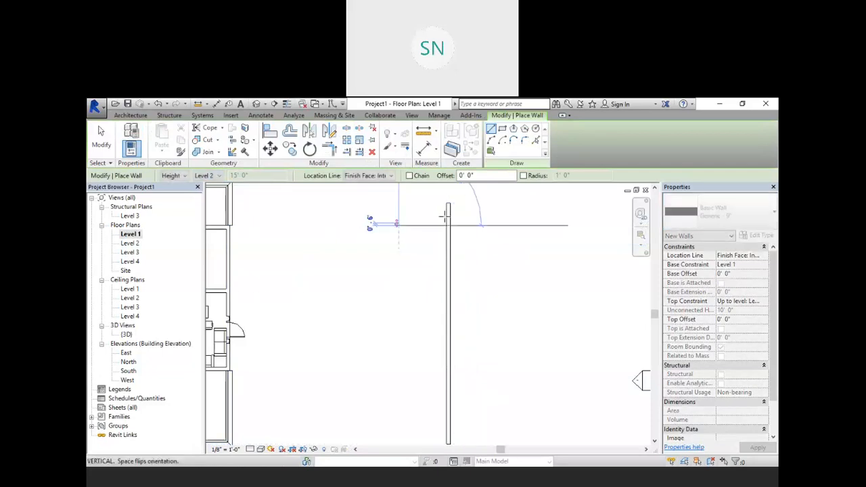
left_click(538, 223)
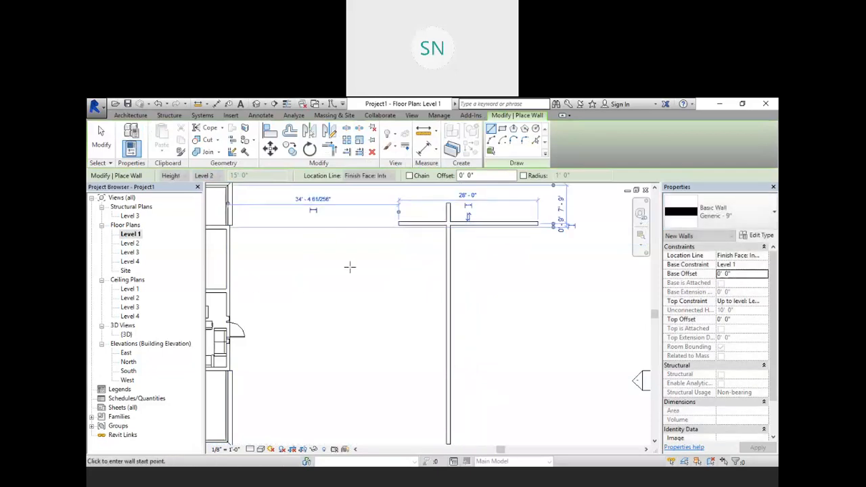
Draw a 15'-0" horizontal wall west of the long vertical wall and two slanted walls crossing its middle, the lower one about 22' long
left_click(419, 264)
left_click(345, 264)
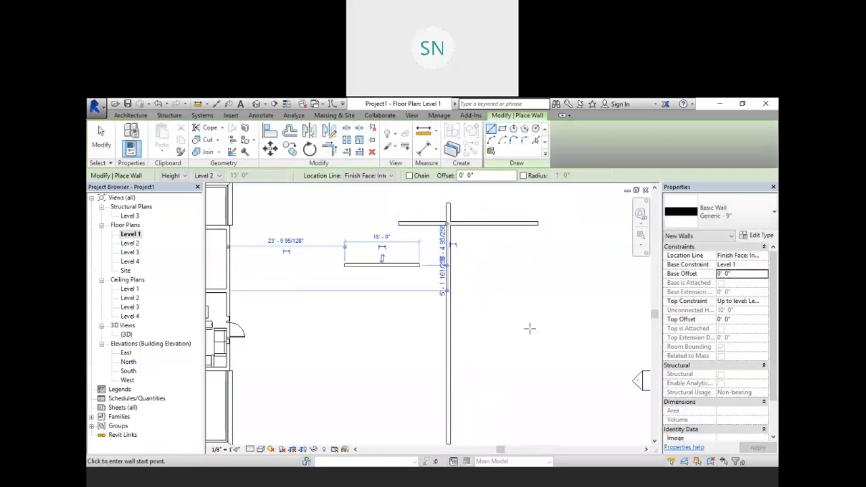
left_click(530, 329)
left_click(420, 304)
left_click(379, 371)
left_click(485, 340)
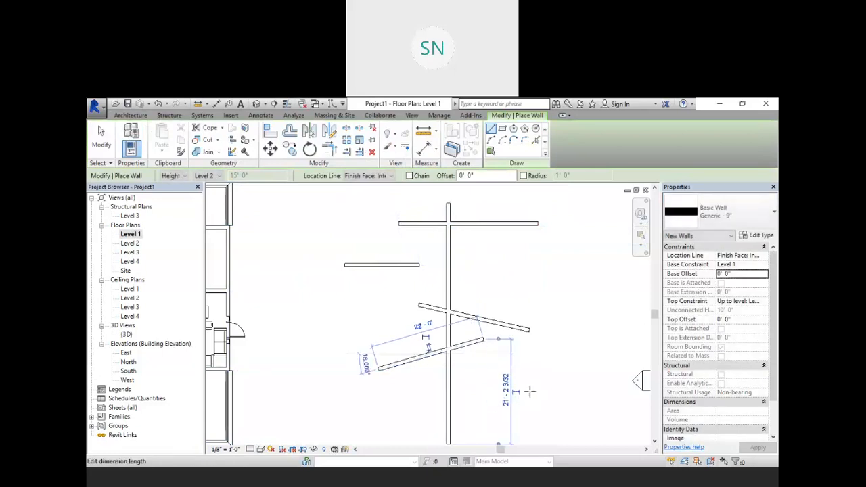
Add a 16'-6" horizontal wall southeast of the vertical wall, plus two slightly slanted walls crossing it, near its lower end and in its upper half
left_click(562, 393)
left_click(481, 392)
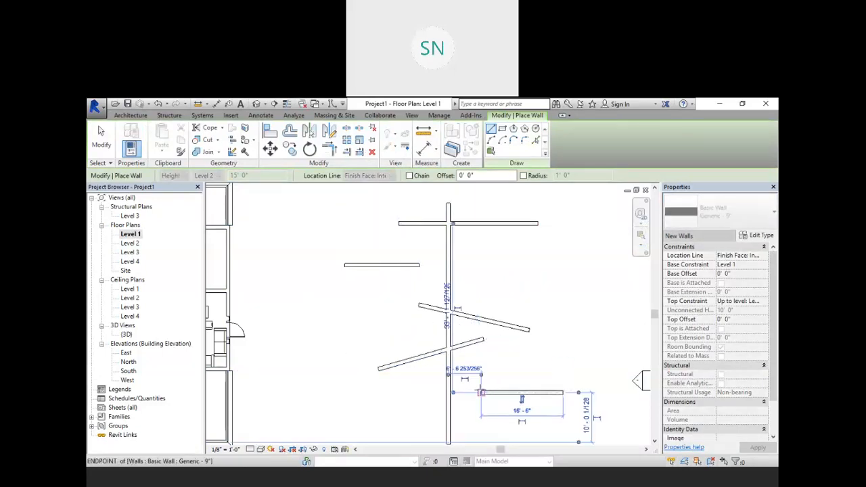
left_click(383, 430)
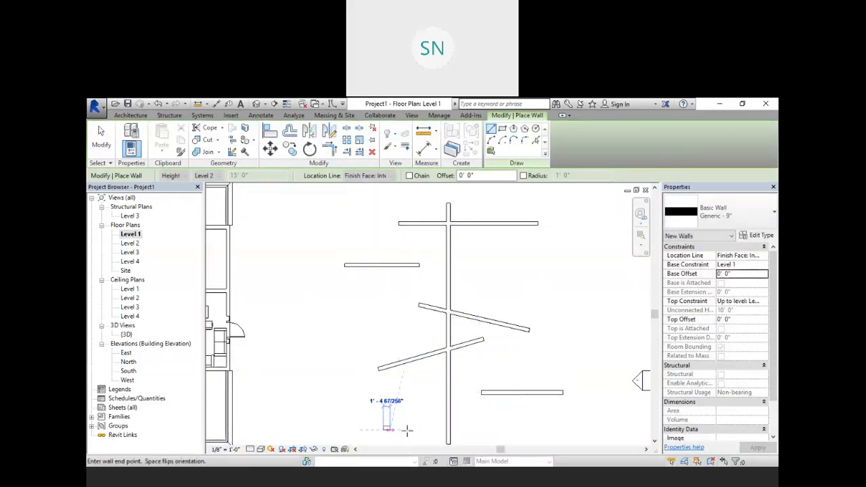
left_click(542, 425)
left_click(531, 265)
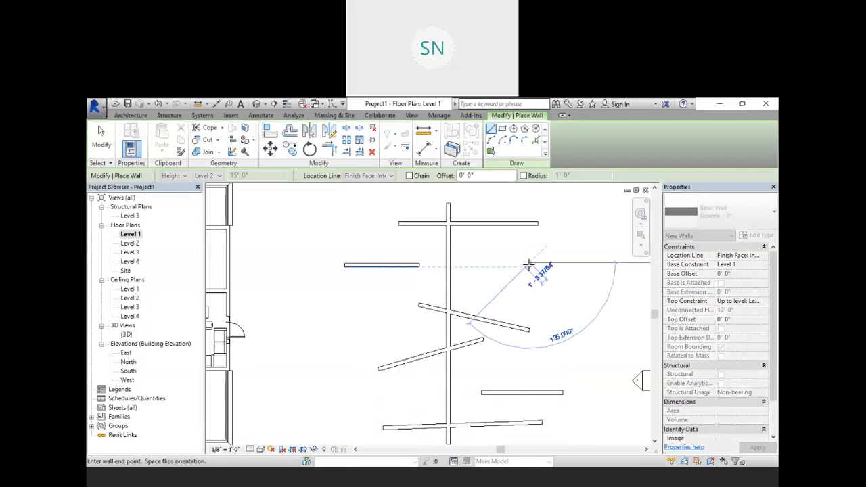
left_click(403, 290)
Draw a horizontal wall about 6'-2" long below the top crossing wall and a slanted wall about 21'-1" long crossing the vertical wall beneath it
left_click(404, 237)
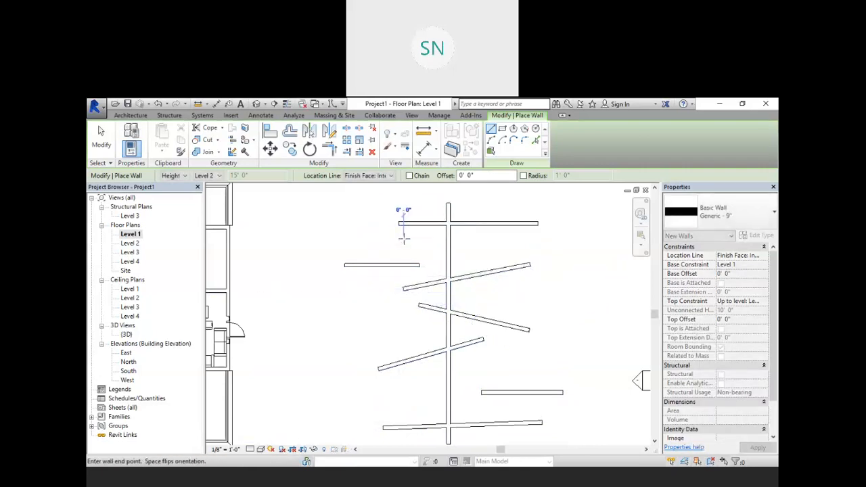
left_click(434, 237)
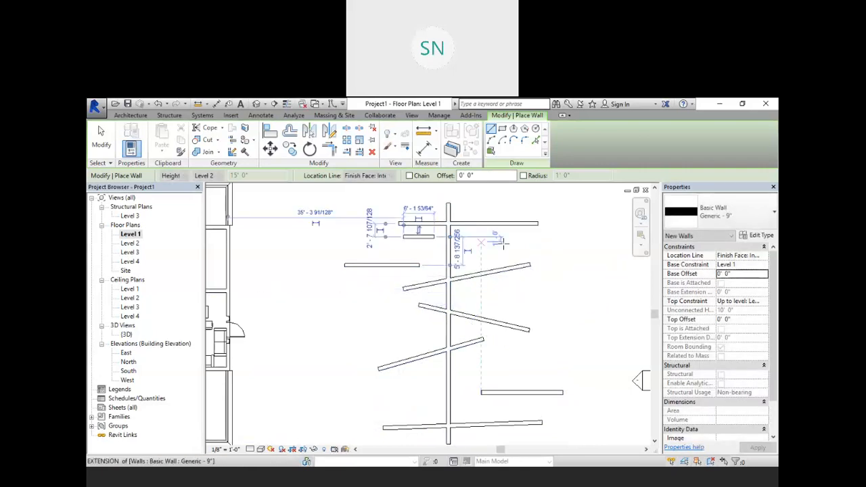
left_click(537, 240)
left_click(431, 251)
right_click(345, 236)
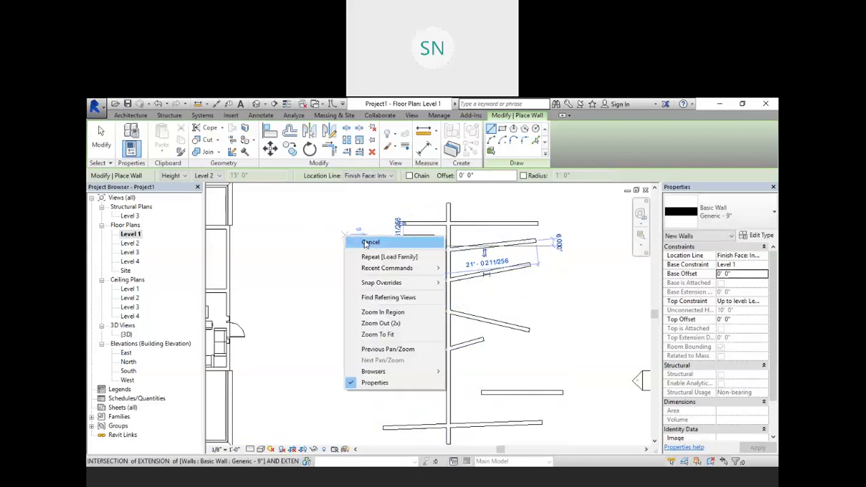
left_click(367, 242)
Examine the drawn walls and their crossings with the long vertical wall up close, and end the wall command
scroll(464, 255, "up", 3)
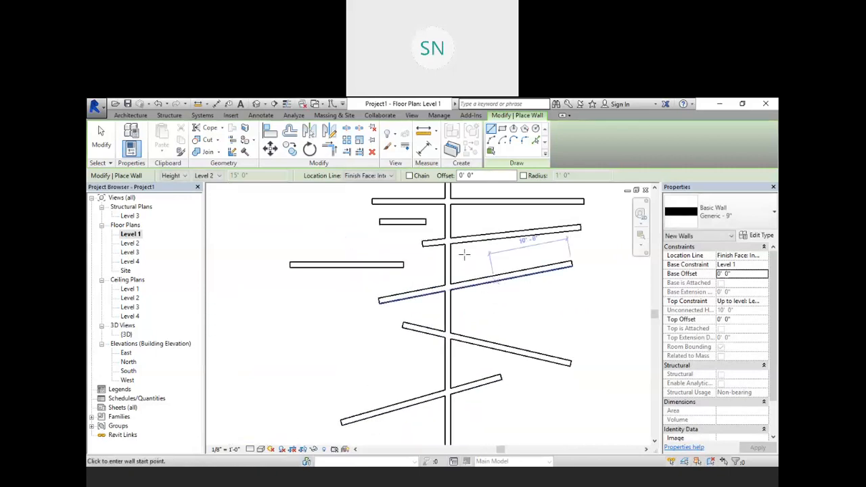
scroll(464, 255, "down", 3)
scroll(521, 337, "up", 3)
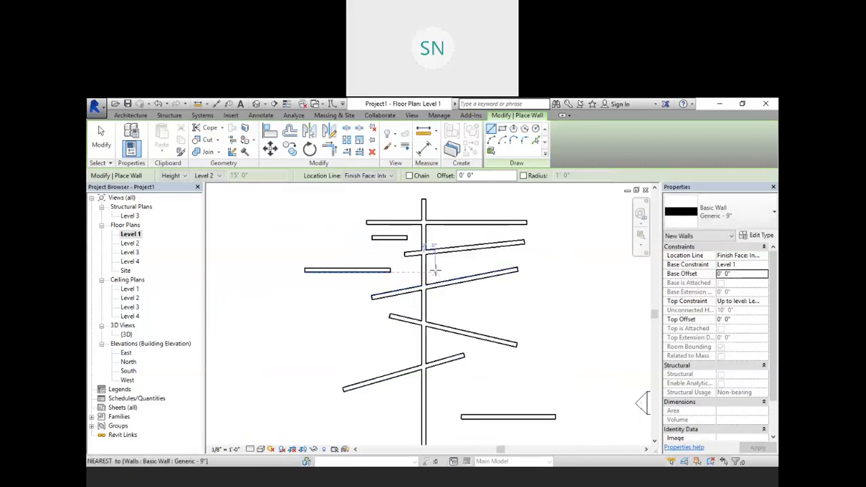
scroll(494, 337, "down", 1)
middle_click_drag(491, 338, 498, 359)
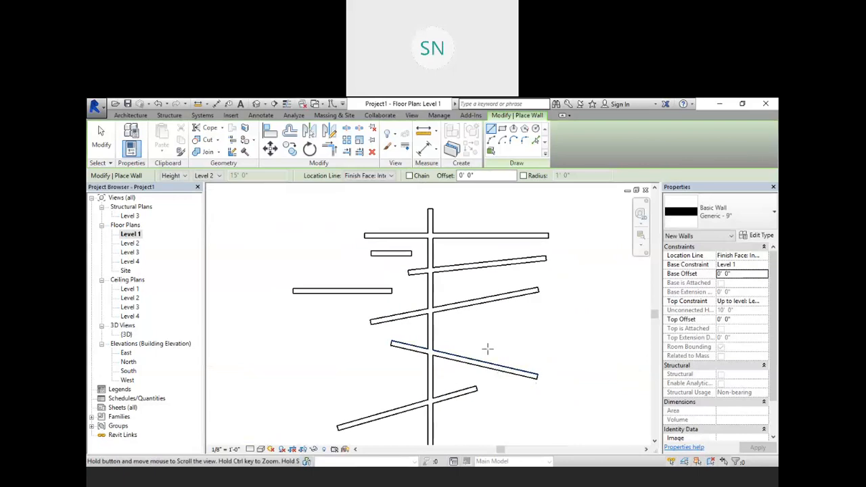
middle_click_drag(452, 254, 453, 273)
scroll(431, 239, "up", 1)
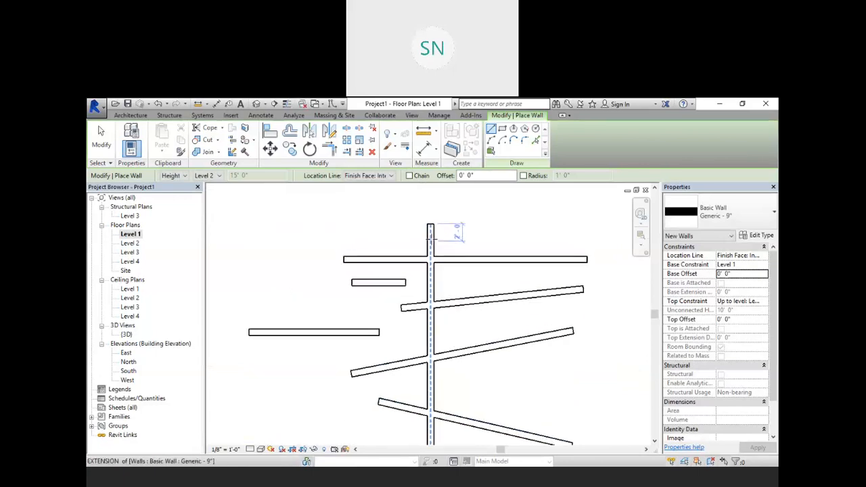
middle_click_drag(432, 239, 441, 246)
scroll(441, 246, "up", 1)
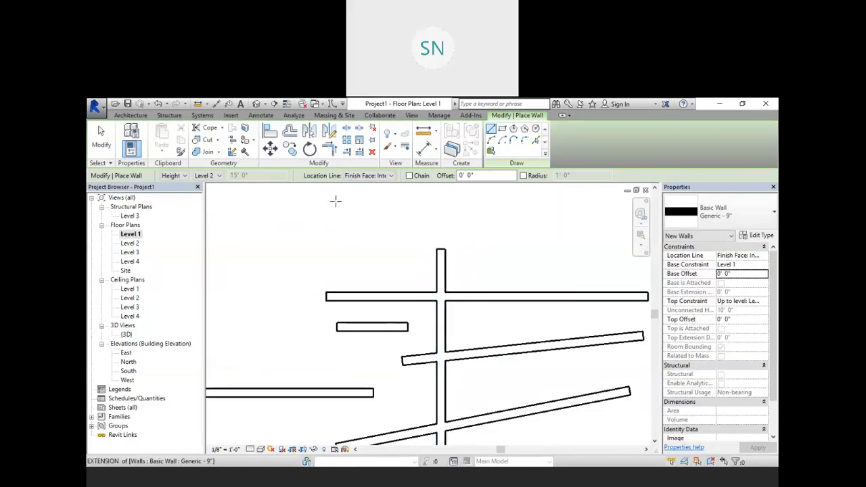
key("Escape")
key("Escape")
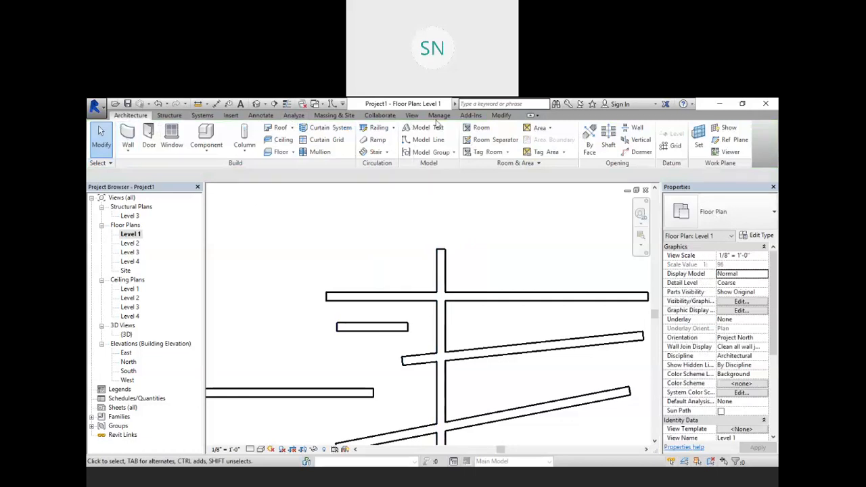
Place one 60" x 30" Desk above the top horizontal wall, west of the vertical wall's upper end, and end the placement
left_click(501, 116)
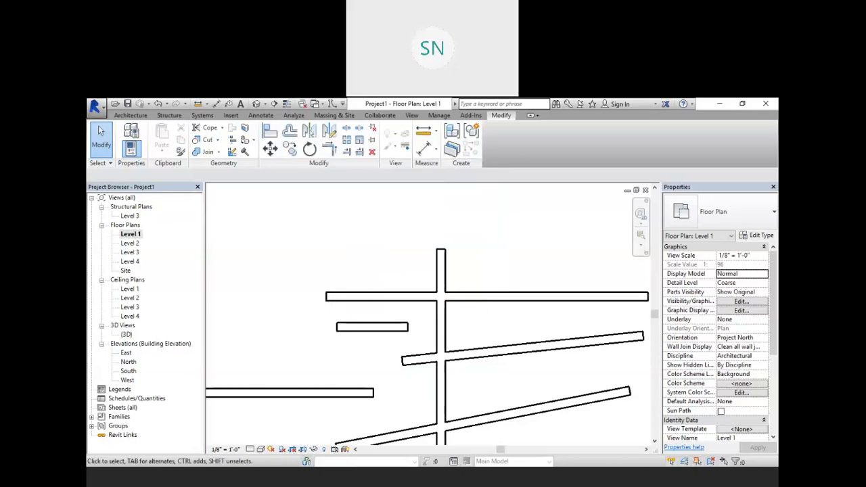
left_click(125, 115)
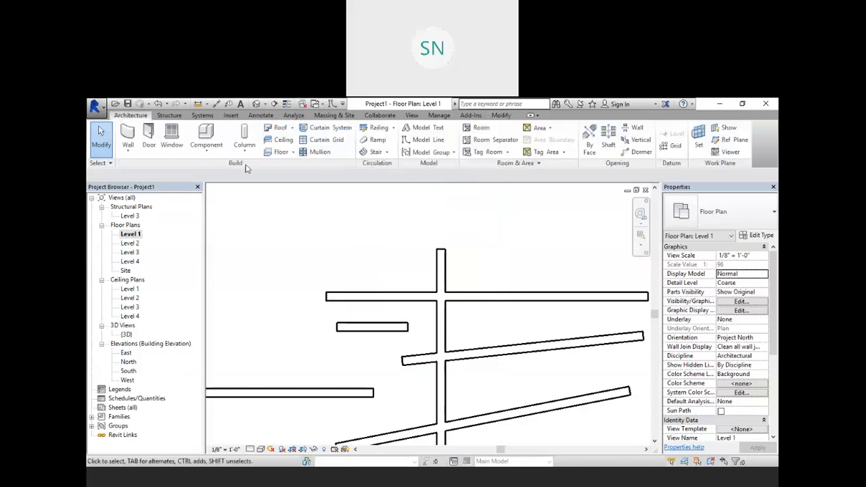
left_click(206, 139)
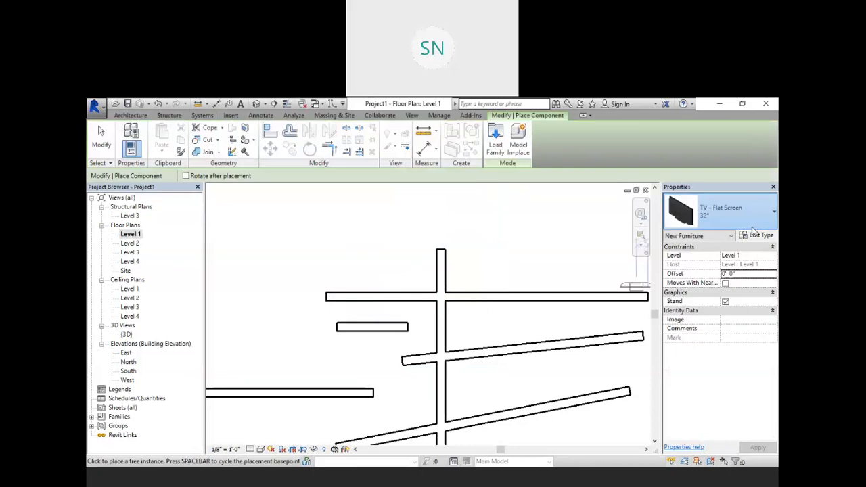
left_click(720, 211)
scroll(714, 263, "up", 5)
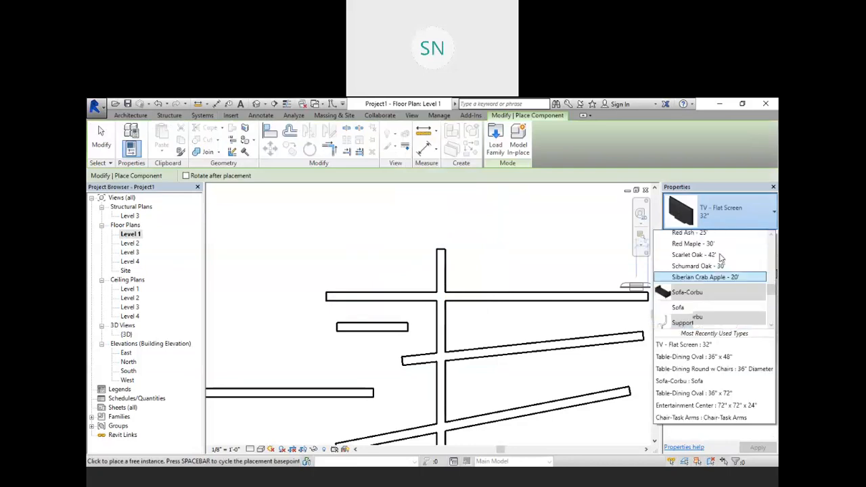
scroll(719, 259, "down", 1)
scroll(721, 257, "up", 8)
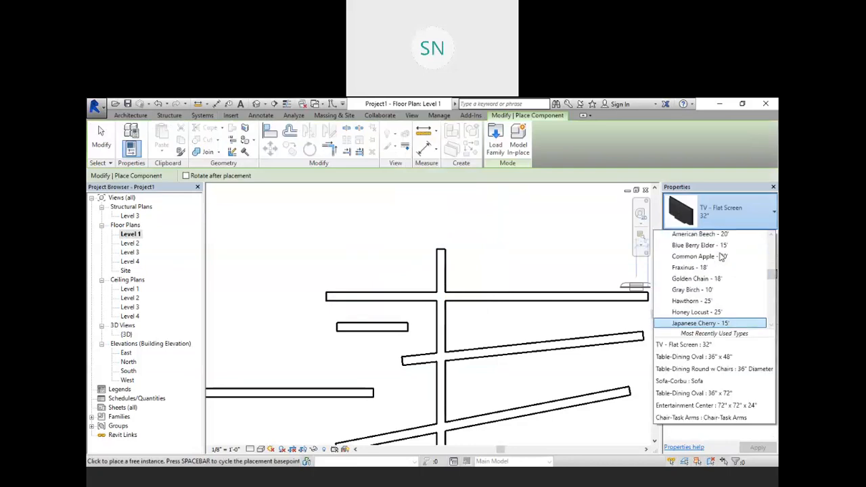
scroll(721, 258, "up", 1)
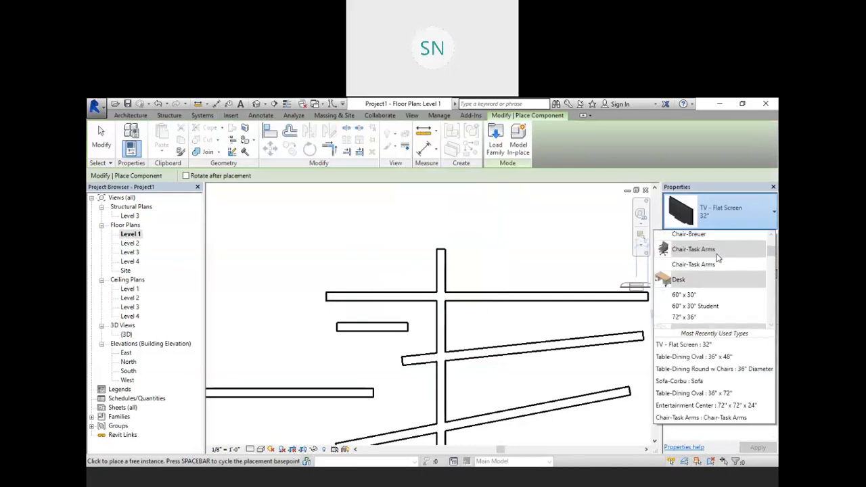
left_click(697, 295)
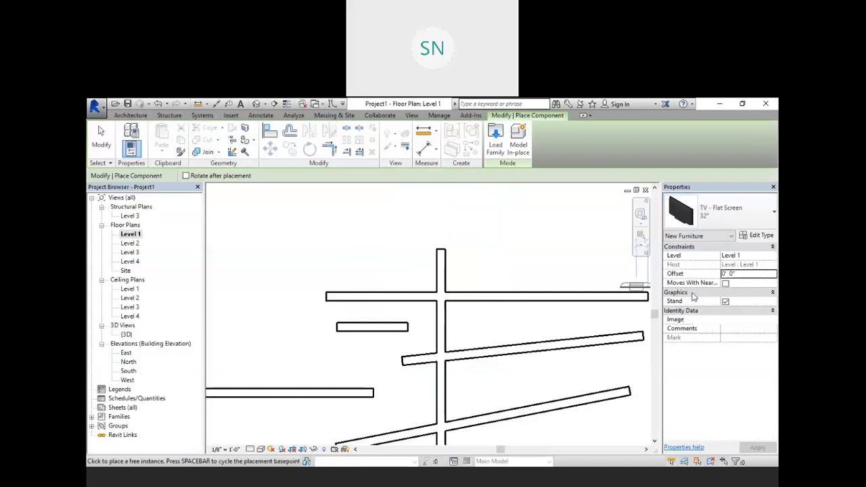
left_click(332, 276)
right_click(351, 211)
left_click(371, 217)
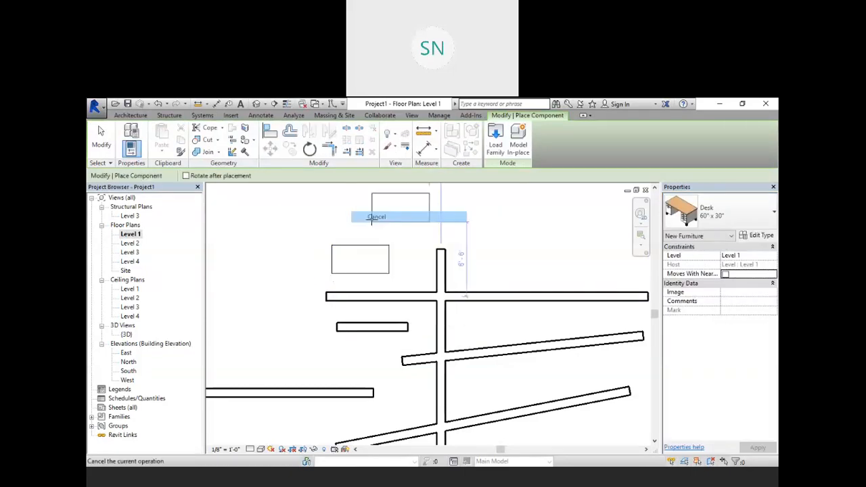
right_click(371, 219)
left_click(400, 228)
Draw one free-standing slanted wall west of the vertical wall's lower end, and end the wall command
middle_click_drag(501, 245, 469, 231)
scroll(476, 231, "down", 1)
middle_click_drag(352, 256, 338, 141)
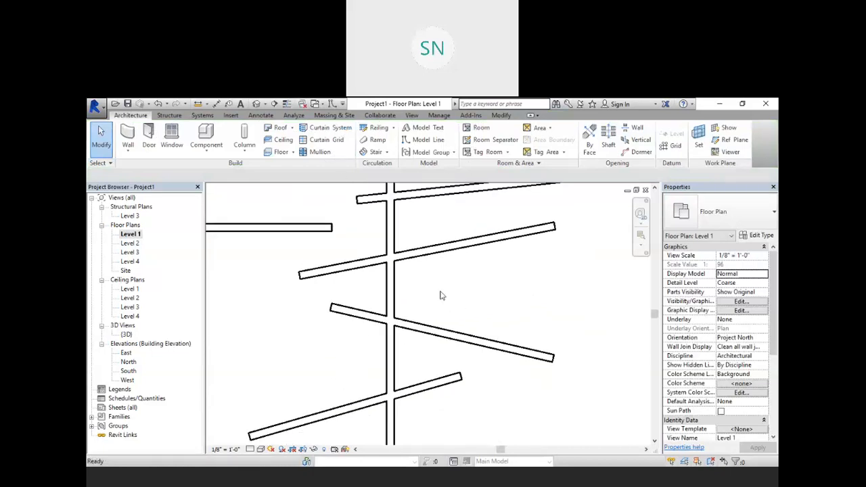
scroll(440, 295, "down", 3)
left_click(128, 135)
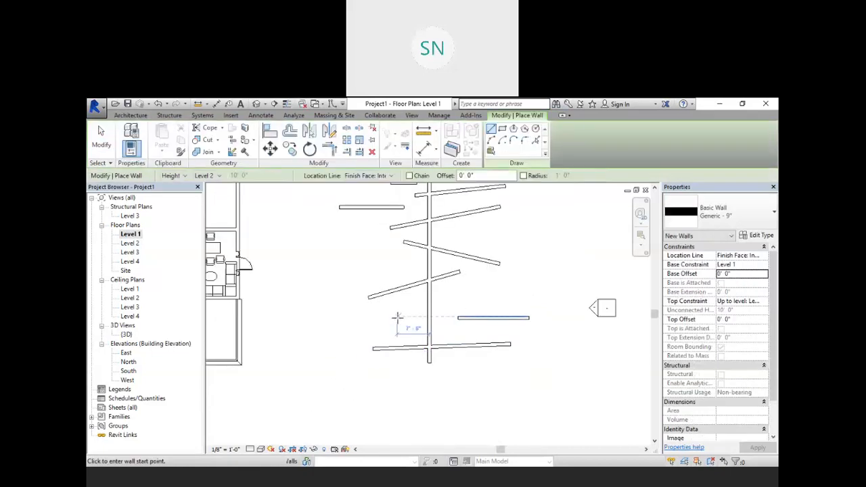
left_click(398, 317)
left_click(338, 348)
right_click(300, 286)
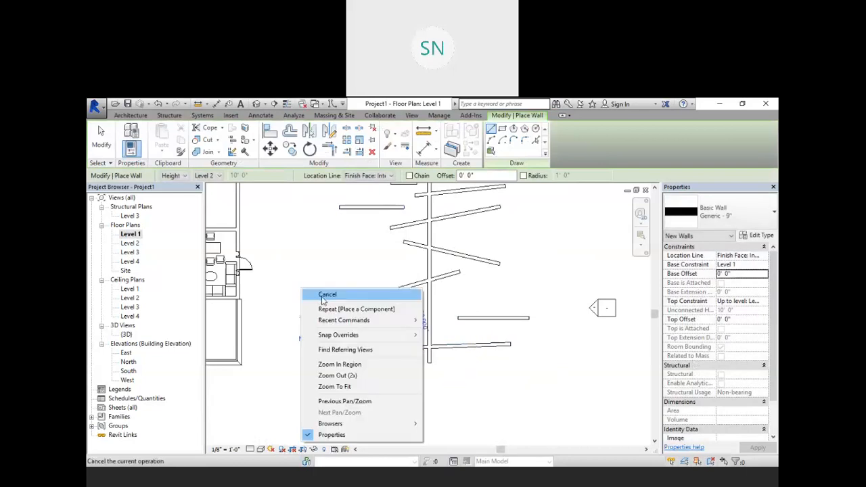
left_click(318, 291)
right_click(323, 283)
left_click(349, 290)
Align the desk's east edge with the west face of the vertical wall, preferring wall faces, and end the Align command
middle_click_drag(440, 251, 405, 278)
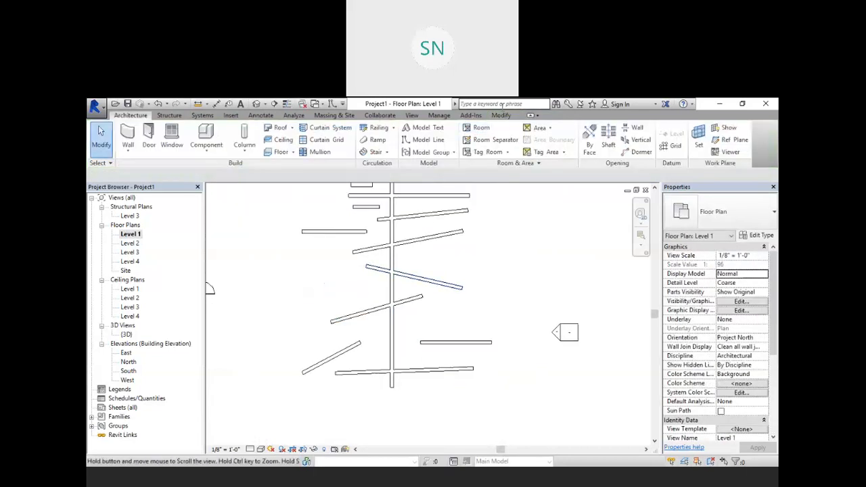
left_click(504, 117)
middle_click_drag(404, 200, 416, 247)
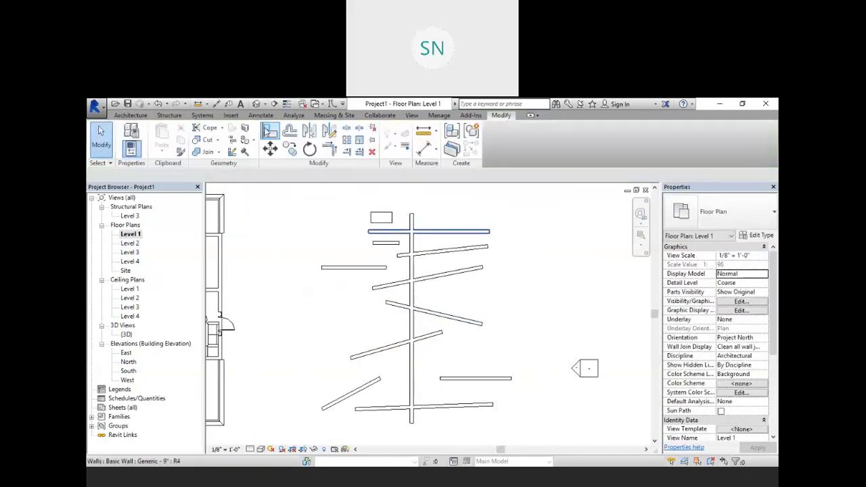
scroll(441, 271, "up", 4)
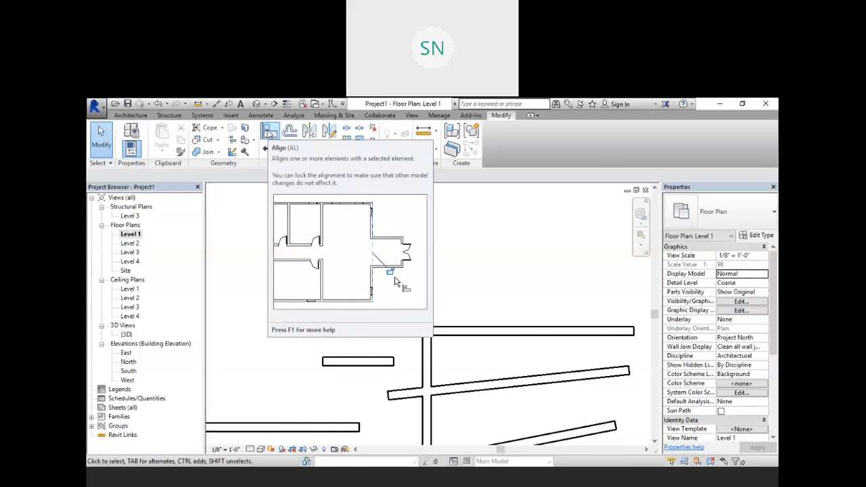
left_click(269, 133)
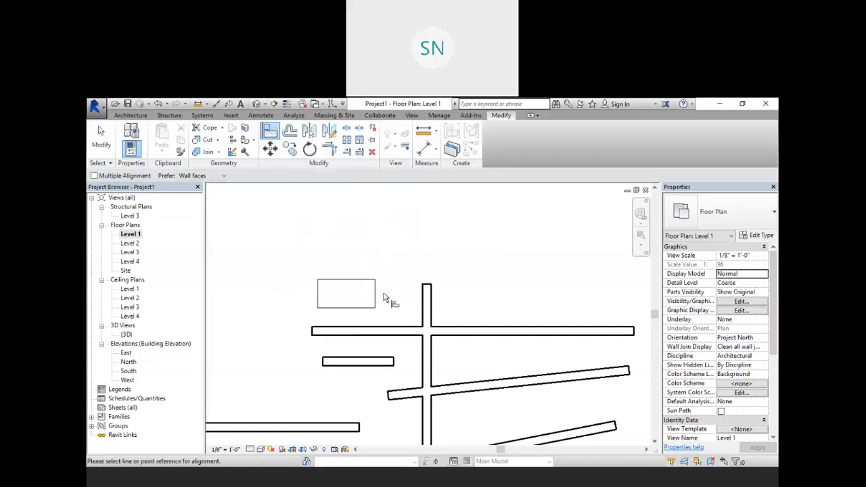
scroll(400, 298, "up", 4)
middle_click_drag(393, 285, 387, 278)
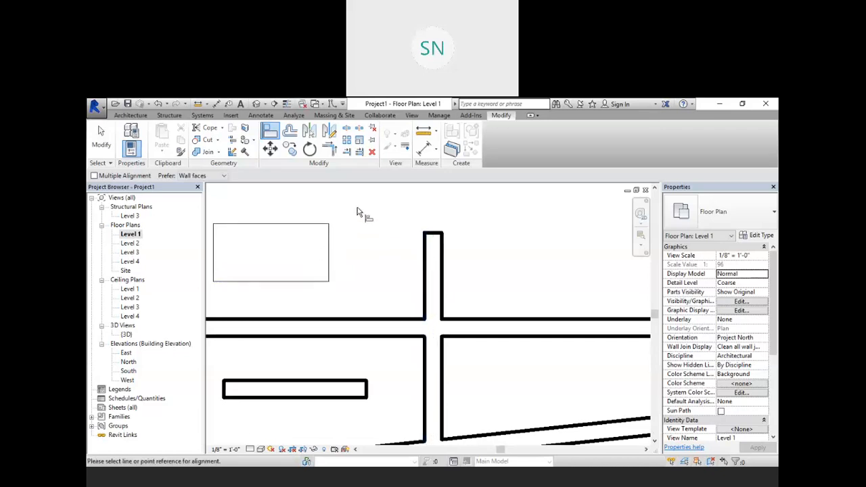
left_click(422, 247)
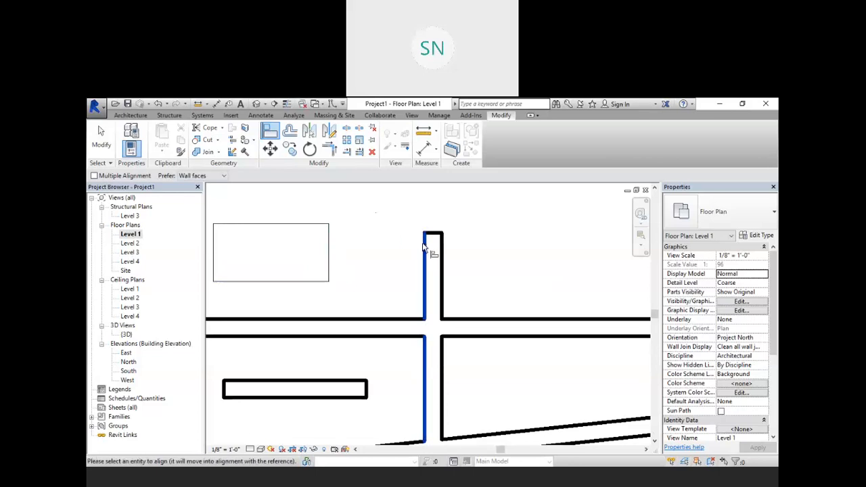
left_click(329, 238)
left_click(330, 245)
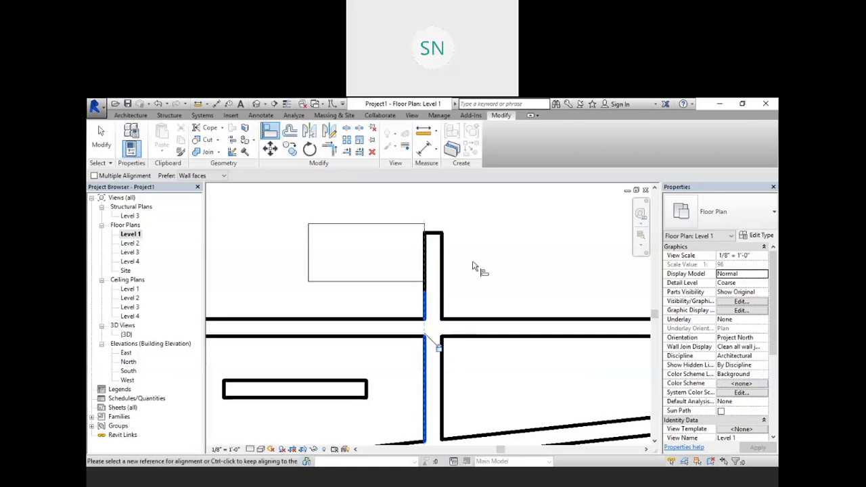
right_click(473, 222)
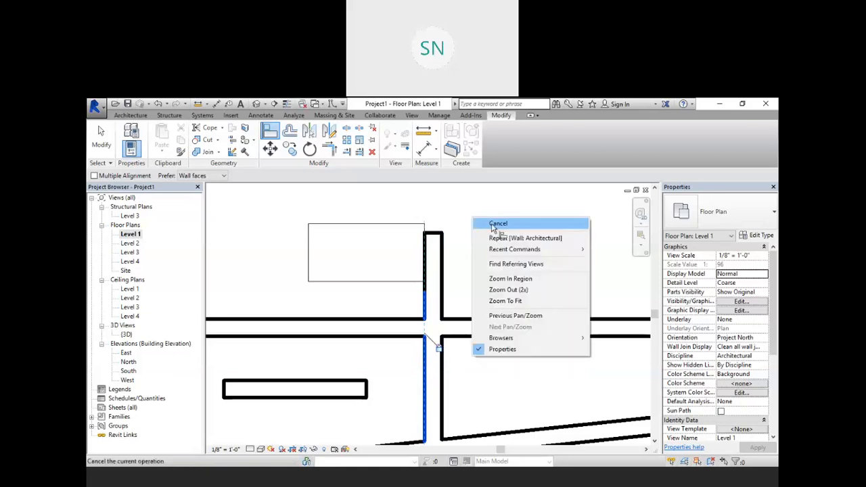
left_click(496, 224)
Move the desk slightly north along the vertical wall's west face
left_click(385, 214)
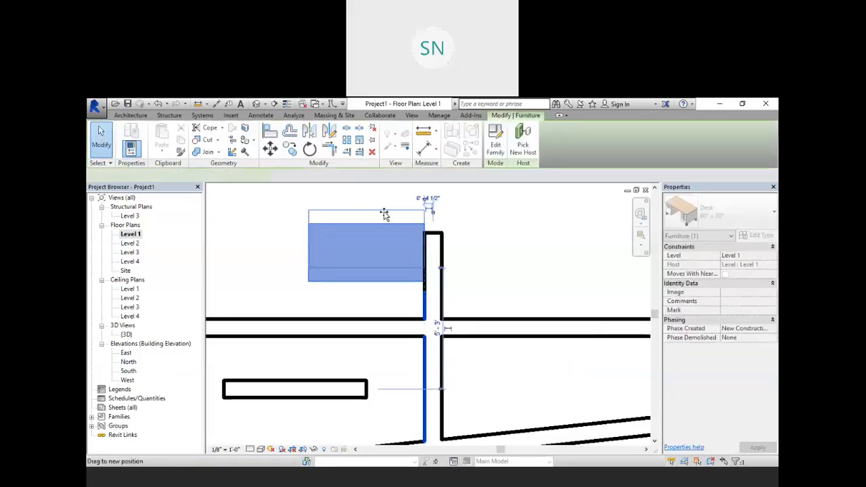
mouse_move(384, 214)
left_mouse_down()
mouse_move(339, 253)
mouse_move(344, 199)
mouse_move(363, 251)
mouse_move(357, 198)
mouse_move(360, 226)
mouse_move(503, 212)
mouse_move(330, 228)
mouse_move(293, 222)
mouse_move(397, 196)
mouse_move(402, 248)
mouse_move(397, 194)
mouse_move(401, 218)
mouse_move(395, 204)
left_mouse_up()
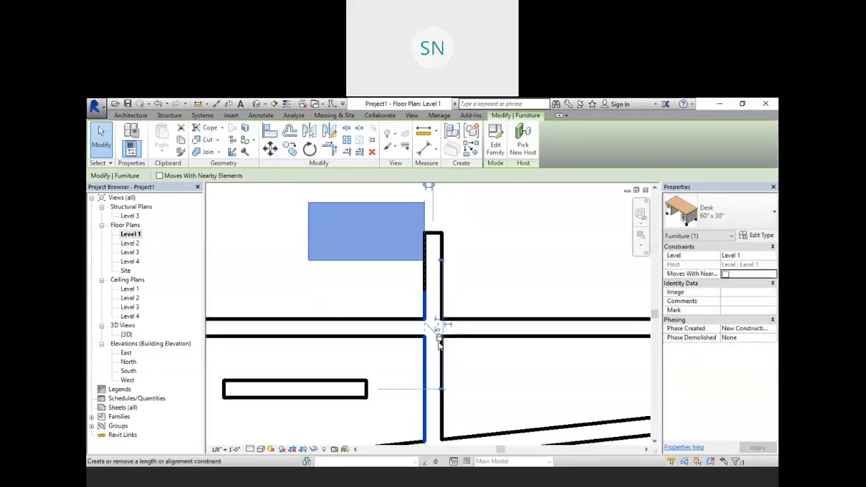
Move the desk west and slightly north, away from the vertical wall, and deselect it
left_click(496, 273)
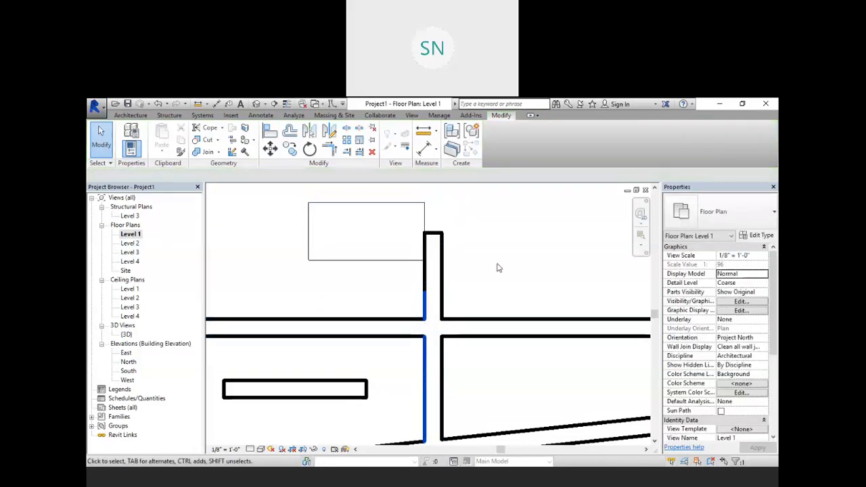
scroll(499, 273, "down", 2)
left_click(383, 223)
left_click_drag(382, 223, 316, 204)
left_click(491, 272)
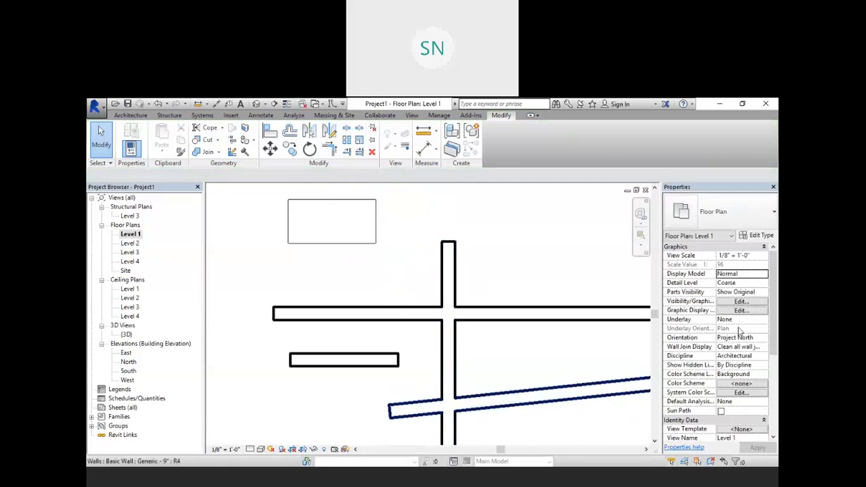
Try to align the top horizontal wall's north face with the desk's south edge, undo it, and end the Align command
left_click(267, 133)
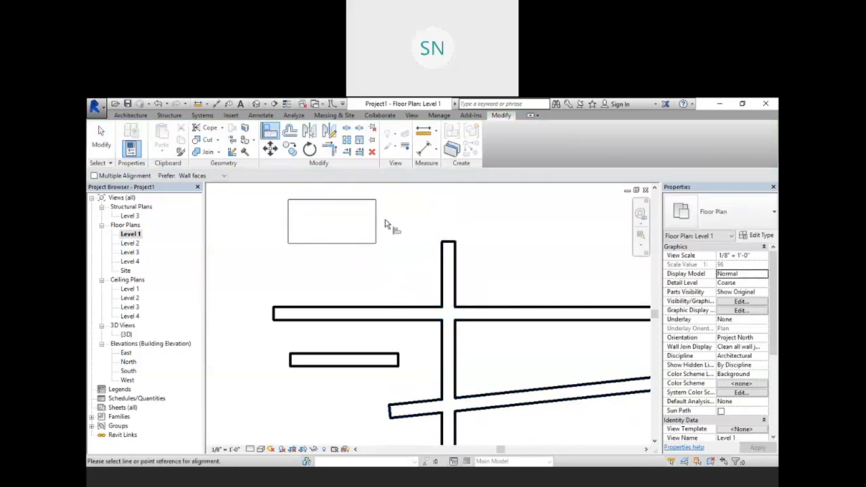
left_click(360, 243)
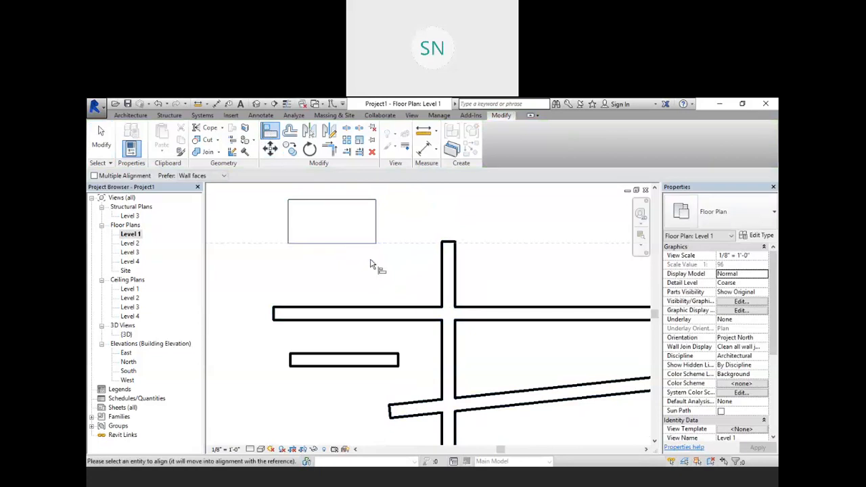
left_click(373, 308)
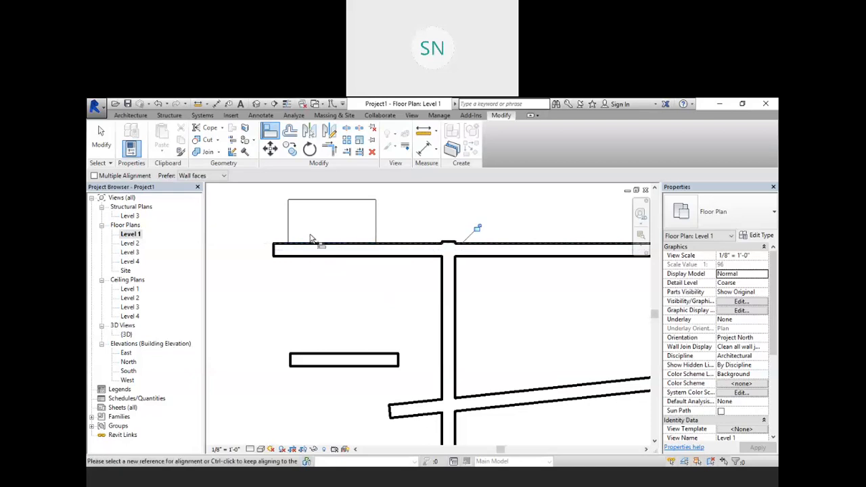
key("ctrl+z")
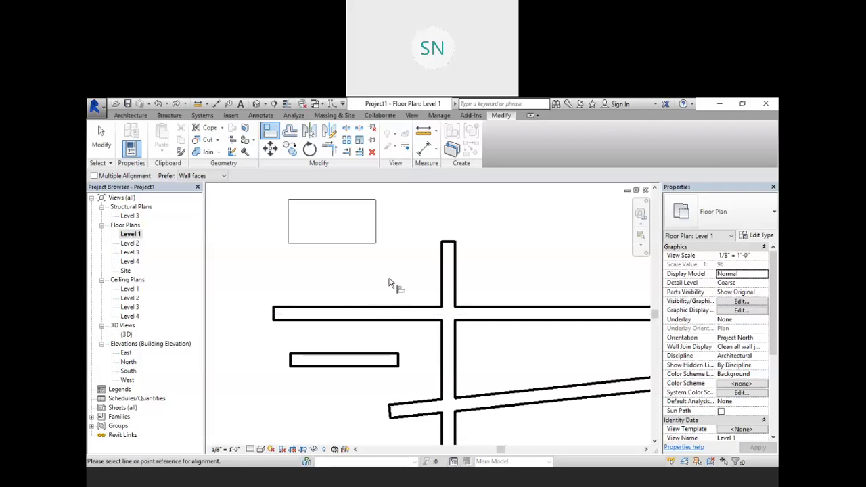
right_click(392, 215)
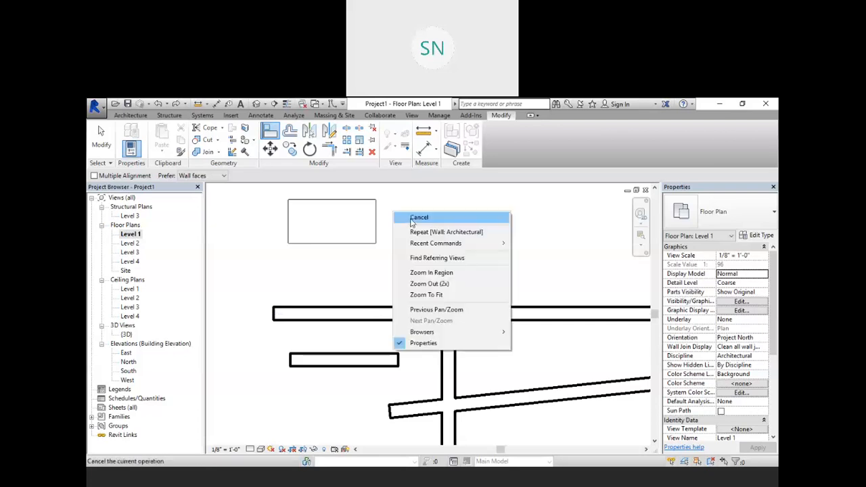
left_click(409, 218)
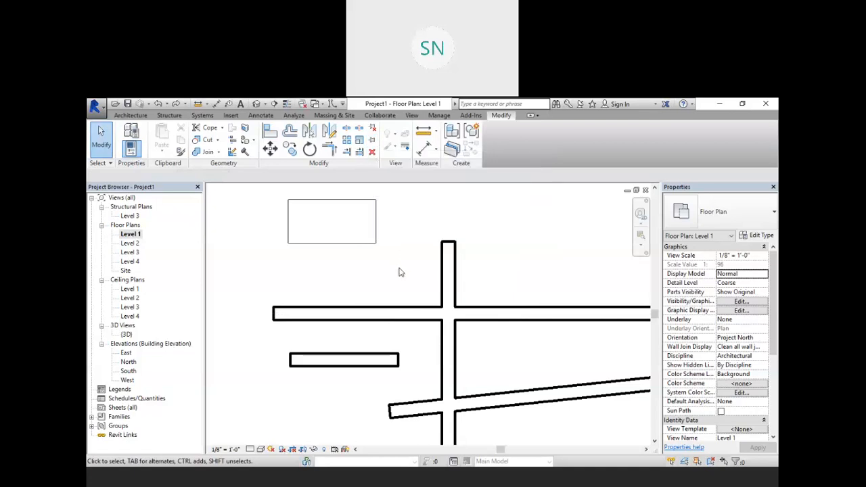
left_click(399, 311)
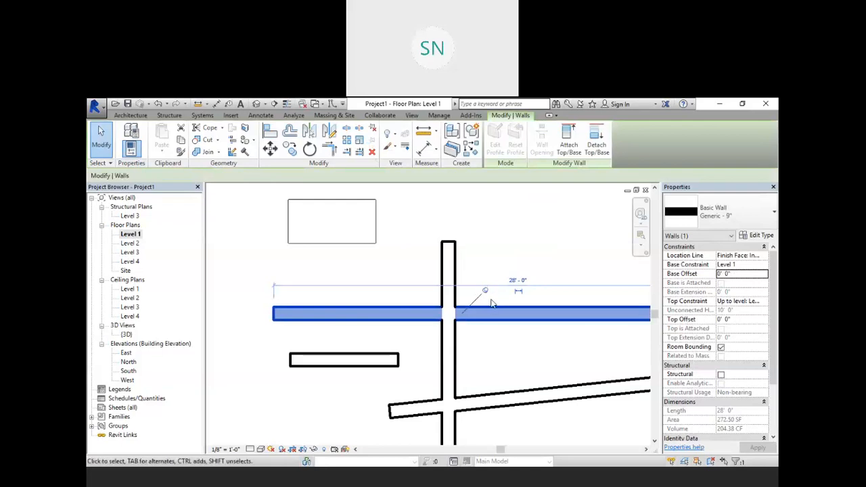
key("Escape")
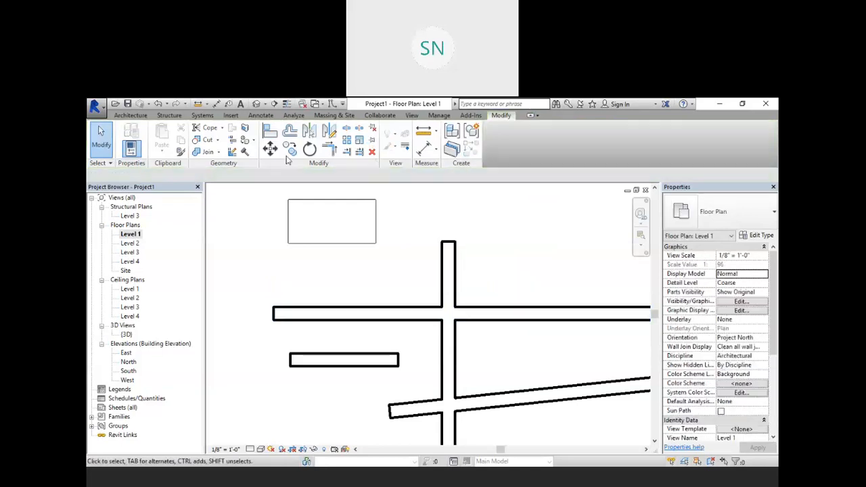
left_click(272, 132)
left_click(335, 247)
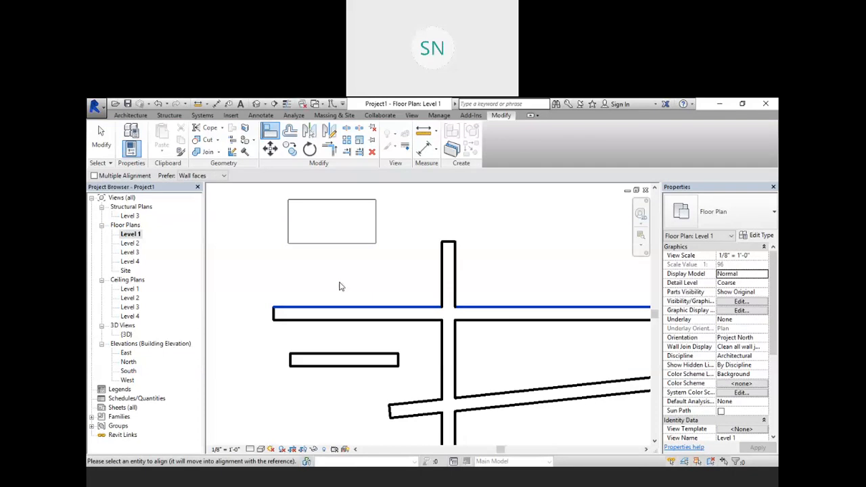
key("Escape")
key("Escape")
left_click(269, 130)
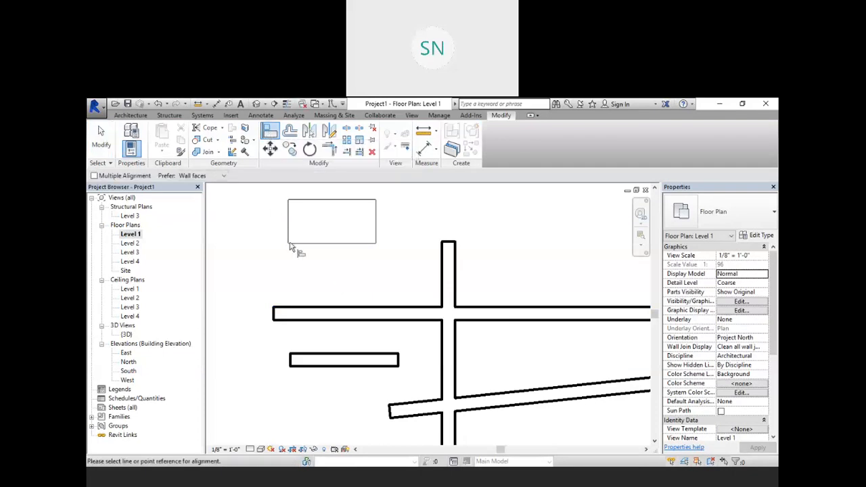
left_click(327, 243)
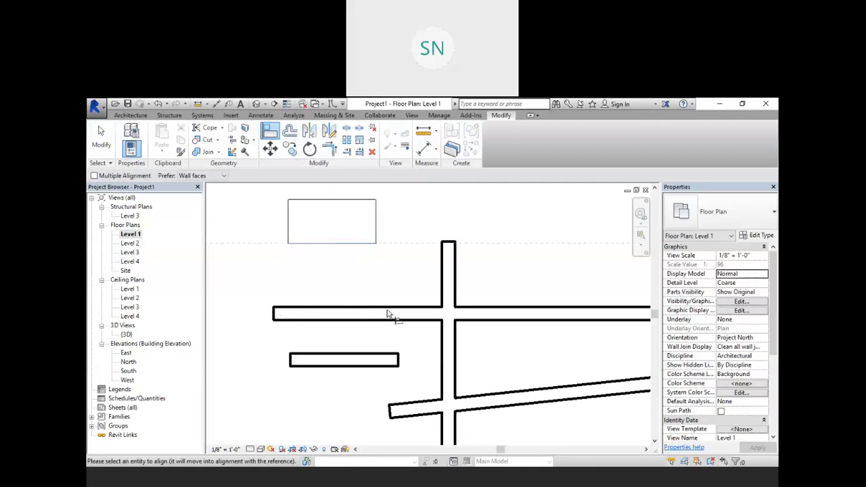
key("Escape")
key("Escape")
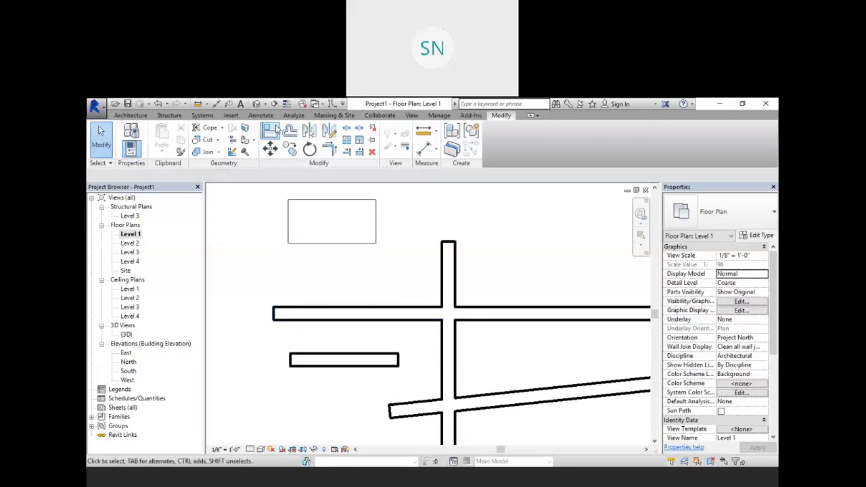
Align the desk's south edge with the top horizontal wall's north face and its east edge with the vertical wall's west face
left_click(276, 131)
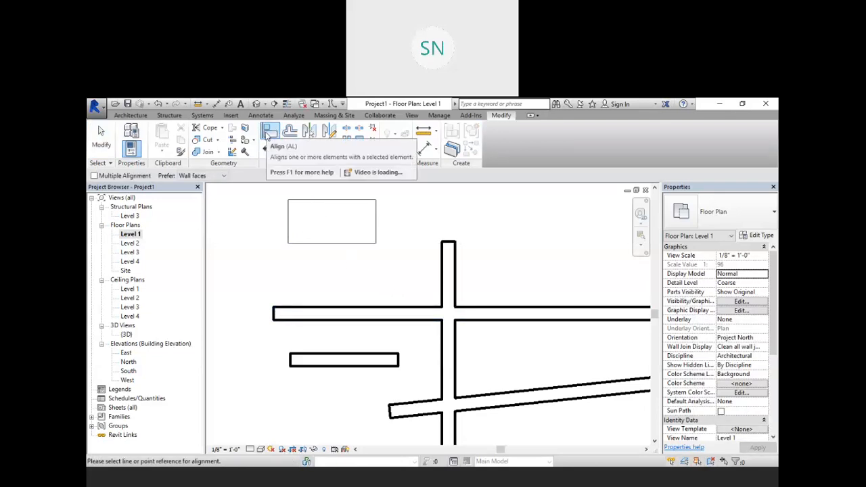
left_click(349, 309)
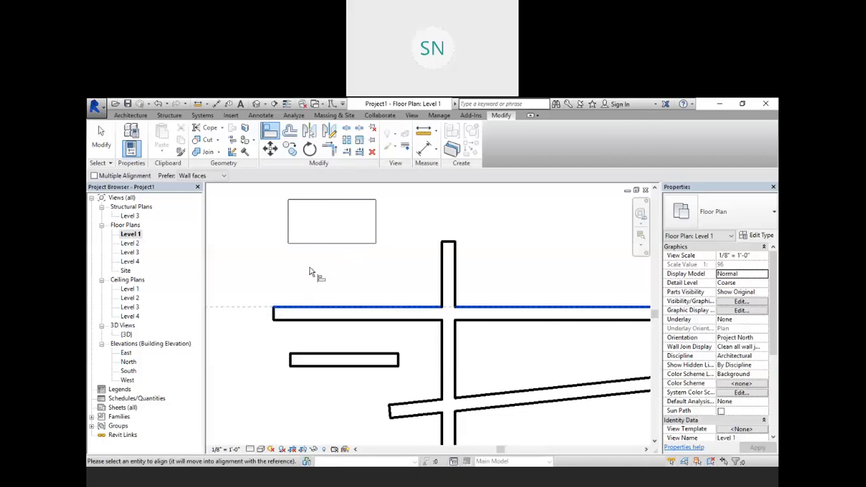
left_click(325, 244)
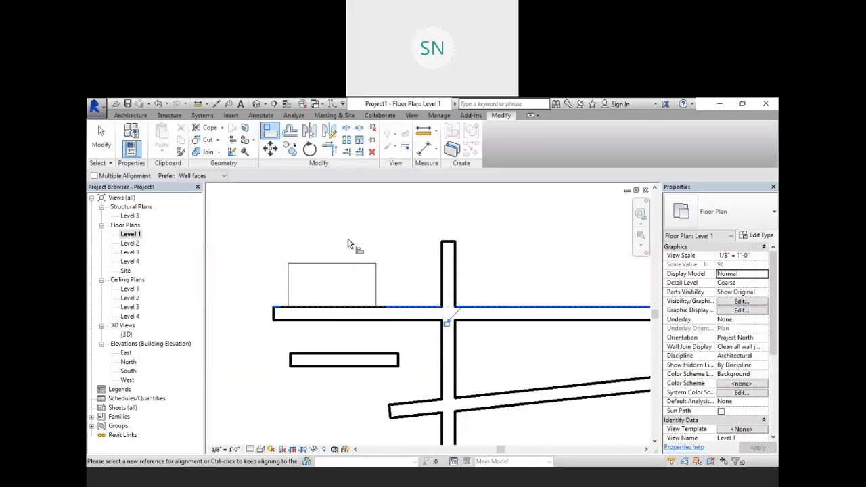
left_click(417, 316)
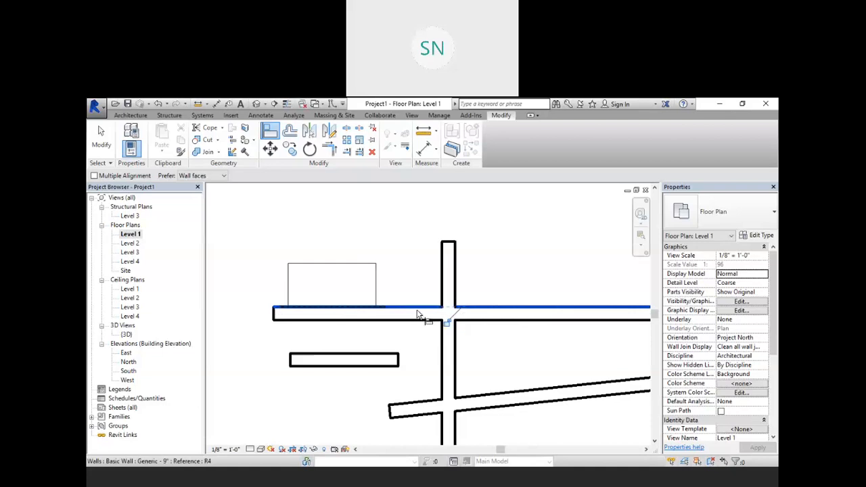
left_click(444, 278)
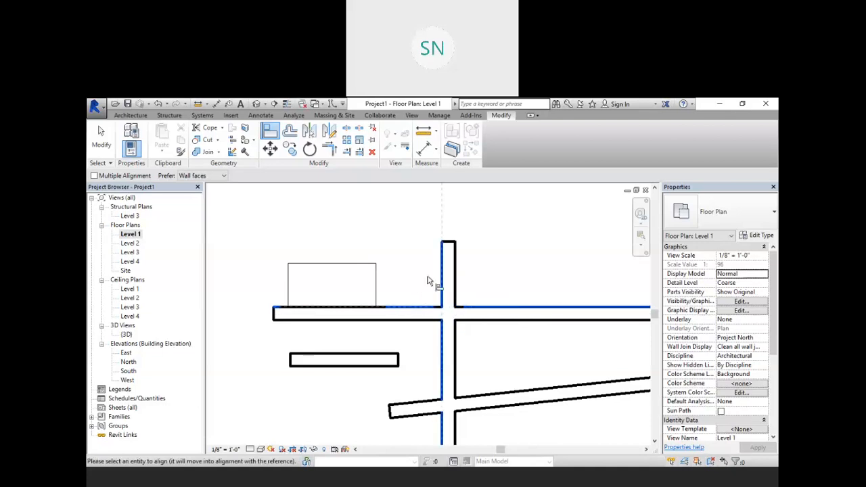
left_click(376, 289)
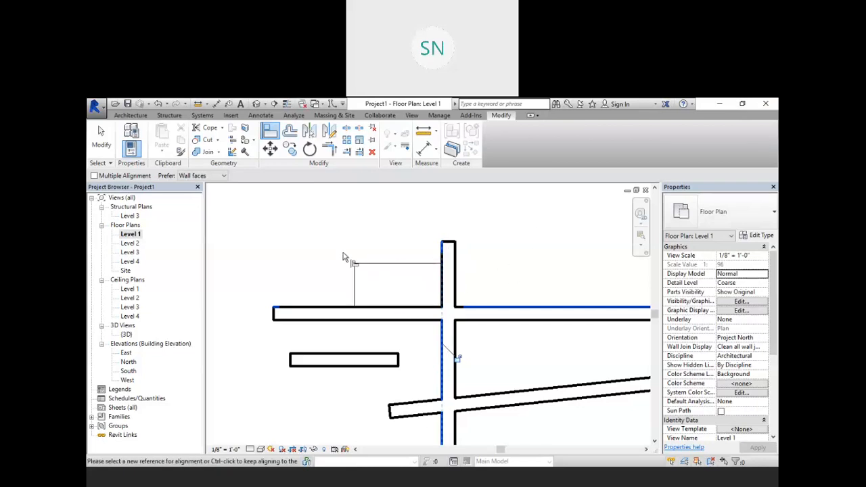
Align the short free-standing horizontal wall's west end with the west end of the top horizontal wall
scroll(345, 246, "down", 4)
scroll(366, 296, "up", 4)
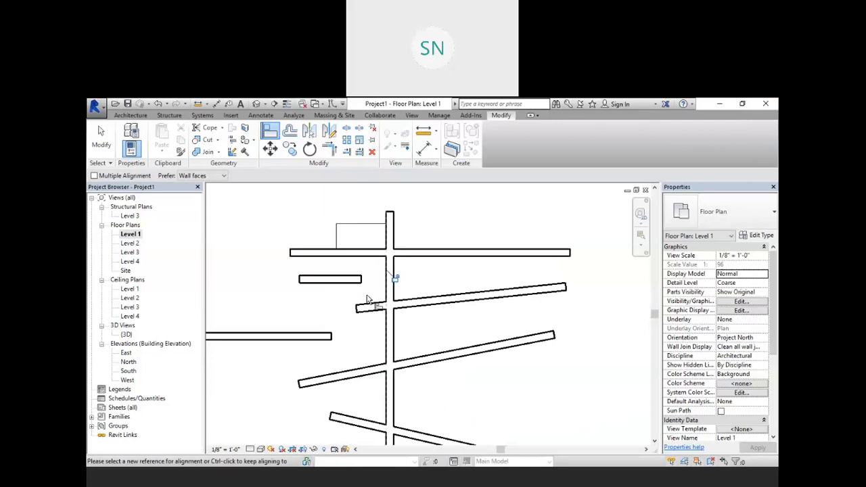
scroll(364, 286, "up", 3)
scroll(444, 252, "down", 2)
middle_click_drag(365, 286, 477, 280)
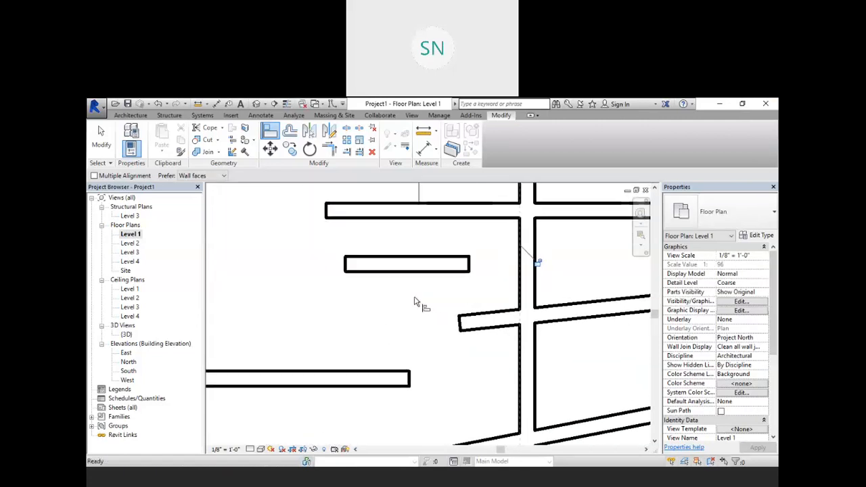
scroll(320, 257, "down", 2)
scroll(338, 261, "up", 3)
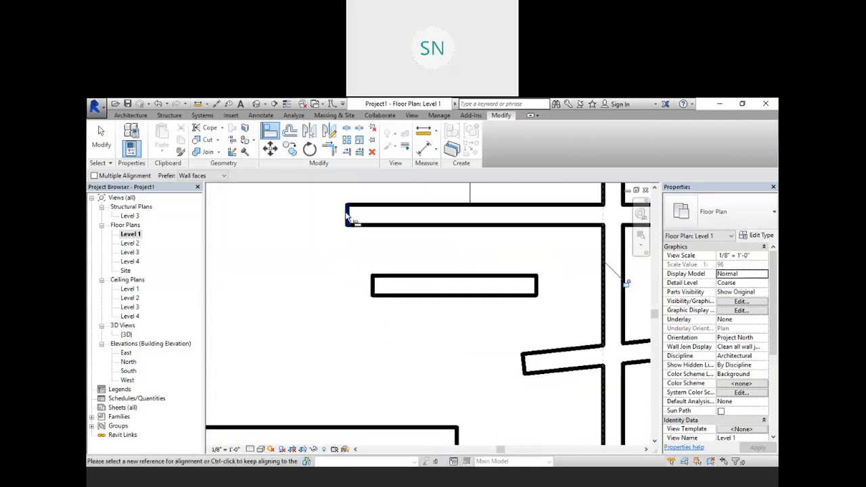
left_click(347, 216)
left_click(373, 287)
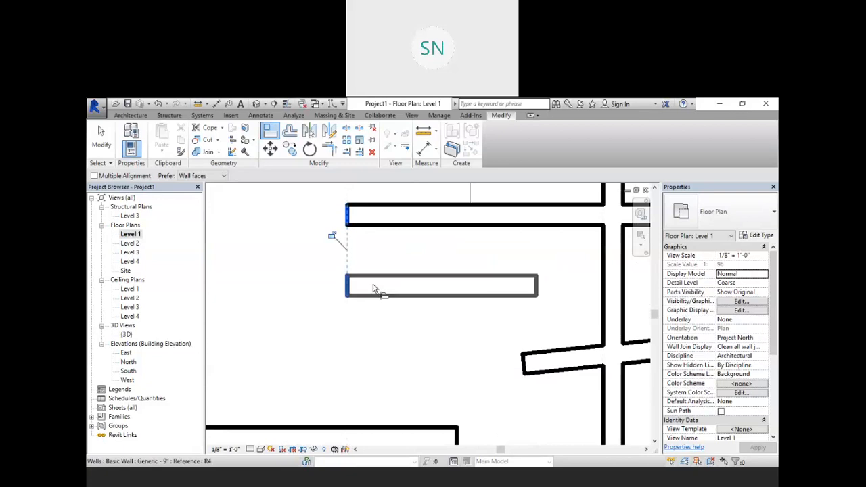
Align the short horizontal wall's east end with the vertical wall's west face
middle_click_drag(522, 333, 408, 335)
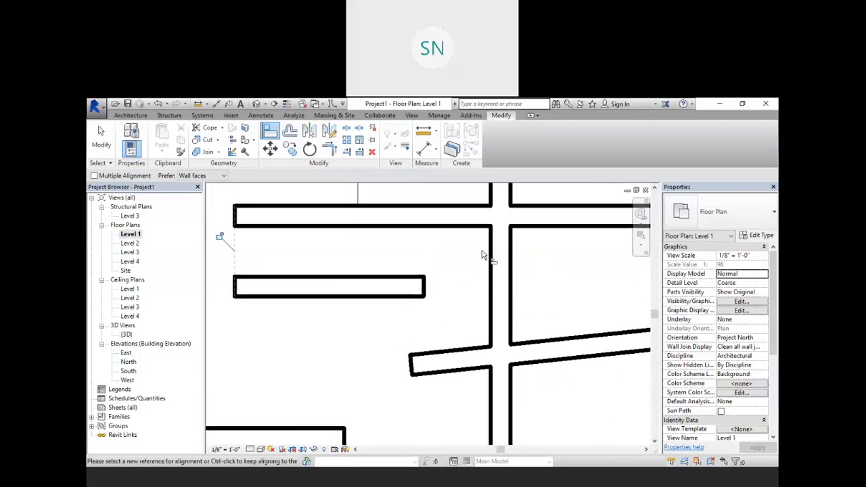
left_click(492, 247)
left_click(424, 290)
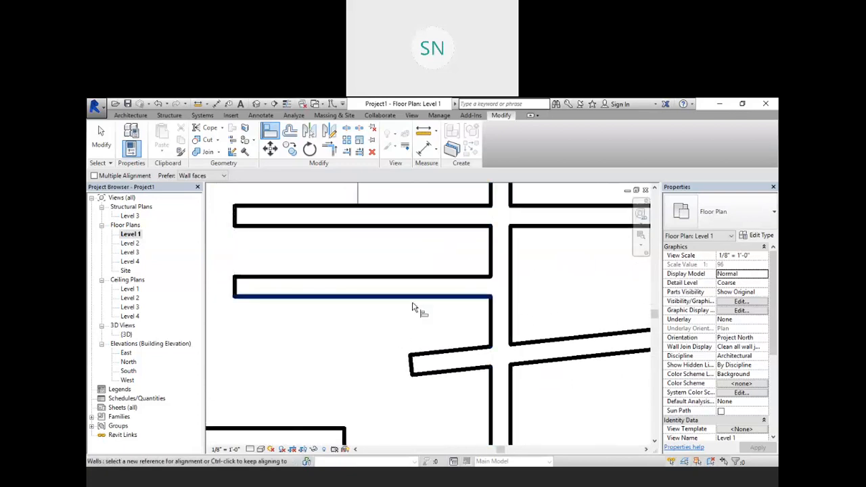
Try to align the free-standing slanted wall's east end with the west face of the vertical wall's lower part
scroll(397, 331, "down", 2)
middle_click_drag(398, 419, 369, 320)
middle_click_drag(383, 291, 398, 263)
scroll(398, 262, "down", 2)
middle_click_drag(331, 380, 371, 276)
middle_click_drag(353, 350, 363, 224)
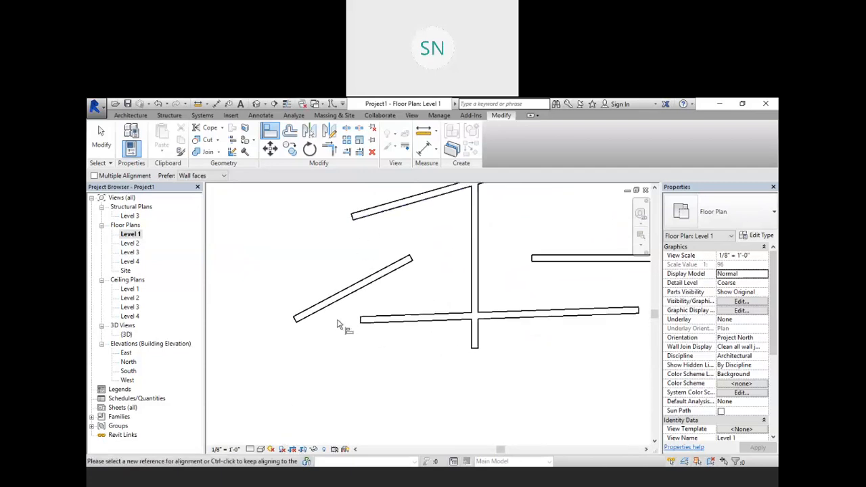
scroll(441, 266, "up", 1)
middle_click_drag(441, 266, 407, 329)
scroll(399, 329, "up", 1)
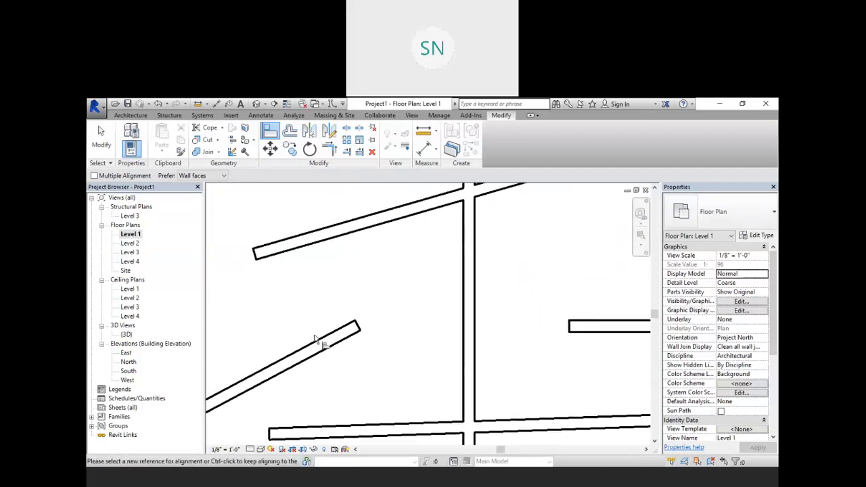
scroll(374, 326, "up", 1)
left_click(357, 330)
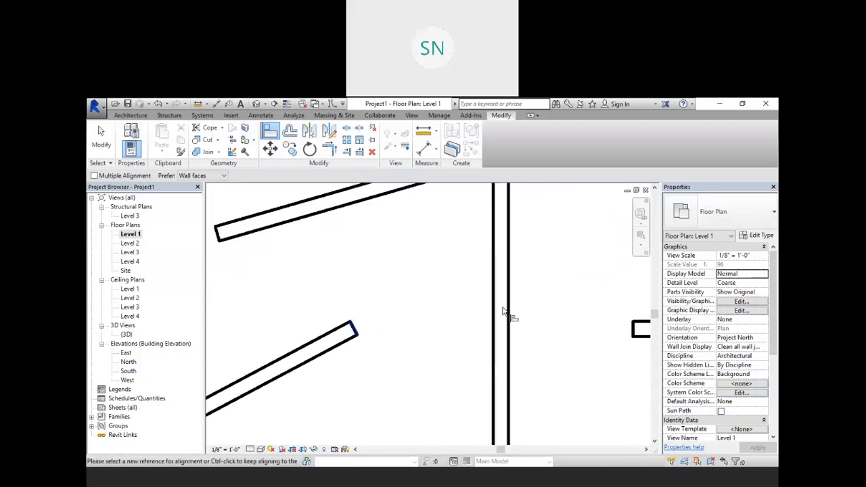
left_click(496, 313)
left_click(357, 331)
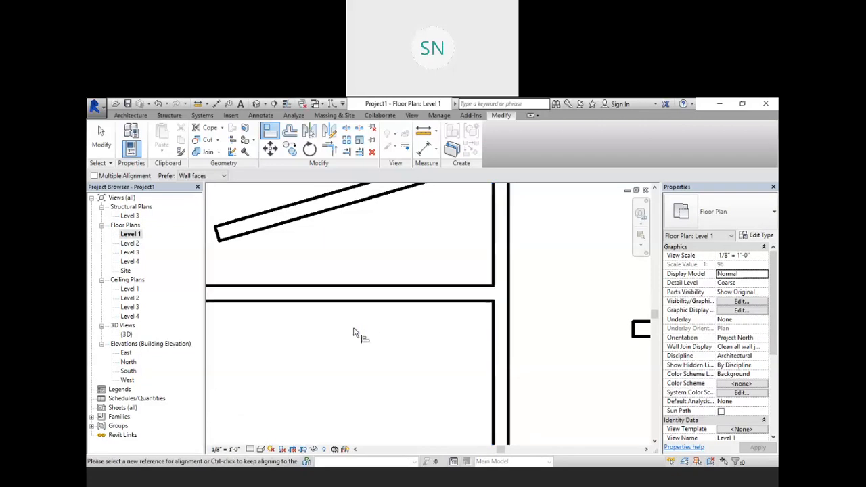
scroll(357, 332, "down", 2)
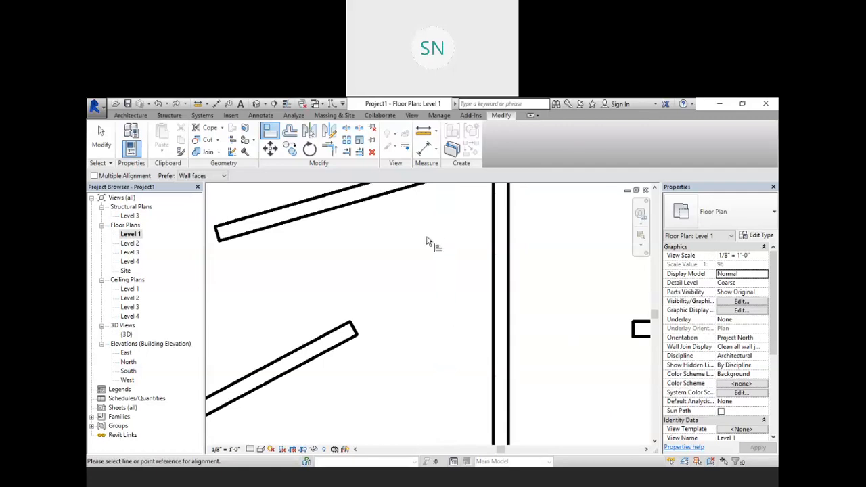
Draw a curved Generic - 9" wall with the Start-End-Radius Arc tool in the empty area east of the practice walls
scroll(430, 245, "down", 5)
middle_click_drag(484, 264, 488, 291)
scroll(490, 338, "down", 1)
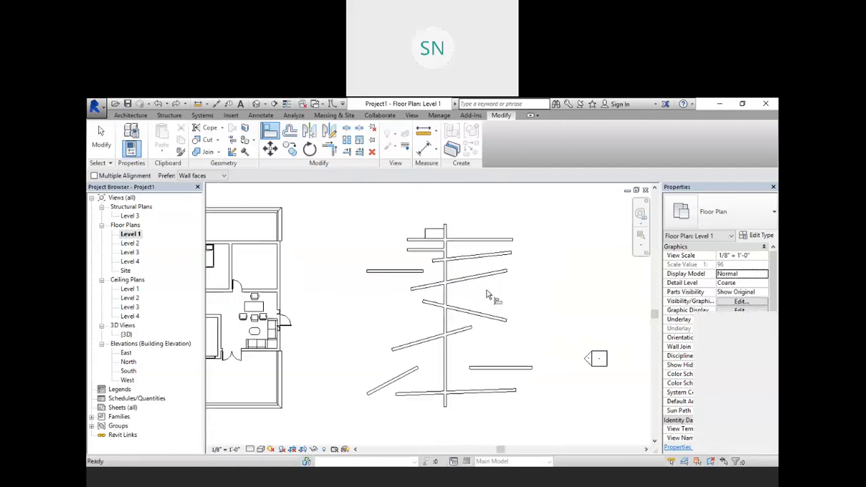
scroll(485, 237, "up", 1)
middle_click_drag(490, 215, 369, 219)
scroll(478, 242, "up", 5)
scroll(460, 245, "down", 1)
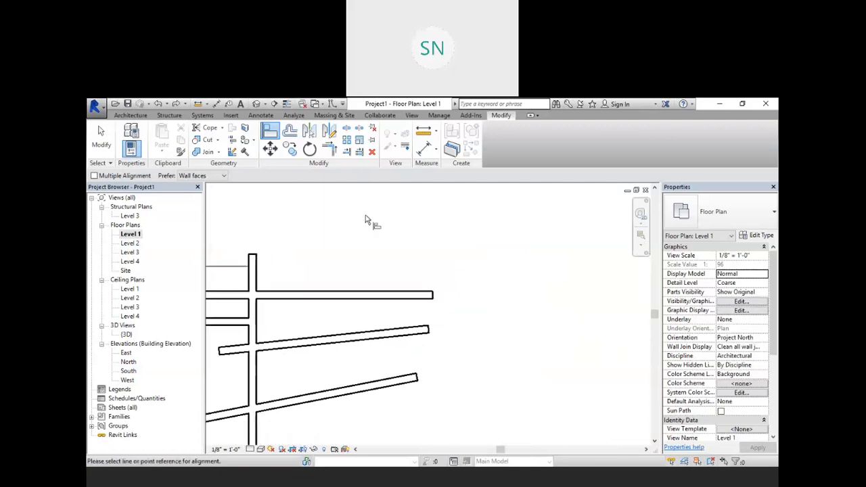
key("w")
key("a")
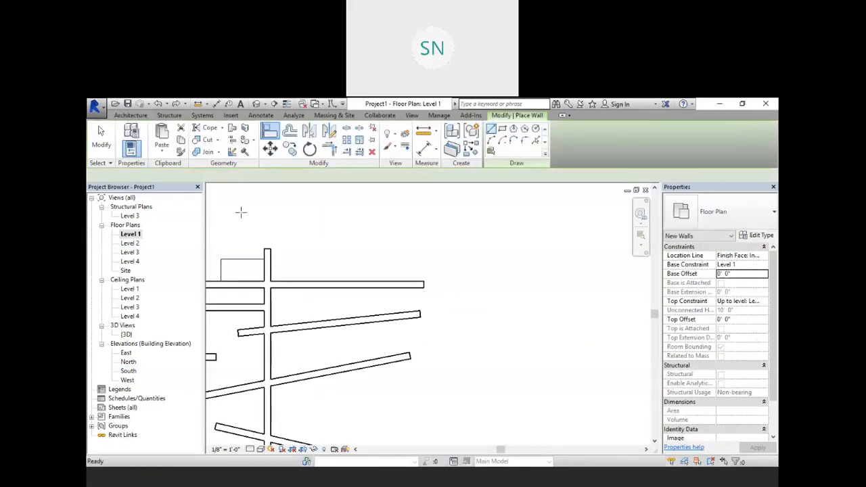
left_click(492, 140)
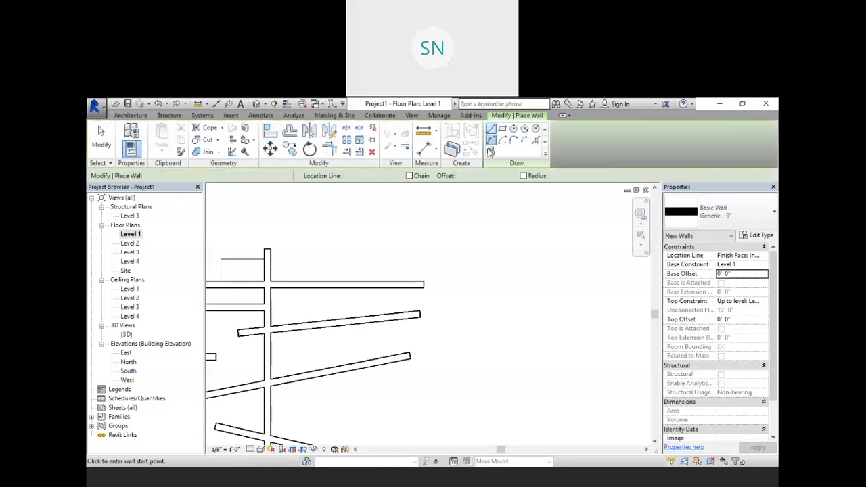
left_click(498, 332)
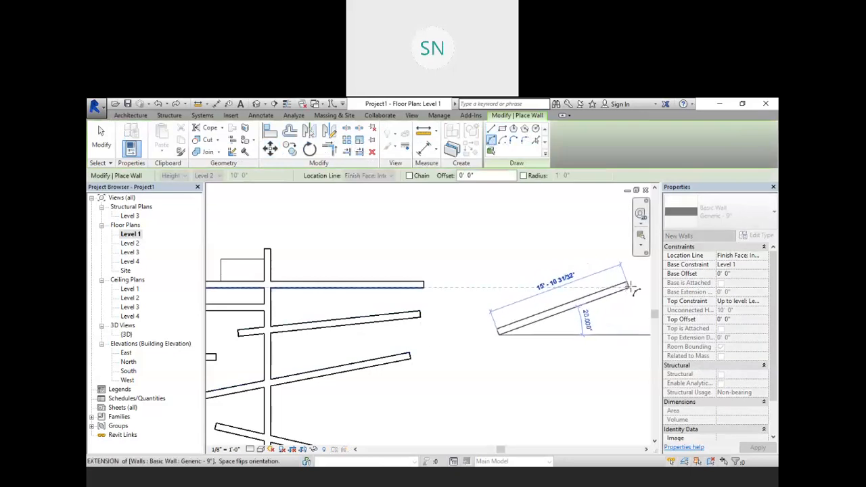
scroll(602, 332, "down", 2)
middle_click_drag(602, 339, 506, 327)
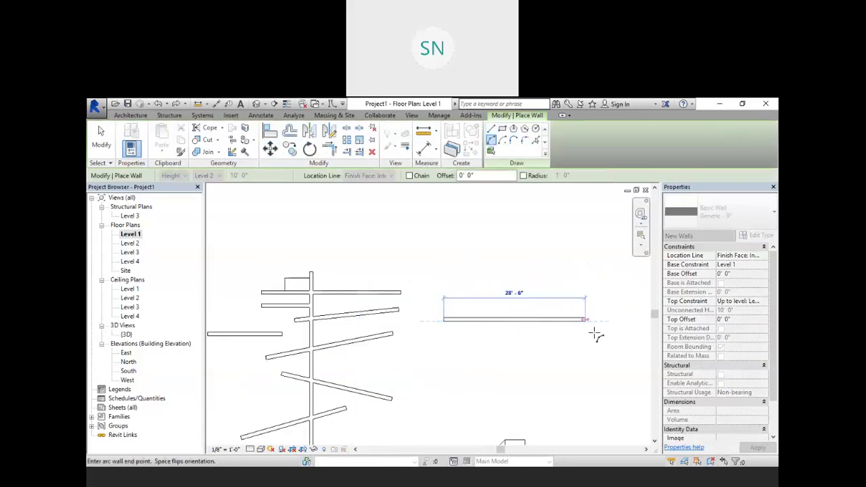
left_click(595, 331)
left_click(514, 237)
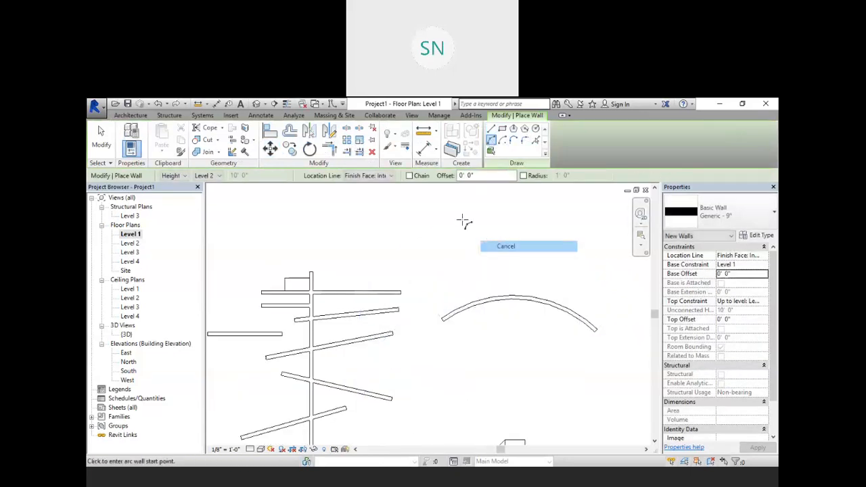
right_click(306, 228)
left_click(352, 229)
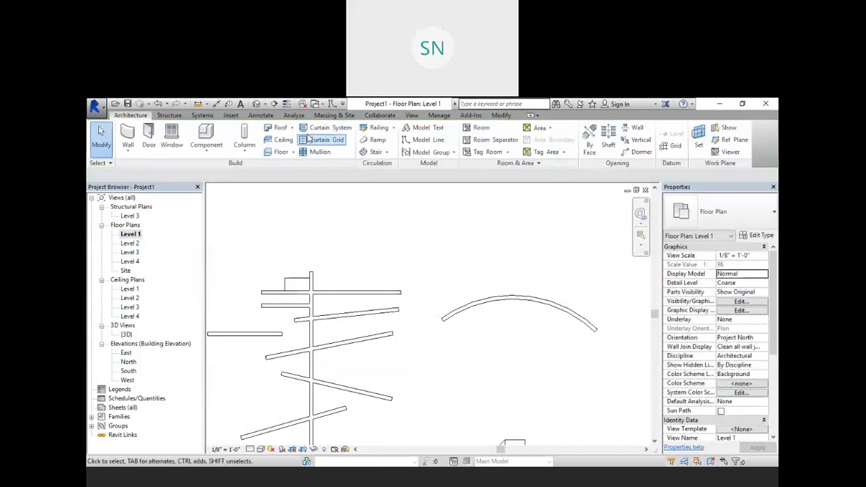
Offset the curved wall numerically by 2' 0" toward its outer side with Copy enabled
left_click(498, 116)
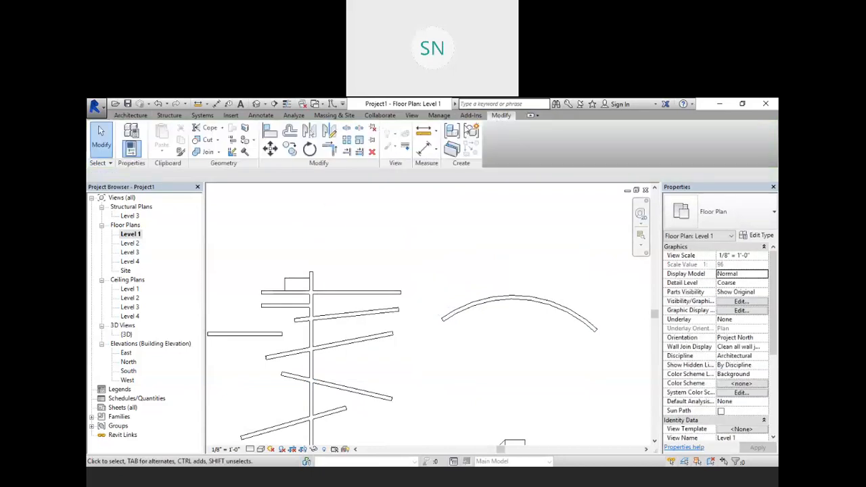
left_click(289, 130)
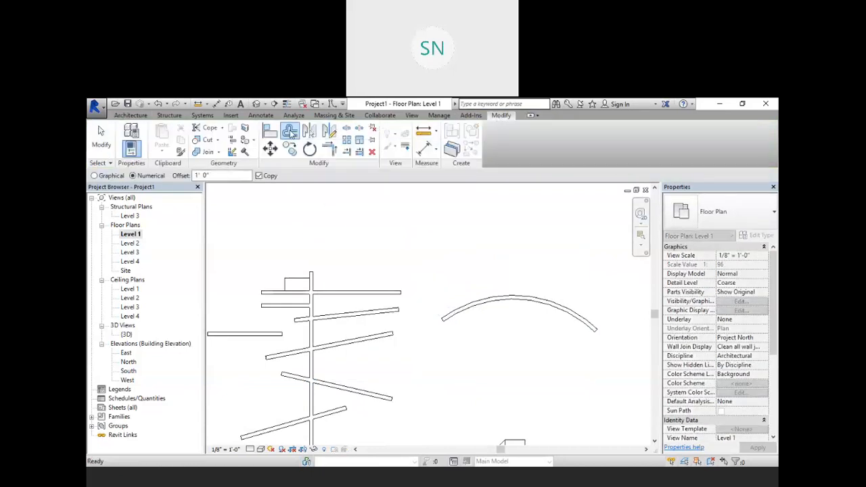
left_click(223, 175)
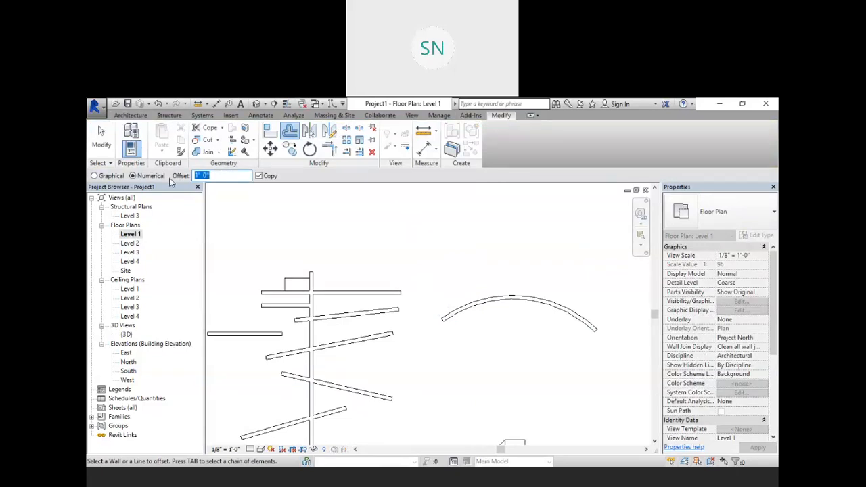
type("2")
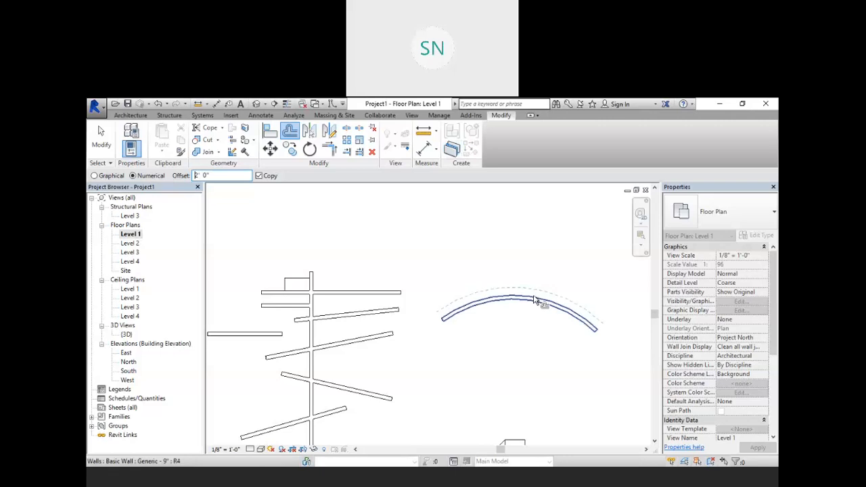
scroll(532, 301, "up", 2)
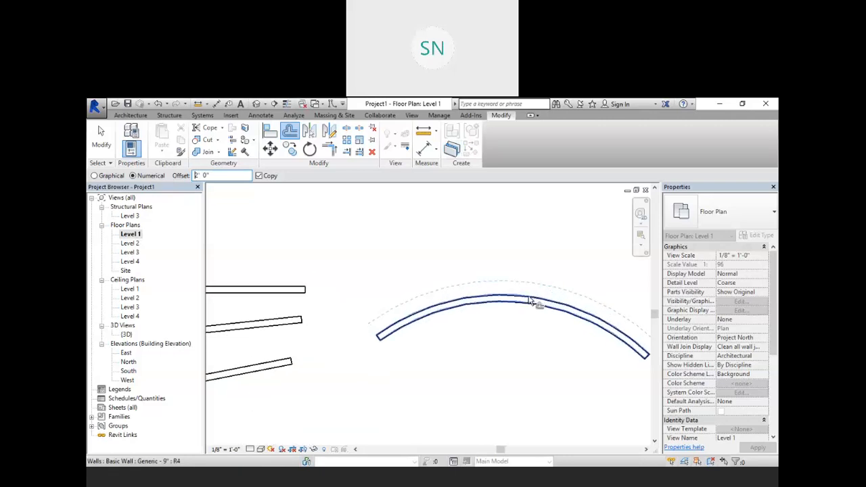
scroll(532, 300, "up", 1)
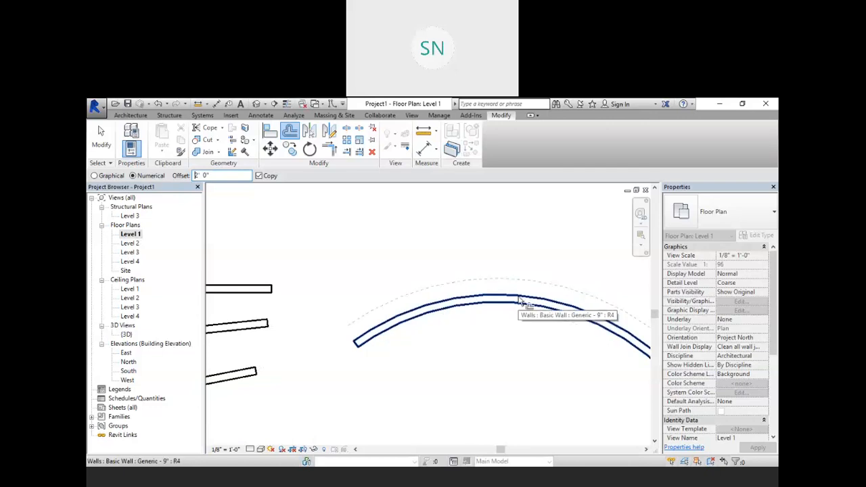
left_click(520, 299)
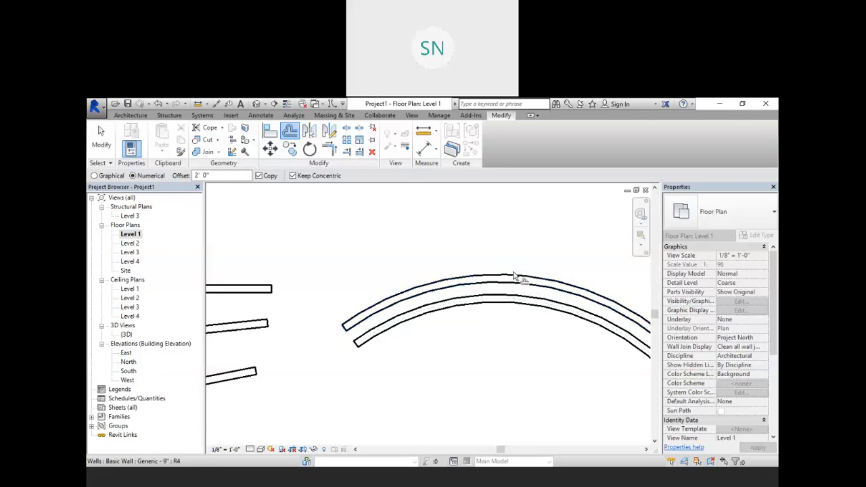
Add three more concentric curved walls, each offset 2' outward from the newest outermost one
left_click(514, 276)
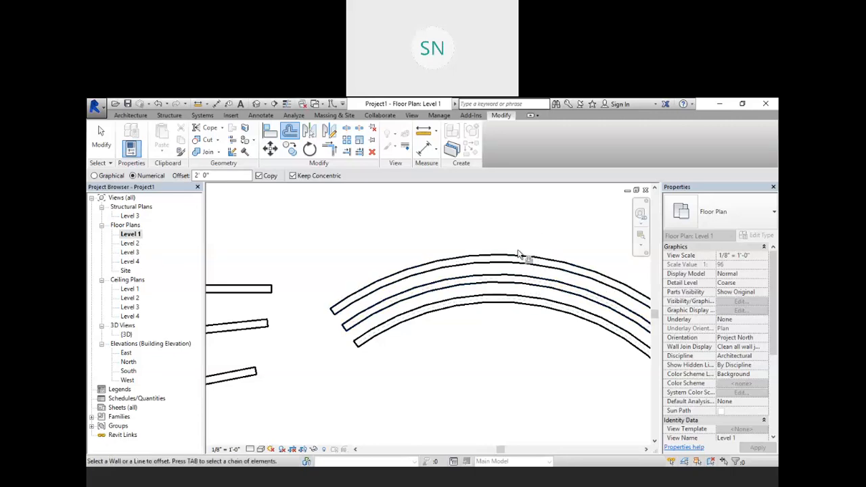
left_click(519, 259)
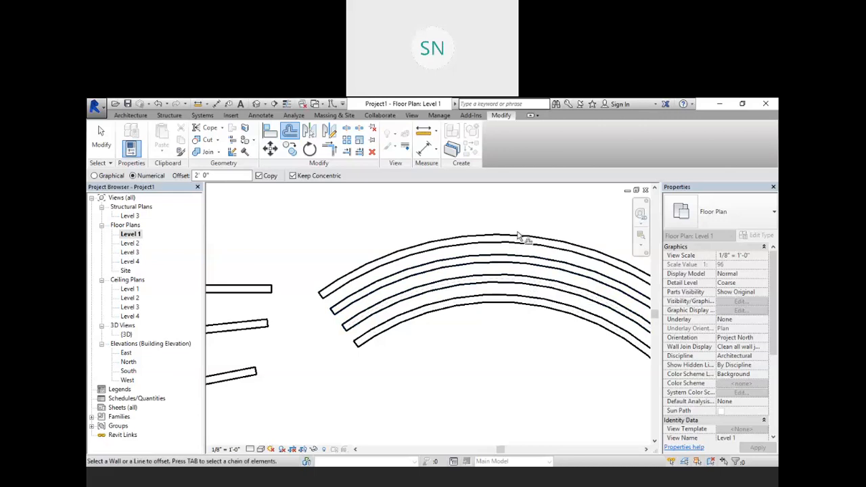
left_click(520, 238)
scroll(503, 244, "down", 1)
middle_click_drag(538, 225, 480, 294)
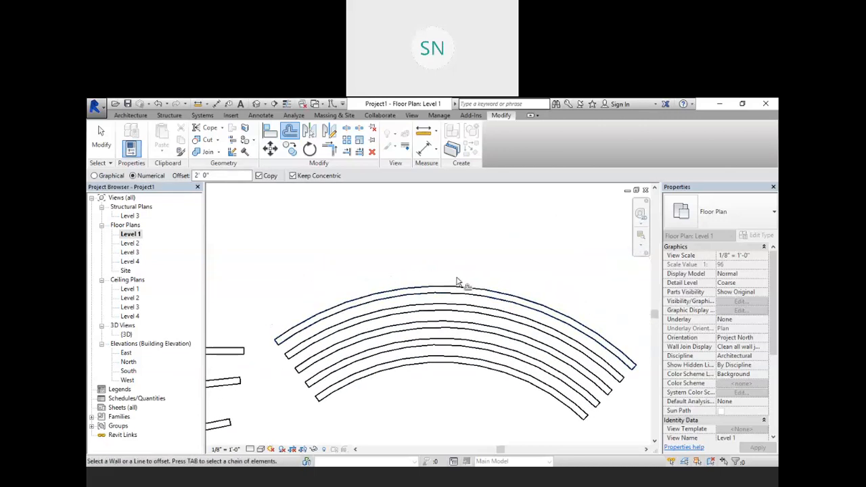
Create a concentric copy of the outermost curved wall with a Graphical offset of 6' outward
left_click(95, 175)
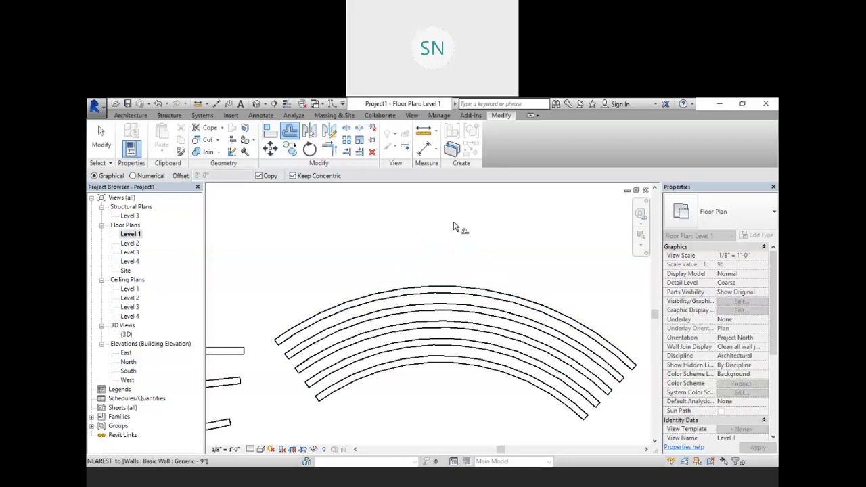
left_click(400, 293)
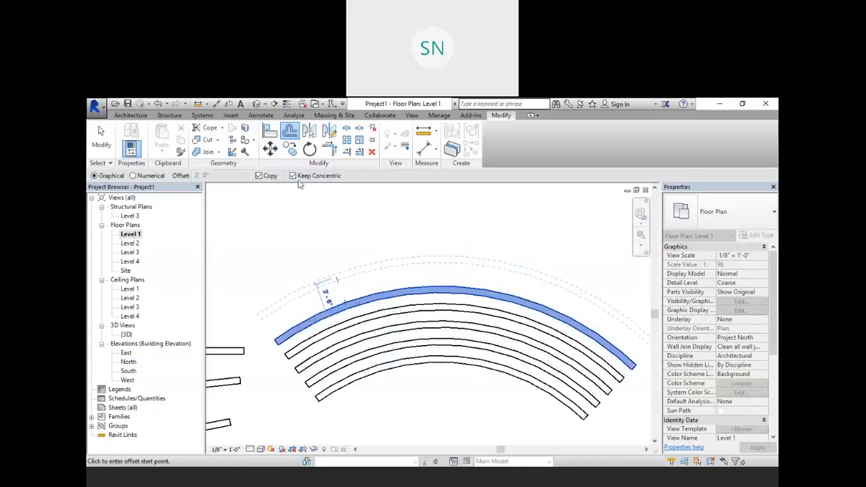
middle_click_drag(308, 217, 329, 293)
left_click(312, 241)
middle_click_drag(467, 274, 441, 211)
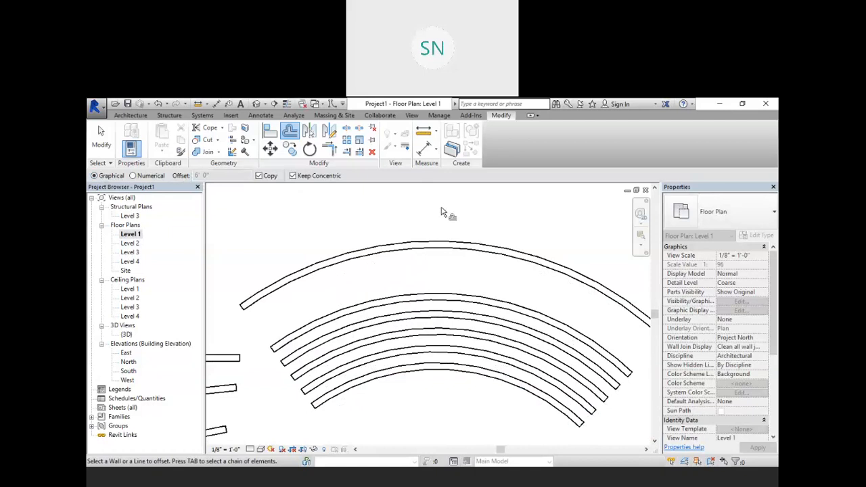
Graphically offset a copy of the outermost curved wall 4' outward, picking the distance between end corners of the closely spaced arcs
middle_click_drag(287, 281, 322, 216)
scroll(290, 246, "up", 1)
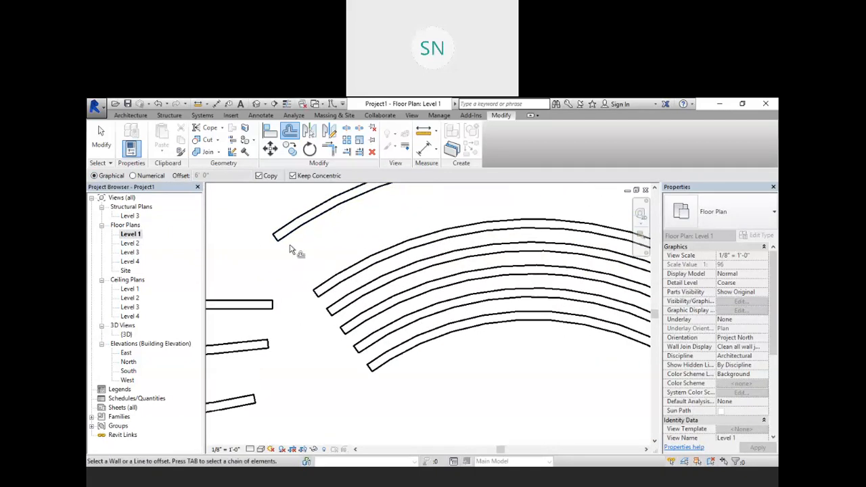
middle_click_drag(290, 249, 314, 278)
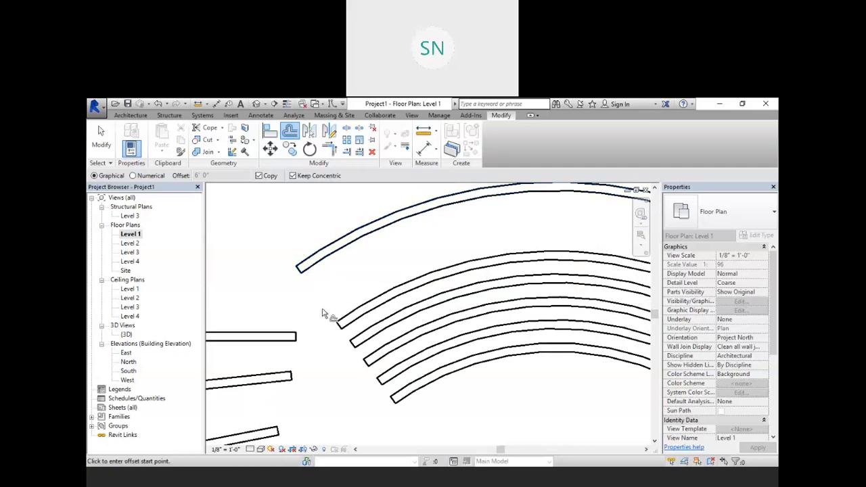
scroll(323, 310, "up", 2)
middle_click_drag(350, 354, 320, 275)
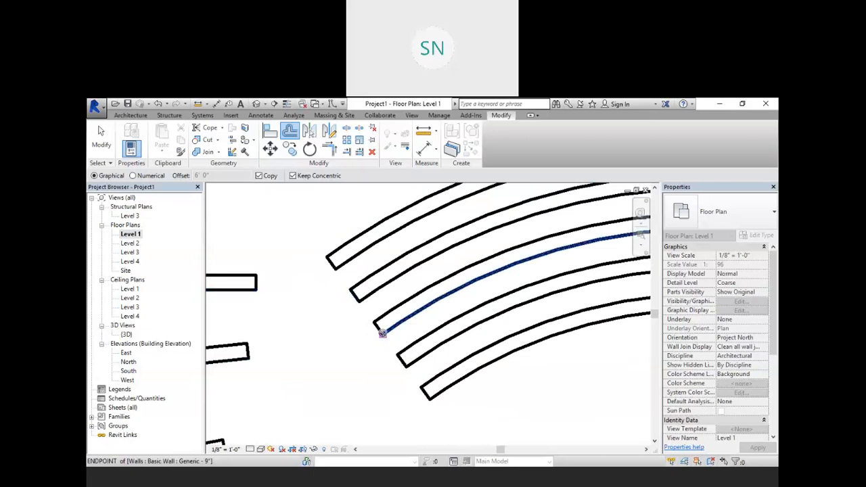
scroll(383, 333, "down", 2)
left_click(382, 333)
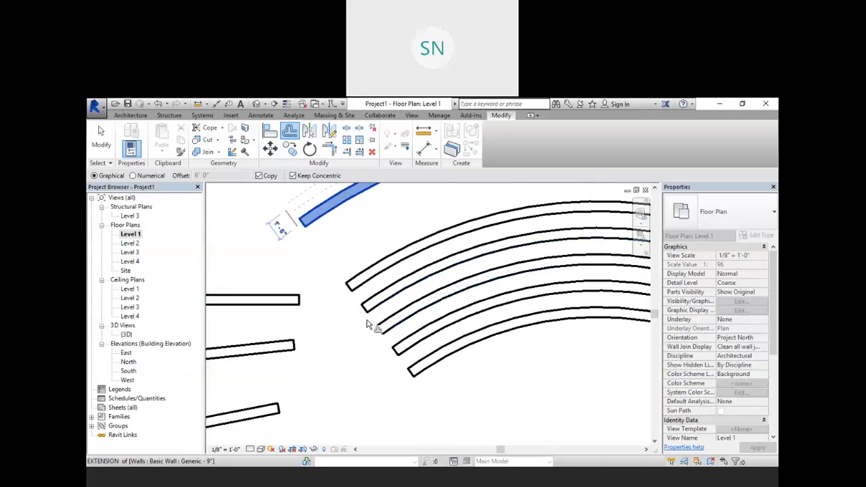
left_click(350, 291)
middle_click_drag(350, 294, 319, 273)
scroll(333, 239, "down", 3)
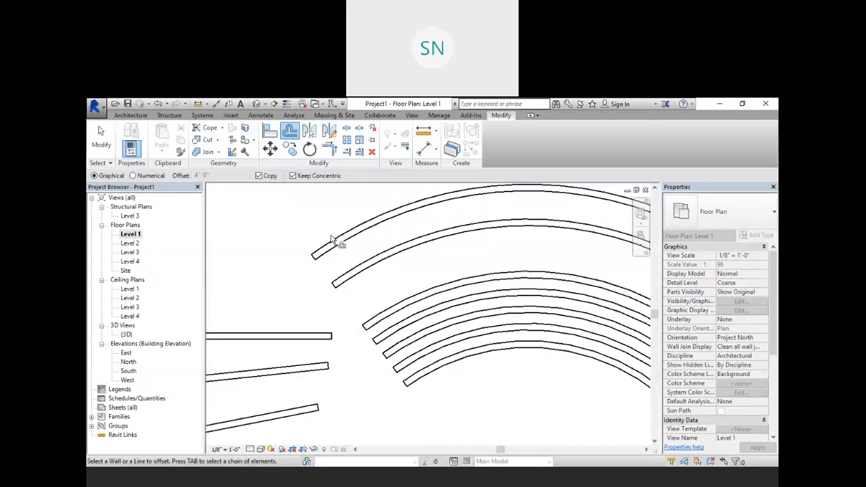
Move the outermost curved wall itself 2' outward with a Numerical offset and Copy disabled
middle_click_drag(502, 263, 395, 263)
scroll(353, 249, "down", 1)
scroll(353, 250, "down", 1)
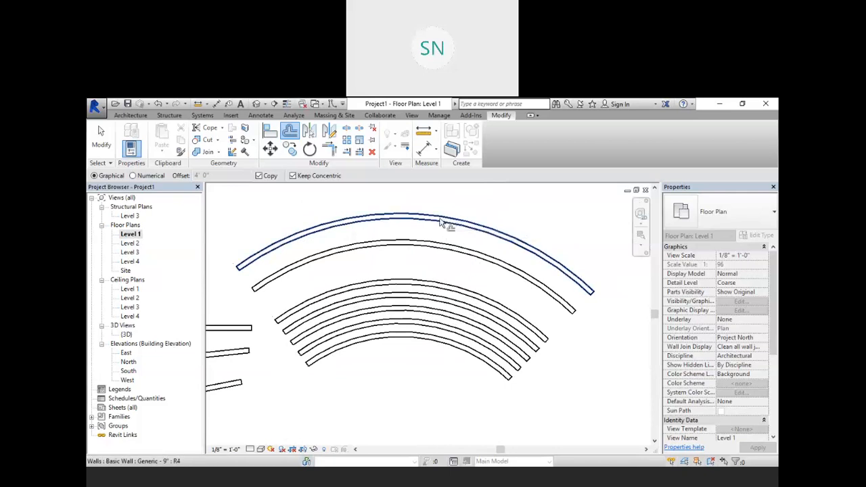
middle_click_drag(415, 235, 419, 251)
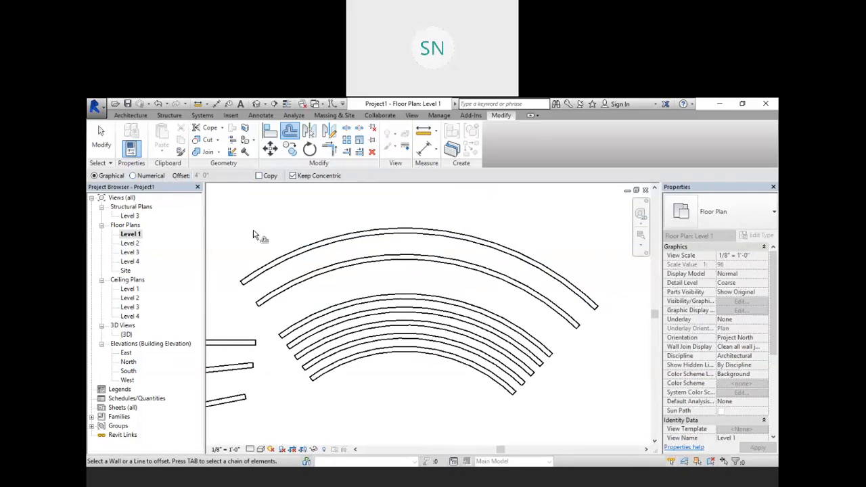
left_click(133, 176)
type("2")
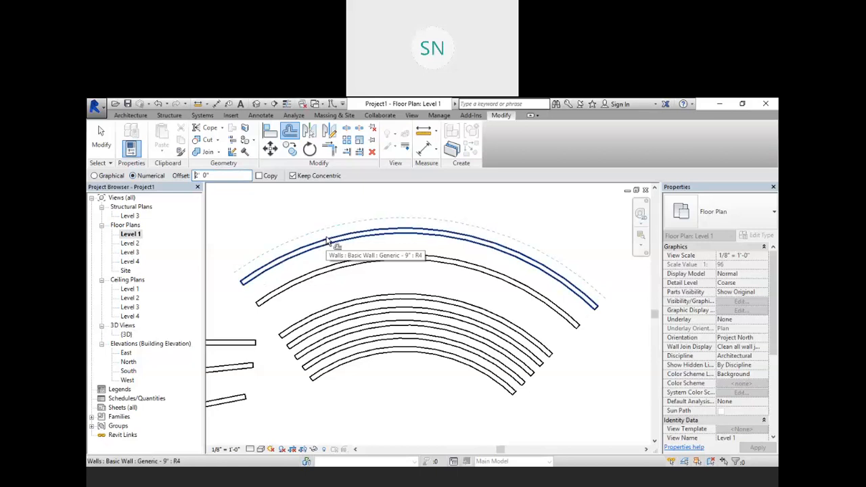
left_click(327, 241)
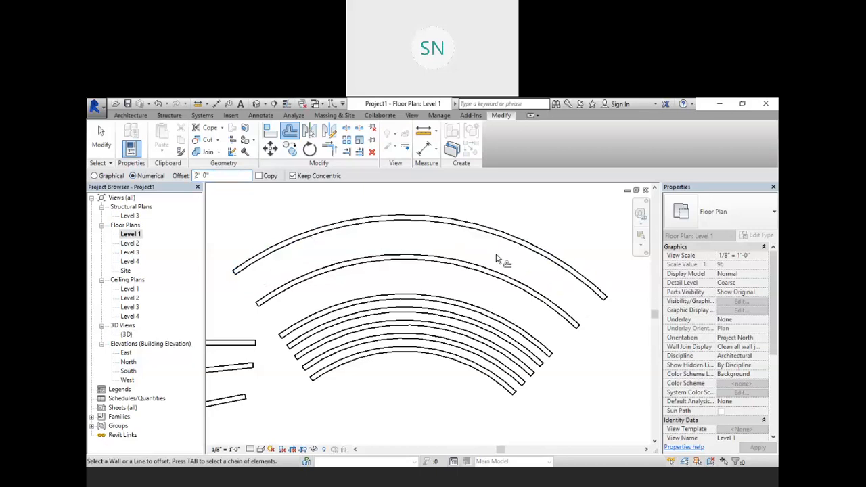
Offset the outermost curved wall 2' outward with Copy enabled, and move the new wall slightly farther north
left_click(258, 176)
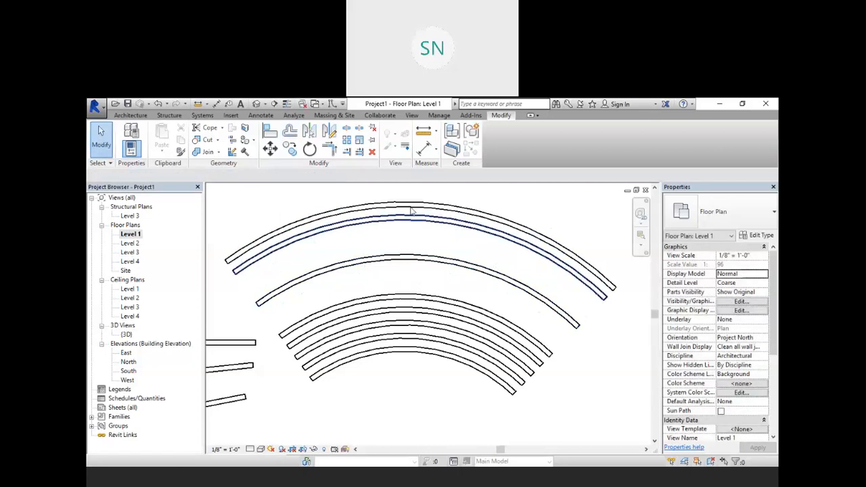
left_click(291, 235)
mouse_move(362, 205)
left_mouse_down()
mouse_move(389, 281)
mouse_move(400, 183)
mouse_move(353, 186)
mouse_move(366, 199)
left_mouse_up()
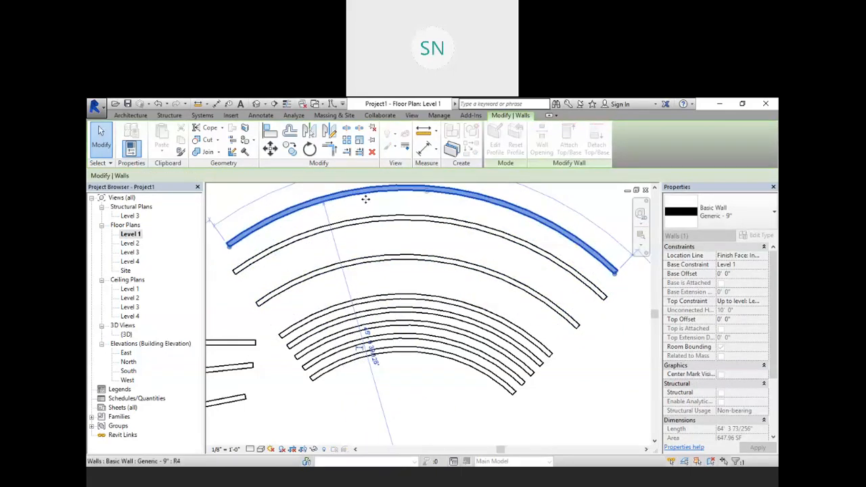
left_click(310, 213)
Split the short isolated horizontal wall west of the long vertical wall into two pieces, 6' from its west end
scroll(310, 211, "down", 1)
middle_click_drag(310, 211, 343, 254)
scroll(322, 290, "down", 1)
middle_click_drag(322, 289, 355, 262)
middle_click_drag(409, 214, 472, 152)
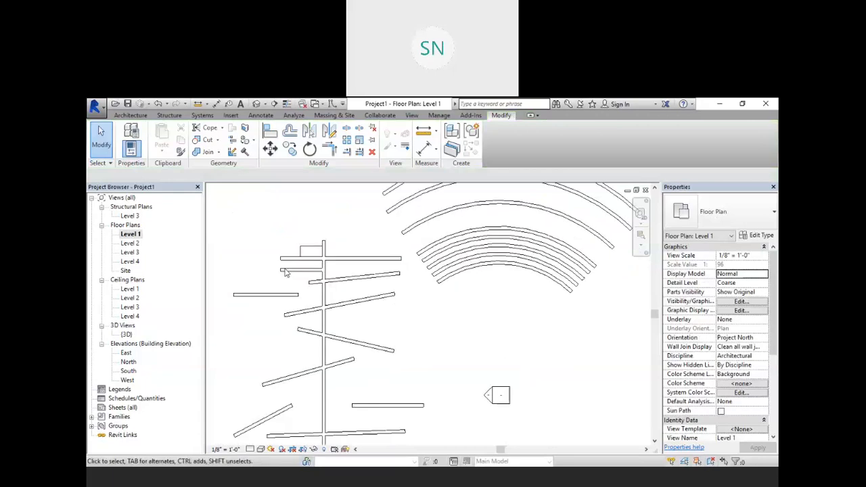
scroll(287, 272, "up", 1)
scroll(316, 244, "up", 1)
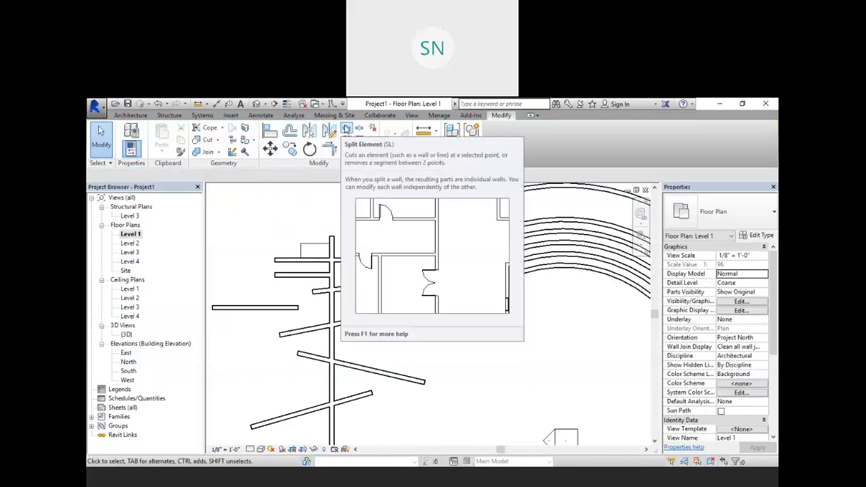
middle_click_drag(352, 287, 435, 243)
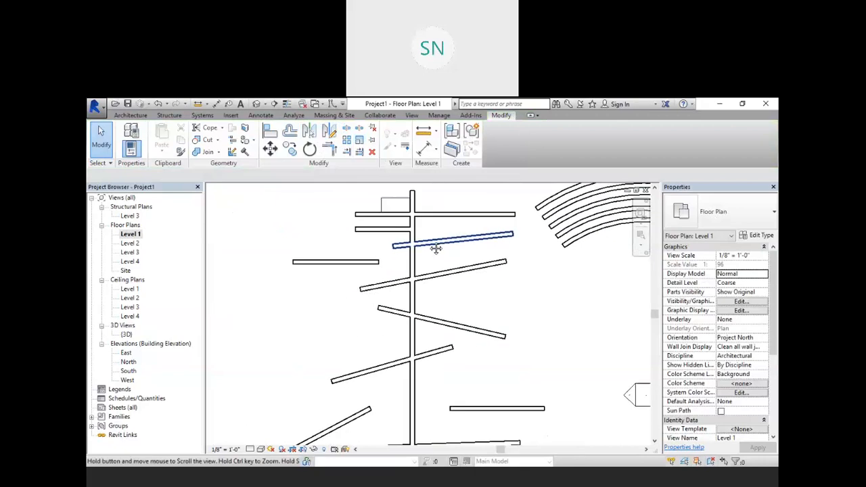
middle_click_drag(362, 294, 383, 290)
scroll(383, 290, "up", 4)
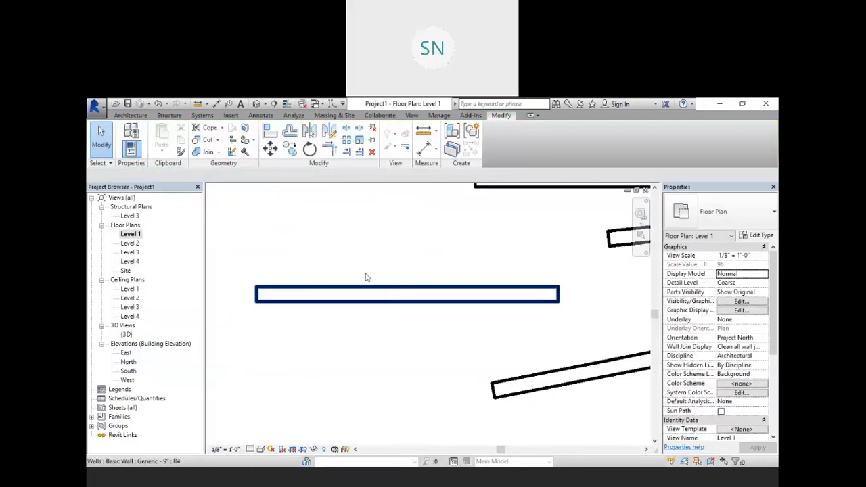
scroll(364, 277, "down", 2)
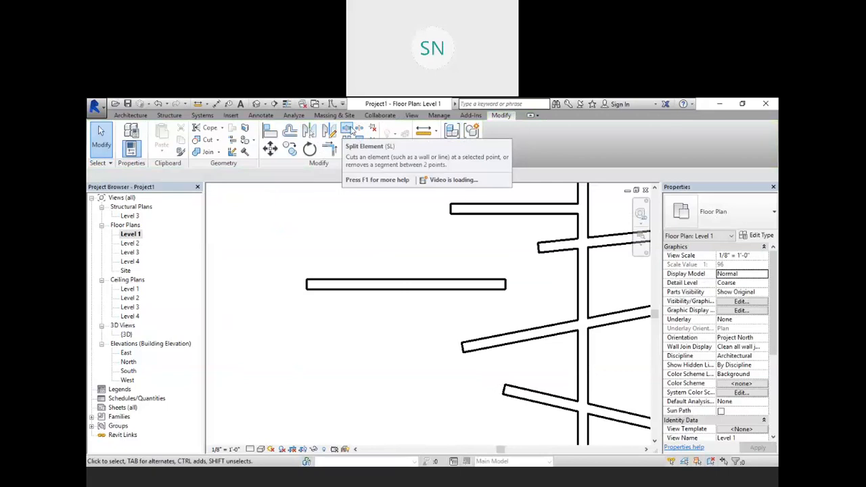
left_click(349, 130)
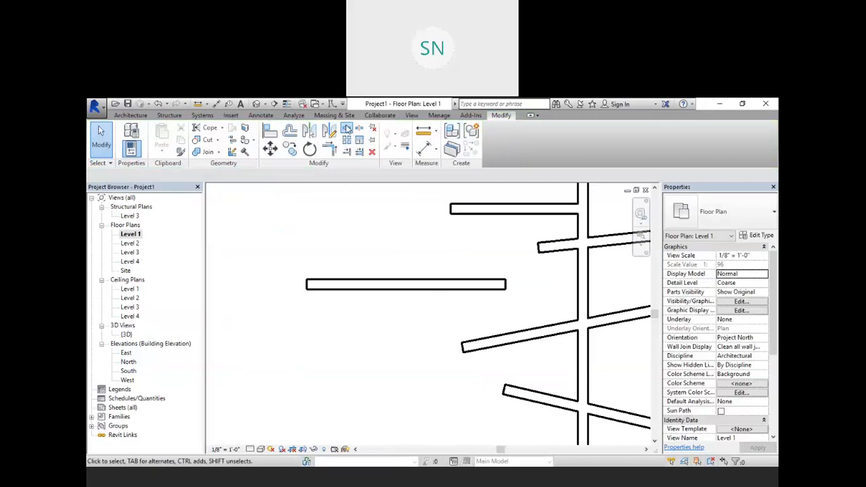
left_click(386, 284)
right_click(330, 238)
left_click(368, 254)
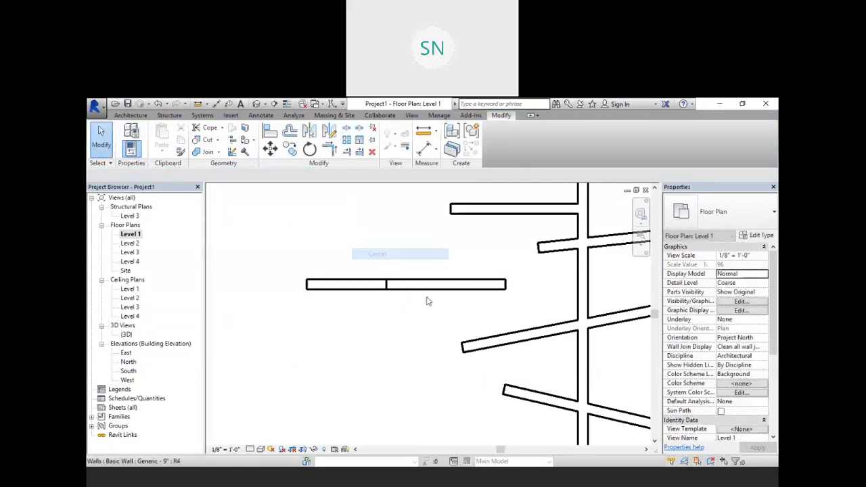
Select the split wall's pieces separately, and move the wall slightly northeast by its western piece
left_click(401, 285)
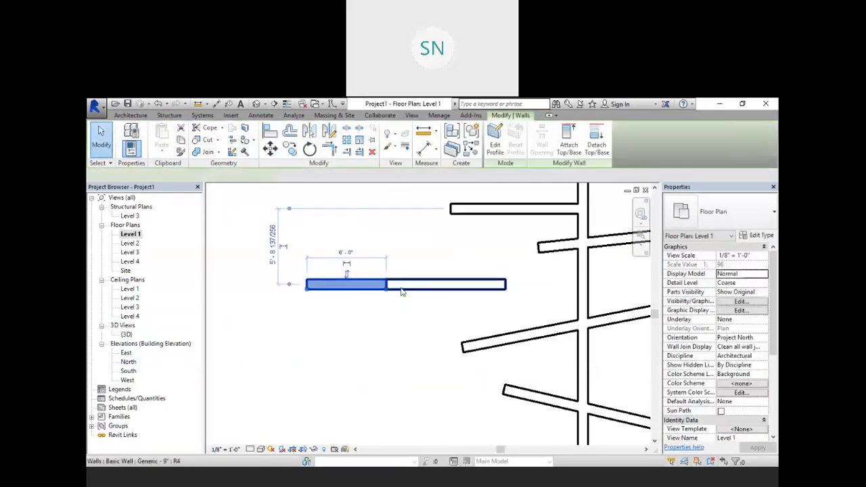
left_click(365, 287)
left_click(352, 315)
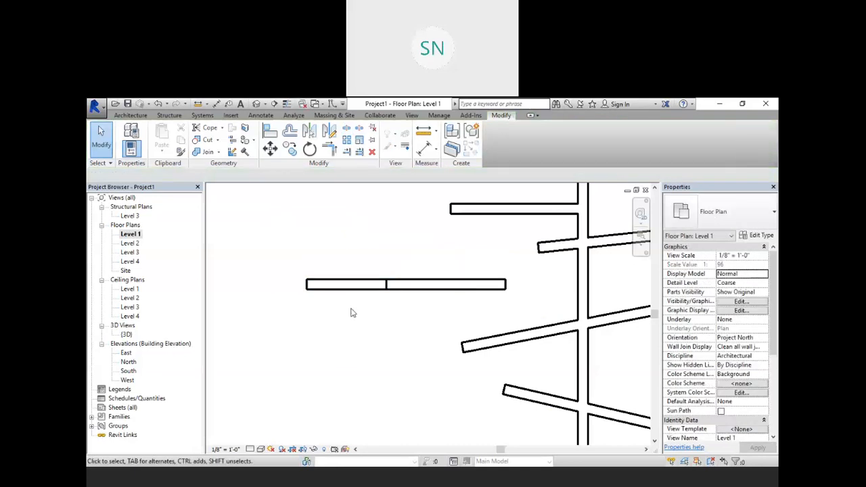
scroll(367, 267, "up", 2)
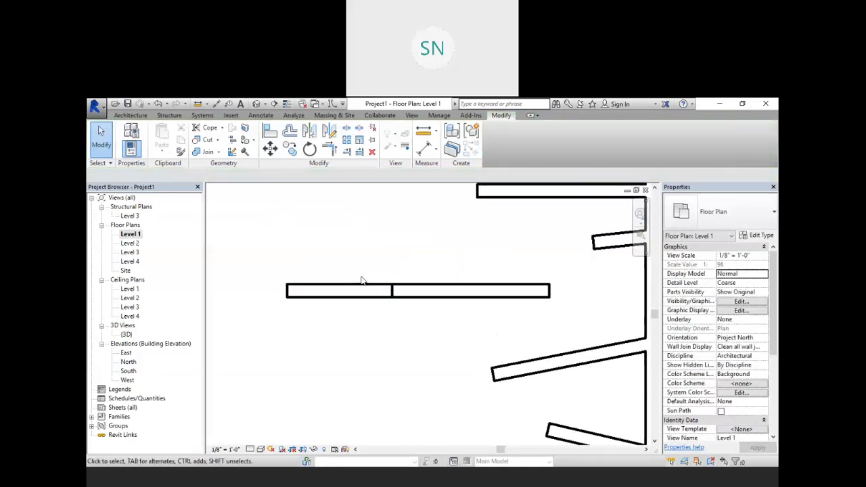
left_click_drag(354, 291, 380, 288)
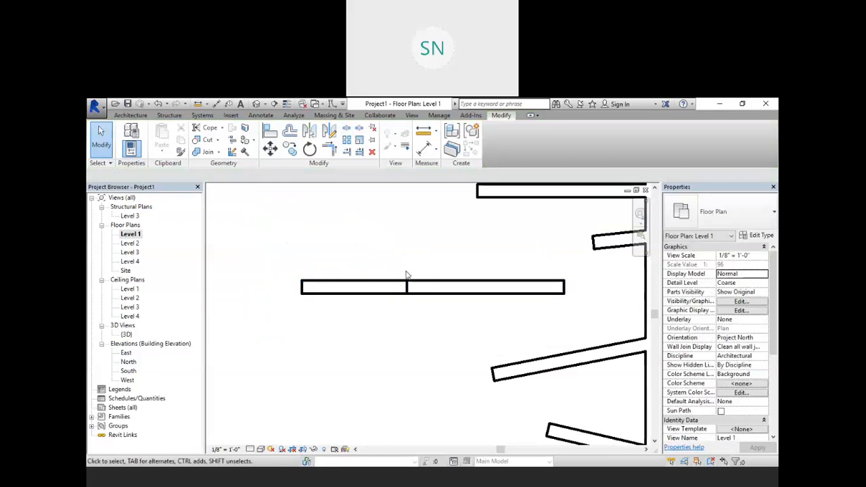
Open the 3D view, orbit to the practice walls and inspect the two pieces of the split wall individually
left_click(258, 103)
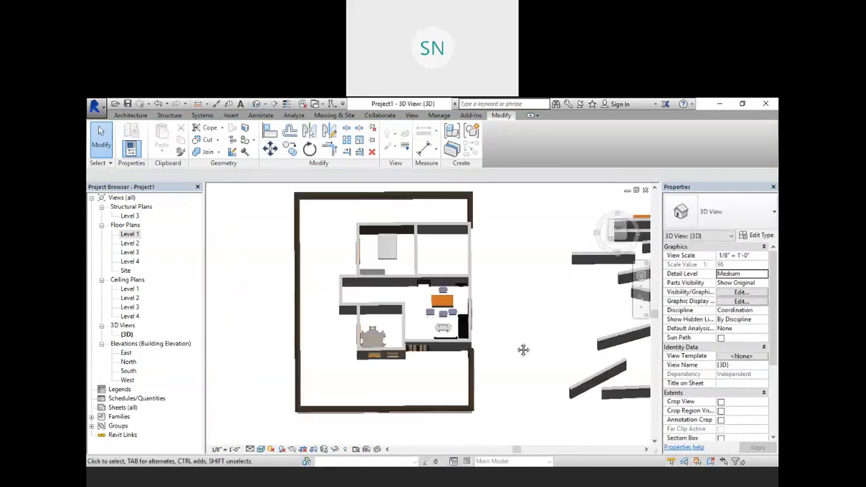
middle_click_drag(523, 350, 311, 378)
scroll(494, 312, "down", 1)
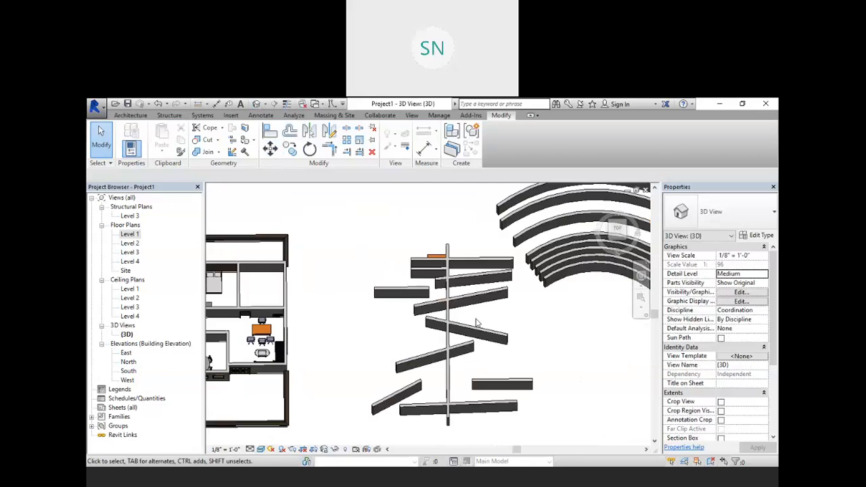
middle_click_drag(476, 323, 417, 348, "shift")
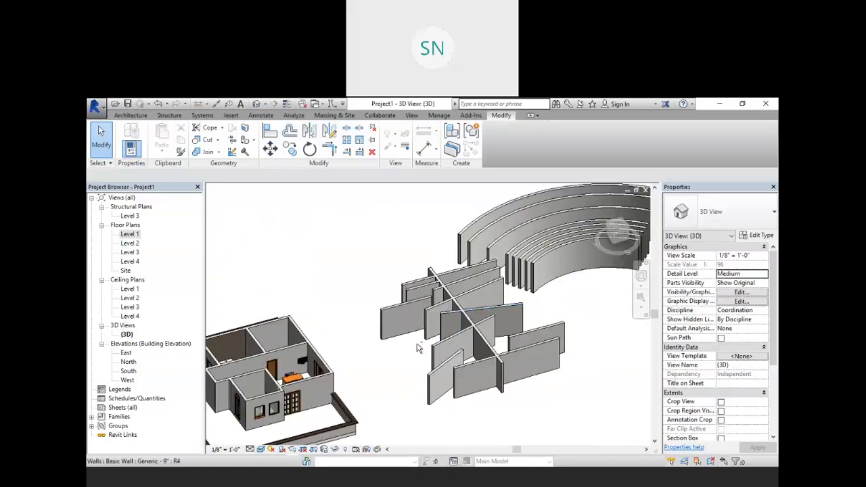
scroll(418, 348, "up", 4)
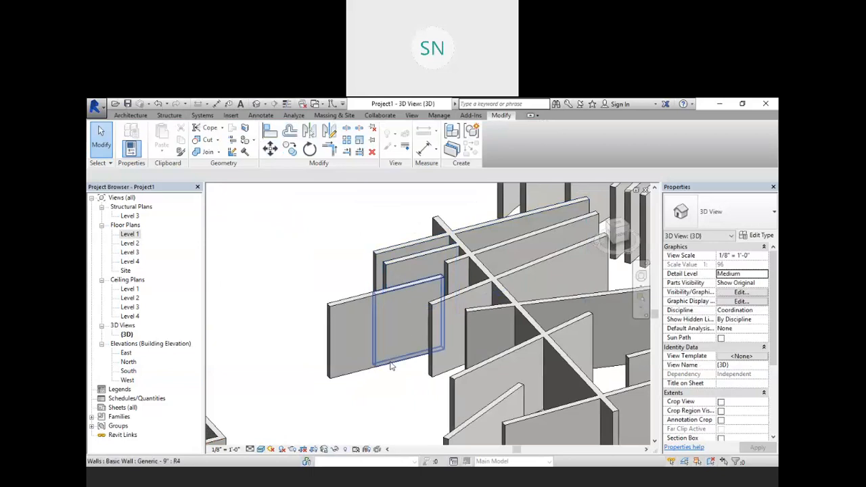
left_click(390, 366)
left_click(352, 377)
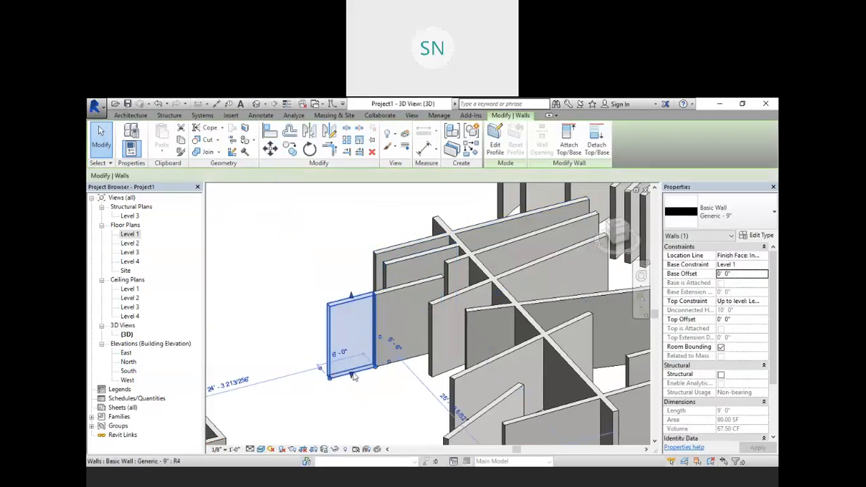
key("Escape")
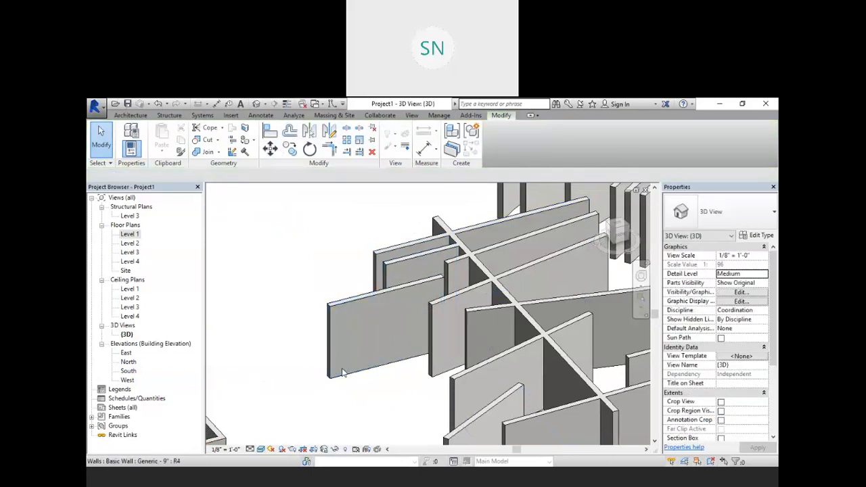
Set the split wall's western piece to an Unconnected top constraint with an unconnected height of 5'
left_click(347, 376)
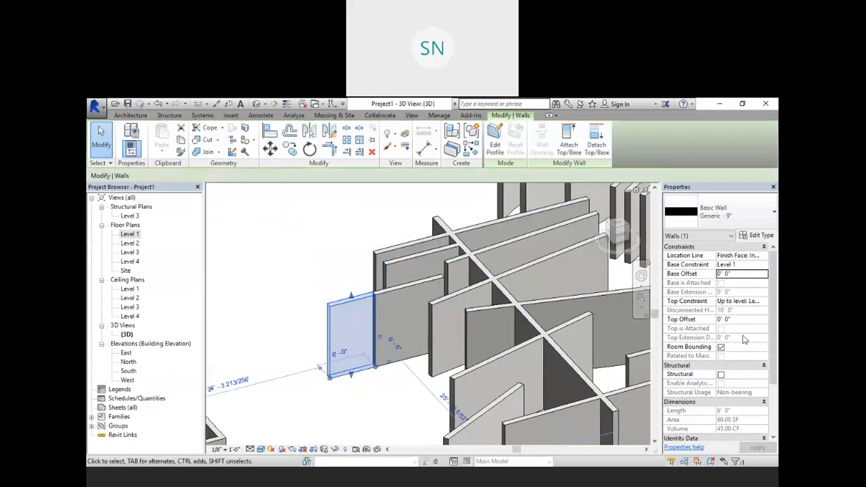
left_click(763, 302)
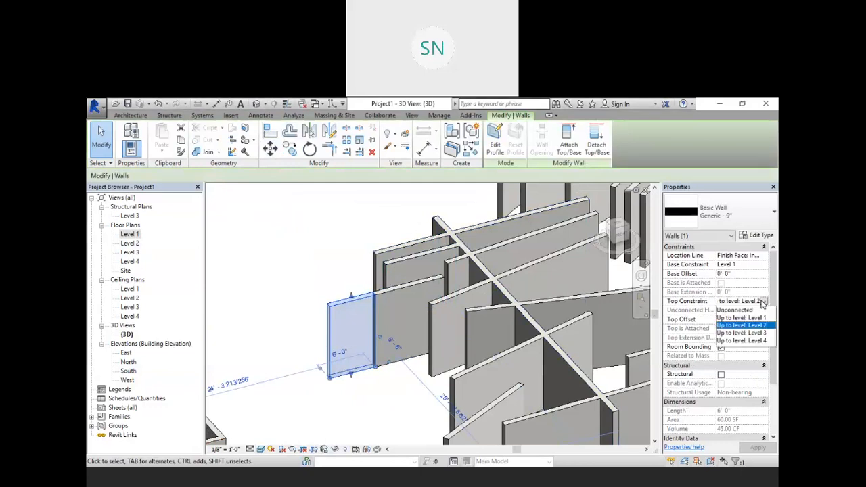
left_click(746, 310)
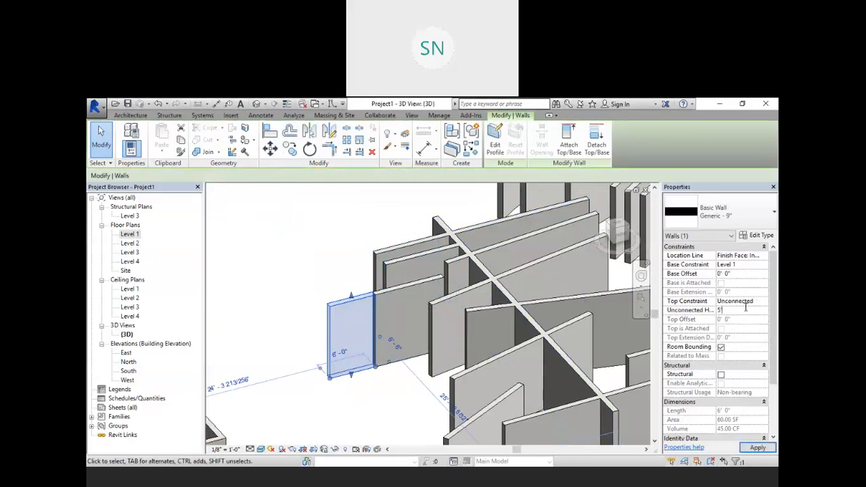
left_click(726, 312)
type("5")
left_click(300, 263)
scroll(311, 352, "up", 5)
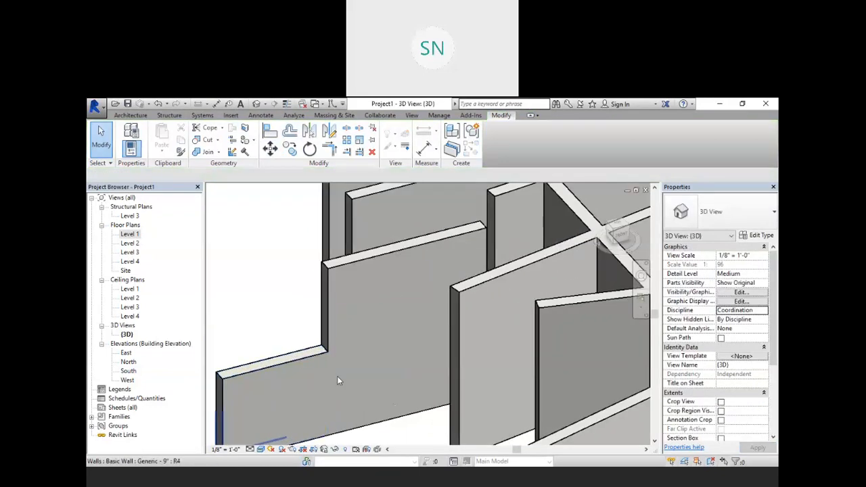
scroll(342, 383, "down", 3)
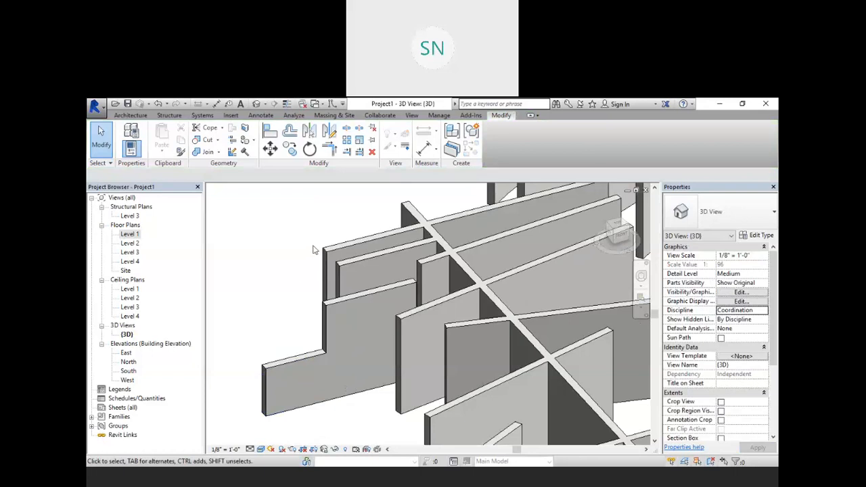
Return to the Level 1 floor plan and start Split with Gap with a 1' joint gap
double_click(128, 235)
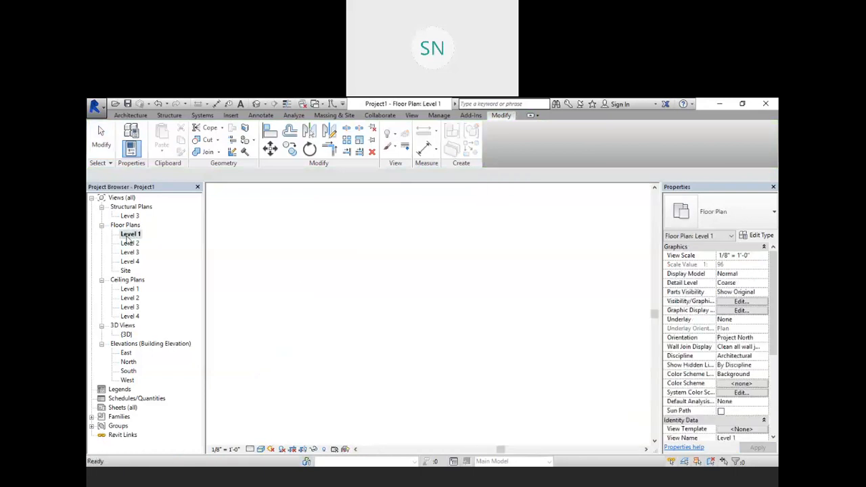
middle_click_drag(517, 254, 481, 282)
scroll(529, 267, "down", 1)
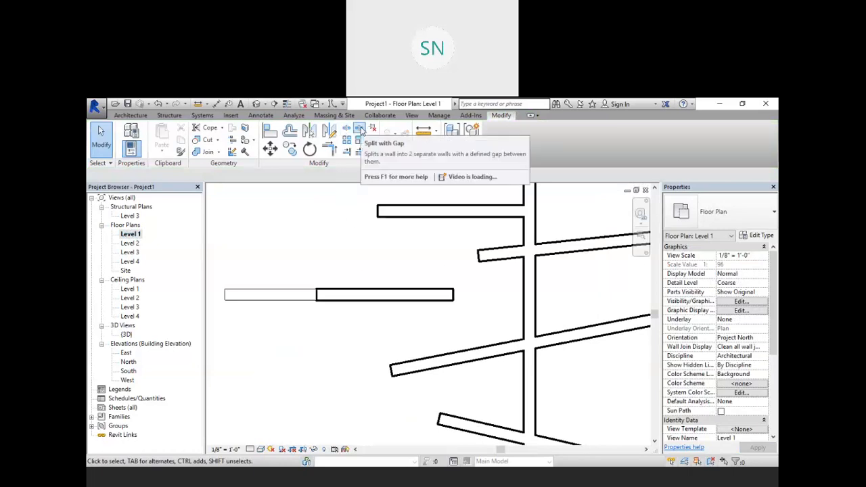
left_click(361, 132)
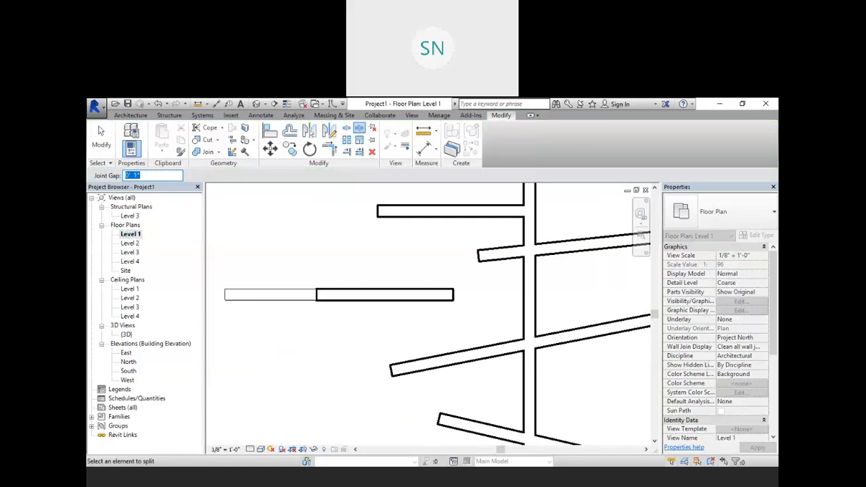
type("1")
key("Return")
Try to set the joint gap to 2'
left_click(162, 176)
type("2")
key("Return")
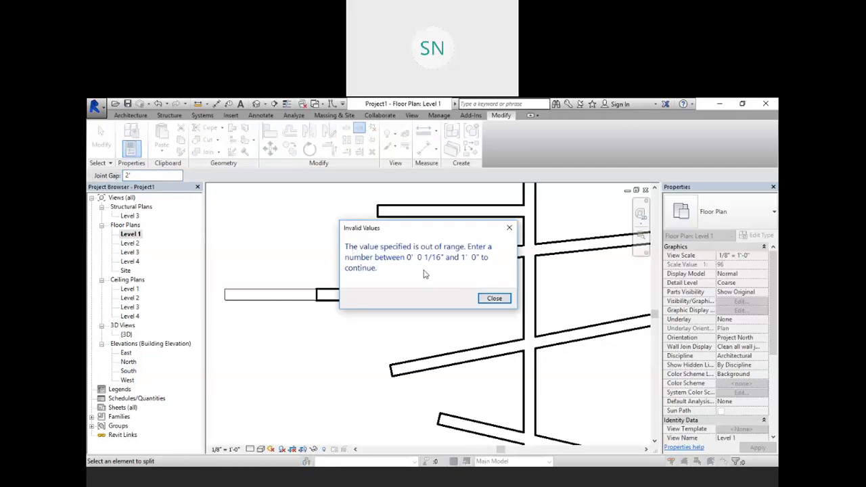
left_click(510, 225)
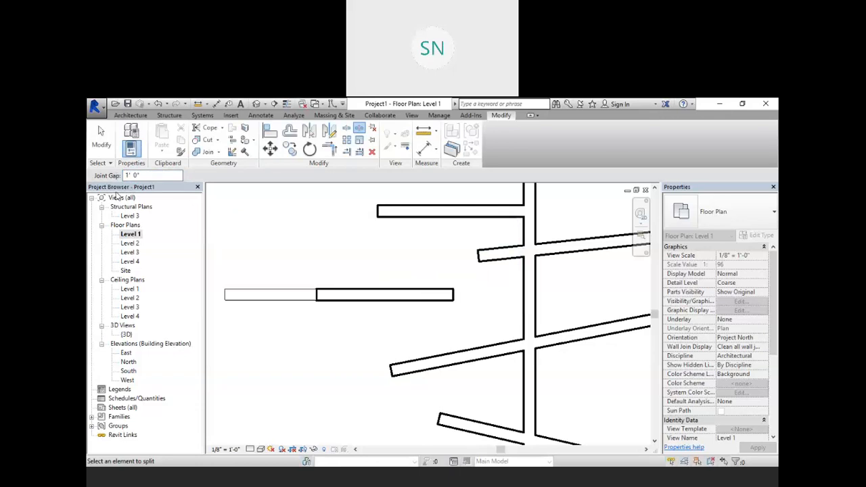
Split the taller eastern piece of the short horizontal wall with the 1' gap, about 2' from its west end
left_click(359, 293)
right_click(317, 250)
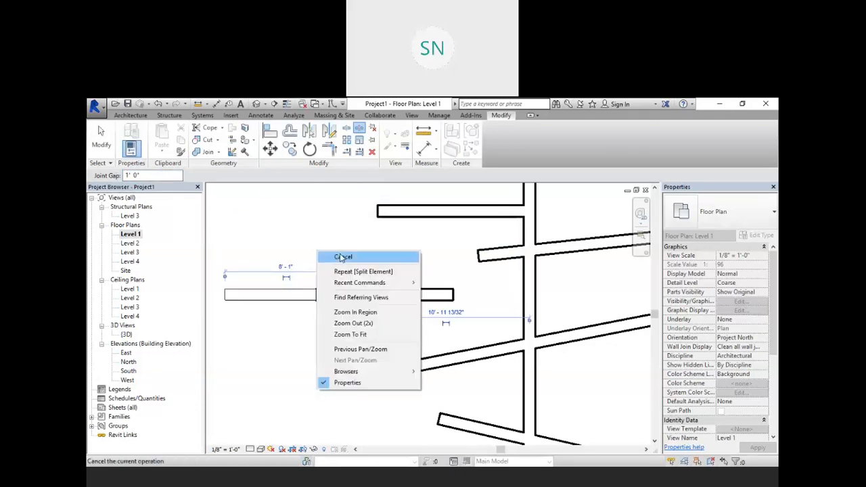
left_click(340, 255)
right_click(328, 230)
left_click(347, 236)
right_click(340, 229)
left_click(359, 236)
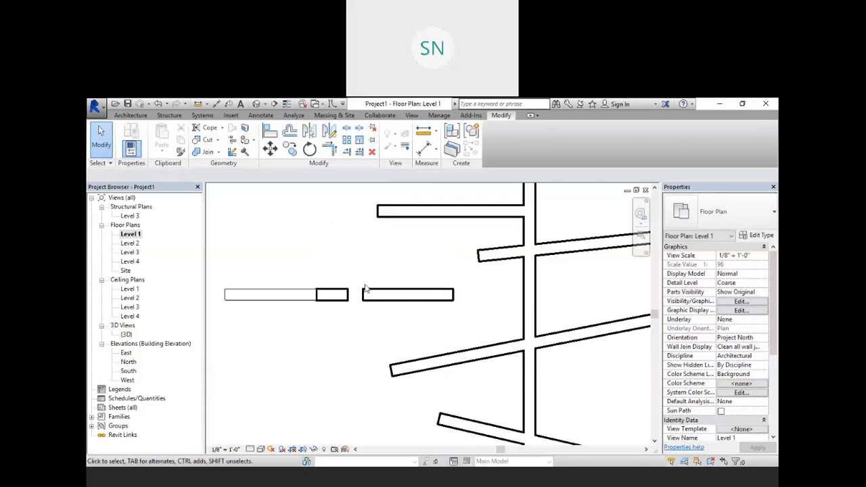
Move the wall piece east of the gap farther east and slightly south
left_click(338, 294)
left_click(402, 292)
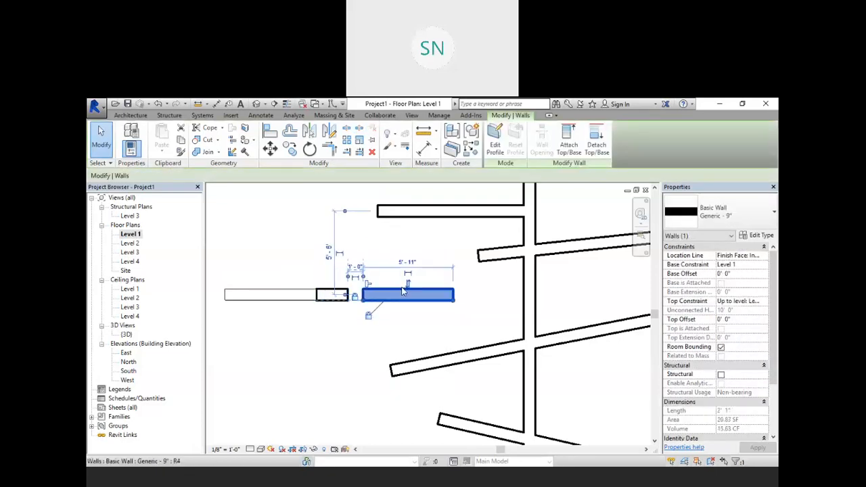
left_click_drag(403, 274, 431, 293)
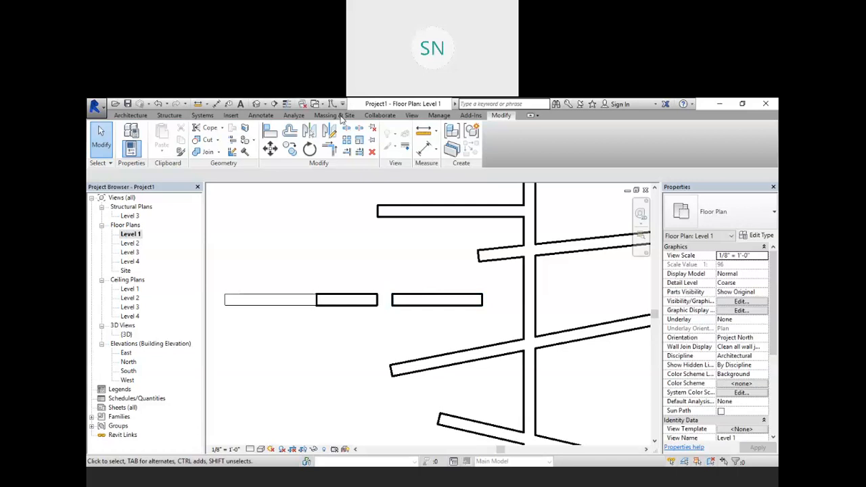
Examine the gap between the split wall pieces in the 3D view, along with the surrounding practice walls
left_click(256, 103)
scroll(412, 323, "up", 5)
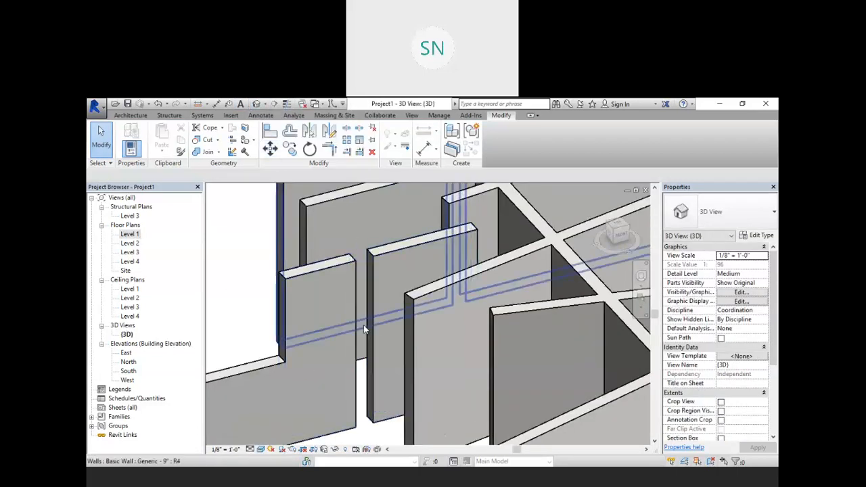
middle_click_drag(315, 366, 412, 364)
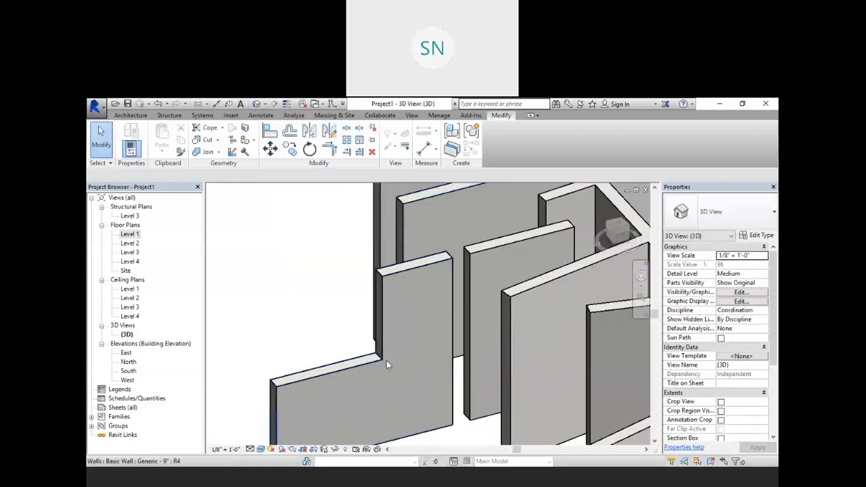
scroll(387, 360, "down", 5)
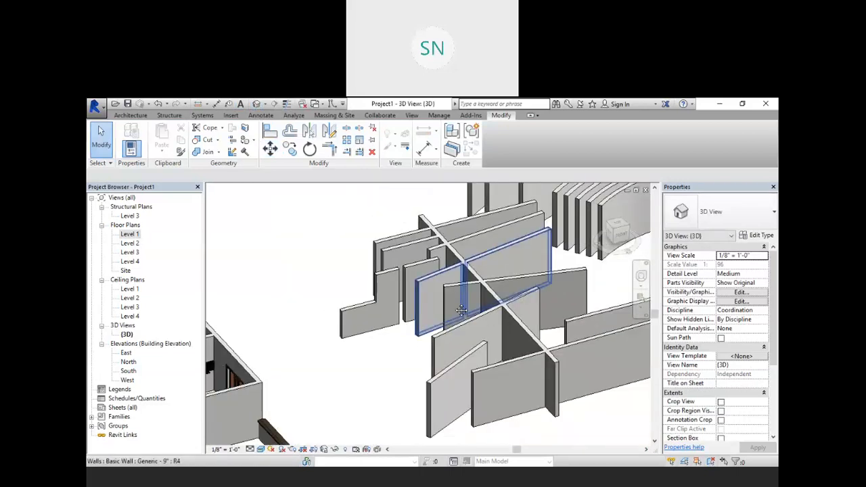
middle_click_drag(461, 310, 444, 310)
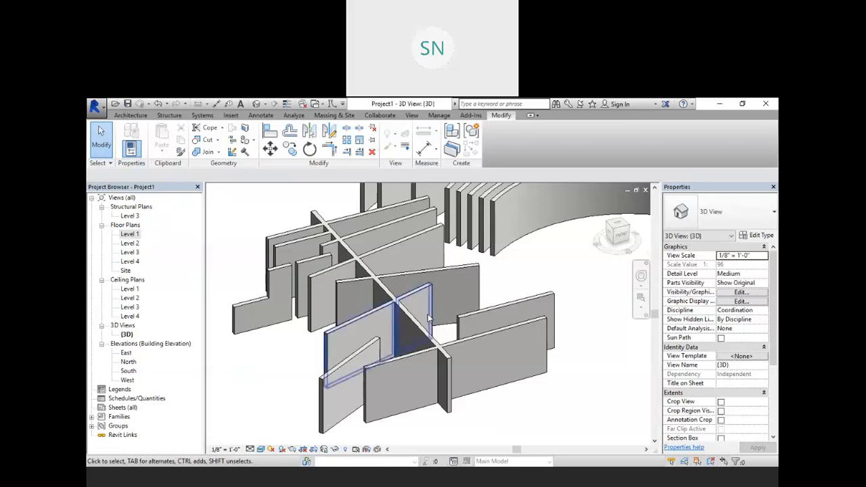
Return to the Level 1 floor plan and move the desk beside the vertical practice wall to open space northwest of the walls
middle_click_drag(460, 285, 484, 314)
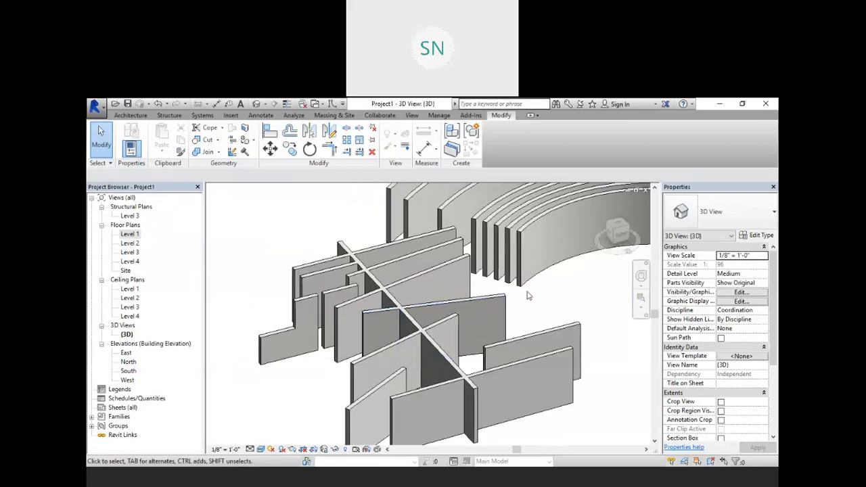
double_click(129, 234)
middle_click_drag(436, 286, 367, 285)
scroll(365, 282, "down", 5)
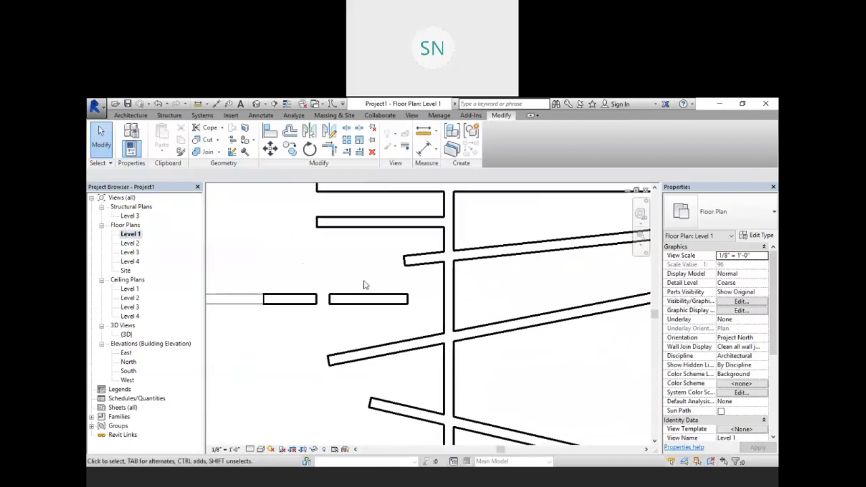
middle_click_drag(491, 294, 448, 292)
scroll(464, 297, "down", 1)
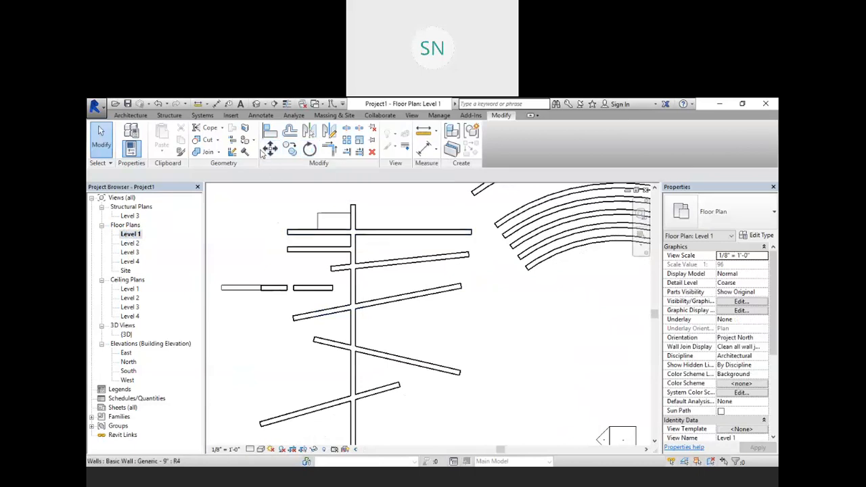
middle_click_drag(290, 201, 313, 218)
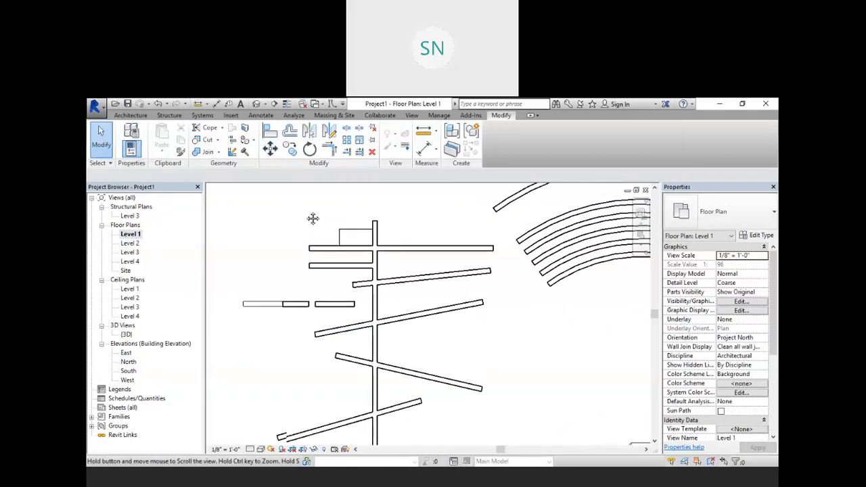
scroll(326, 208, "up", 2)
left_click(365, 246)
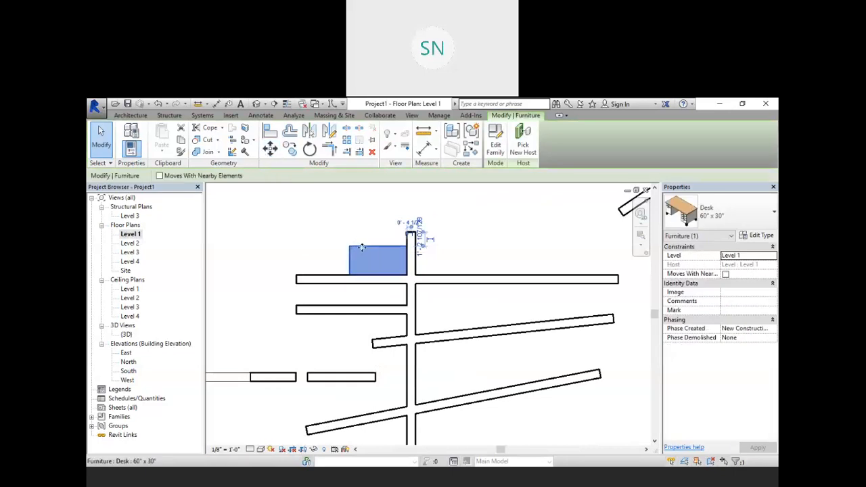
left_click_drag(362, 247, 283, 206)
left_click(276, 247)
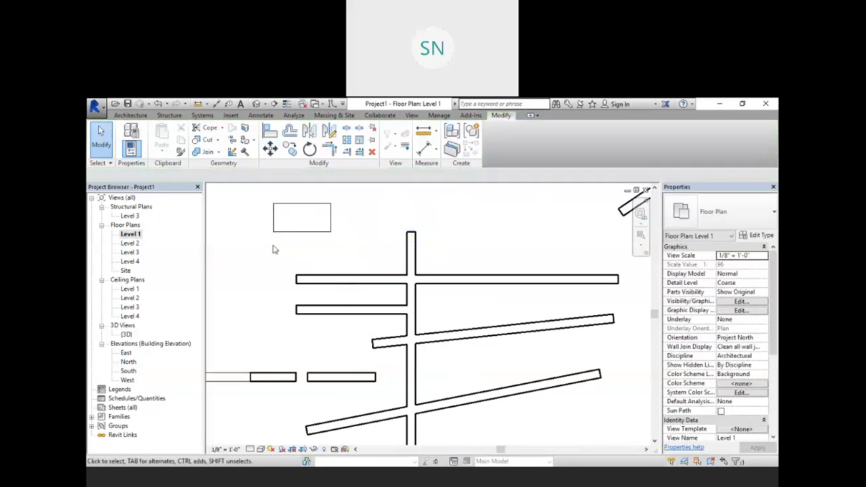
Try moving the desk by its southwest corner onto the northwest corner of the uppermost horizontal practice wall, and undo the move
scroll(333, 258, "up", 3)
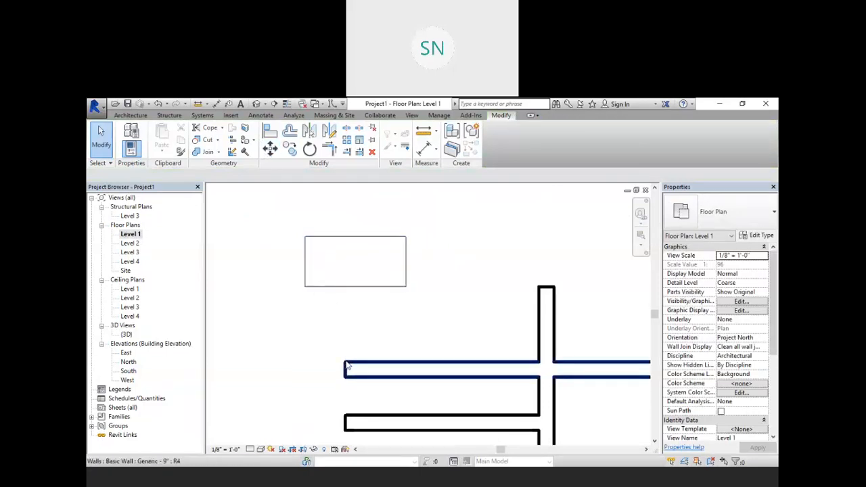
left_click_drag(414, 303, 285, 215)
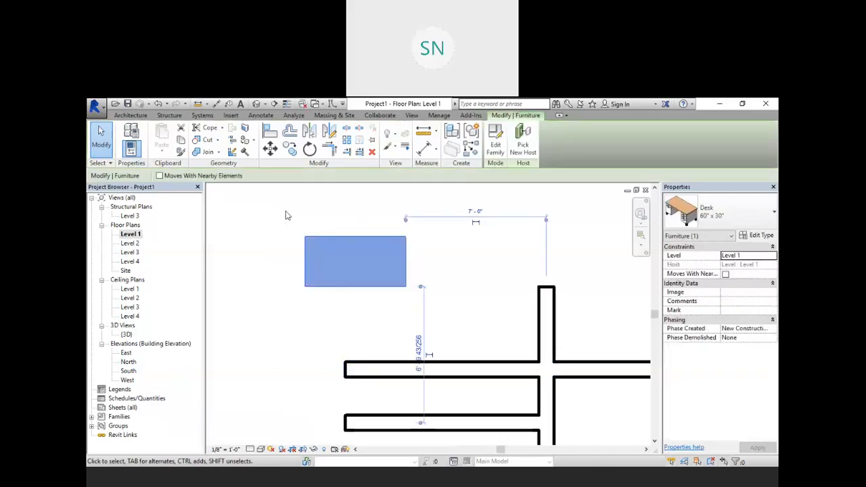
left_click(269, 151)
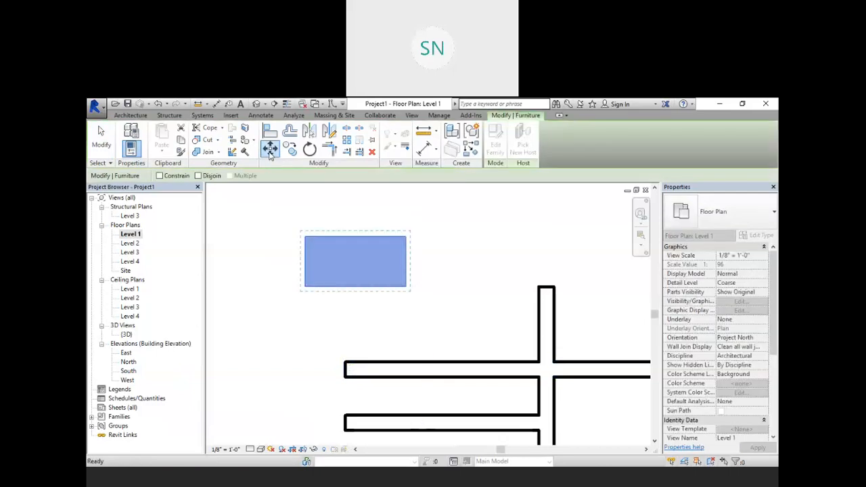
left_click(306, 288)
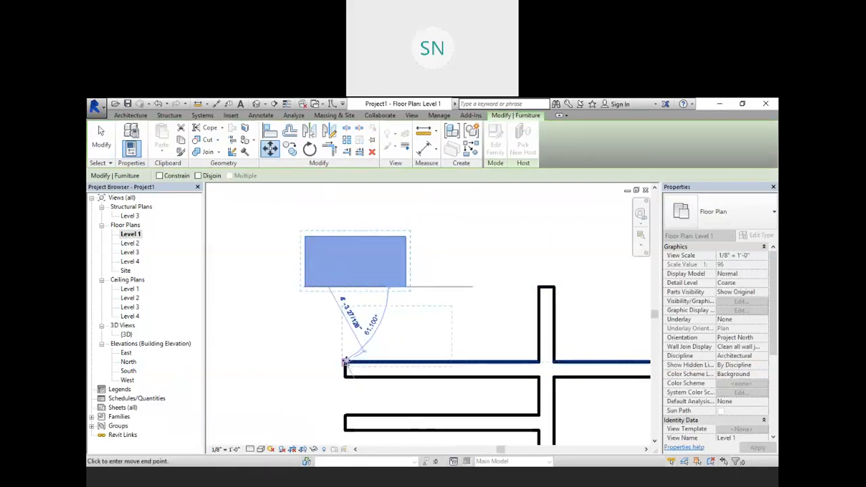
left_click(345, 361)
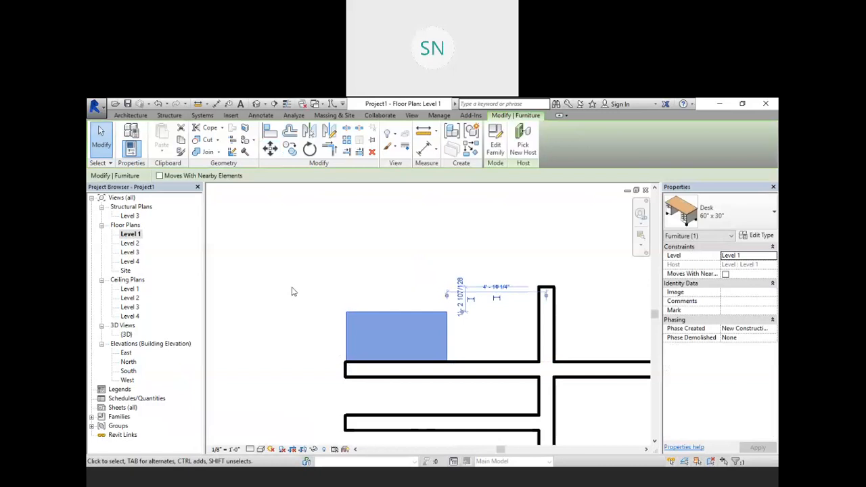
key("ctrl+z")
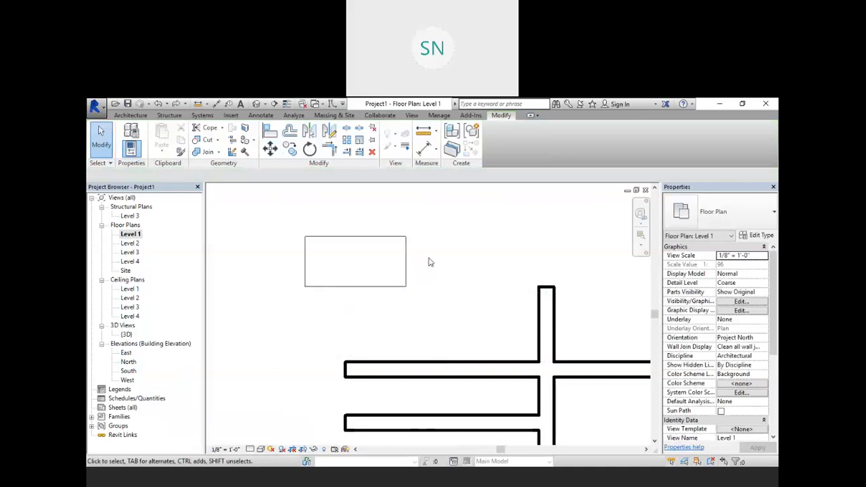
Copy the desk once from its southwest corner to its northeast corner, placing the duplicate diagonally to the northeast
left_click_drag(435, 301, 274, 201)
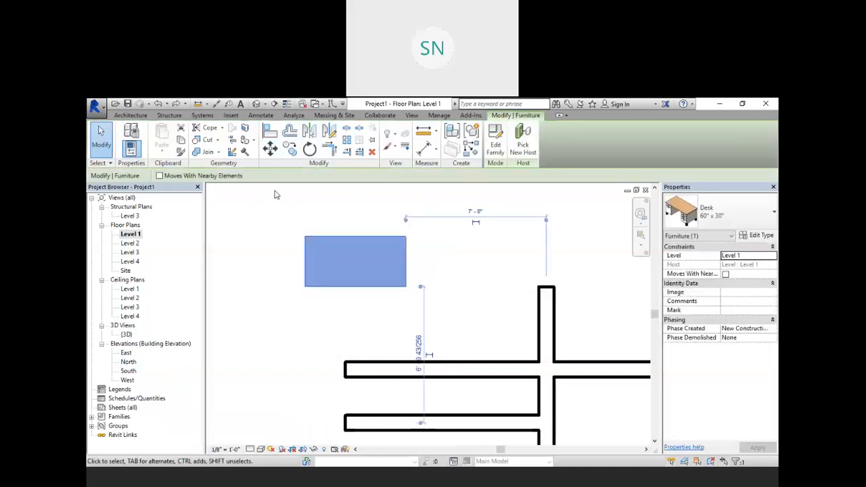
left_click(289, 149)
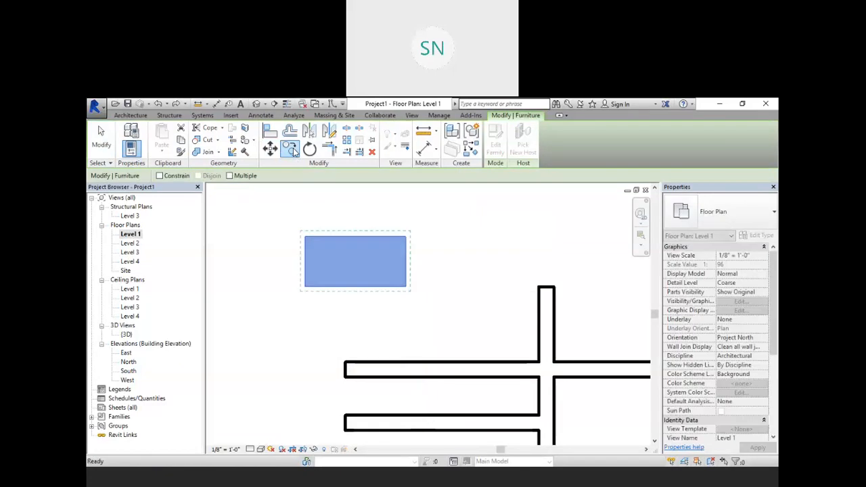
left_click(304, 288)
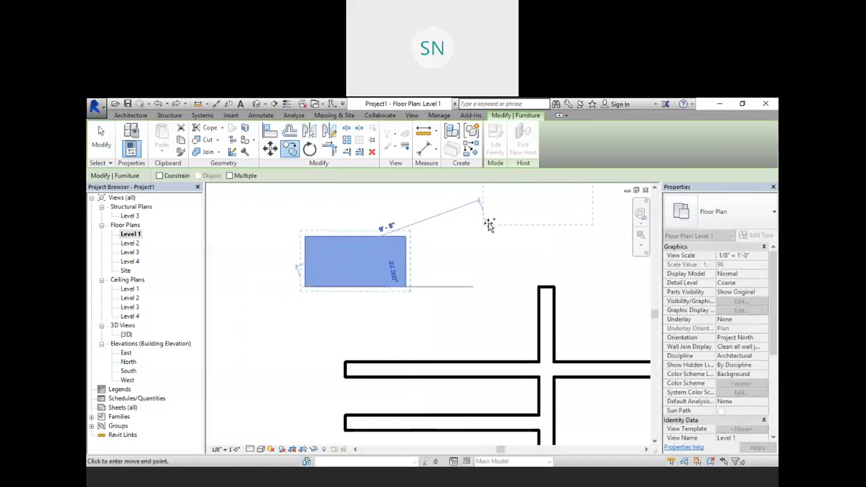
left_click(406, 236)
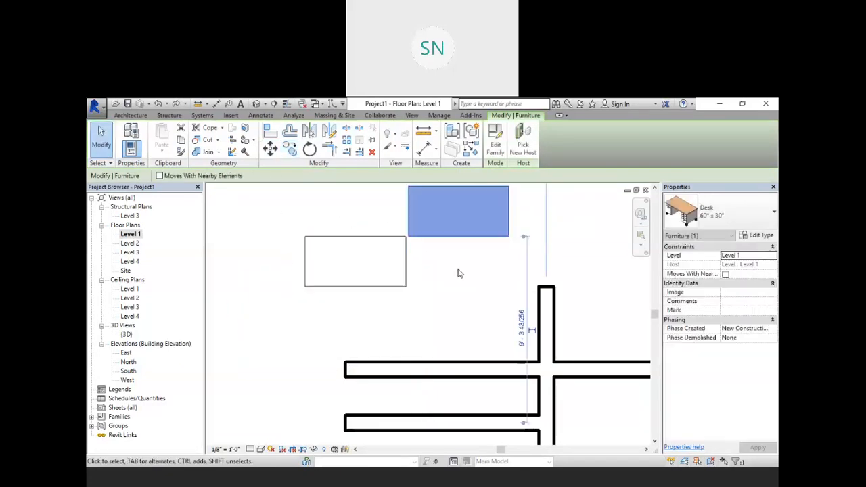
middle_click_drag(396, 321, 334, 371)
left_click(538, 249)
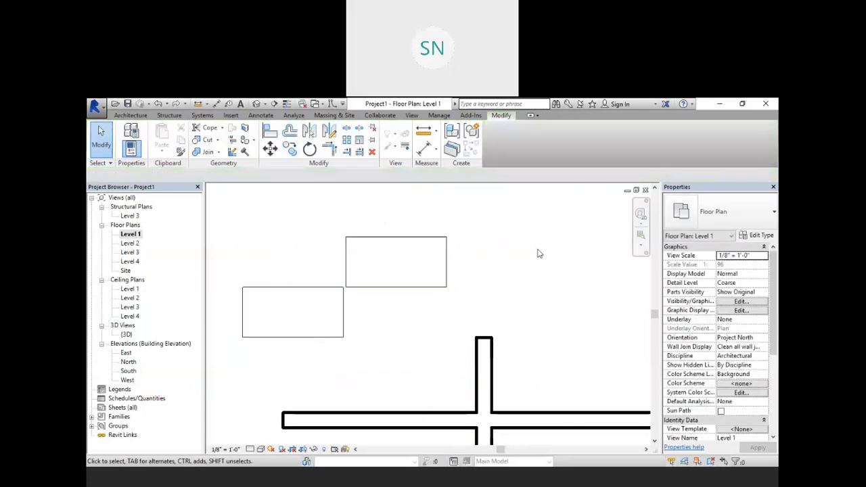
Copy the northeastern desk with the Multiple option, placing six more desks around the north end of the practice walls
left_click(437, 261)
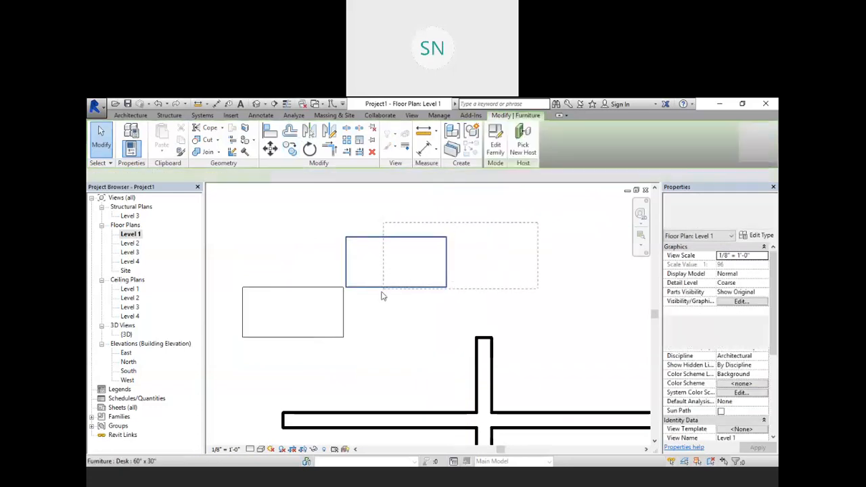
left_click(290, 150)
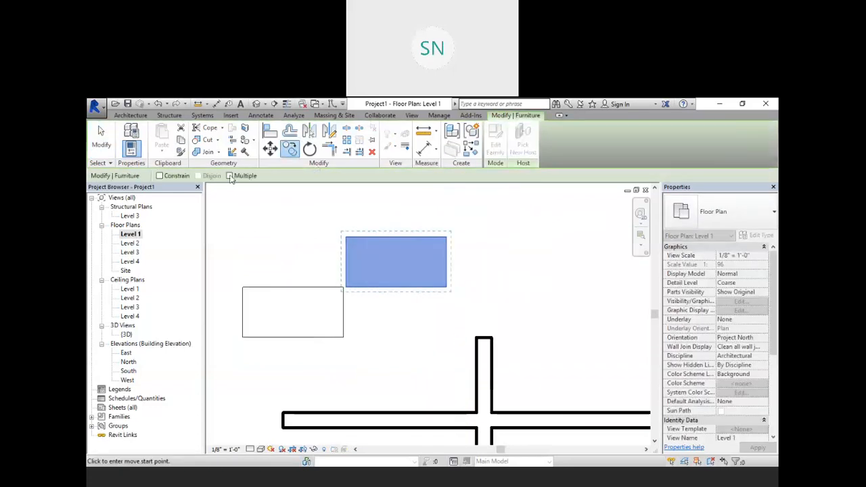
left_click(234, 177)
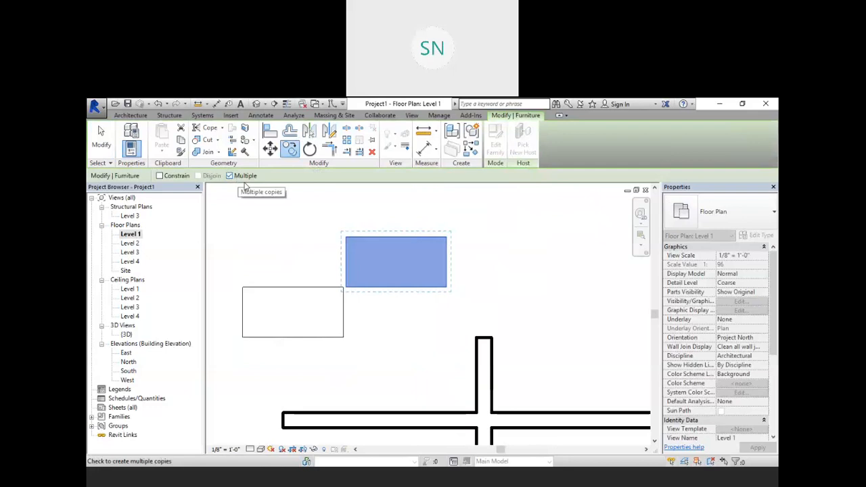
left_click(344, 289)
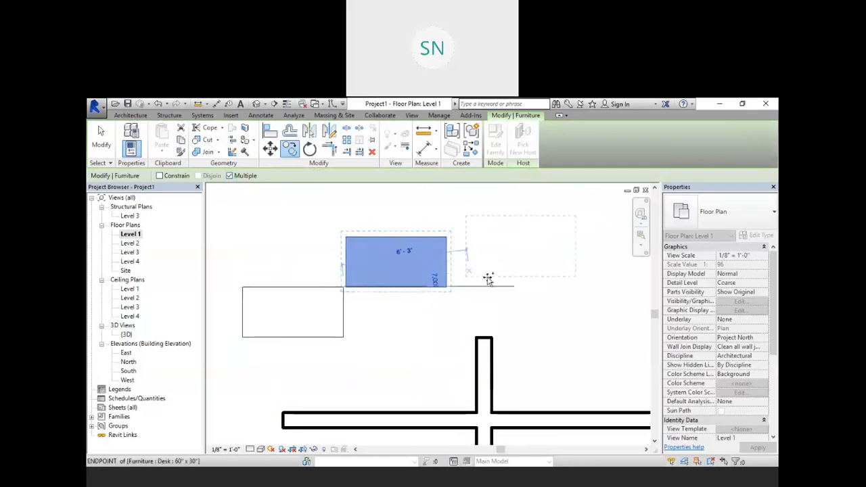
left_click(512, 295)
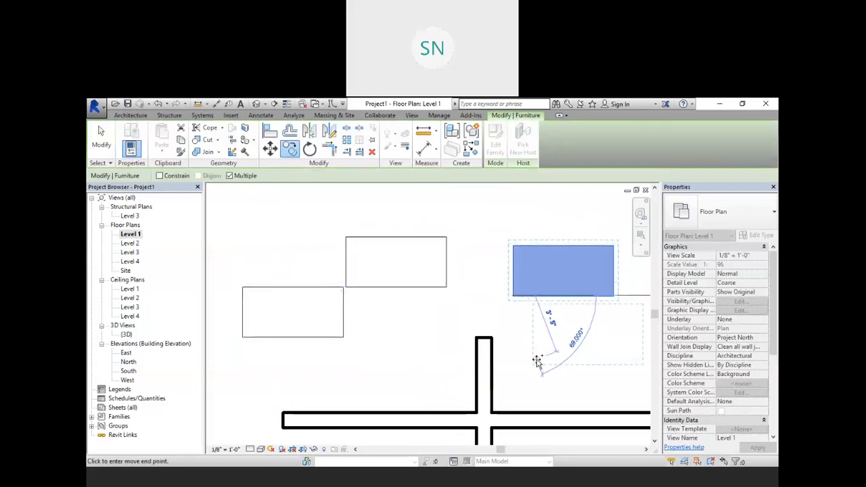
left_click(536, 361)
left_click(384, 340)
scroll(384, 341, "down", 1)
middle_click_drag(385, 341, 219, 341)
left_click(378, 239)
scroll(377, 245, "down", 3)
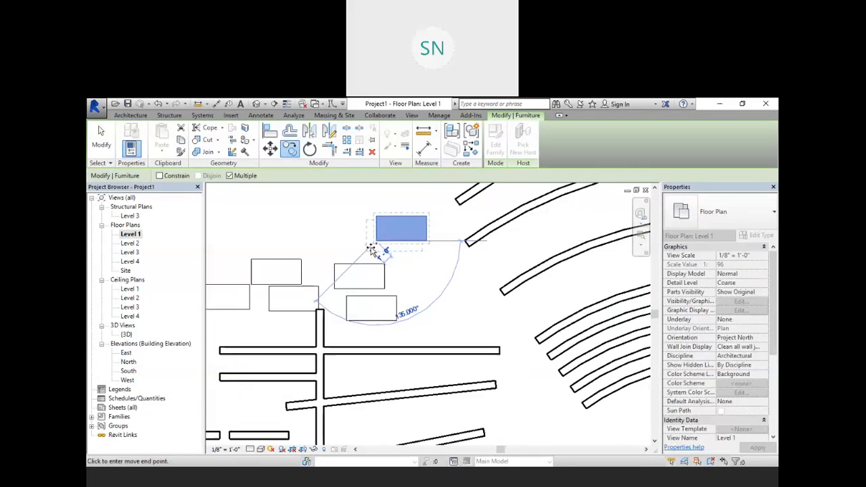
left_click(324, 221)
left_click(256, 241)
scroll(325, 255, "up", 1)
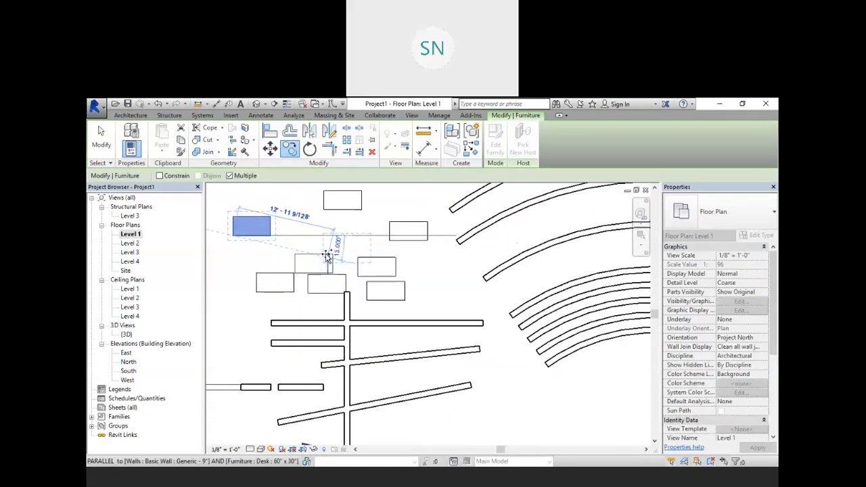
middle_click_drag(327, 256, 402, 286)
key("Escape")
middle_click_drag(328, 258, 401, 276)
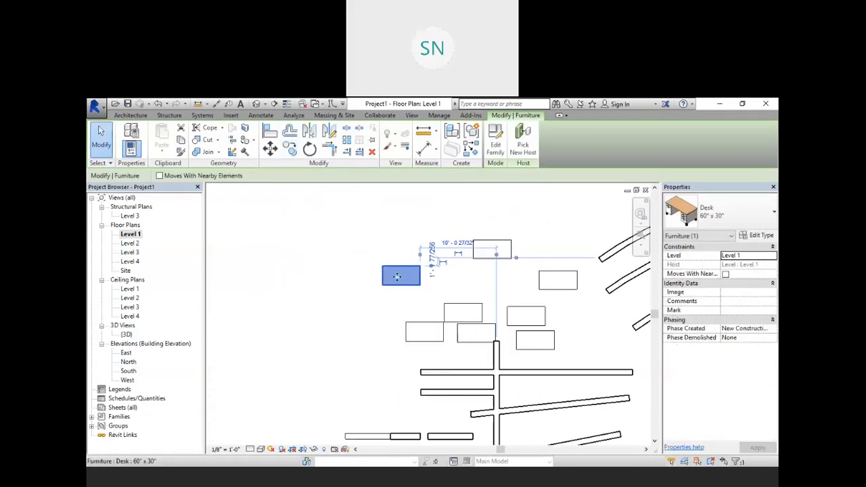
scroll(402, 275, "up", 1)
key("Escape")
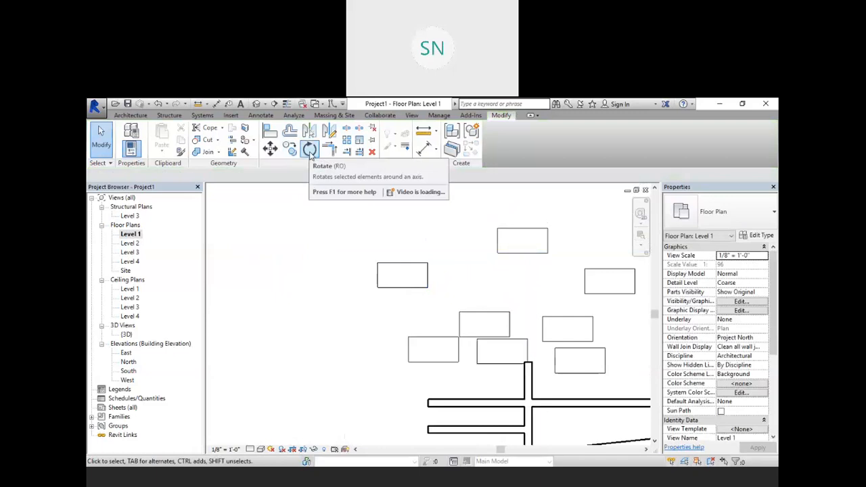
scroll(408, 287, "up", 1)
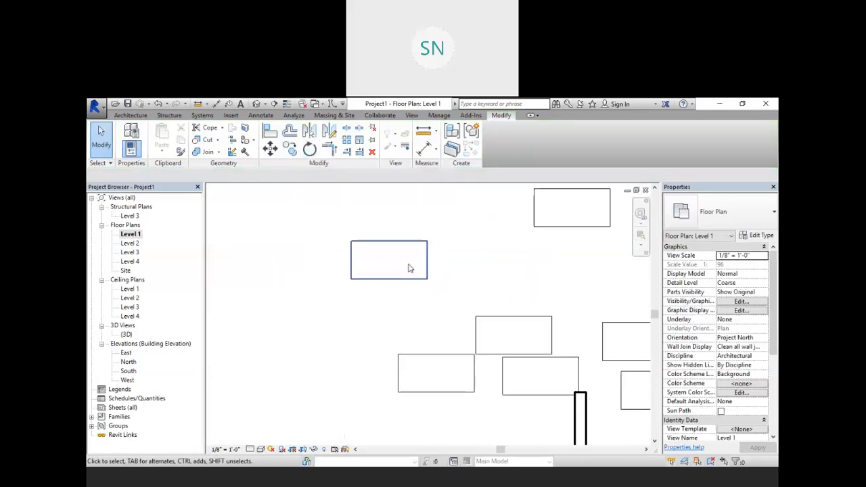
middle_click_drag(460, 357, 408, 228)
scroll(408, 228, "down", 4)
middle_click_drag(530, 348, 371, 302)
scroll(371, 302, "down", 3)
middle_click_drag(557, 329, 505, 320)
scroll(505, 320, "down", 1)
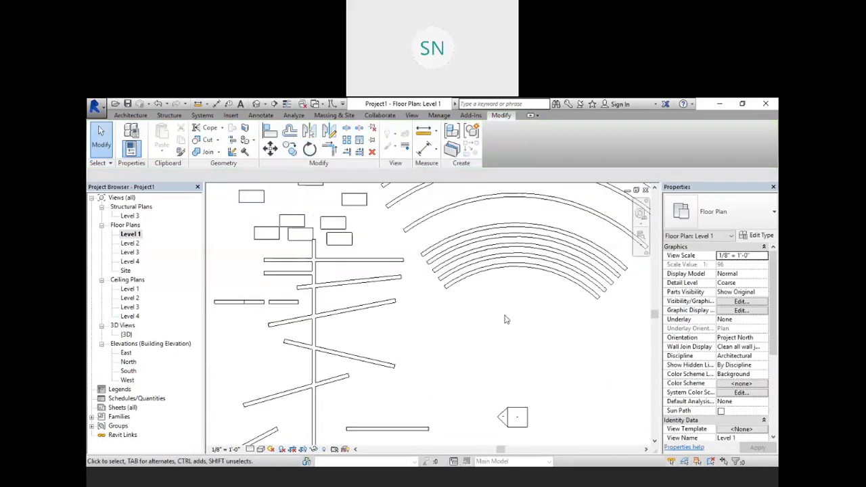
scroll(505, 319, "down", 1)
mouse_move(419, 321)
middle_mouse_down()
mouse_move(521, 234)
mouse_move(564, 398)
mouse_move(540, 411)
middle_mouse_up()
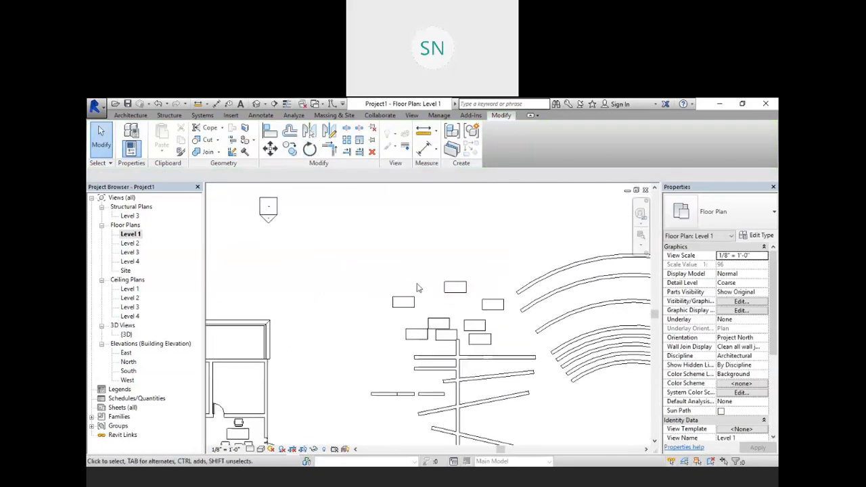
Rotate the westernmost desk copy a quarter turn counterclockwise about its centre so its long side runs north-south
scroll(410, 302, "up", 3)
left_click_drag(447, 334, 277, 228)
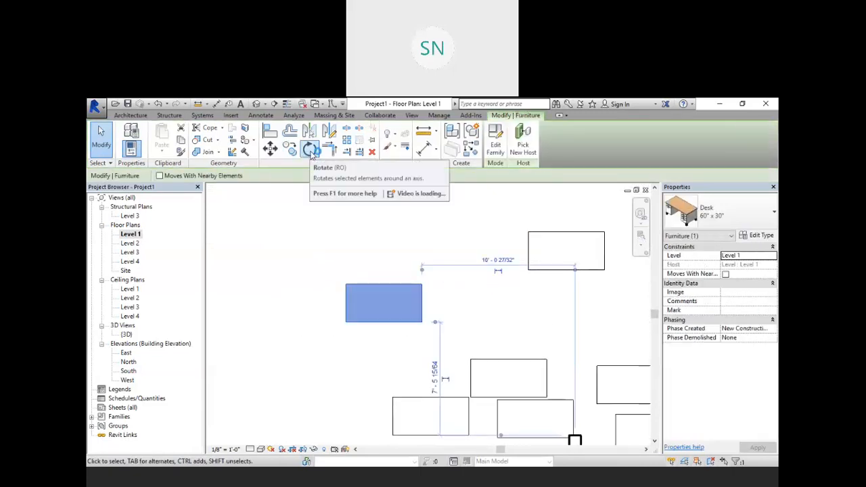
left_click(309, 150)
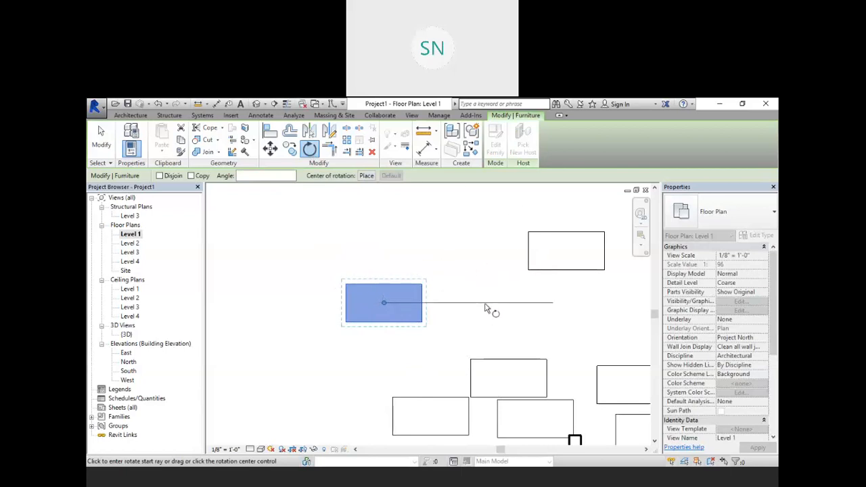
left_click(485, 304)
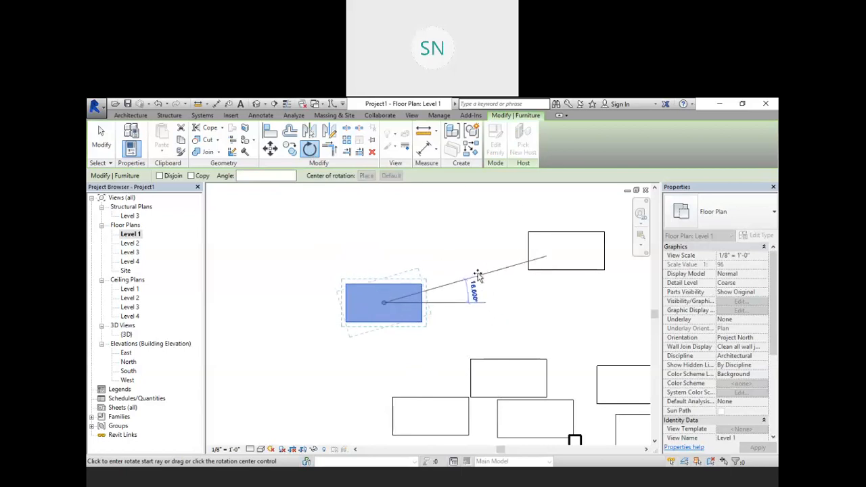
left_click(381, 206)
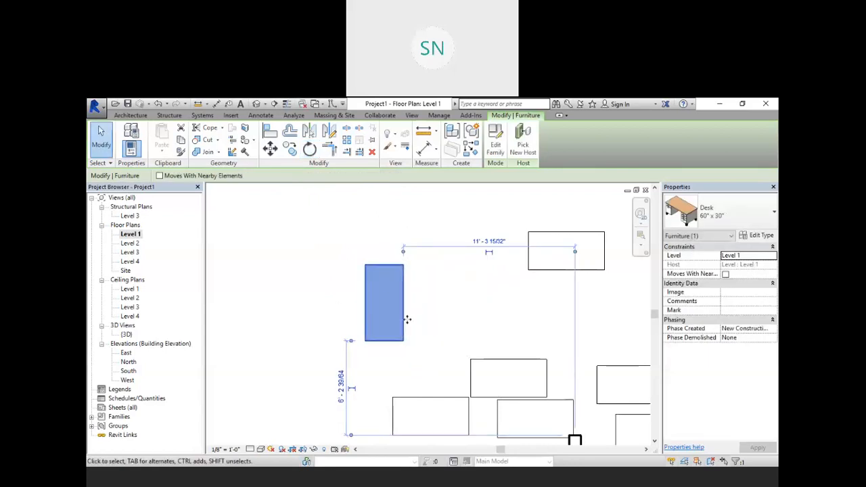
Rotate the chair north of the house desk nearly half a turn about its centre so it faces the desk
scroll(424, 261, "down", 4)
scroll(424, 261, "down", 1)
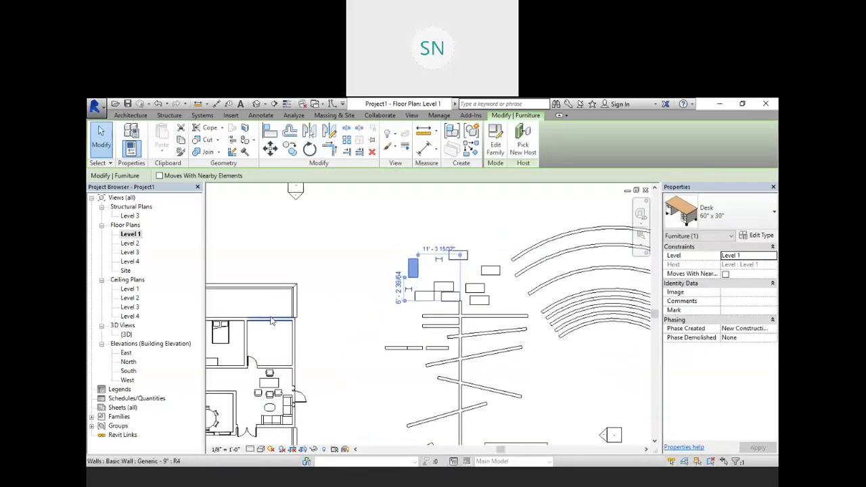
middle_click_drag(269, 326, 390, 256)
scroll(389, 316, "up", 6)
scroll(402, 314, "up", 2)
middle_click_drag(433, 285, 445, 247)
left_click(432, 249)
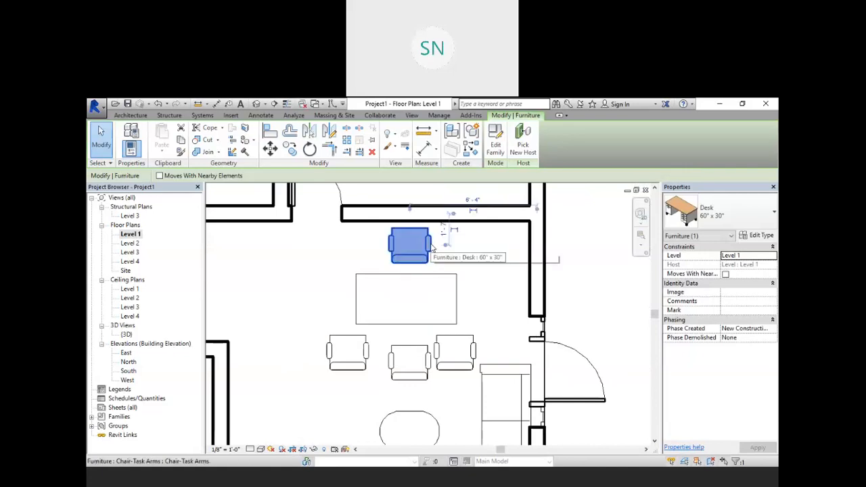
left_click(309, 149)
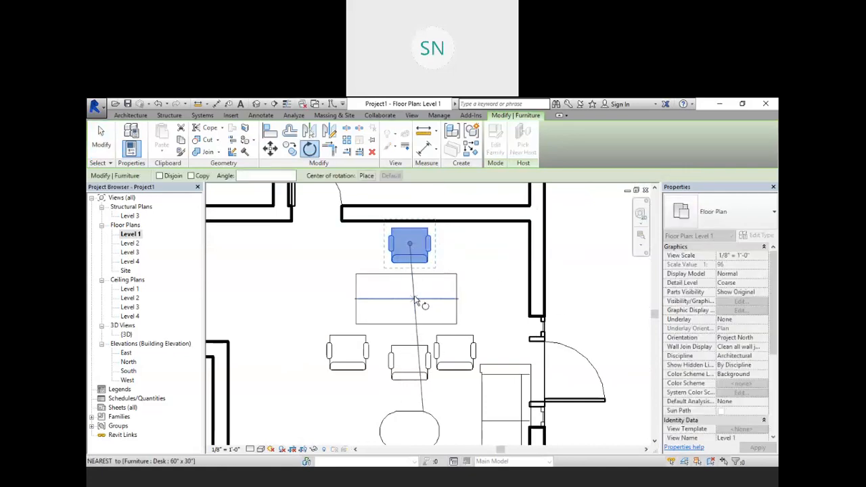
left_click(467, 244)
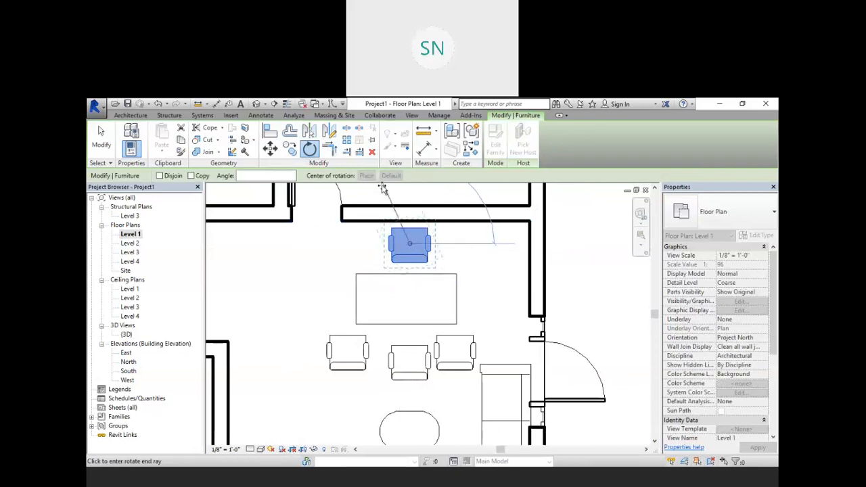
left_click(324, 224)
Rotate the westernmost chair south of the house desk about 29° clockwise so it faces the desk
middle_click_drag(324, 223, 307, 189)
left_click(330, 319)
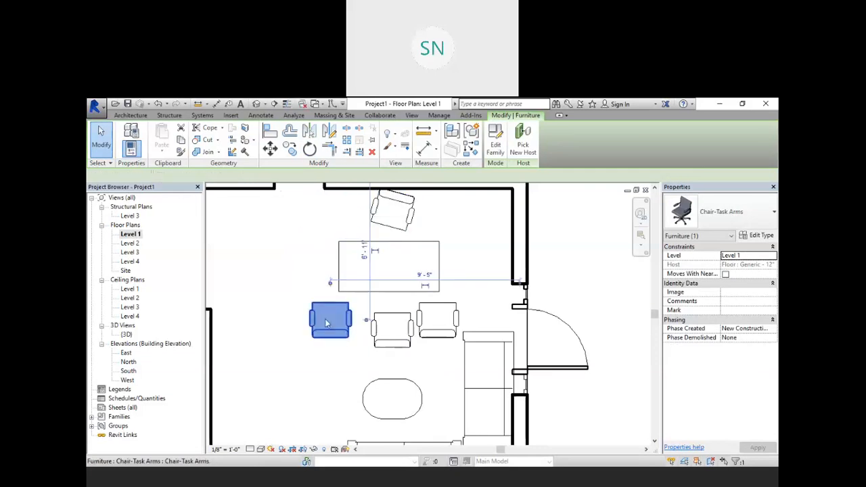
left_click(310, 149)
left_click(329, 382)
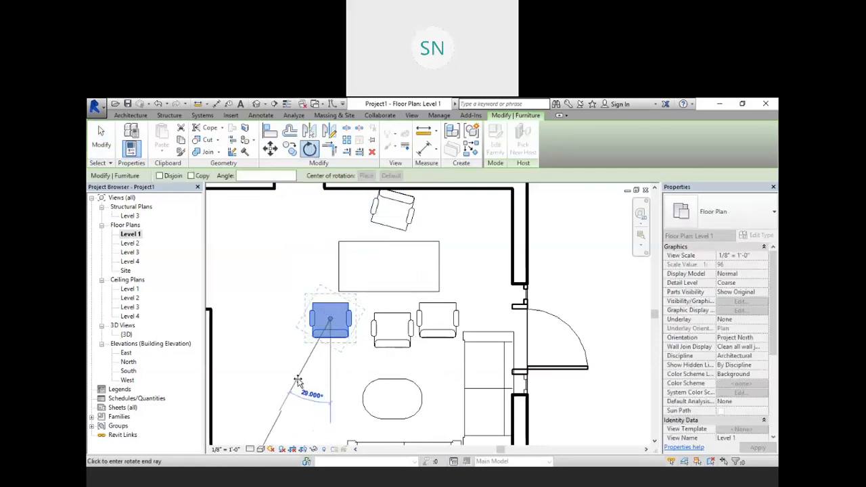
left_click(299, 382)
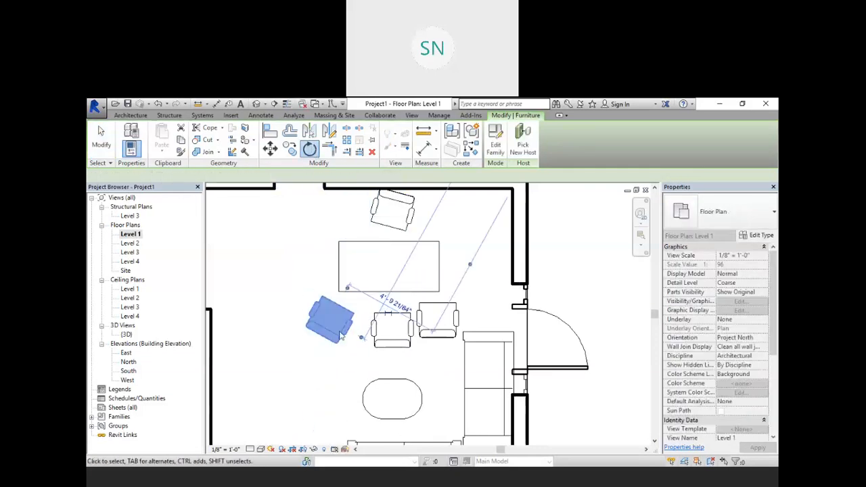
Shift the middle chair south of the desk slightly west and the eastern chair slightly northeast
left_click_drag(396, 333, 387, 333)
left_click(335, 382)
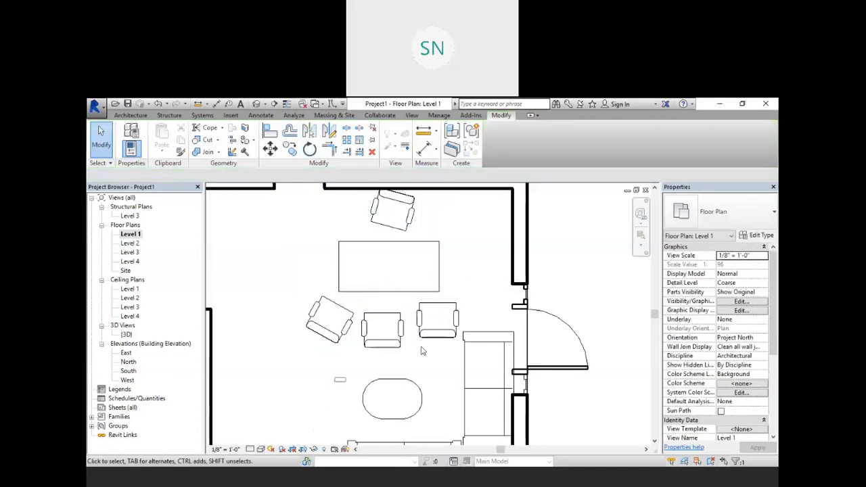
left_click(443, 320)
left_click_drag(444, 320, 453, 311)
left_click(412, 354)
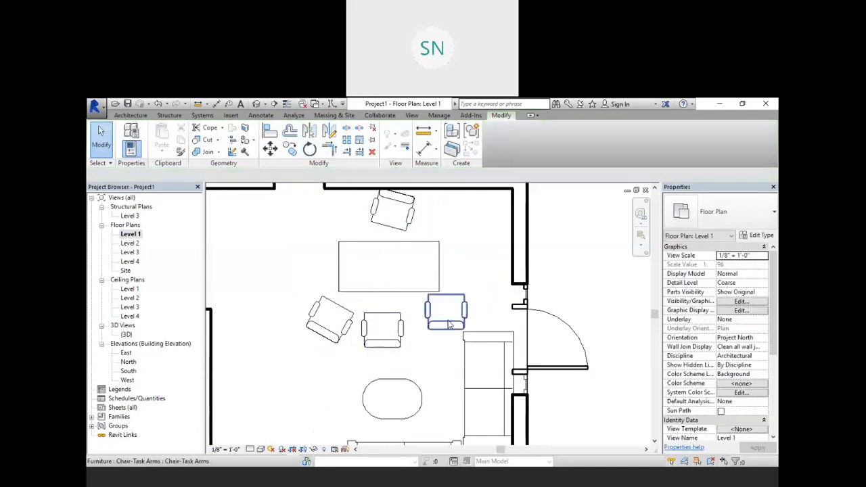
Rotate the eastern chair south of the house desk slightly counterclockwise so it angles toward the desk
left_click(450, 325)
left_click(309, 149)
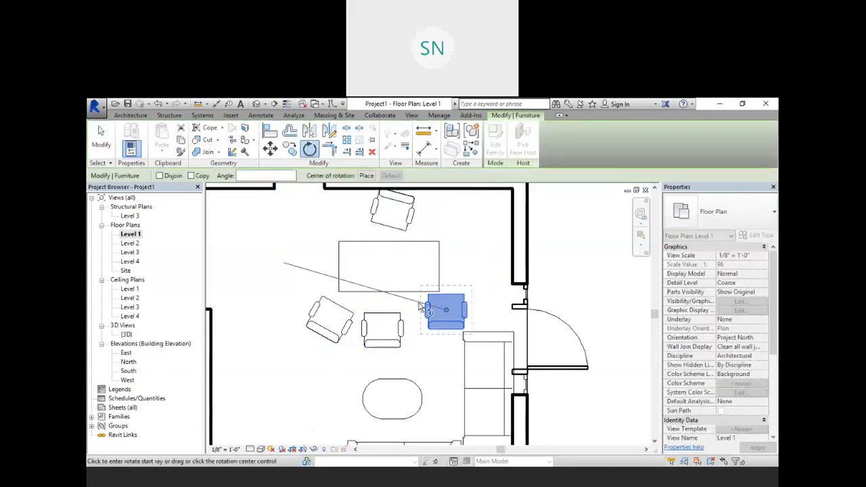
left_click(418, 348)
left_click(437, 364)
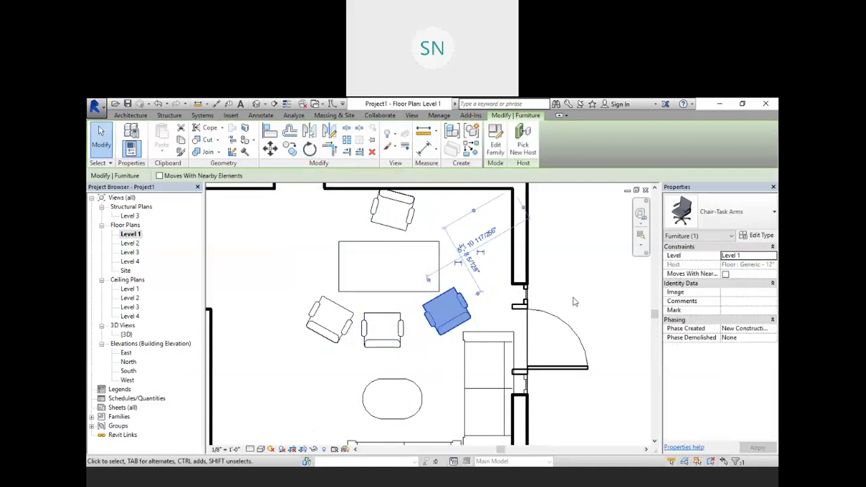
left_click(575, 301)
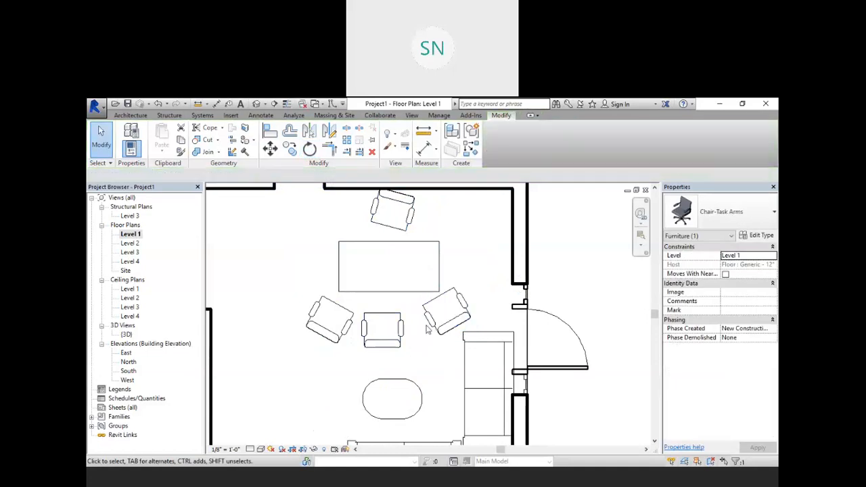
middle_click_drag(429, 328, 435, 350)
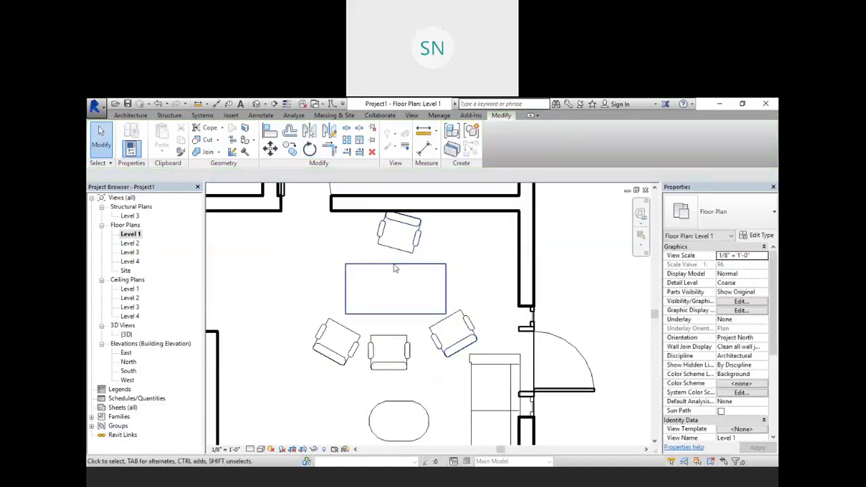
middle_click_drag(406, 311, 389, 301)
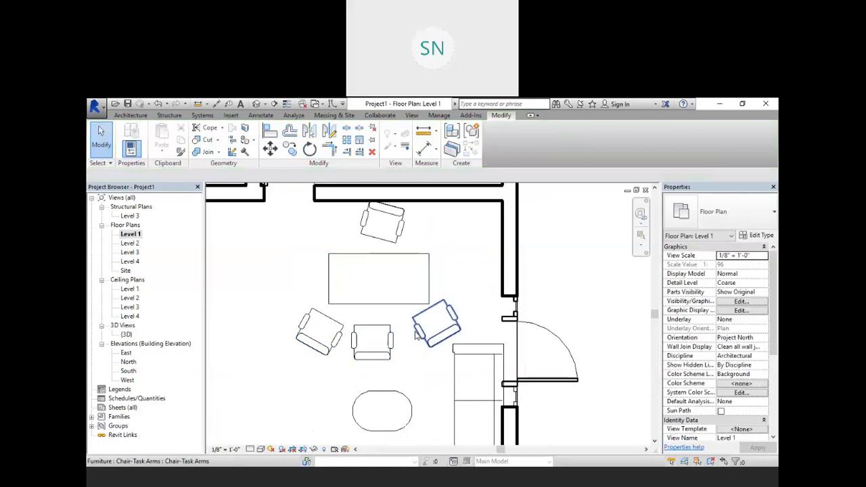
Extend the short horizontal practice wall east to the west face of the vertical wall with Trim/Extend Single Element
middle_click_drag(483, 333, 365, 307)
scroll(365, 308, "down", 1)
middle_click_drag(523, 298, 443, 304)
scroll(485, 291, "down", 1)
scroll(449, 306, "down", 1)
scroll(475, 301, "down", 1)
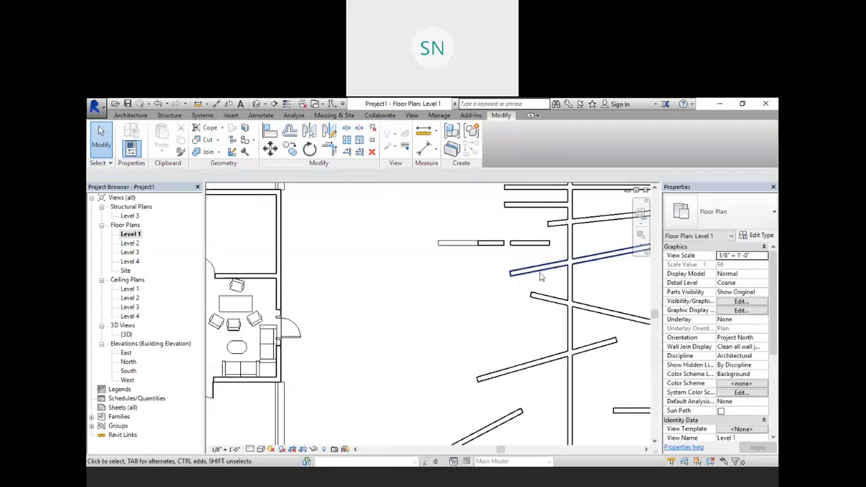
scroll(367, 226, "down", 1)
scroll(424, 230, "up", 1)
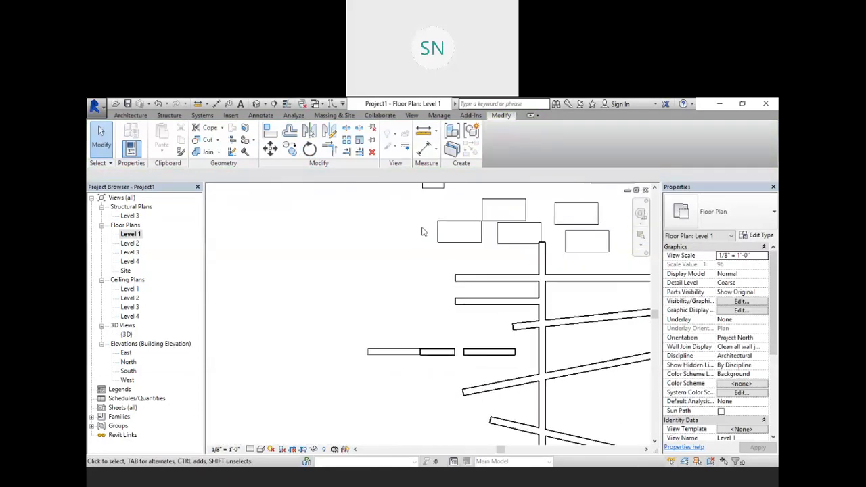
middle_click_drag(448, 274, 397, 272)
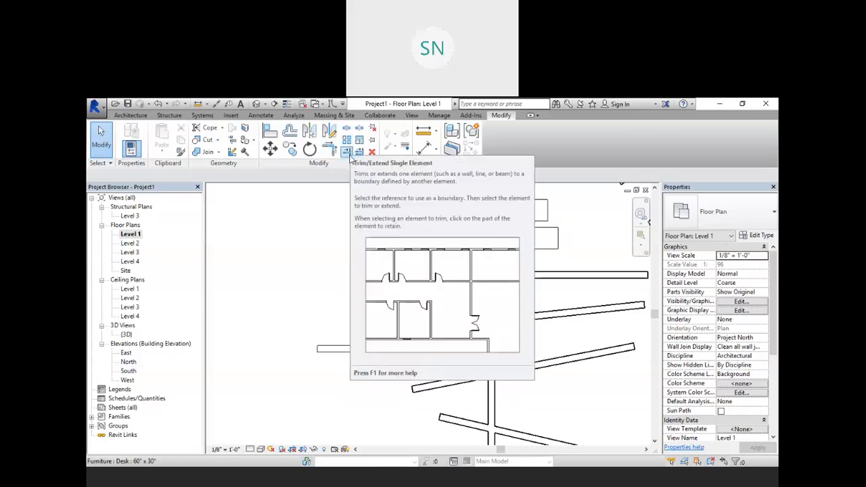
left_click(346, 152)
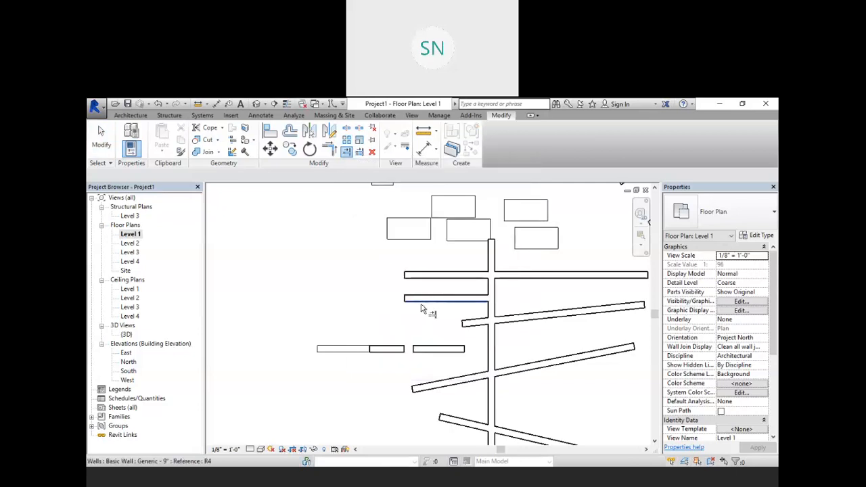
scroll(485, 359, "up", 2)
middle_click_drag(485, 359, 409, 345)
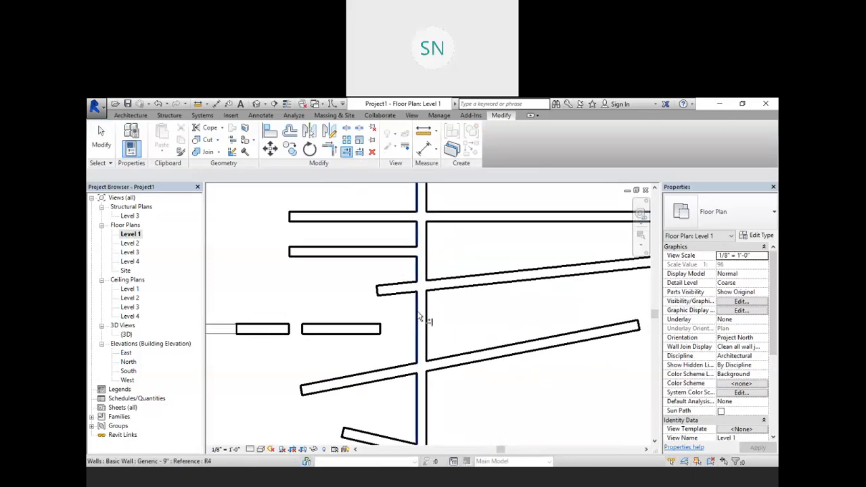
left_click(420, 316)
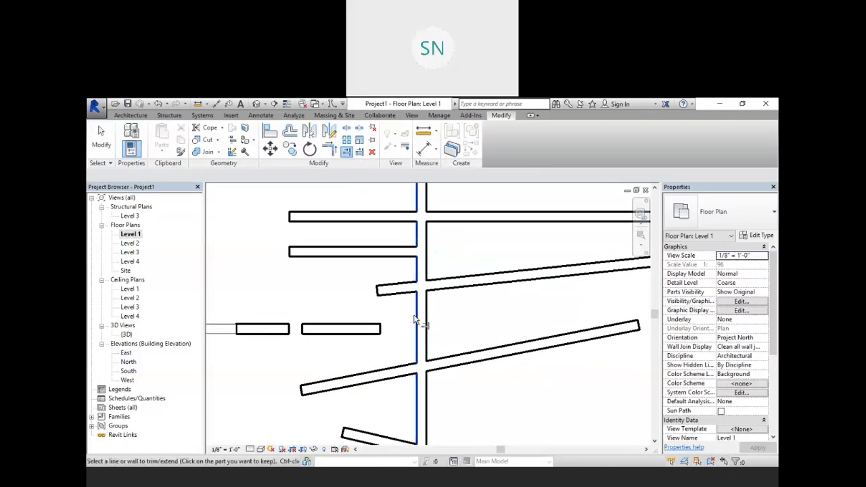
left_click(350, 330)
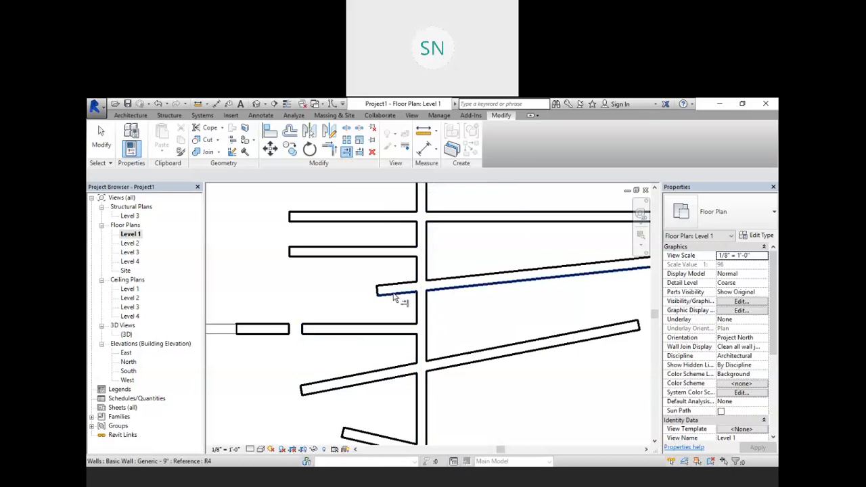
Trim the sloping wall just south of the extended one at the vertical wall, keeping its eastern part
scroll(362, 269, "down", 1)
middle_click_drag(421, 365, 463, 382)
scroll(447, 369, "up", 1)
left_click(410, 351)
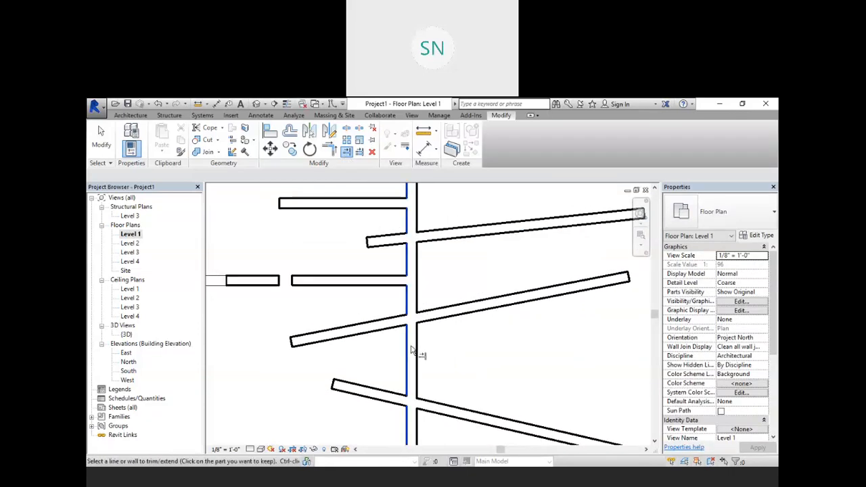
left_click(480, 308)
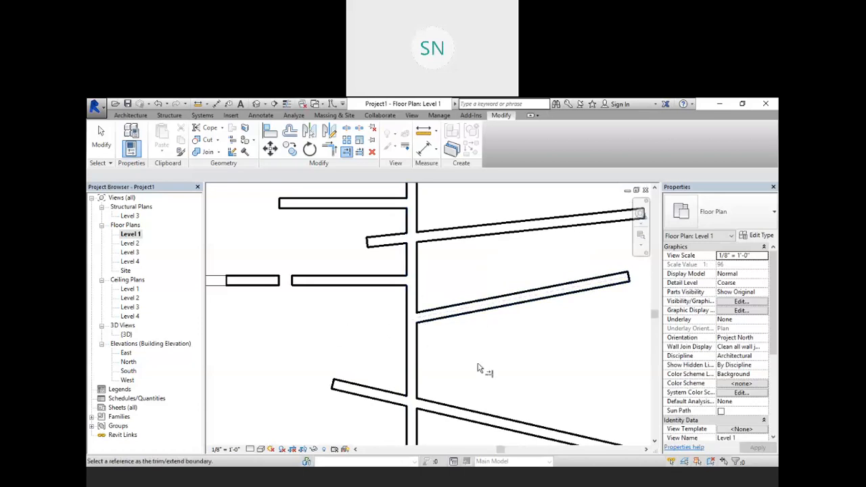
Extend the detached horizontal wall on the southeast side west to the vertical practice wall
middle_click_drag(477, 369, 468, 321)
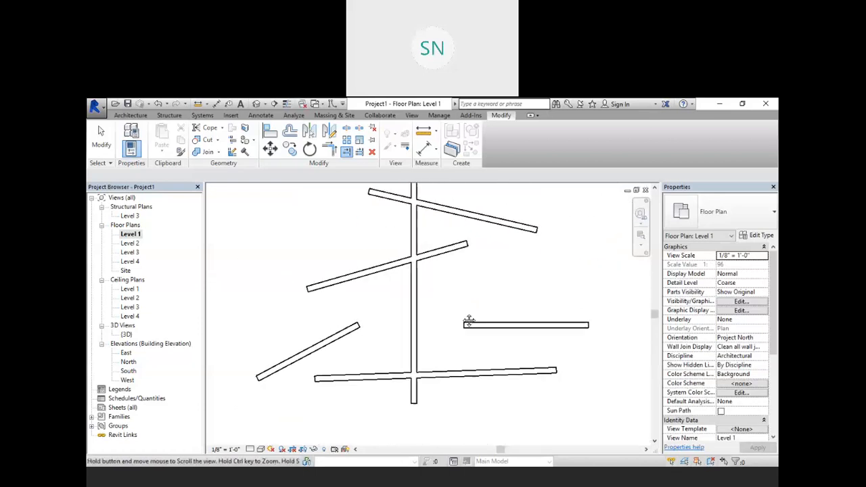
scroll(447, 314, "up", 3)
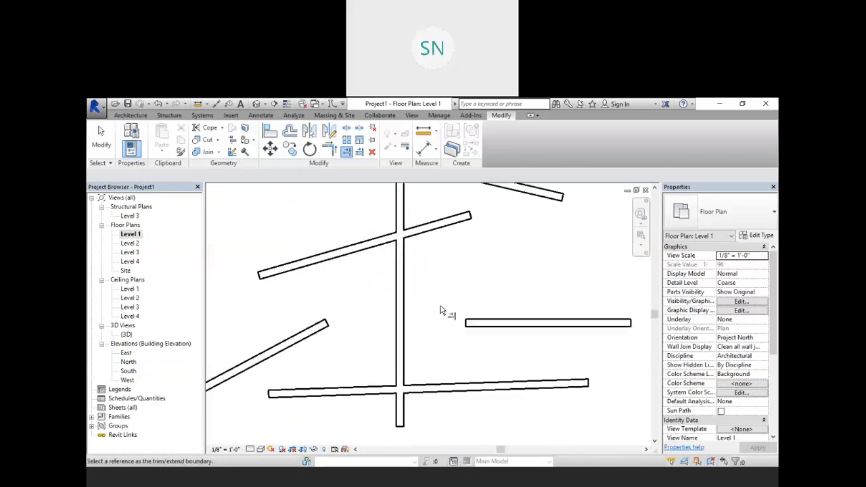
left_click(391, 333)
left_click(507, 327)
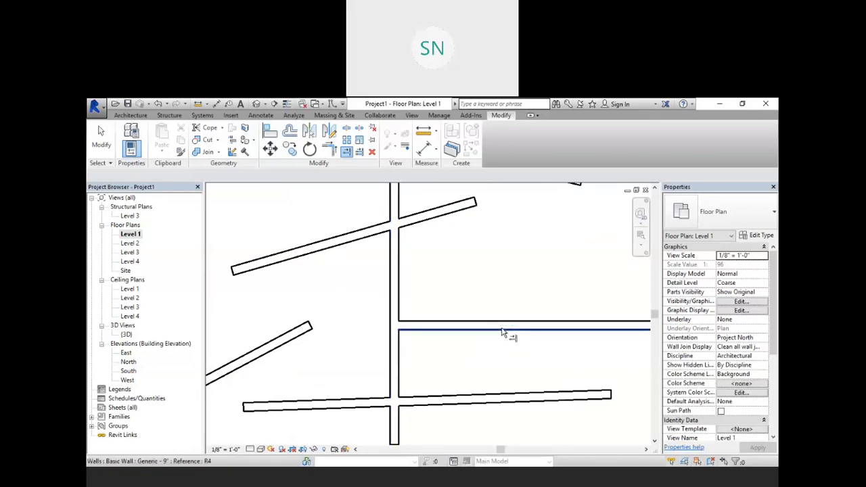
Trim the sloping wall north of the newly extended wall at the vertical wall, keeping its western part
middle_click_drag(465, 238, 468, 317)
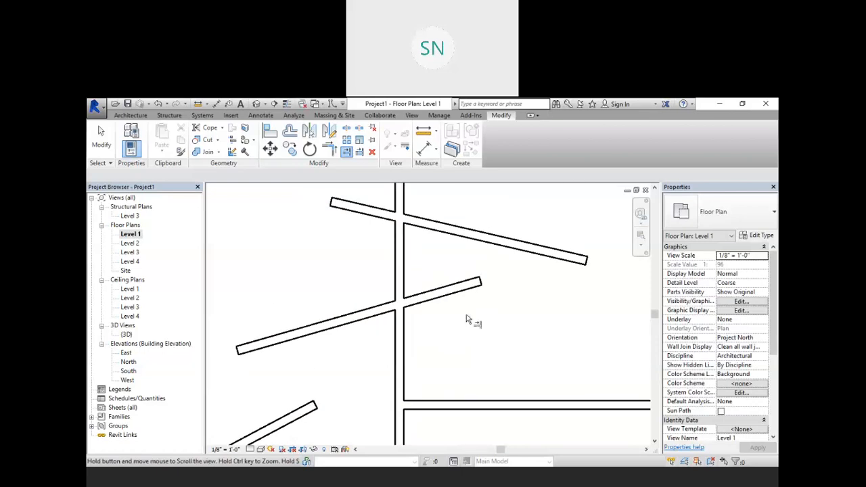
scroll(402, 320, "up", 1)
left_click(402, 322)
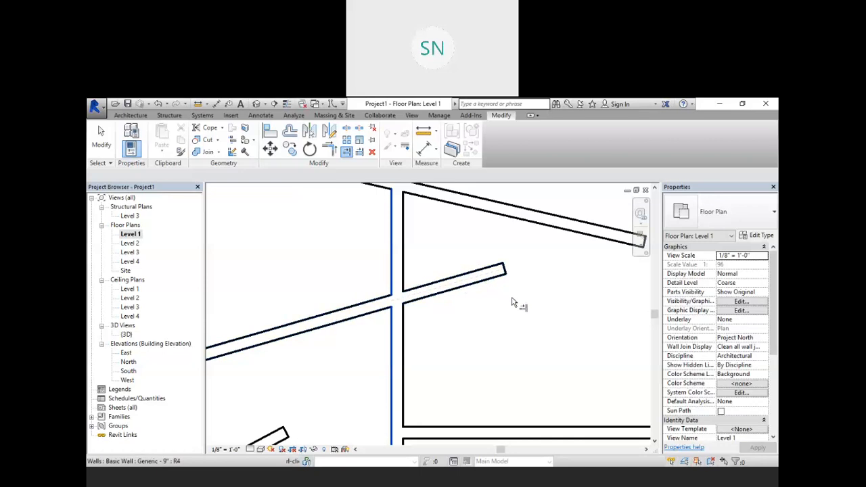
left_click(296, 314)
With Trim/Extend Multiple Elements, trim the first sloping wall to its eastern part and the northernmost horizontal wall to its western part at the vertical wall's east face
scroll(440, 288, "down", 1)
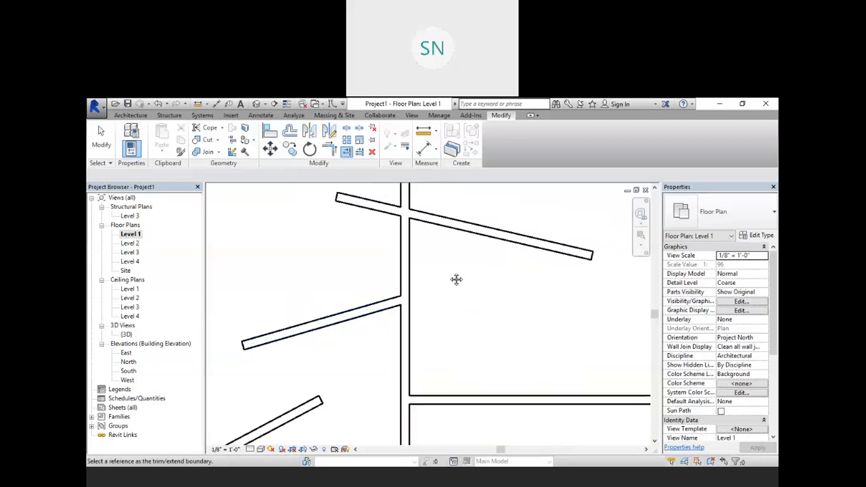
middle_click_drag(456, 279, 456, 364)
scroll(448, 359, "down", 4)
middle_click_drag(523, 316, 487, 340)
scroll(427, 257, "up", 1)
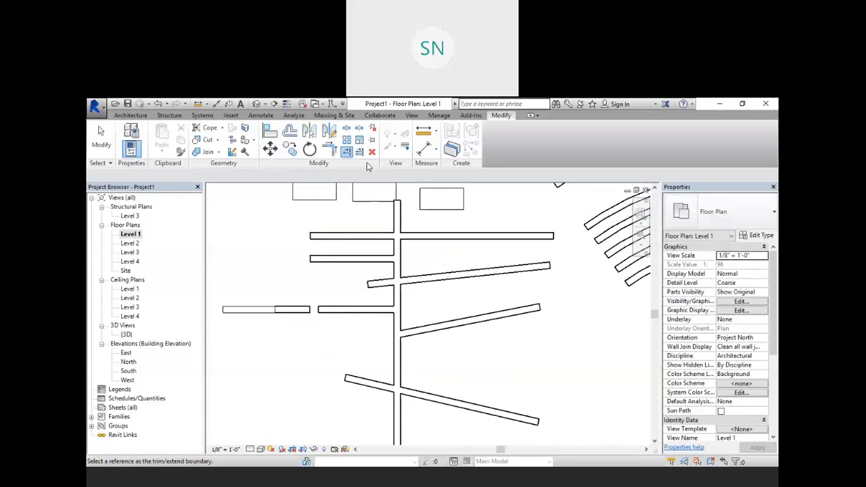
scroll(400, 301, "up", 2)
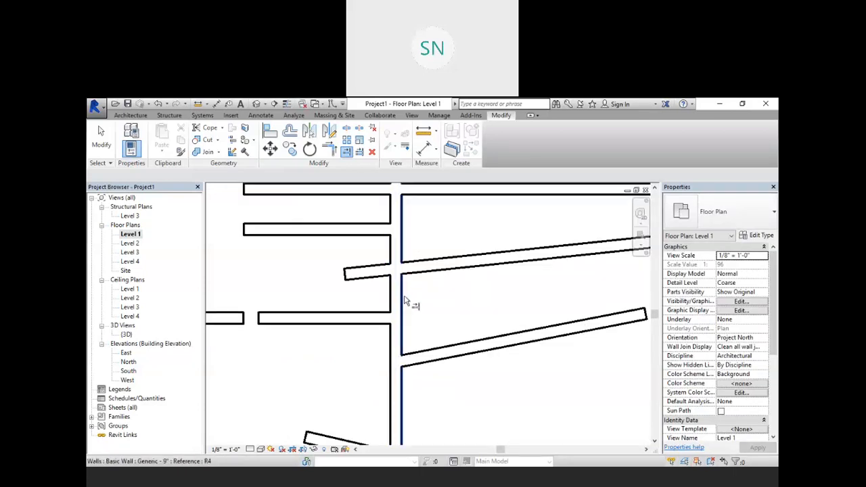
scroll(404, 295, "down", 2)
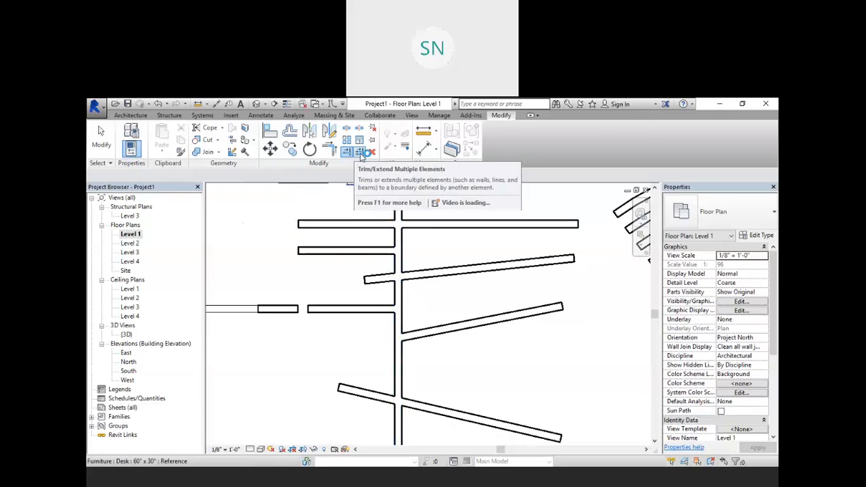
left_click(362, 152)
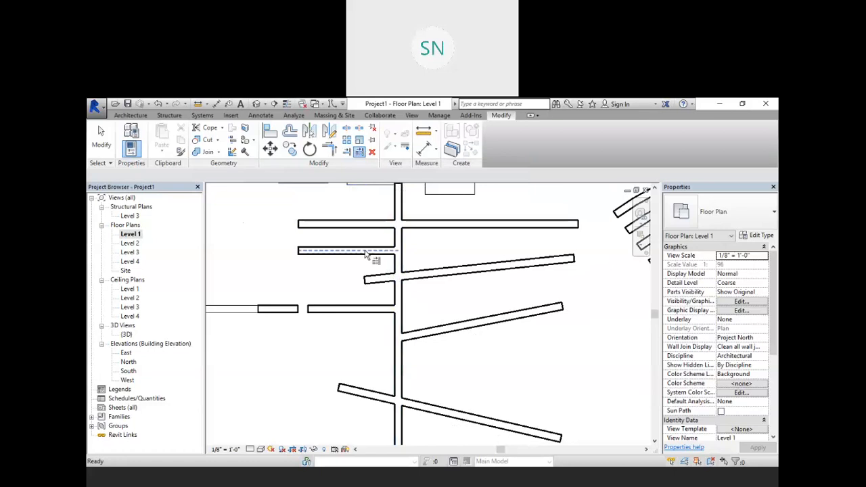
middle_click_drag(420, 317, 417, 289)
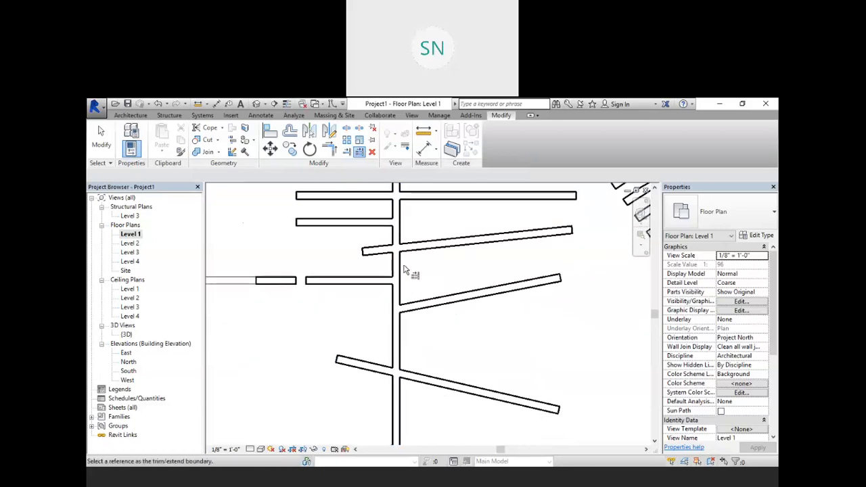
left_click(401, 270)
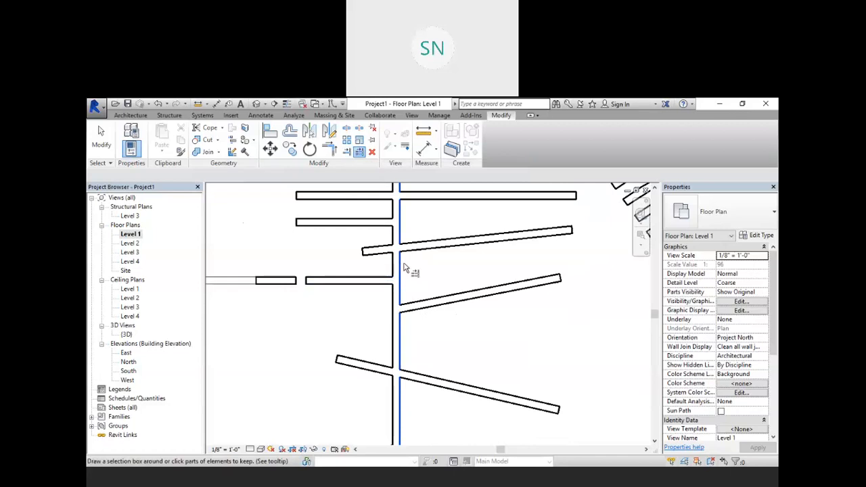
middle_click_drag(449, 276, 439, 312)
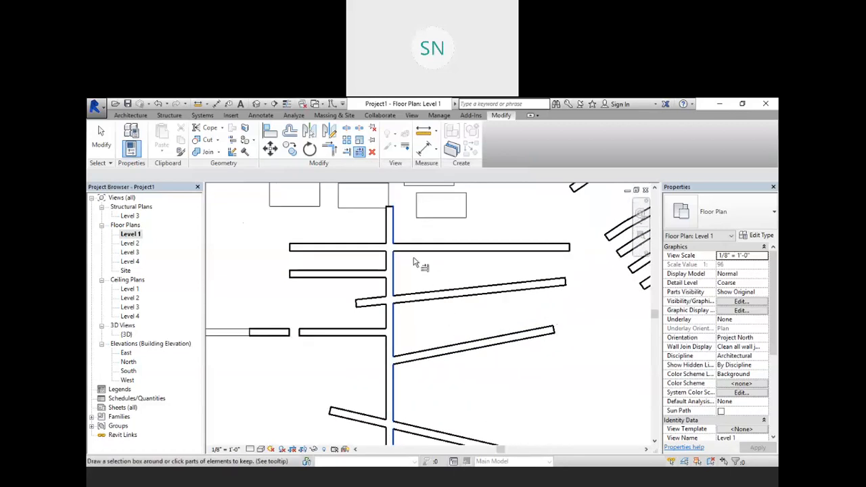
left_click(428, 301)
left_click(345, 245)
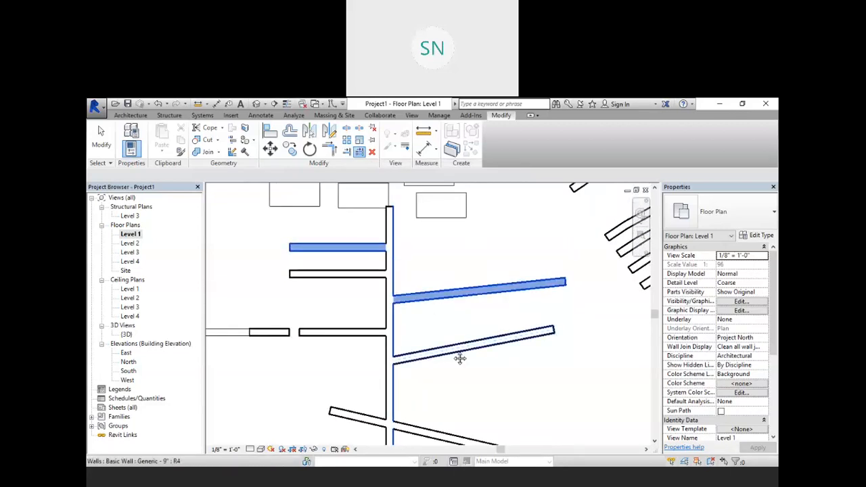
Against the same boundary, trim the southeast-sloping wall and the southernmost wall to their eastern parts, and extend the detached diagonal southwest wall to the vertical wall
middle_click_drag(460, 357, 462, 240)
left_click(449, 325)
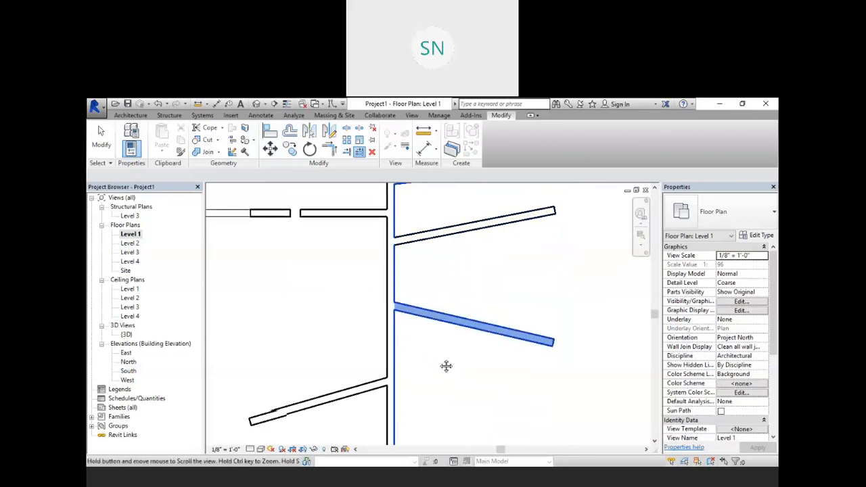
middle_click_drag(444, 363, 443, 198)
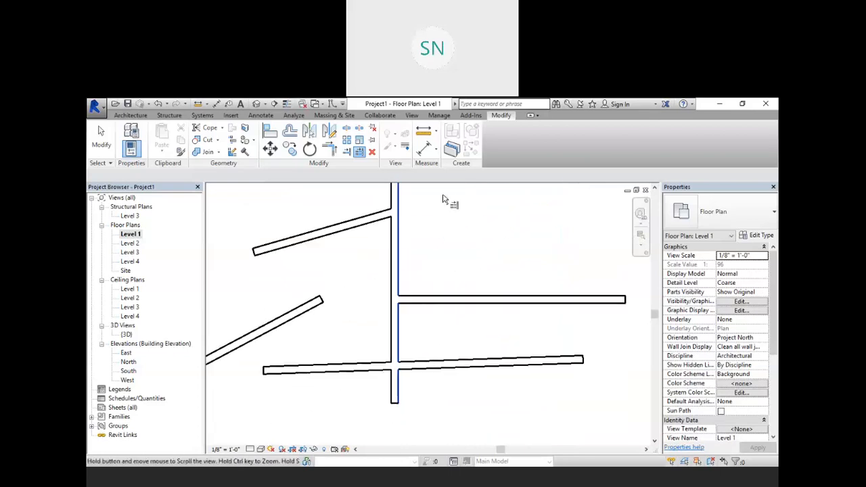
left_click(312, 310)
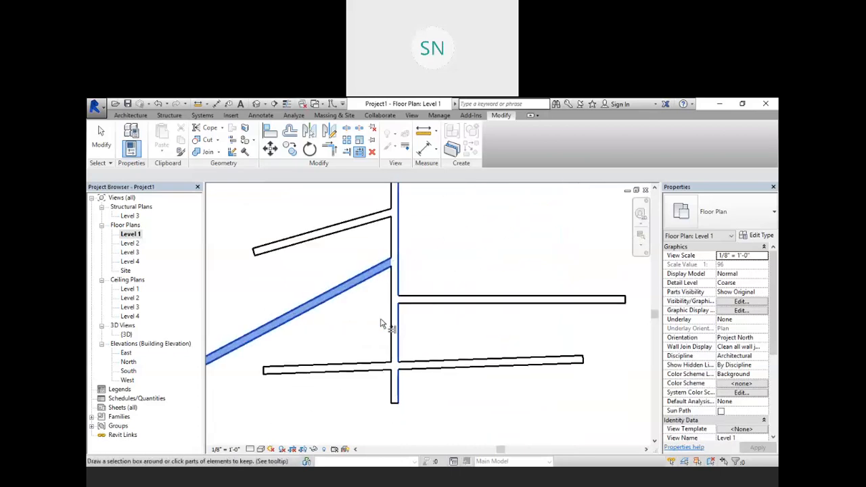
left_click(433, 366)
middle_click_drag(354, 337, 337, 398)
scroll(345, 364, "down", 2)
middle_click_drag(410, 310, 426, 331)
middle_click_drag(474, 272, 479, 299)
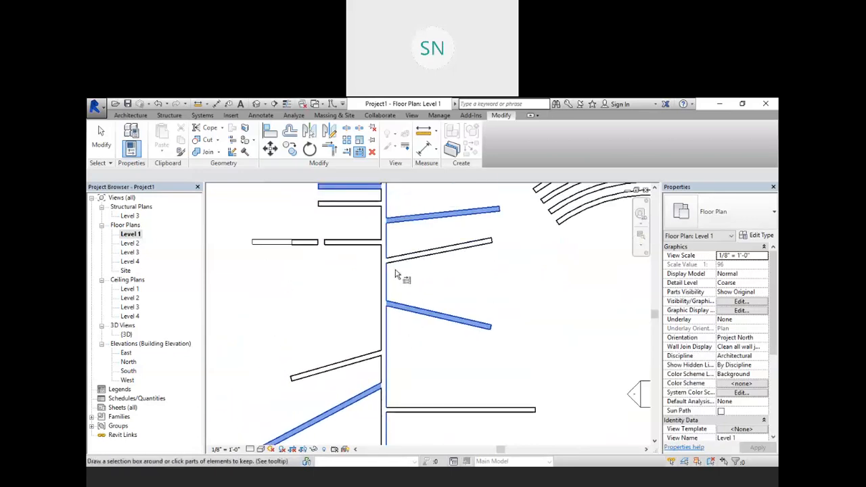
scroll(470, 300, "down", 4)
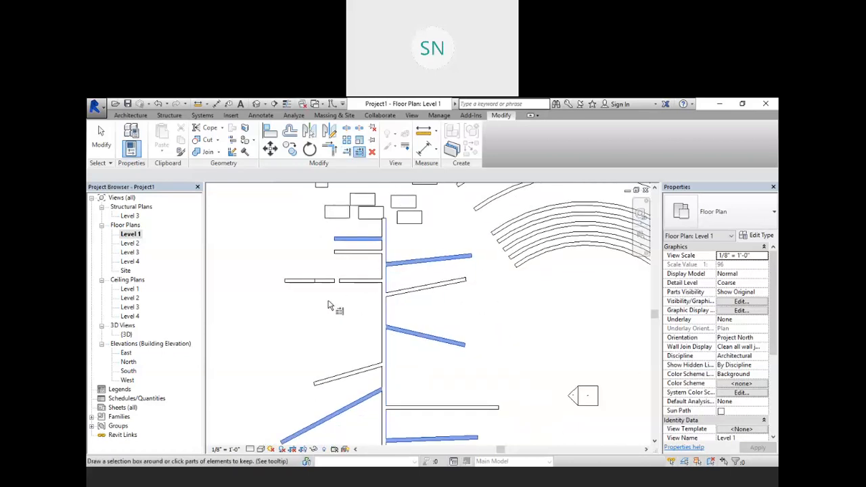
Undo the multiple-element trims and extensions together with the preceding single-element trims and extensions on the practice walls
key("Escape")
key("ctrl+z")
key("ctrl+z")
key("ctrl+z")
key("ctrl+z")
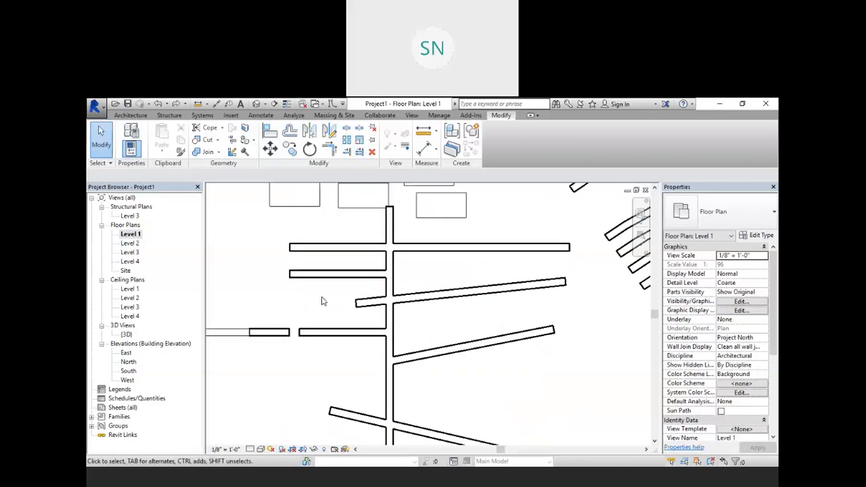
key("ctrl+z")
key("ctrl+z")
key("ctrl+z")
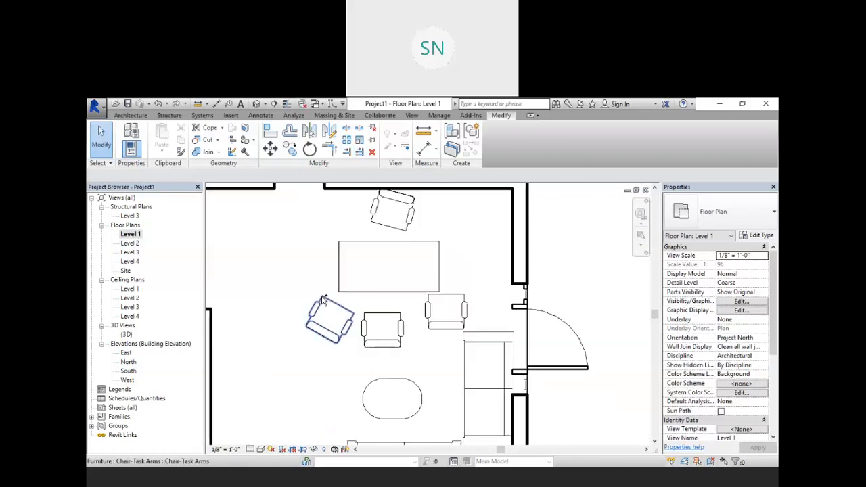
Trim the vertical practice wall and the northernmost horizontal wall to a corner, keeping the vertical wall's southern part and the horizontal wall's eastern part
middle_click_drag(464, 296, 323, 284)
scroll(323, 285, "down", 3)
mouse_move(587, 287)
middle_mouse_down()
mouse_move(439, 302)
mouse_move(508, 295)
mouse_move(442, 318)
middle_mouse_up()
middle_click_drag(478, 247, 491, 328)
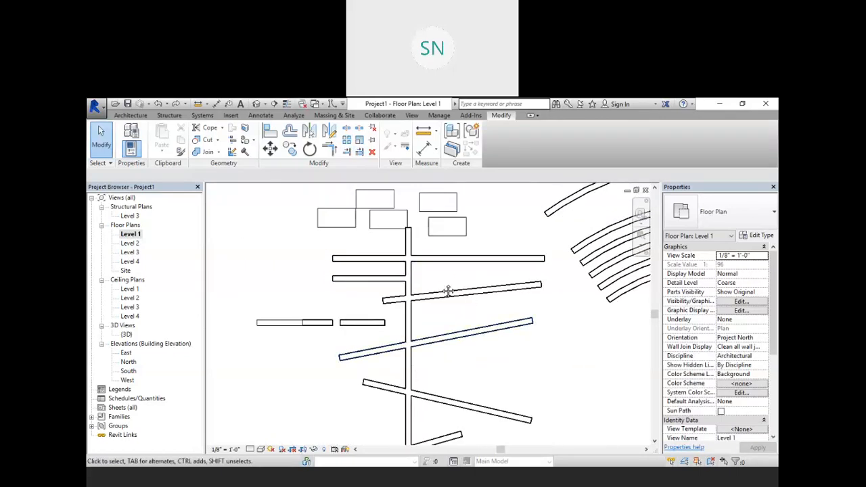
middle_click_drag(448, 290, 433, 310)
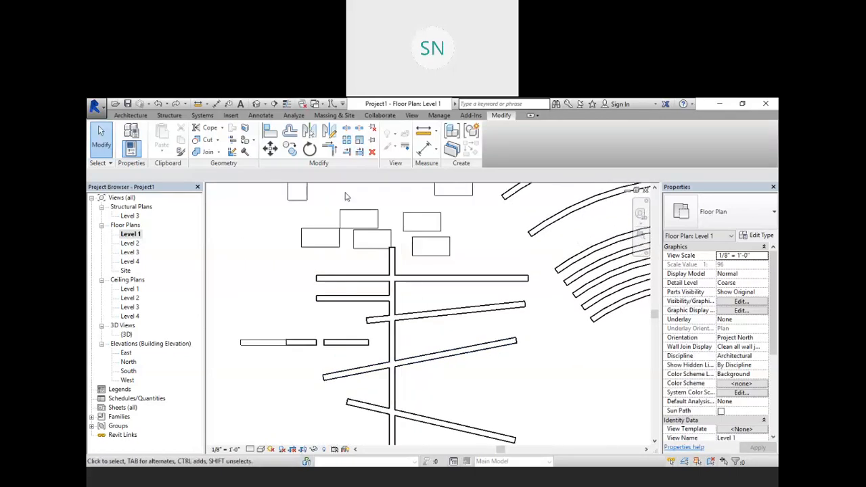
left_click(332, 150)
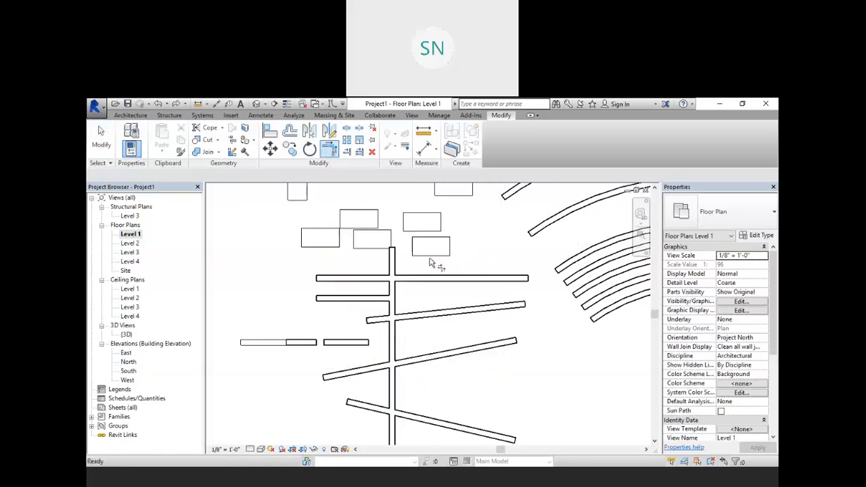
middle_click_drag(446, 289, 439, 292)
scroll(438, 292, "up", 4)
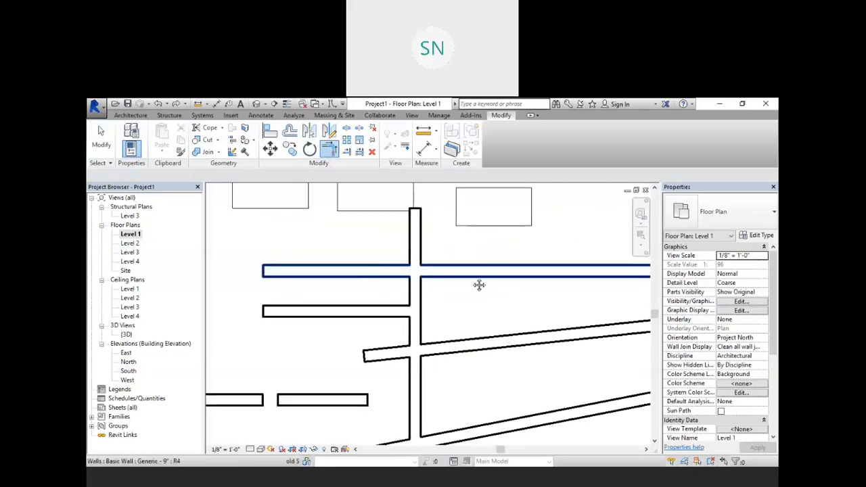
scroll(445, 268, "down", 1)
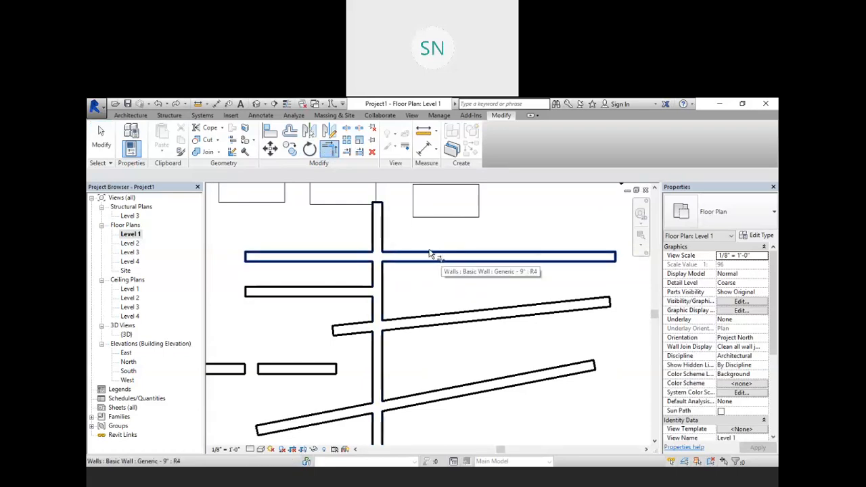
middle_click_drag(450, 281, 429, 292)
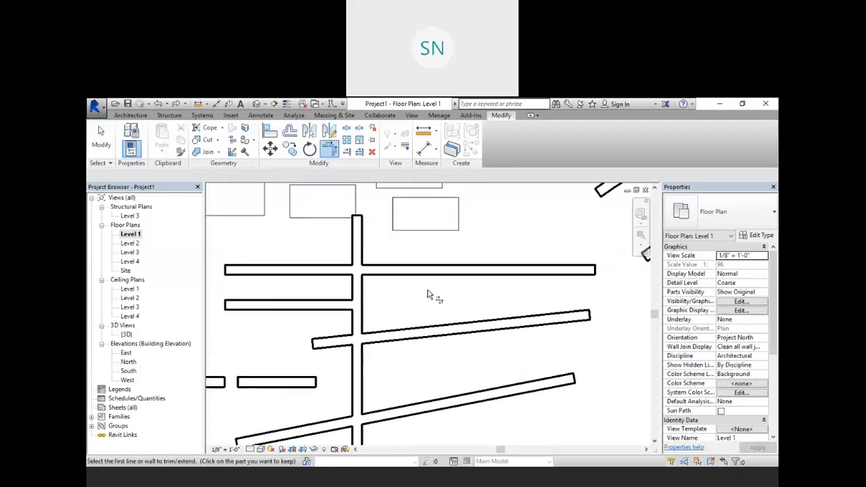
scroll(377, 295, "up", 2)
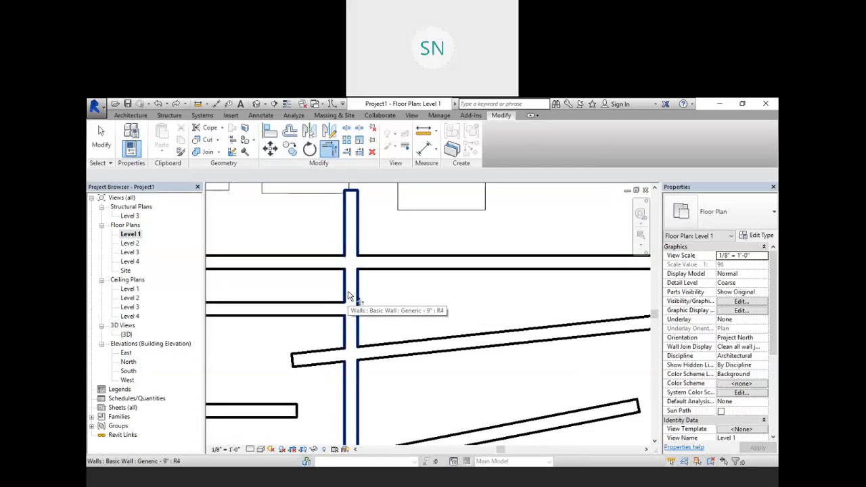
left_click(349, 296)
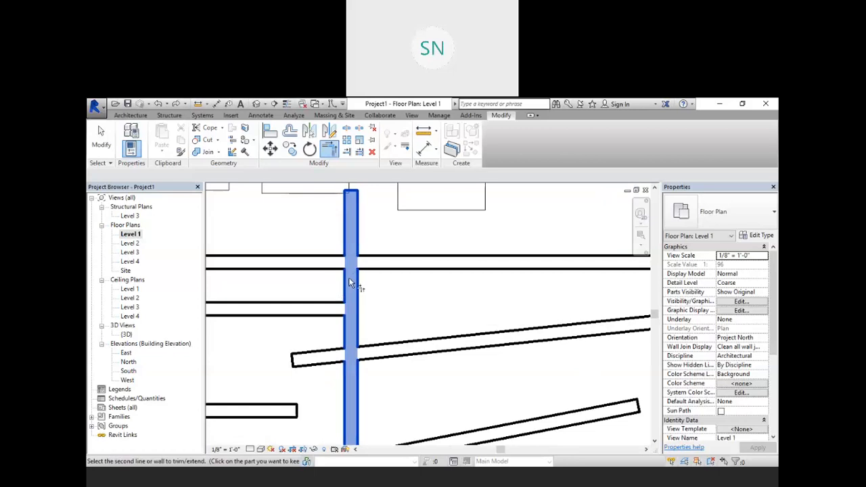
scroll(366, 303, "down", 1)
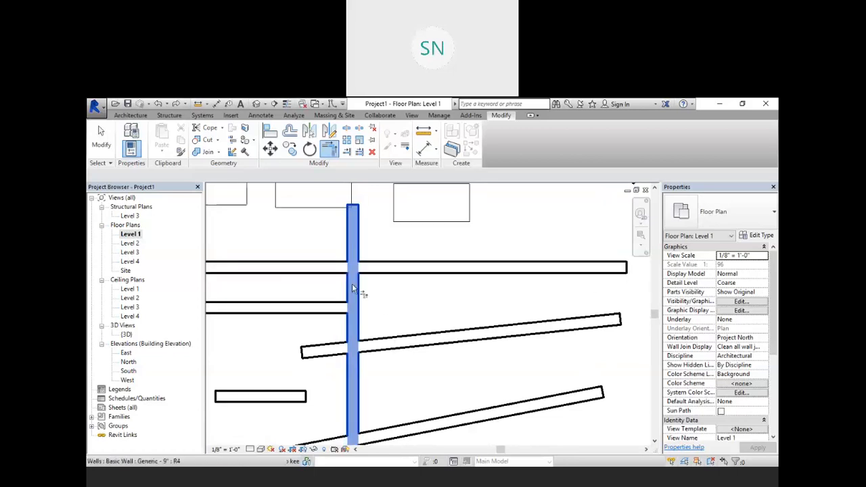
middle_click_drag(362, 308, 388, 327)
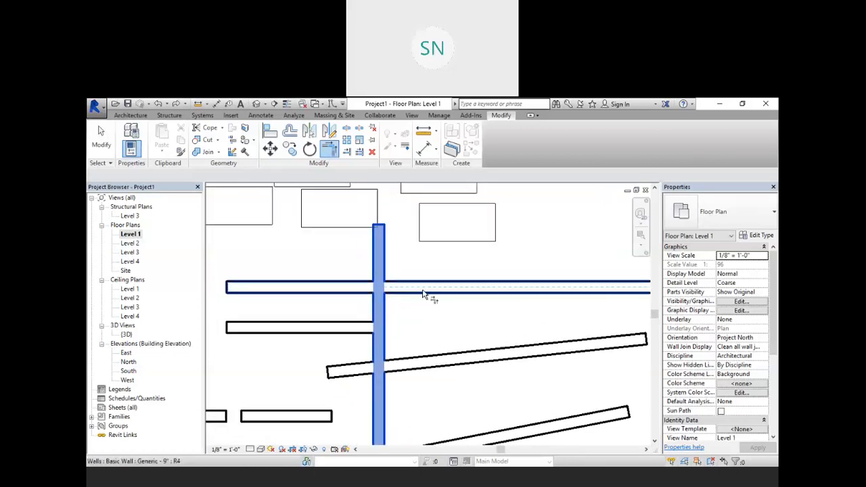
left_click(423, 294)
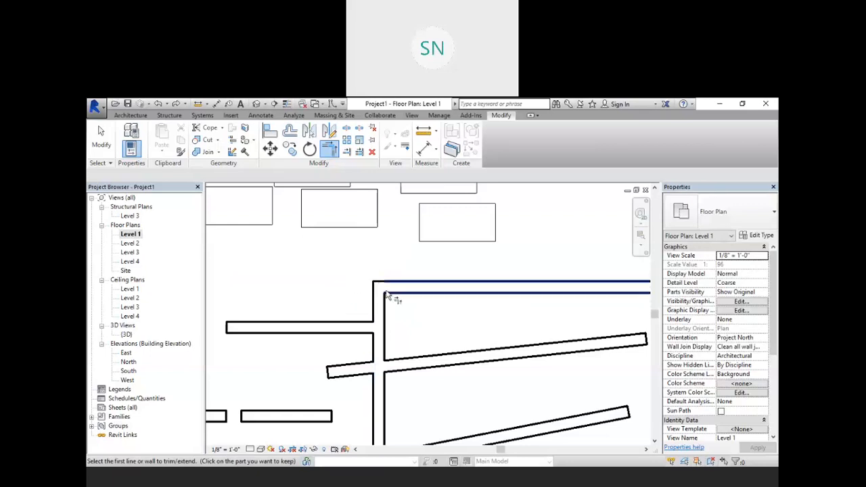
Trim the vertical wall and the first sloping wall to a corner, keeping the southern and eastern parts and unjoining the conflicting elements
middle_click_drag(386, 293, 359, 221)
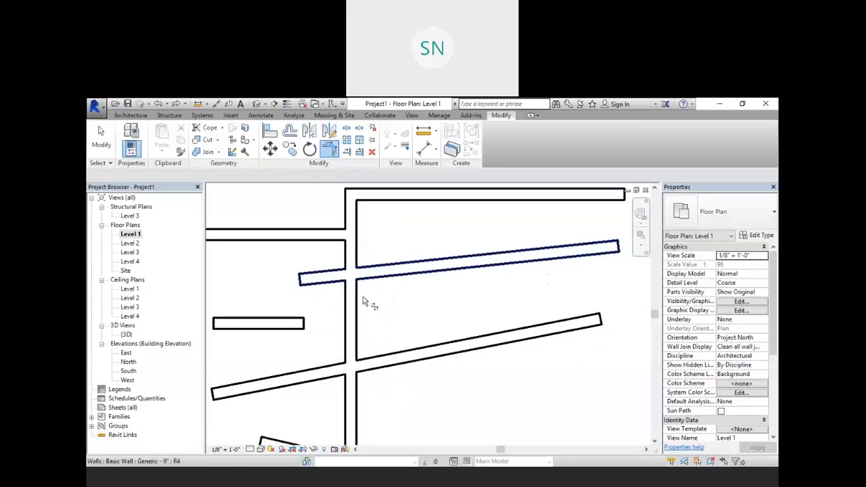
left_click(347, 312)
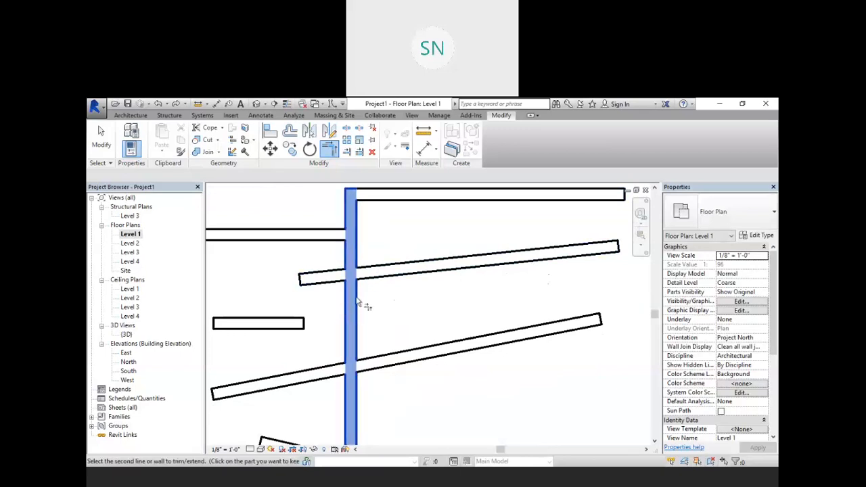
left_click(394, 266)
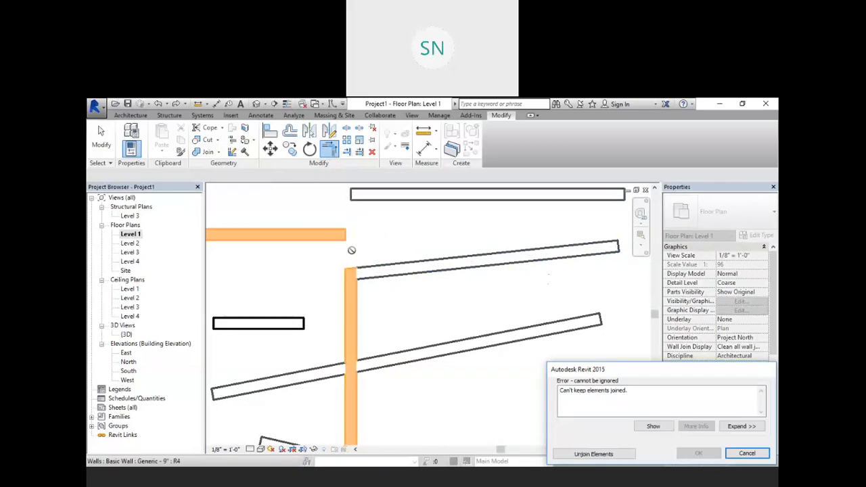
left_click(593, 454)
scroll(418, 304, "down", 2)
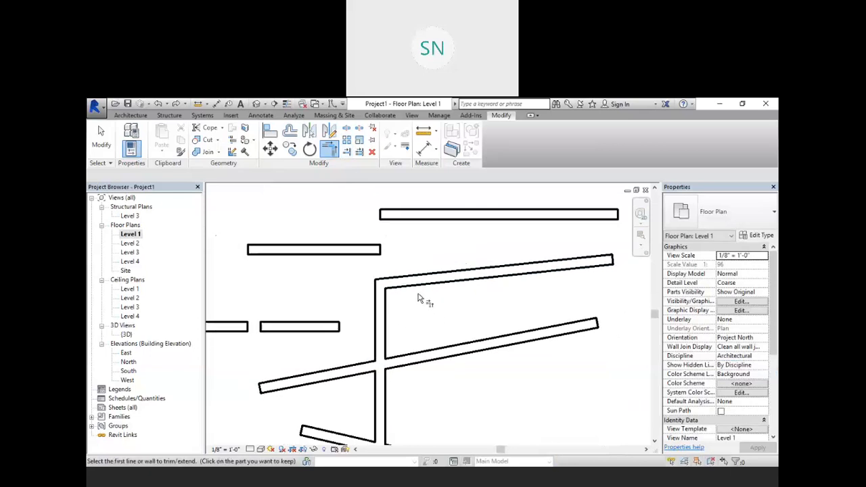
Trim/extend the vertical practice wall and the short horizontal wall just west of it to a corner, keeping the vertical wall's southern part
middle_click_drag(425, 320, 406, 220)
scroll(397, 265, "up", 1)
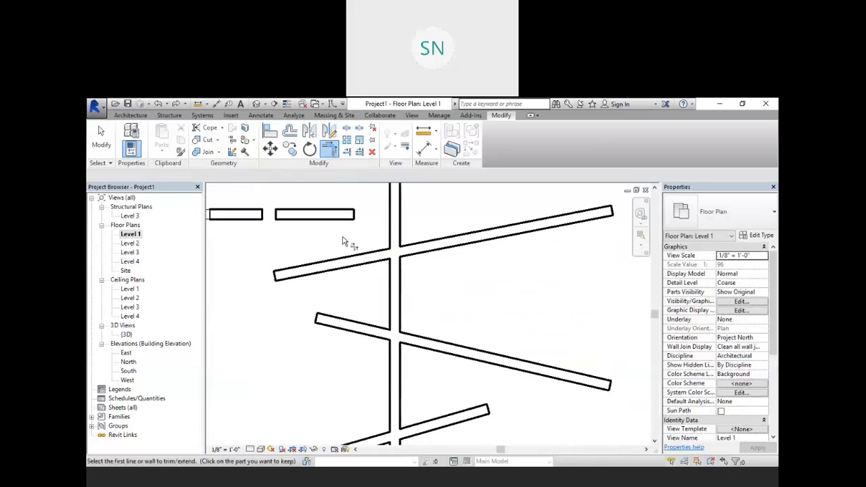
scroll(335, 239, "up", 1)
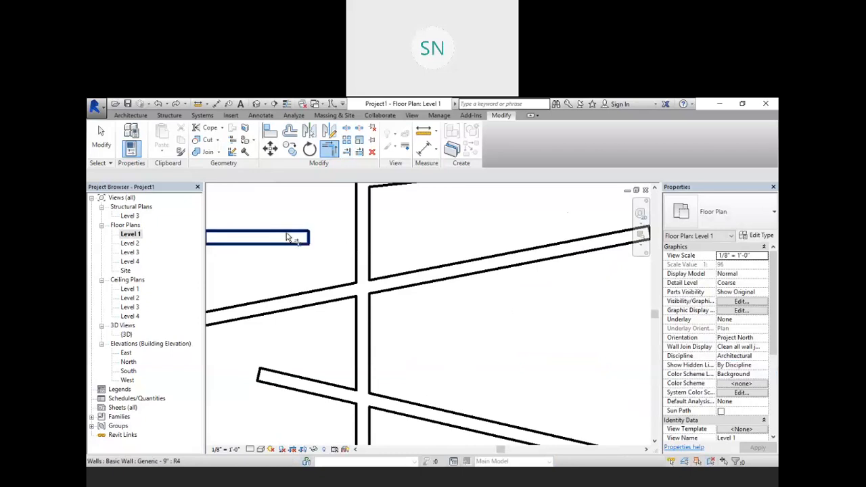
scroll(297, 236, "down", 2)
scroll(321, 265, "up", 1)
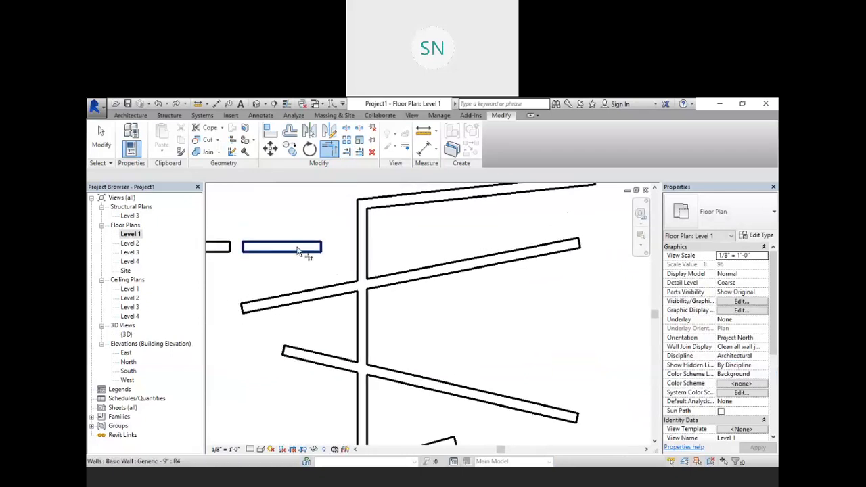
left_click(299, 250)
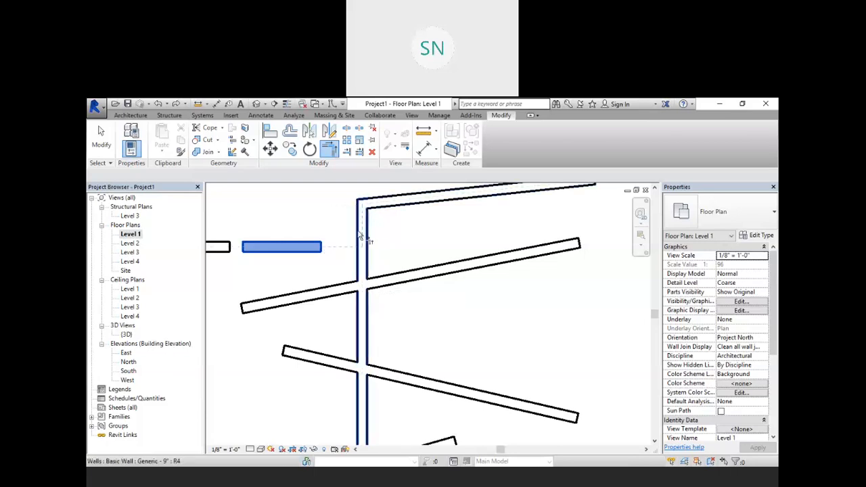
left_click(363, 276)
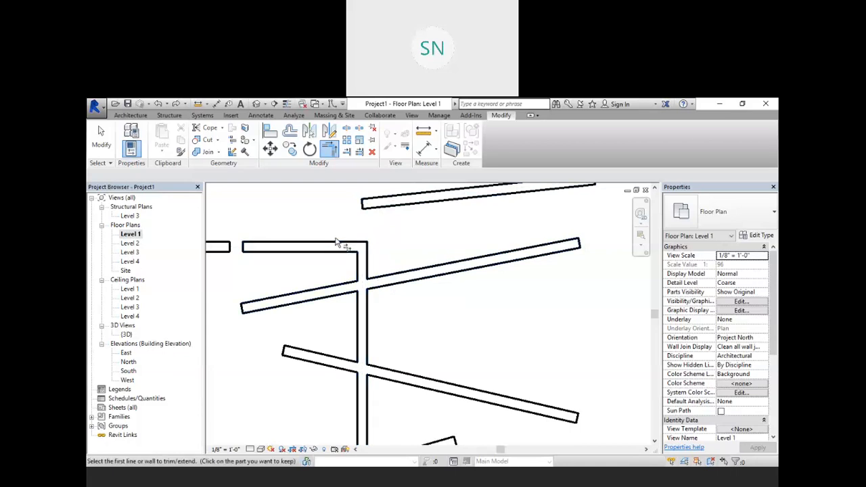
Trim/extend the northernmost horizontal practice wall and the third curved wall from the outside to a corner, keeping the horizontal wall's western part
scroll(444, 342, "down", 3)
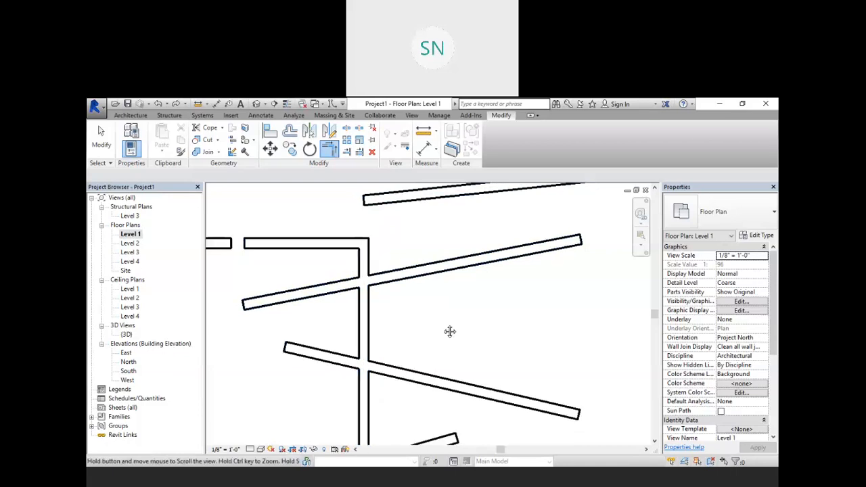
scroll(426, 299, "down", 4)
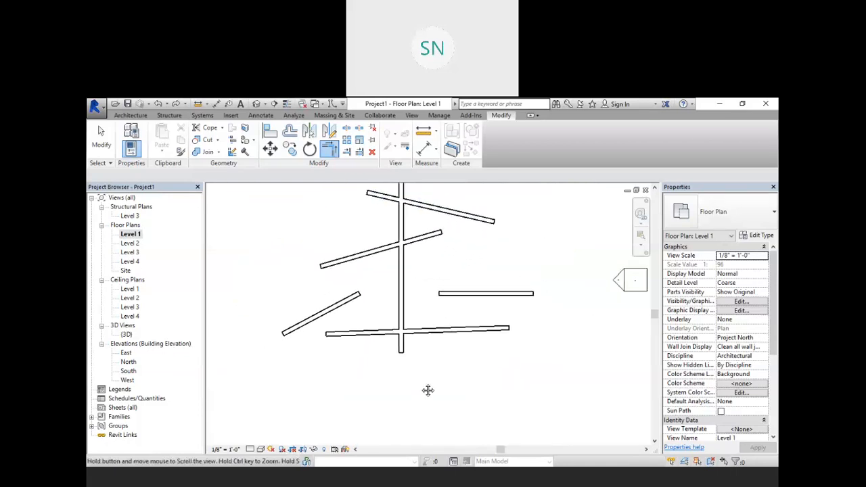
middle_click_drag(468, 283, 412, 348)
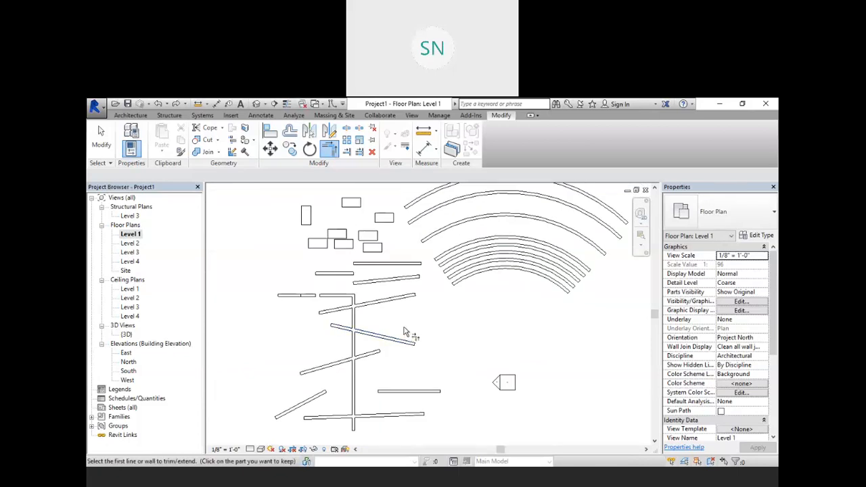
scroll(415, 253, "up", 3)
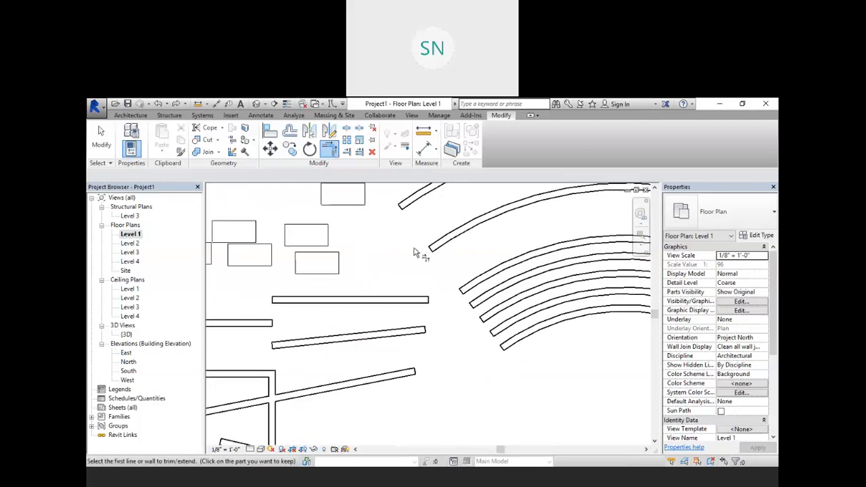
scroll(414, 250, "up", 2)
scroll(450, 295, "down", 1)
middle_click_drag(405, 261, 441, 301)
scroll(439, 300, "down", 2)
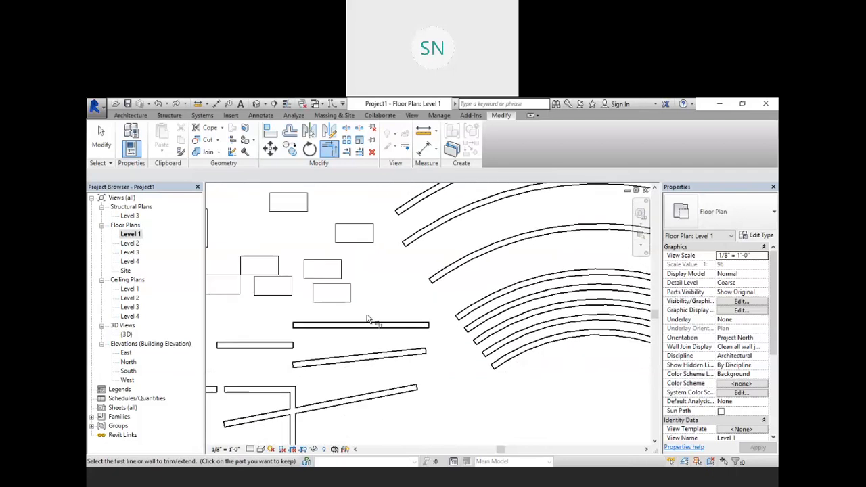
scroll(368, 318, "up", 1)
middle_click_drag(368, 319, 428, 347)
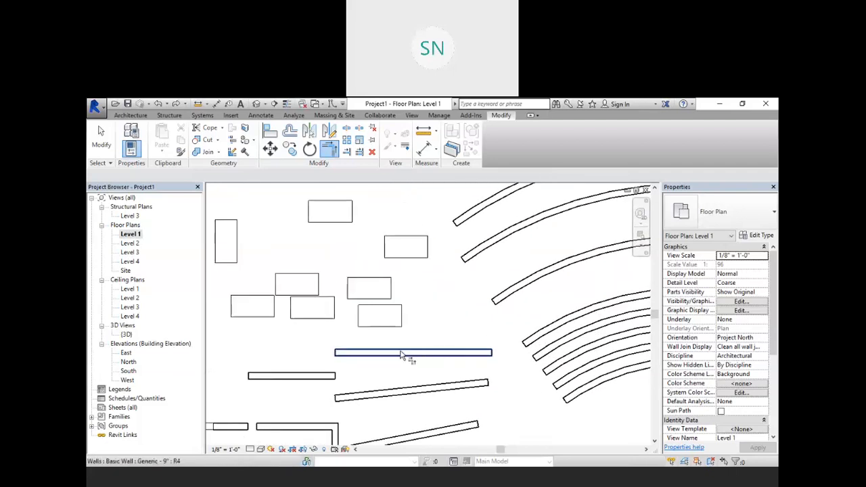
left_click(407, 353)
left_click(518, 288)
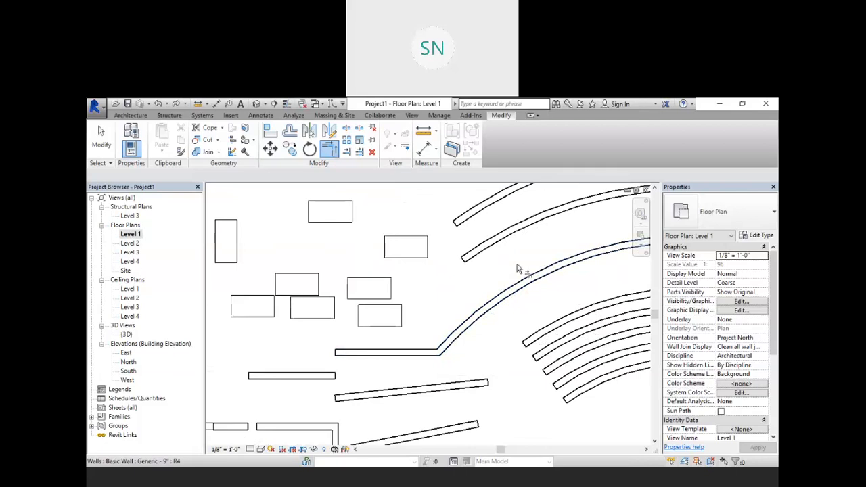
scroll(458, 252, "down", 2)
middle_click_drag(440, 247, 389, 276)
scroll(390, 276, "down", 1)
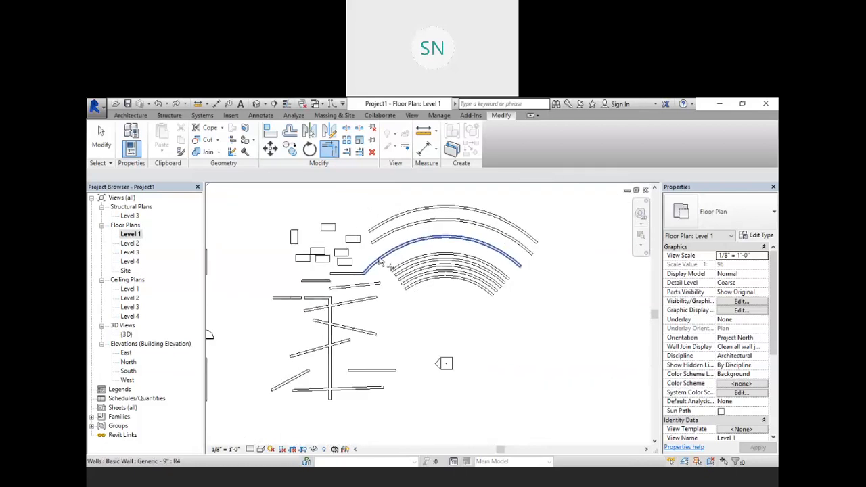
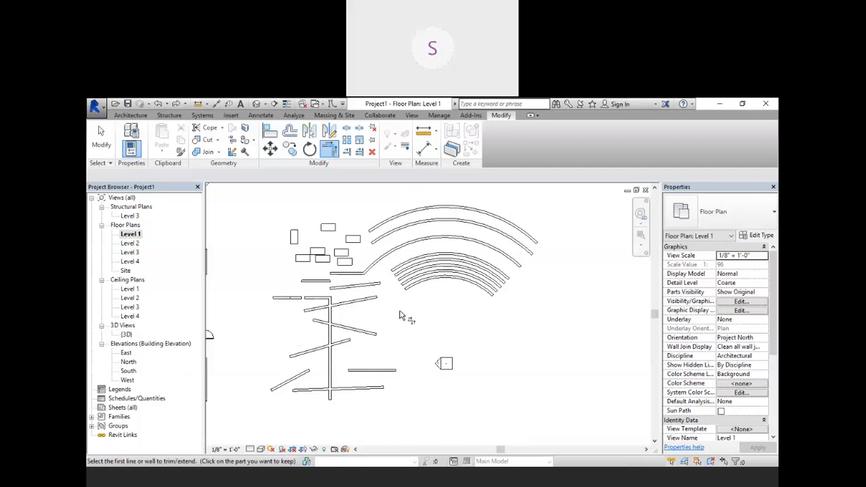
Leave the trim command and delete all the concentric curved practice walls
scroll(489, 350, "down", 3)
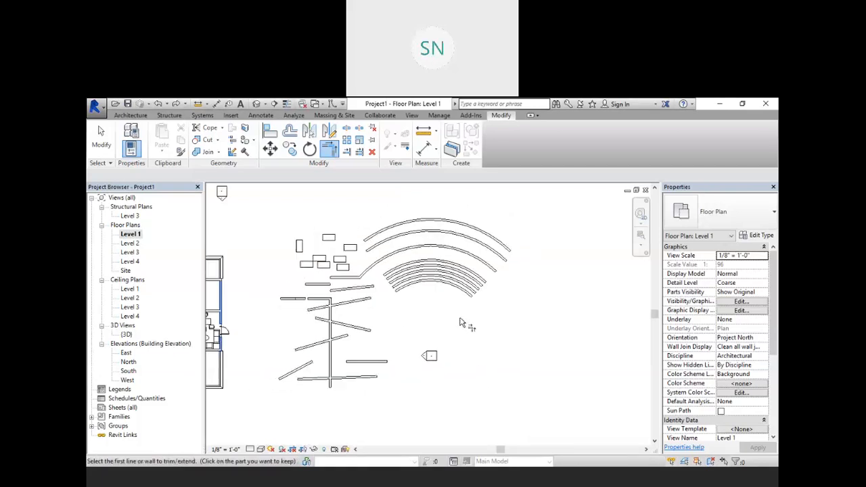
middle_click_drag(439, 313, 457, 320)
key("Escape")
left_click_drag(547, 324, 444, 214)
key("Delete")
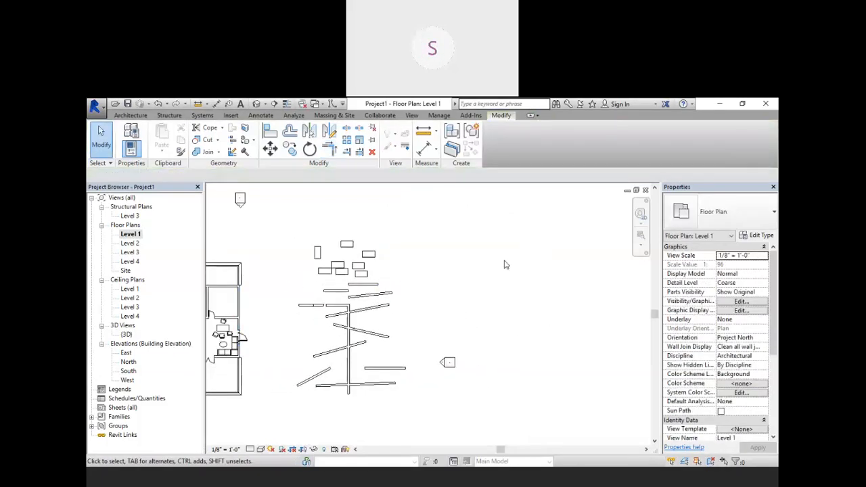
Using Trim/Extend Multiple Elements with the vertical wall as boundary, trim the four crossing sloped walls to their western parts
middle_click_drag(439, 311, 444, 269)
scroll(382, 292, "up", 1)
scroll(384, 293, "up", 1)
middle_click_drag(433, 283, 422, 307)
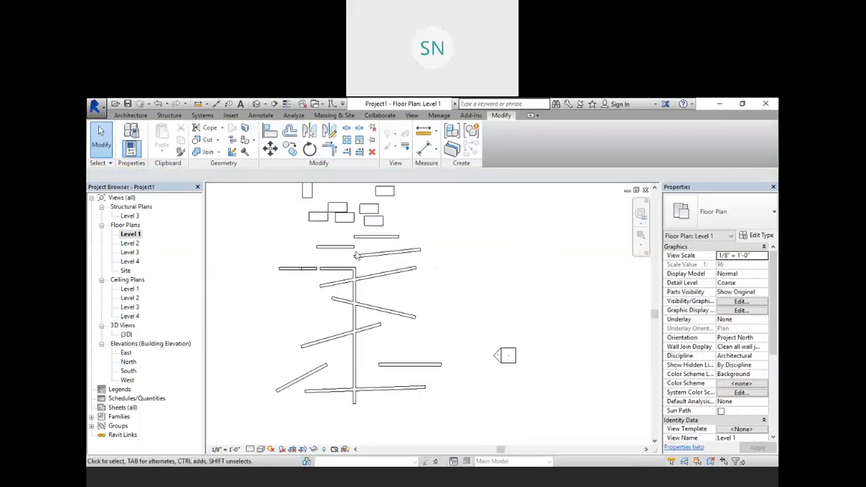
left_click(360, 151)
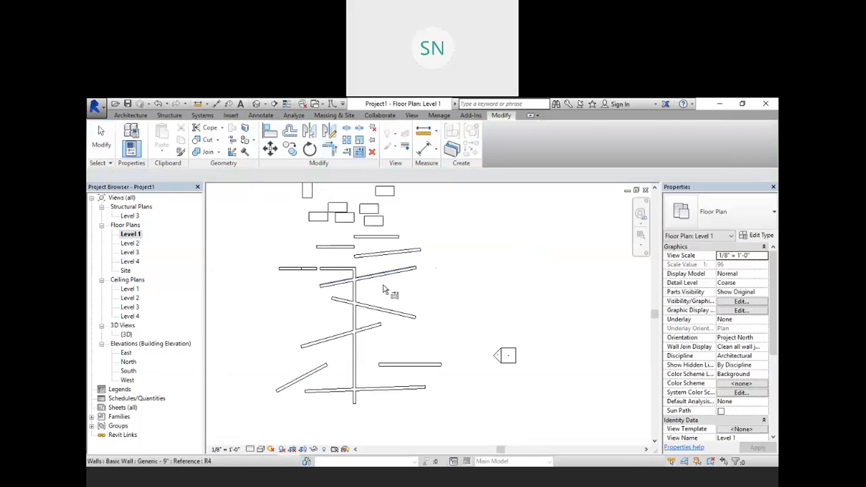
left_click(355, 301)
left_click(336, 282)
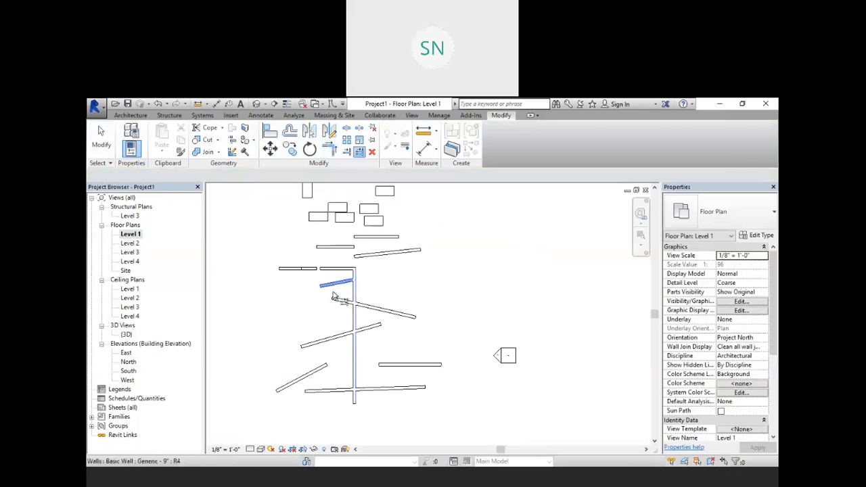
left_click(342, 300)
left_click(328, 338)
left_click(335, 390)
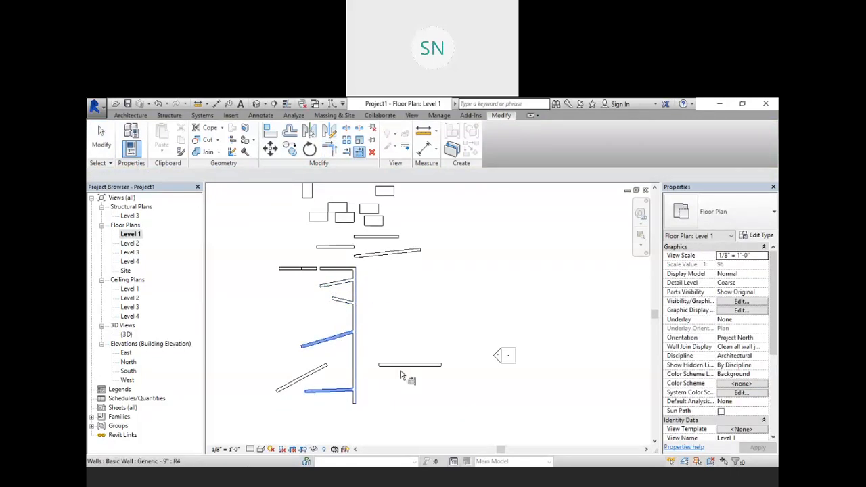
key("Escape")
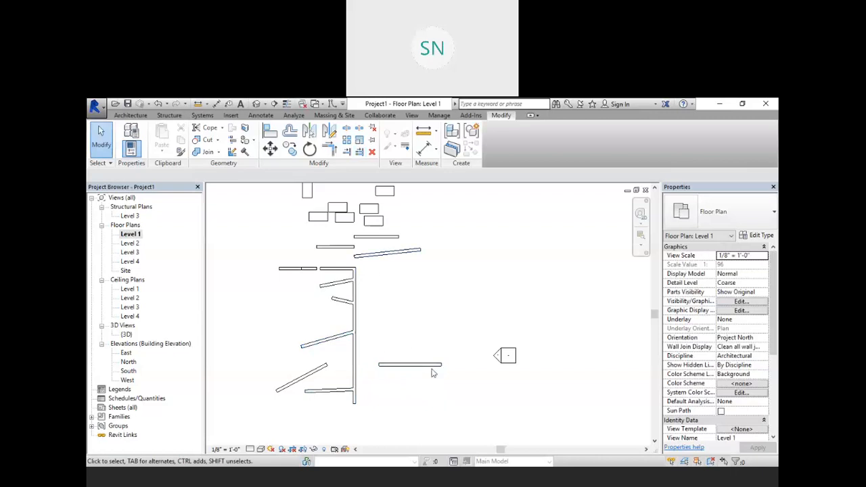
Delete the three detached walls on the eastern side of the vertical wall, unpinning the northernmost horizontal one so it is removed too
left_click_drag(437, 376, 375, 234)
key("Delete")
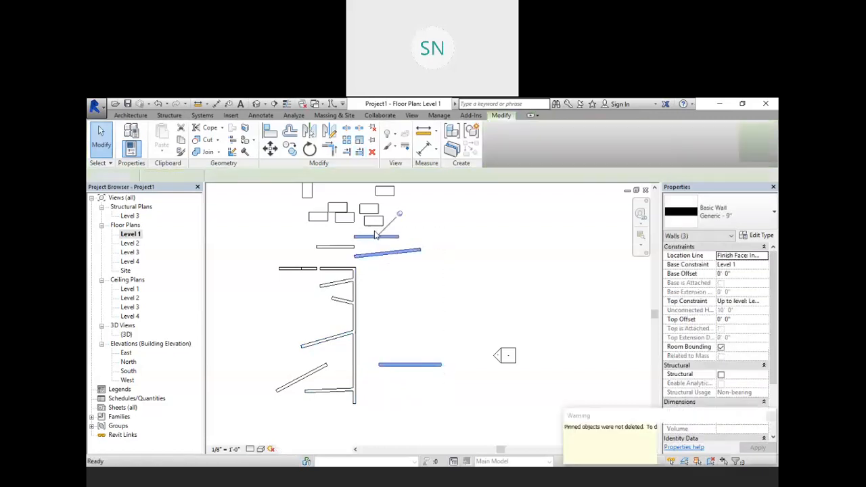
left_click(413, 268)
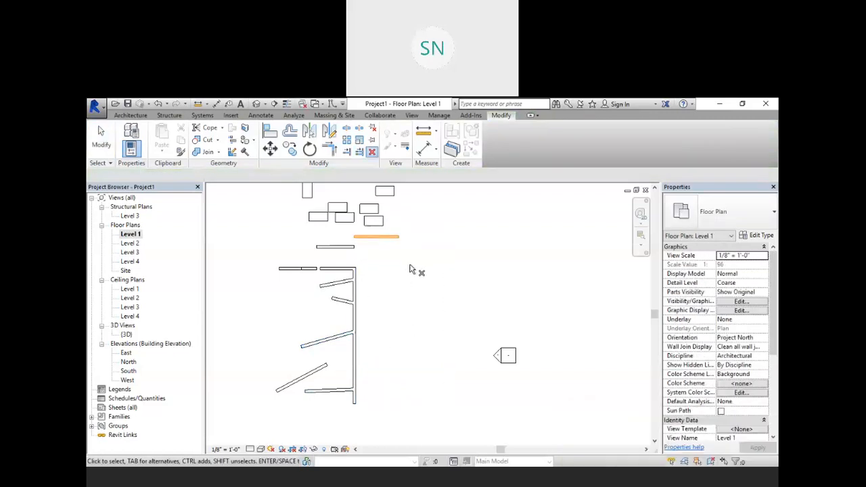
left_click(382, 237)
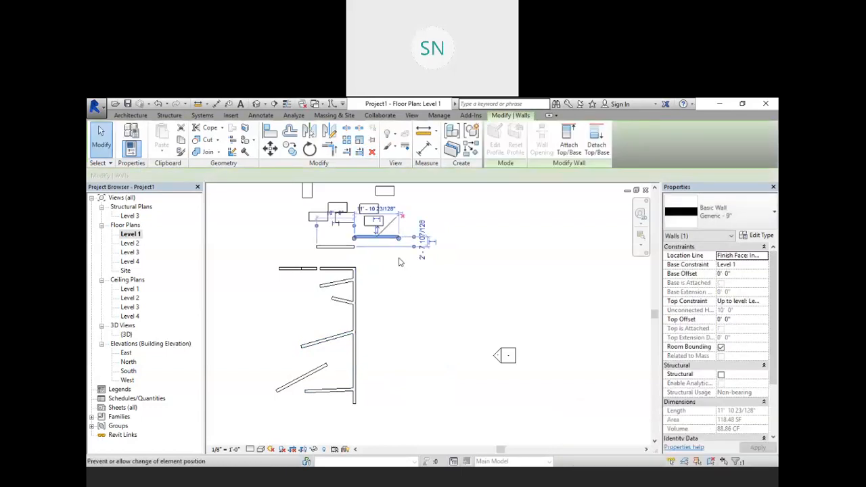
key("Escape")
left_click(381, 237)
key("Delete")
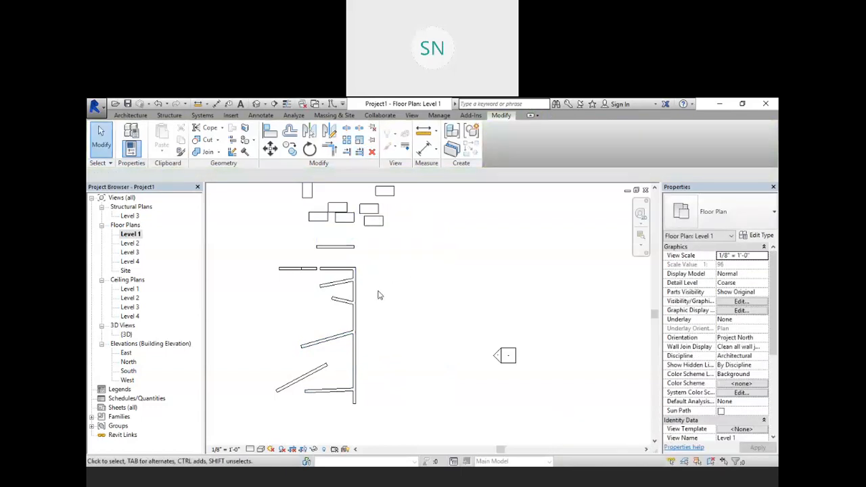
Mirror copies of the eight walls west of the vertical wall to its eastern side, picking the vertical wall's centerline as the axis
middle_click_drag(405, 336, 439, 289)
scroll(366, 301, "up", 1)
middle_click_drag(364, 304, 383, 363)
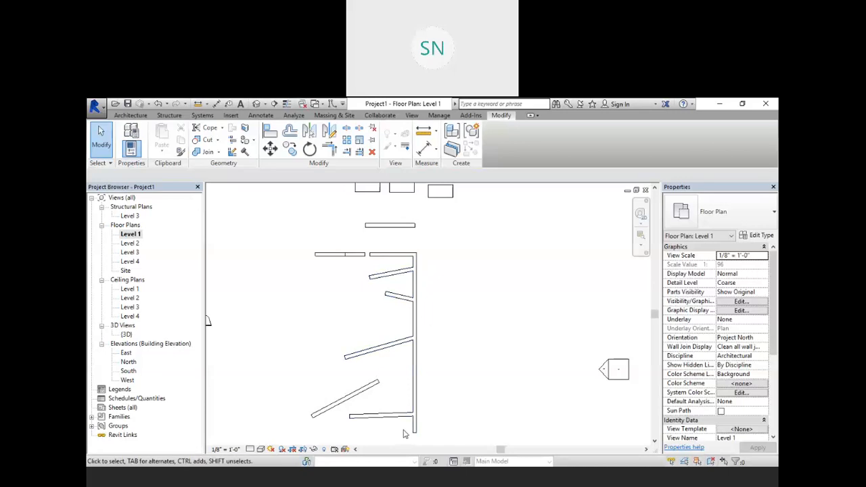
left_click_drag(403, 429, 286, 246)
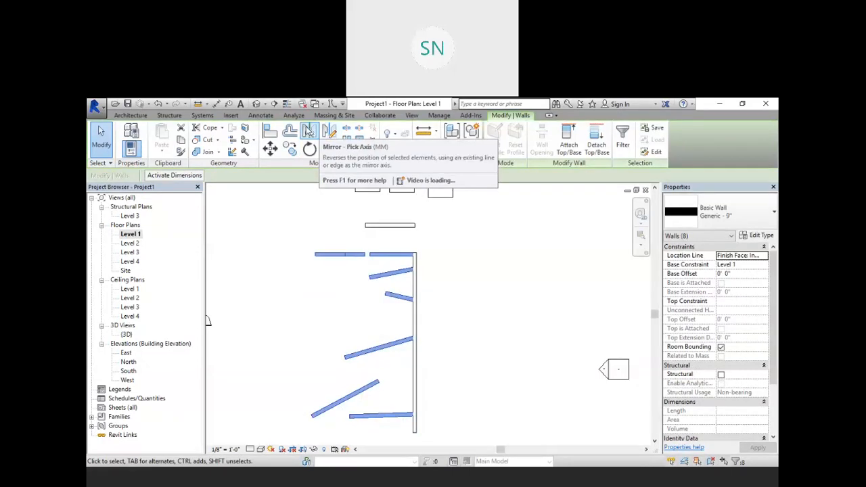
left_click(308, 130)
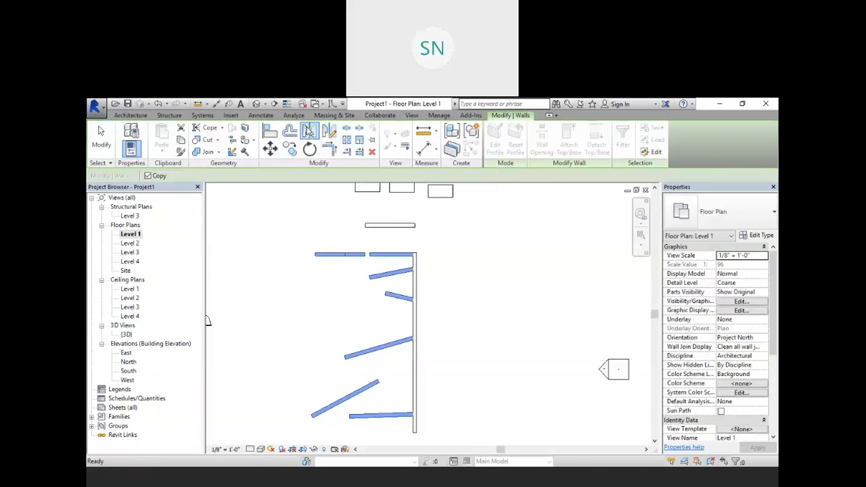
scroll(439, 301, "up", 3)
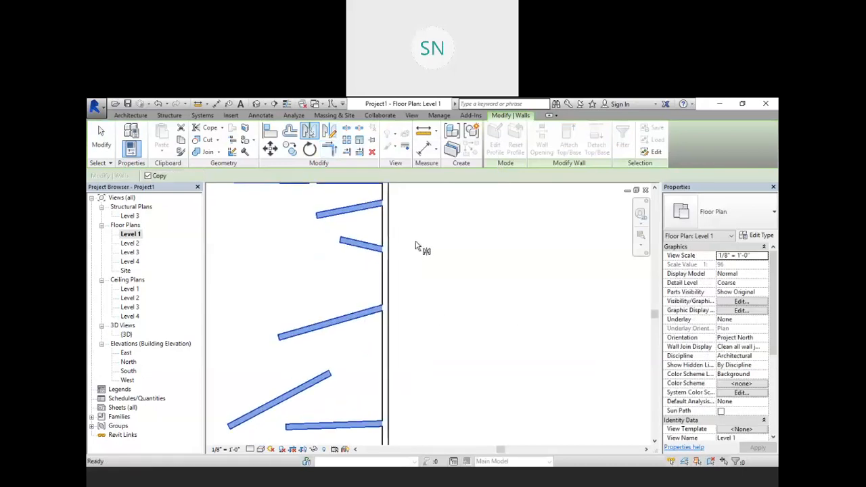
scroll(387, 232, "down", 2)
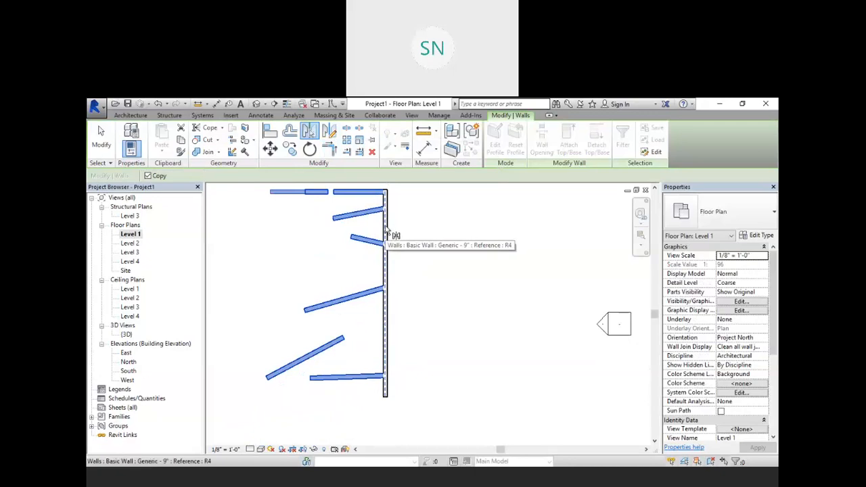
scroll(387, 233, "up", 1)
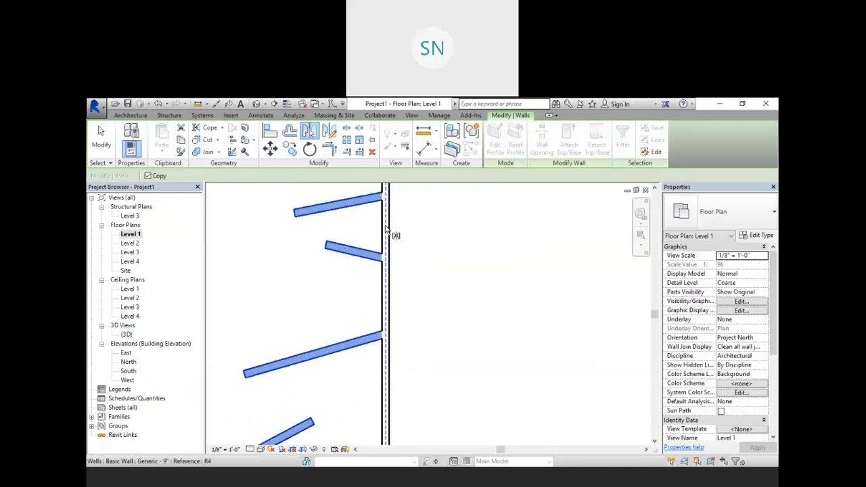
scroll(388, 233, "down", 1)
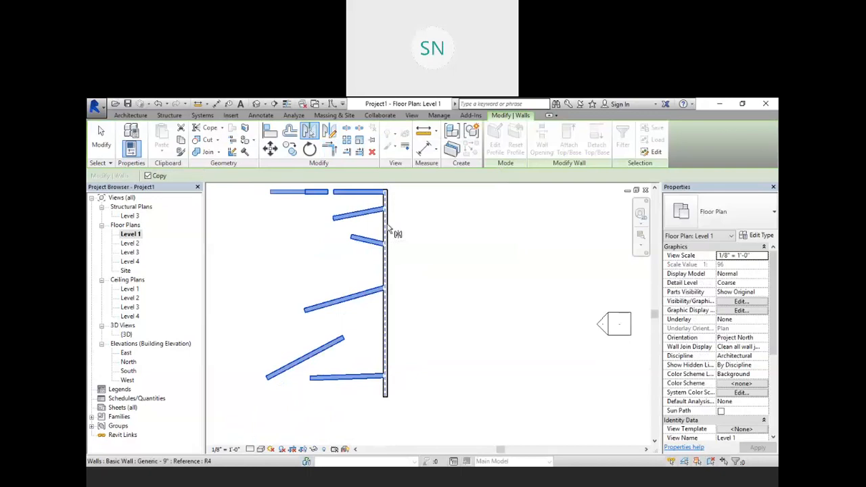
left_click(387, 232)
middle_click_drag(415, 256, 423, 286)
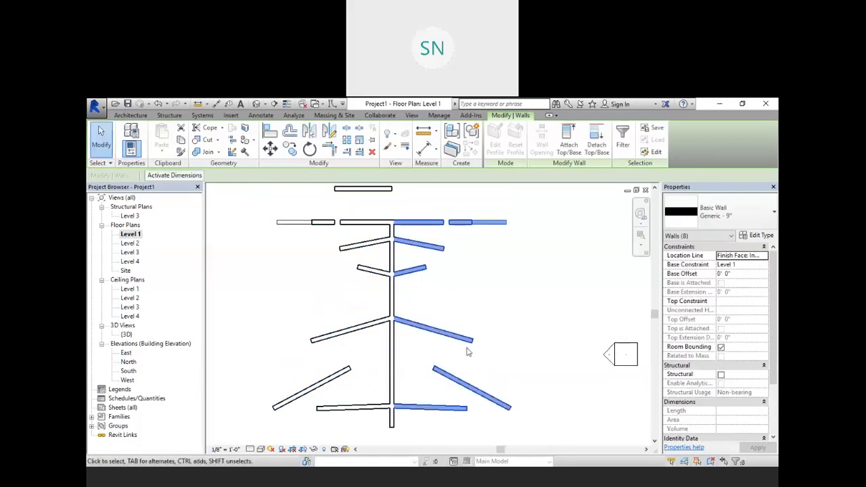
key("Escape")
scroll(485, 293, "down", 3)
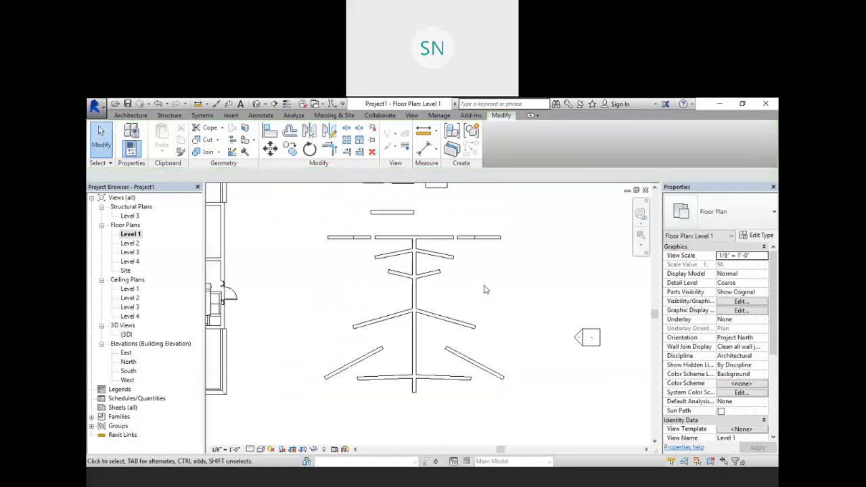
middle_click_drag(487, 328, 464, 331)
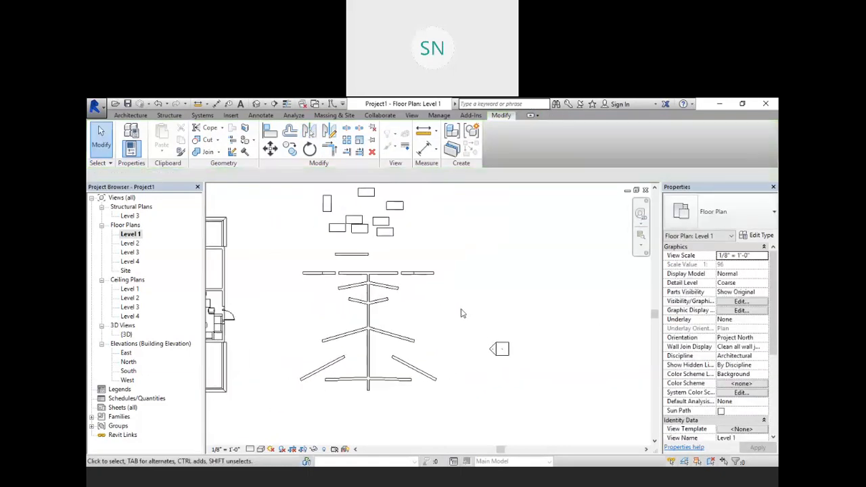
Delete all the practice walls and the loose rectangular elements above them in the area east of the house plan
middle_click_drag(346, 366, 496, 383)
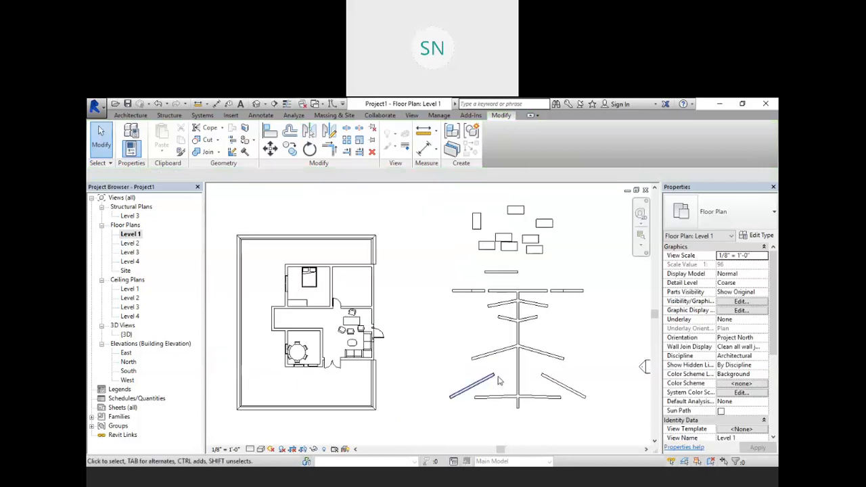
scroll(533, 300, "down", 1)
middle_click_drag(534, 304, 491, 277)
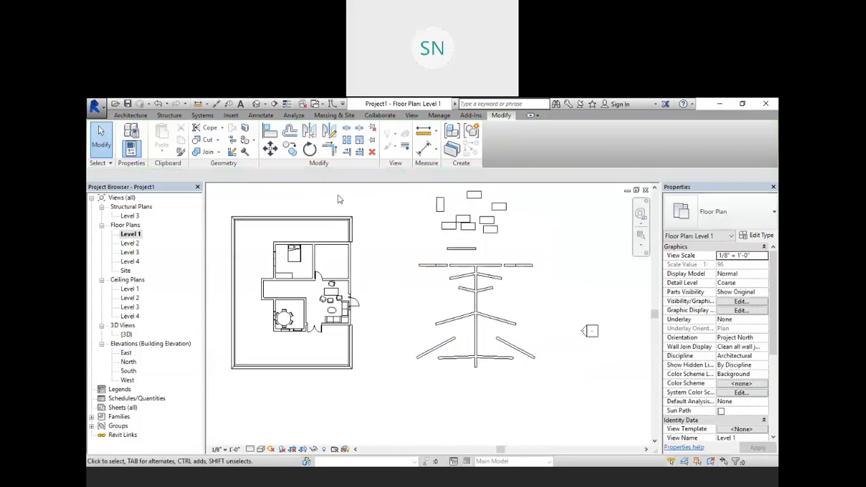
scroll(492, 308, "down", 1)
left_click_drag(553, 398, 408, 214)
key("Delete")
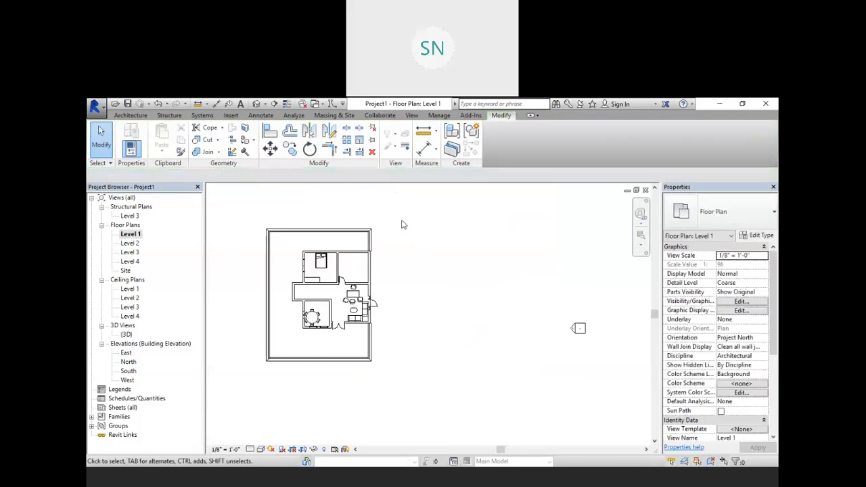
Mirror a copy of the whole house plan to the east, drawing a vertical mirror axis just east of the house
middle_click_drag(390, 329, 415, 348)
left_click_drag(419, 387, 262, 230)
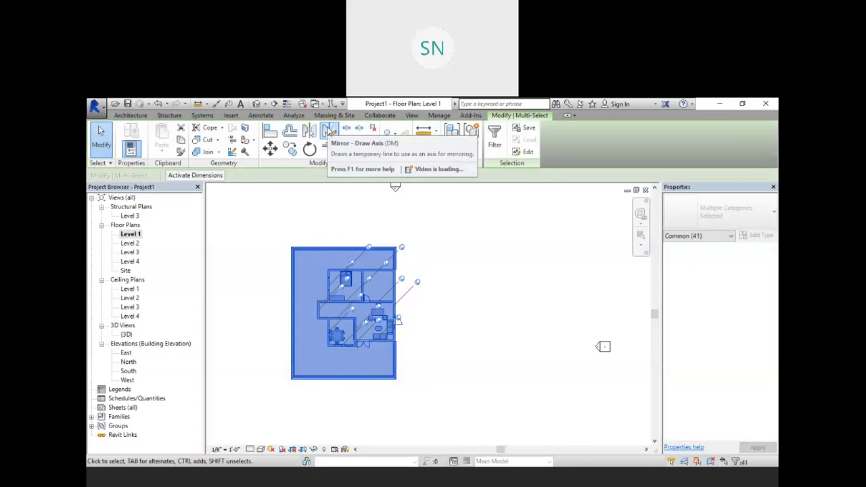
left_click(330, 131)
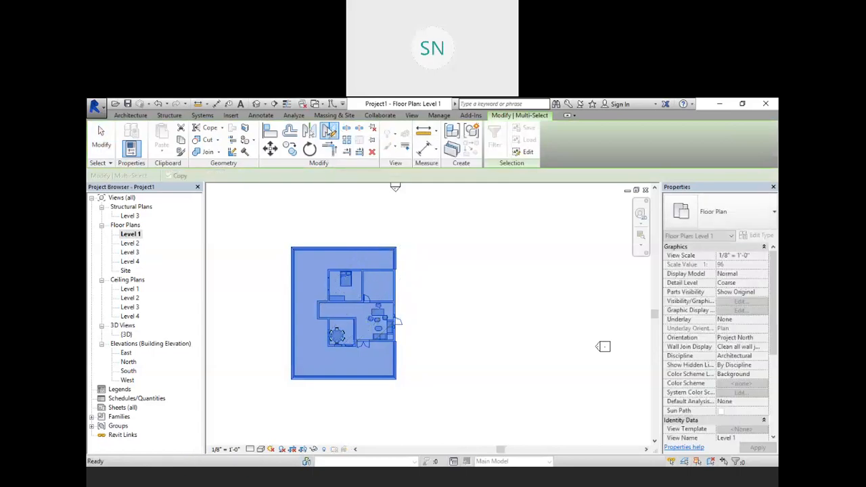
left_click(427, 221)
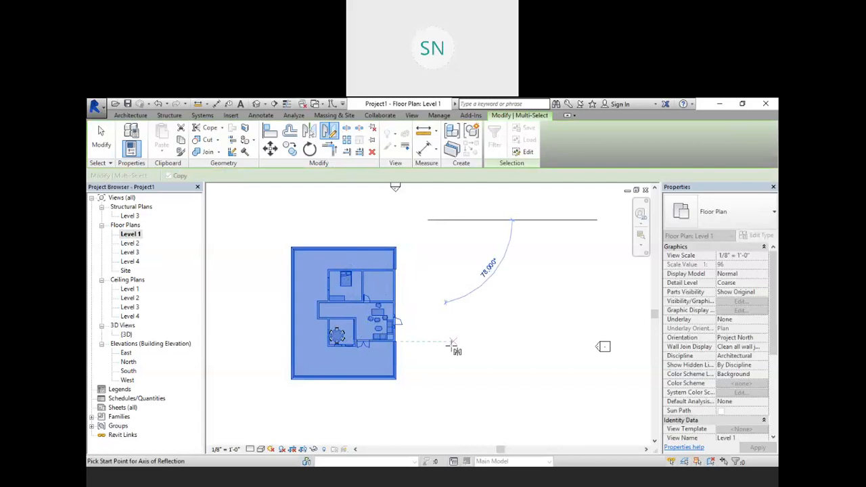
left_click(427, 423)
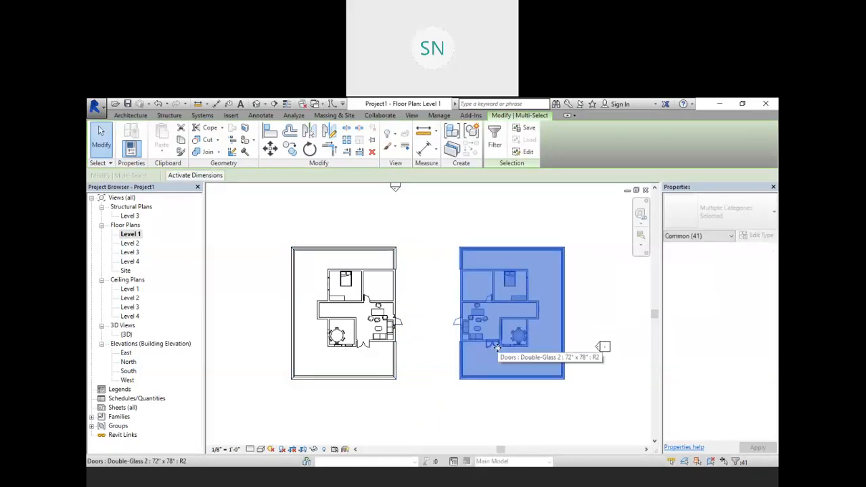
left_click(425, 312)
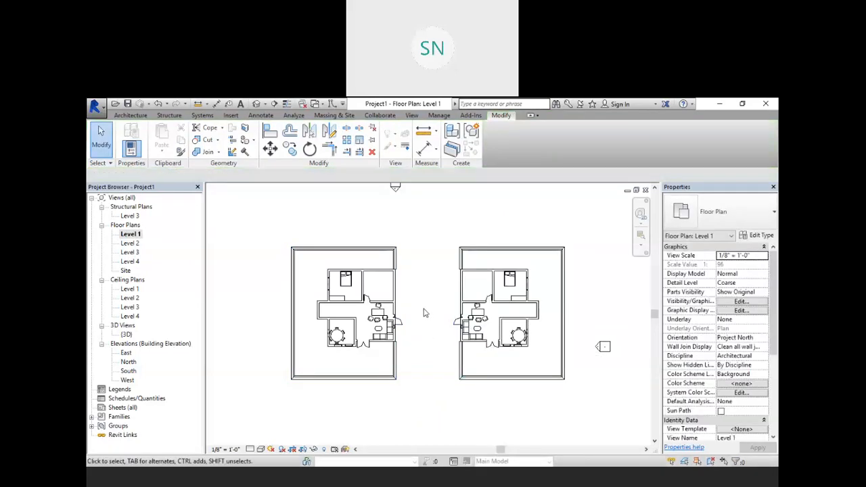
Examine the original house and its mirrored copy in the default 3D view
left_click(257, 105)
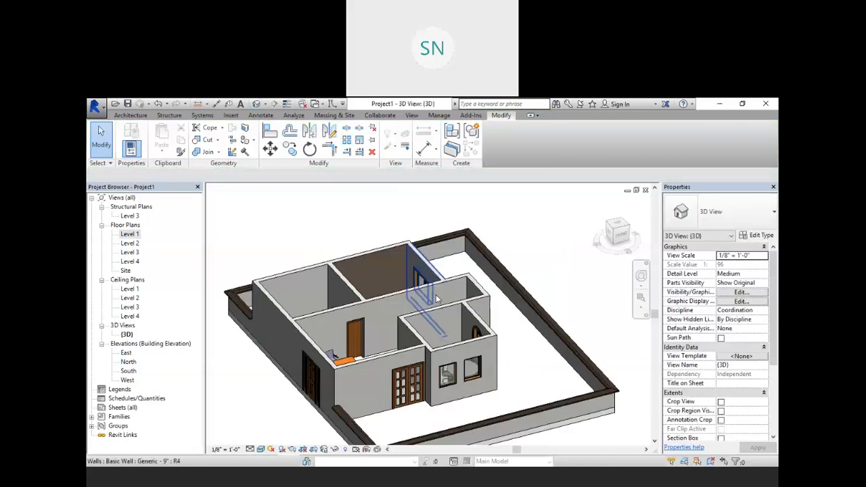
scroll(371, 303, "down", 2)
middle_click_drag(394, 274, 455, 322)
scroll(457, 321, "up", 3)
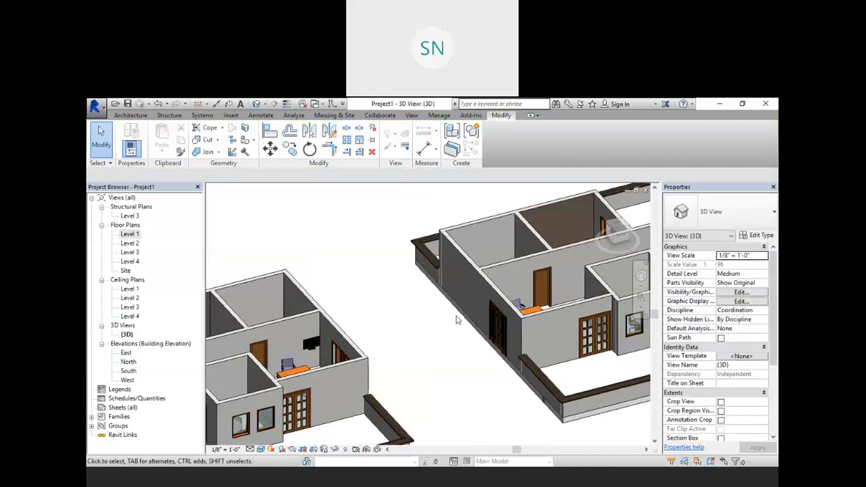
scroll(457, 321, "down", 4)
middle_click_drag(485, 367, 419, 348)
scroll(398, 312, "down", 1)
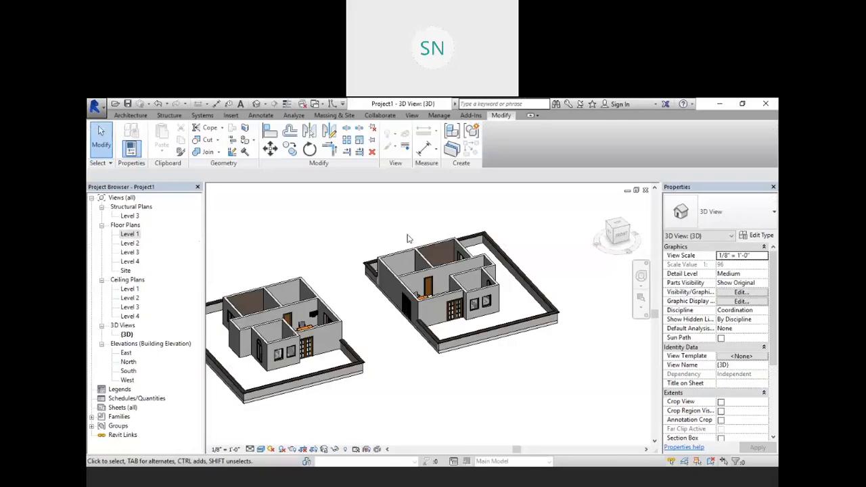
middle_click_drag(577, 274, 565, 288)
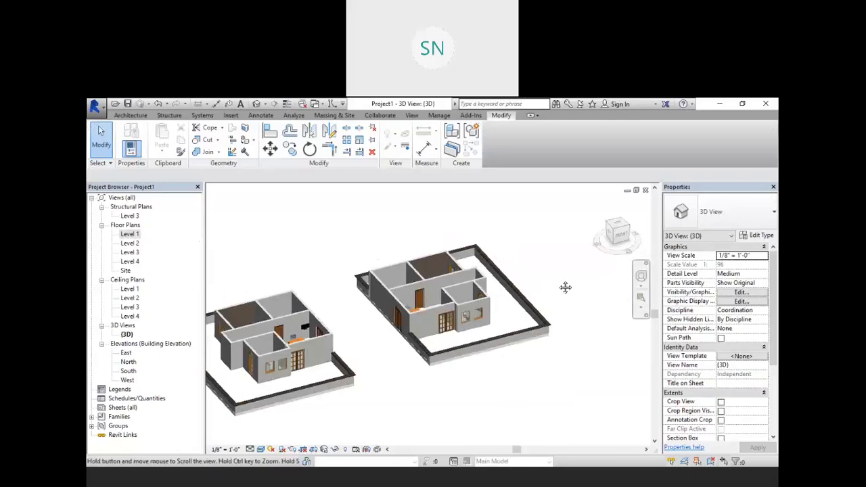
On the Level 1 floor plan, draw a horizontal Generic - 9" wall about 35'-6" long in the empty area east of the mirrored house
double_click(131, 234)
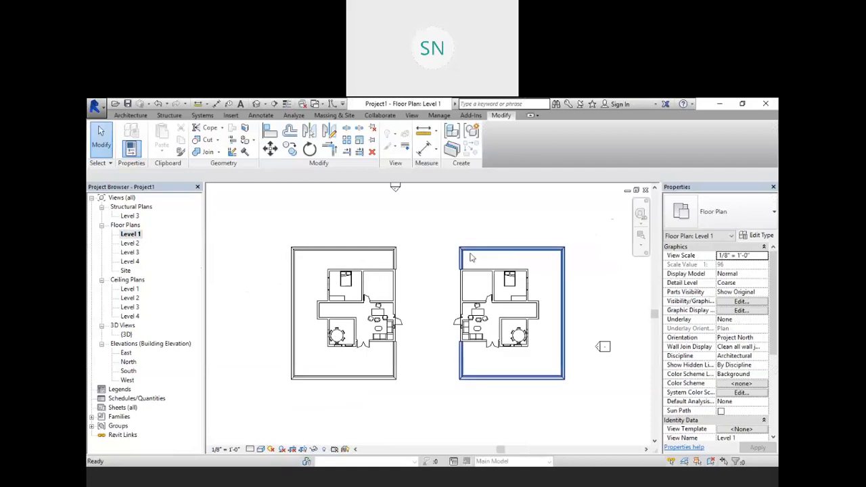
middle_click_drag(471, 258, 379, 274)
scroll(383, 278, "down", 3)
middle_click_drag(534, 314, 381, 320)
scroll(446, 318, "up", 1)
scroll(290, 277, "up", 2)
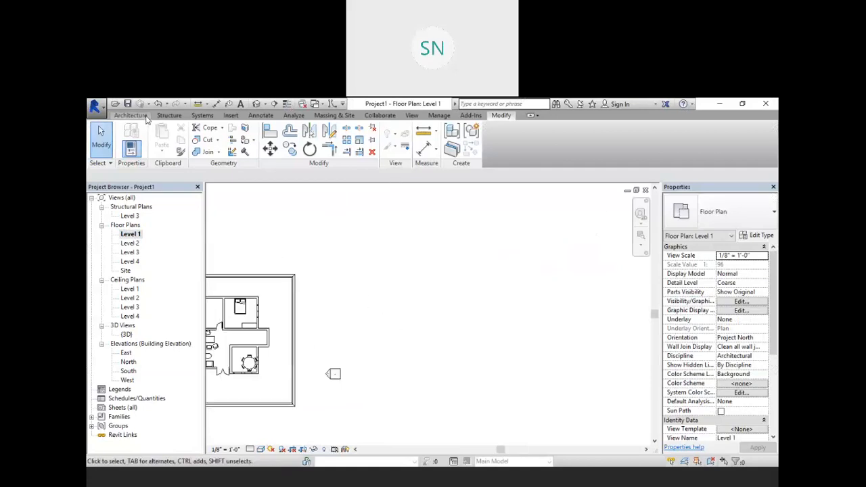
key("w")
key("a")
left_click(410, 313)
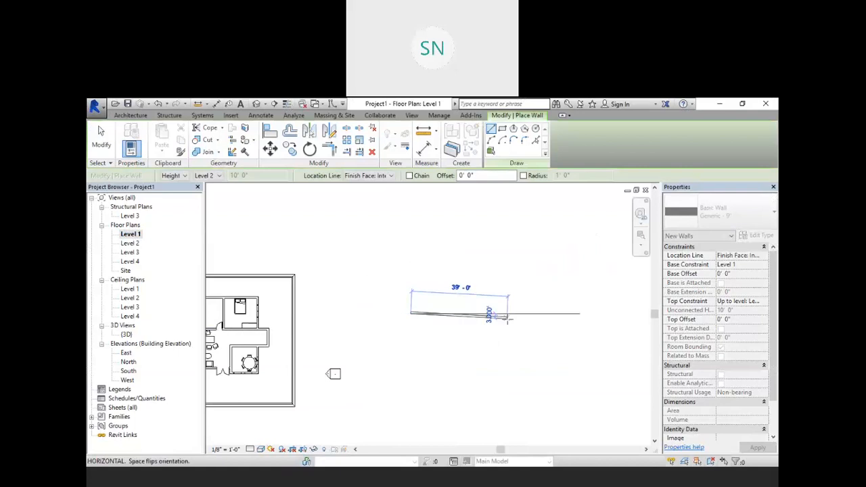
left_click(498, 314)
right_click(504, 271)
key("Escape")
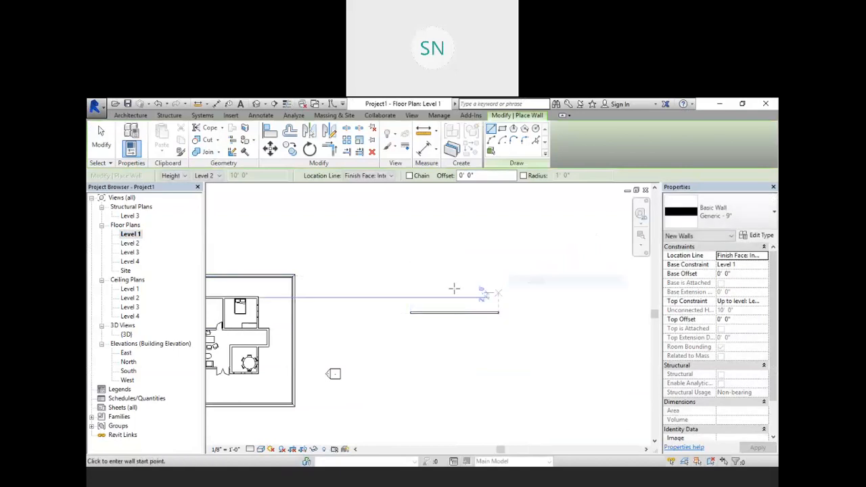
scroll(454, 287, "up", 2)
middle_click_drag(470, 255, 395, 244)
right_click(396, 234)
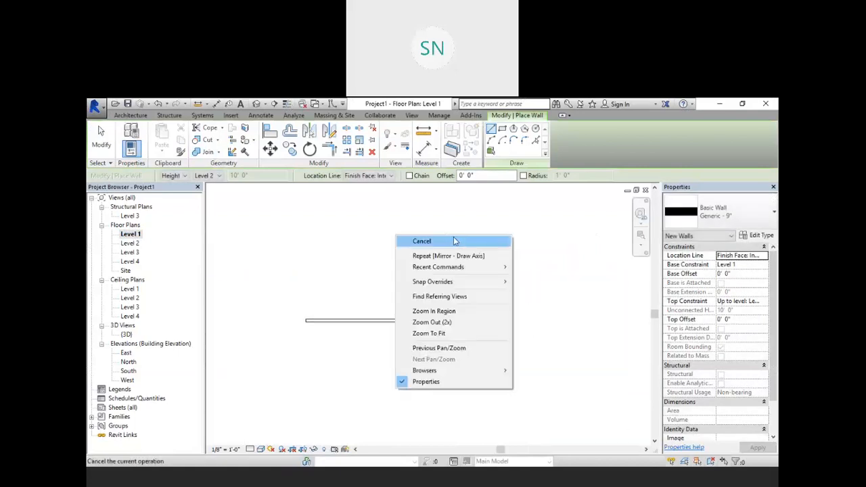
left_click(455, 242)
scroll(461, 235, "down", 2)
middle_click_drag(379, 274, 412, 345)
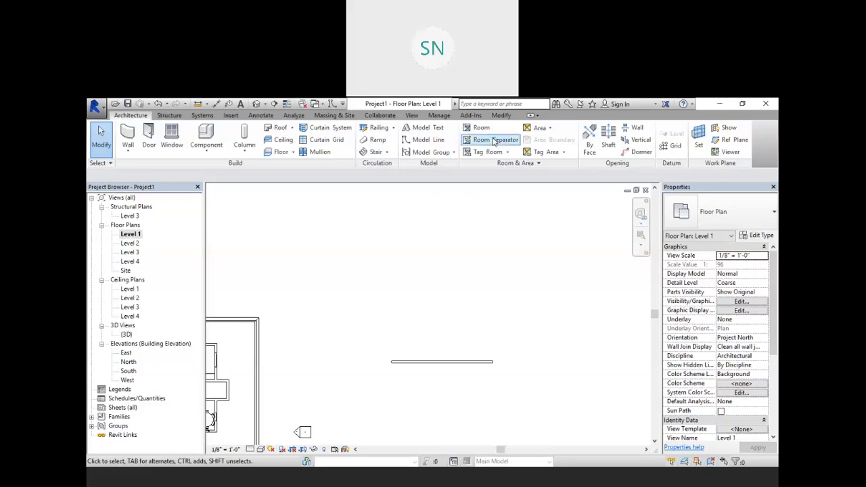
Create a linear array of the practice wall, grouped and associated, placing the 2nd member 10' to the north
left_click(502, 115)
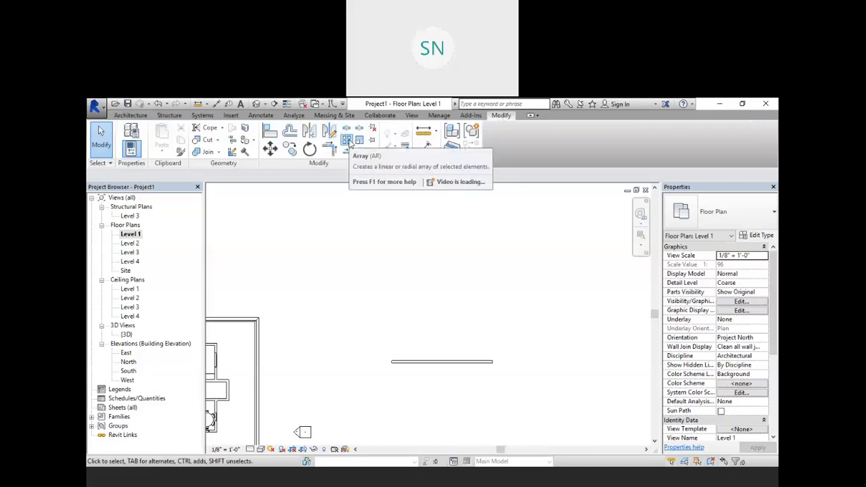
left_click_drag(464, 397, 334, 234)
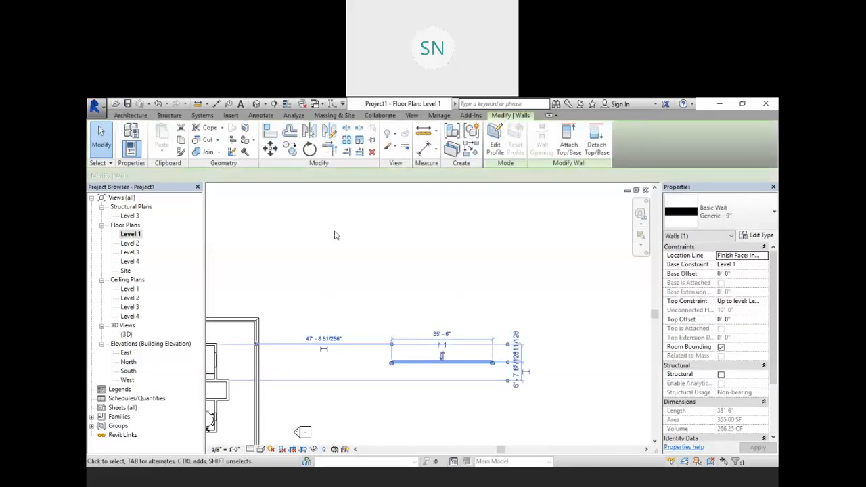
left_click(346, 145)
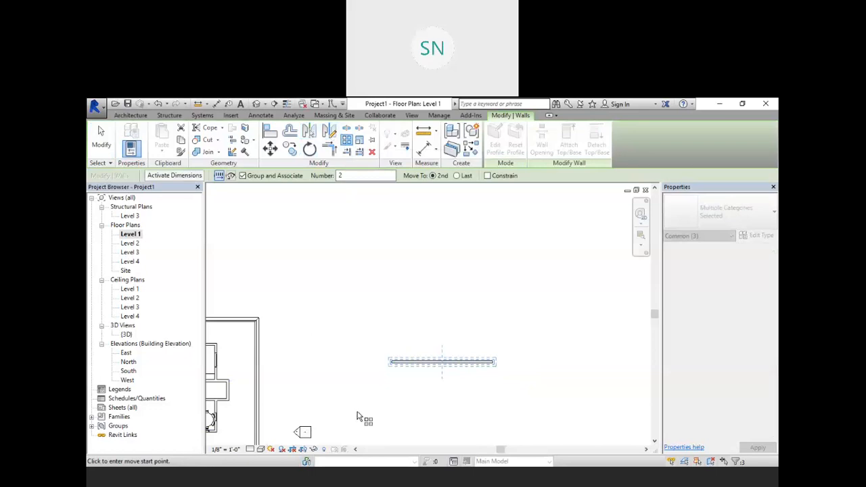
left_click(436, 351)
middle_click_drag(504, 388, 450, 374)
scroll(388, 319, "up", 1)
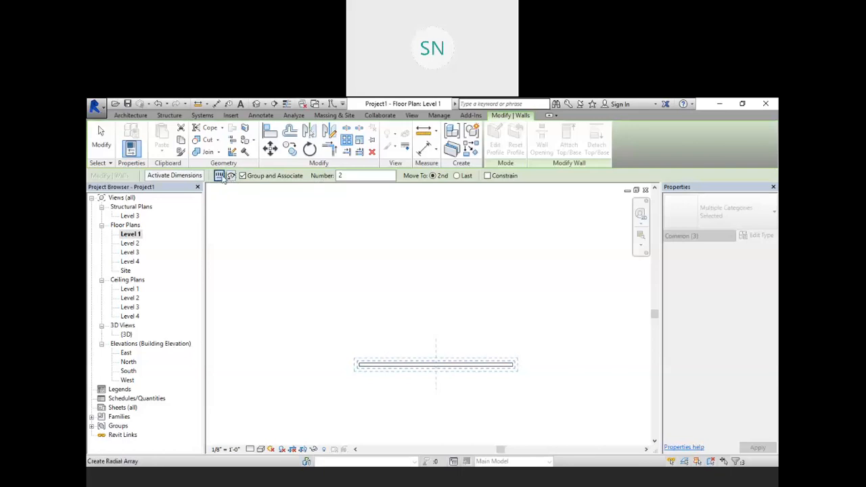
left_click(356, 174)
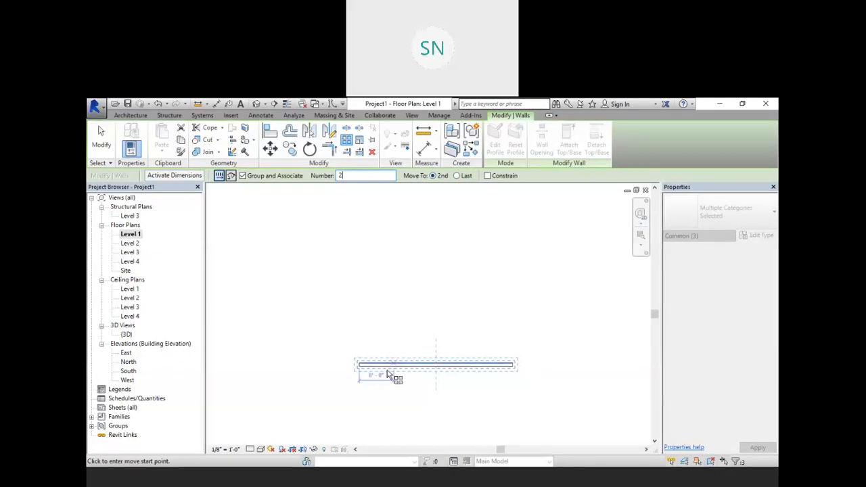
scroll(389, 373, "up", 4)
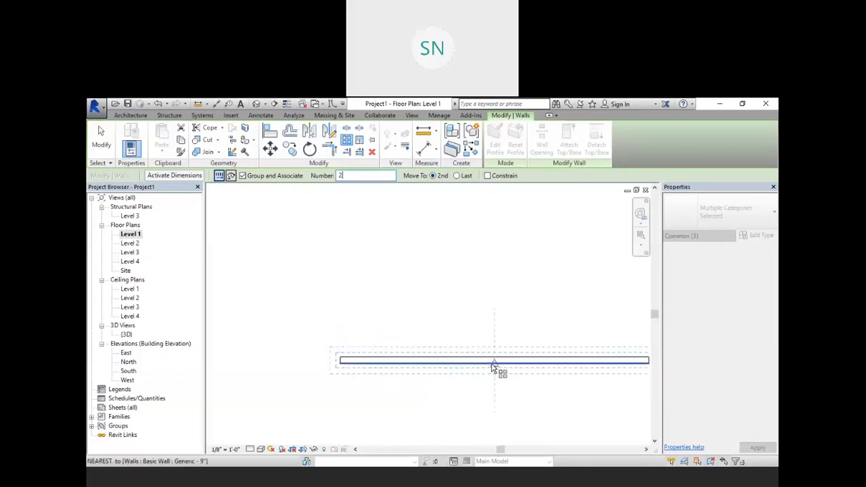
left_click(341, 360)
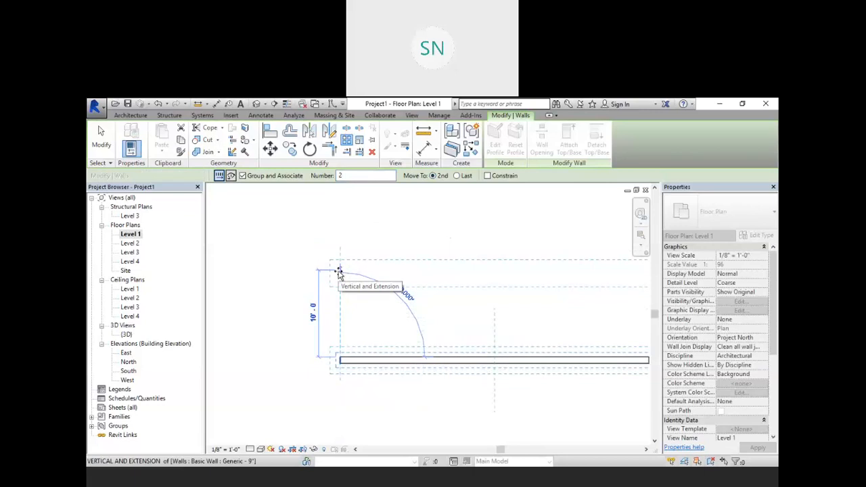
type("10")
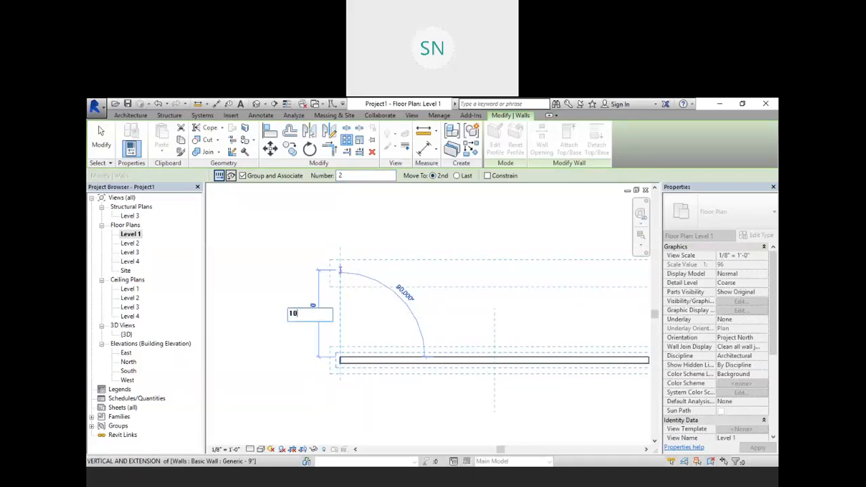
key("Return")
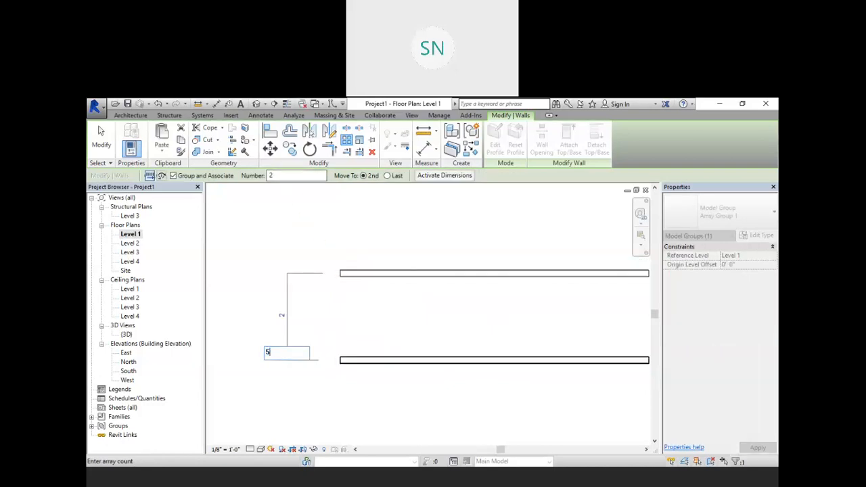
Set the wall array's count to 5 and clear the selection
key("Return")
scroll(393, 329, "down", 2)
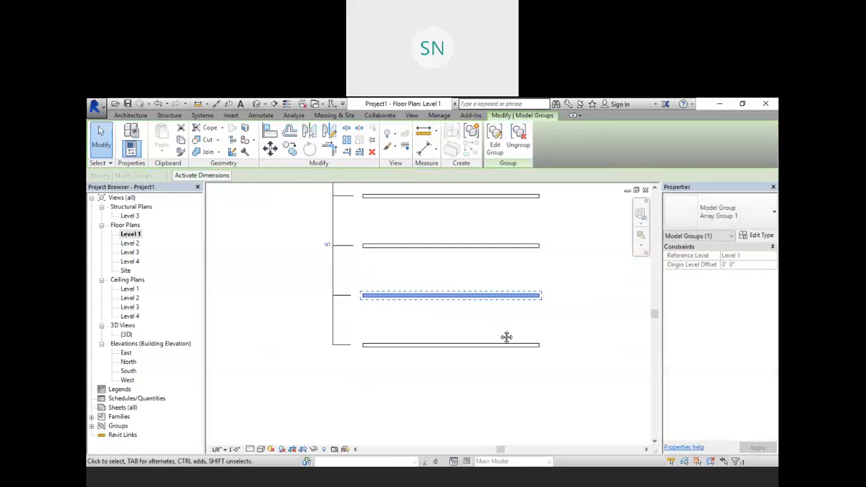
middle_click_drag(506, 336, 429, 414)
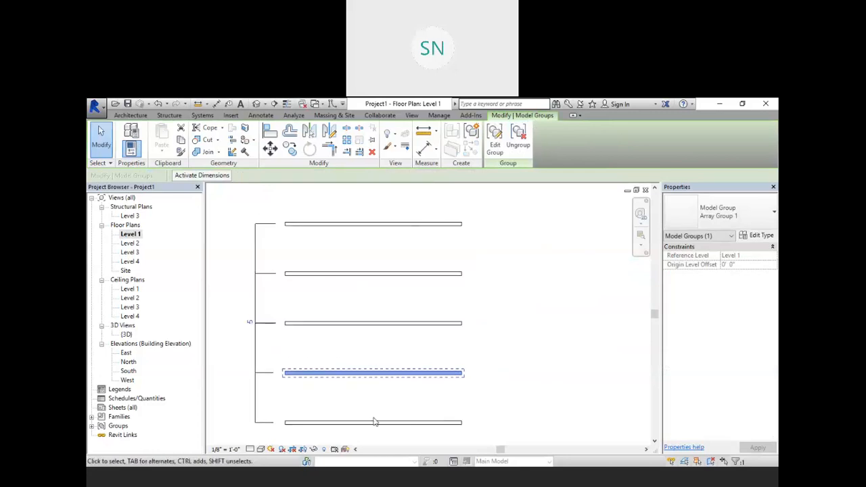
middle_click_drag(539, 385, 534, 345)
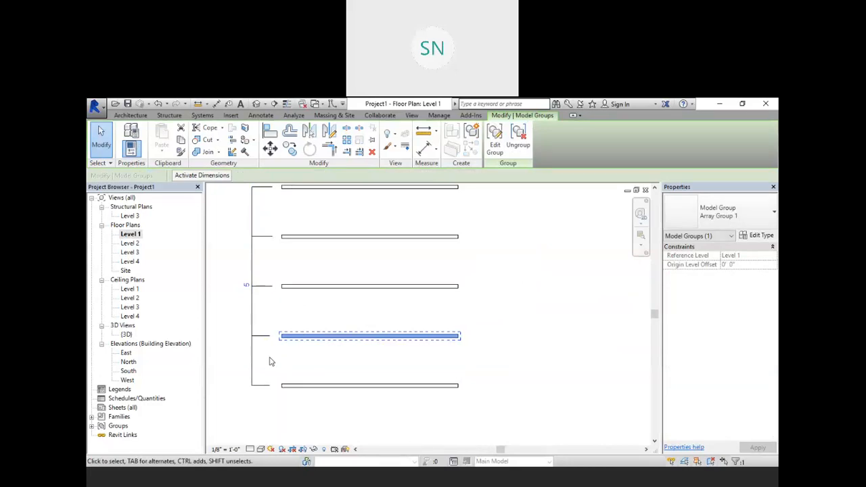
scroll(385, 367, "down", 3)
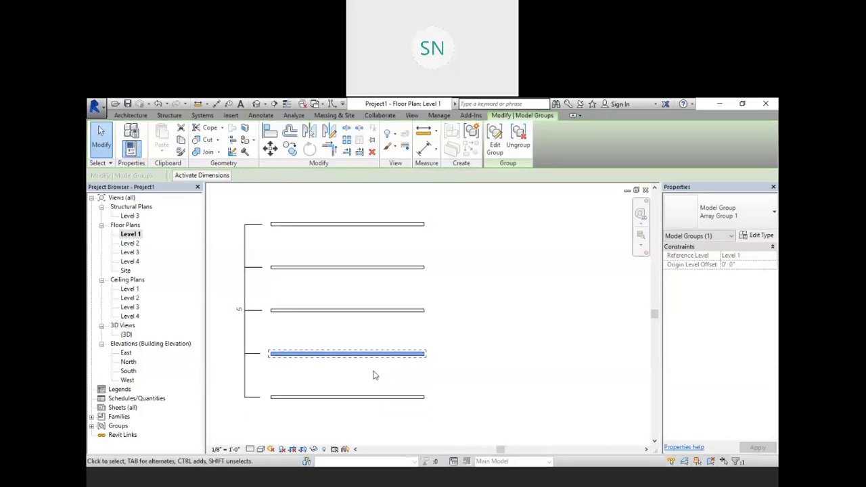
middle_click_drag(480, 389, 459, 388)
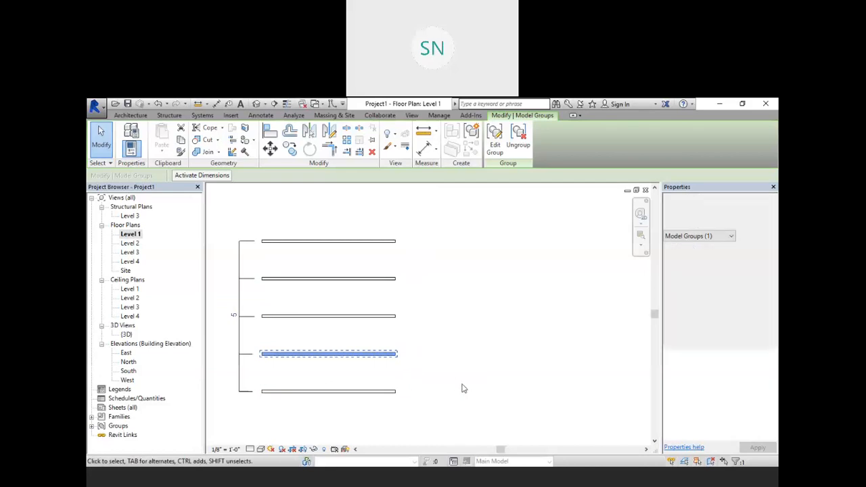
key("Escape")
Copy the southernmost wall of the array horizontally into the empty area to its east
left_click(390, 392)
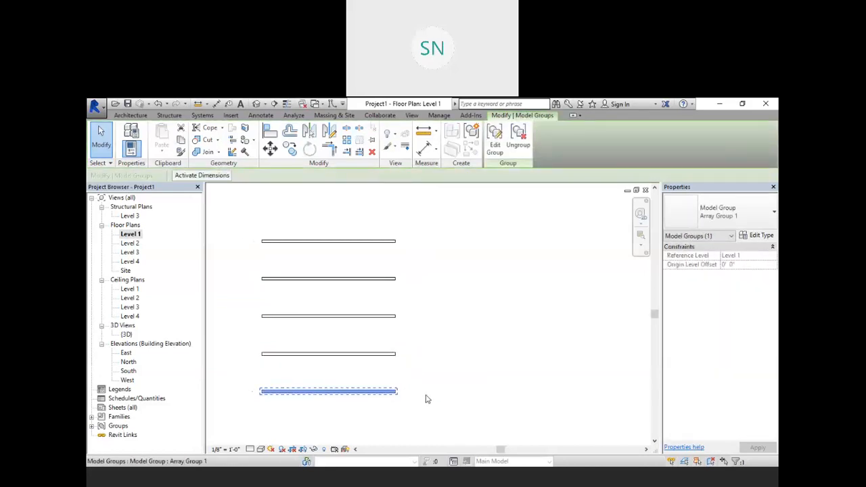
key("c")
key("o")
left_click(315, 394)
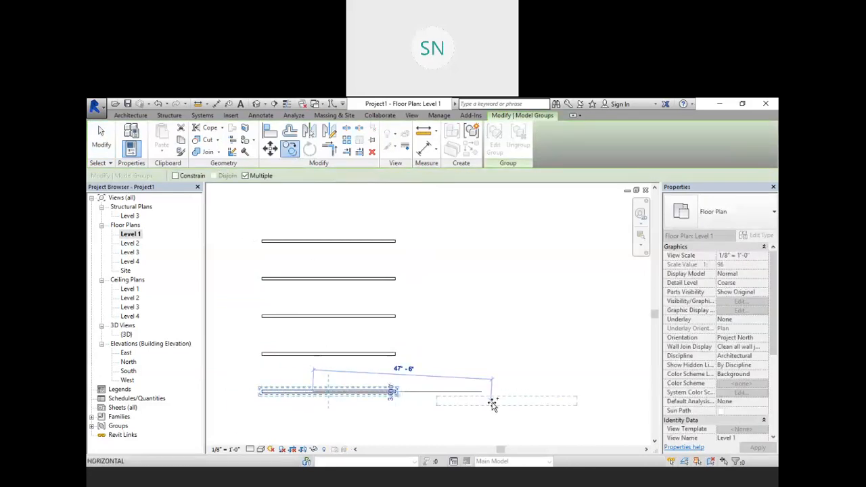
left_click(500, 394)
middle_click_drag(527, 387, 397, 392)
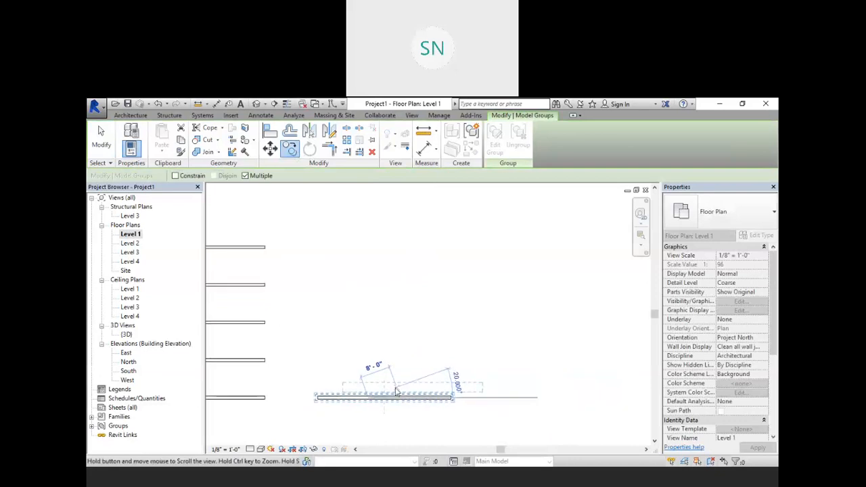
Place two more copies of the wall farther east along the same horizontal line and finish copying
left_click(556, 398)
middle_click_drag(518, 405, 306, 390)
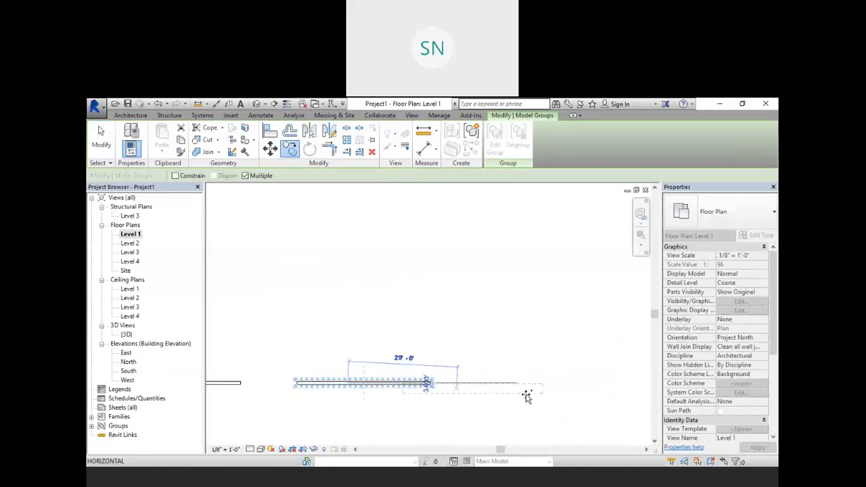
left_click(551, 384)
key("Escape")
key("Escape")
middle_click_drag(322, 342, 572, 360)
left_click(424, 403)
left_click(415, 380)
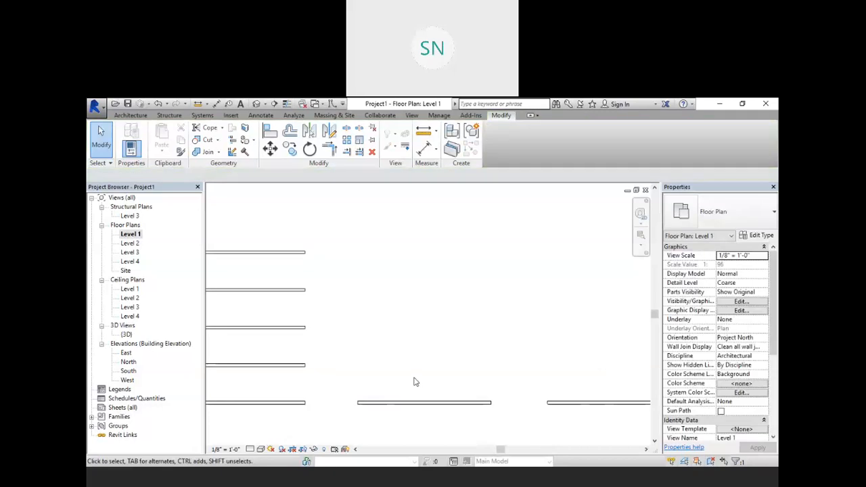
Create a grouped, associated linear array of the first wall copy east of the existing array, placing the last member 50' to the north
left_click(421, 403)
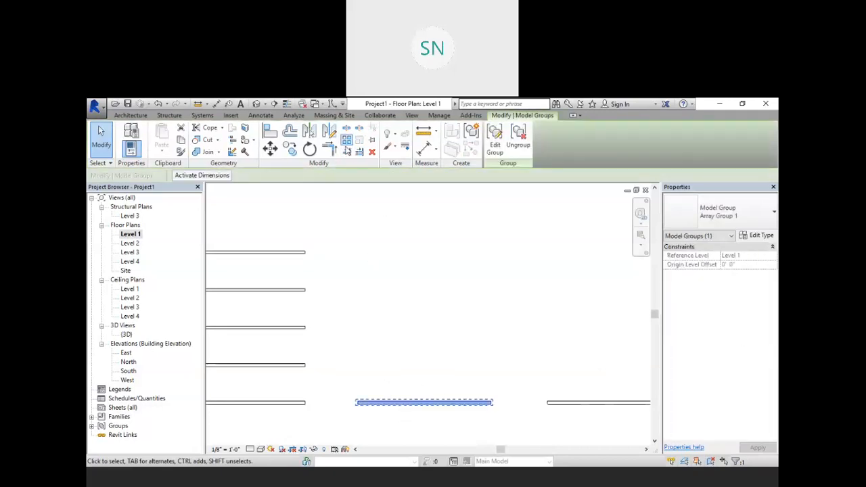
left_click(346, 140)
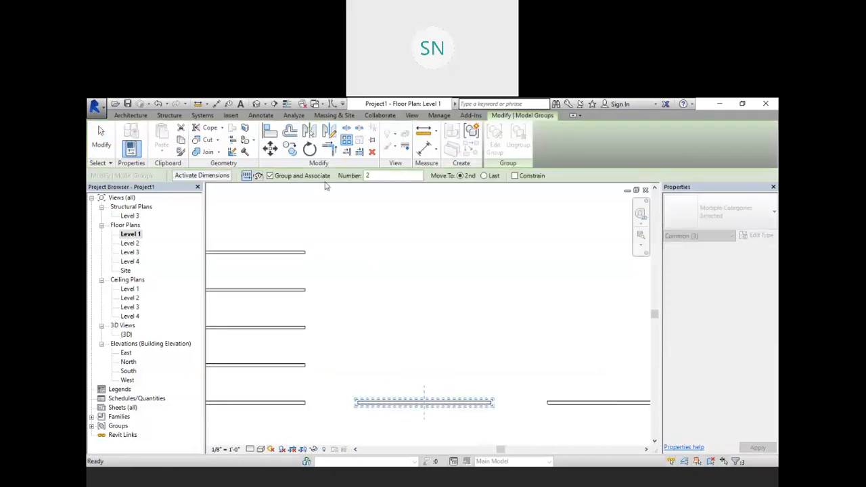
left_click(485, 175)
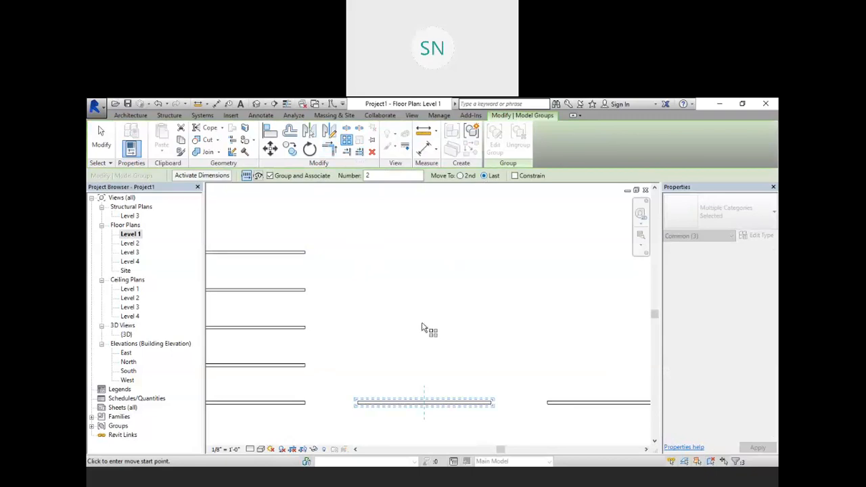
left_click(358, 403)
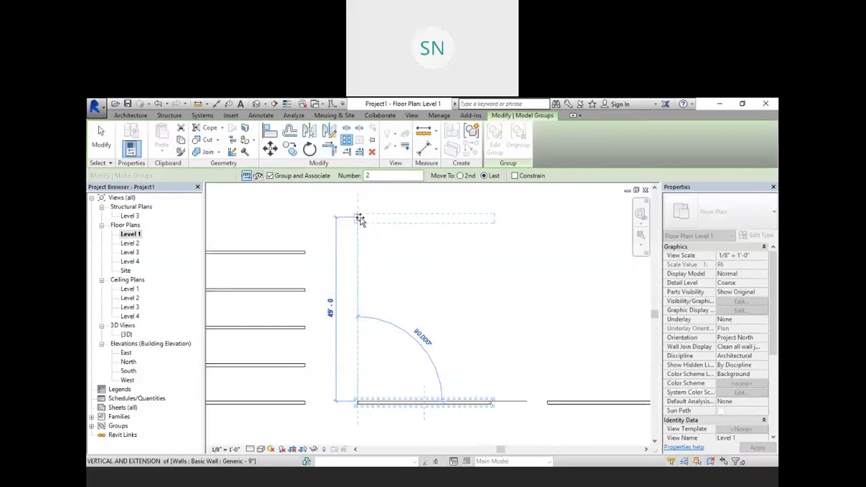
type("50'")
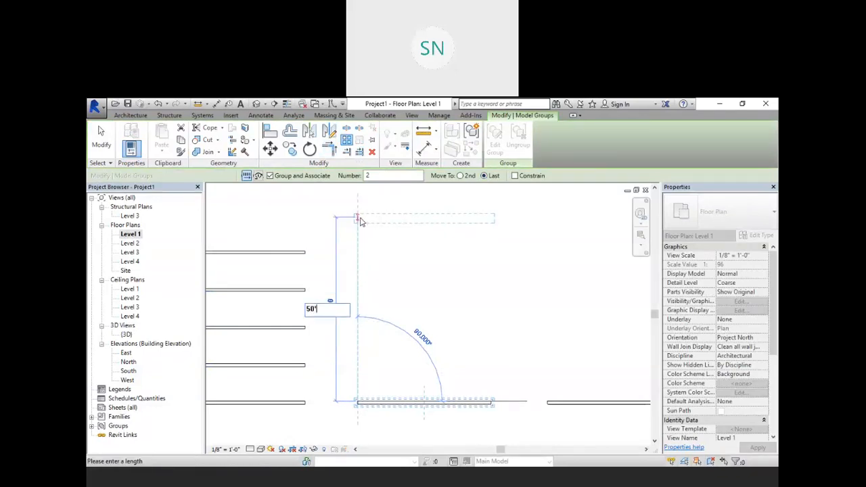
key("Return")
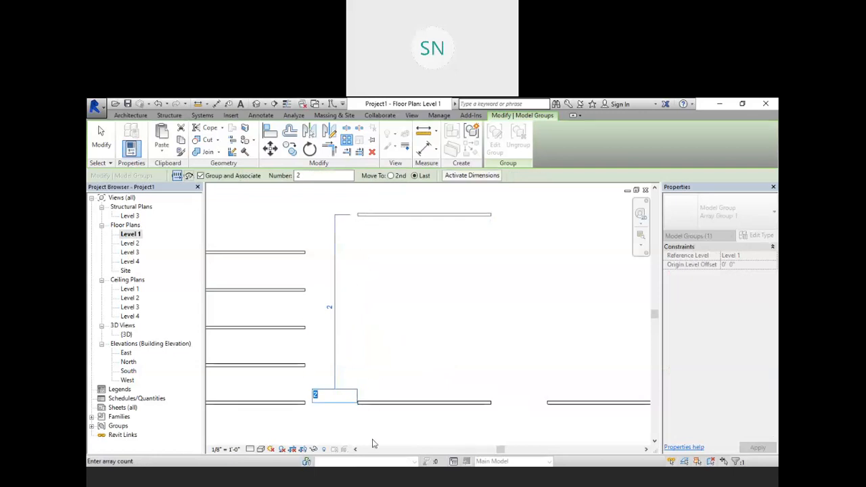
Set the new linear wall array's count to 5
left_click(414, 175)
type("5")
key("Return")
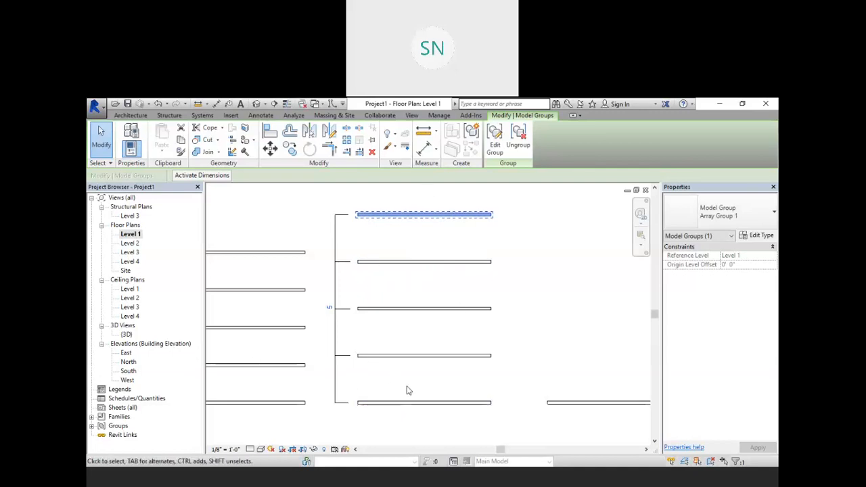
Move the nearest single wall copy east of the new array southward, out of line with the row, and clear the selection
middle_click_drag(268, 321, 407, 306)
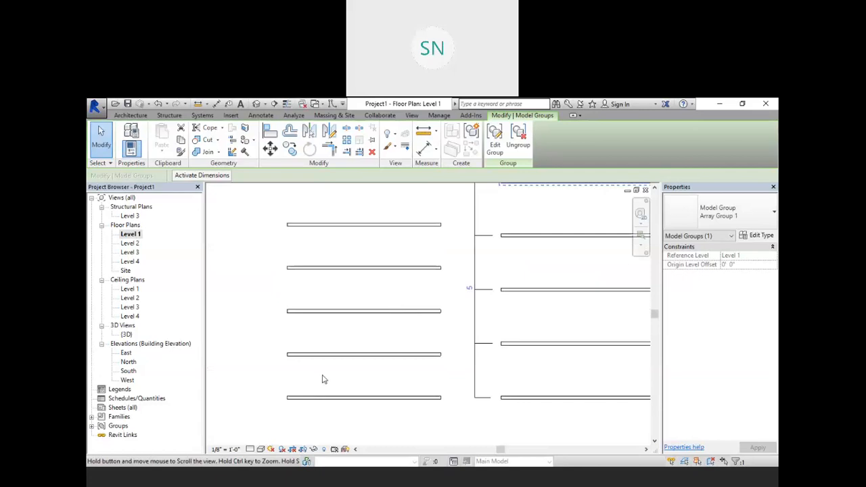
middle_click_drag(446, 382, 303, 410)
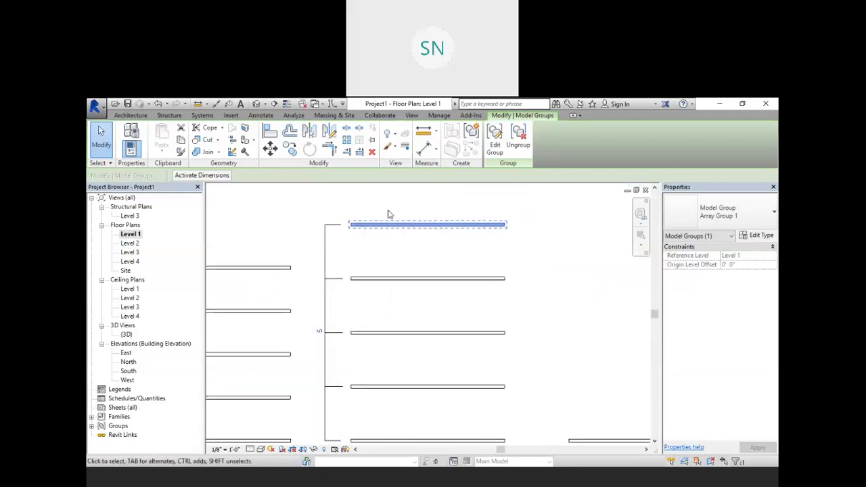
scroll(388, 215, "down", 2)
middle_click_drag(569, 300, 388, 302)
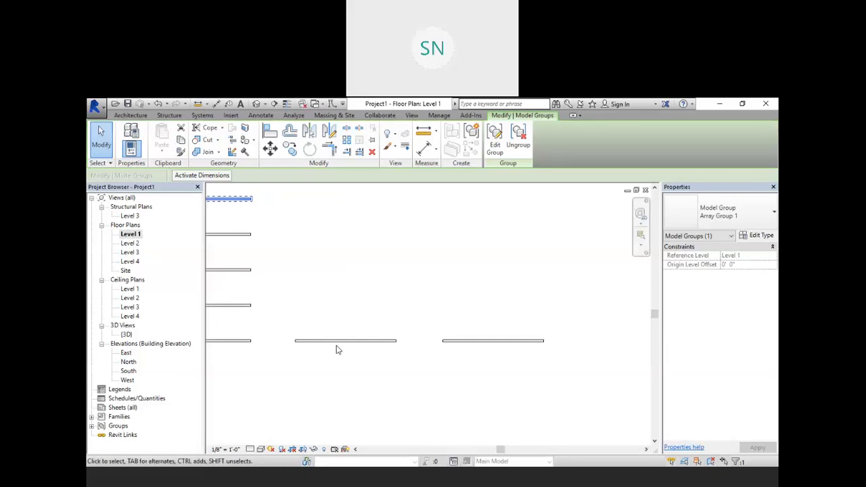
left_click(374, 341)
left_click_drag(374, 341, 357, 404)
left_click(412, 347)
middle_click_drag(461, 388, 463, 433)
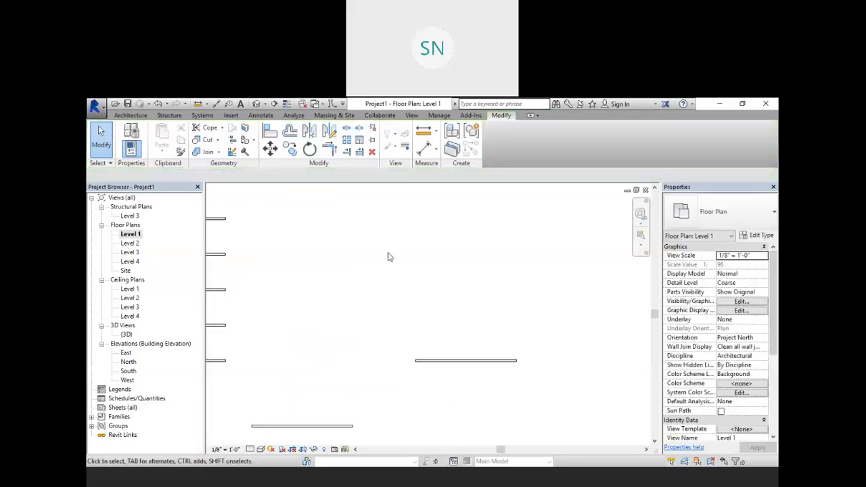
Start a grouped radial array of the easternmost wall with Move To set to Last, and place its center of rotation at the wall's northwest corner
left_click(448, 360)
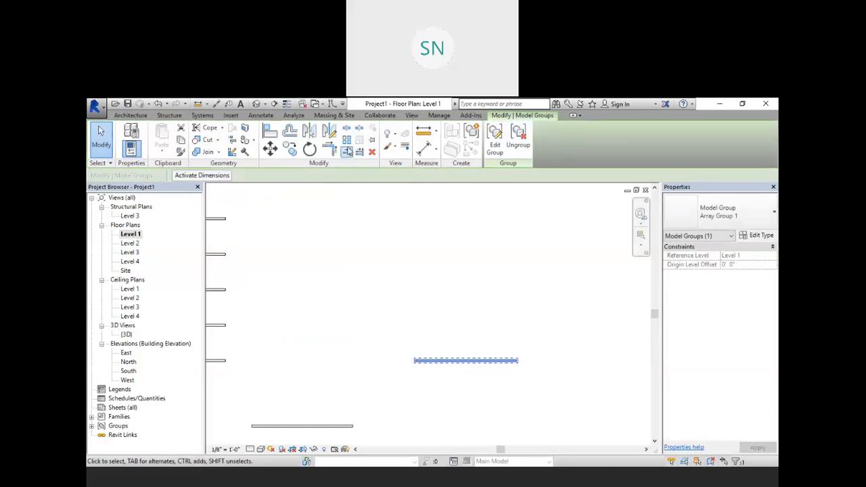
left_click(346, 141)
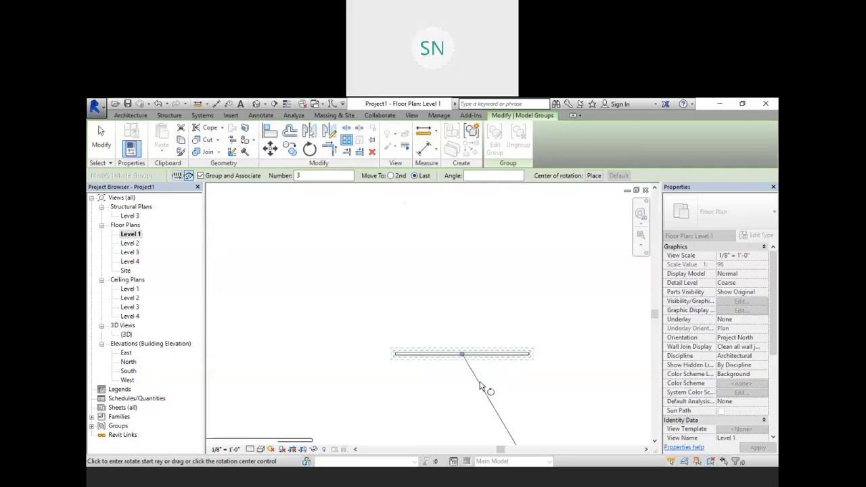
scroll(474, 371, "up", 3)
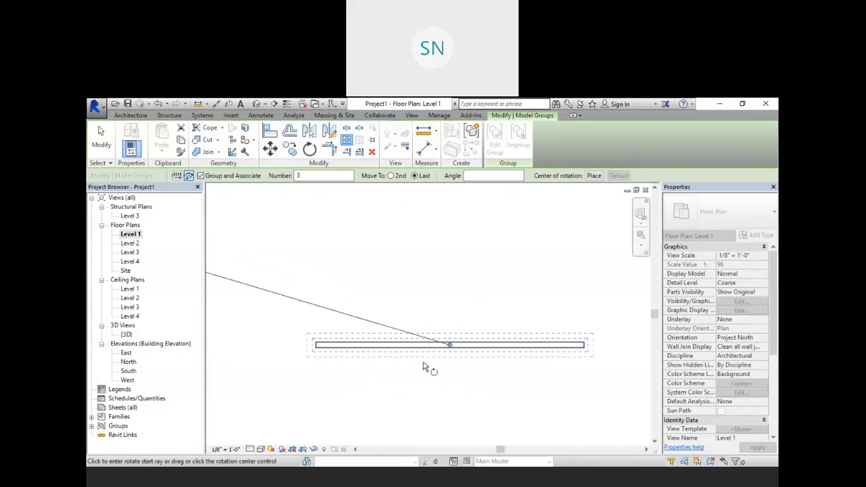
scroll(418, 374, "down", 1)
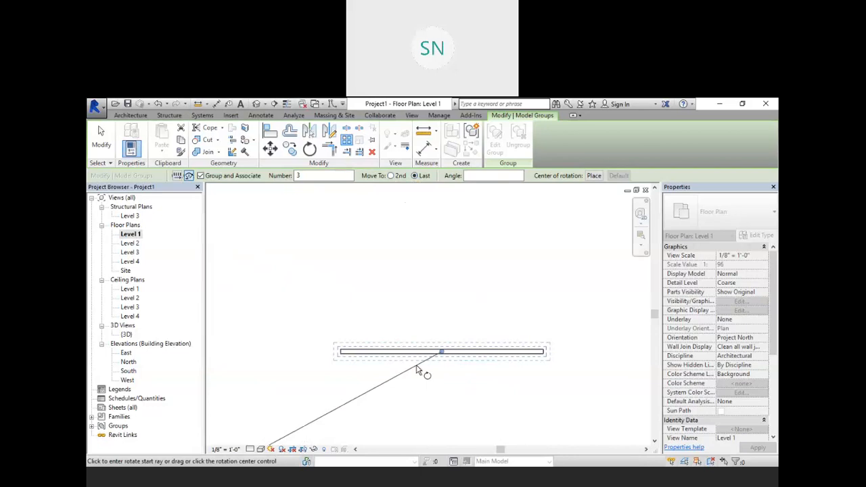
scroll(453, 335, "down", 1)
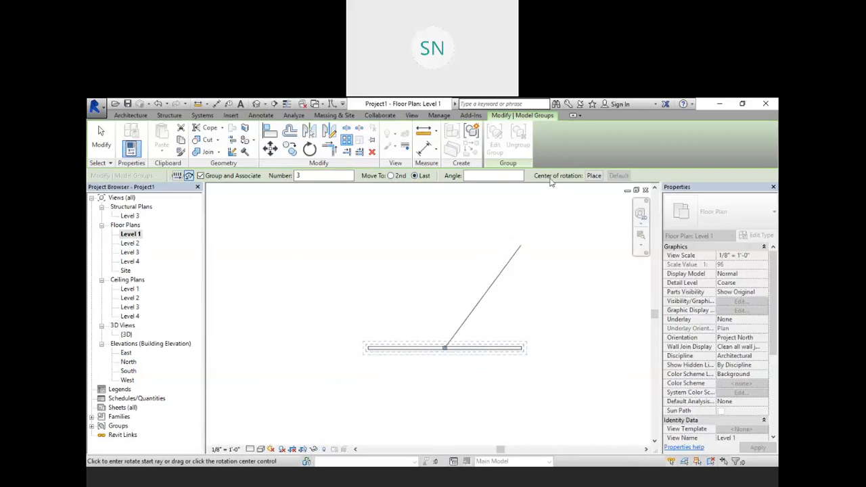
left_click(593, 176)
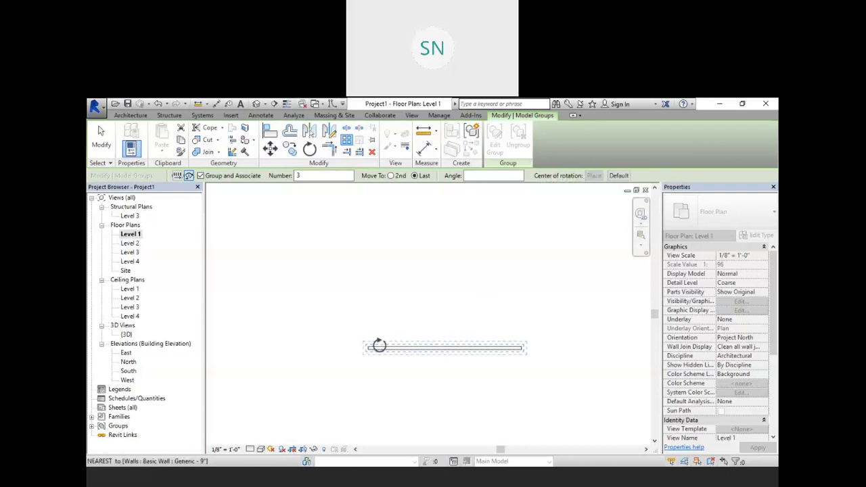
scroll(367, 349, "up", 3)
scroll(368, 345, "up", 3)
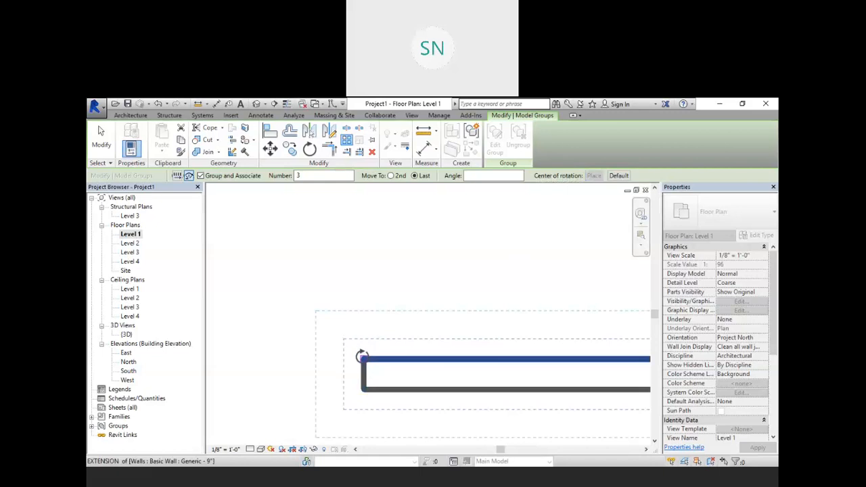
left_click(364, 358)
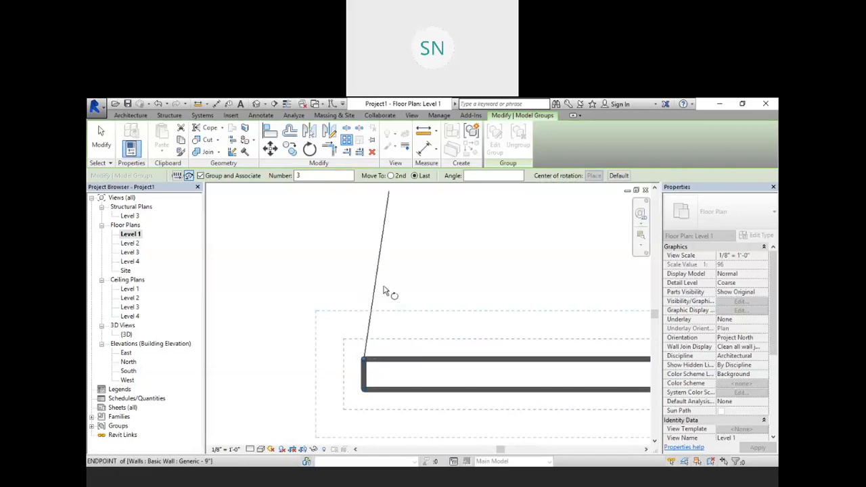
scroll(383, 291, "down", 5)
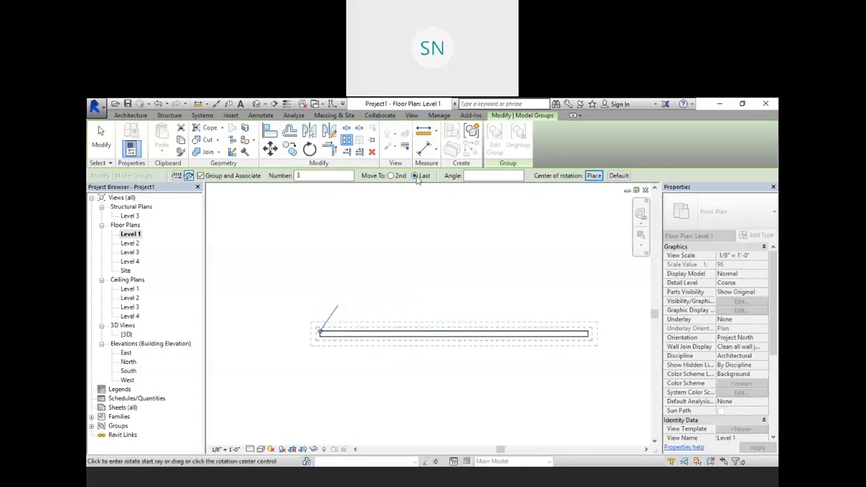
Sweep the radial array counterclockwise by half a turn to the west, set its count to 6, and clear the selection
left_click(602, 325)
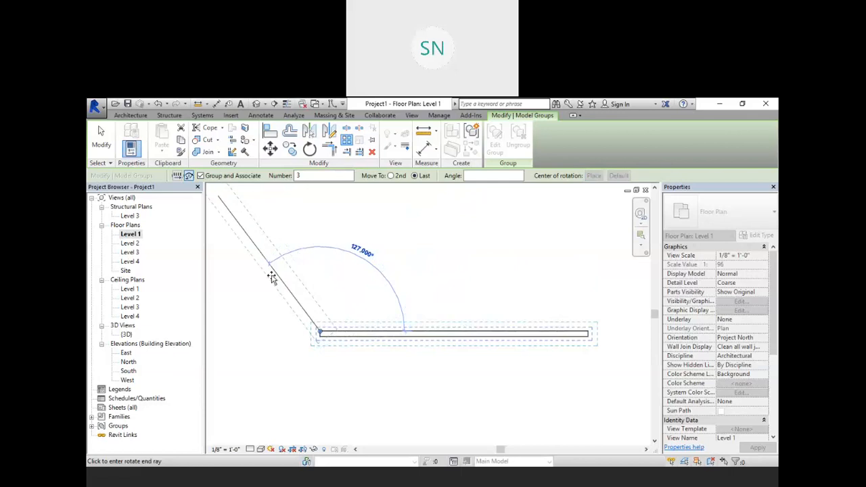
left_click(251, 334)
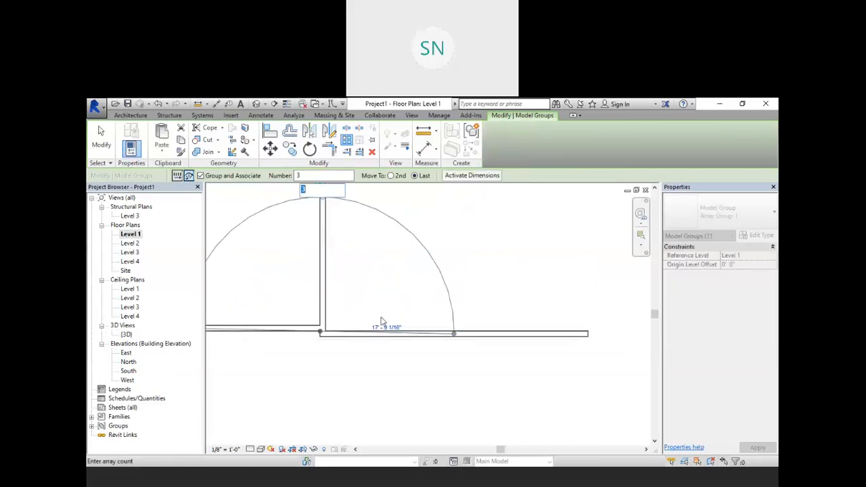
middle_click_drag(381, 322, 465, 338)
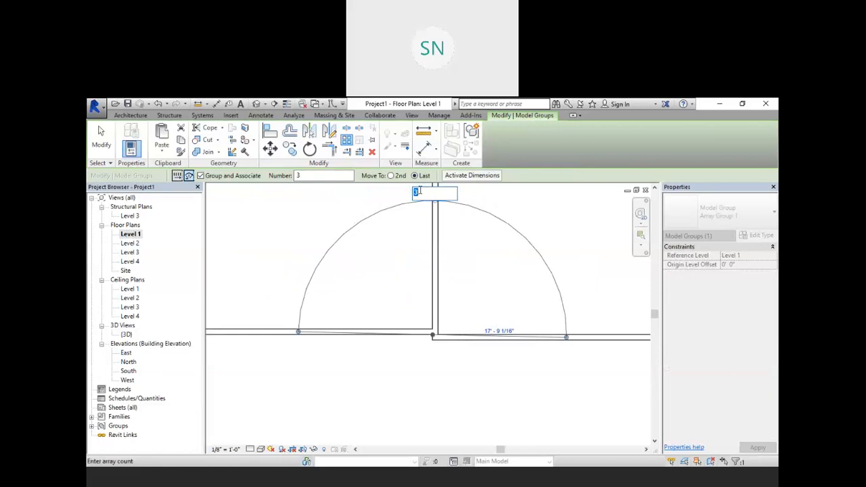
key("Return")
scroll(453, 269, "down", 3)
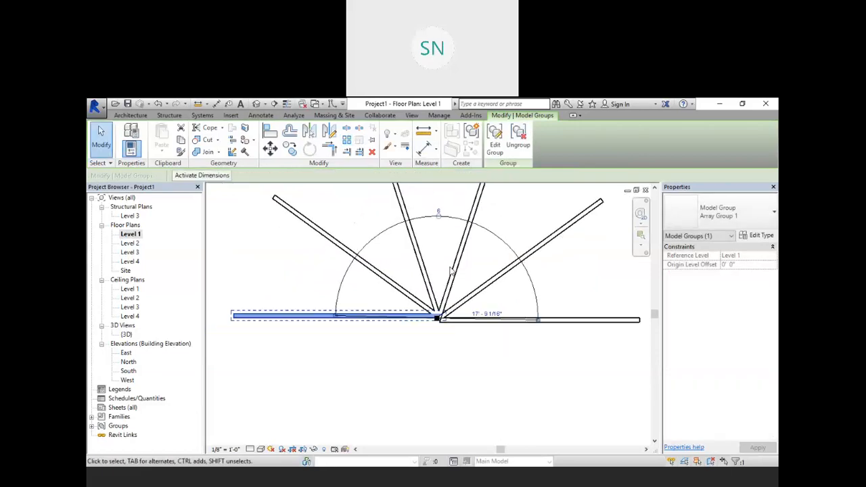
middle_click_drag(509, 346, 472, 389)
left_click(477, 368)
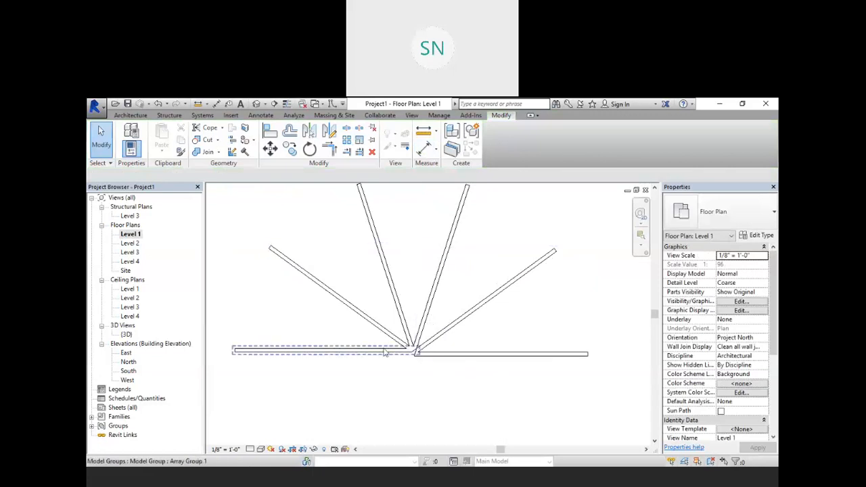
scroll(412, 348, "down", 2)
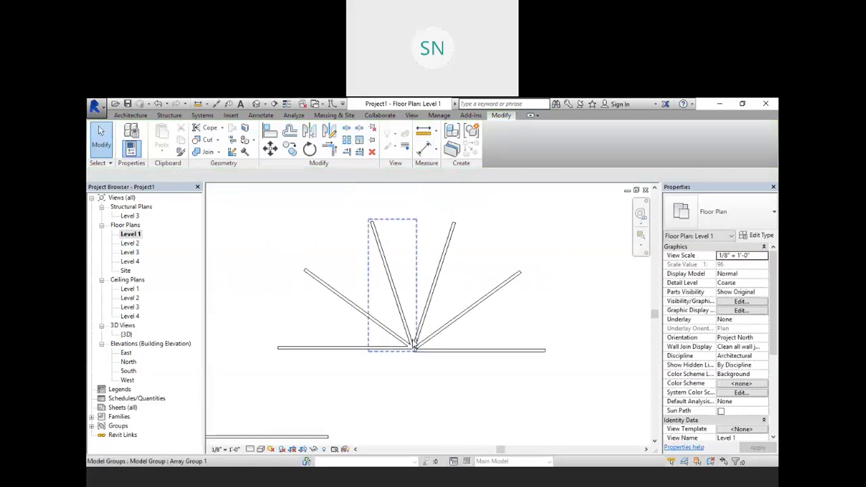
scroll(355, 384, "down", 3)
middle_click_drag(436, 399, 539, 357)
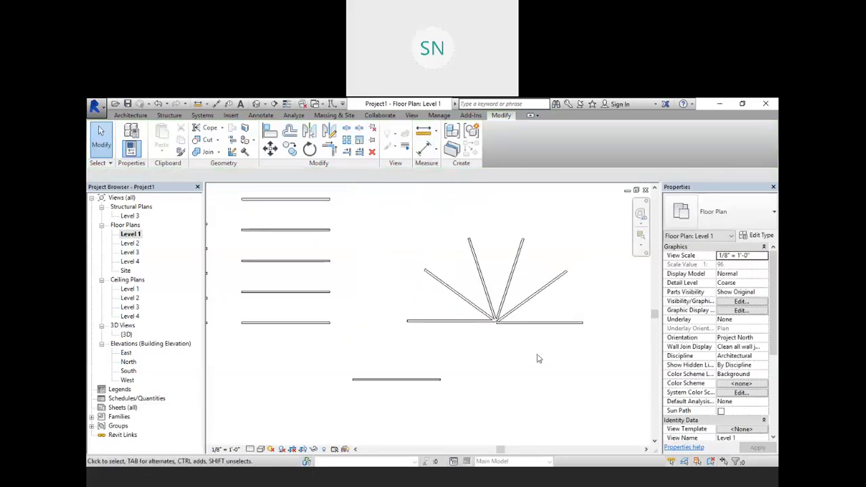
middle_click_drag(456, 369, 540, 366)
scroll(558, 343, "down", 2)
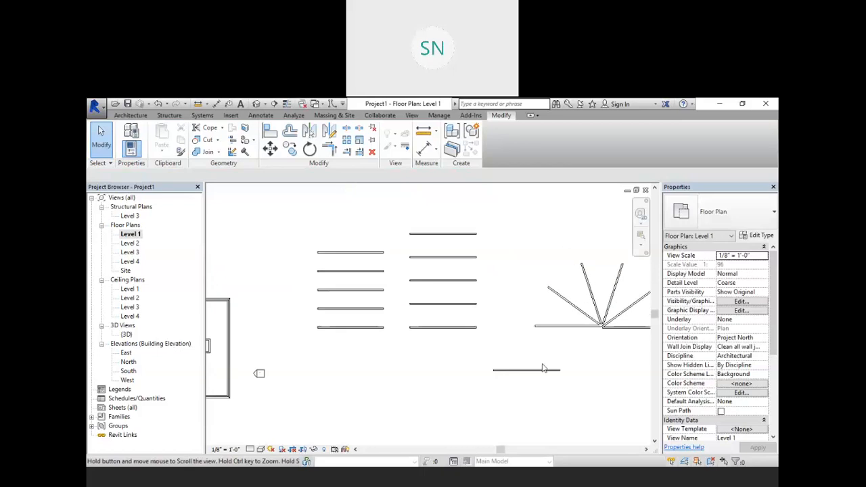
scroll(560, 389, "up", 5)
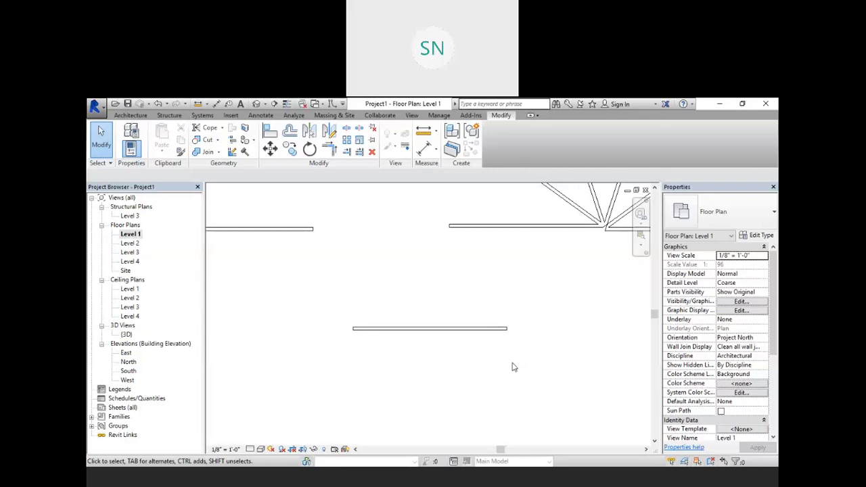
scroll(512, 367, "up", 2)
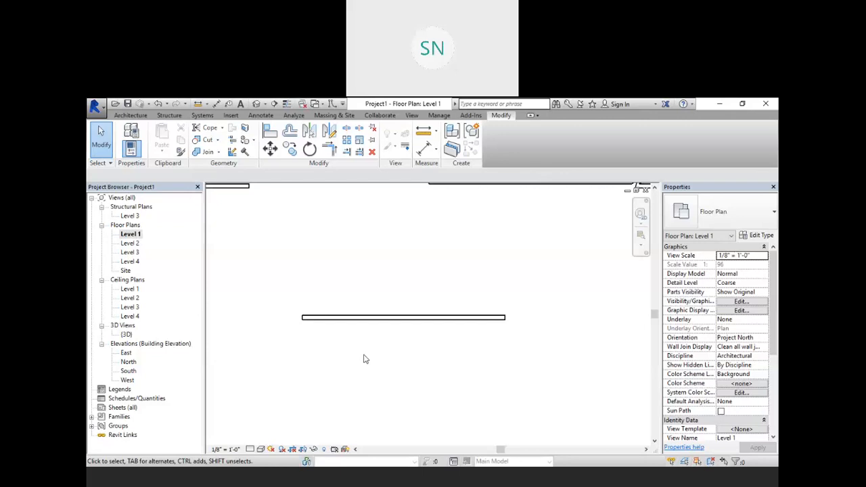
mouse_move(393, 368)
middle_mouse_down()
mouse_move(410, 376)
mouse_move(388, 362)
middle_mouse_up()
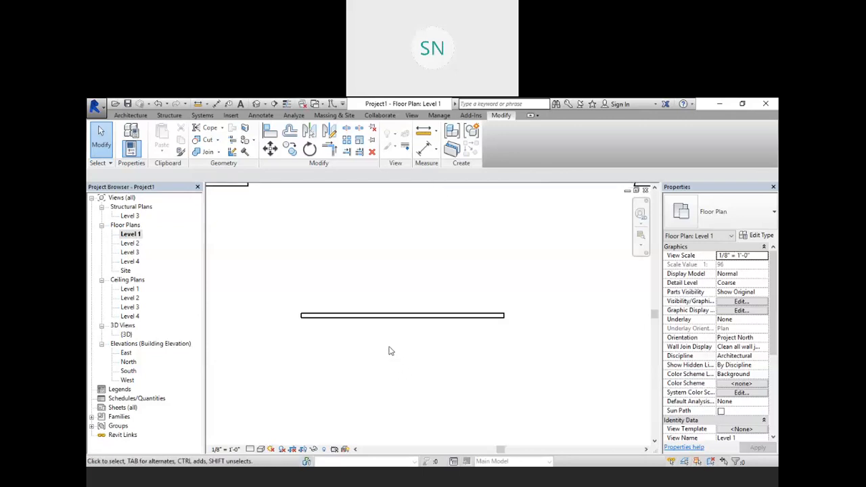
left_click(454, 316)
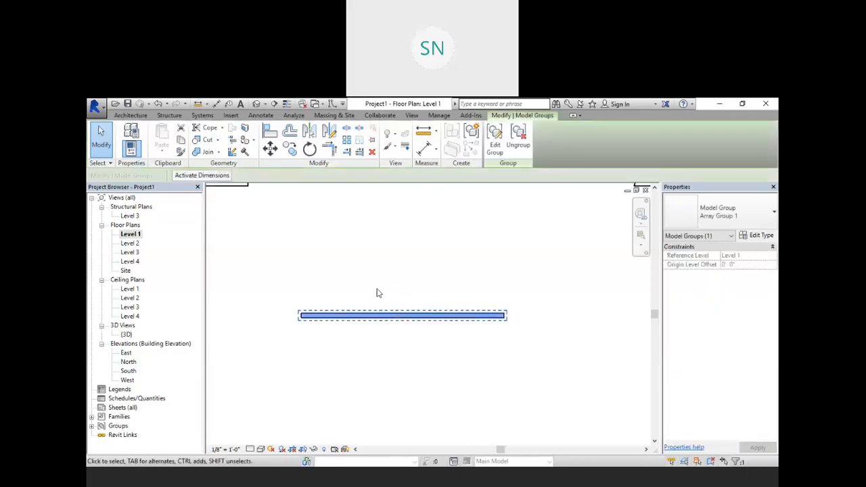
scroll(382, 296, "down", 3)
left_click(411, 293)
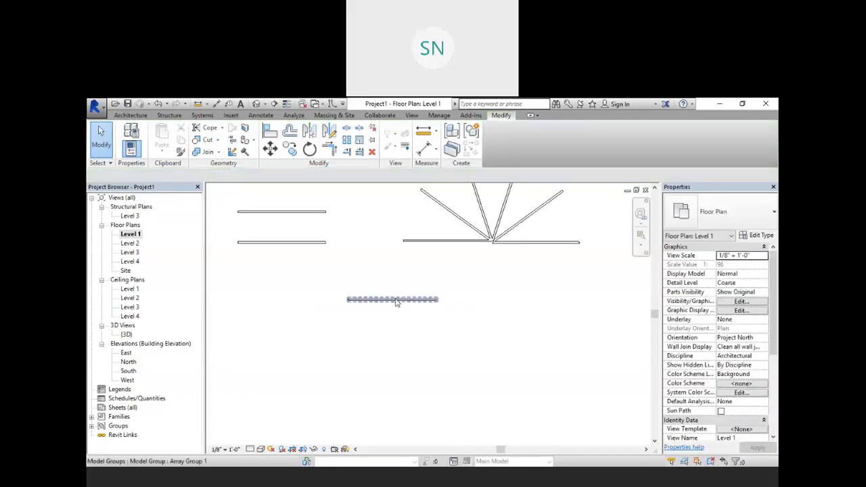
left_click(397, 302)
left_click(406, 344)
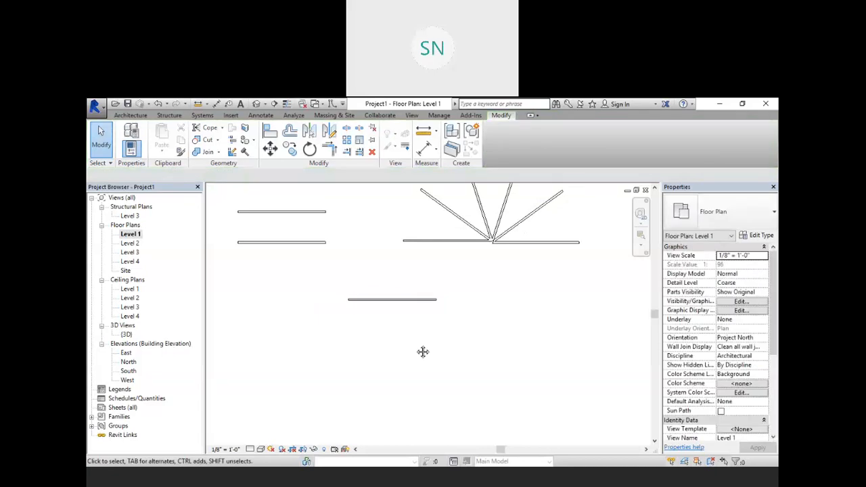
Delete all the practice walls, including both linear arrays, the radial array and the single wall group below them
scroll(422, 352, "down", 2)
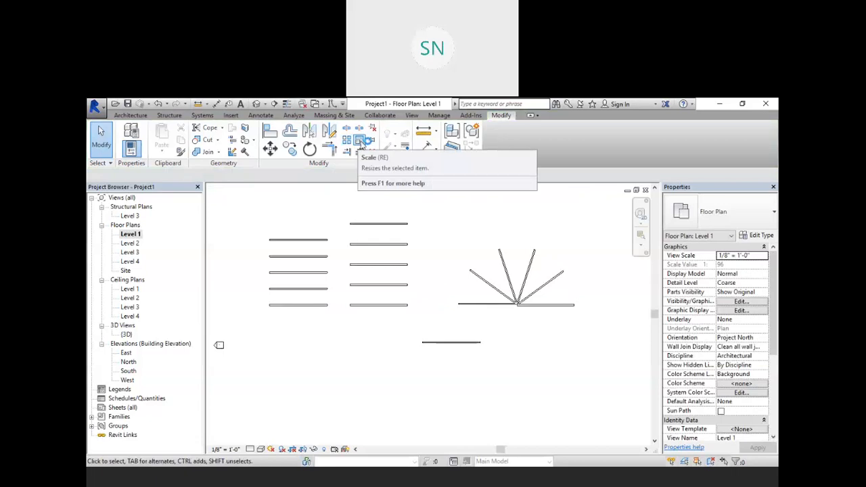
left_click_drag(539, 376, 277, 214)
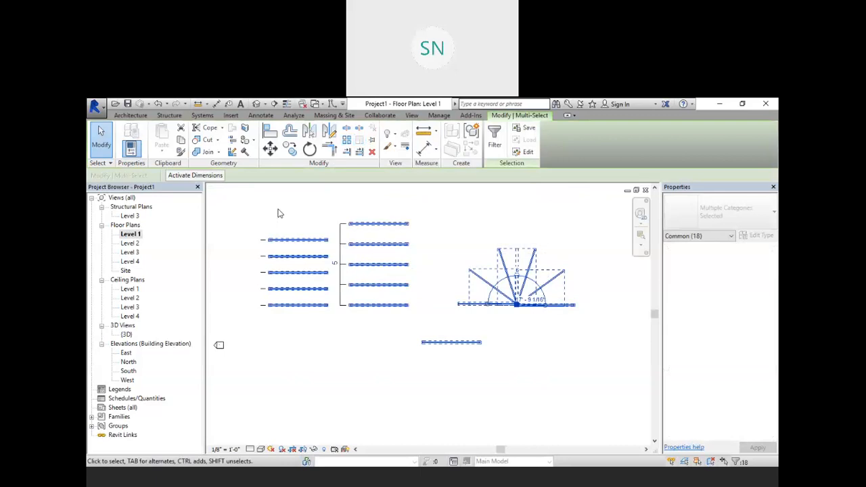
key("Delete")
Draw a 20' horizontal wall in the empty area to the right of the house plans on Level 1
middle_click_drag(315, 290, 451, 263)
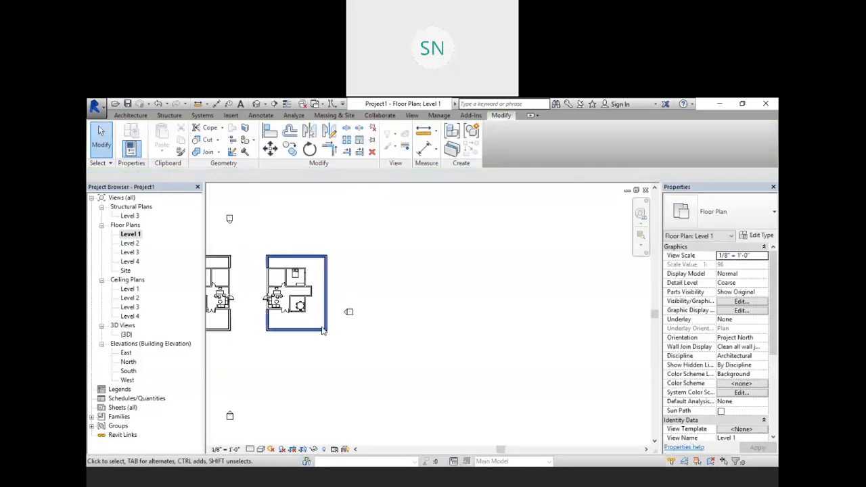
middle_click_drag(361, 312, 420, 343)
scroll(419, 344, "up", 2)
middle_click_drag(408, 219, 215, 224)
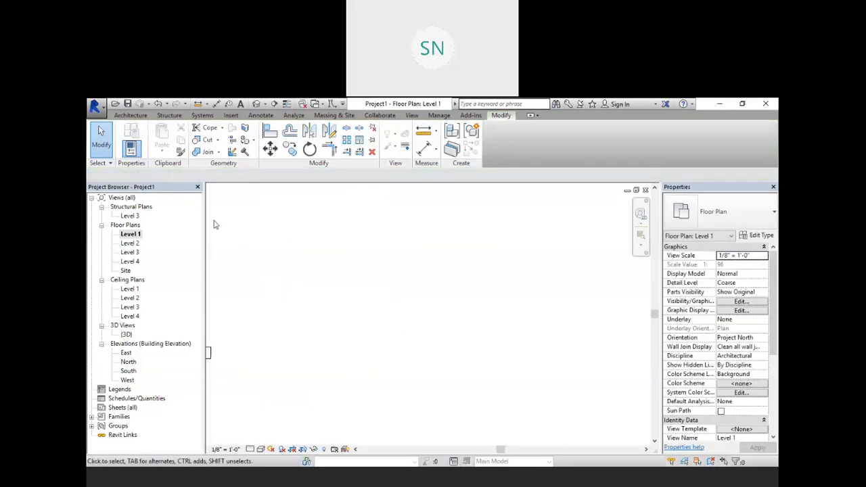
left_click(130, 115)
left_click(131, 139)
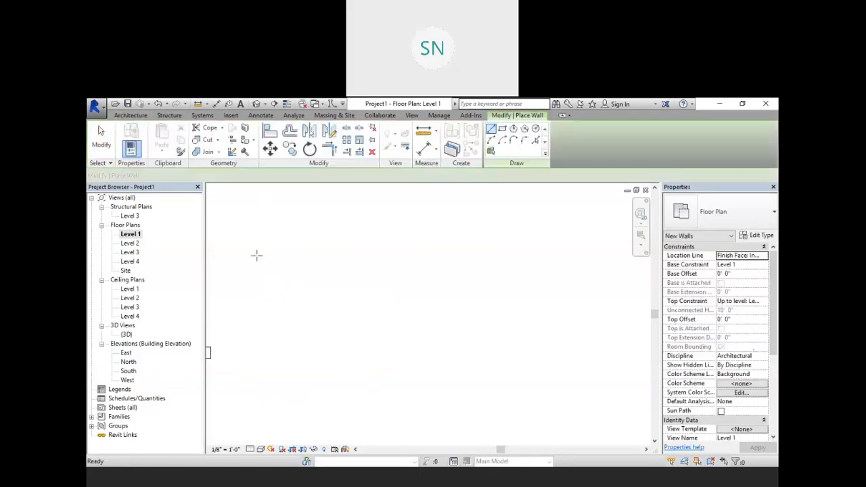
left_click(279, 306)
type("20")
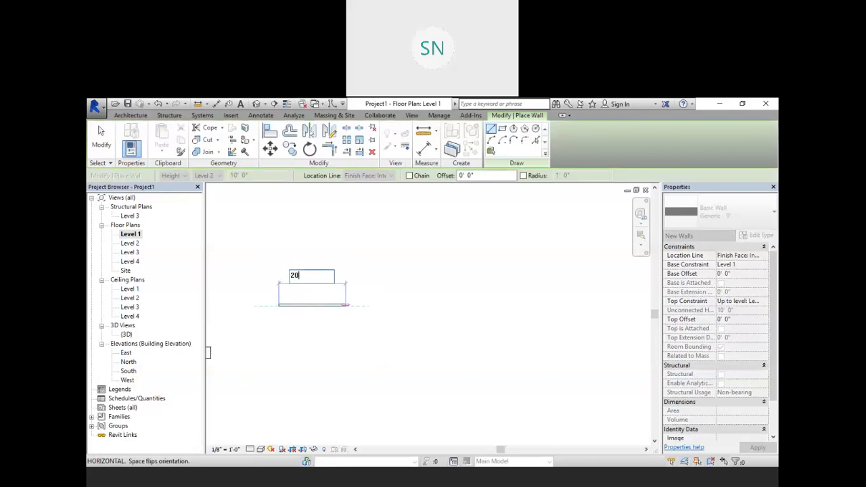
key("Return")
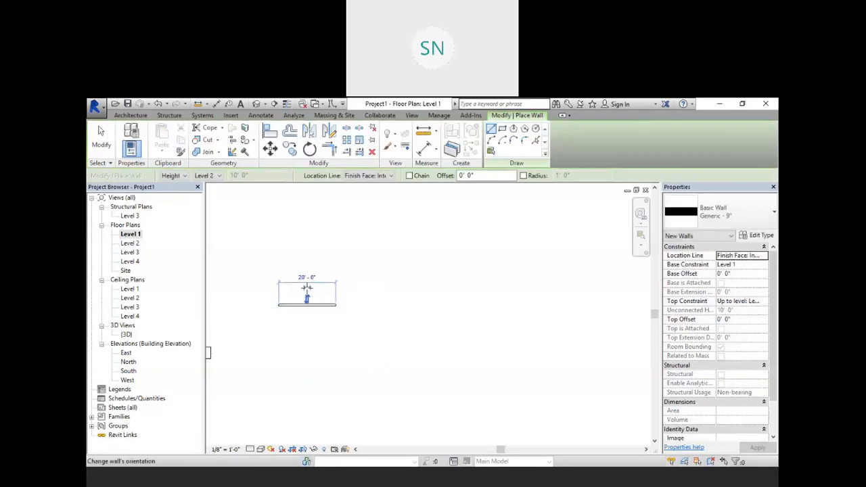
Make the new wall's temporary length dimension permanent and leave the Wall command
scroll(306, 288, "up", 3)
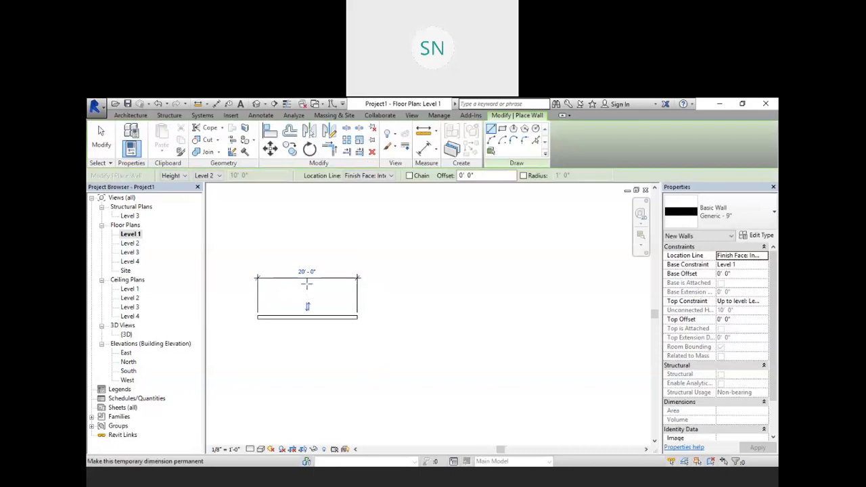
right_click(352, 255)
right_click(371, 259)
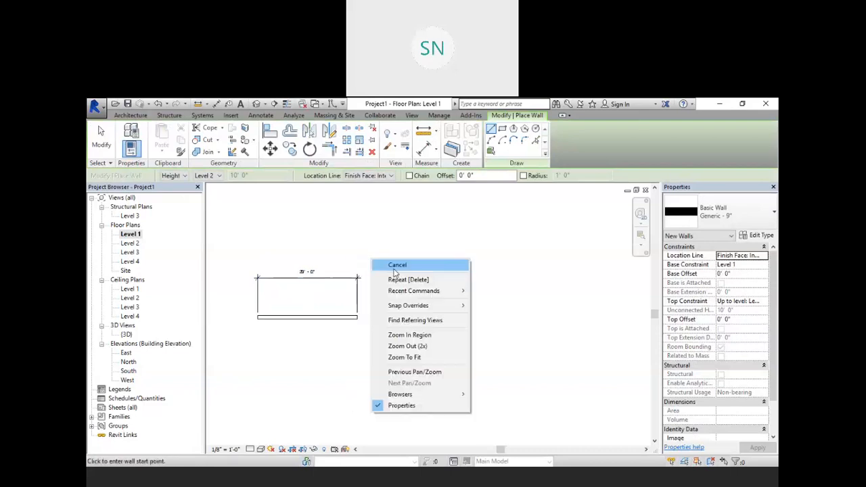
left_click(397, 266)
Scale the new wall numerically by a factor of 2, using its left end as the origin
scroll(408, 299, "up", 4)
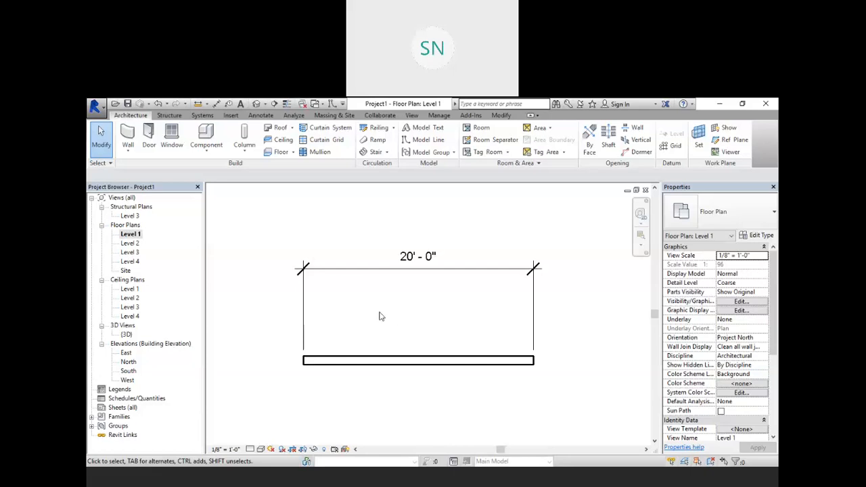
scroll(366, 305, "down", 3)
middle_click_drag(394, 332, 352, 318)
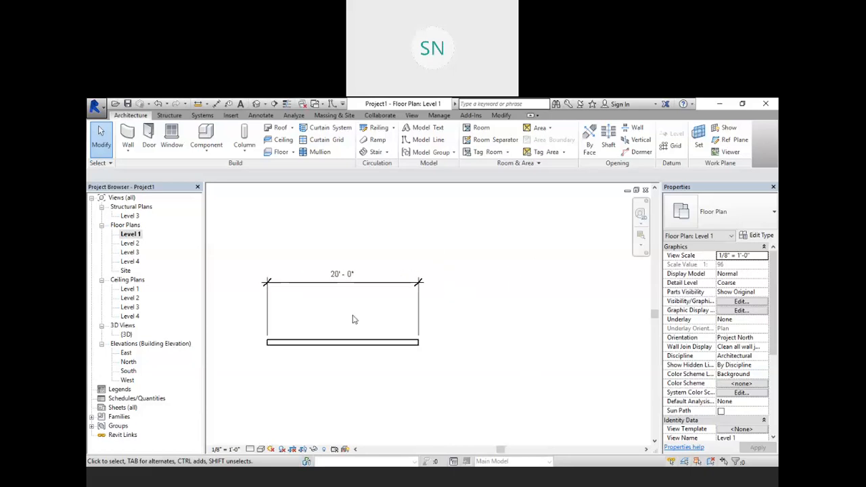
left_click_drag(337, 371, 313, 333)
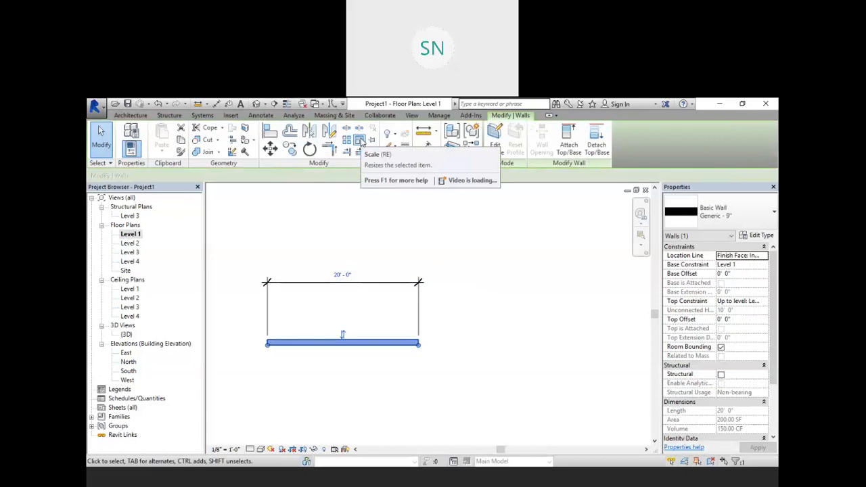
left_click(361, 140)
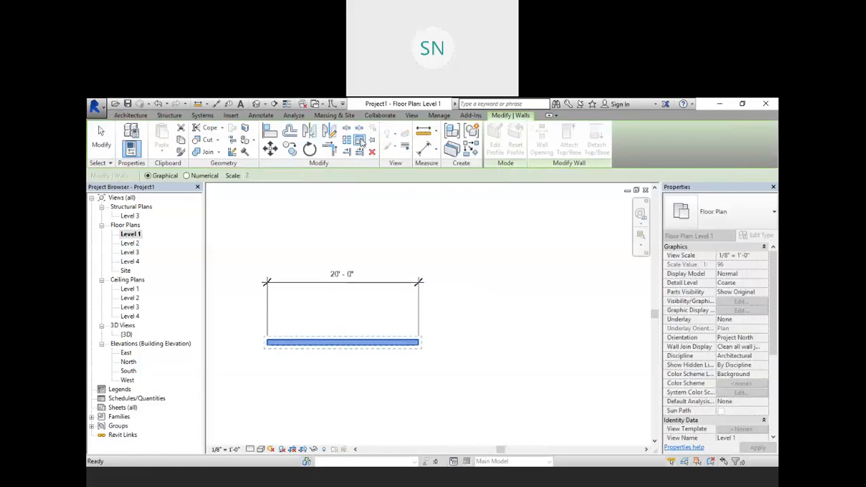
left_click(186, 176)
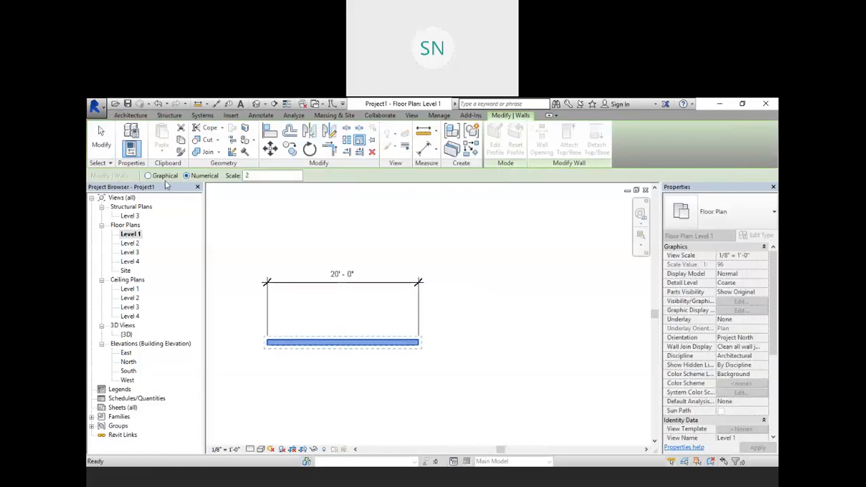
left_click(210, 177)
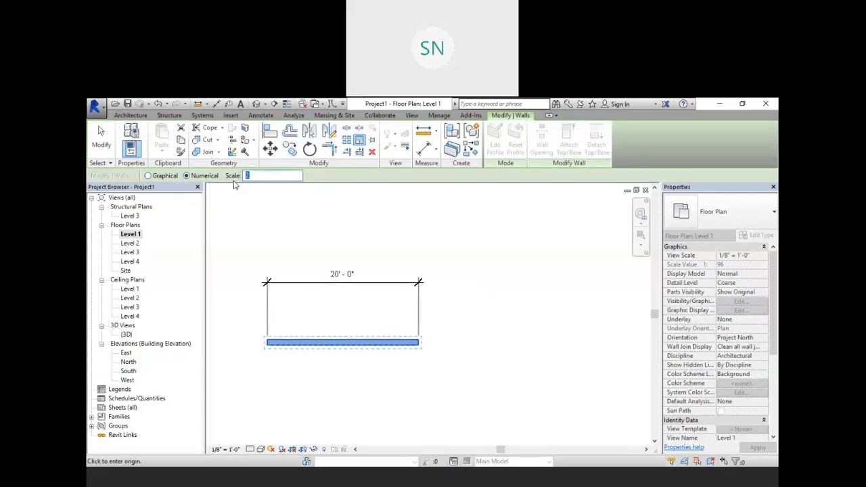
left_click(268, 344)
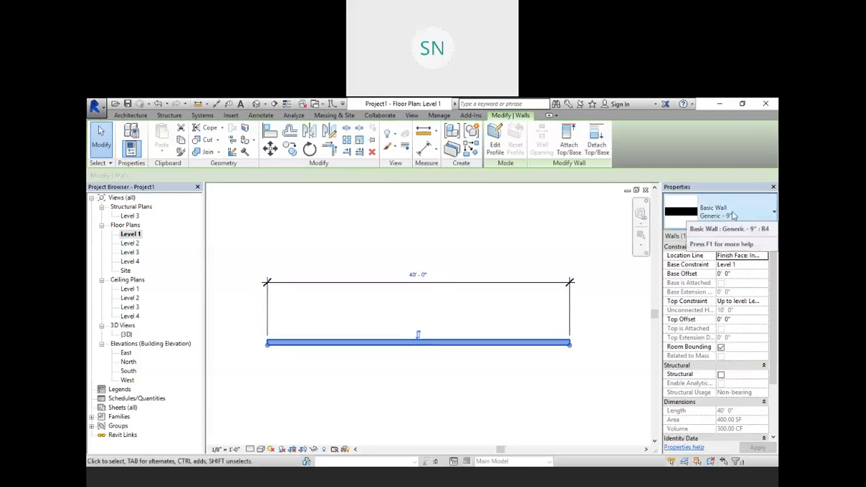
left_click(502, 226)
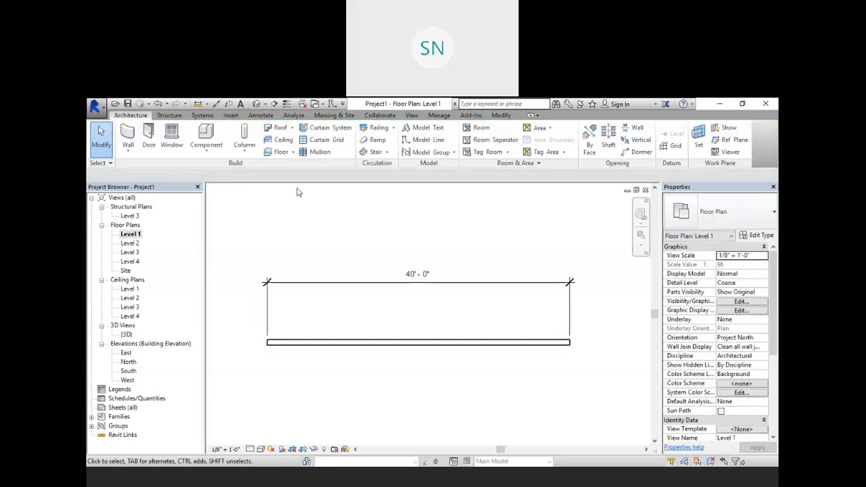
Open the 3D view and choose Up to level: Level 2 as the scaled wall's top constraint
left_click(256, 104)
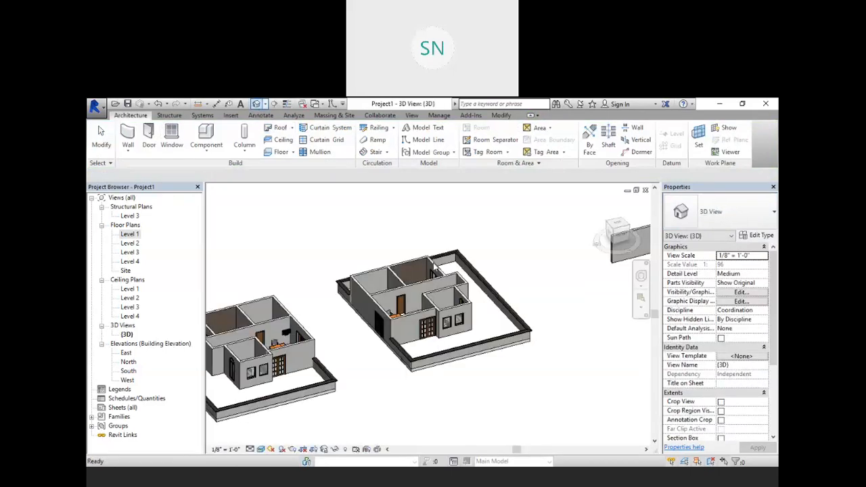
scroll(471, 287, "up", 4)
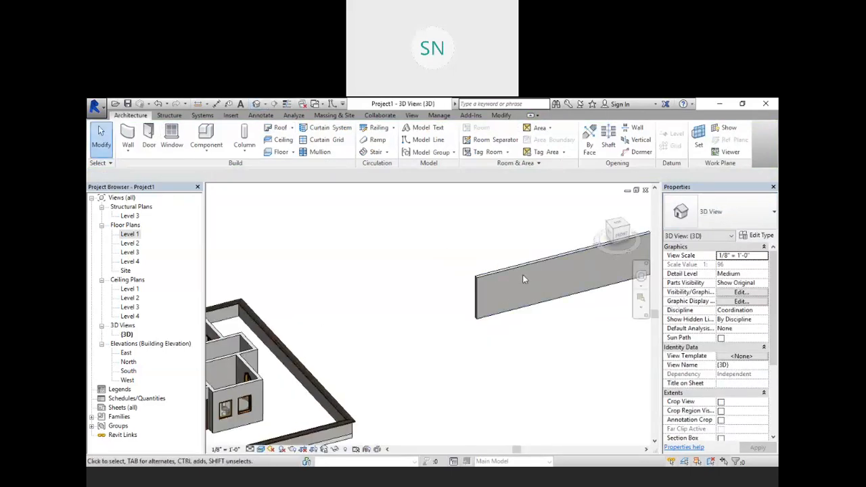
left_click(511, 266)
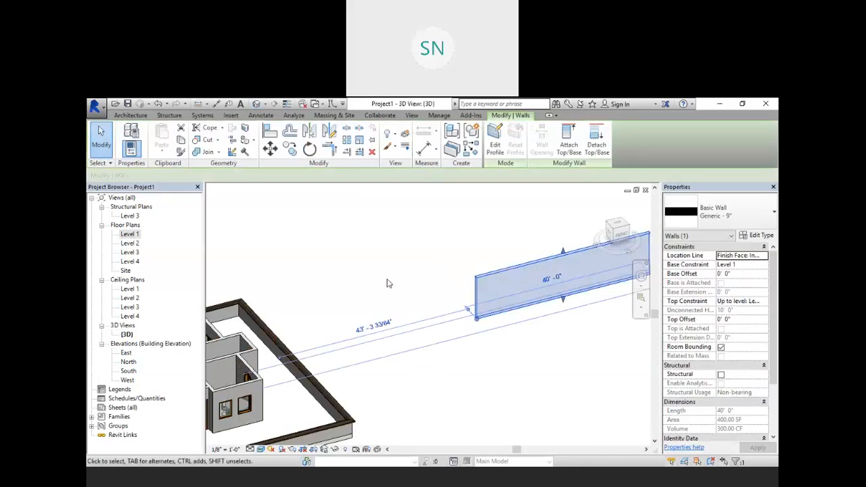
left_click(764, 301)
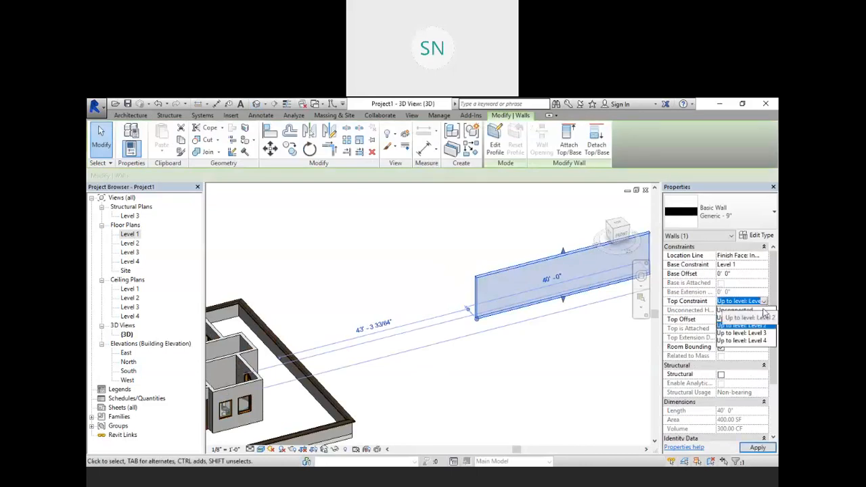
left_click(762, 325)
left_click(504, 364)
Examine the scaled wall's length and height beside the house models in the 3D view
scroll(485, 333, "down", 2)
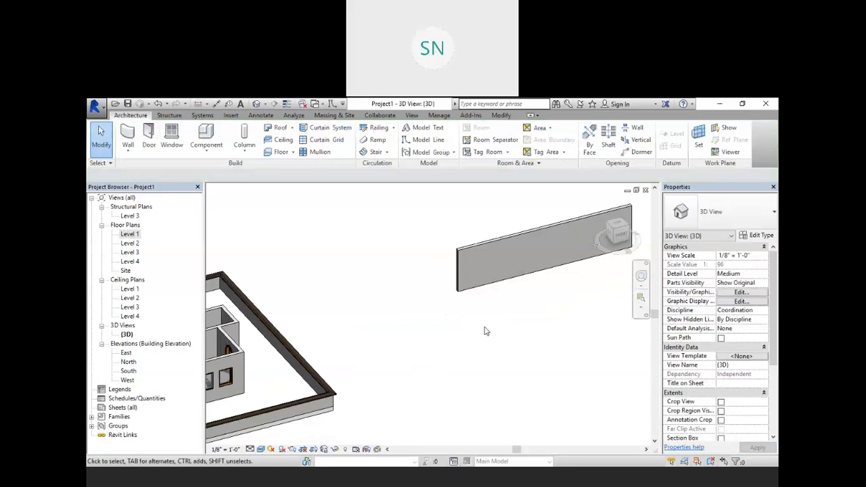
middle_click_drag(484, 333, 425, 334)
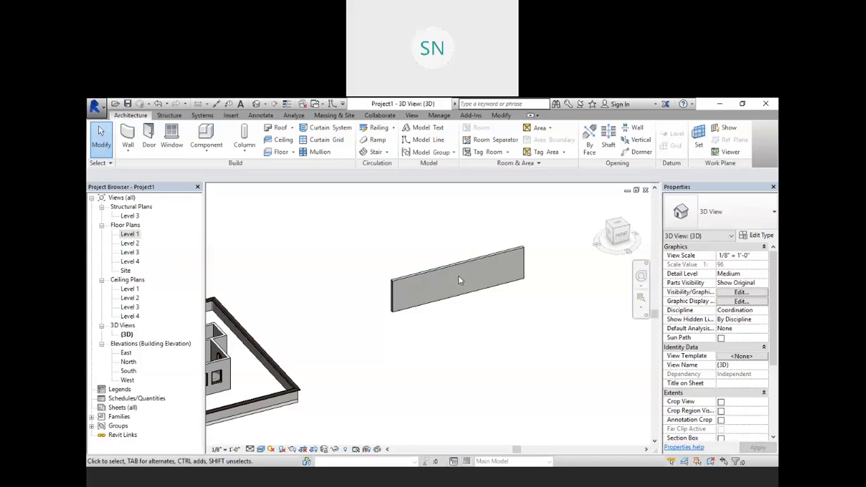
scroll(456, 273, "down", 3)
middle_click_drag(392, 325, 456, 343)
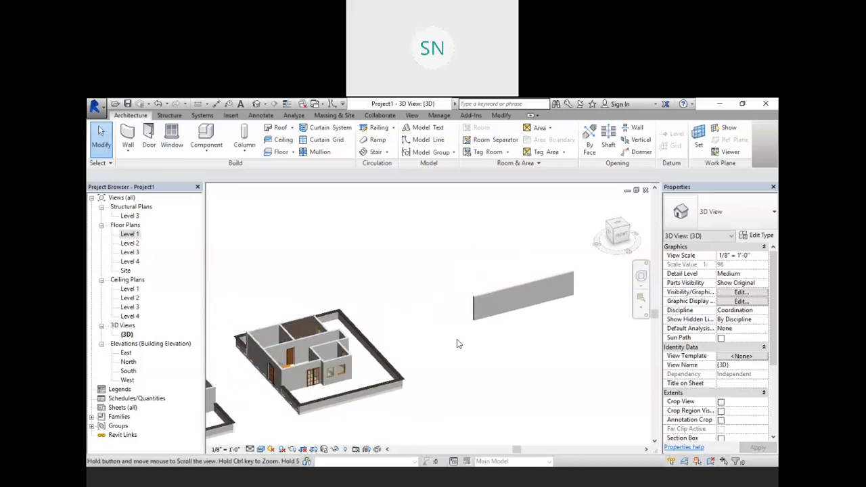
middle_click_drag(425, 369, 450, 332)
middle_click_drag(483, 309, 416, 317)
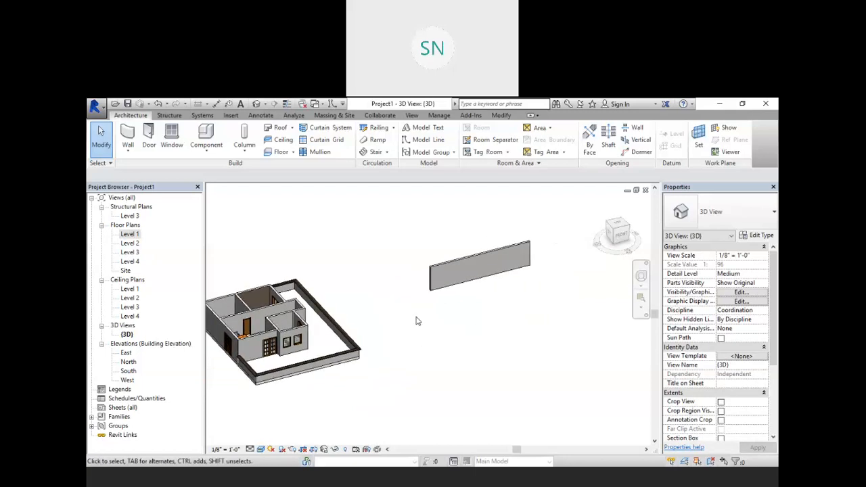
scroll(436, 284, "up", 5)
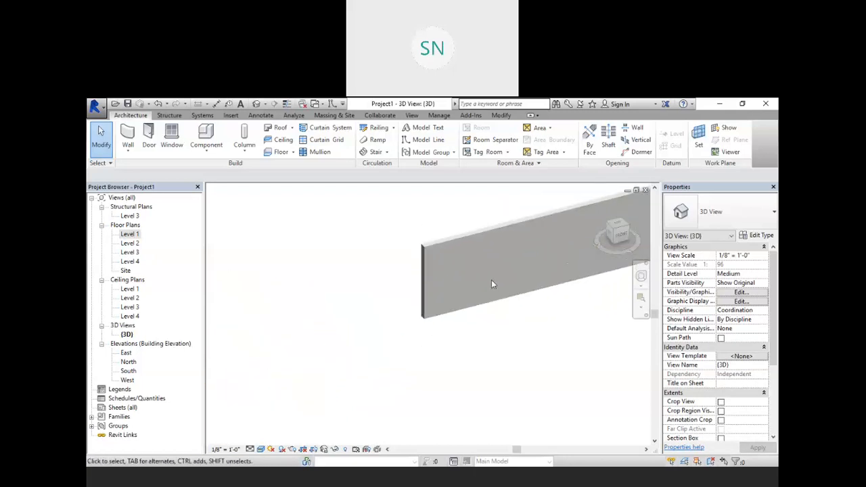
scroll(491, 285, "down", 3)
scroll(445, 341, "down", 1)
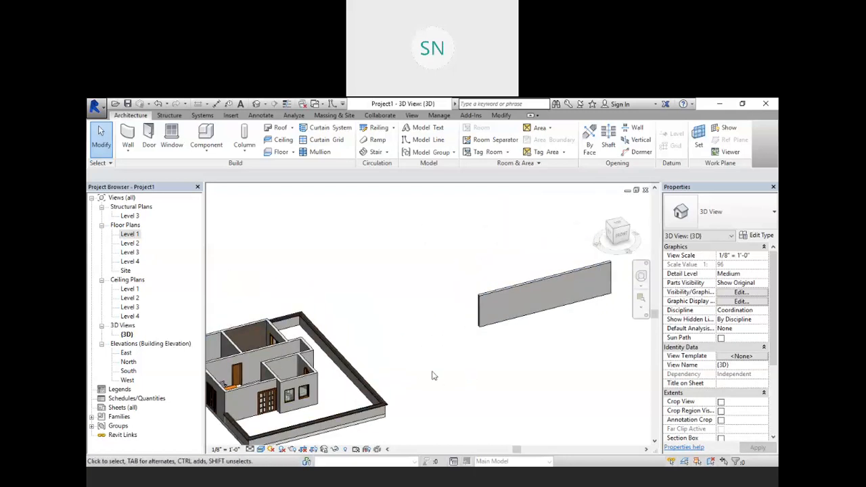
Delete the scaled practice wall standing apart from the house models in the 3D view
left_click_drag(508, 347, 464, 261)
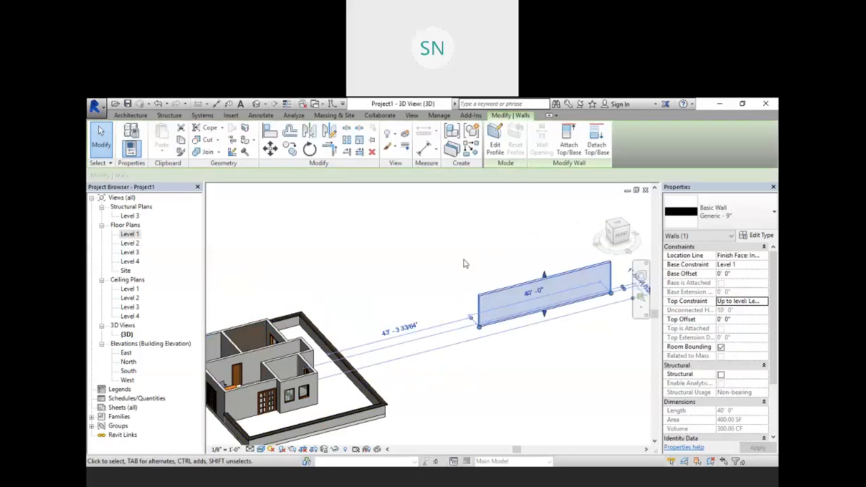
key("Delete")
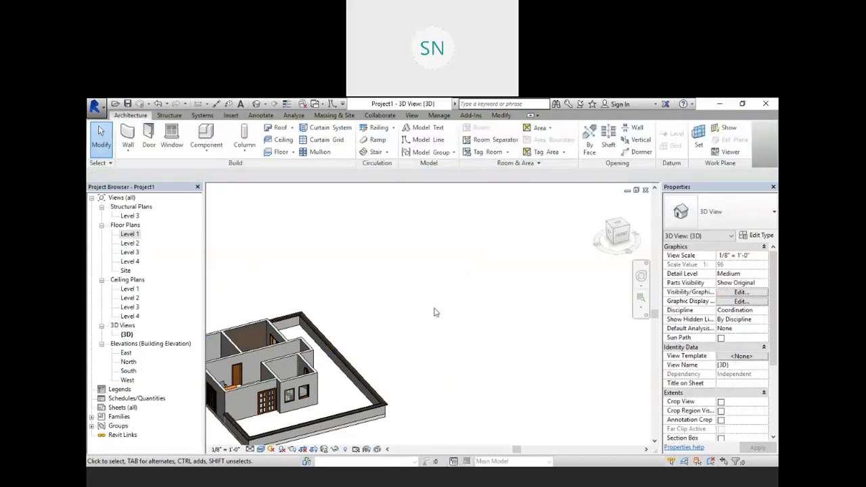
middle_click_drag(433, 310, 574, 307)
scroll(452, 329, "up", 5)
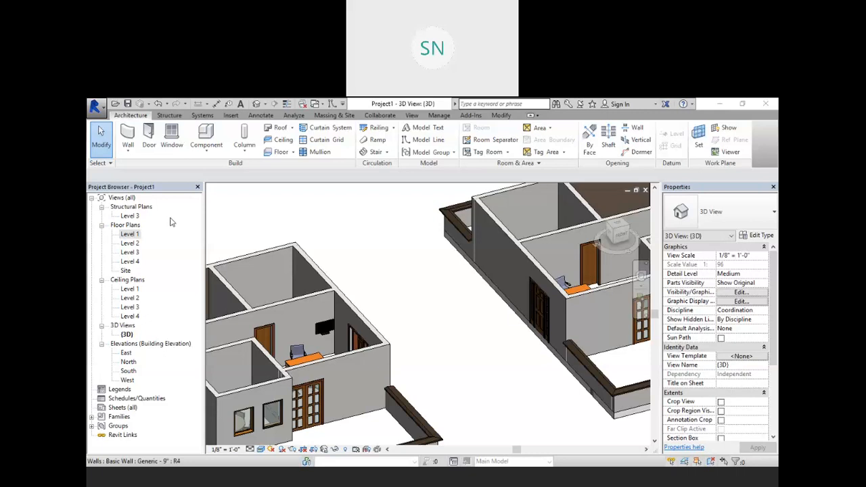
In the South elevation, try to mirror the part of the second house above its boundary wall with Mirror - Draw Axis
double_click(129, 371)
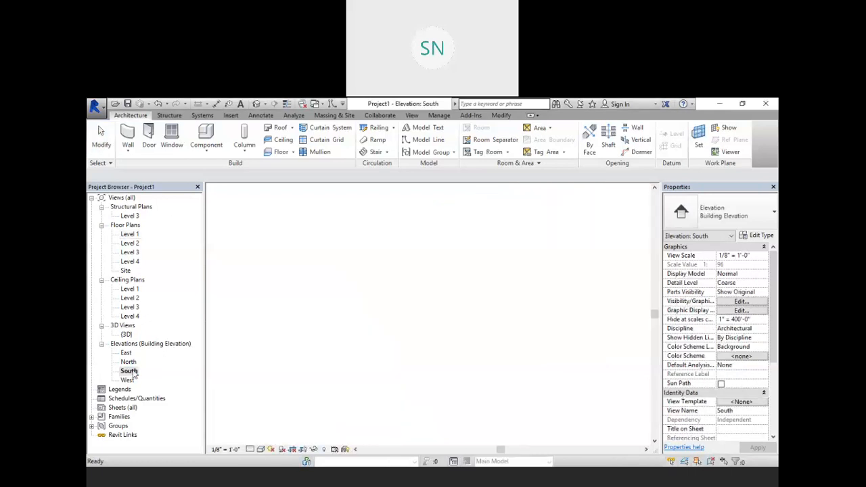
middle_click_drag(539, 291, 473, 270)
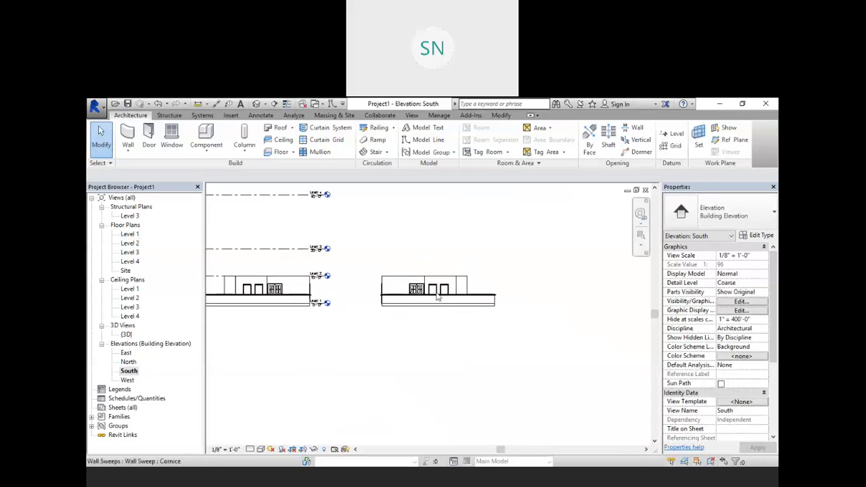
scroll(438, 295, "up", 2)
left_click_drag(536, 244, 339, 293)
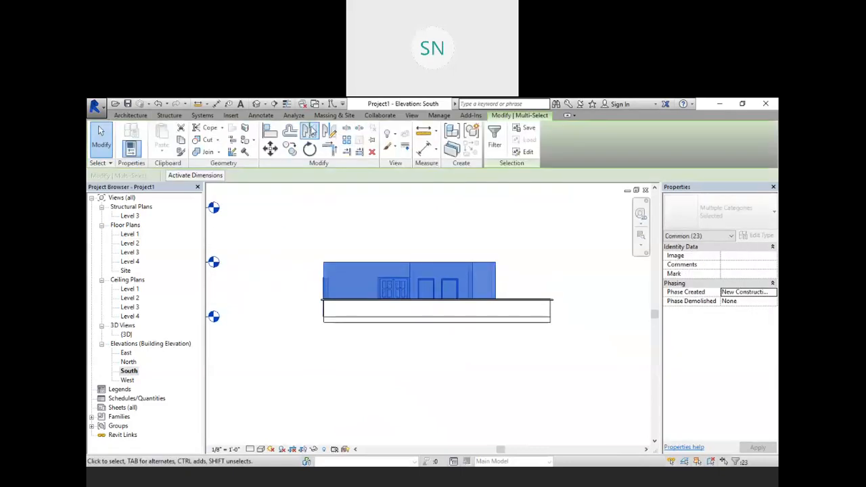
left_click(330, 132)
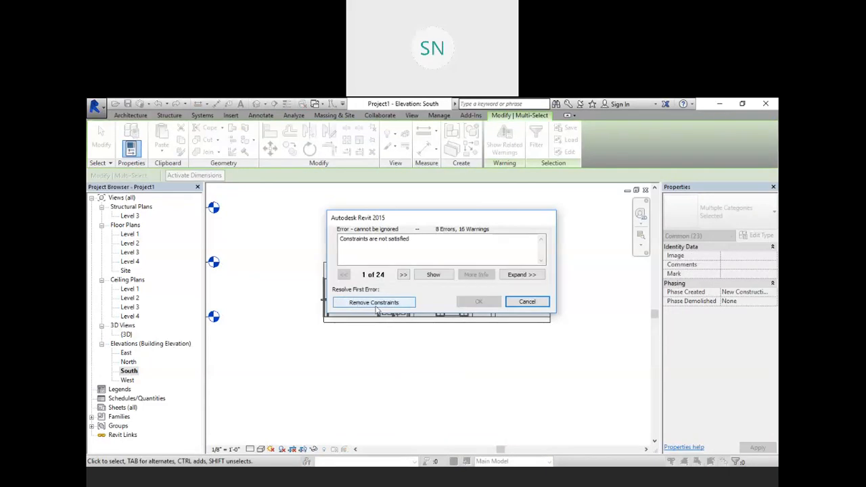
Resolve the mirror operation's constraint error by removing the constraints
left_click_drag(418, 218, 565, 284)
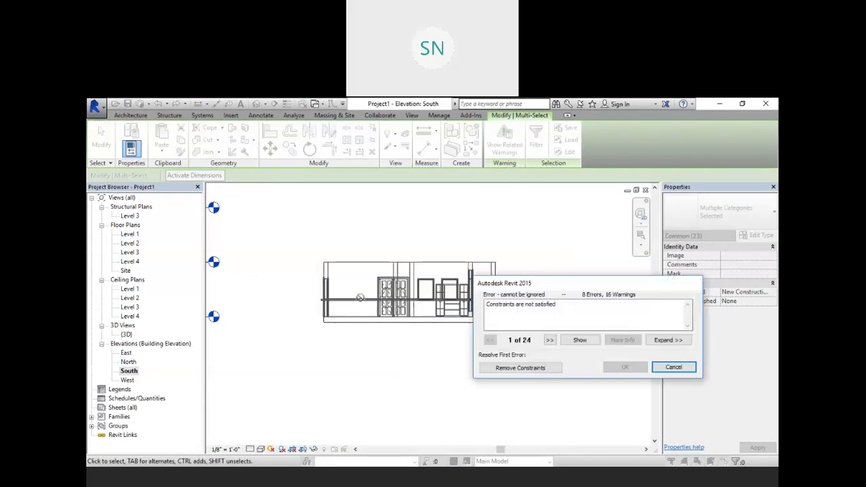
middle_click_drag(288, 293, 369, 296)
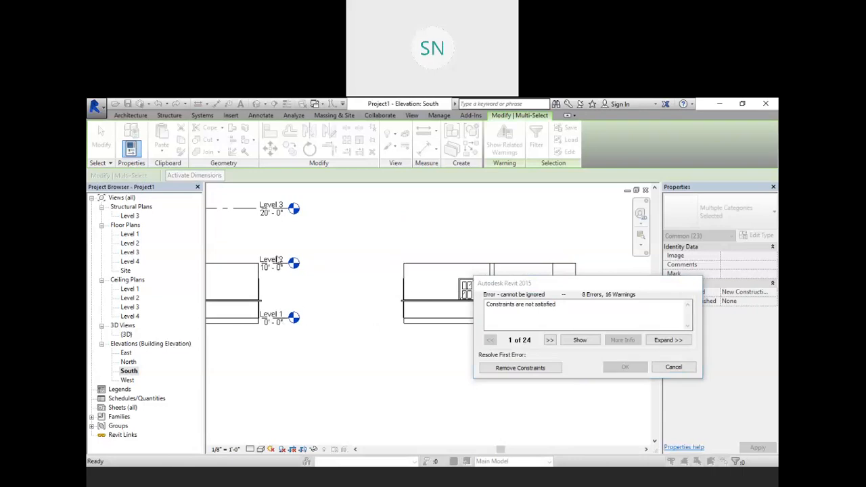
middle_click_drag(415, 282, 332, 275)
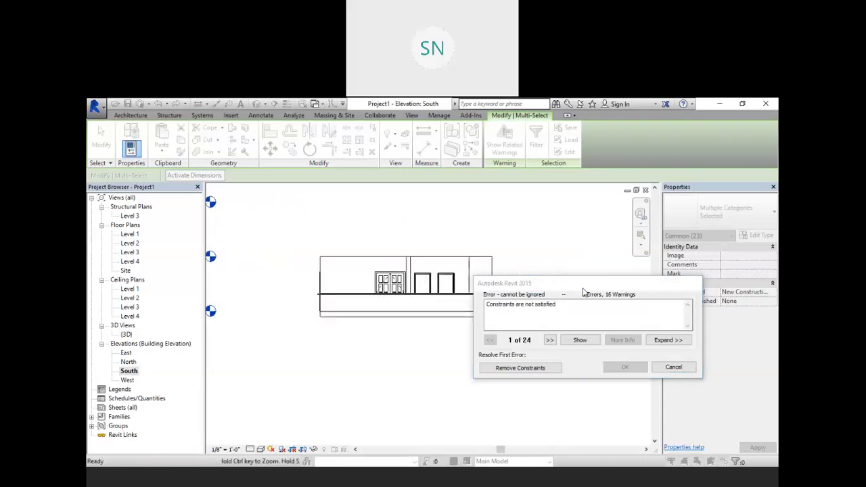
left_click_drag(565, 289, 393, 251)
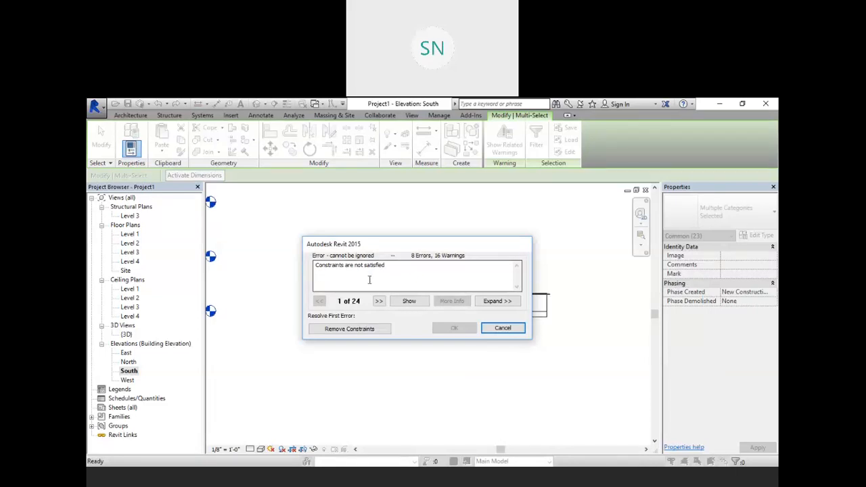
left_click(349, 329)
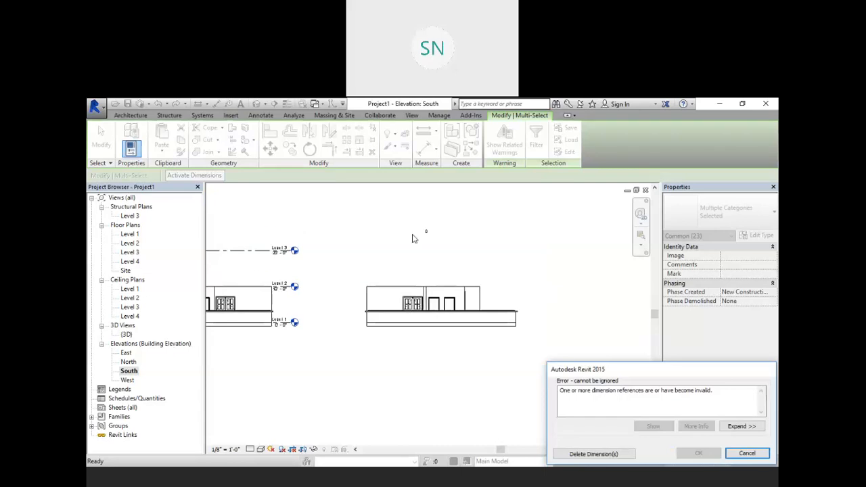
Inspect the small mirrored piece above the second house and delete the invalid dimensions to finish the mirror
scroll(420, 236, "up", 5)
scroll(458, 245, "up", 3)
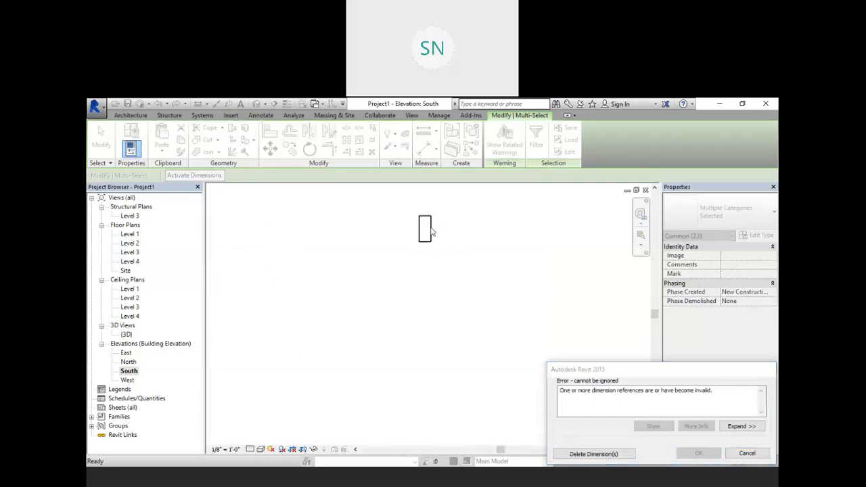
scroll(426, 232, "down", 2)
left_click(572, 369)
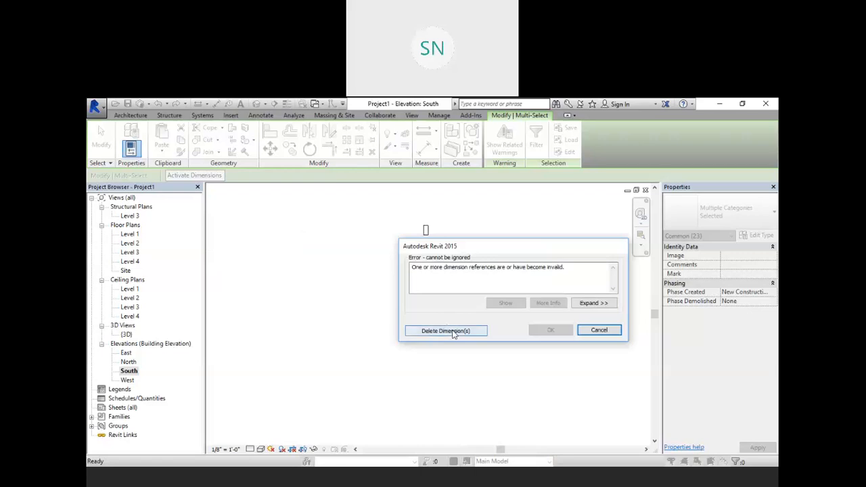
left_click(458, 332)
scroll(457, 311, "down", 4)
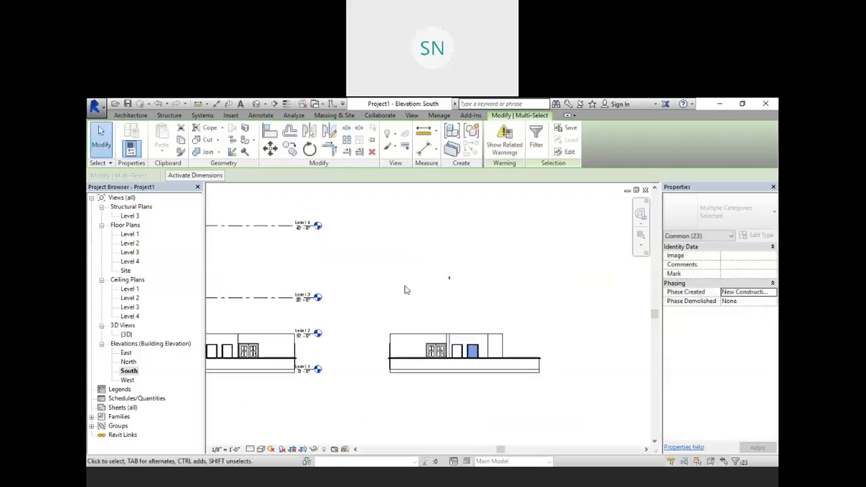
Open the 3D view, find the stray mirrored piece above the second house's rear wall and remove it
left_click(256, 104)
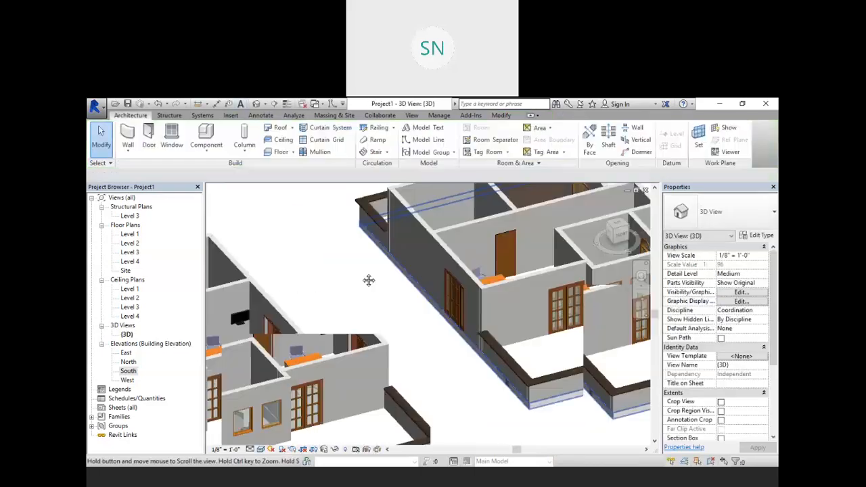
scroll(362, 277, "down", 6)
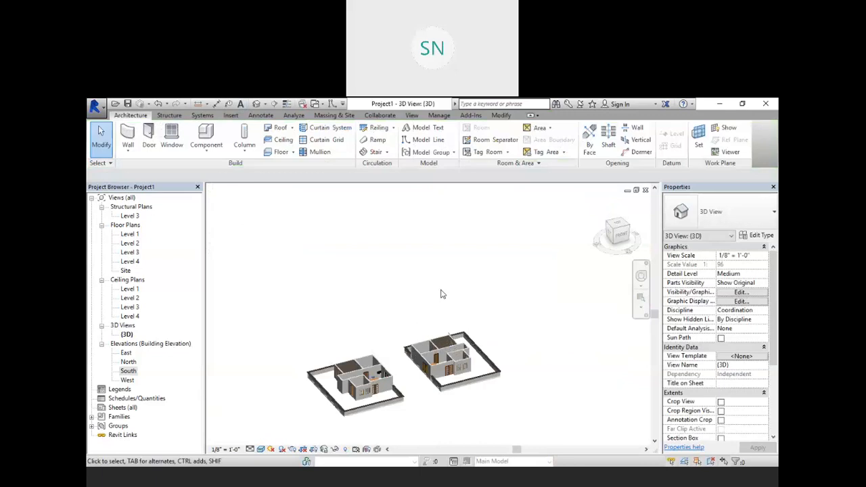
scroll(440, 294, "up", 2)
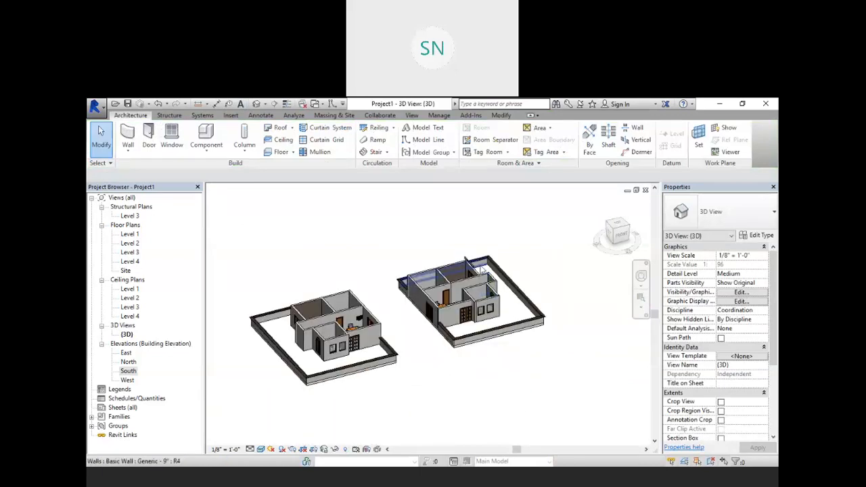
scroll(482, 279, "up", 5)
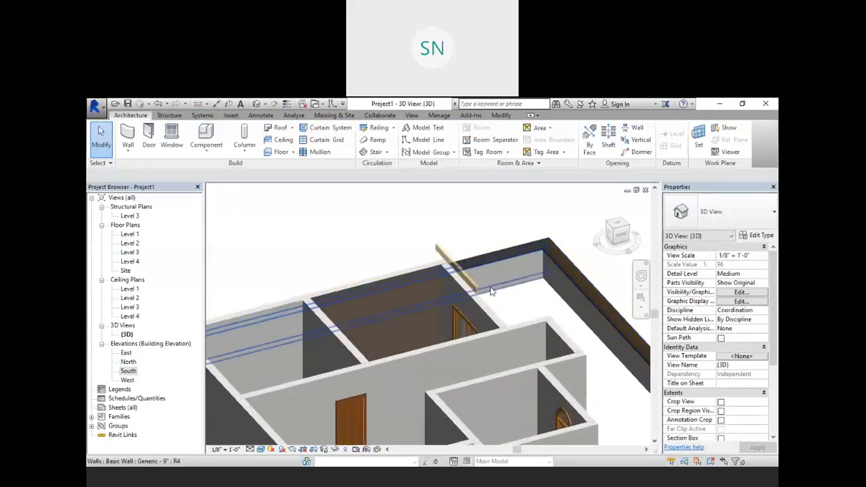
scroll(481, 276, "down", 3)
scroll(482, 276, "up", 2)
key("alt")
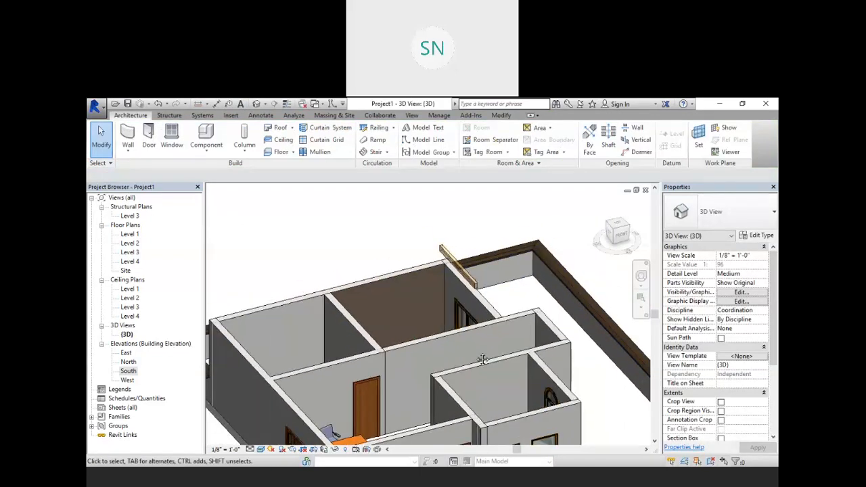
middle_click_drag(483, 357, 468, 295)
left_click(457, 239)
scroll(484, 273, "down", 1)
key("Escape")
key("Escape")
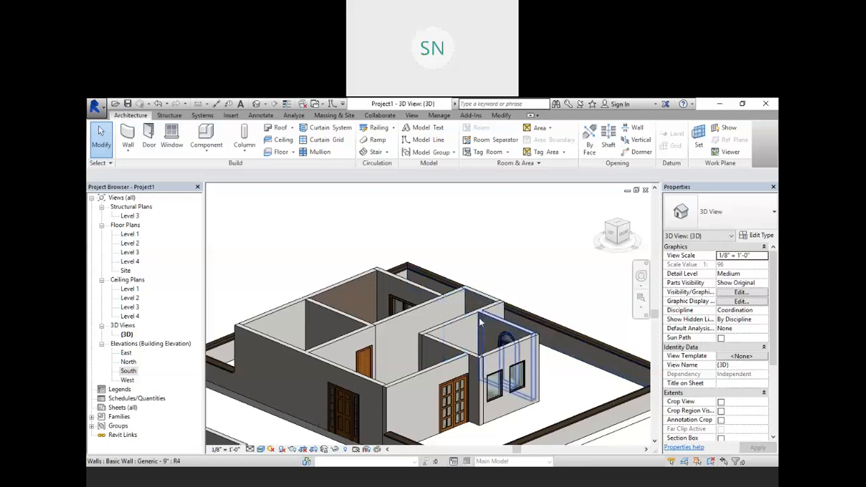
scroll(478, 316, "down", 2)
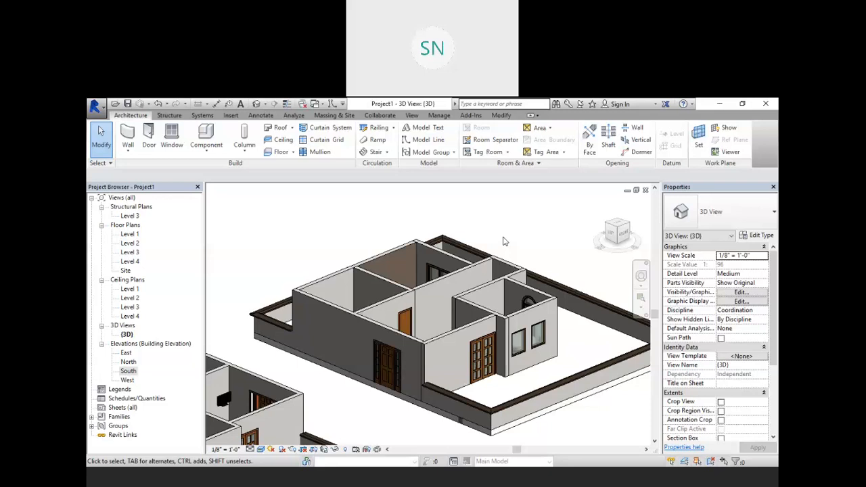
scroll(503, 241, "down", 3)
middle_click_drag(480, 273, 492, 285)
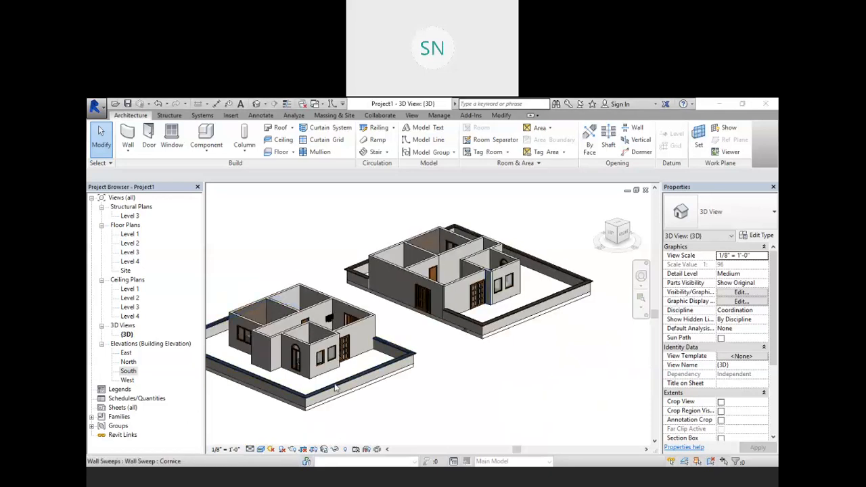
left_click(483, 338)
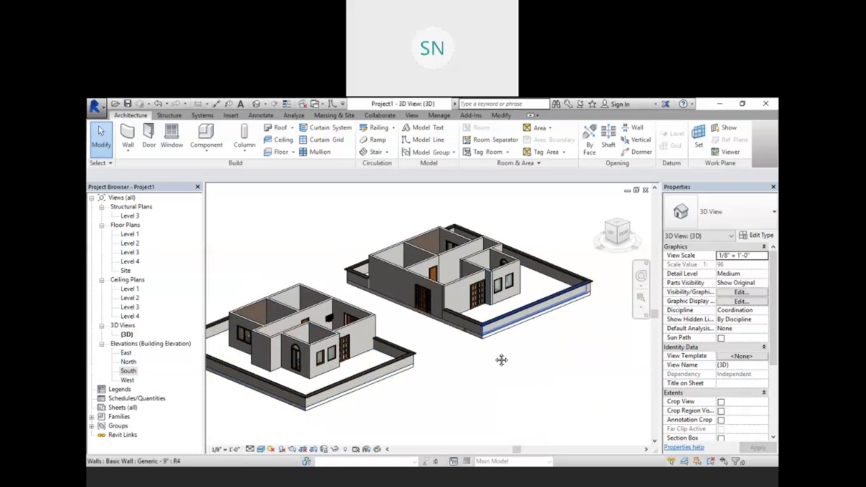
middle_click_drag(501, 360, 493, 352)
scroll(493, 353, "up", 1)
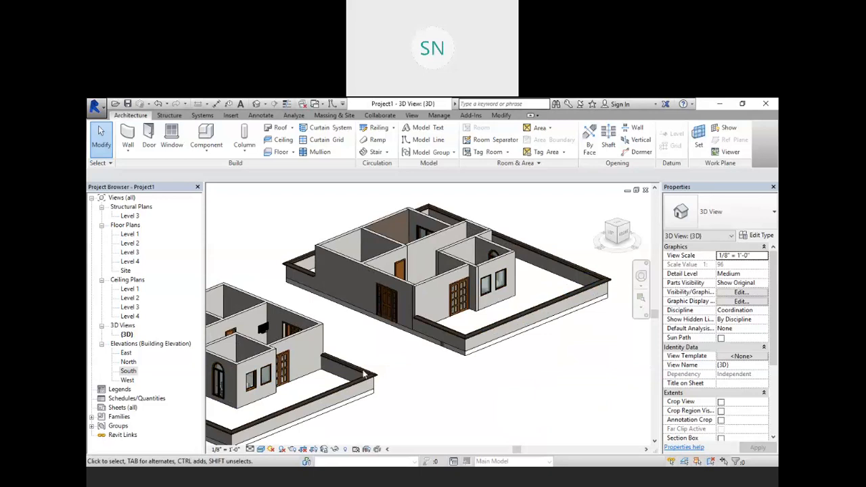
Open the Level 1 floor plan at the empty area beside the second house
double_click(130, 233)
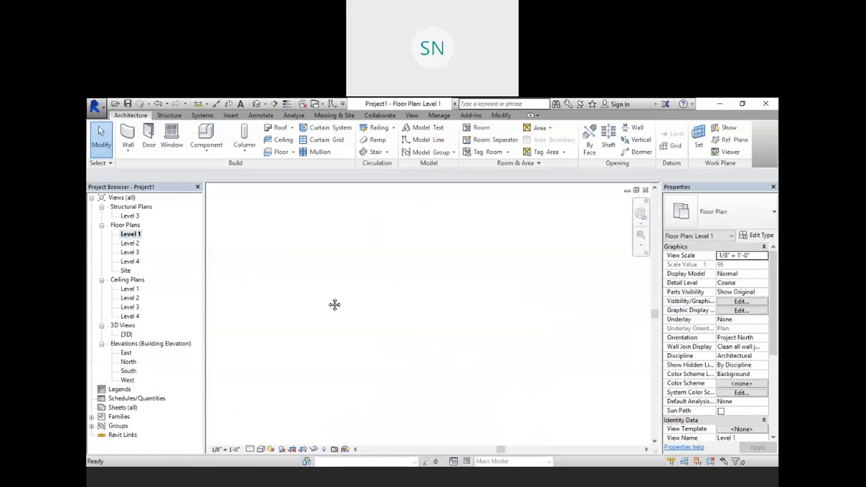
scroll(335, 334, "down", 2)
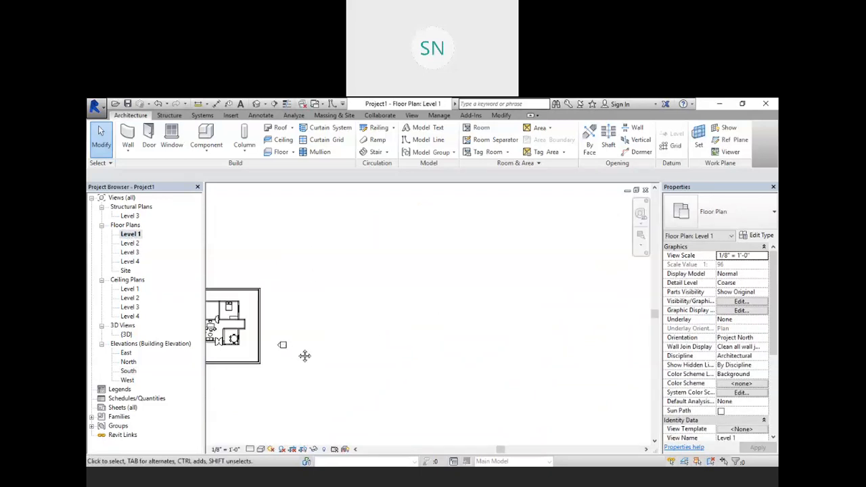
middle_click_drag(304, 356, 462, 298)
scroll(412, 272, "up", 3)
middle_click_drag(500, 247, 415, 312)
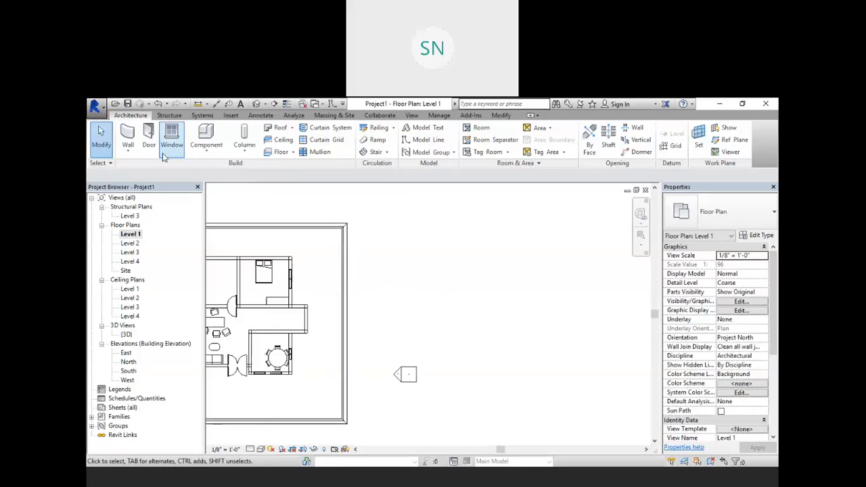
Draw a horizontal Generic - 9" wall about 24' 6" long in the empty area beside the house and leave the Wall command
left_click(128, 136)
left_click(512, 328)
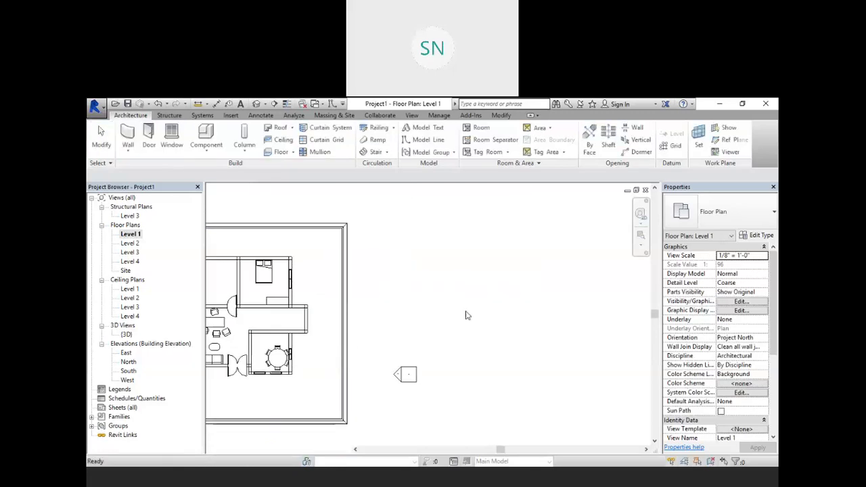
left_click(435, 299)
left_click(527, 299)
right_click(516, 259)
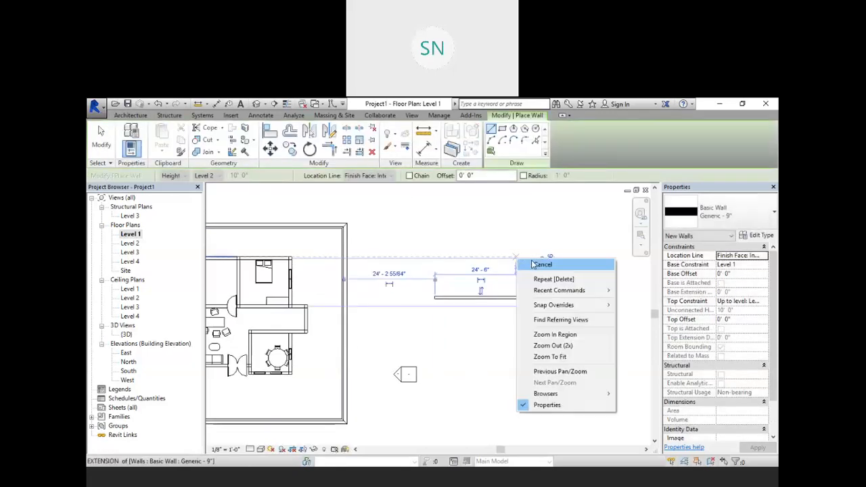
left_click(530, 265)
scroll(504, 286, "up", 2)
right_click(422, 245)
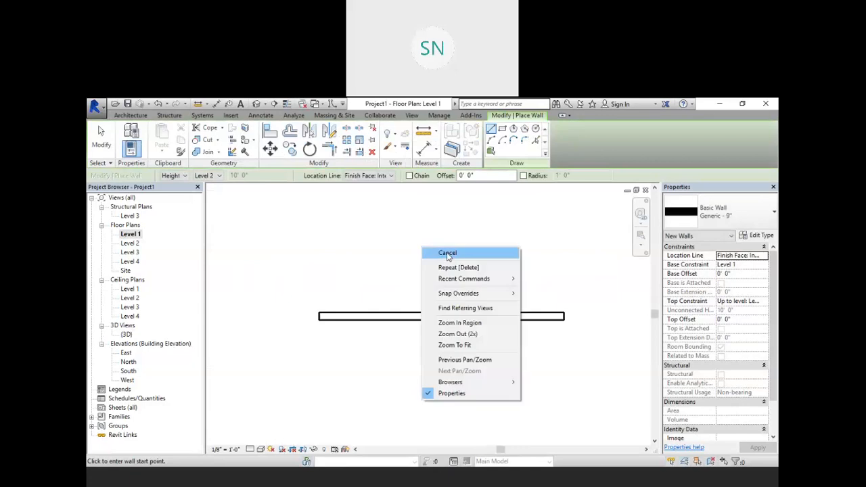
left_click(447, 256)
left_click(420, 300)
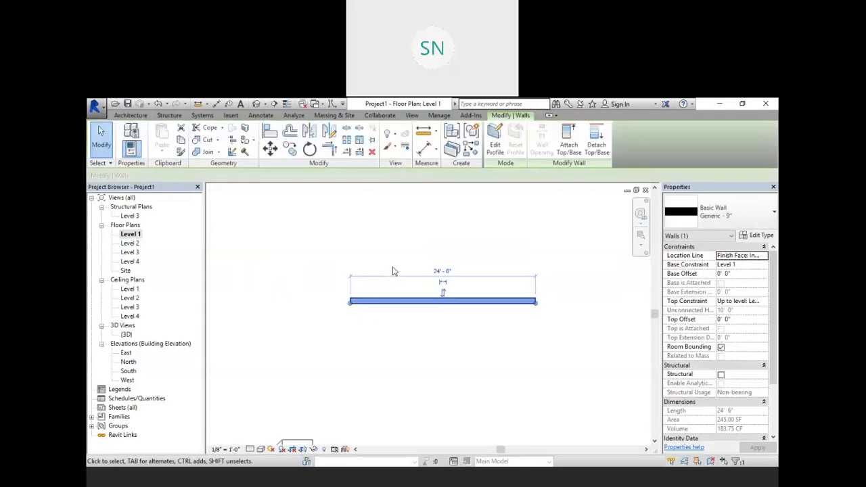
left_click(270, 150)
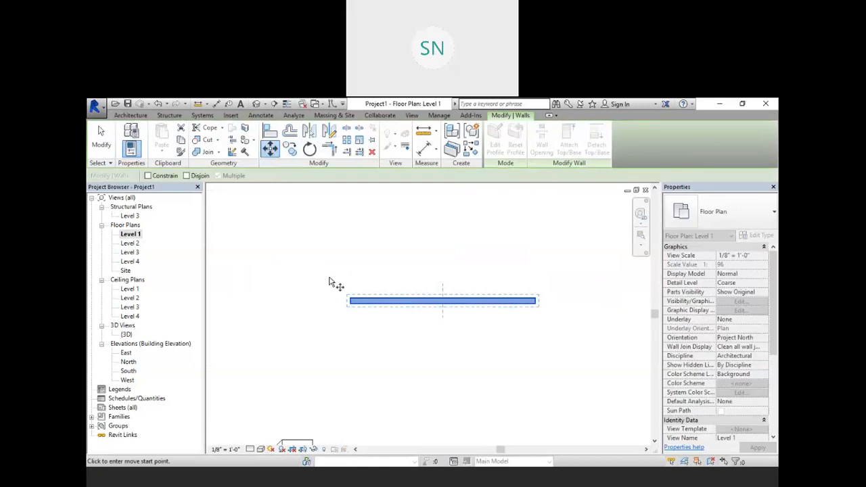
scroll(379, 303, "up", 2)
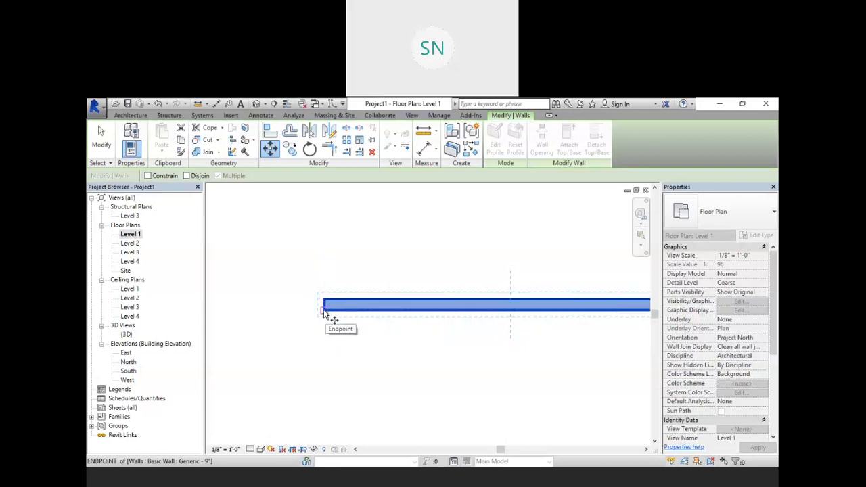
scroll(327, 310, "down", 1)
middle_click_drag(458, 336, 402, 332)
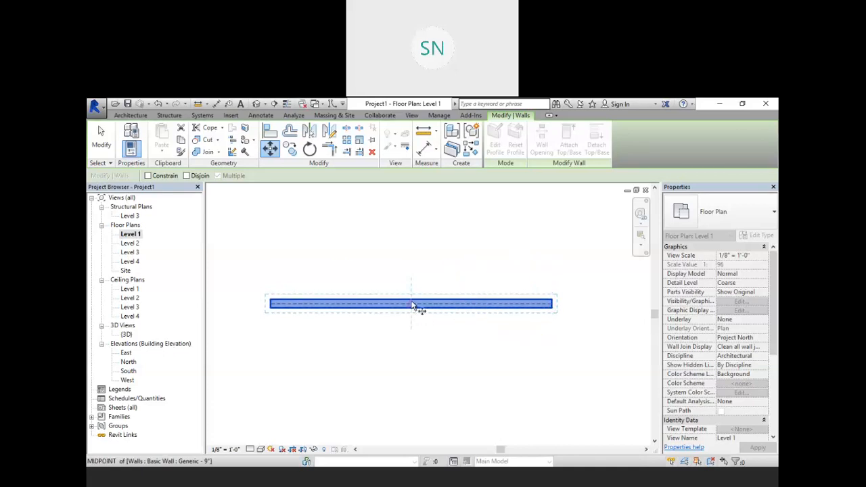
left_click(407, 276)
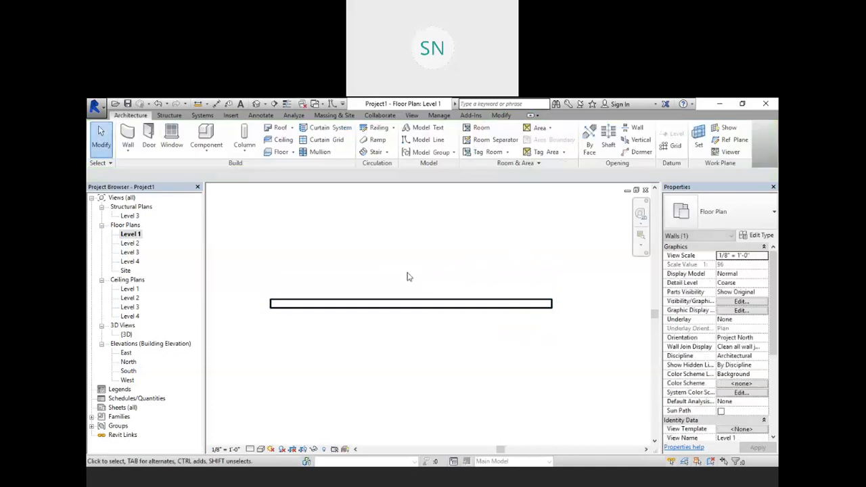
left_click(398, 304)
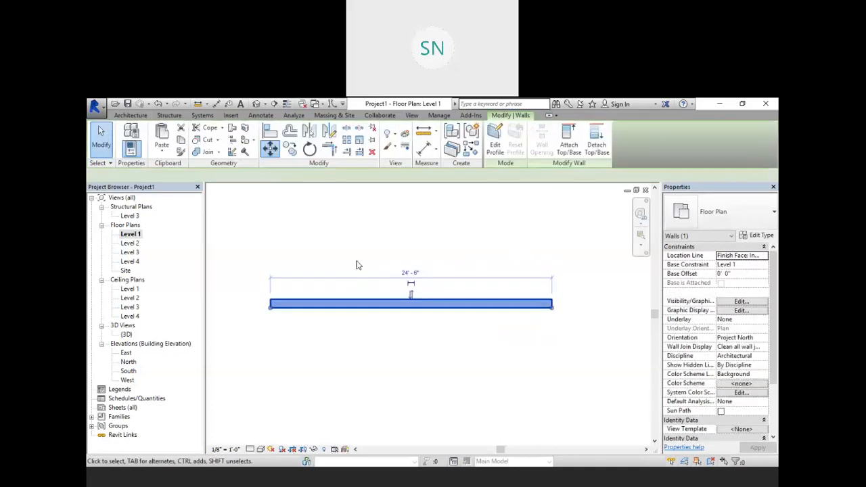
left_click(329, 132)
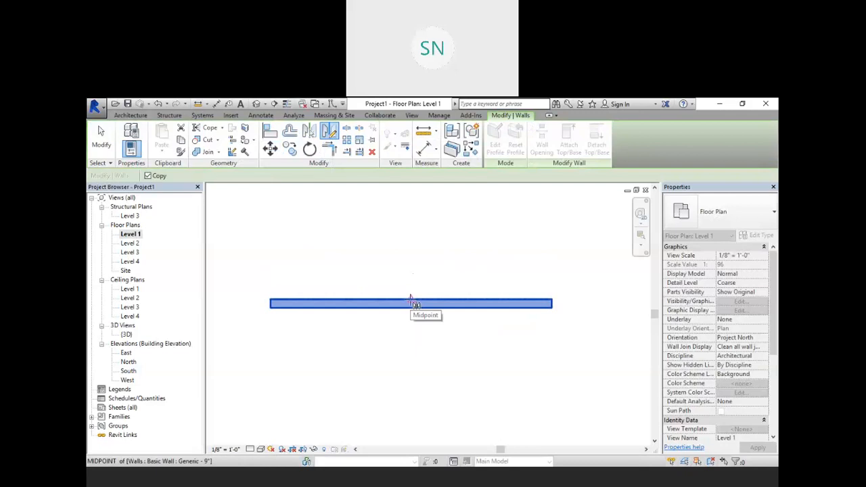
left_click(271, 303)
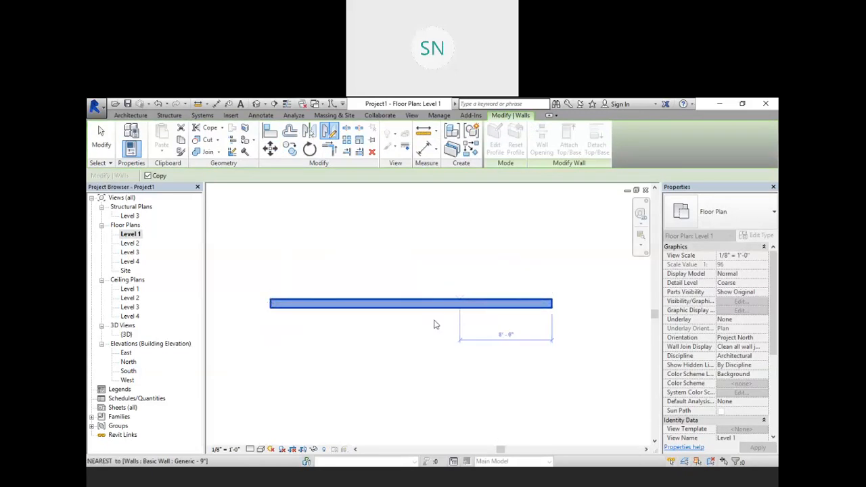
key("Escape")
key("Escape")
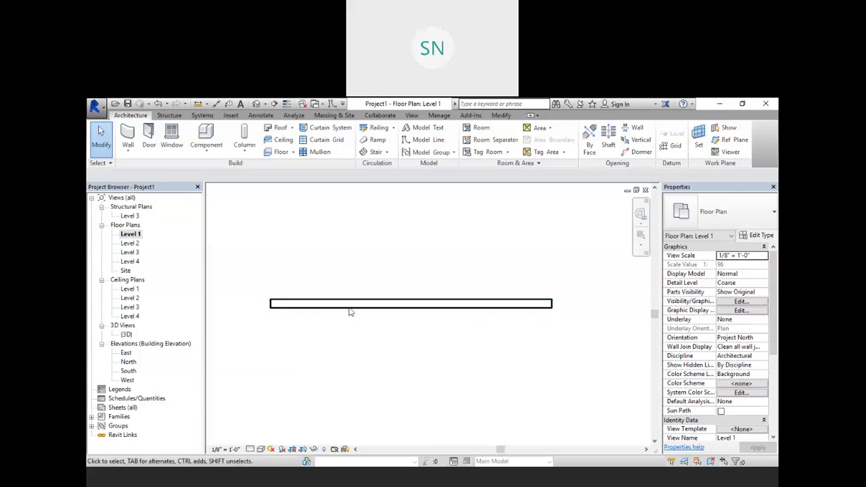
Draw a Generic - 9" wall about 25' 6" long overlapping the existing horizontal wall, and remove it
left_click_drag(350, 312, 365, 334)
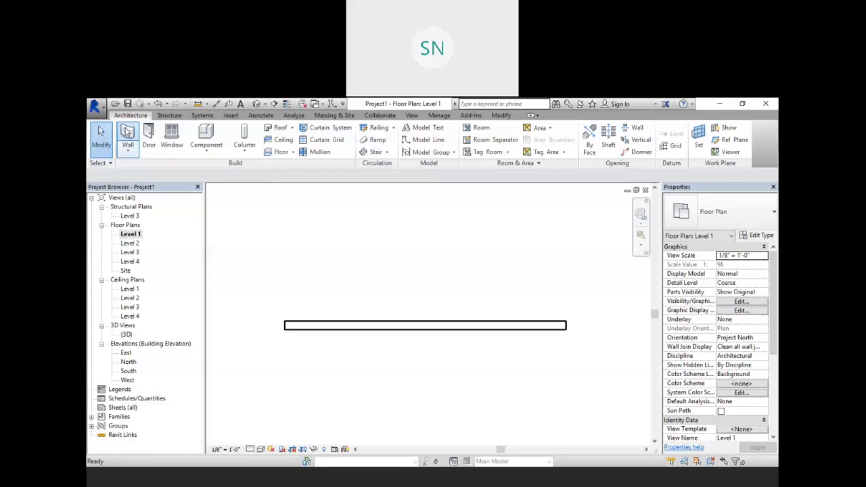
left_click(128, 134)
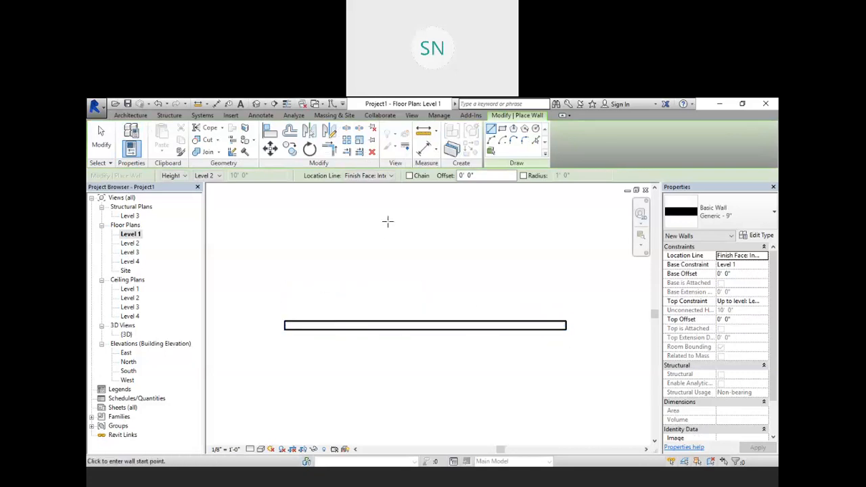
key("Escape")
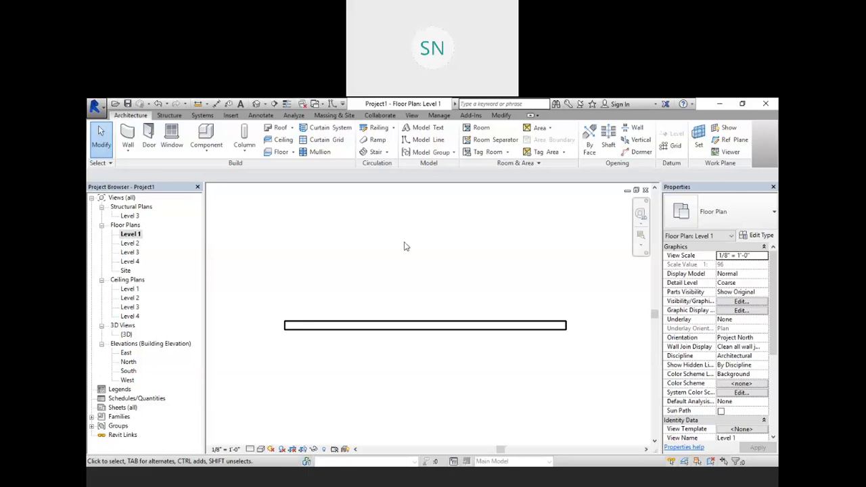
mouse_move(475, 282)
middle_mouse_down()
mouse_move(458, 273)
mouse_move(480, 279)
mouse_move(464, 276)
middle_mouse_up()
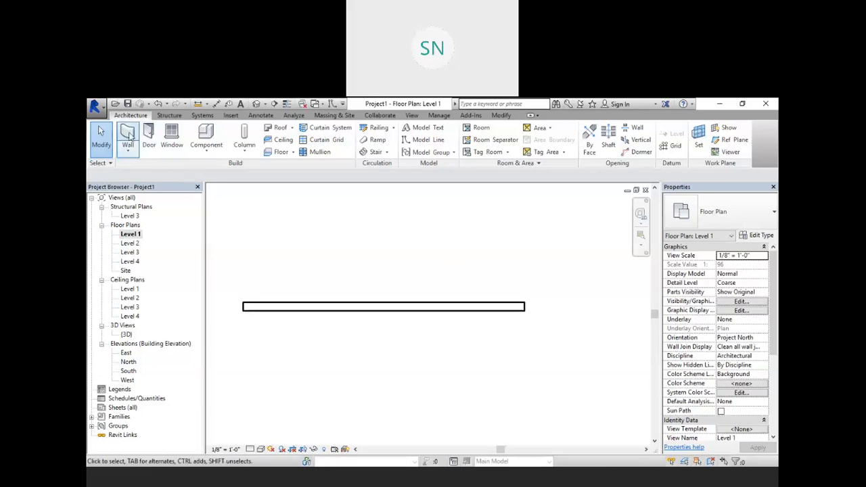
left_click(128, 135)
left_click(246, 306)
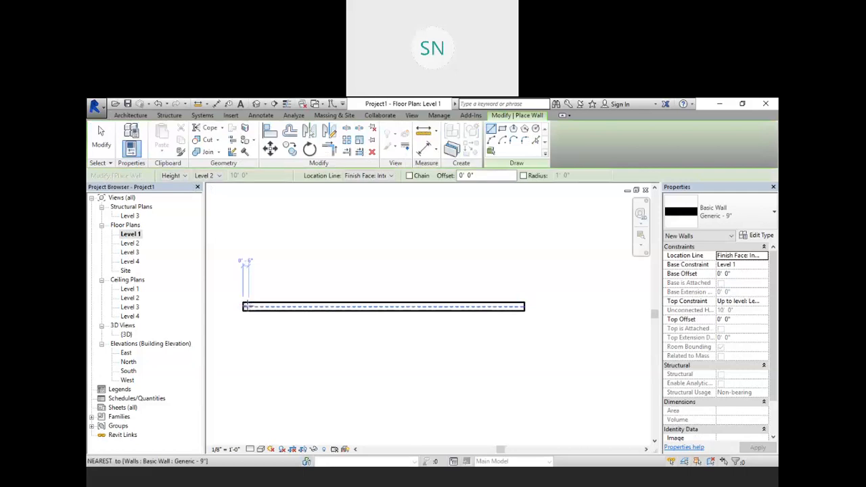
left_click(278, 303)
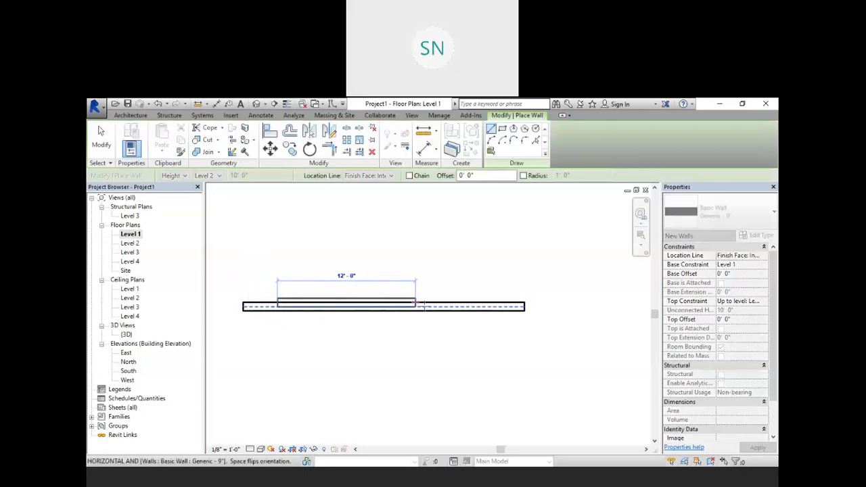
left_click(570, 306)
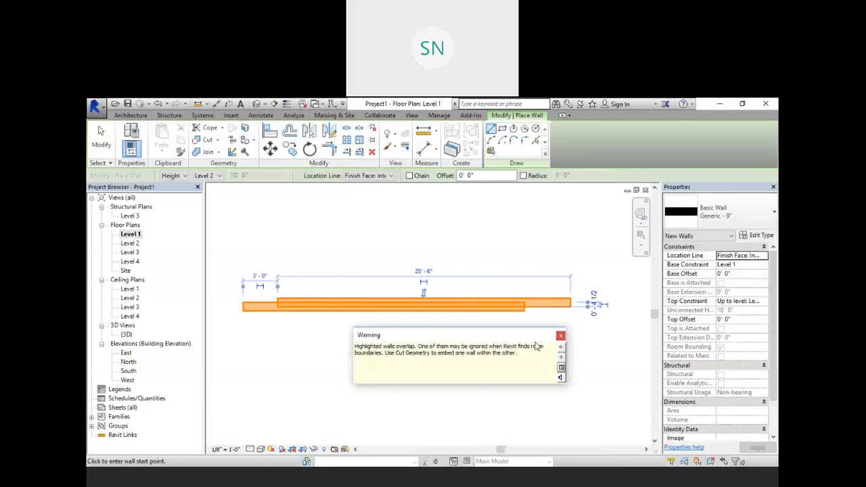
left_click(560, 336)
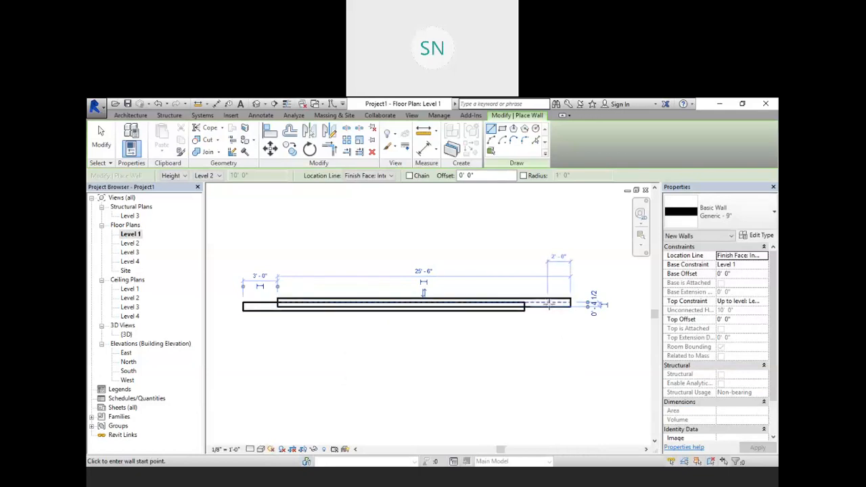
key("Escape")
key("Escape")
left_click(550, 308)
left_click(429, 318)
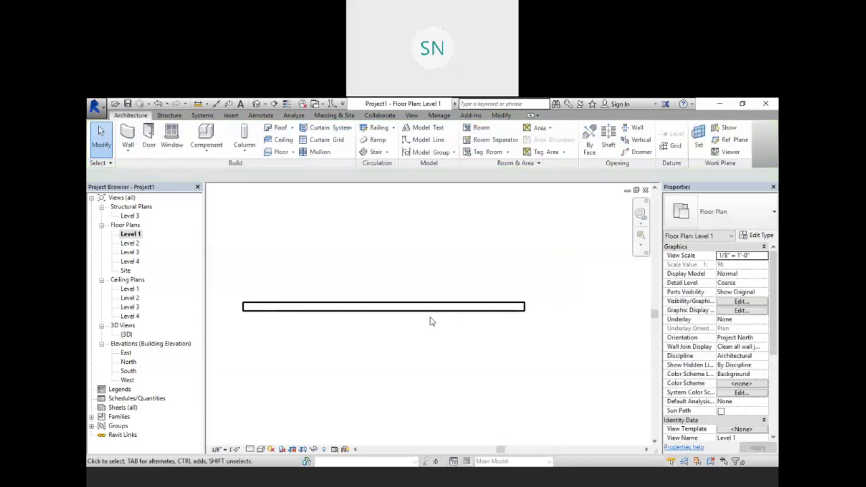
Flip the horizontal wall's orientation and turn its temporary length dimension into a permanent one
left_click(406, 307)
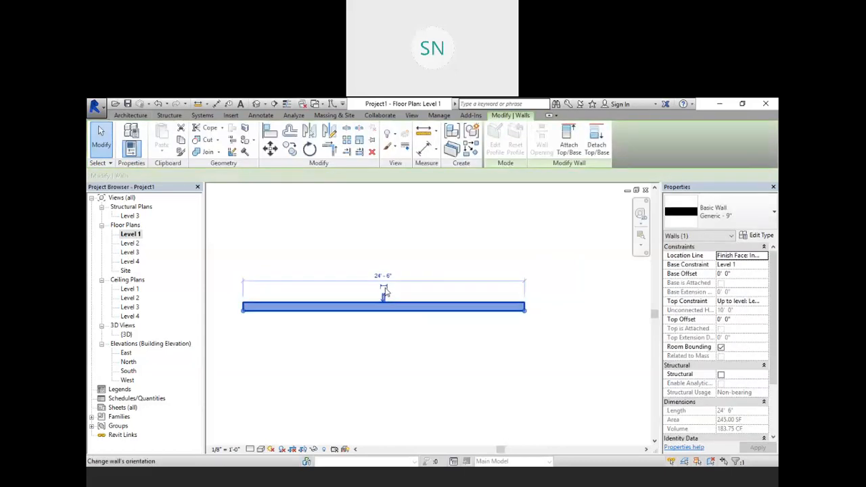
left_click(384, 296)
left_click(450, 244)
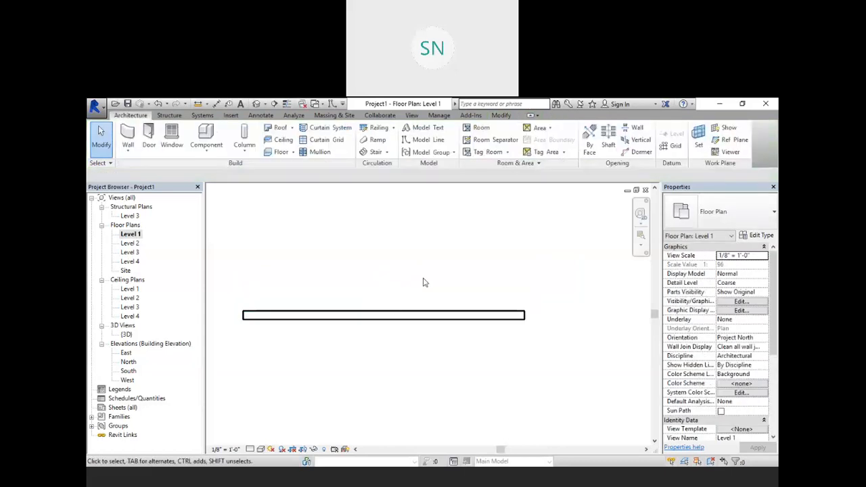
left_click(393, 313)
left_click(383, 296)
left_click(440, 241)
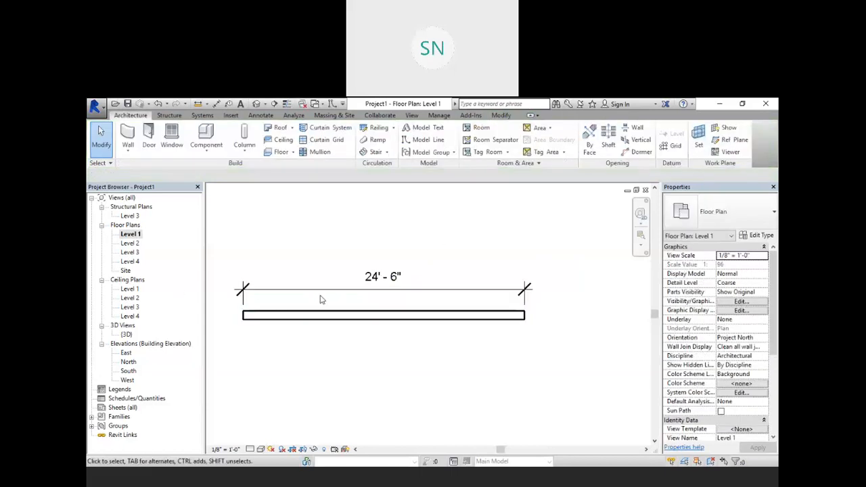
Scale the dimensioned wall numerically by a factor of 0.5, using its left end as the origin
scroll(394, 301, "down", 1)
middle_click_drag(388, 309, 414, 326)
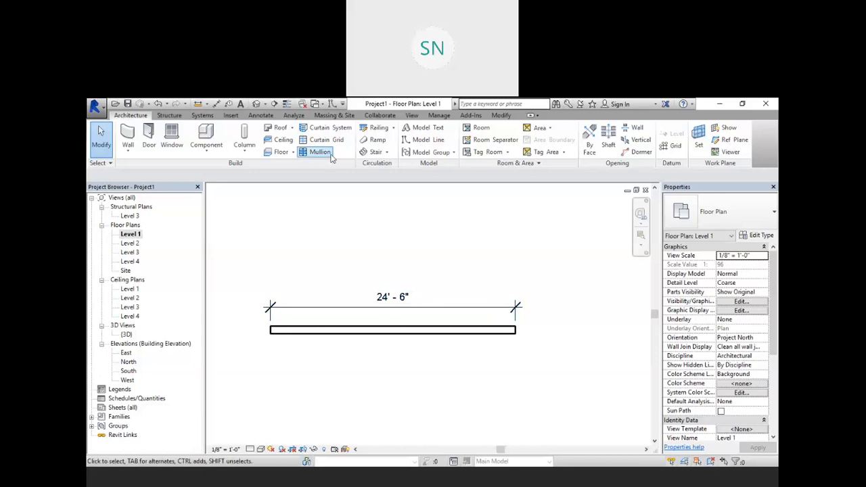
left_click(349, 330)
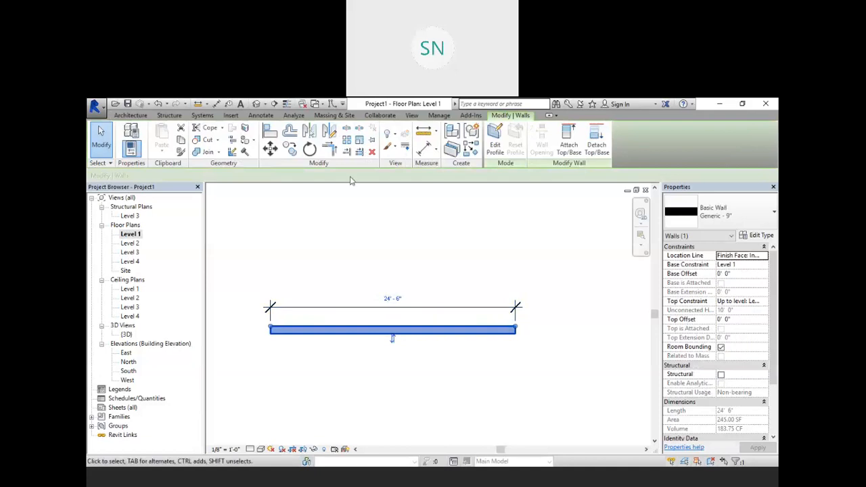
left_click(360, 142)
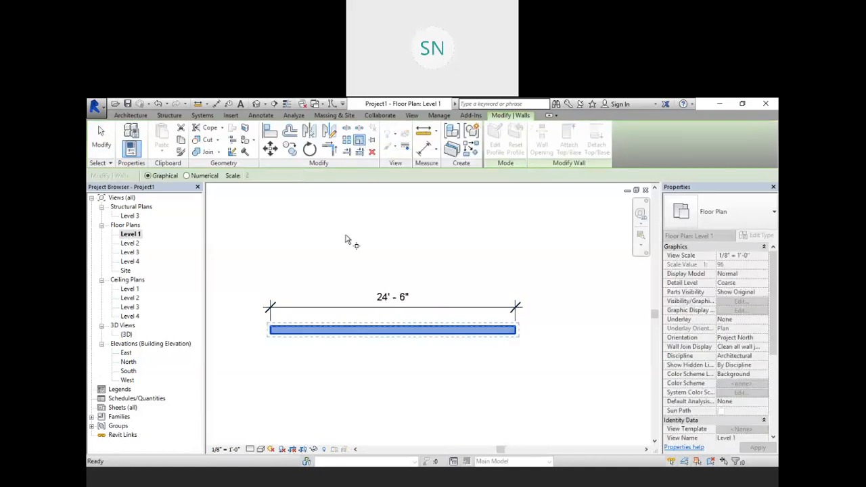
left_click(195, 176)
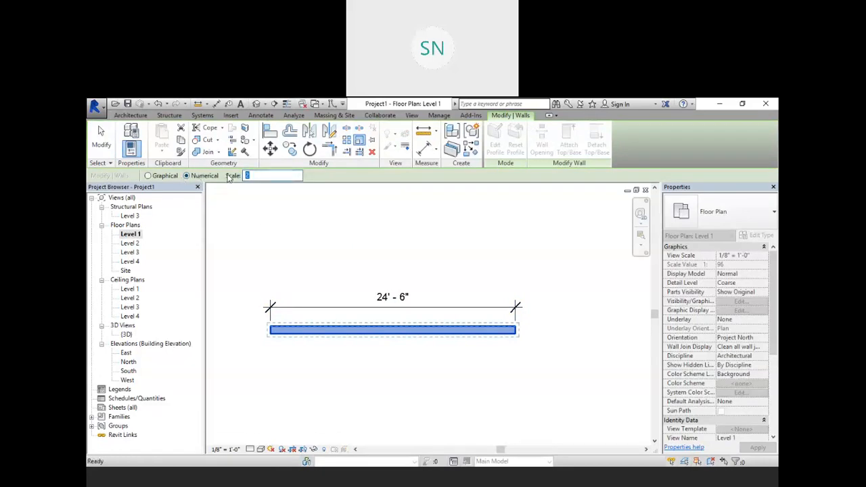
type("0.5")
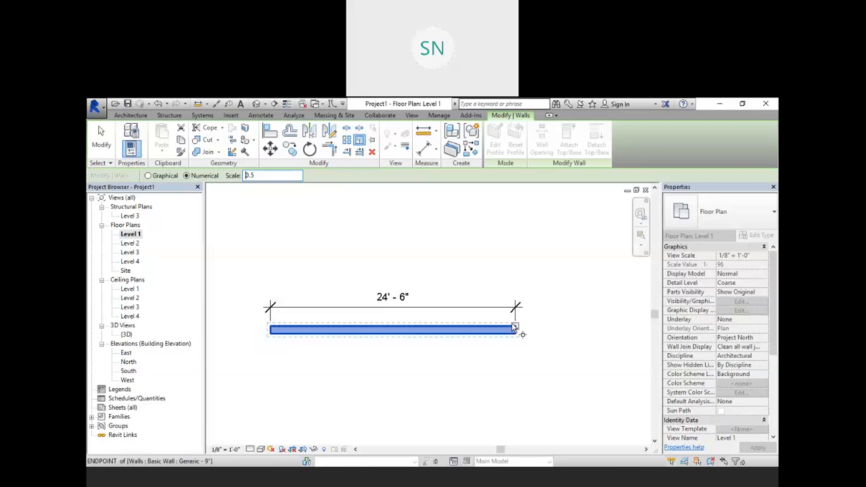
left_click(271, 329)
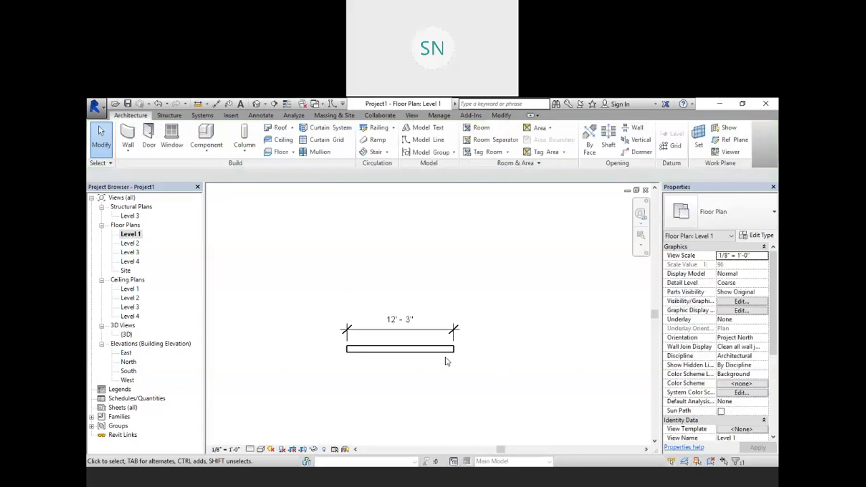
Create a grouped linear array of the scaled wall and its dimension with 4 members, placing the last one 15' above the original
left_click_drag(445, 358, 382, 334)
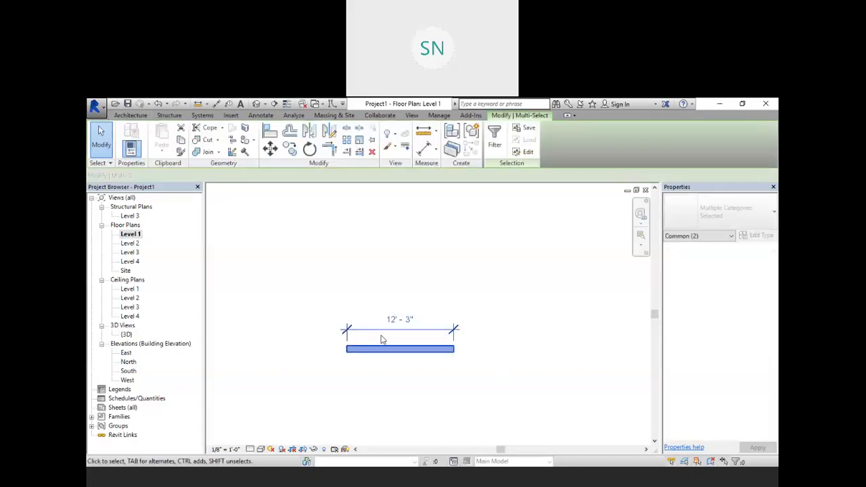
left_click(359, 151)
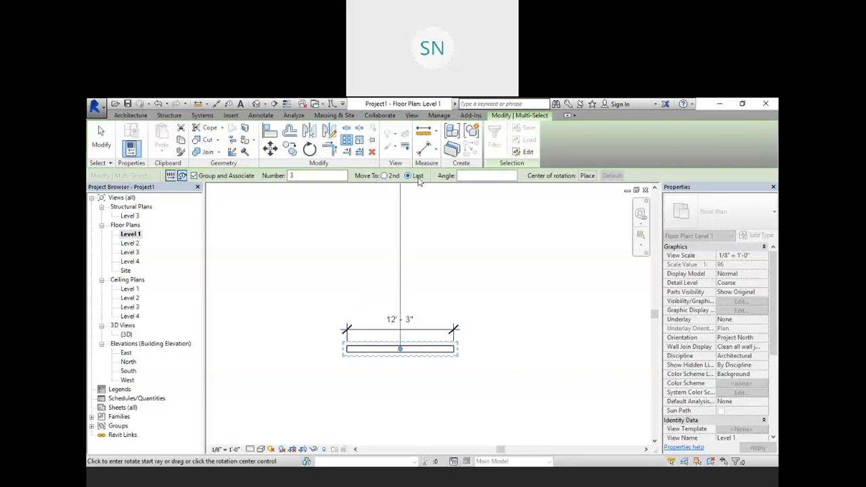
key("Escape")
key("a")
key("r")
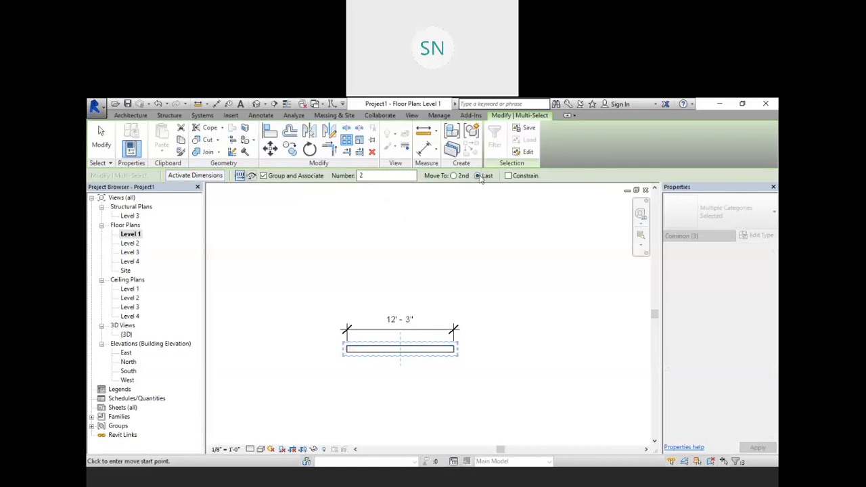
left_click(347, 349)
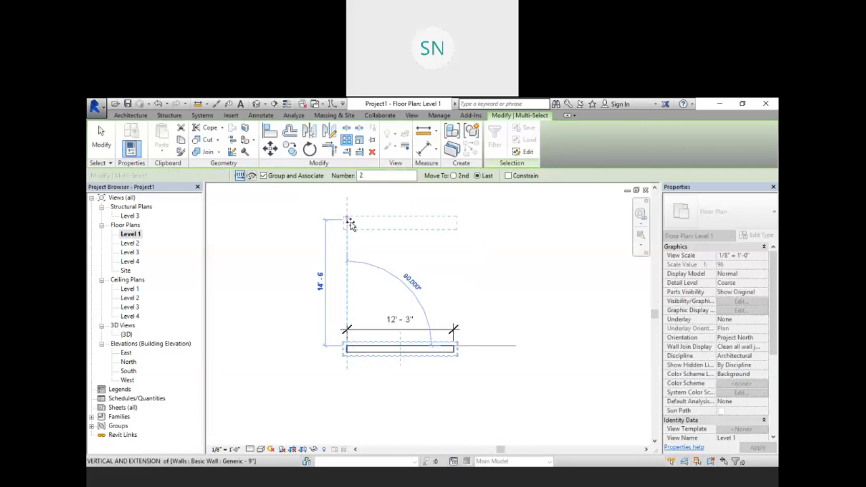
type("1")
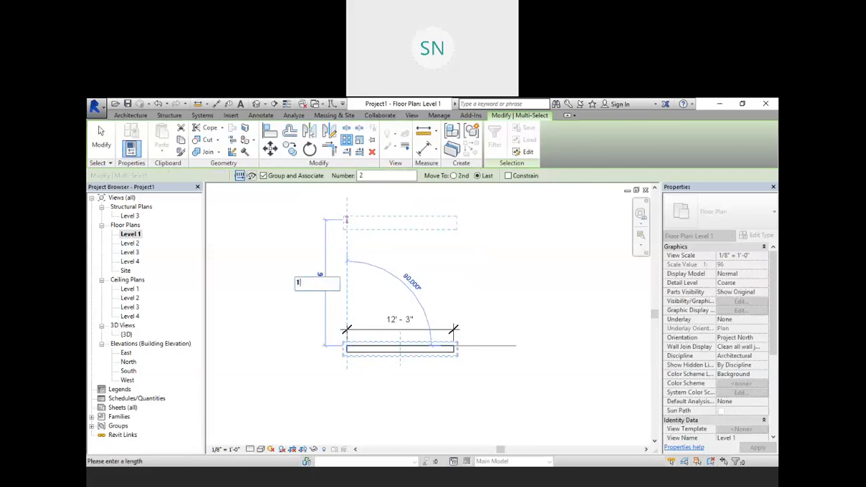
type("5'")
key("Return")
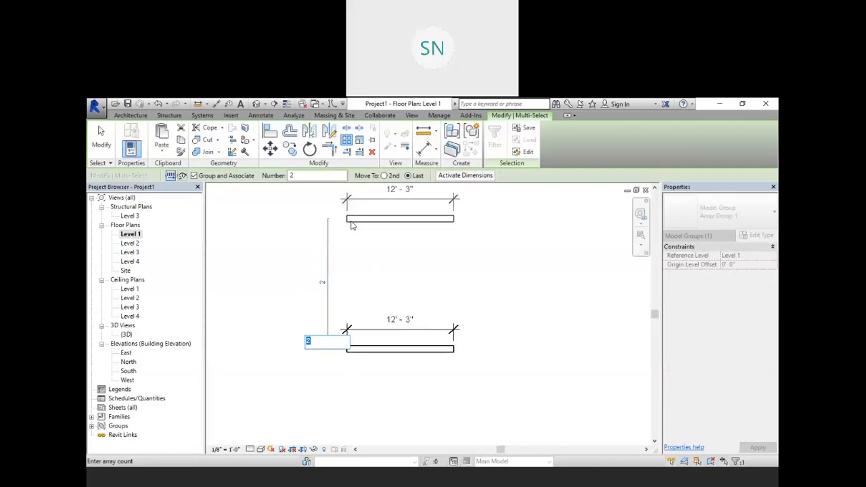
type("4")
key("Return")
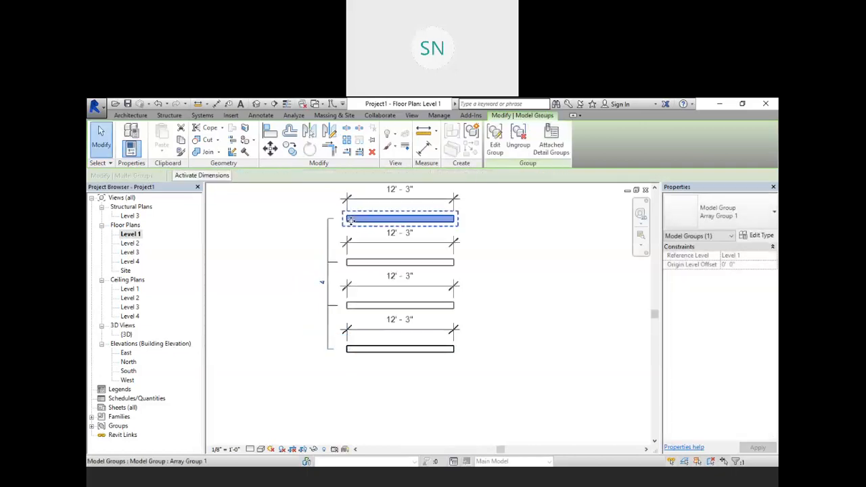
left_click(519, 318)
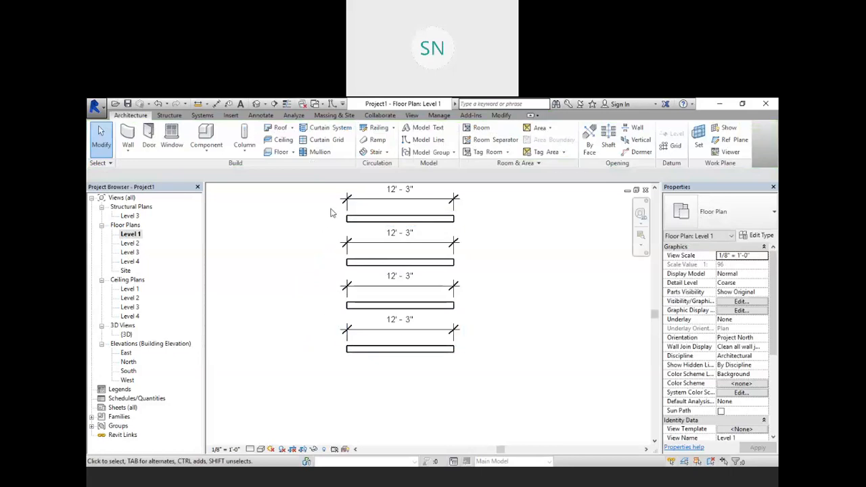
Examine the left ends and wall faces of the arrayed walls to compare where the array spacing is measured from
middle_click_drag(426, 328, 450, 347)
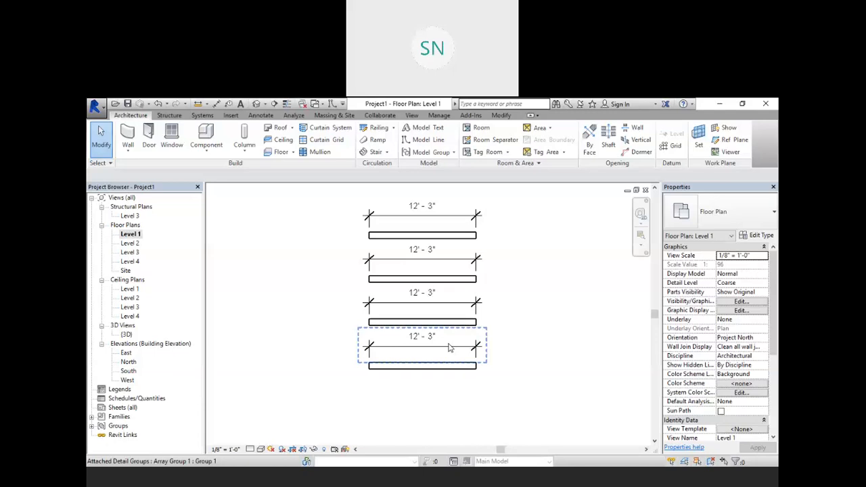
scroll(374, 375, "up", 4)
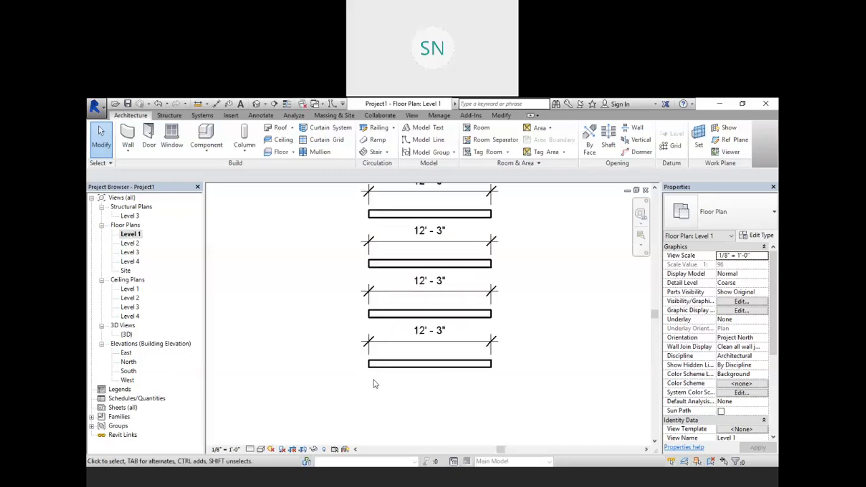
scroll(369, 366, "up", 2)
scroll(368, 366, "down", 3)
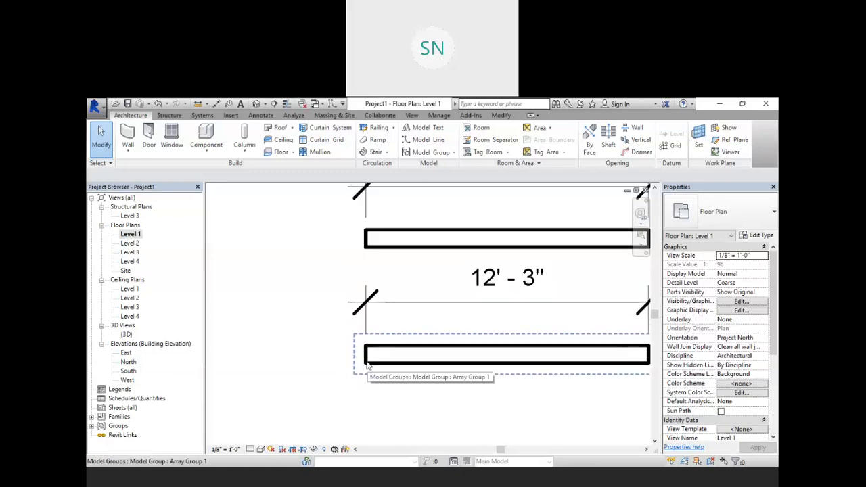
scroll(366, 250, "up", 2)
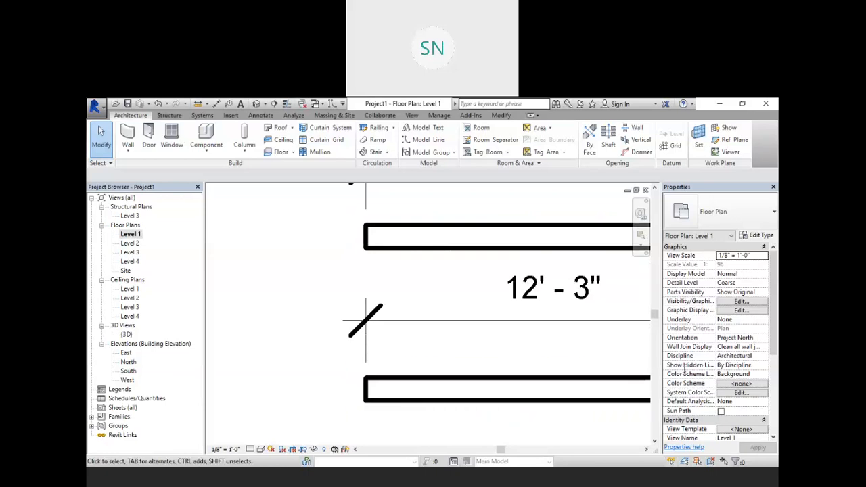
middle_click_drag(338, 360, 315, 357)
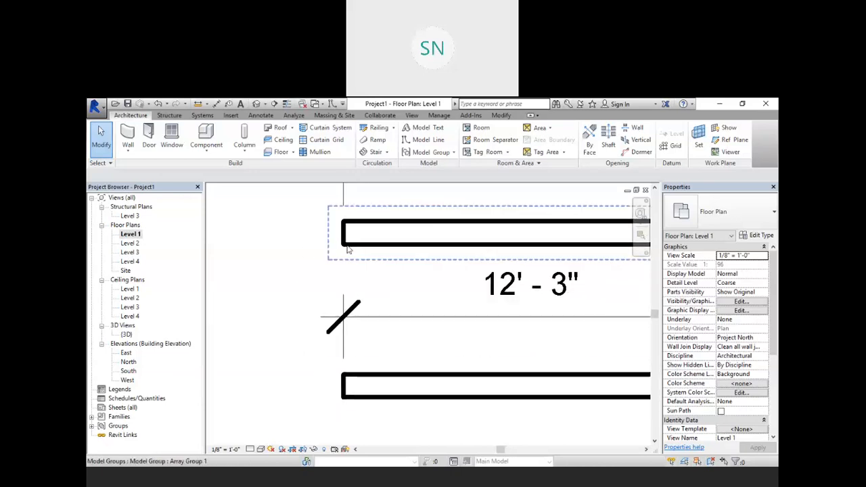
scroll(348, 250, "down", 3)
scroll(321, 328, "up", 3)
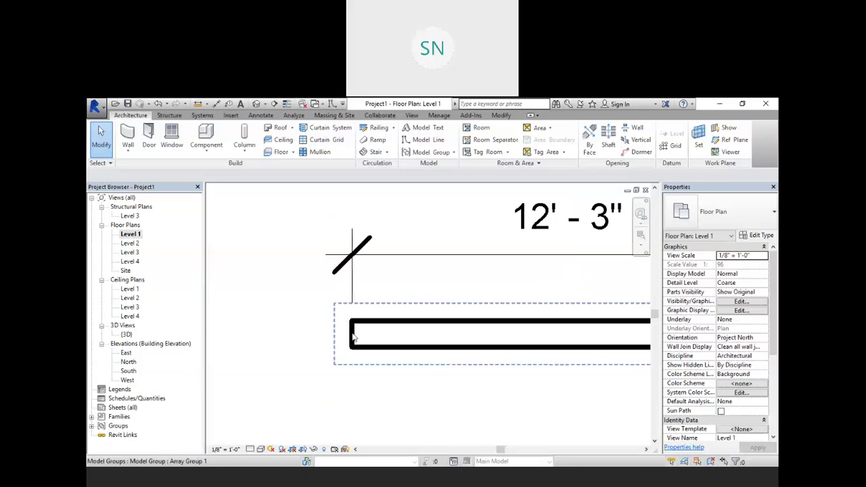
scroll(353, 336, "down", 3)
scroll(345, 225, "up", 3)
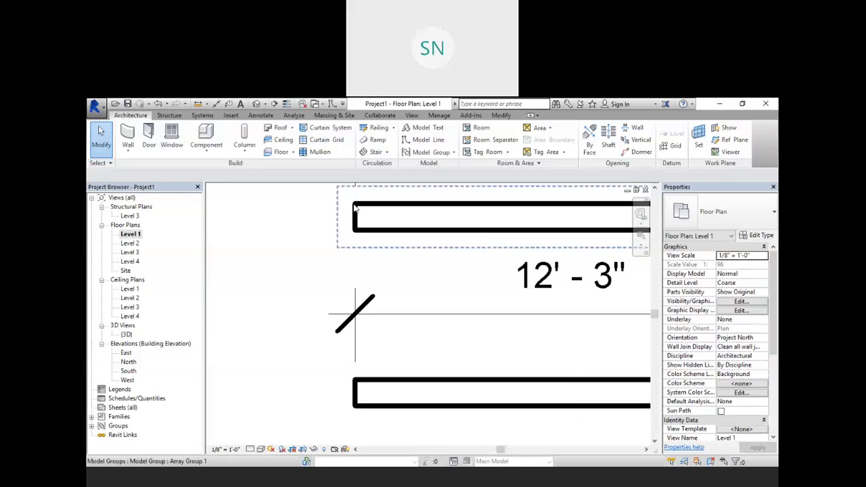
scroll(354, 209, "down", 4)
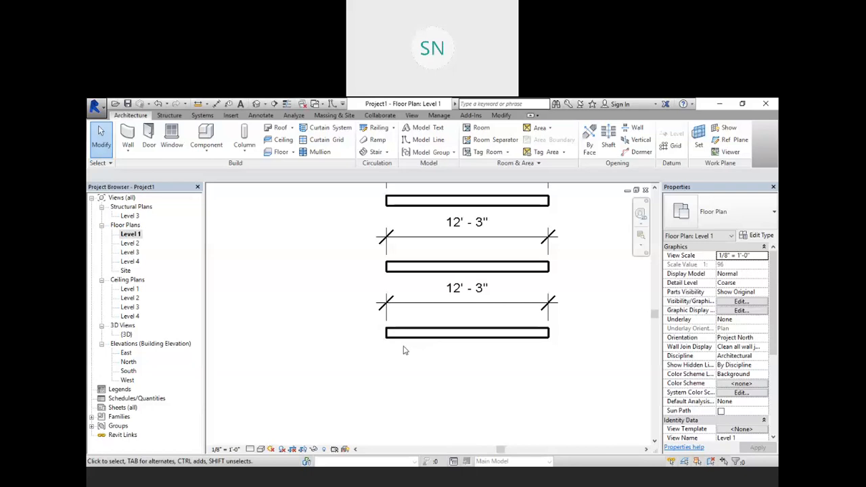
scroll(405, 350, "down", 3)
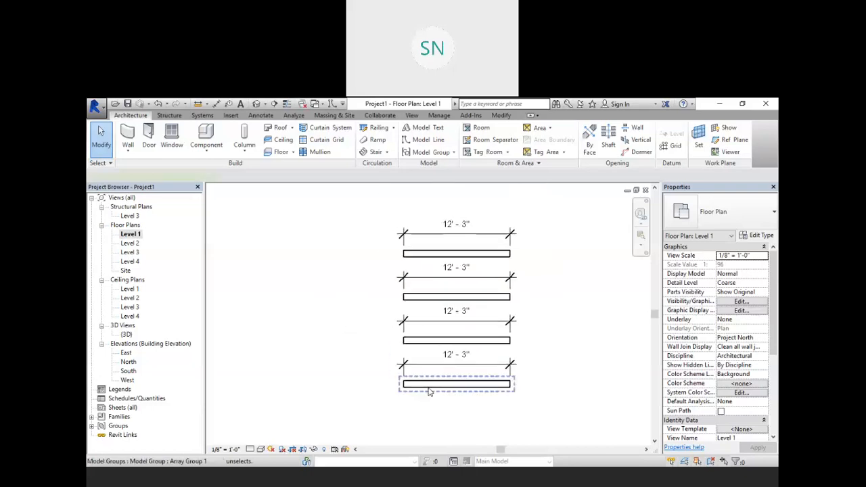
left_click(428, 391)
left_click(333, 258)
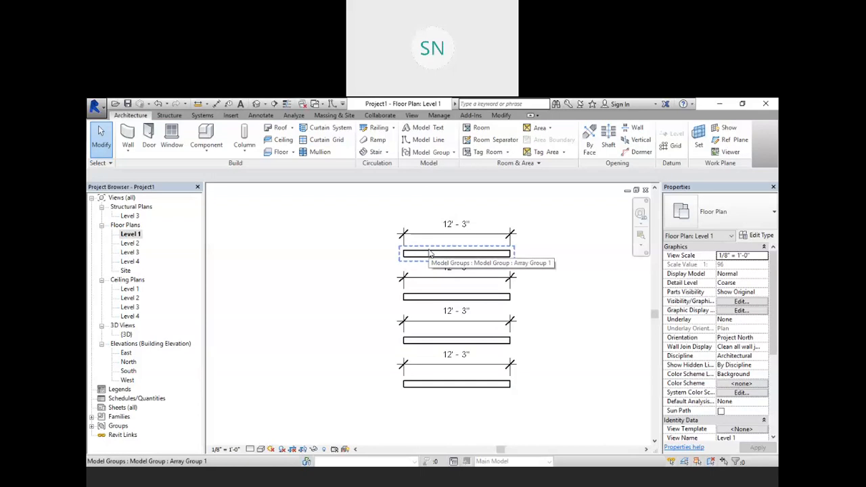
scroll(393, 389, "up", 5)
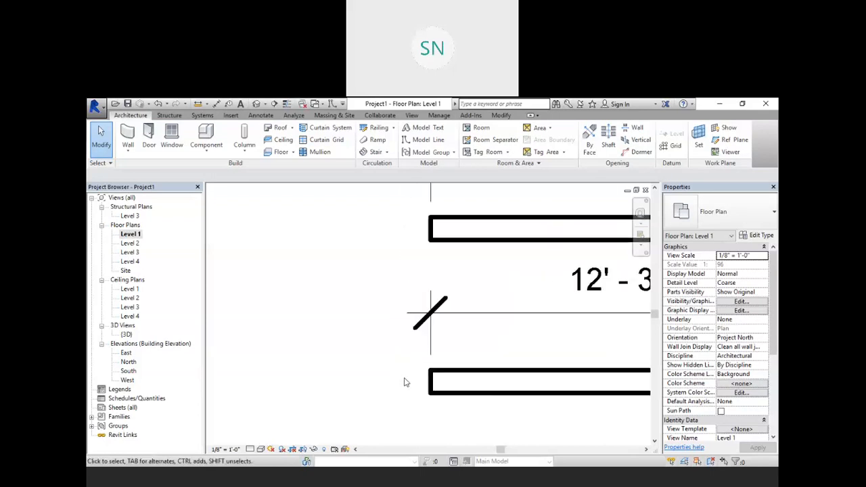
scroll(424, 384, "up", 3)
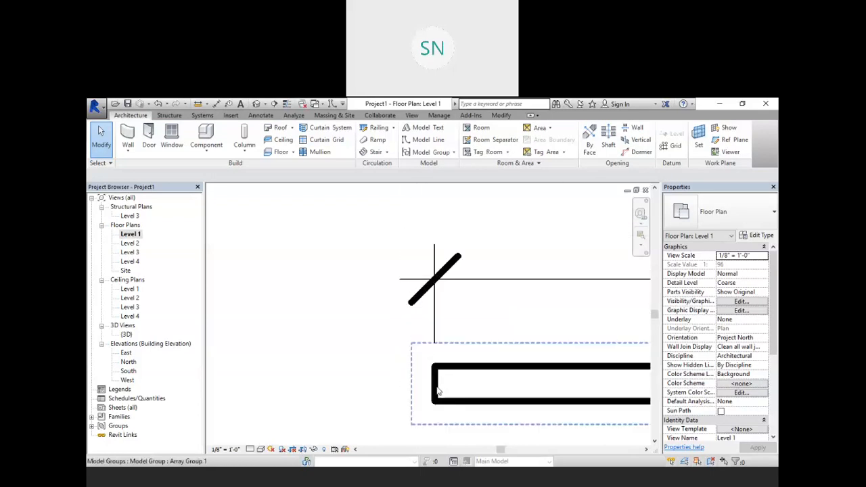
scroll(436, 389, "down", 4)
scroll(429, 279, "up", 4)
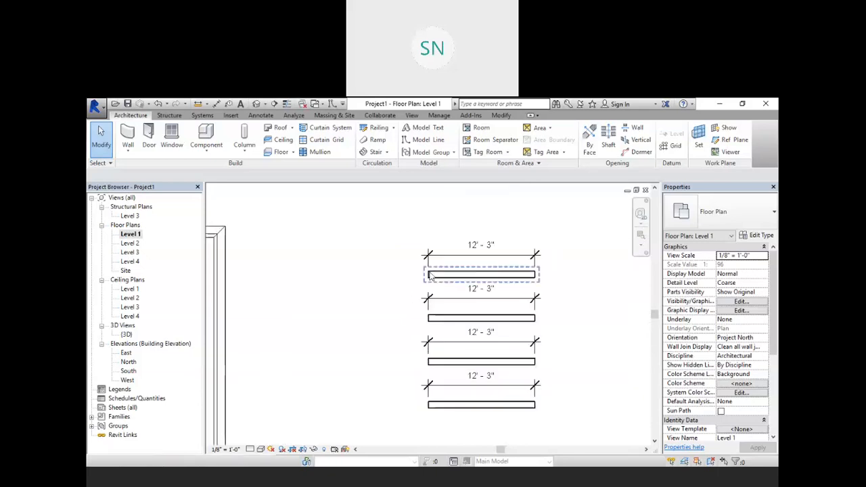
scroll(429, 279, "down", 1)
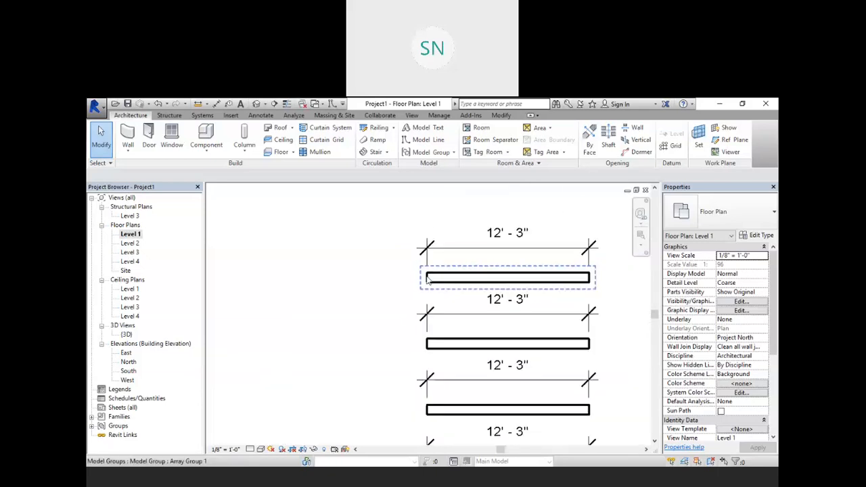
middle_click_drag(427, 279, 337, 252)
scroll(337, 251, "down", 2)
scroll(404, 258, "up", 2)
middle_click_drag(406, 298, 426, 310)
scroll(426, 311, "down", 1)
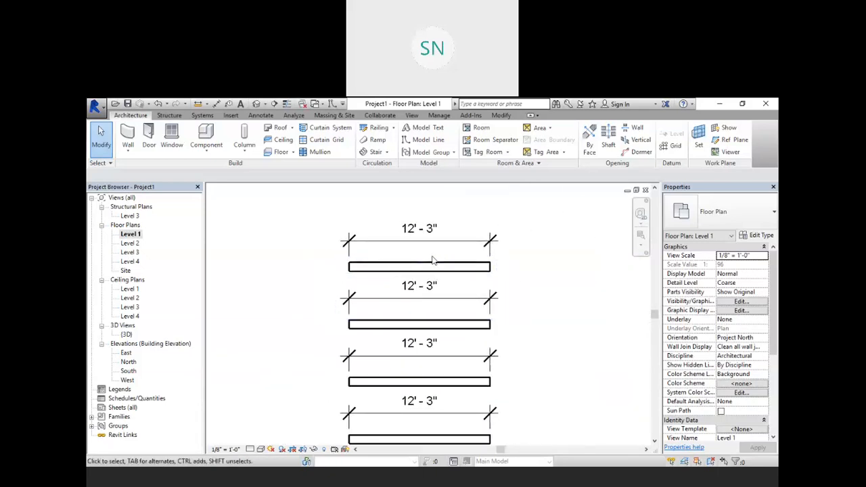
scroll(435, 262, "down", 2)
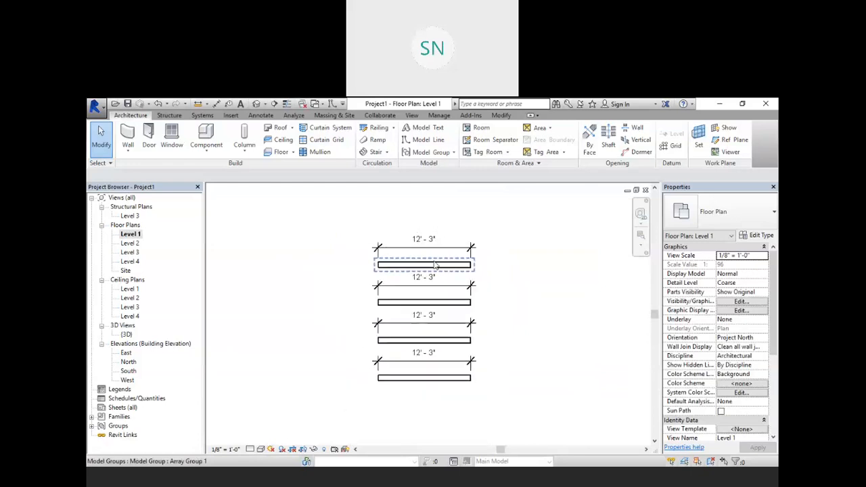
middle_click_drag(474, 329, 464, 339)
Delete the whole array of four walls together with their length dimensions
scroll(409, 247, "up", 1)
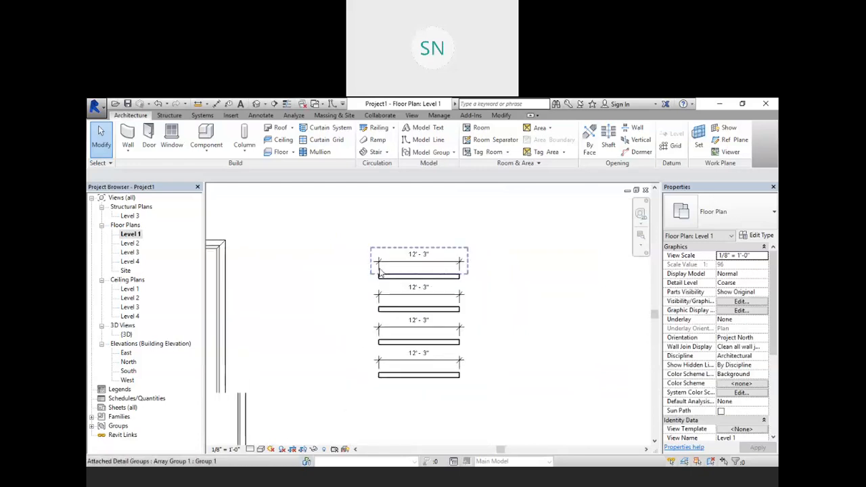
scroll(379, 269, "up", 1)
left_click_drag(486, 404, 376, 244)
key("Delete")
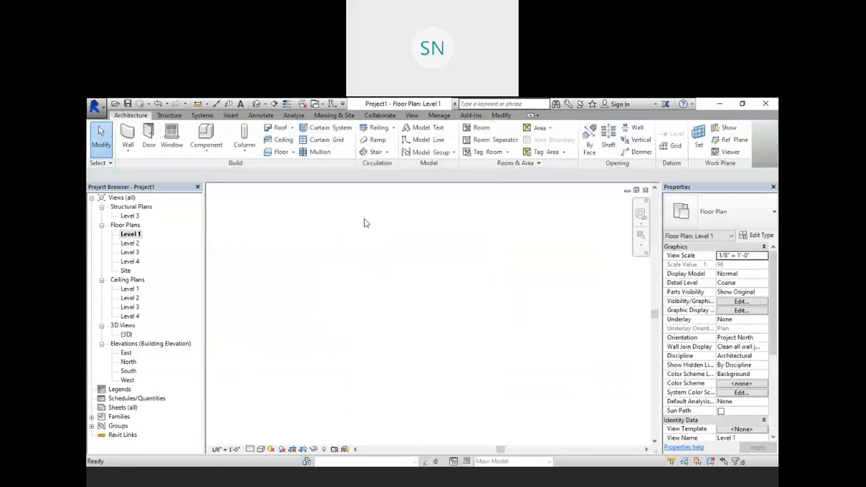
Draw a horizontal Generic - 9" wall 14' long in the empty area beside the building
left_click(128, 140)
left_click(336, 340)
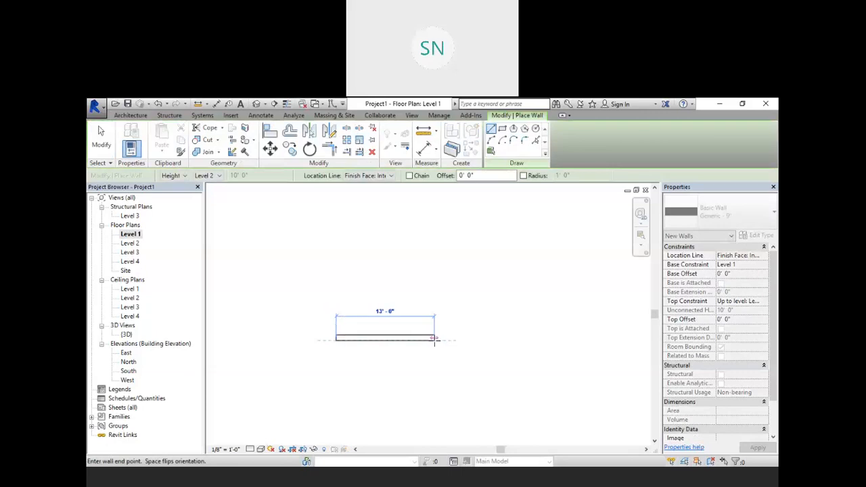
left_click(441, 338)
right_click(448, 305)
left_click(485, 312)
left_click(411, 354)
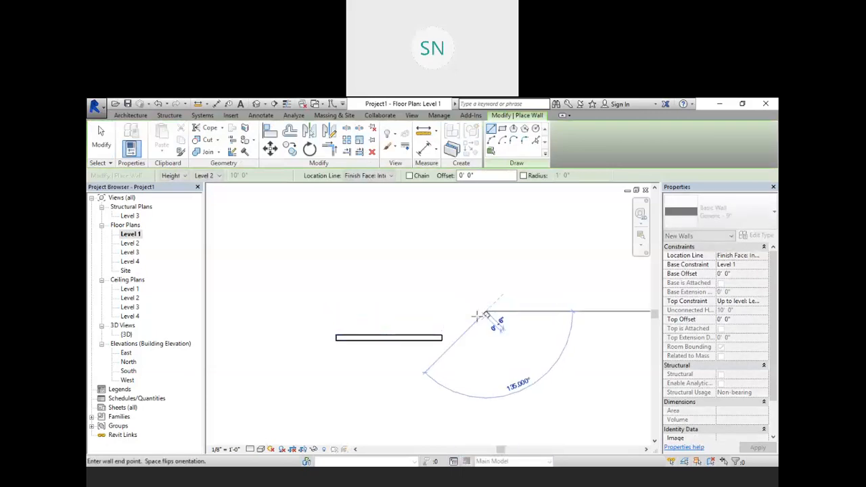
right_click(478, 317)
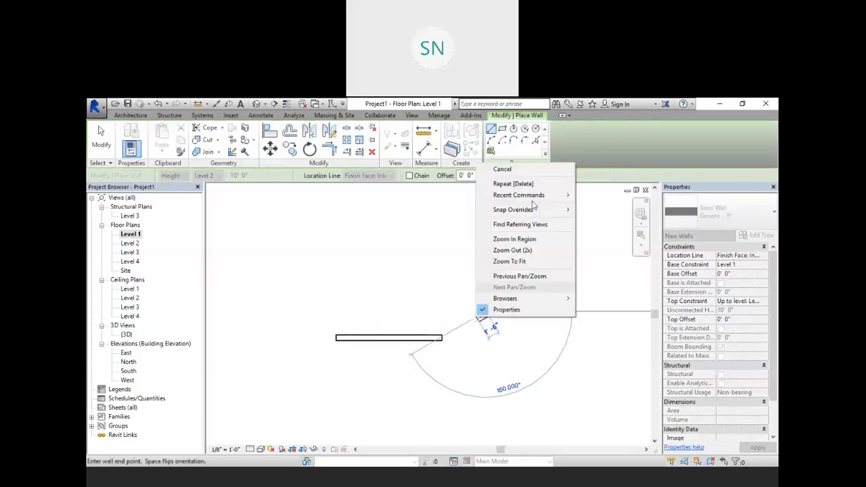
left_click(502, 170)
Create a grouped linear array of the new wall with 6 members, placing the last one 19'3" above the original
middle_click_drag(450, 291, 487, 338)
scroll(399, 390, "up", 2)
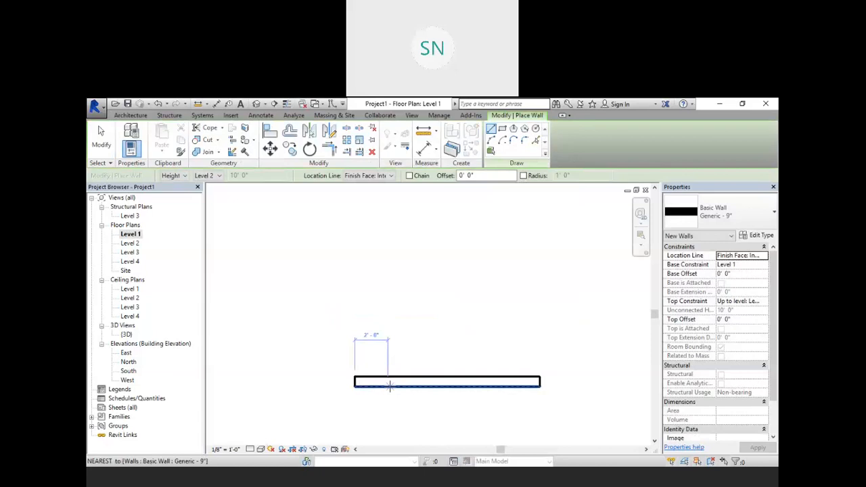
scroll(389, 386, "down", 2)
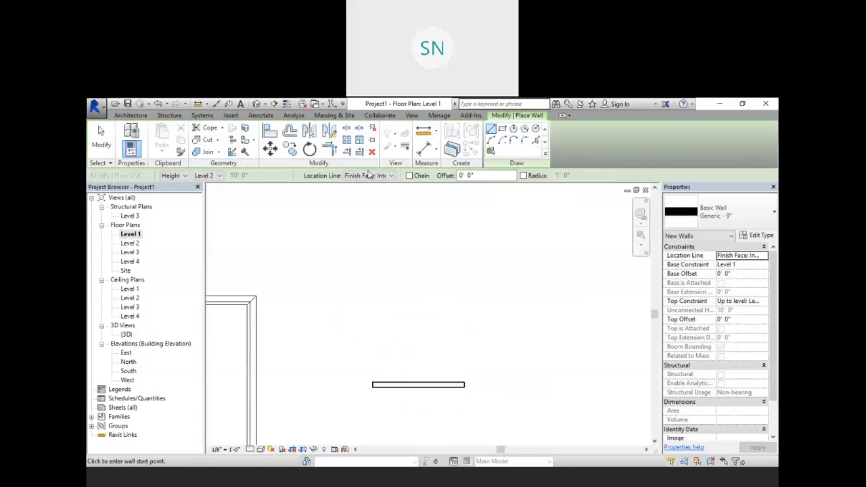
key("Escape")
key("Escape")
left_click(437, 385)
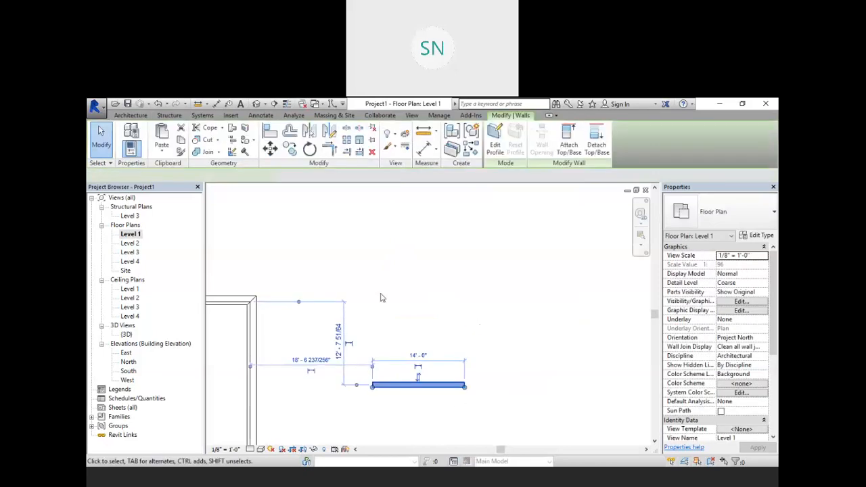
left_click(346, 140)
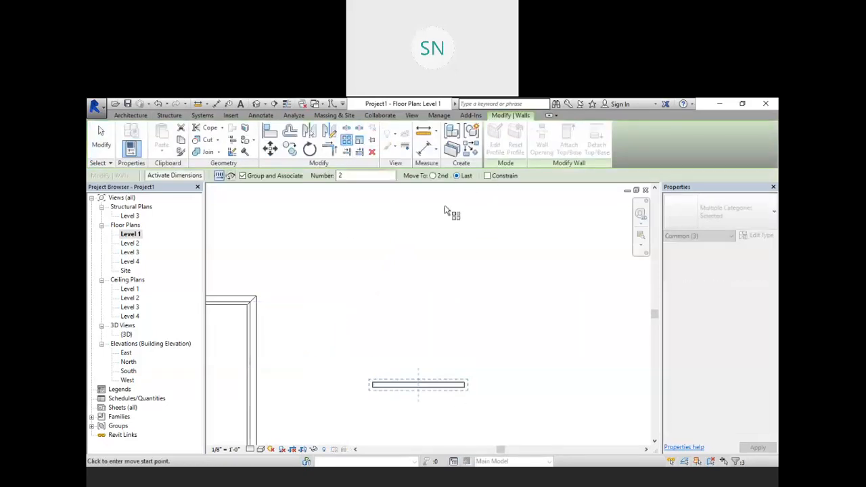
scroll(378, 396, "up", 2)
scroll(377, 396, "up", 3)
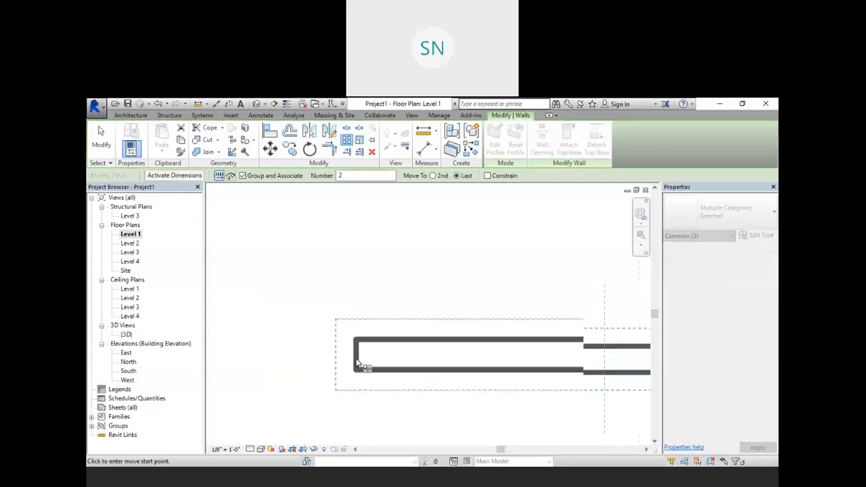
left_click(354, 357)
scroll(352, 369, "down", 5)
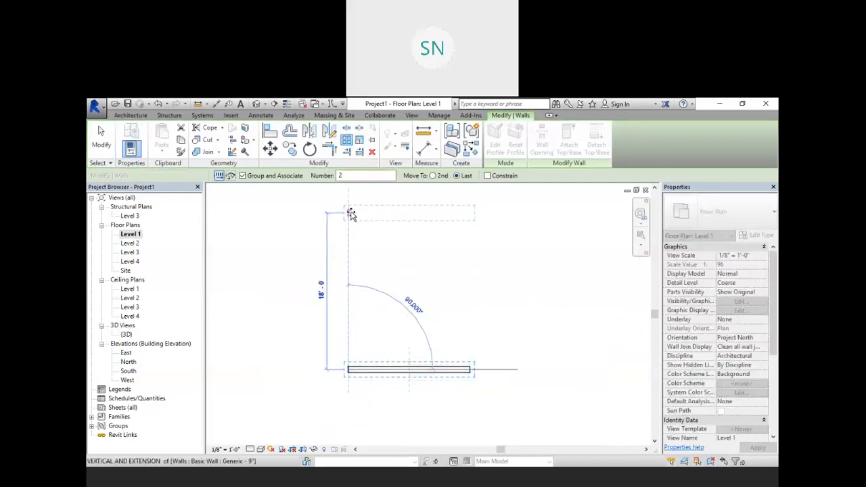
type("19'3\"")
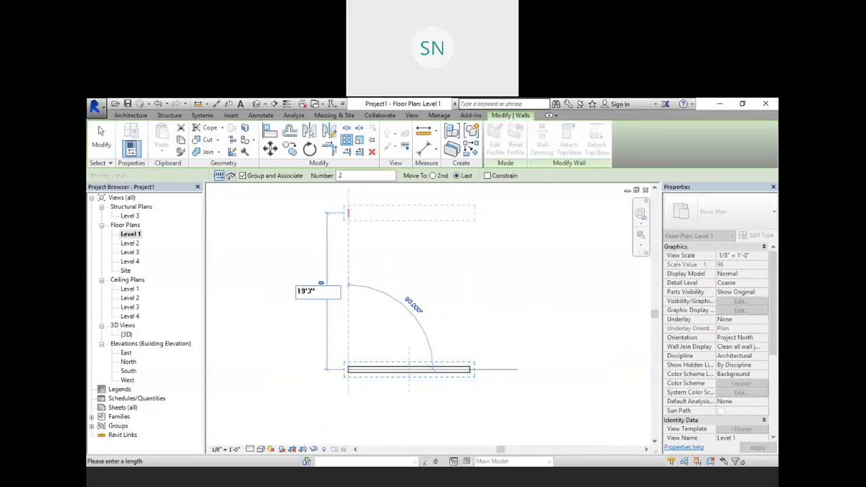
key("Return")
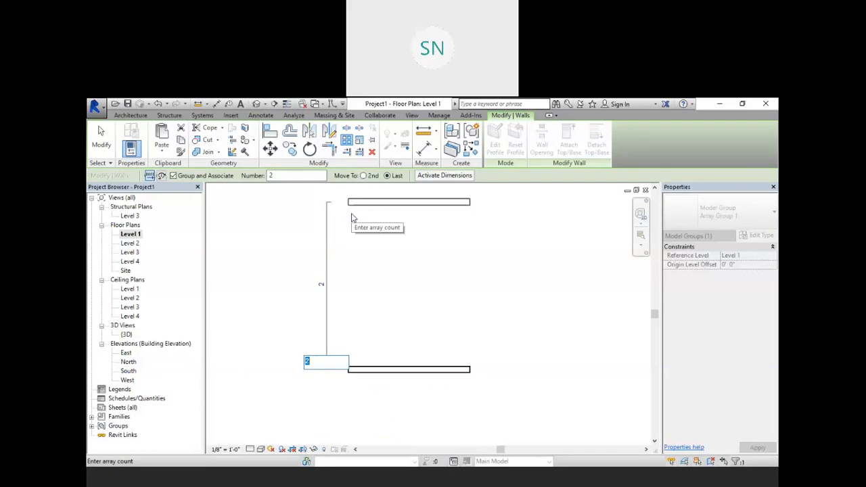
type("6")
key("Return")
key("Escape")
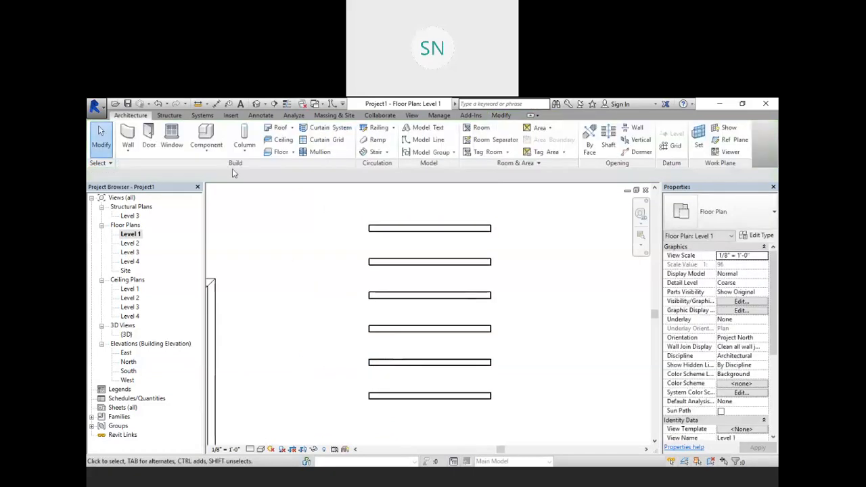
Add a vertical linear dimension beside the array, from the uppermost wall's outer left corner to the lowest wall's outer left corner
left_click(261, 116)
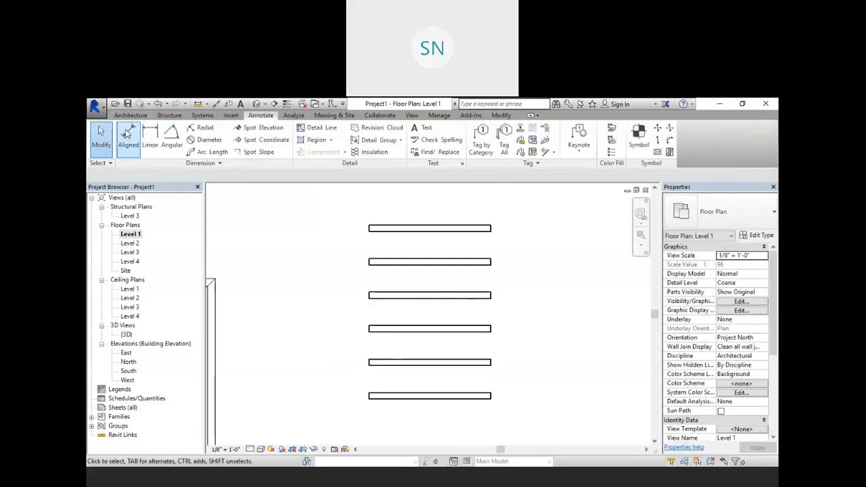
left_click(149, 138)
scroll(386, 220, "up", 2)
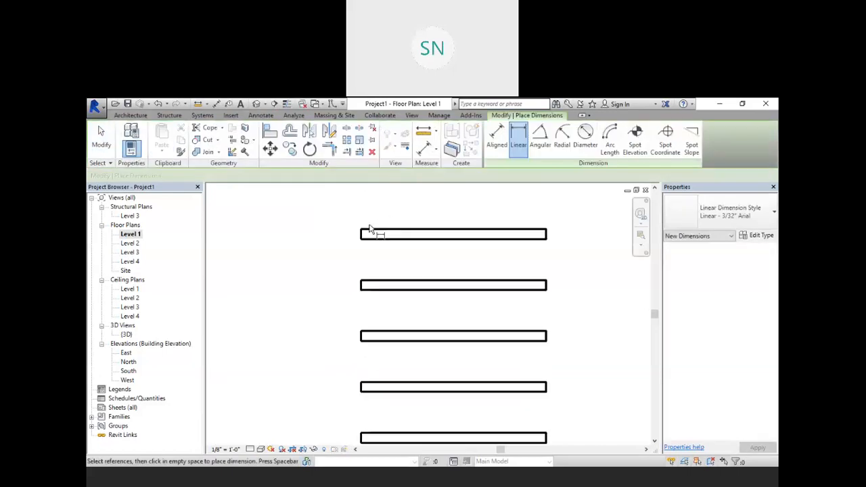
left_click(361, 233)
scroll(277, 314, "down", 3)
middle_click_drag(285, 343, 373, 372)
scroll(373, 338, "up", 1)
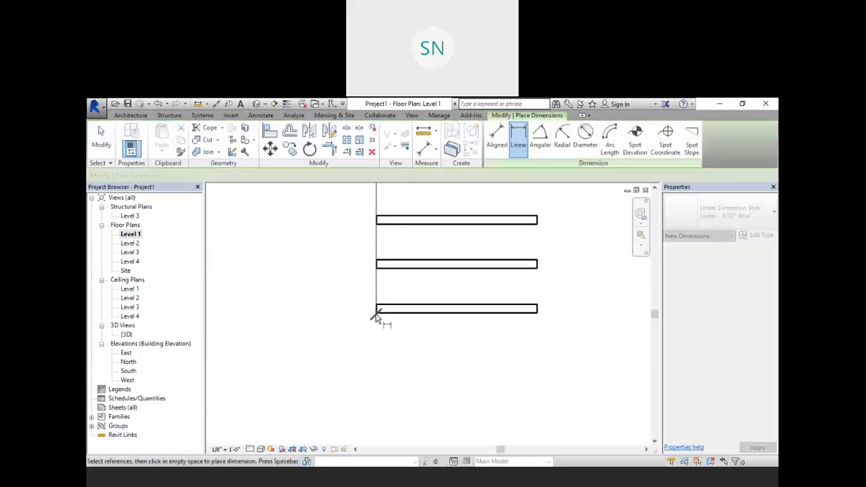
left_click(376, 317)
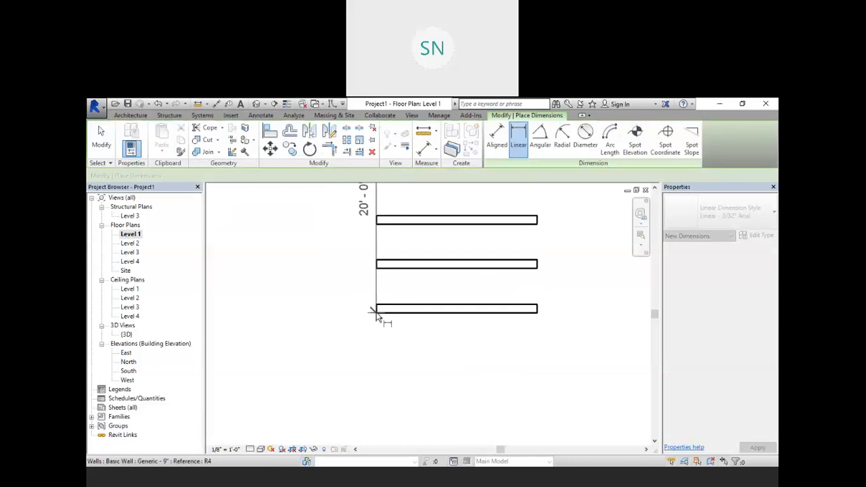
scroll(316, 233, "down", 1)
middle_click_drag(343, 227, 340, 287)
left_click(314, 270)
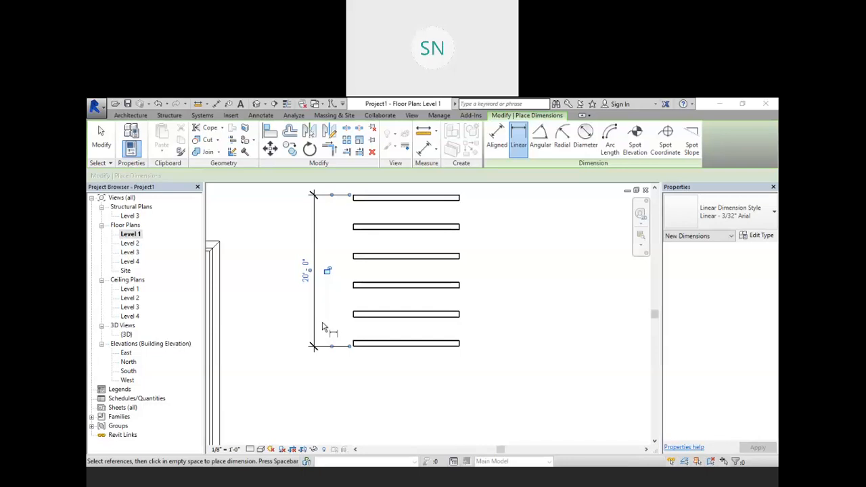
Open the South elevation view and bring the Level 1 head beside the building into close view
left_click(128, 373)
double_click(130, 373)
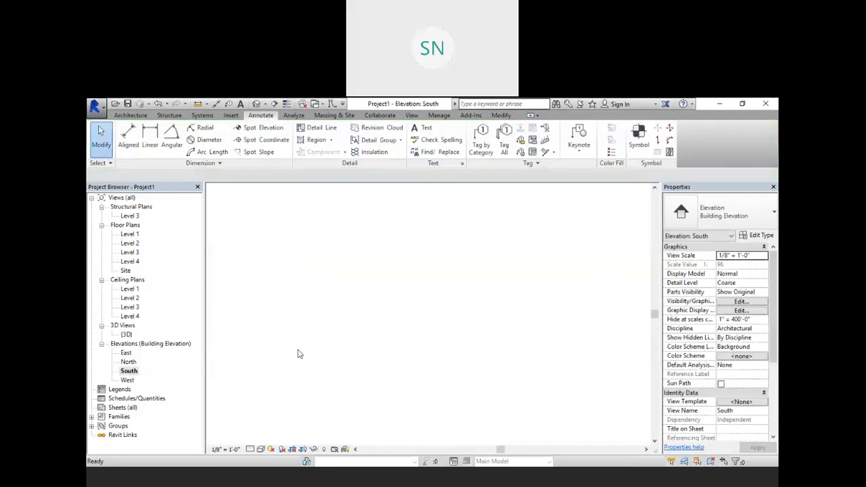
mouse_move(372, 327)
middle_mouse_down()
mouse_move(385, 298)
mouse_move(441, 238)
middle_mouse_up()
middle_click_drag(292, 291, 362, 302)
scroll(362, 302, "up", 5)
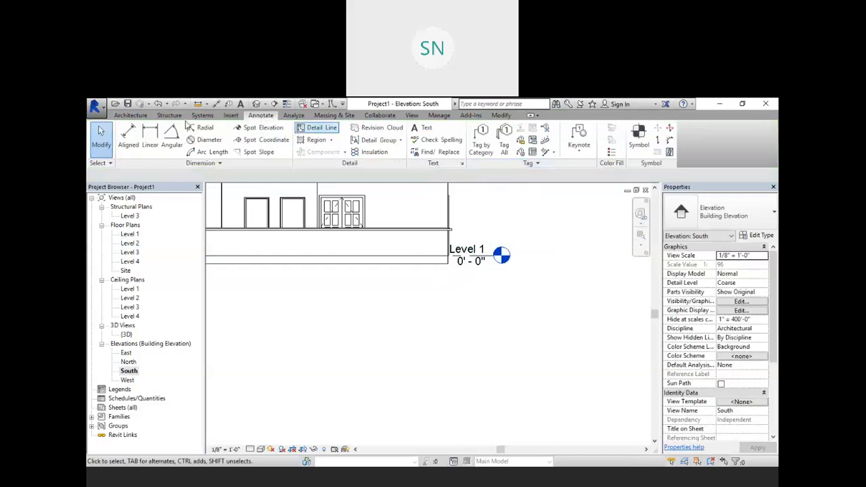
Add a new level 3' below Level 1 by picking the Level 1 line with a 3' 0" offset
left_click(131, 115)
left_click(673, 135)
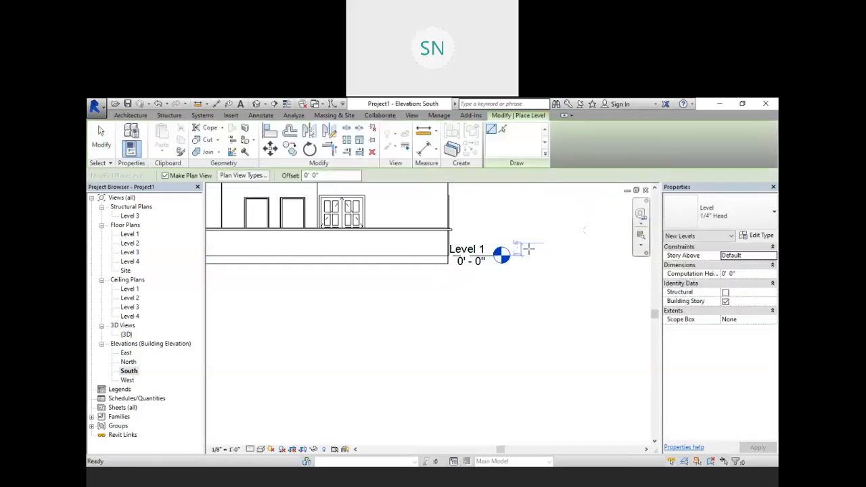
left_click_drag(340, 176, 264, 182)
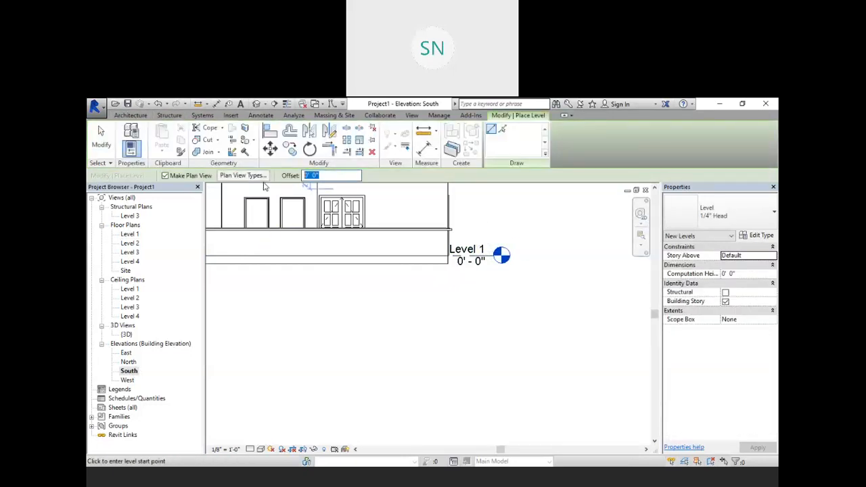
type("3")
key("Return")
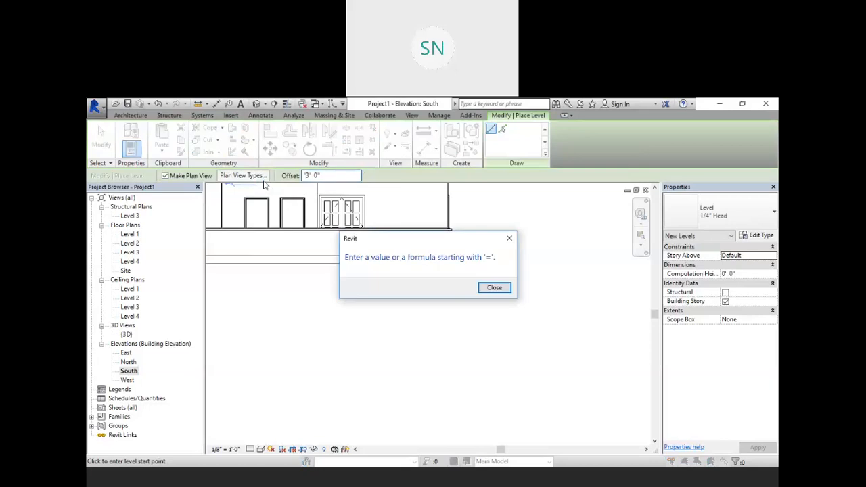
left_click(493, 288)
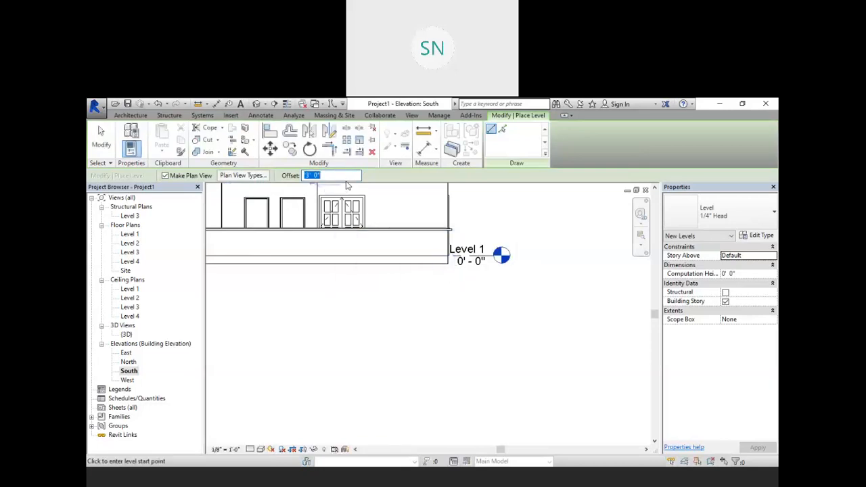
type("3")
key("Return")
scroll(389, 240, "up", 1)
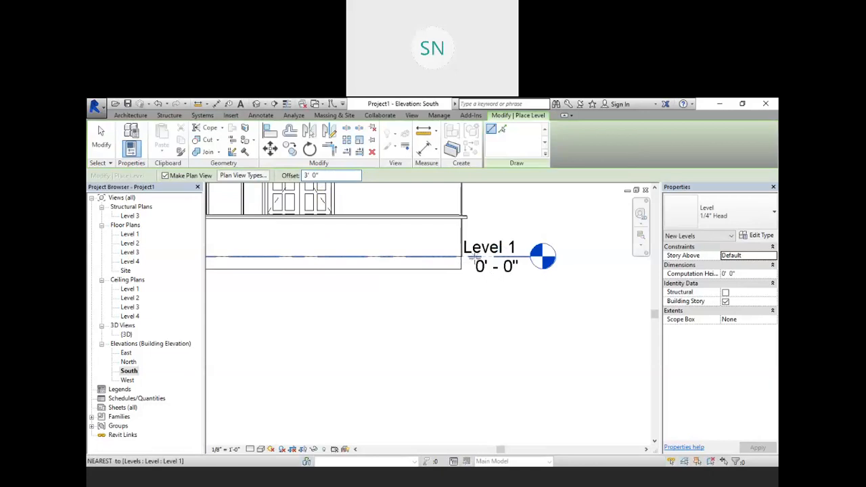
left_click(503, 129)
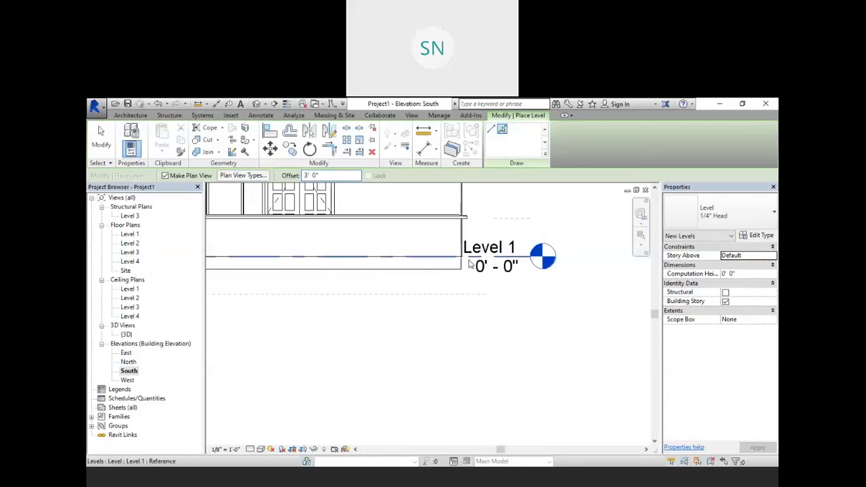
left_click(474, 258)
middle_click_drag(419, 351, 398, 349)
right_click(398, 349)
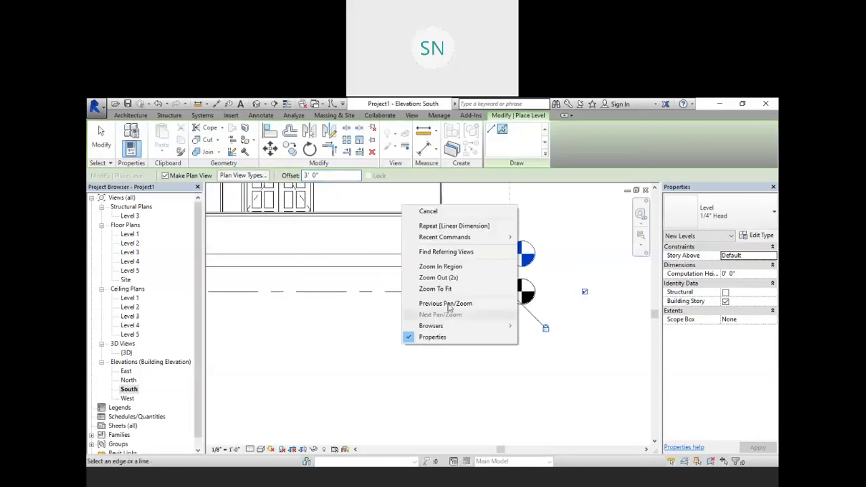
left_click(466, 212)
right_click(465, 212)
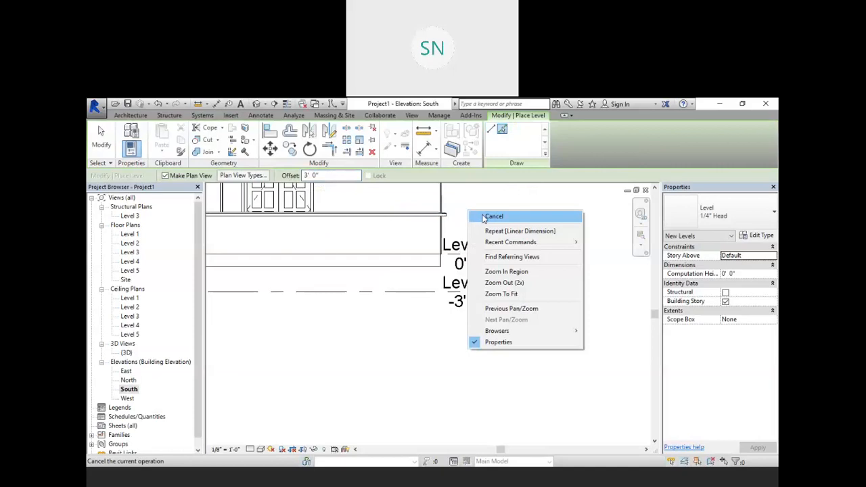
left_click(481, 217)
Rename the new lowest level as BOF and rename its corresponding views as well
left_click(472, 287)
left_click(472, 288)
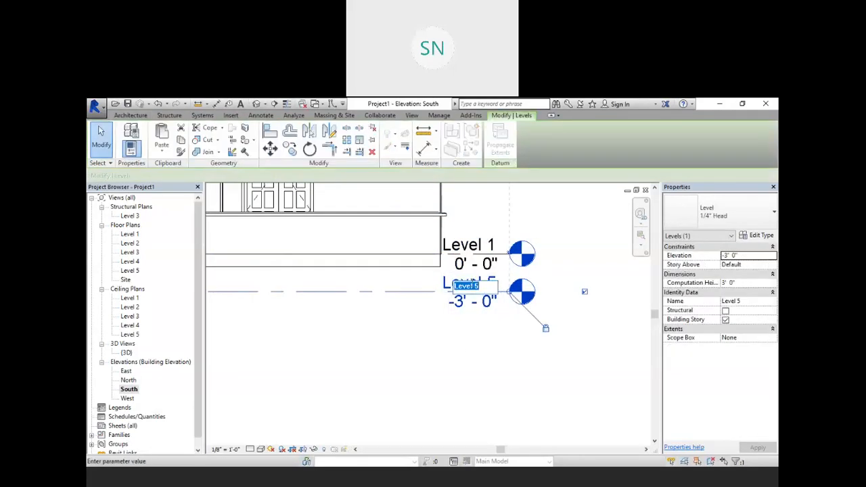
type("B0F")
left_click(484, 362)
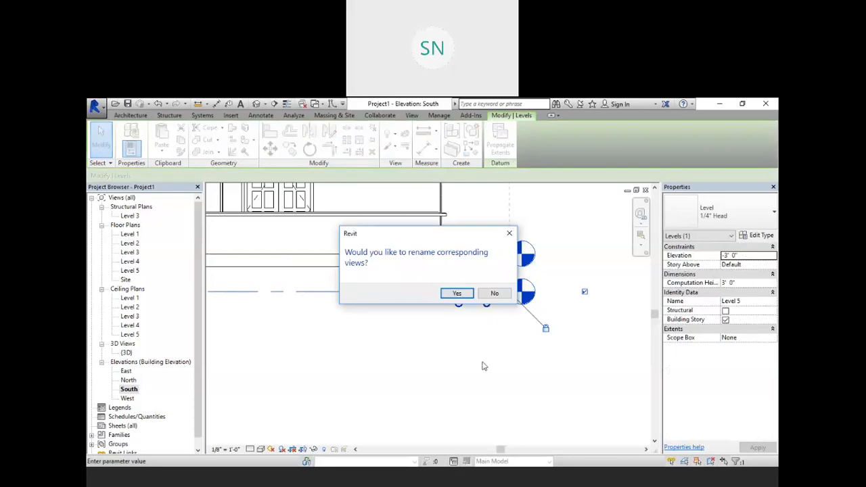
left_click(456, 294)
scroll(547, 410, "down", 2)
scroll(490, 329, "up", 2)
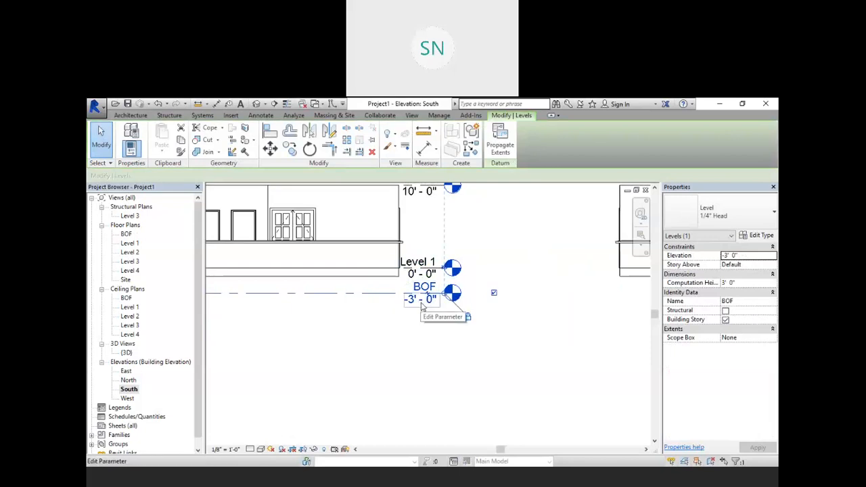
scroll(417, 317, "down", 1)
scroll(412, 343, "down", 3)
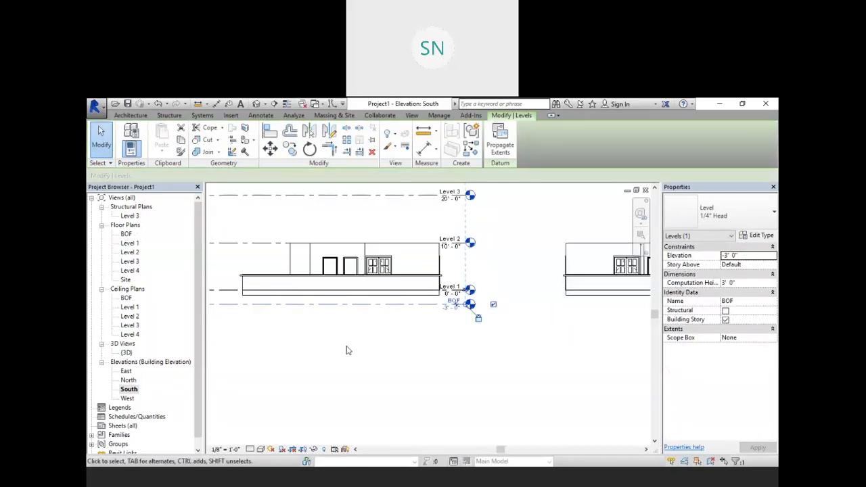
left_click(376, 357)
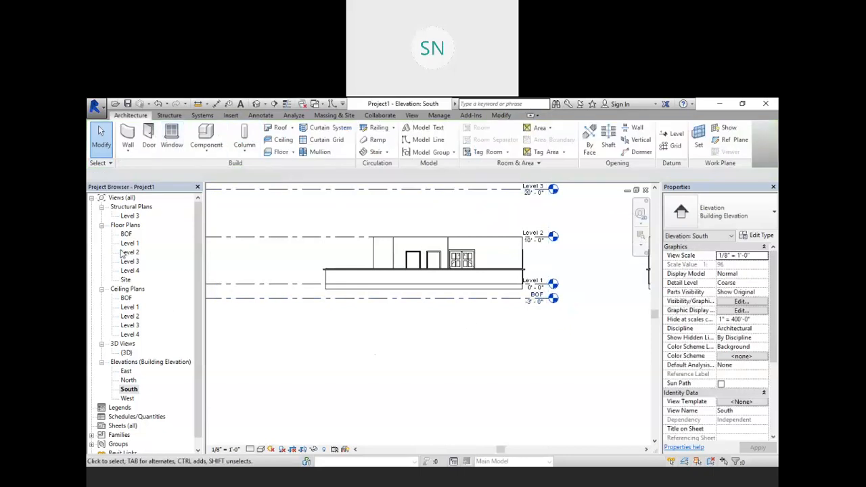
Examine the BOF level and its position below Level 1 and the building in the South elevation
scroll(518, 323, "up", 3)
scroll(443, 319, "down", 2)
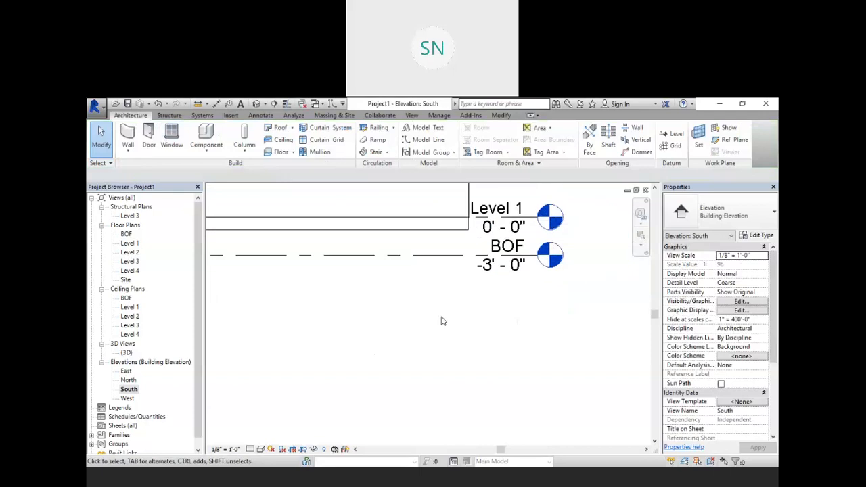
scroll(444, 321, "down", 1)
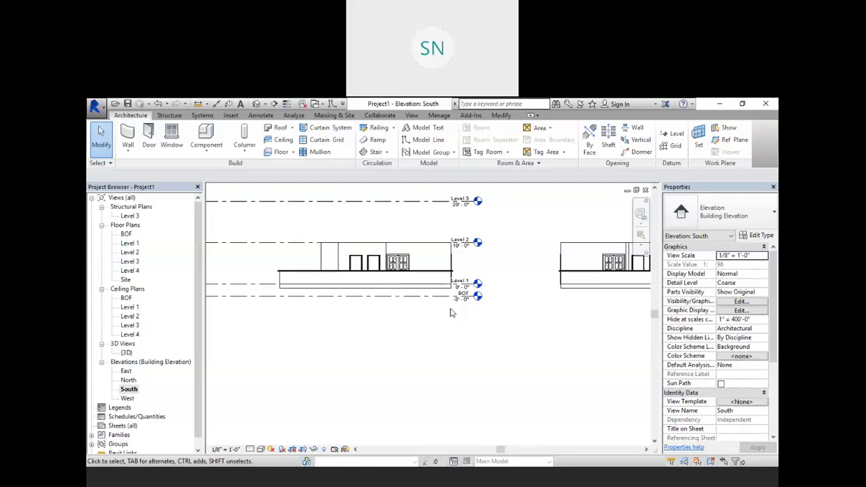
mouse_move(408, 377)
middle_mouse_down()
mouse_move(485, 402)
mouse_move(437, 425)
mouse_move(462, 428)
mouse_move(391, 379)
mouse_move(396, 347)
mouse_move(422, 373)
middle_mouse_up()
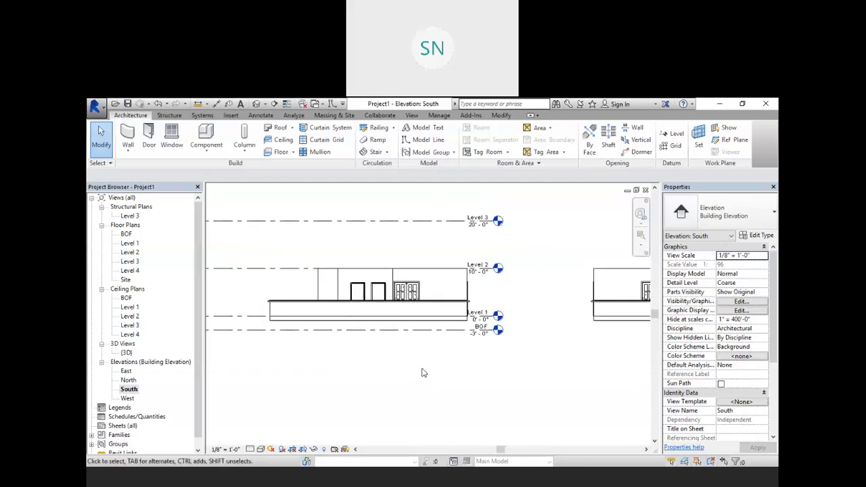
right_click(423, 372)
left_click(356, 366)
scroll(350, 371, "down", 1)
middle_click_drag(348, 383, 389, 395)
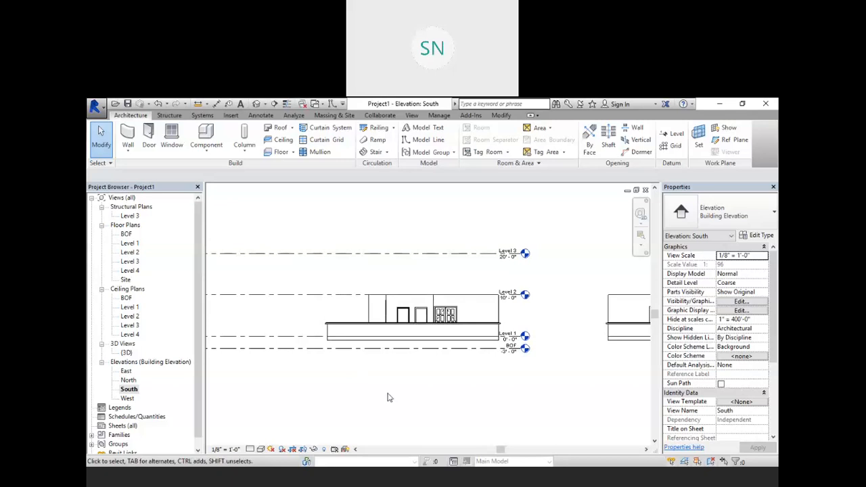
scroll(385, 363, "down", 1)
middle_click_drag(463, 396, 400, 365)
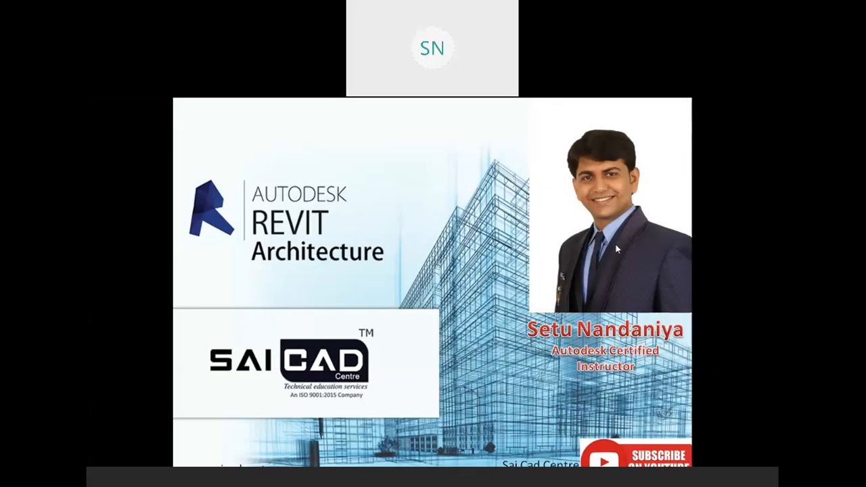
Exit the slide show in PowerPoint and close the Revit architecture presentation
key("Escape")
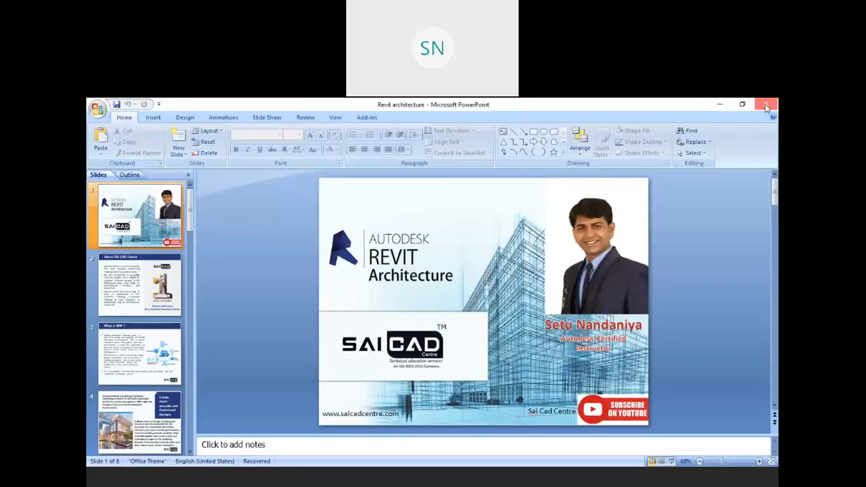
left_click(766, 106)
left_click(329, 256)
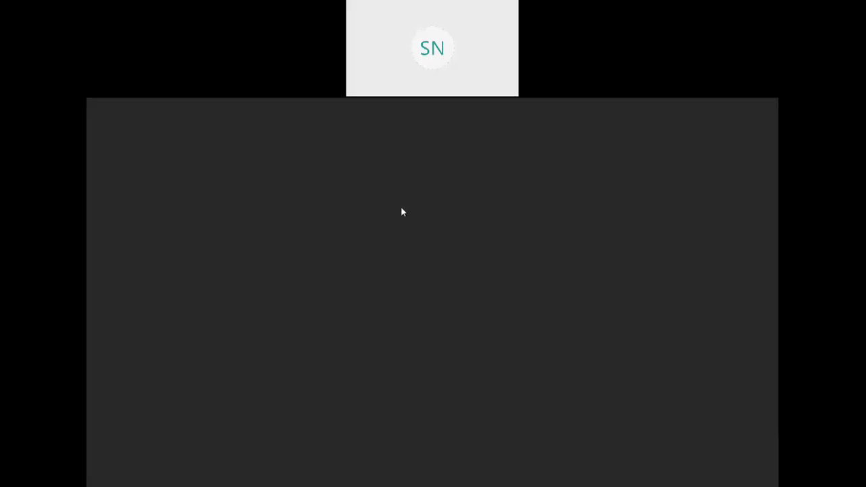
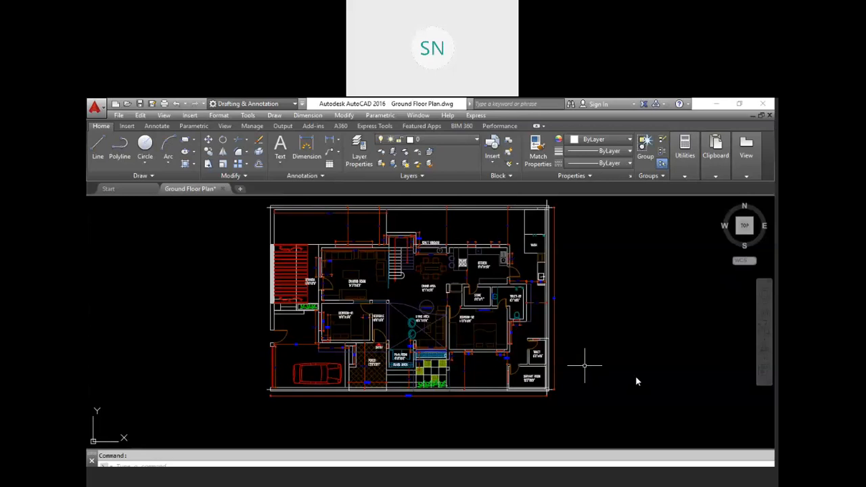
In AutoCAD's Ground Floor Plan.dwg, delete the crosshatch pattern that fills the Porch
scroll(293, 303, "up", 4)
scroll(470, 347, "down", 6)
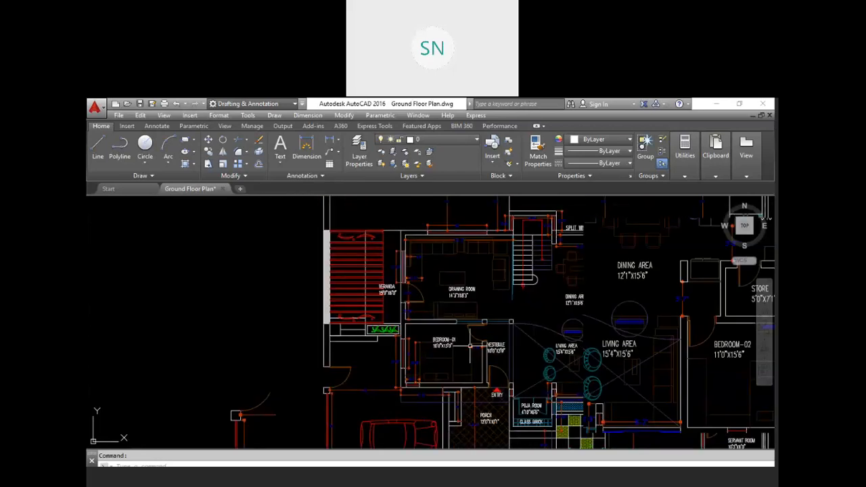
middle_click_drag(470, 352, 394, 336)
scroll(468, 352, "up", 4)
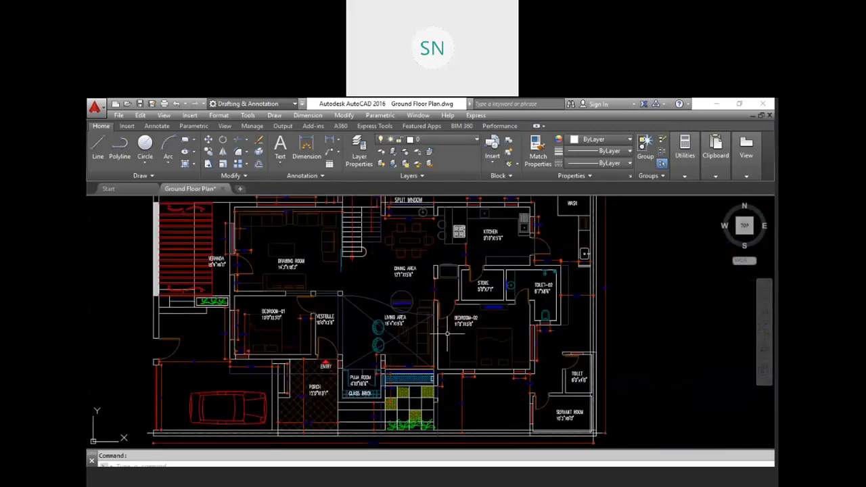
scroll(525, 292, "down", 2)
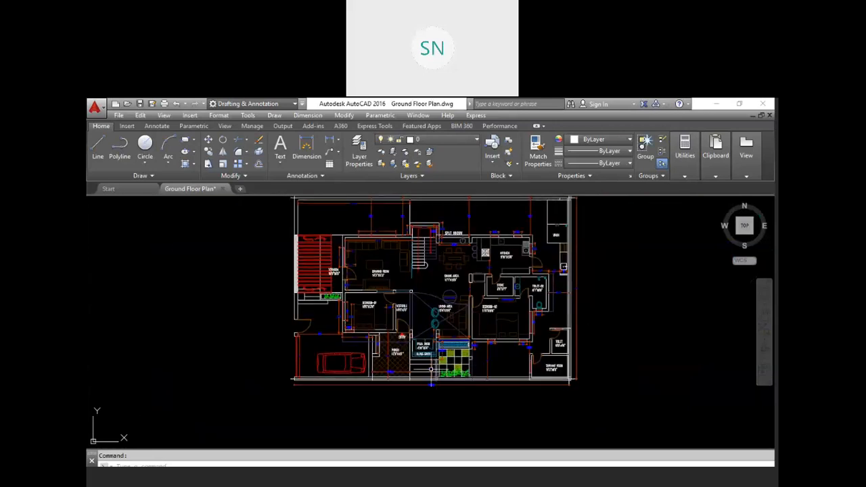
scroll(423, 359, "up", 4)
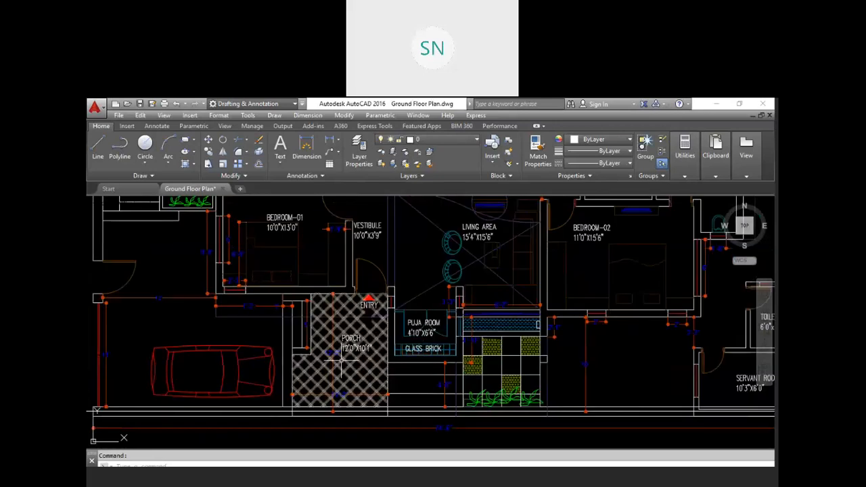
mouse_move(341, 364)
mouse_move(368, 395)
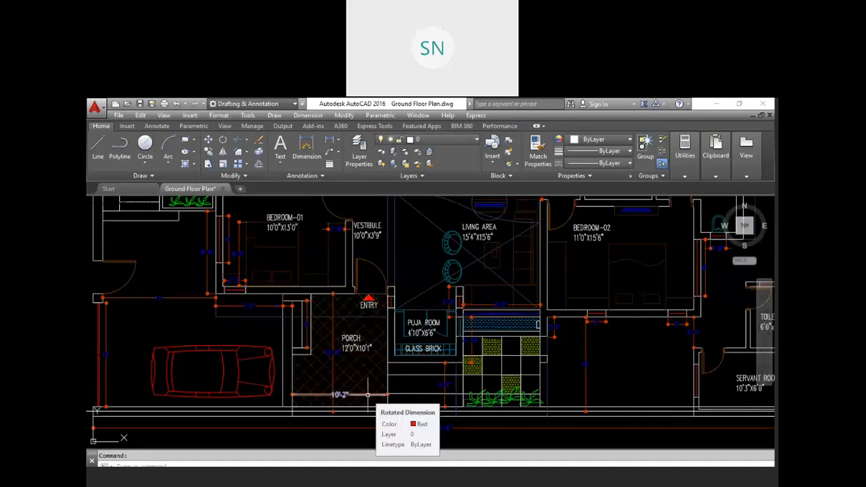
left_click(370, 362)
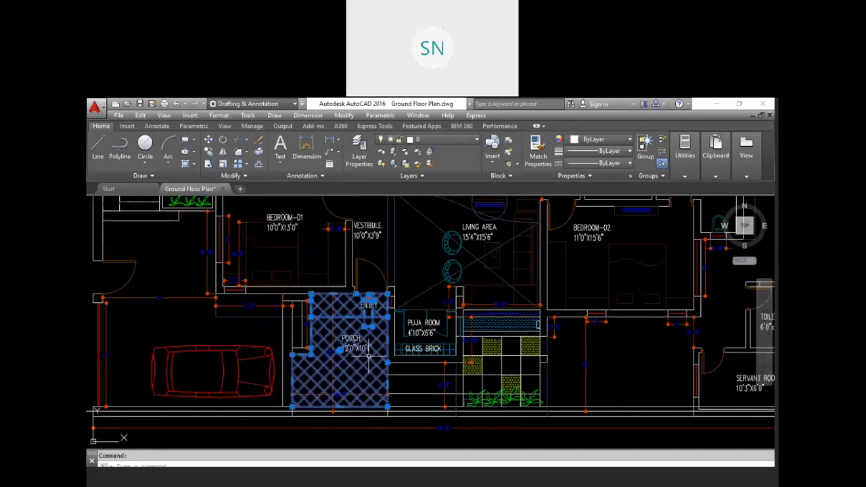
key("Delete")
Delete the two upper-left tile outlines of the glass brick strip below the Puja Room
scroll(404, 350, "up", 8)
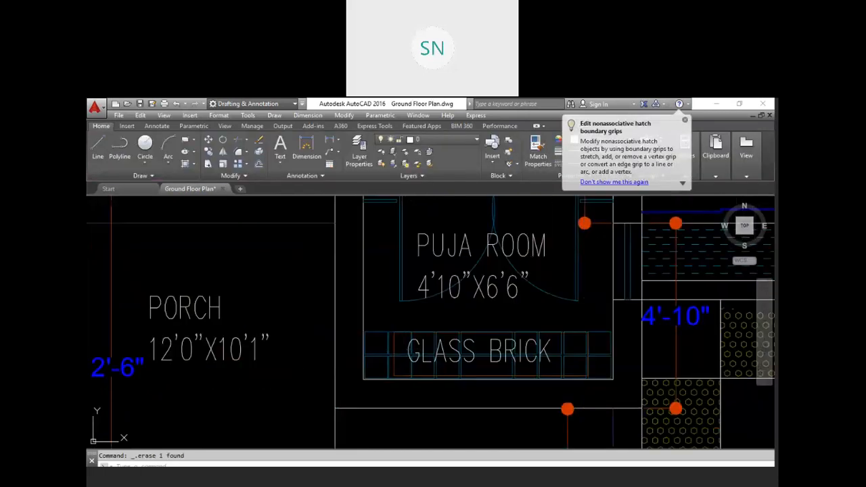
left_click(345, 341)
left_click(323, 330)
key("Delete")
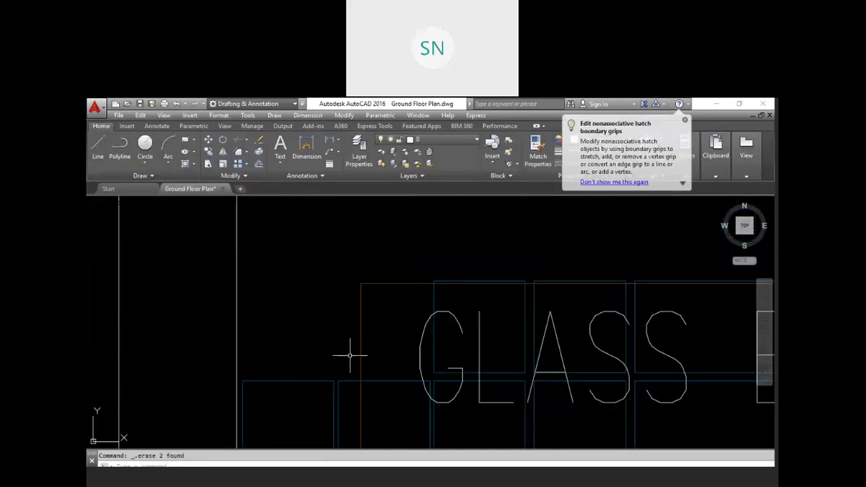
scroll(351, 358, "down", 2)
scroll(433, 362, "up", 2)
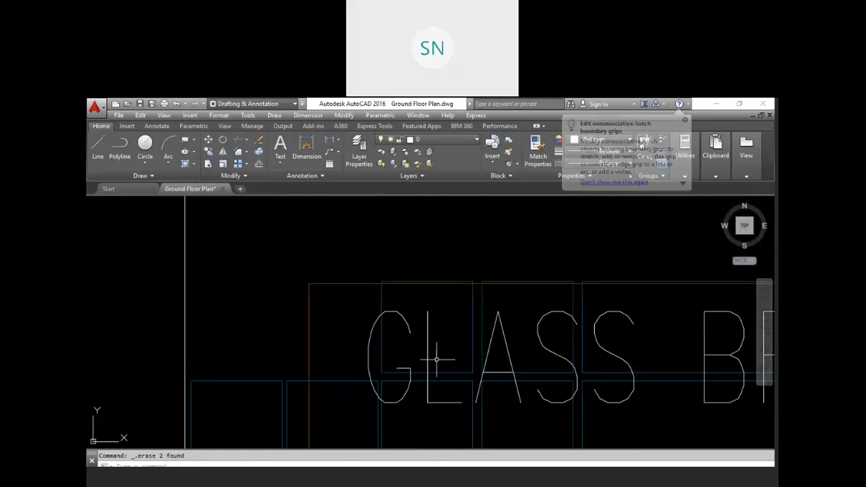
Delete the yellow HEX hatch patches from the paved grid below the Living Area
scroll(406, 359, "down", 6)
scroll(389, 356, "down", 5)
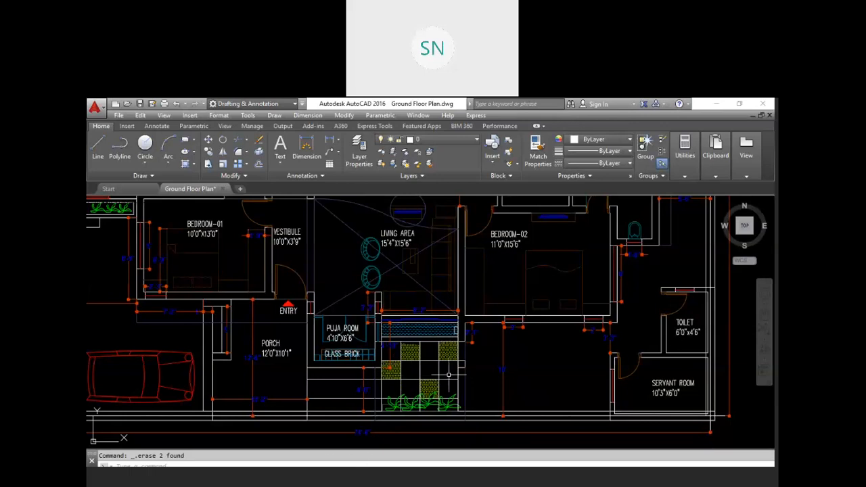
left_click(409, 350)
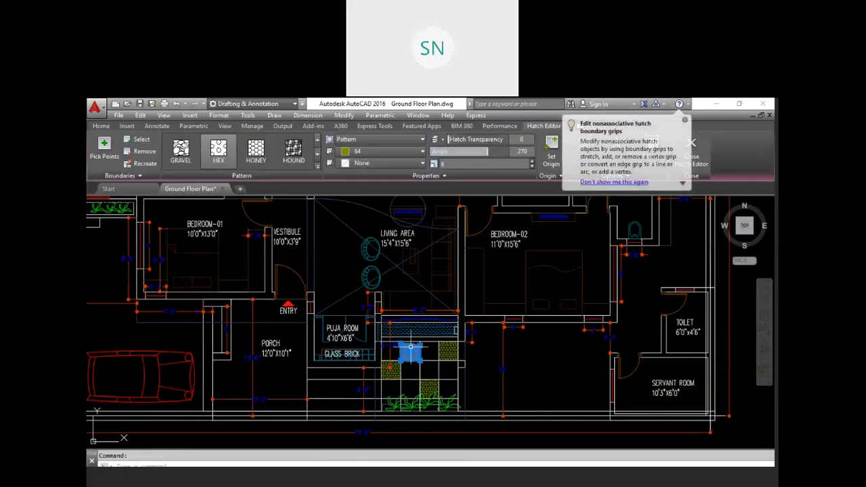
key("Delete")
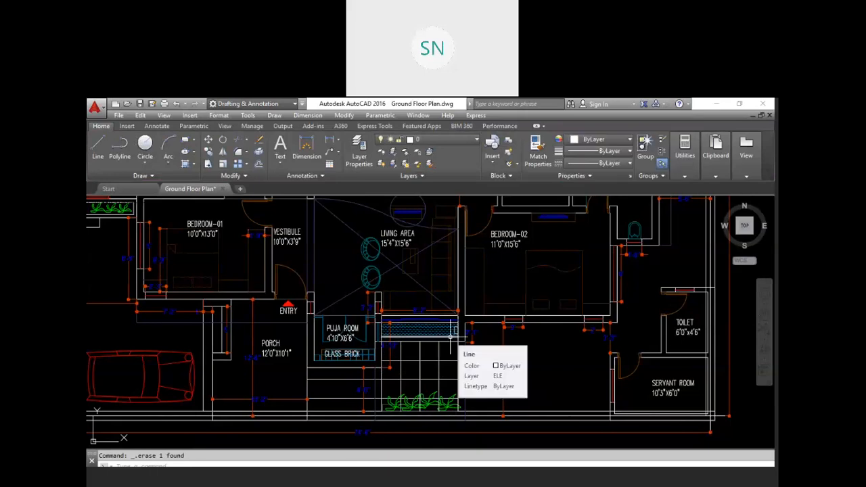
Delete the blue hatch filling the narrow strip directly below the Living Area
left_click(419, 326)
key("Delete")
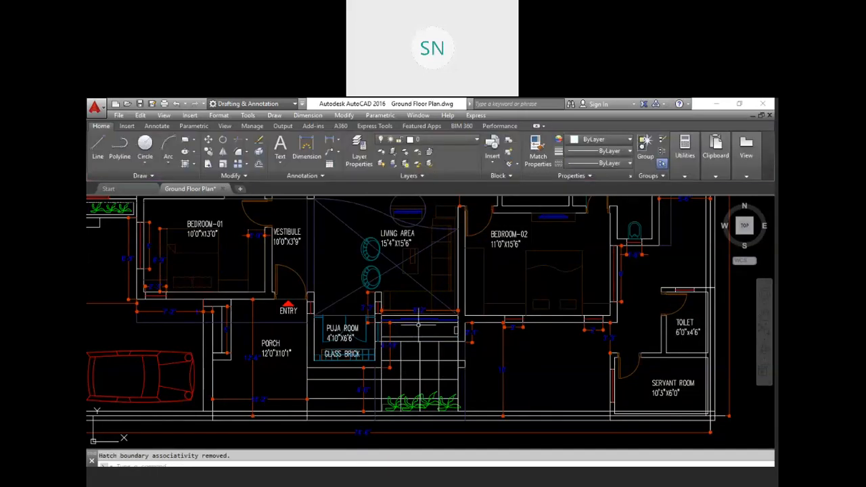
Erase the 3'-3" vertical dimension between Bedroom-02's lower-right corner and the Servant Room
scroll(382, 326, "up", 2)
middle_click_drag(391, 346, 328, 351)
scroll(410, 355, "down", 4)
middle_click_drag(437, 386, 396, 373)
scroll(270, 345, "down", 4)
scroll(347, 350, "up", 4)
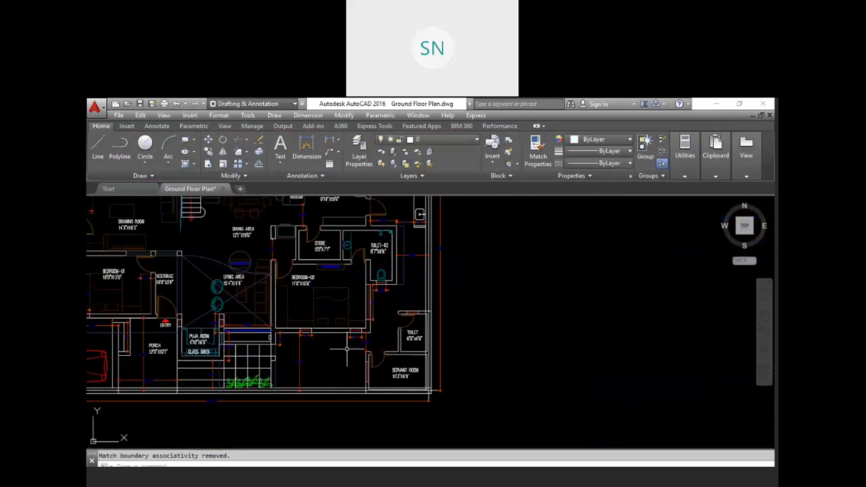
scroll(346, 349, "up", 3)
left_click(395, 335)
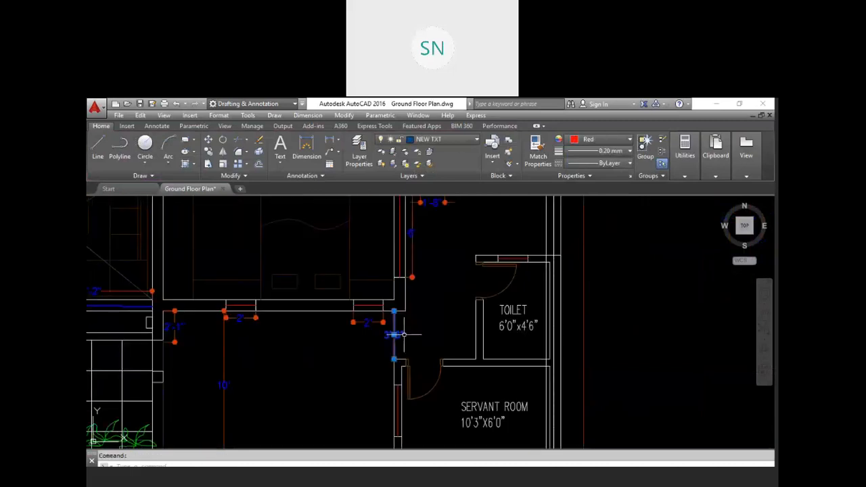
key("Escape")
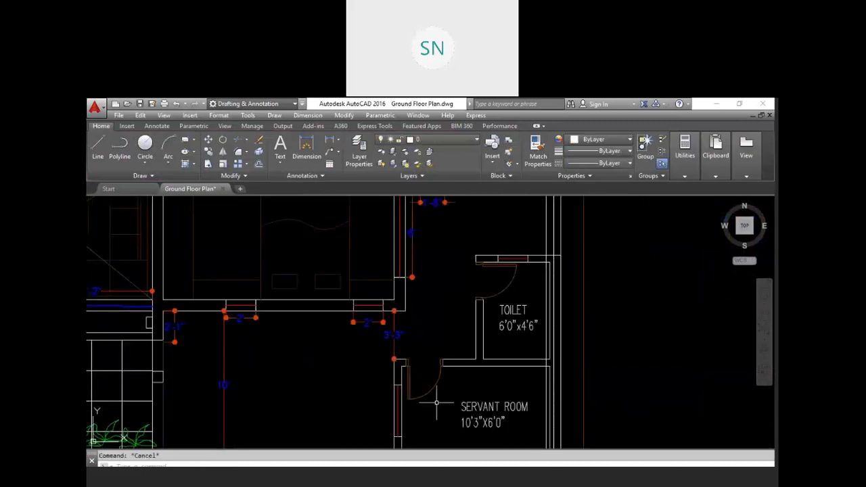
left_click(413, 339)
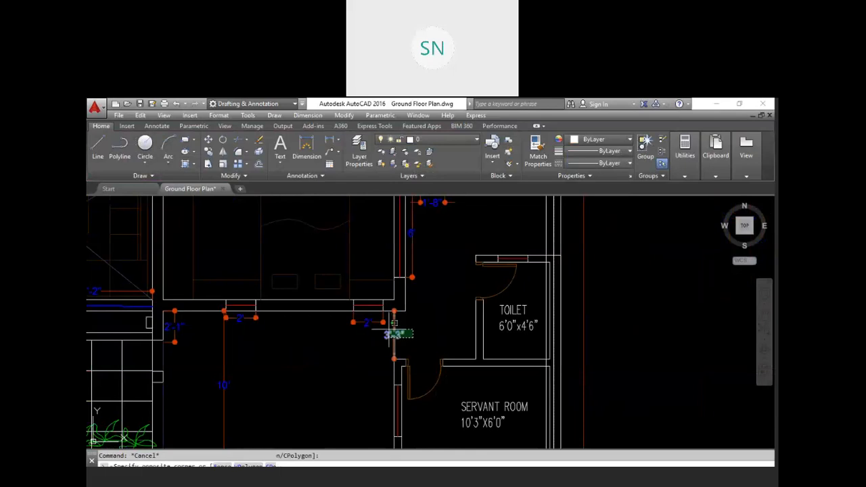
left_click(390, 331)
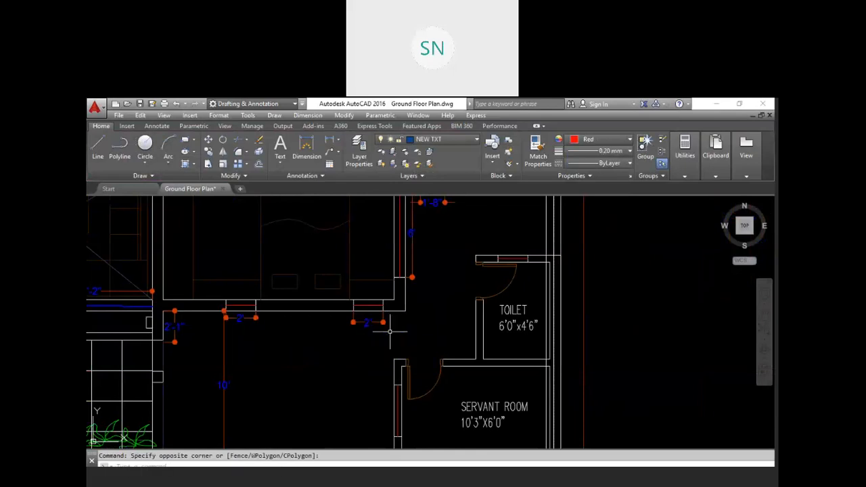
type("e")
key("Return")
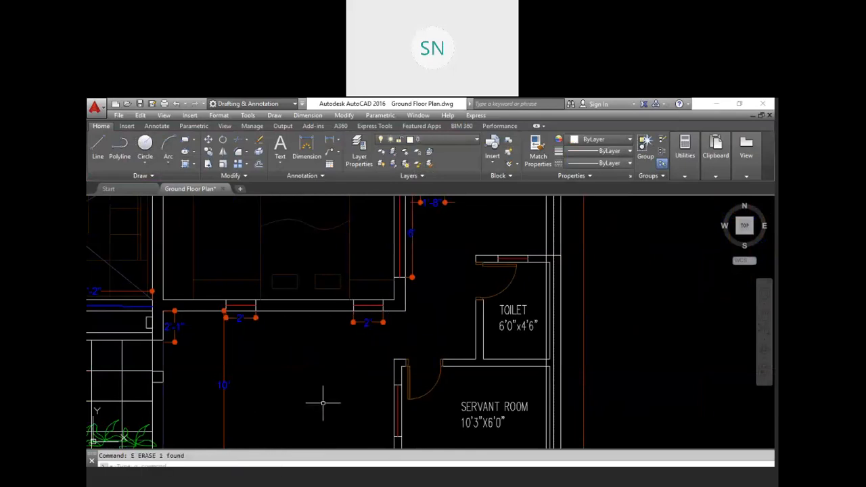
Delete the Veranda text label beside the red slatted area left of the Drawing Room
scroll(323, 404, "down", 2)
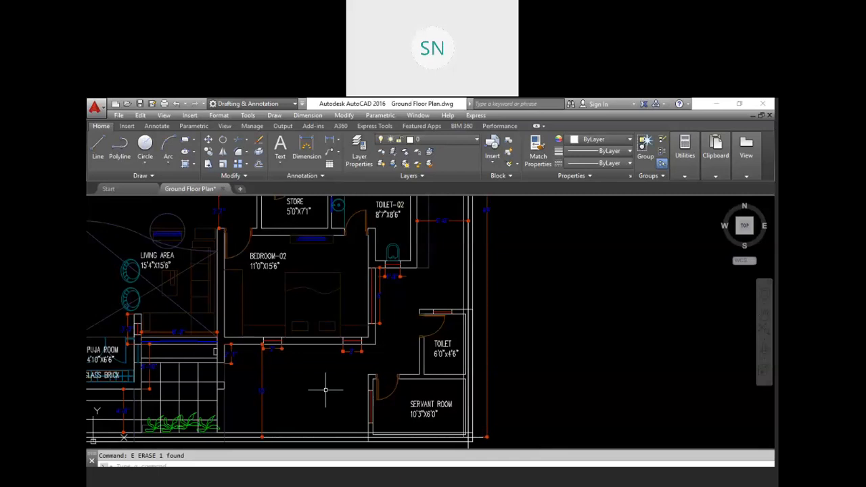
scroll(294, 326, "down", 4)
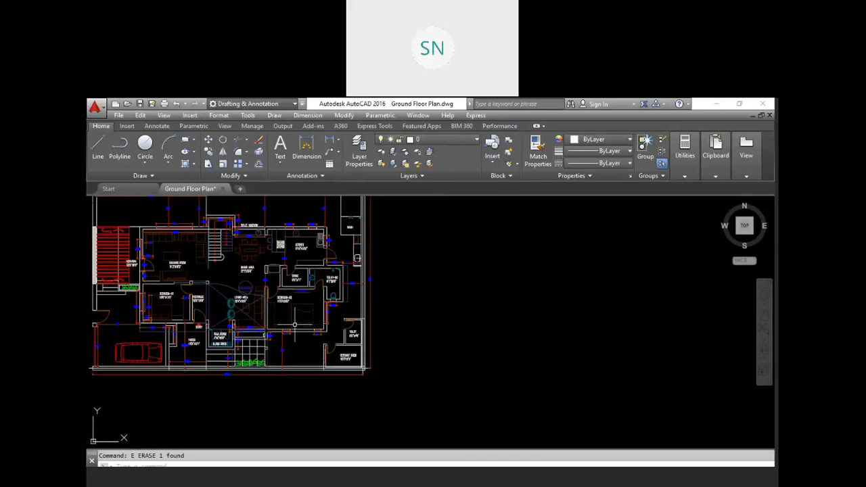
middle_click_drag(278, 327, 503, 400)
scroll(397, 342, "up", 4)
scroll(304, 287, "down", 2)
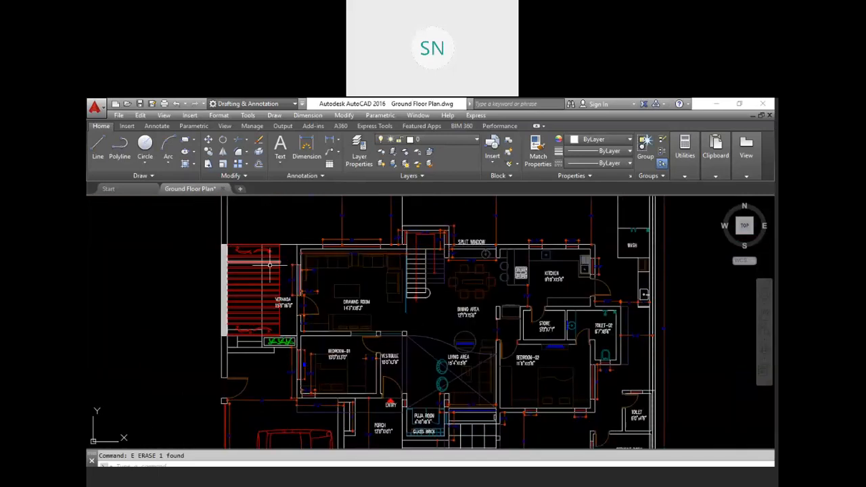
scroll(288, 311, "up", 4)
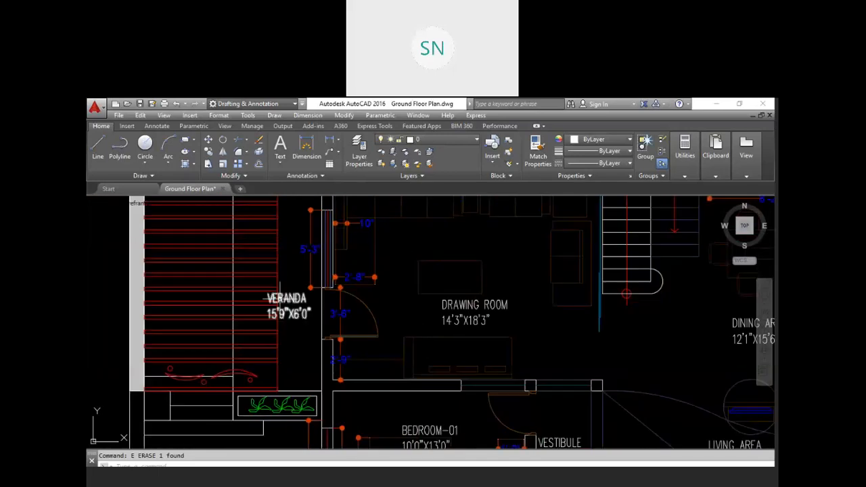
left_click(293, 289)
left_click(288, 306)
key("Delete")
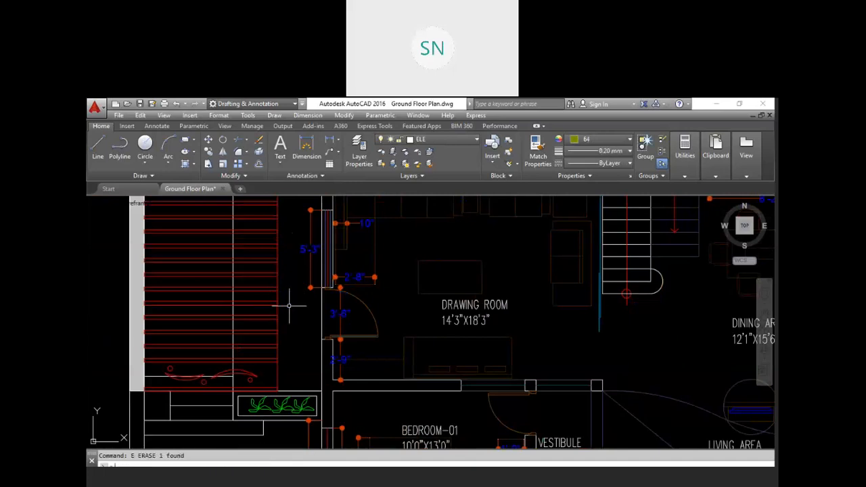
Delete the window, door and wall dimensions along the Drawing Room's left wall, including the 10" one
left_click(306, 248)
key("Delete")
left_click(344, 278)
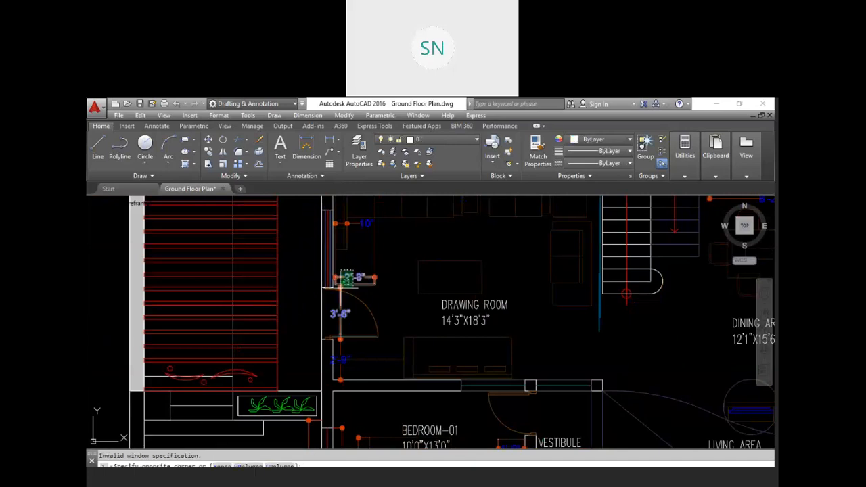
left_click(344, 283)
key("Delete")
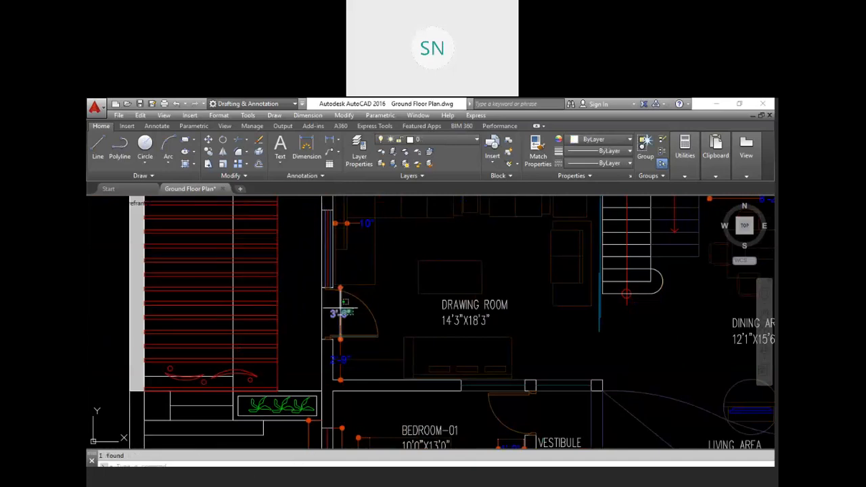
left_click(344, 312)
key("Delete")
left_click(344, 354)
key("Delete")
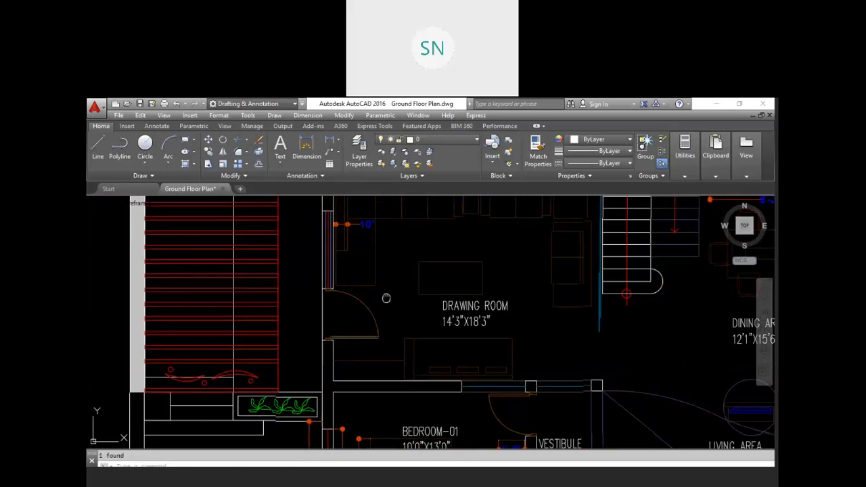
middle_click_drag(361, 261, 348, 357)
left_click(352, 320)
key("Delete")
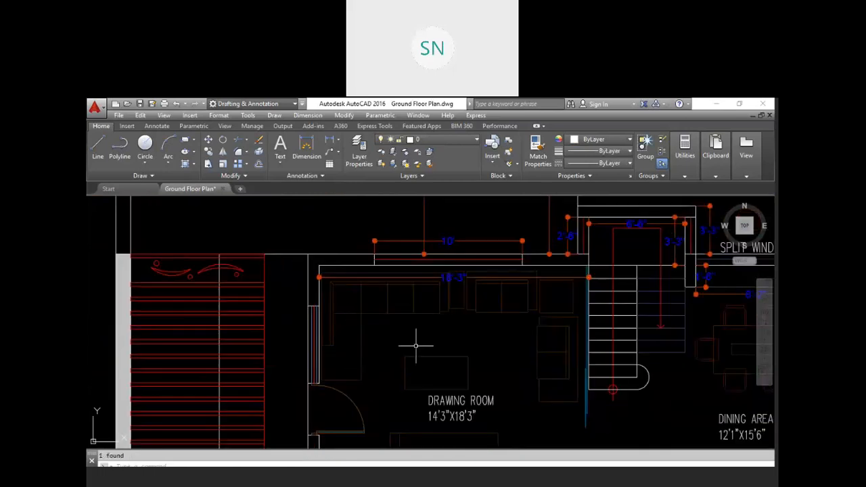
Undo the deletions of the dimensions along the Drawing Room's left wall
middle_click_drag(438, 312, 315, 333)
left_click(328, 257)
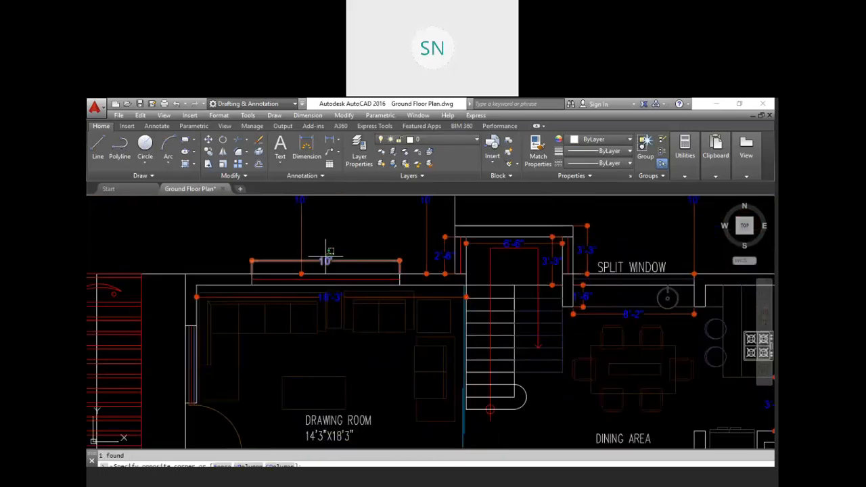
key("Escape")
key("ctrl+z")
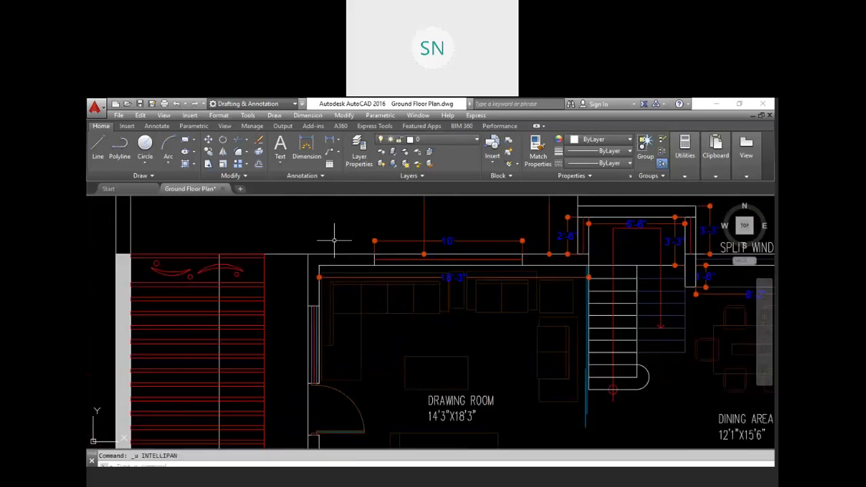
key("ctrl+z")
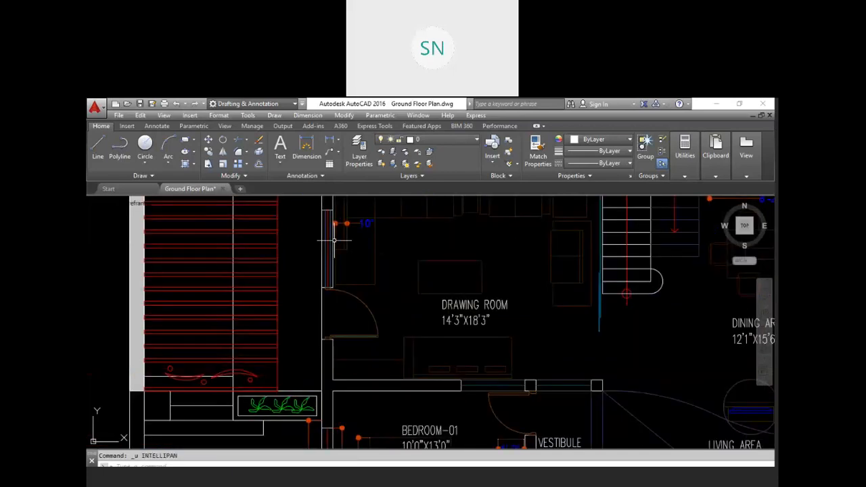
key("ctrl+z")
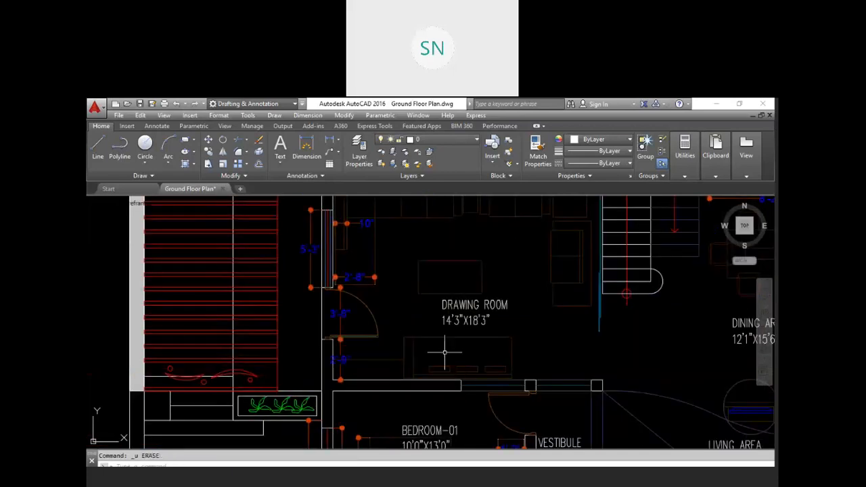
Erase the Drawing Room and Dining Area text labels
middle_click_drag(444, 352, 351, 356)
left_click(407, 326)
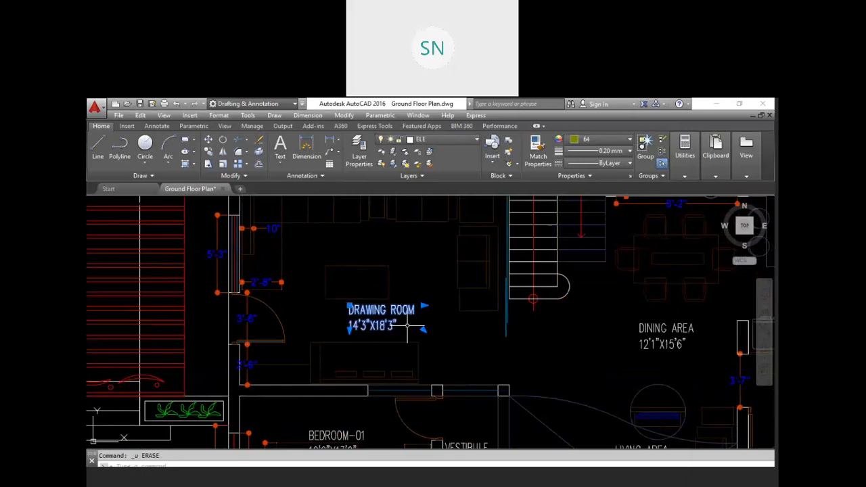
type("e")
key("Return")
scroll(407, 325, "down", 3)
scroll(378, 350, "up", 3)
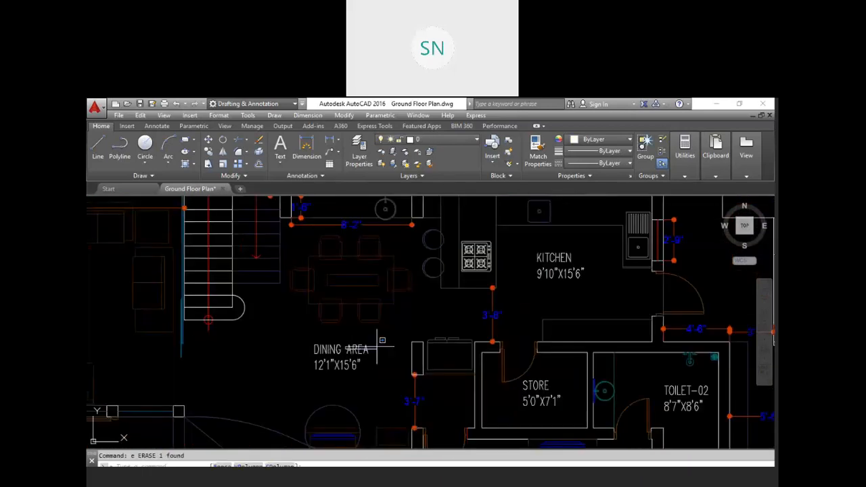
left_click(330, 362)
type("e")
key("Return")
Erase the Kitchen label and the Split Window label above the dining space
middle_click_drag(369, 321, 317, 399)
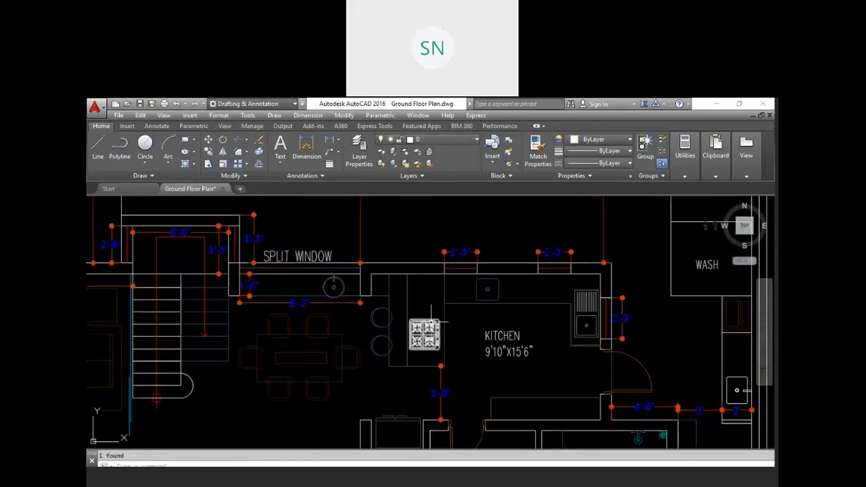
left_click(517, 361)
left_click(488, 339)
type("e")
key("Return")
middle_click_drag(415, 294, 490, 342)
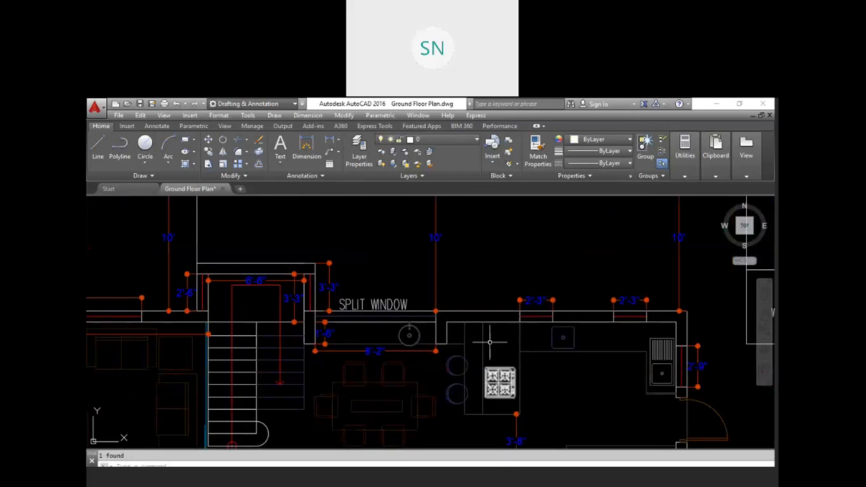
left_click(372, 304)
type("e")
key("Return")
Erase the Living Area text label
middle_click_drag(386, 300, 360, 228)
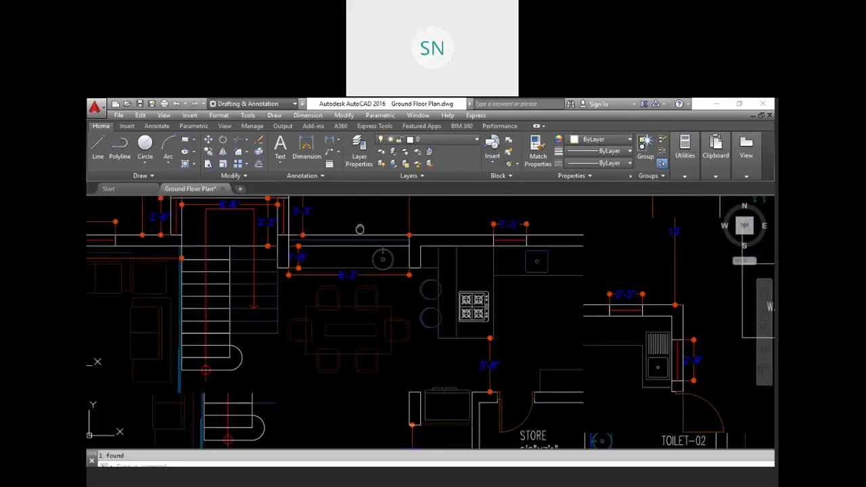
scroll(360, 228, "down", 4)
scroll(336, 330, "up", 6)
left_click(316, 340)
type("e")
key("Return")
Erase the Puja Room label and the Glass Brick label below it
middle_click_drag(323, 358, 342, 251)
scroll(342, 251, "down", 4)
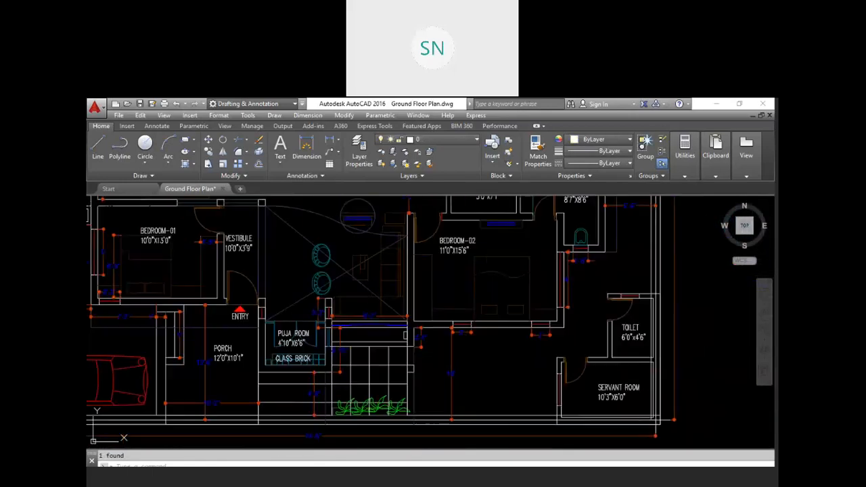
scroll(290, 357, "up", 4)
left_click(294, 334)
type("e")
key("Return")
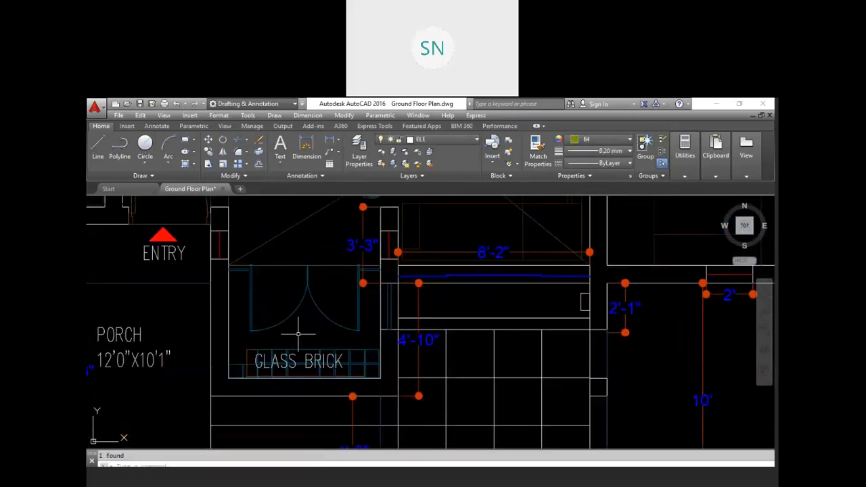
left_click(297, 334)
type("e")
key("Return")
Erase the Porch text label below the entry arrow
middle_click_drag(280, 353, 414, 391)
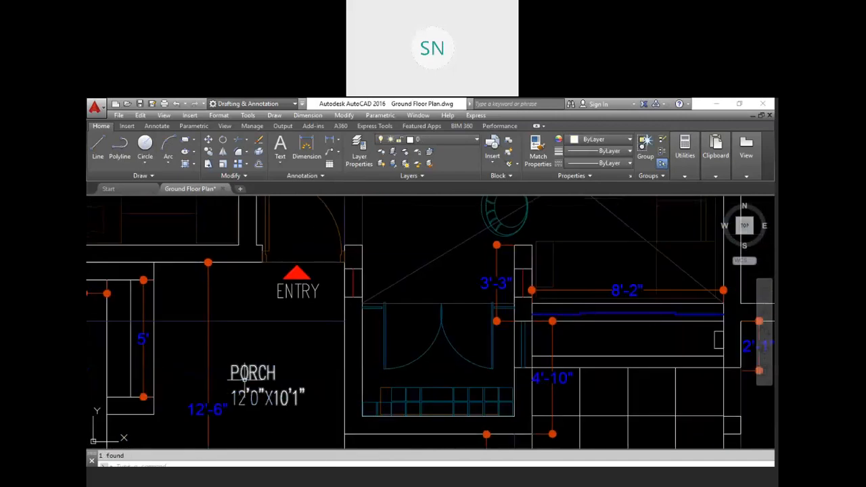
left_click(244, 380)
type("e")
key("Return")
Erase the 5' vertical dimension at the wall recess on the left side of the porch
middle_click_drag(290, 364, 373, 292)
scroll(373, 290, "down", 5)
scroll(353, 298, "up", 7)
middle_click_drag(324, 282, 347, 313)
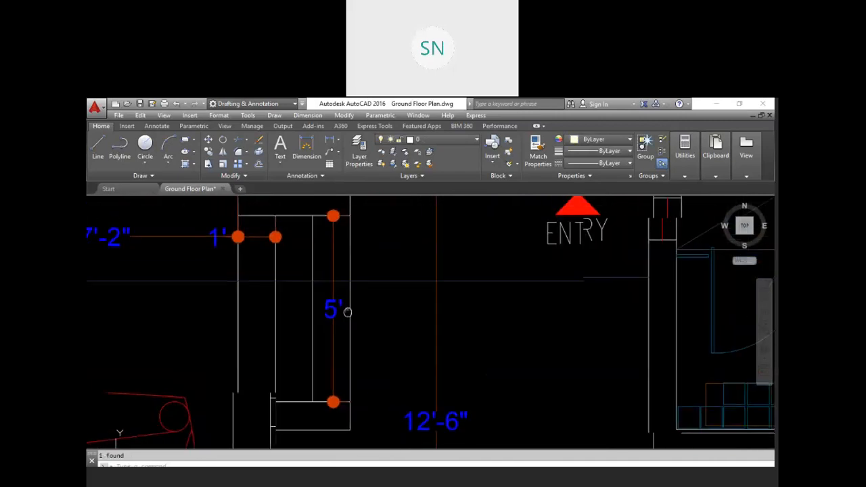
left_click(332, 308)
type("e")
key("Return")
Erase the 7'-2" and 1' dimensions left of the porch recess and the horizontal dimension above the car
scroll(316, 318, "down", 3)
middle_click_drag(253, 309, 318, 341)
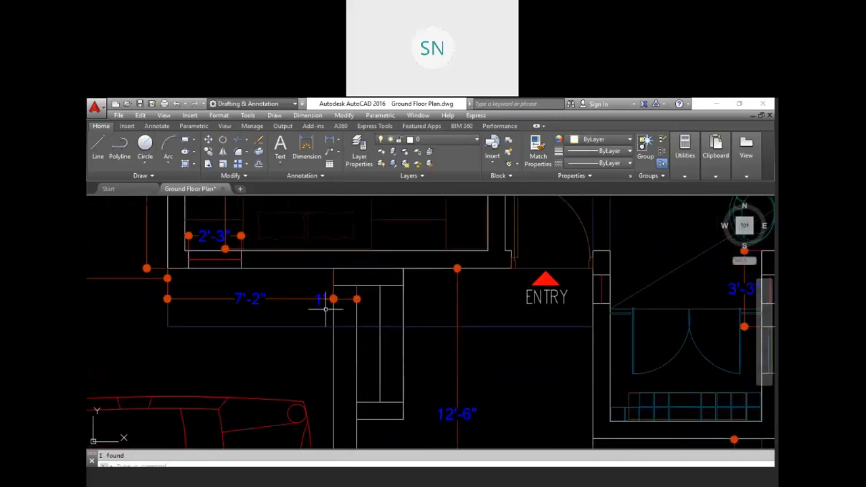
left_click(264, 300)
type("e")
key("Return")
scroll(264, 301, "down", 3)
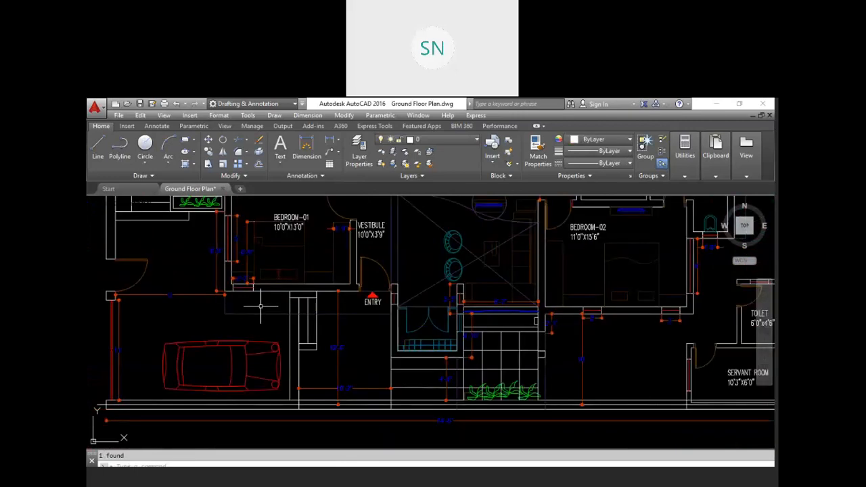
scroll(271, 306, "up", 4)
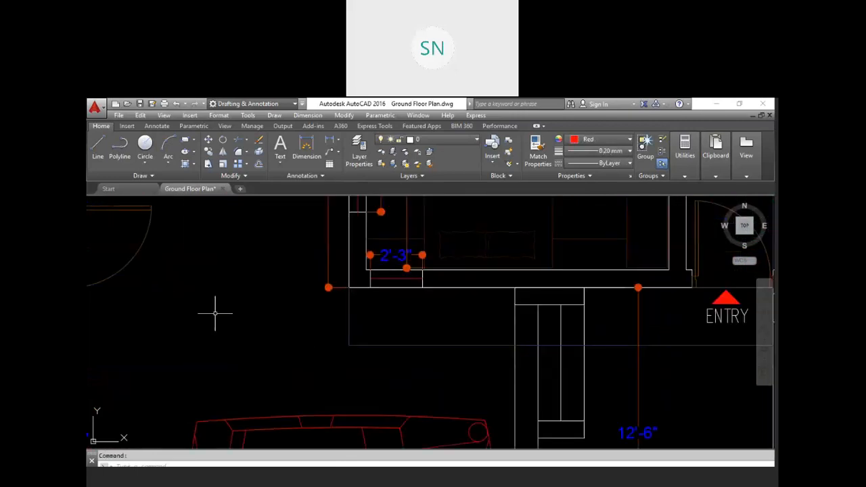
scroll(213, 309, "down", 4)
scroll(284, 343, "up", 5)
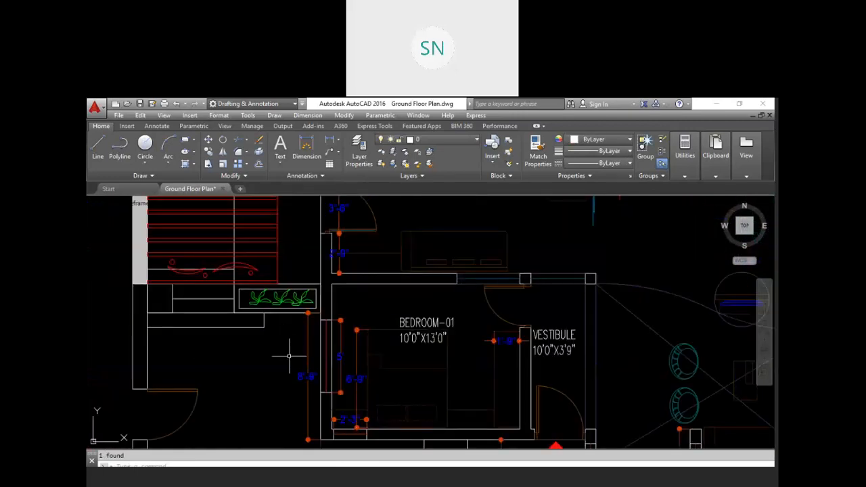
scroll(348, 280, "down", 4)
scroll(339, 309, "up", 5)
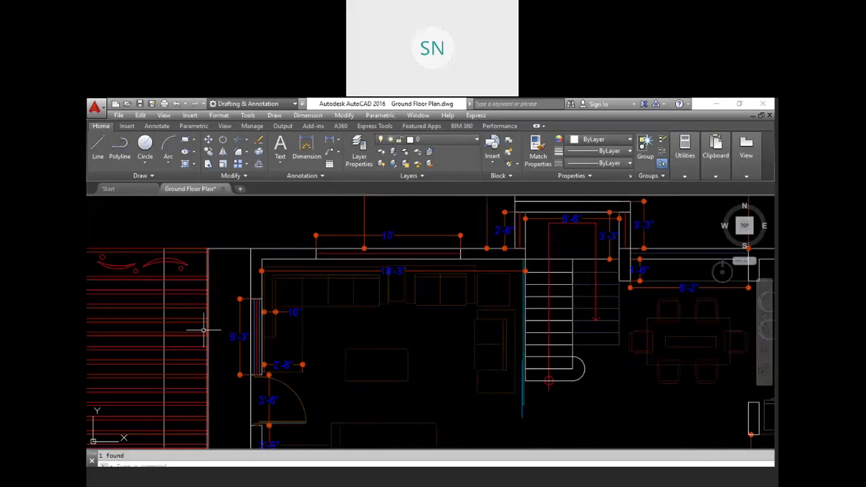
middle_click_drag(259, 330, 276, 273)
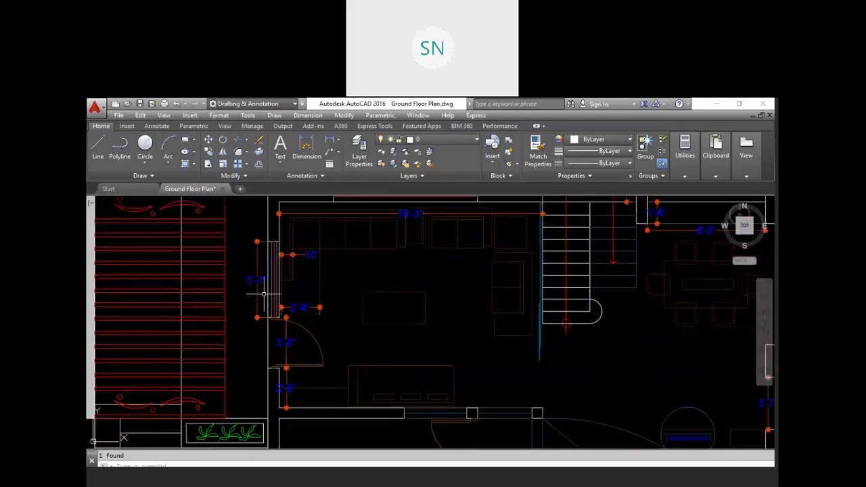
Erase the 10" dimension, the short dimension above the door and the 18'-3" width dimension inside the living room
middle_click_drag(373, 293, 364, 368)
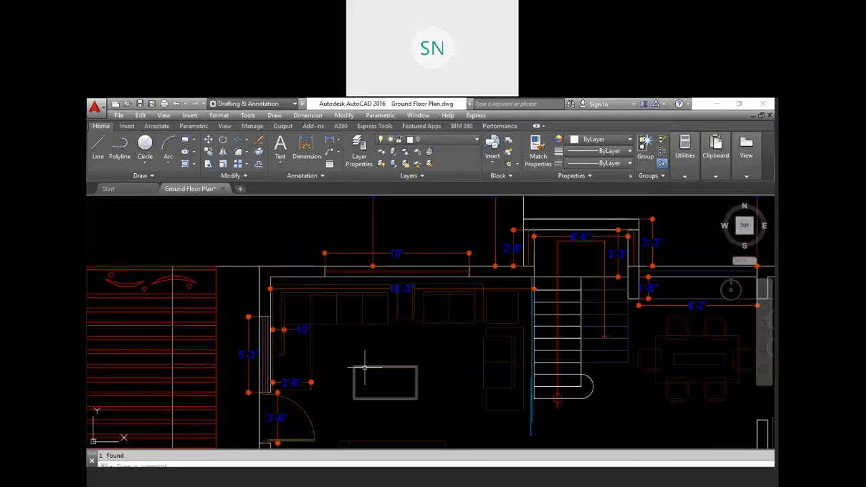
left_click(296, 338)
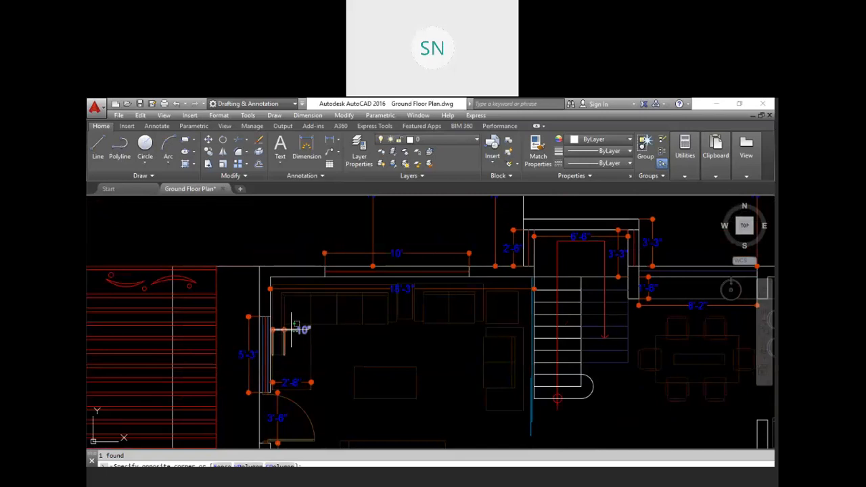
left_click(291, 329)
key("Delete")
left_click(292, 384)
key("Delete")
middle_click_drag(361, 358, 310, 387)
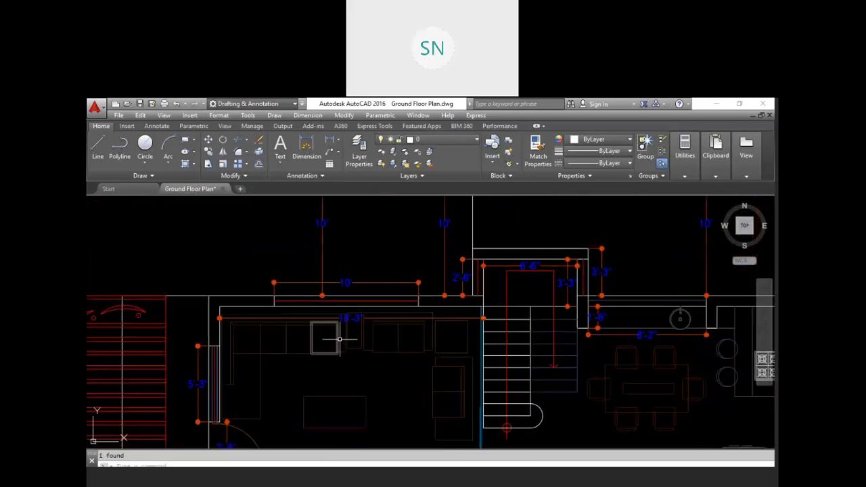
left_click(356, 320)
key("Delete")
Erase the two vertical 10' dimensions above the living room and the long horizontal dimension near the upper boundary wall
middle_click_drag(446, 381, 328, 410)
scroll(347, 292, "up", 2)
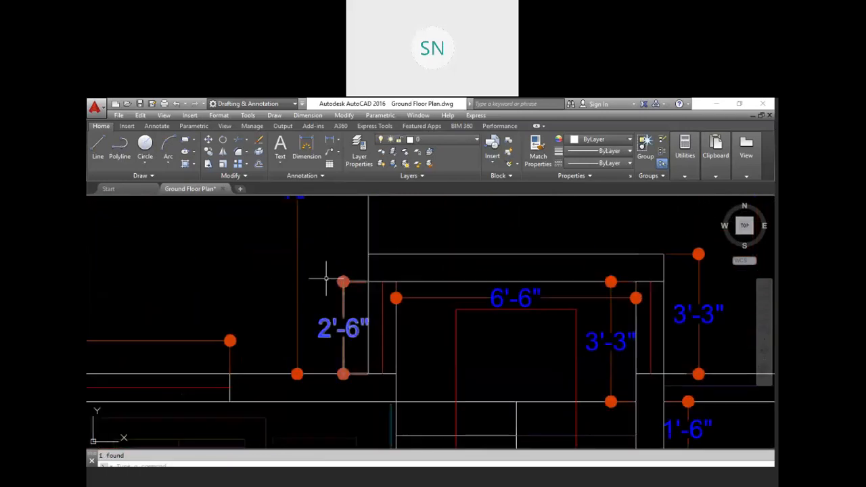
middle_click_drag(315, 260, 348, 335)
scroll(348, 331, "down", 3)
left_click(350, 309)
left_click(250, 309)
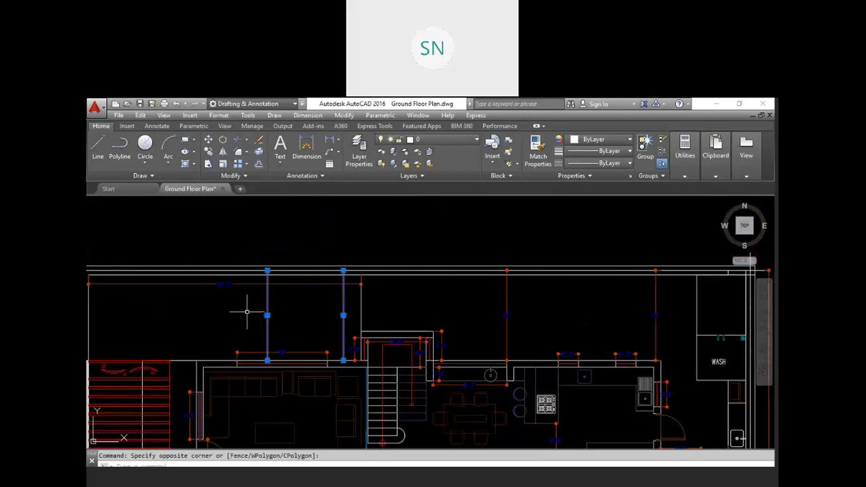
key("Delete")
left_click(237, 292)
left_click(229, 282)
key("Delete")
Erase the two vertical 10' dimensions between the upper boundary wall and the dining and kitchen walls
middle_click_drag(358, 340, 278, 315)
scroll(427, 276, "up", 2)
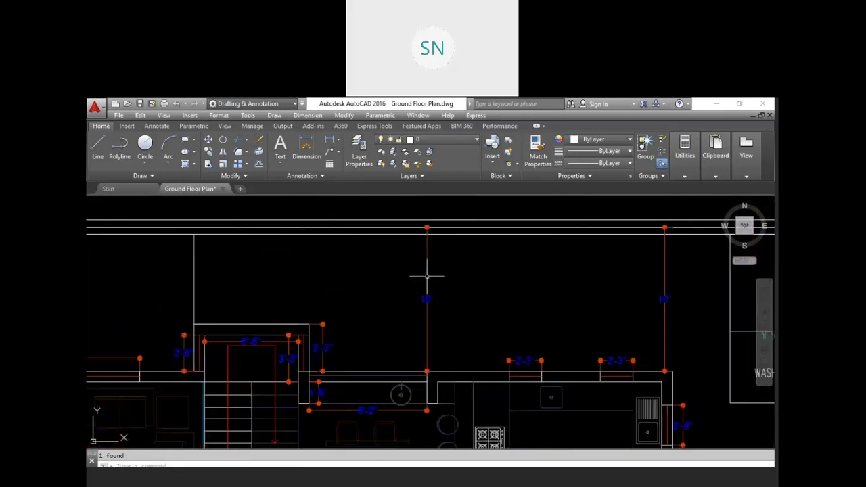
left_click(490, 286)
left_click(386, 323)
key("Delete")
middle_click_drag(406, 323, 193, 307)
scroll(193, 306, "down", 4)
scroll(288, 303, "up", 4)
left_click(296, 304)
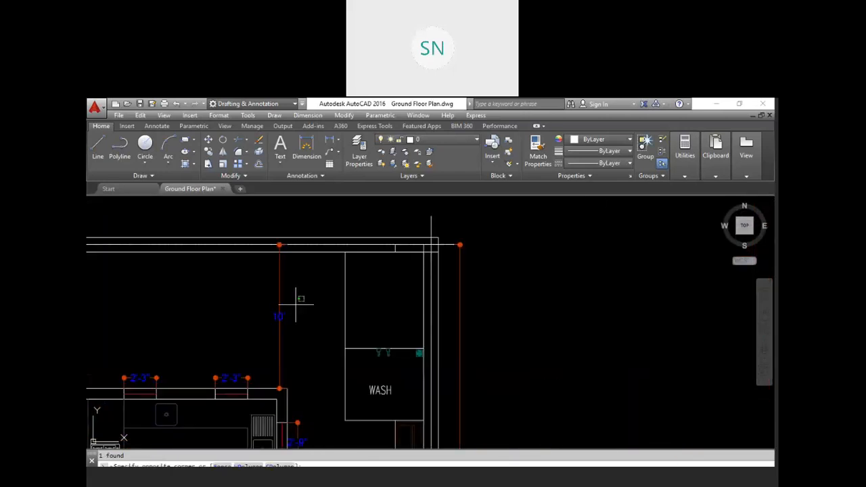
left_click(268, 335)
key("Delete")
Erase the 2' dimension below the wash-area sink and the 4'-6" dimension beside the kitchen's outer door
mouse_move(290, 395)
middle_mouse_down()
mouse_move(309, 323)
mouse_move(336, 289)
middle_mouse_up()
middle_click_drag(272, 268, 297, 198)
scroll(435, 343, "up", 4)
key("Delete")
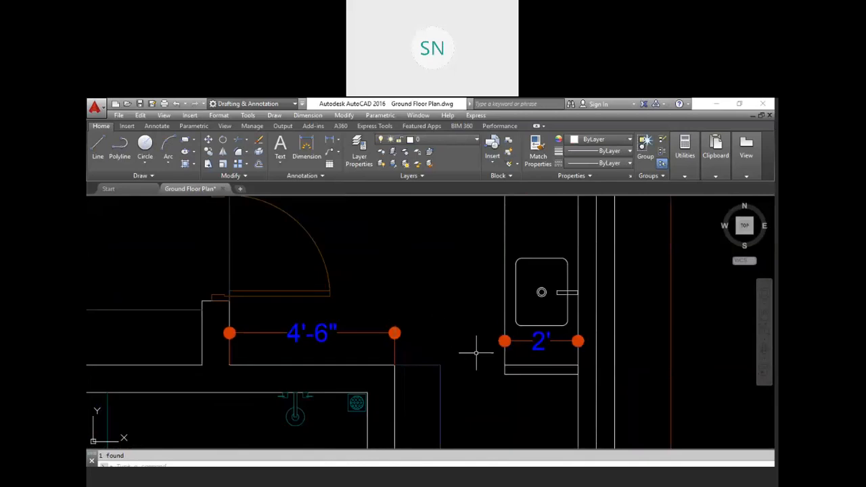
left_click(517, 349)
left_click(509, 340)
key("Delete")
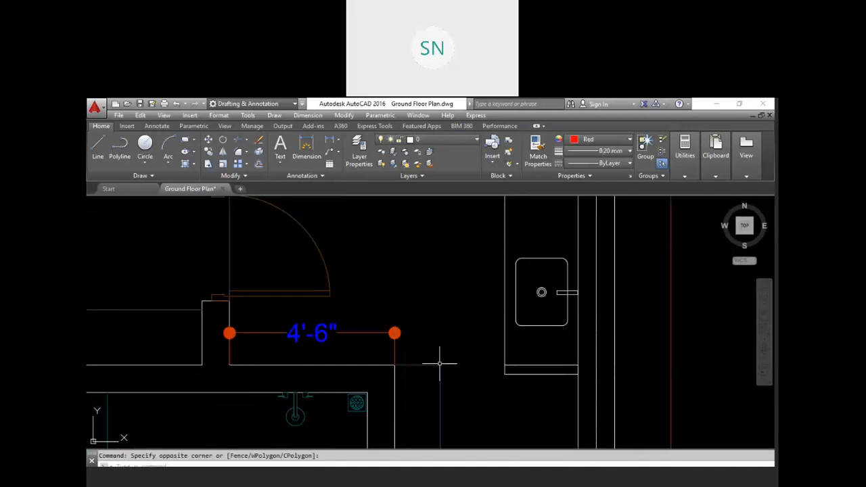
left_click(332, 356)
left_click(300, 326)
key("Delete")
Erase the horizontal dimension between Toilet-02 and the right boundary wall
scroll(345, 223, "down", 6)
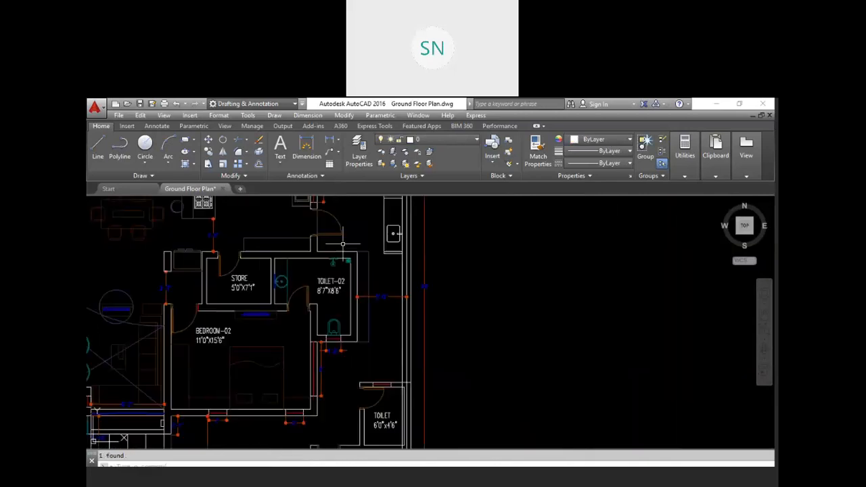
scroll(364, 327, "up", 4)
left_click(422, 282)
left_click(398, 217)
key("Delete")
left_click(317, 412)
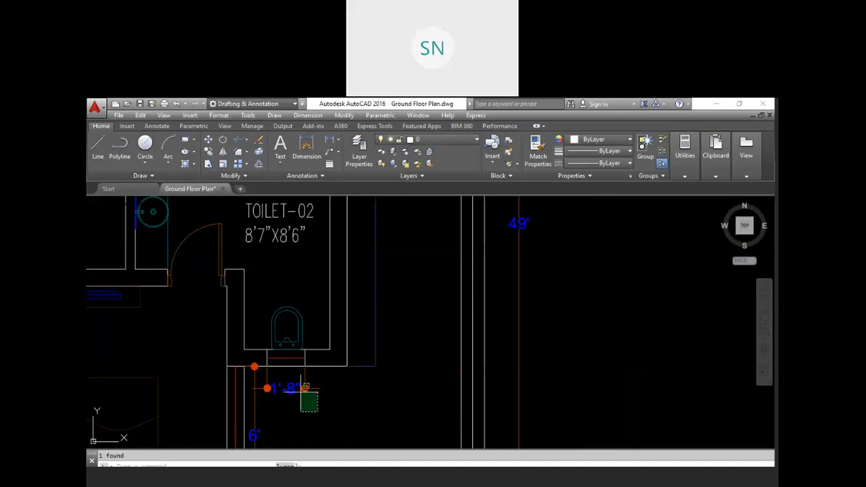
key("Delete")
middle_click_drag(298, 391, 364, 284)
key("Escape")
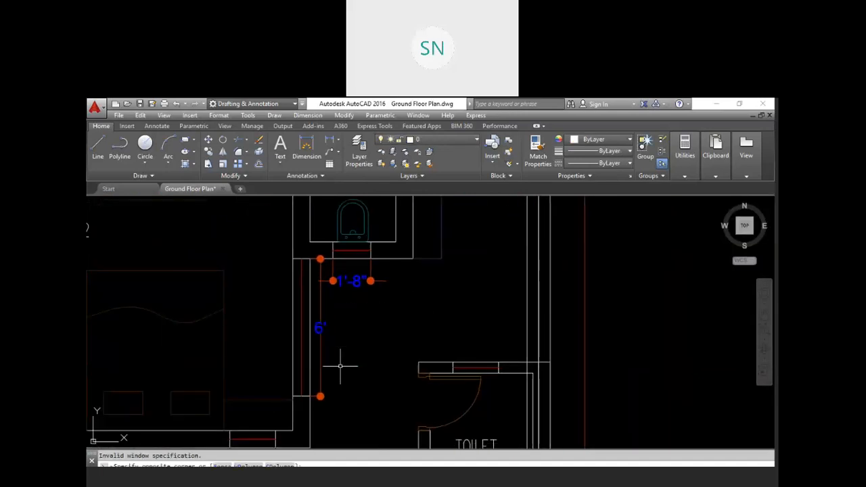
Erase the vertical dimension between Bedroom-02's lower wall and the boundary wall
middle_click_drag(352, 368, 449, 243)
scroll(448, 245, "down", 2)
mouse_move(319, 341)
middle_mouse_down()
mouse_move(383, 377)
mouse_move(417, 380)
middle_mouse_up()
scroll(423, 362, "down", 4)
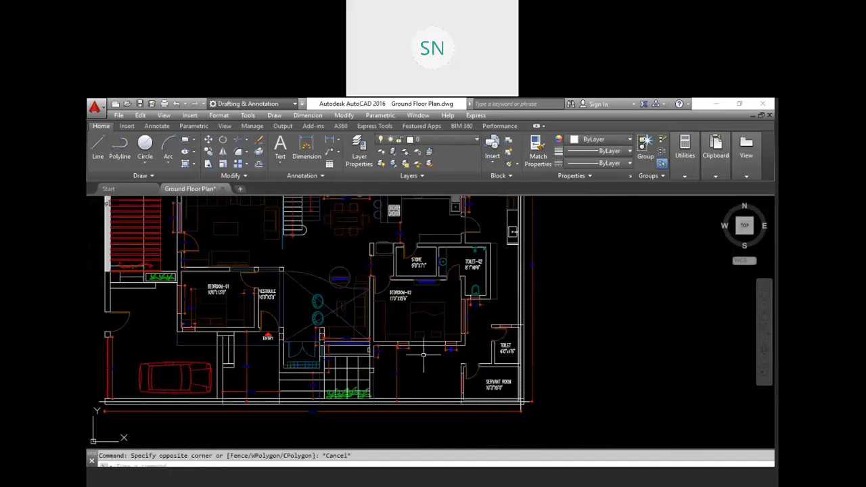
scroll(401, 383, "up", 4)
left_click(444, 387)
left_click(418, 369)
key("Delete")
Erase the Servant Room label and the adjacent Toilet label with their room sizes
scroll(433, 385, "down", 4)
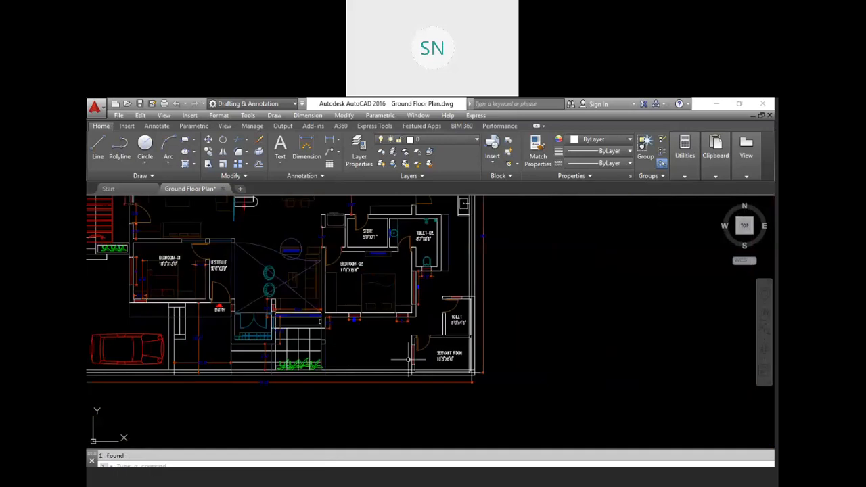
scroll(429, 347, "up", 3)
left_click(505, 359)
key("Delete")
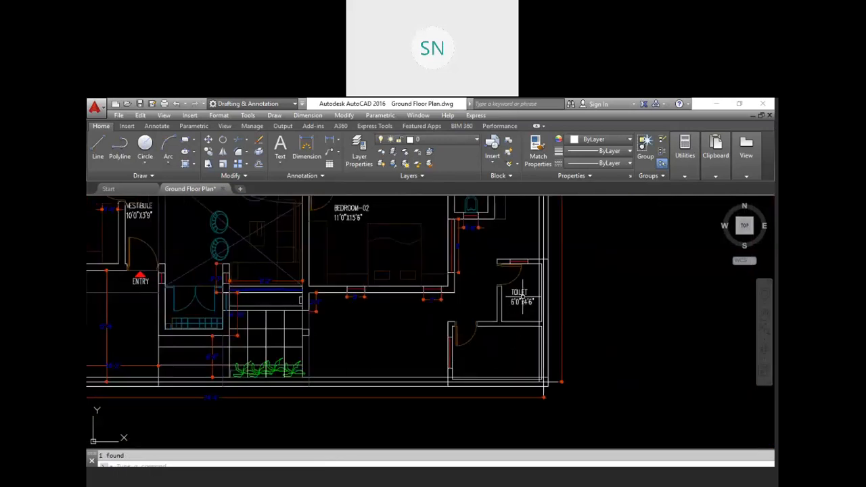
left_click(523, 297)
key("Delete")
left_click(516, 305)
key("Delete")
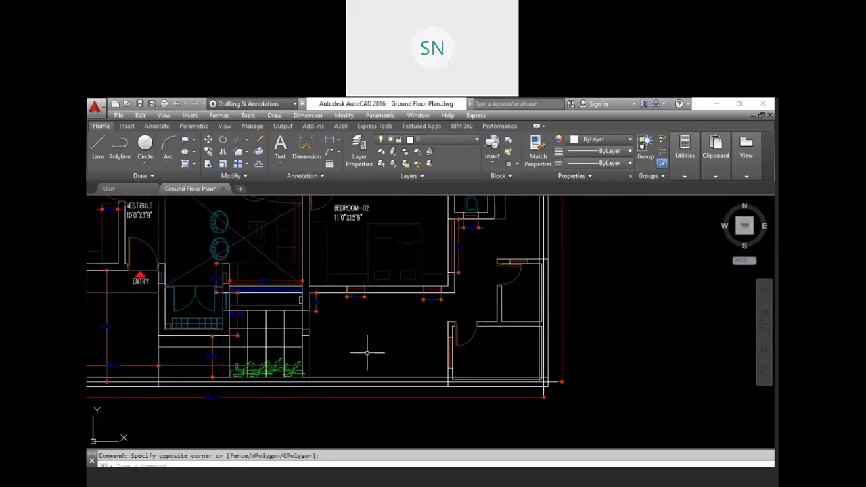
Erase the vertical and horizontal dimensions in the open area below the Entry arrow, left of the front steps
middle_click_drag(237, 349, 379, 329)
scroll(332, 311, "up", 3)
scroll(333, 311, "up", 2)
scroll(332, 311, "down", 3)
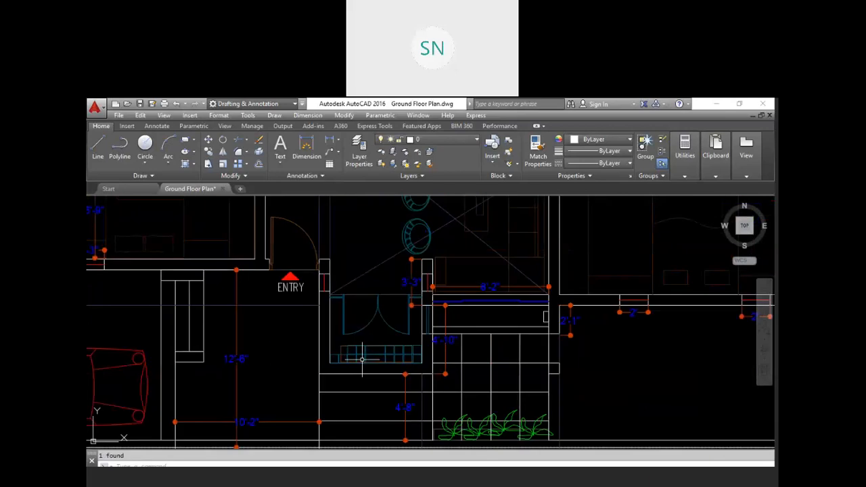
mouse_move(351, 357)
middle_mouse_down()
mouse_move(400, 334)
mouse_move(403, 315)
middle_mouse_up()
left_click(386, 309)
left_click(338, 286)
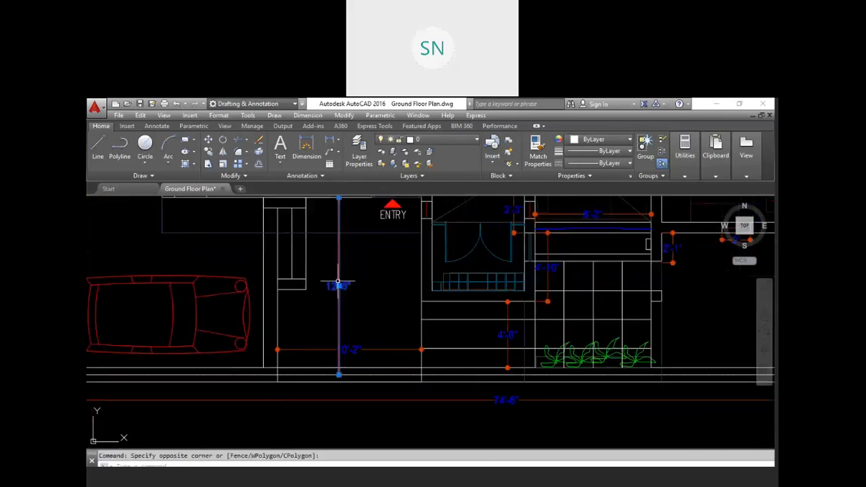
key("Delete")
left_click(368, 352)
left_click(342, 334)
key("Delete")
Erase all the linework of the red car in the parking area
middle_click_drag(361, 337, 533, 314)
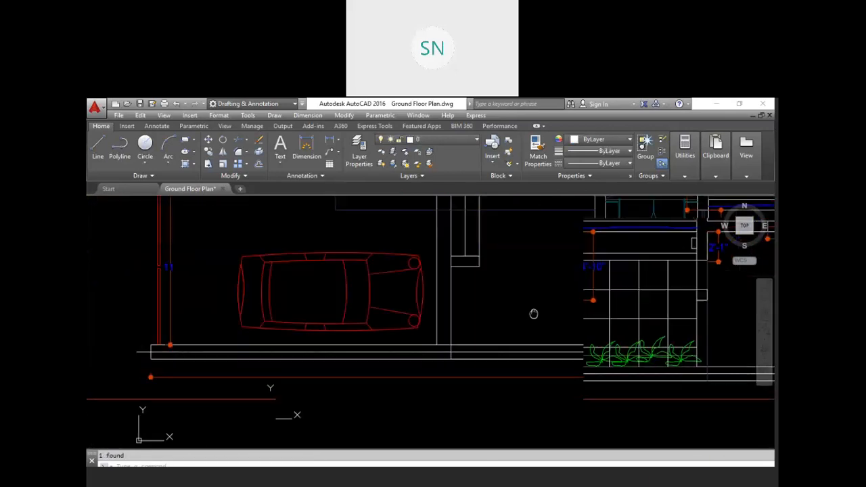
left_click(392, 296)
left_click(357, 278)
key("Delete")
middle_click_drag(353, 303, 356, 313)
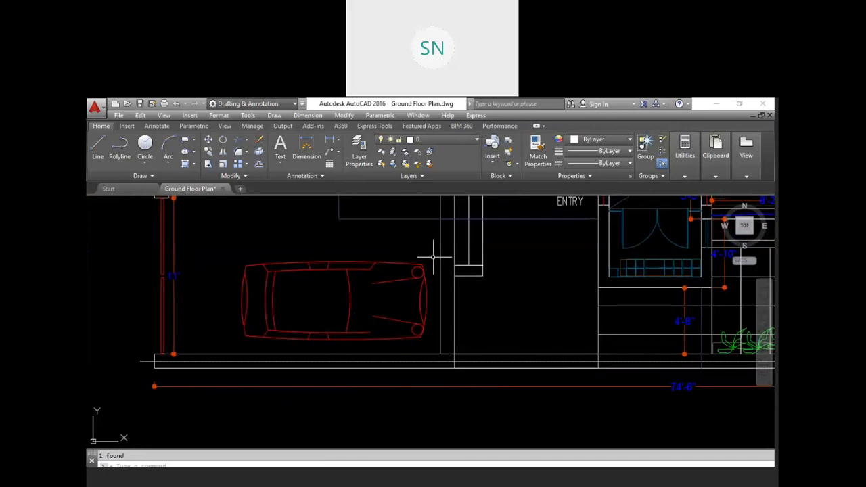
left_click(433, 257)
left_click(215, 358)
key("Delete")
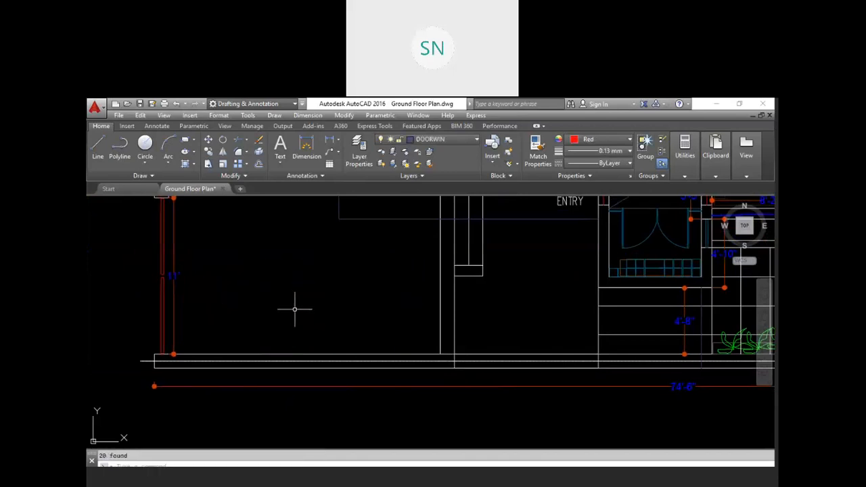
Erase the 11' vertical dimension beside the gate at the parking area
scroll(316, 317, "down", 4)
middle_click_drag(294, 309, 335, 331)
scroll(320, 321, "up", 4)
left_click(285, 346)
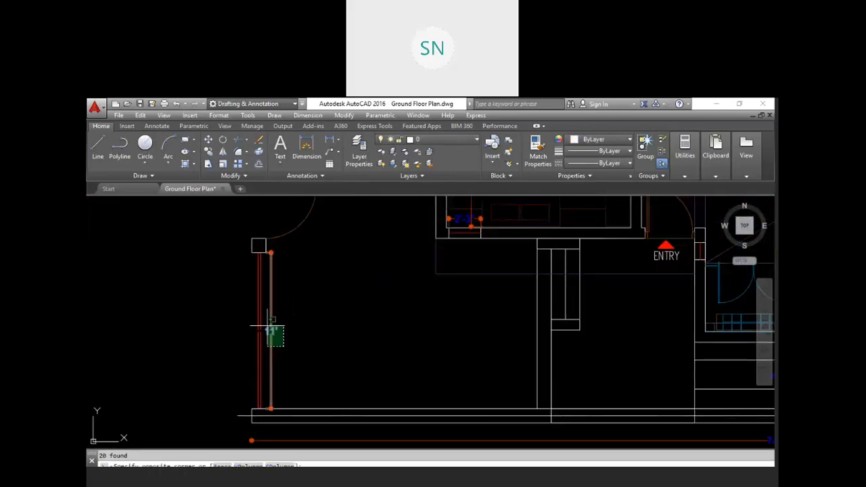
left_click(270, 327)
Erase the 6'-6" and 3'-3" dimensions inside the staircase bay and save the drawing
scroll(324, 335, "down", 5)
scroll(186, 386, "up", 4)
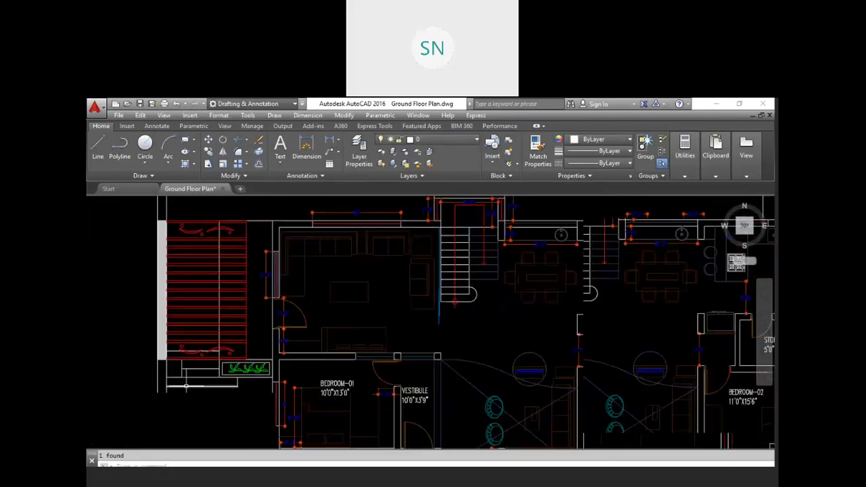
middle_click_drag(363, 325, 312, 278)
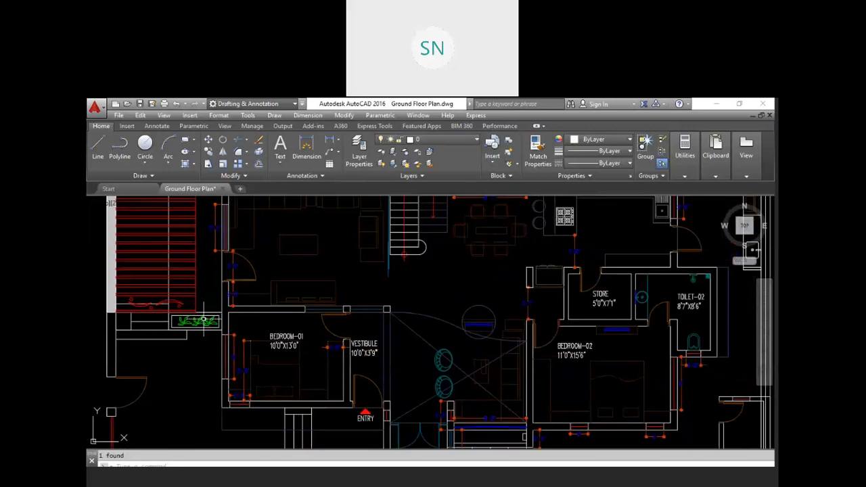
scroll(299, 264, "down", 5)
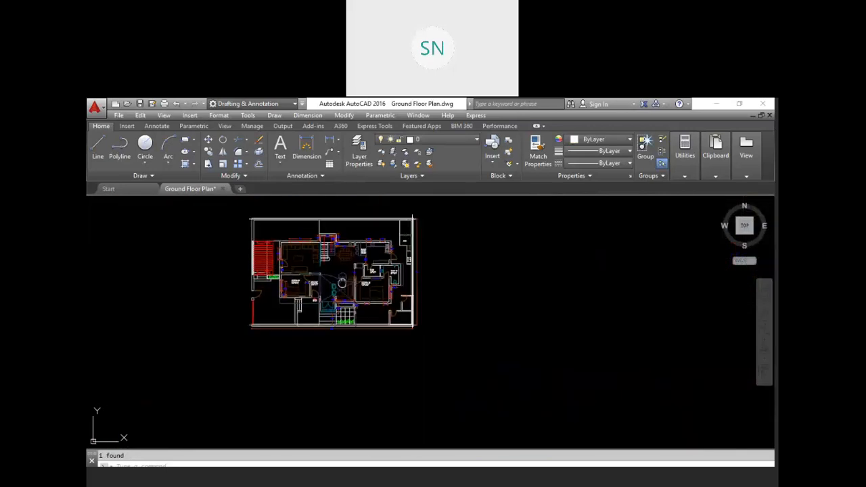
scroll(337, 254, "up", 4)
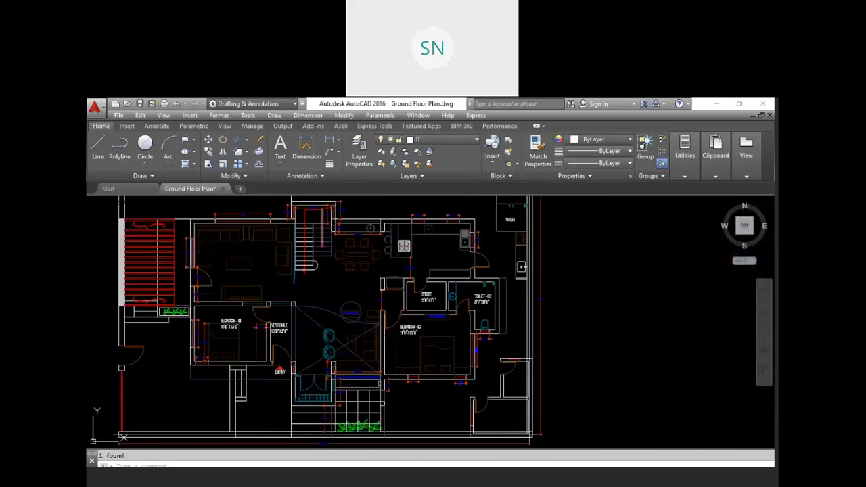
scroll(304, 230, "up", 5)
left_click(400, 275)
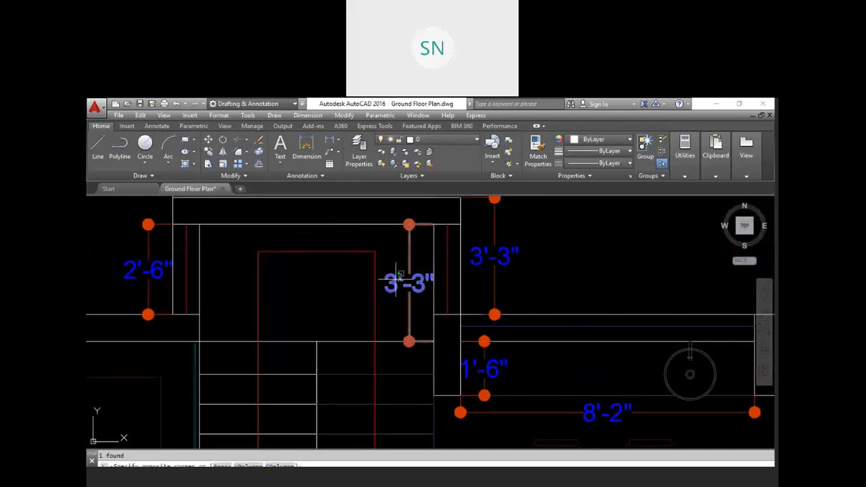
left_click(389, 268)
key("Delete")
scroll(414, 317, "down", 2)
middle_click_drag(414, 317, 436, 252)
scroll(433, 254, "down", 4)
mouse_move(436, 339)
middle_mouse_down()
mouse_move(430, 353)
mouse_move(399, 336)
middle_mouse_up()
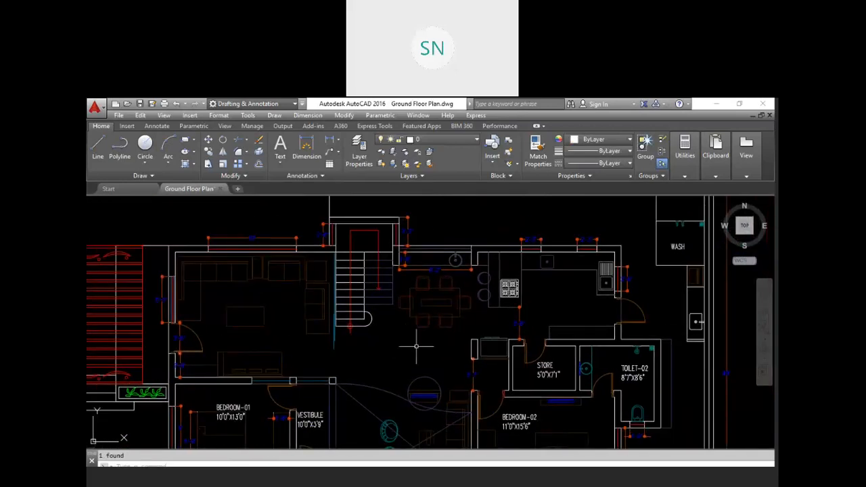
scroll(416, 346, "down", 2)
key("ctrl+s")
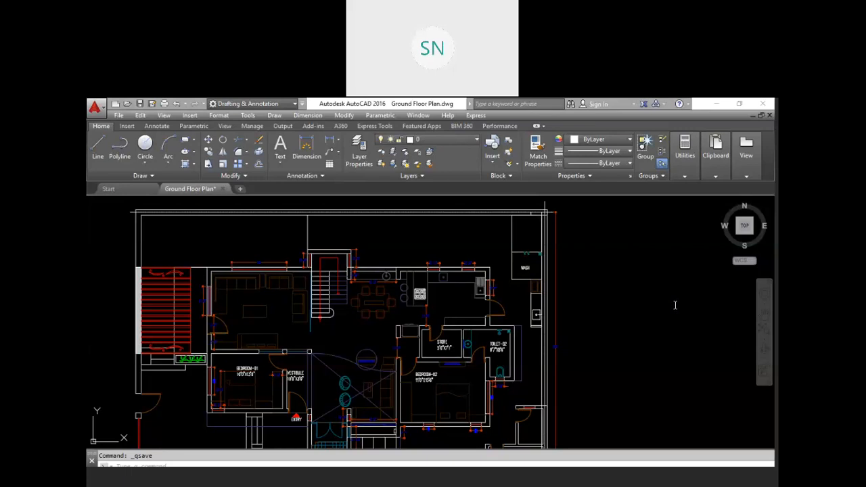
scroll(358, 326, "down", 5)
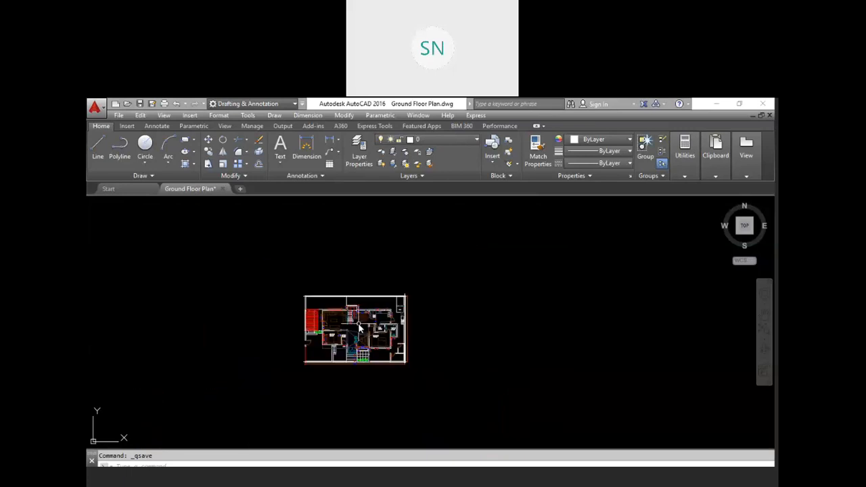
scroll(359, 328, "up", 6)
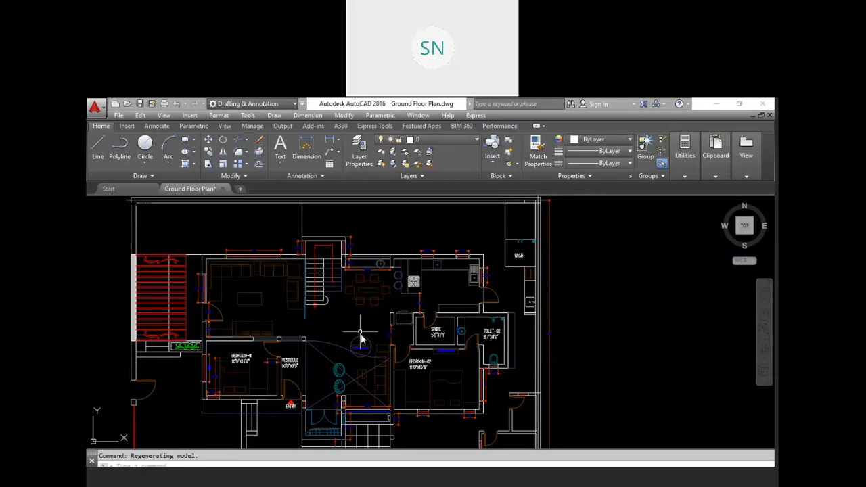
key("Escape")
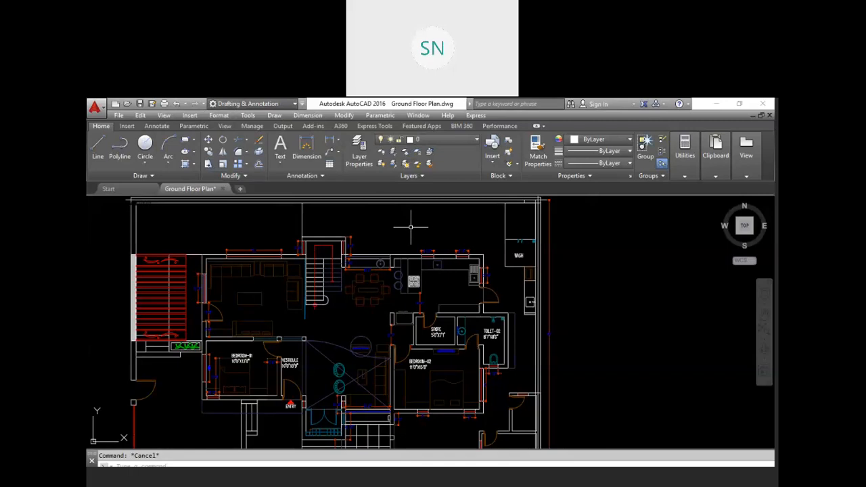
scroll(424, 304, "down", 2)
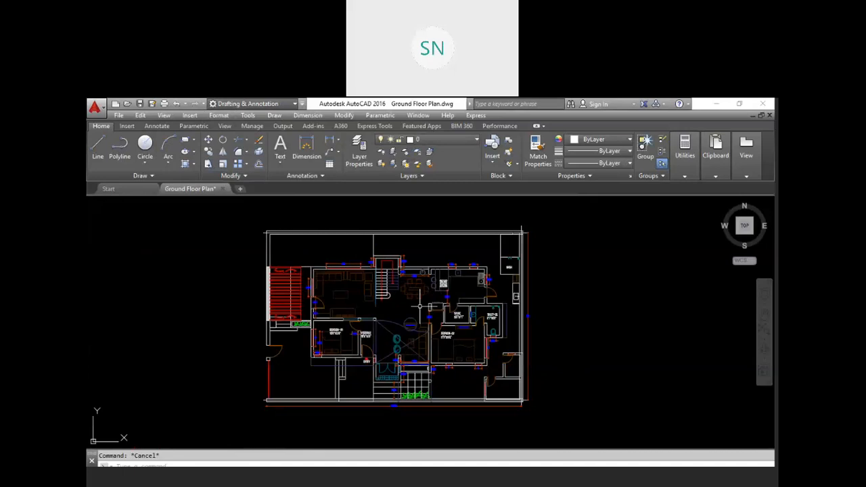
middle_click_drag(406, 307, 420, 309)
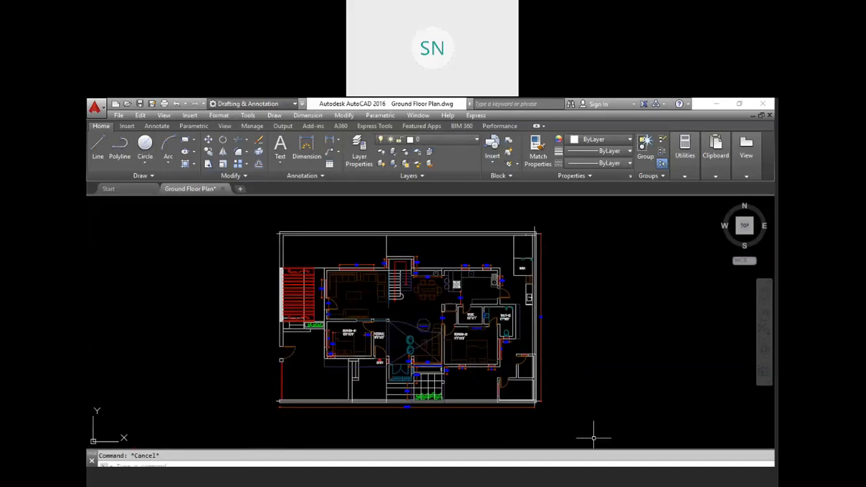
scroll(550, 325, "down", 8)
scroll(555, 339, "up", 6)
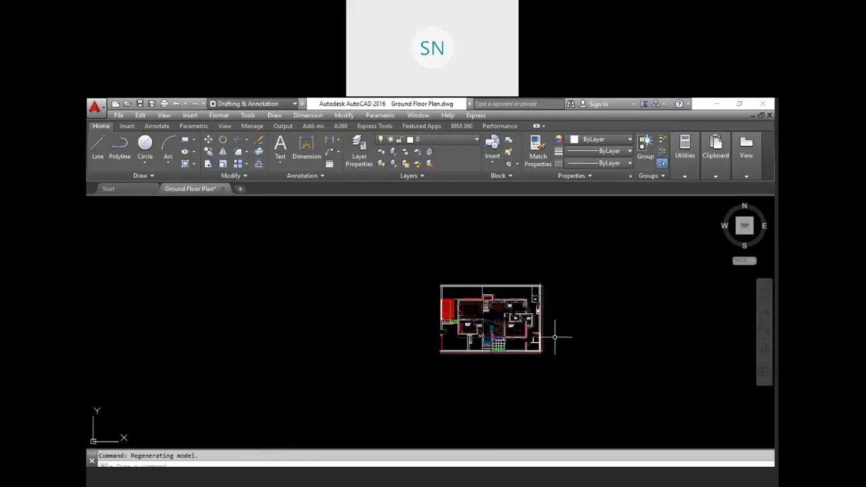
Erase the overall vertical dimension right of the plot and the overall horizontal dimension below the plan
scroll(555, 336, "up", 5)
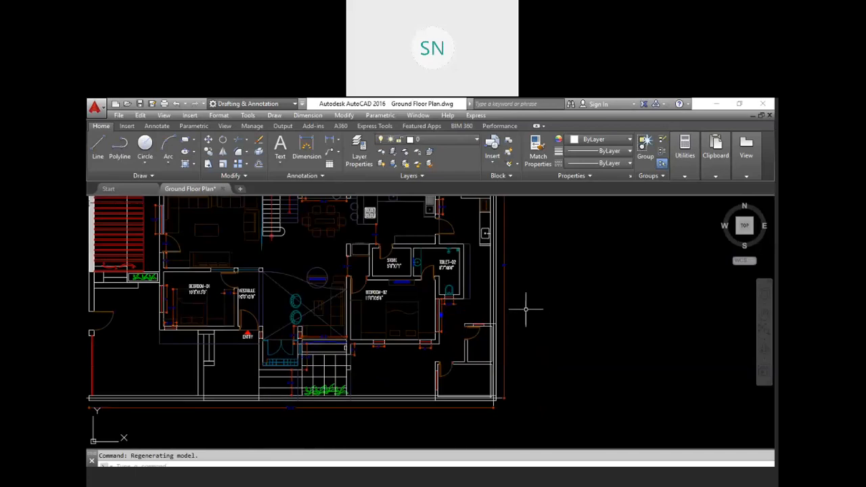
left_click(504, 266)
type("e")
key("Return")
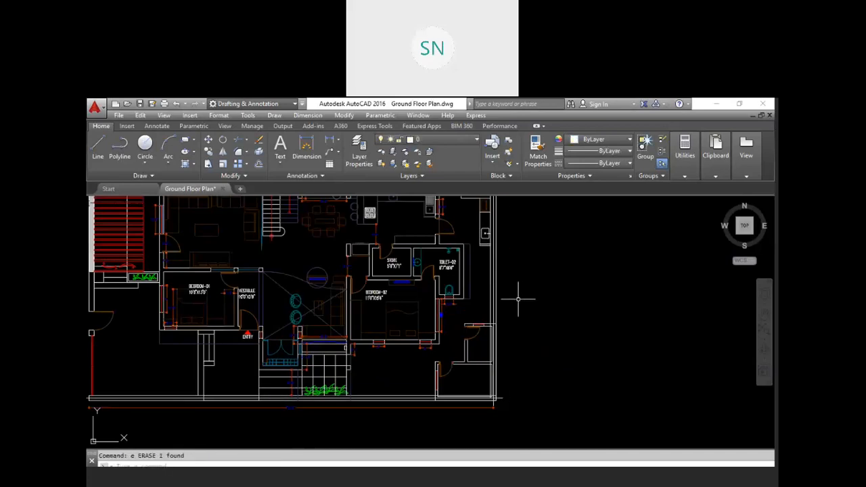
middle_click_drag(519, 299, 559, 251)
scroll(330, 368, "up", 2)
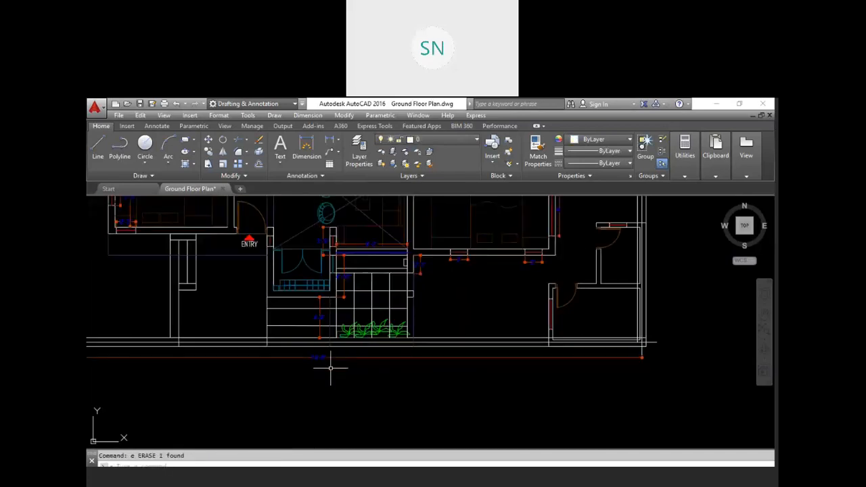
left_click(331, 368)
left_click(300, 357)
type("e")
key("Return")
middle_click_drag(385, 391, 416, 395)
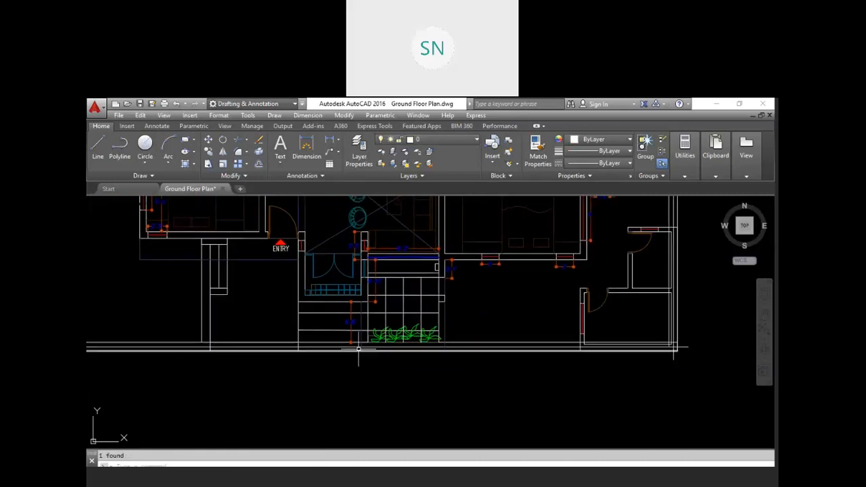
Erase the 4'-8" dimension on the front steps and the 4'-10" dimension beside the double door
scroll(359, 349, "down", 5)
scroll(347, 354, "up", 5)
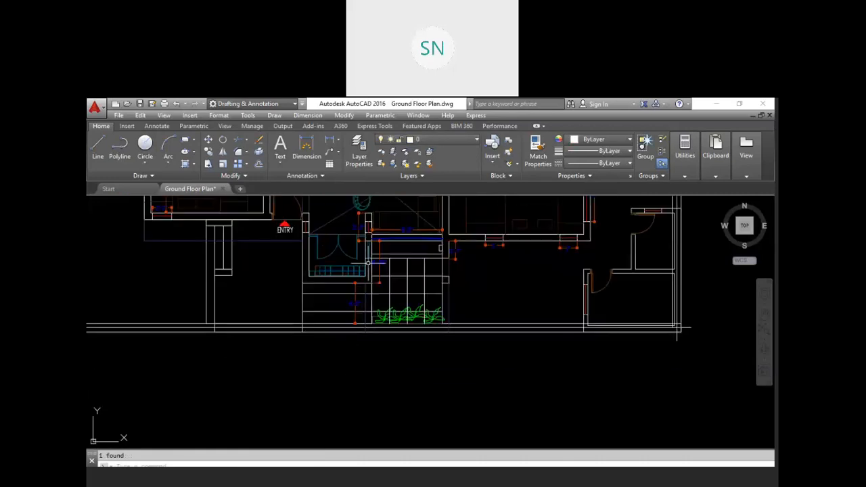
scroll(356, 301, "up", 4)
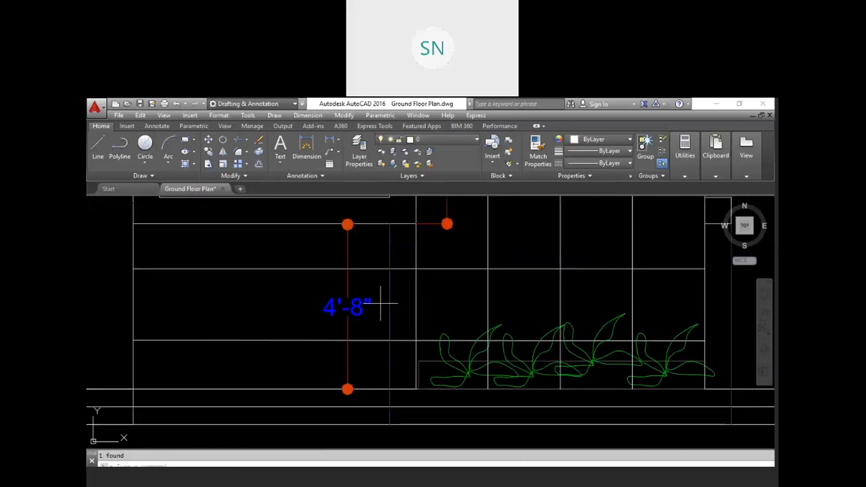
key("Delete")
scroll(395, 277, "up", 3)
scroll(394, 279, "down", 4)
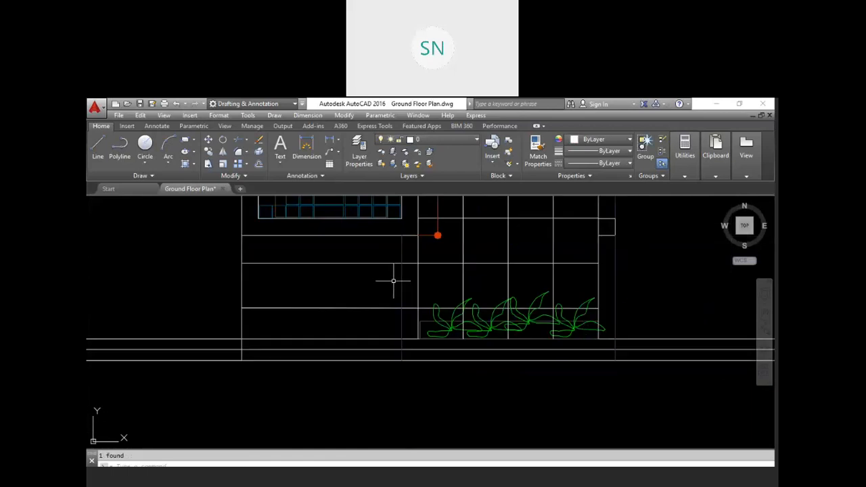
scroll(433, 234, "up", 3)
scroll(434, 234, "down", 3)
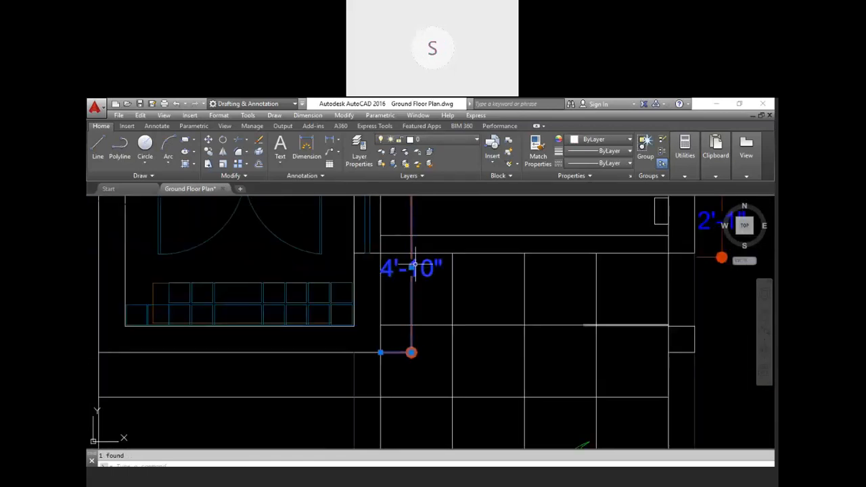
key("Escape")
scroll(406, 305, "down", 6)
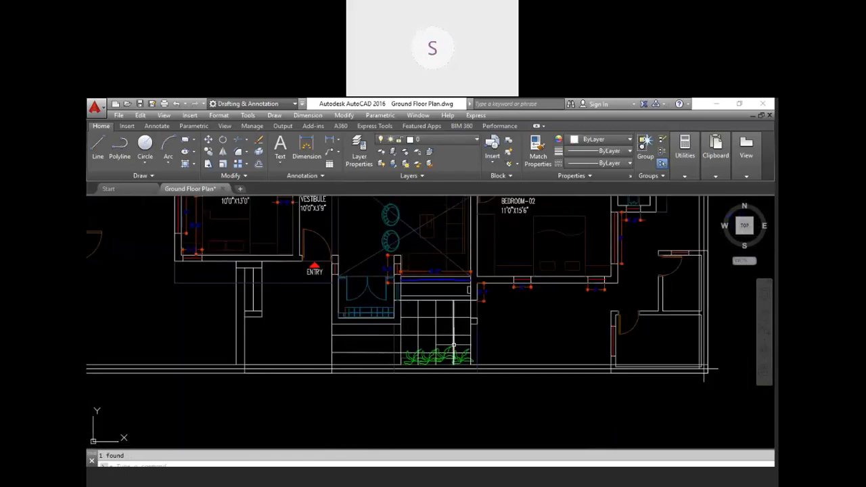
Save the cleaned-up ground floor plan and quit AutoCAD, accepting the saving of changes
scroll(449, 352, "down", 1)
key("Escape")
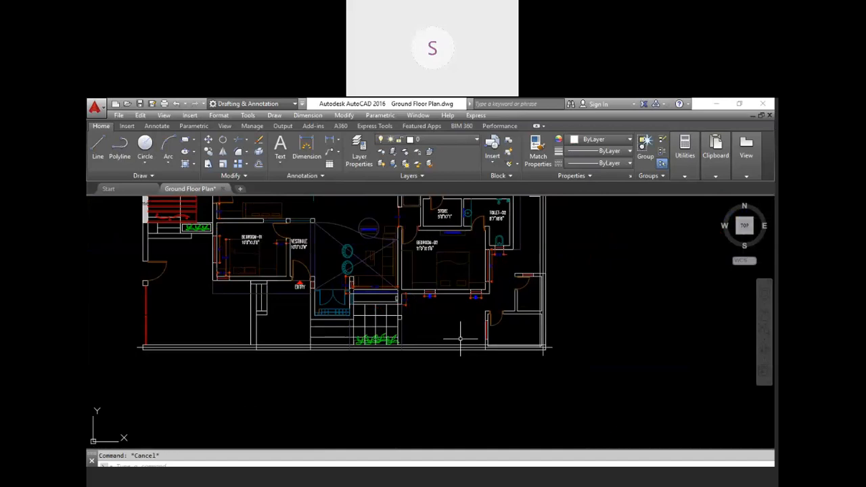
scroll(421, 321, "down", 2)
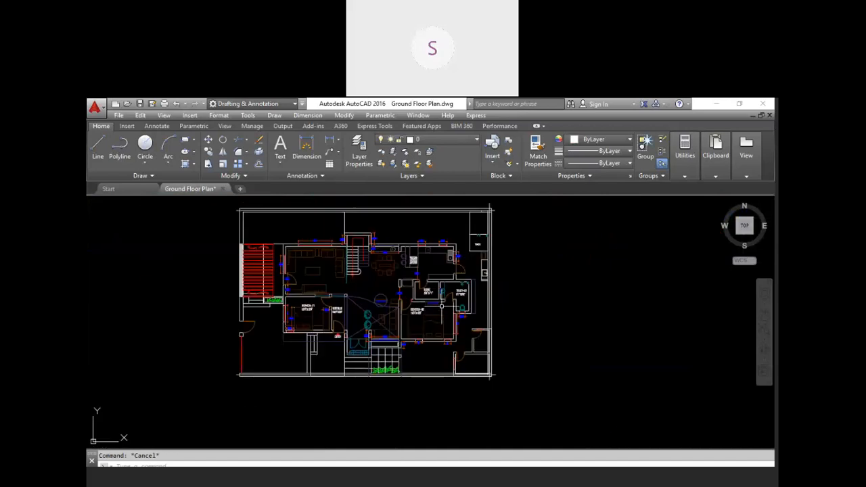
middle_click_drag(526, 293, 527, 313)
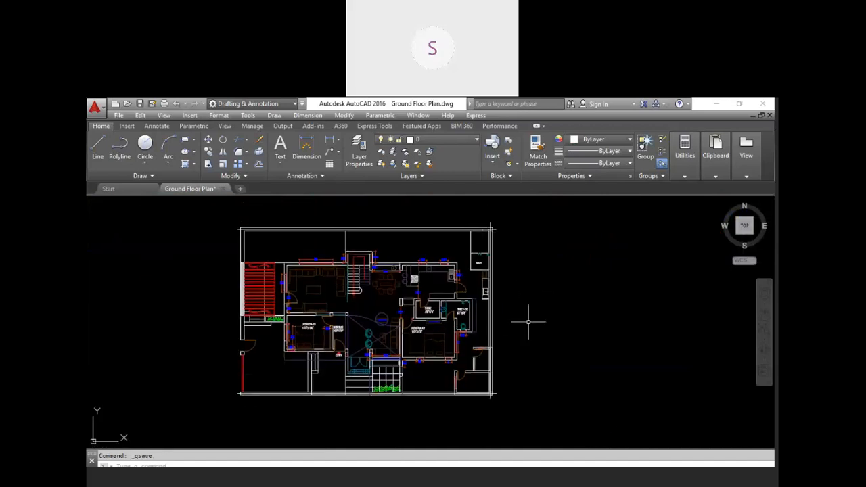
key("ctrl+s")
key("Escape")
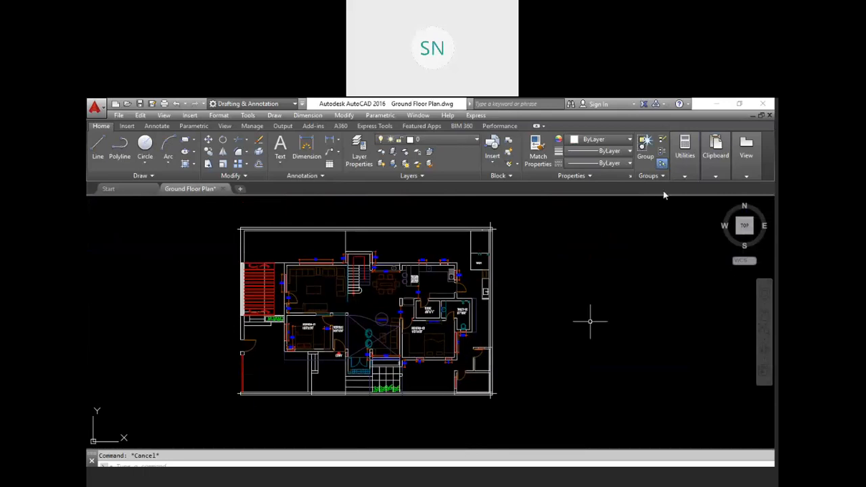
left_click(763, 104)
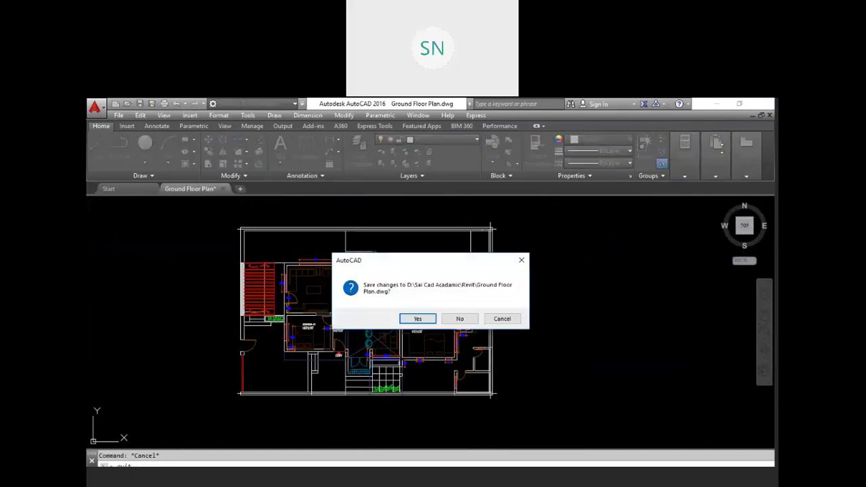
left_click(426, 318)
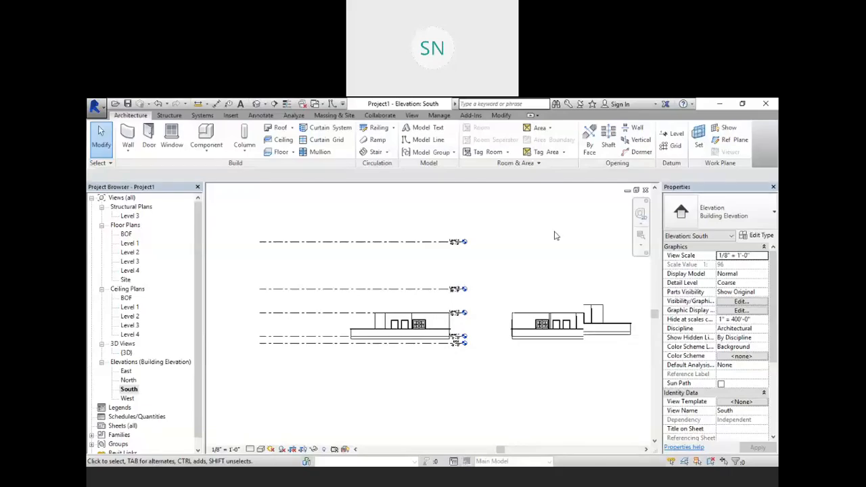
Close Project1 in Revit without saving it and create a new project from the default template
scroll(556, 235, "down", 1)
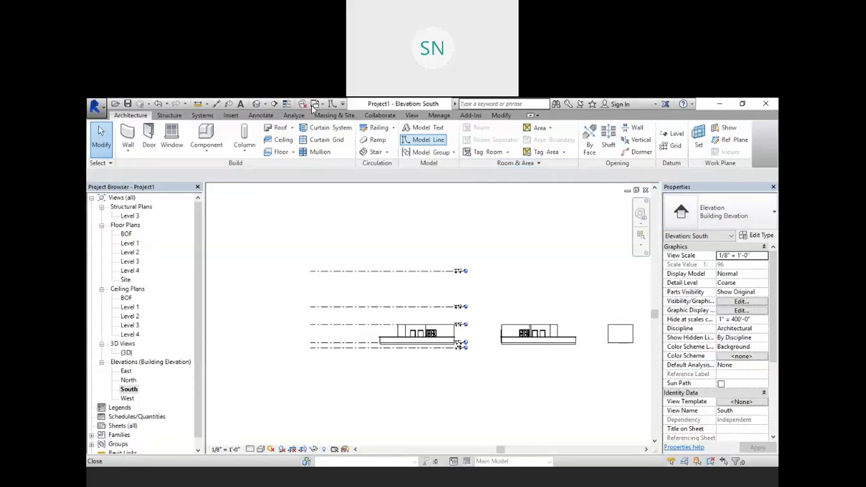
left_click(646, 190)
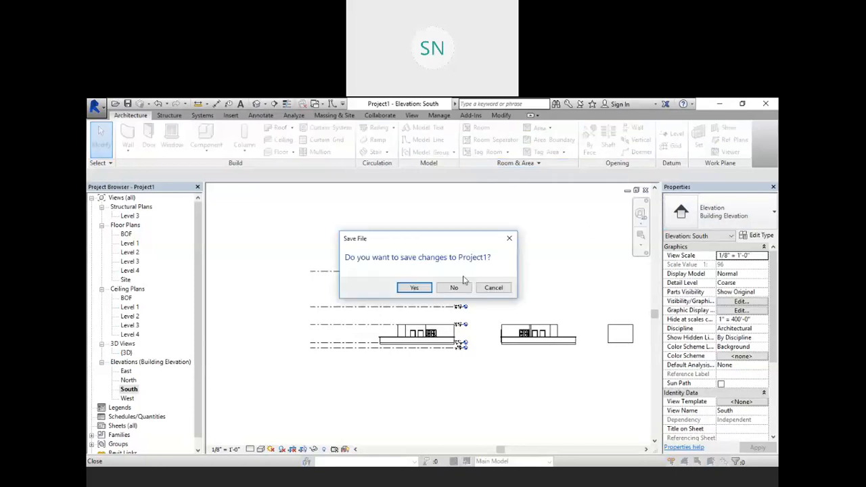
left_click(454, 287)
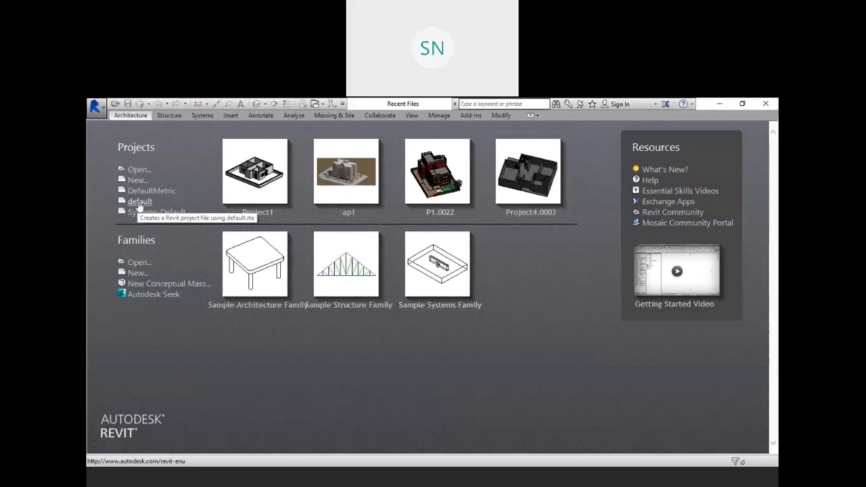
left_click(139, 202)
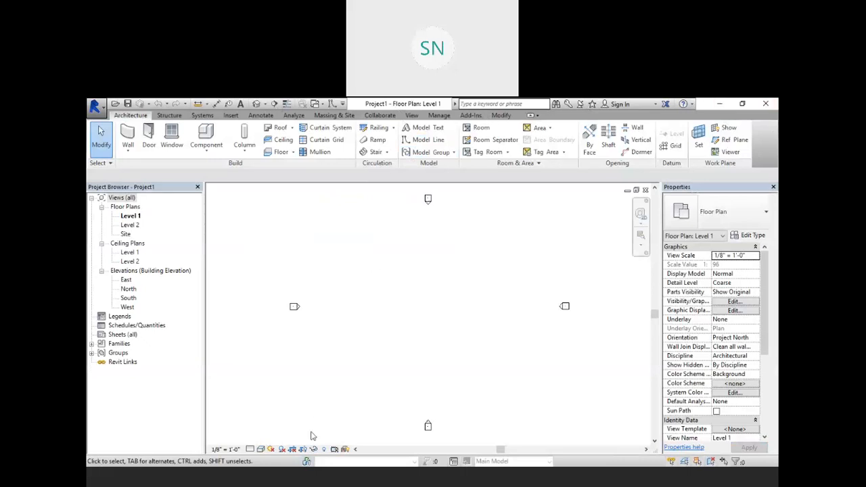
Switch to the Revit Master Project PDF in Acrobat Reader and examine its floor plans and elevations up to the right side elevation
left_click(321, 482)
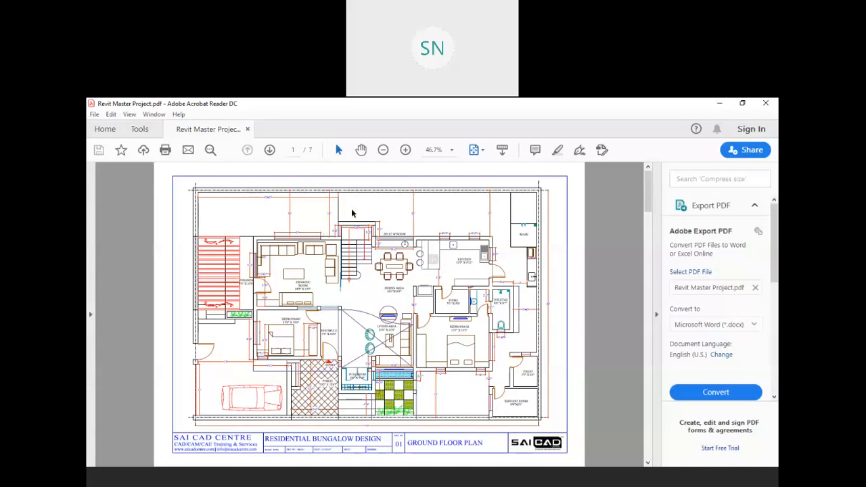
scroll(355, 213, "down", 3)
scroll(355, 214, "up", 2)
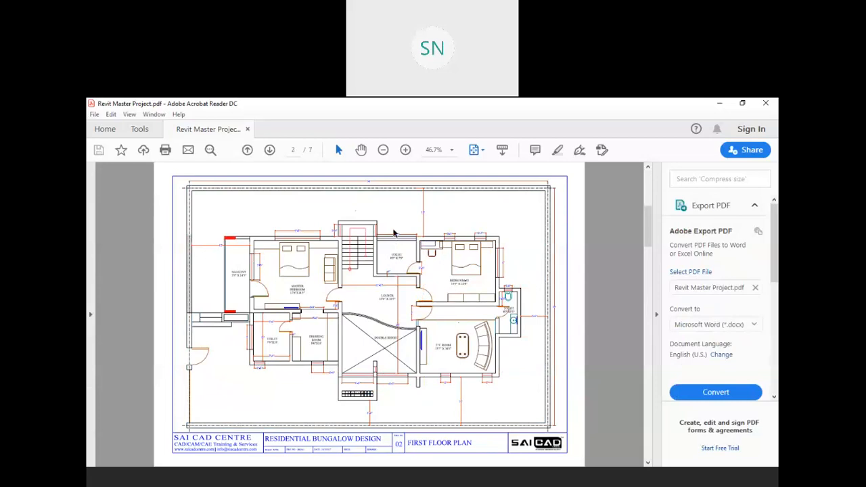
scroll(394, 233, "down", 4)
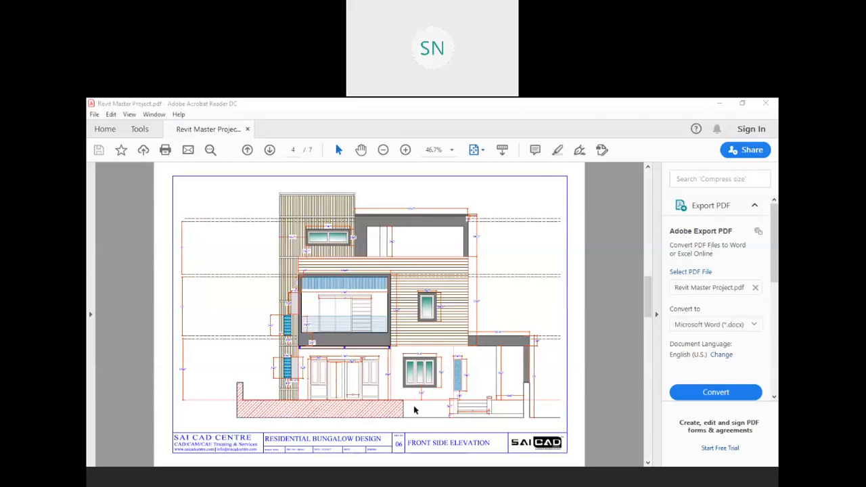
scroll(421, 407, "up", 2)
scroll(421, 396, "down", 4)
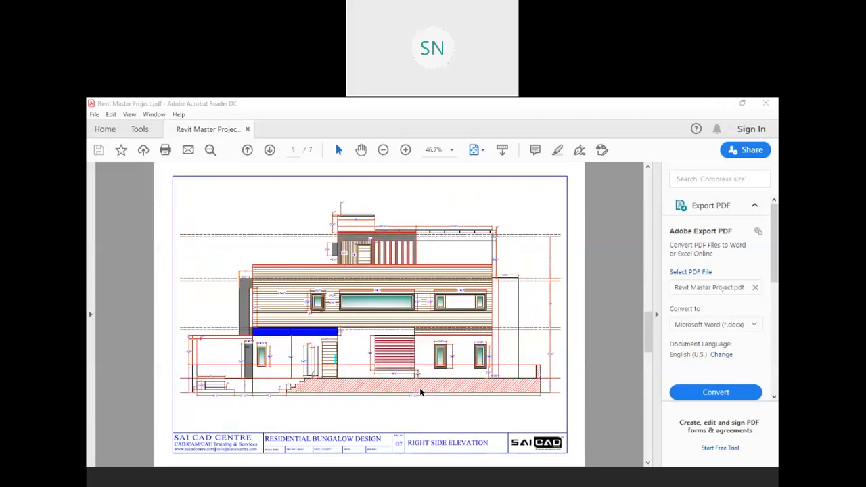
Enlarge the right side elevation to 66.7% and examine the plinth and floor level dimensions along its right edge
left_click(563, 346)
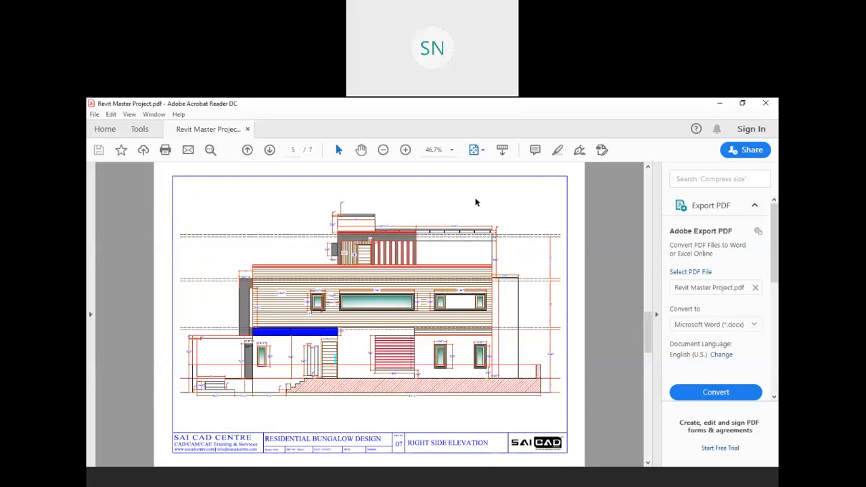
left_click(406, 149)
left_click(405, 150)
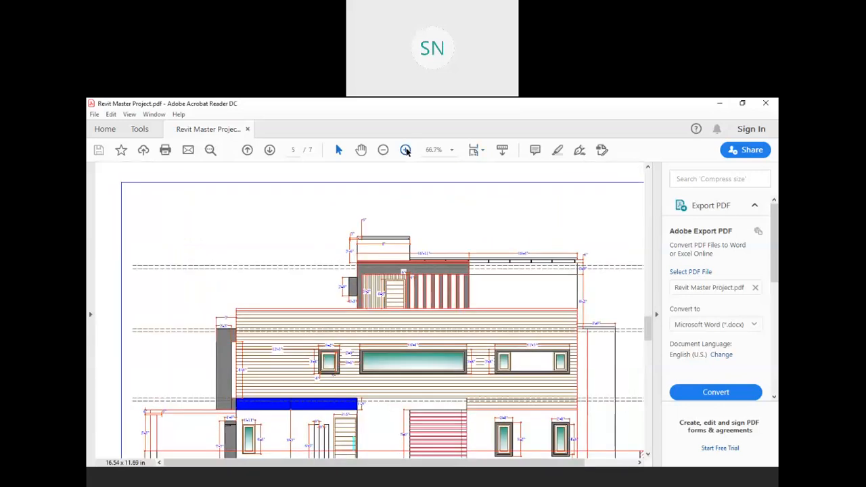
scroll(478, 264, "down", 3)
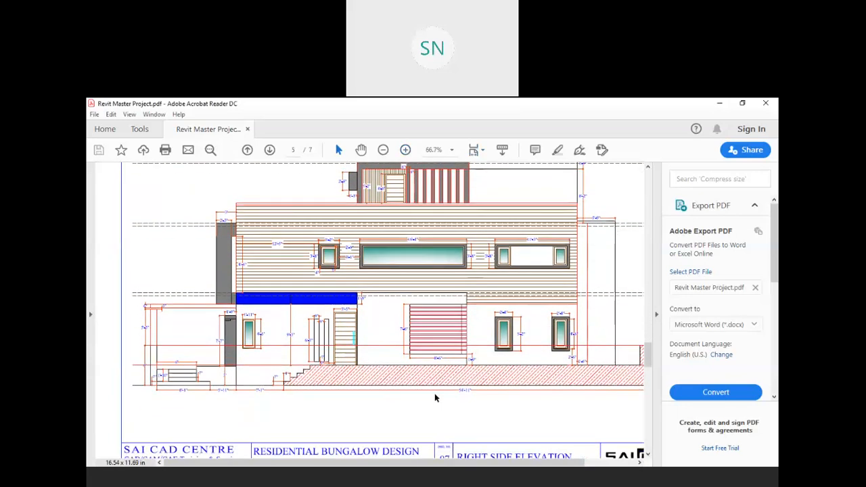
left_click_drag(336, 465, 391, 465)
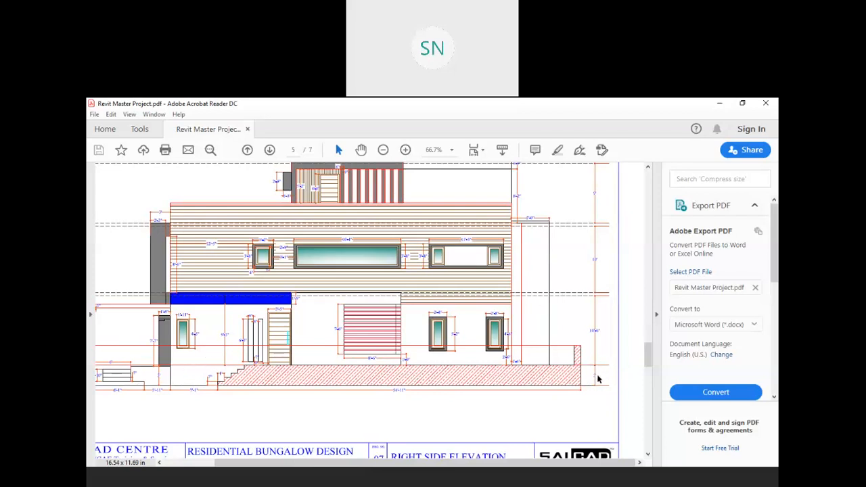
Switch back to Revit, open the South elevation and set Level 2's elevation to 3'-0"
key("alt+Tab")
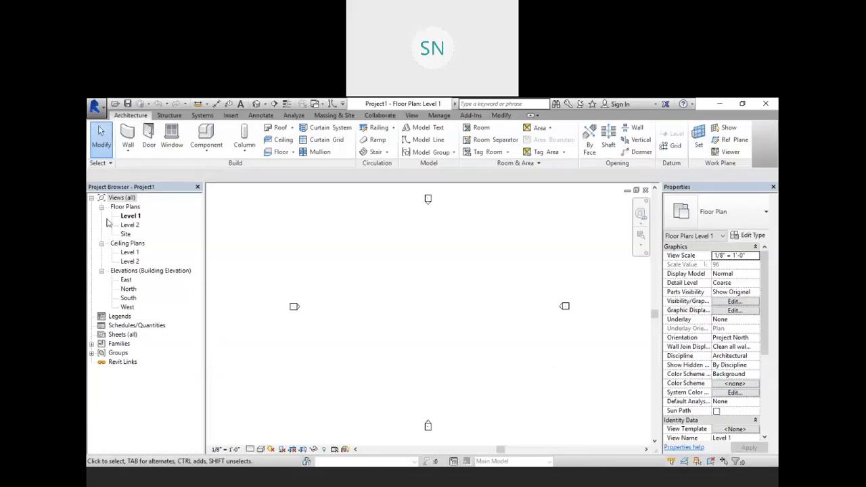
double_click(128, 298)
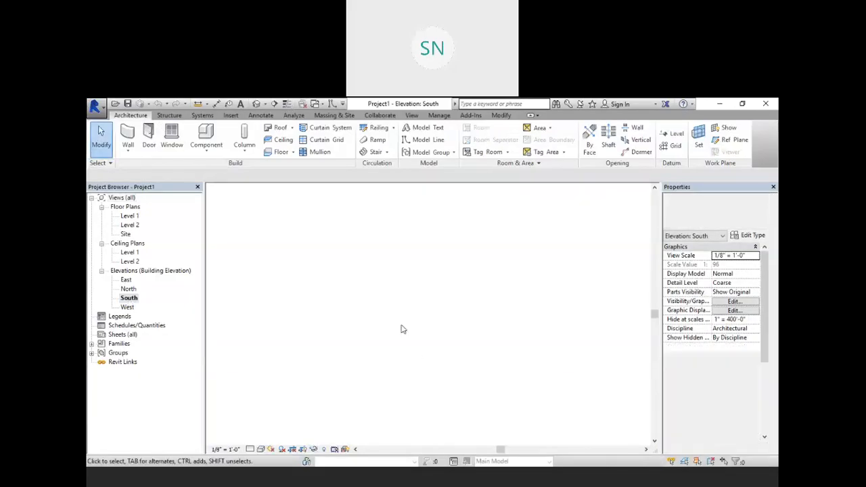
scroll(460, 345, "up", 5)
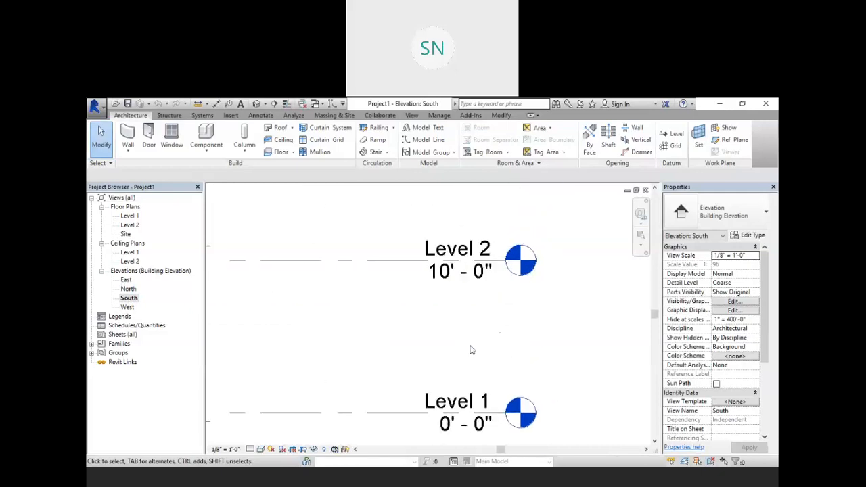
left_click(440, 274)
left_click(440, 274)
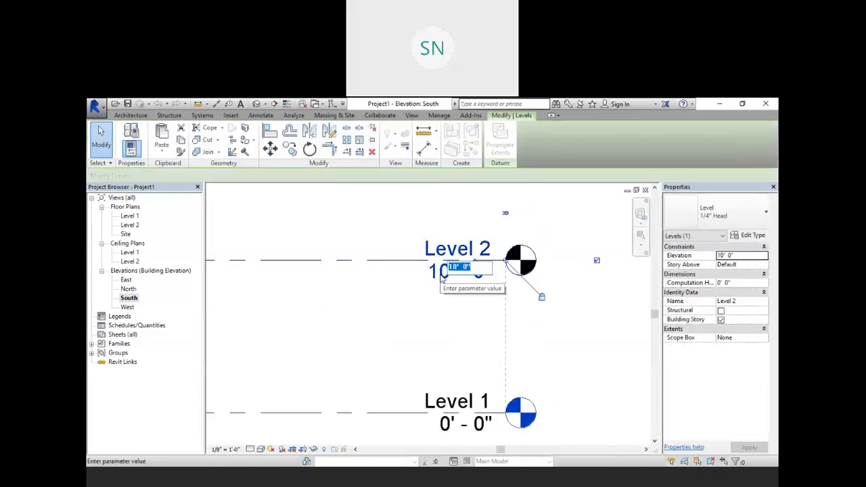
type("3")
key("Return")
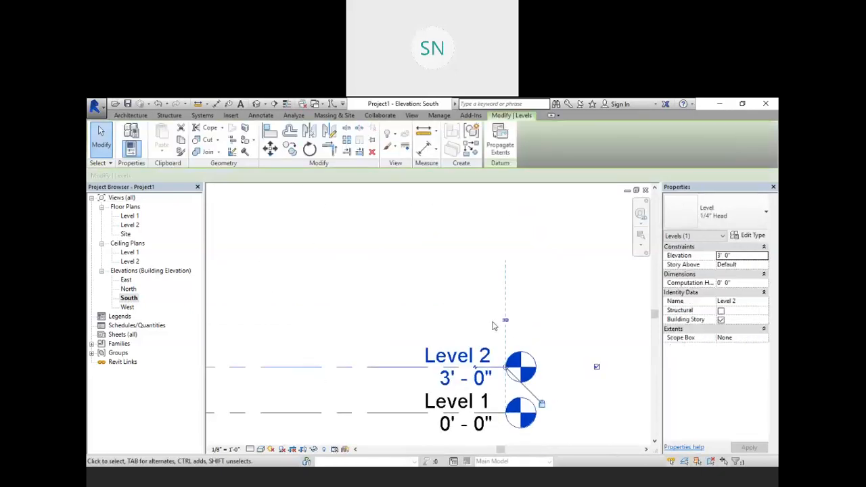
scroll(448, 376, "down", 1)
scroll(448, 375, "down", 3)
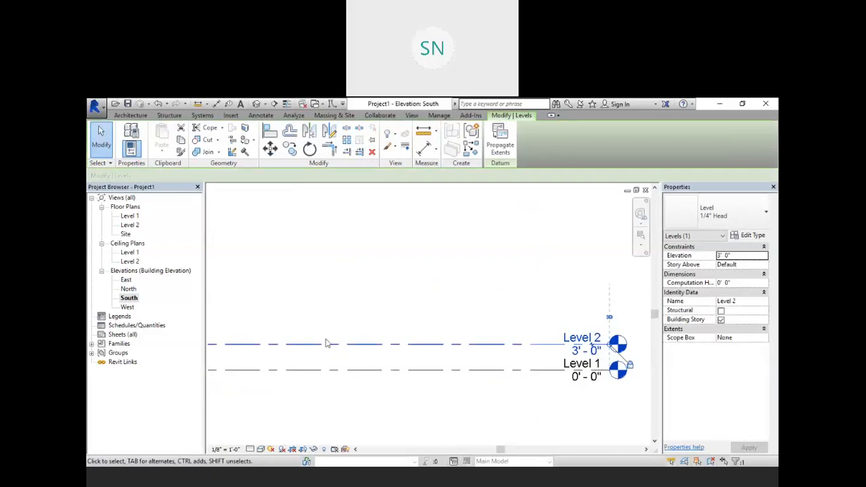
scroll(372, 332, "down", 3)
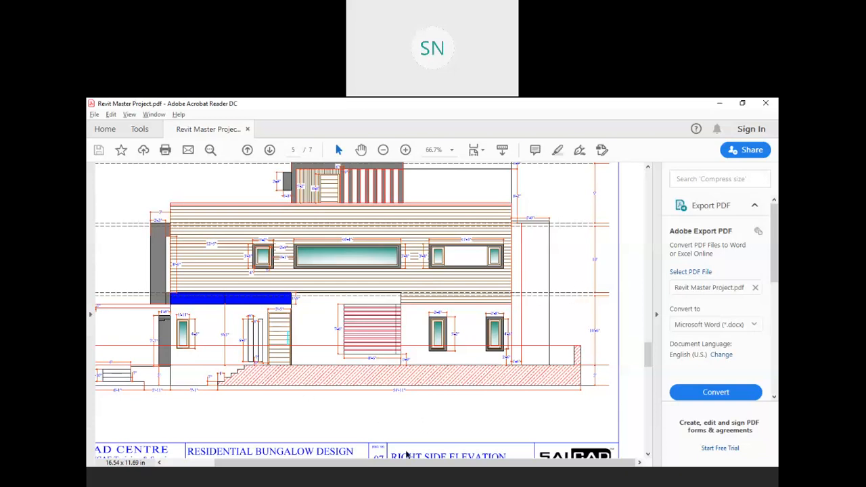
Go through the remaining elevations to the section on page 7 of the PDF and examine the slab thickness beside the staircase
mouse_move(406, 463)
left_mouse_down()
mouse_move(350, 465)
mouse_move(415, 475)
left_mouse_up()
scroll(530, 298, "down", 10)
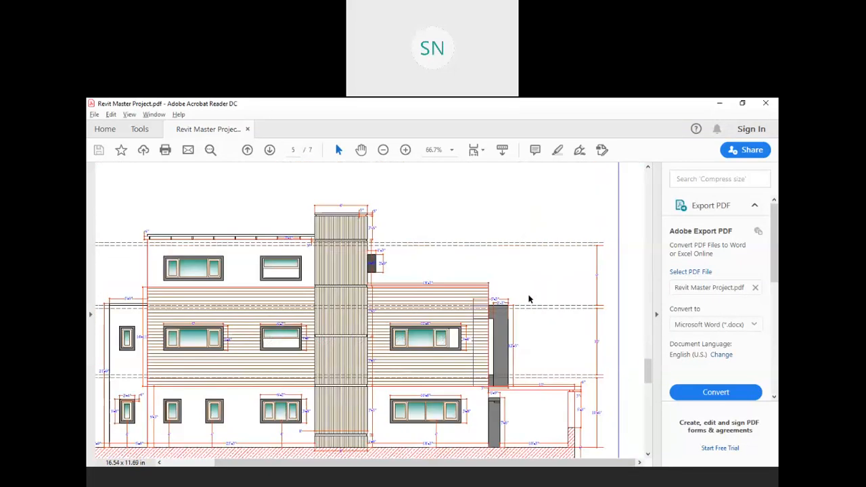
scroll(529, 298, "down", 1)
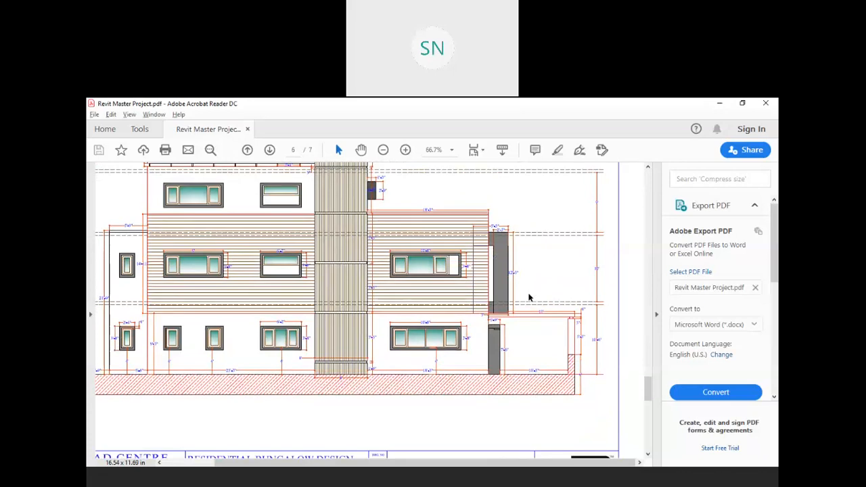
scroll(529, 298, "down", 6)
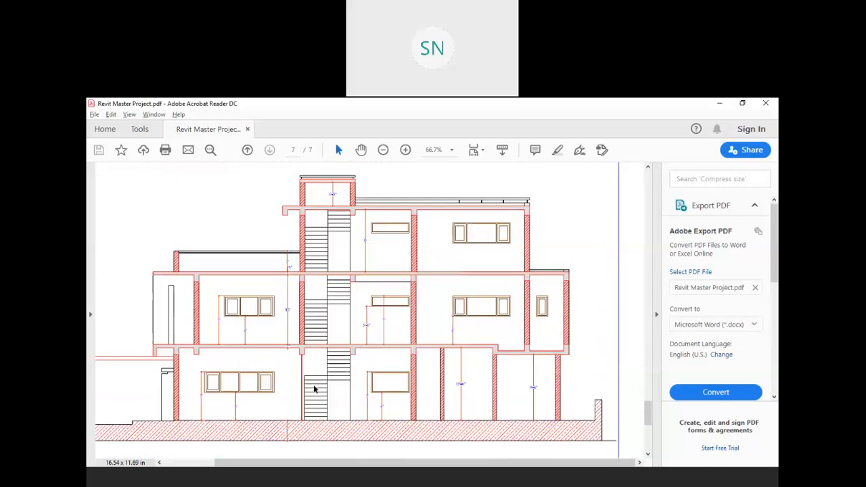
scroll(276, 364, "up", 9, "ctrl")
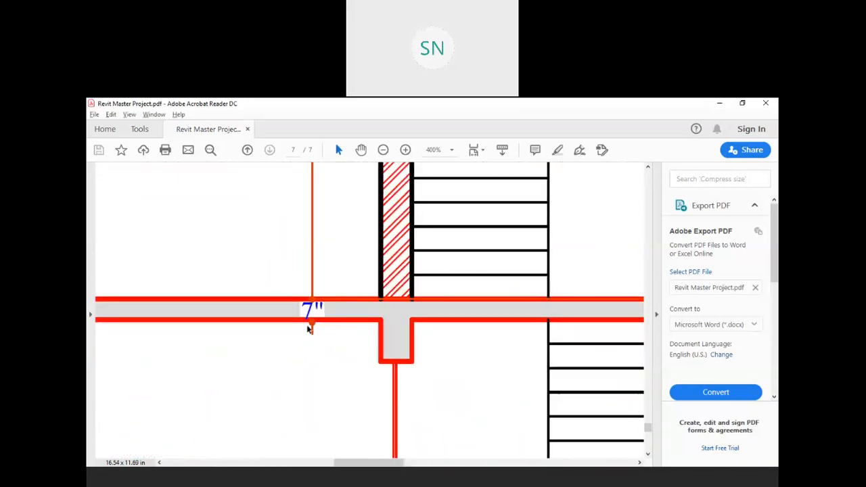
scroll(311, 308, "down", 9, "ctrl")
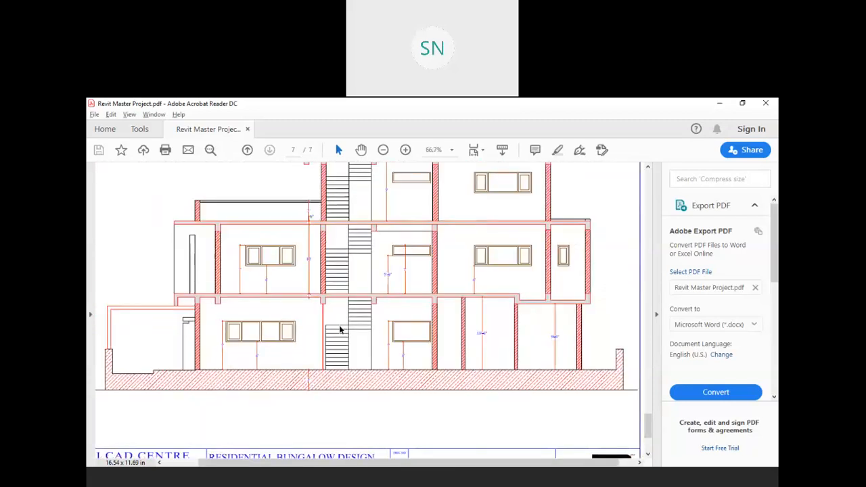
Switch to Revit and add a level 11'-1" above Level 2 by picking its line with an offset
key("alt+Tab")
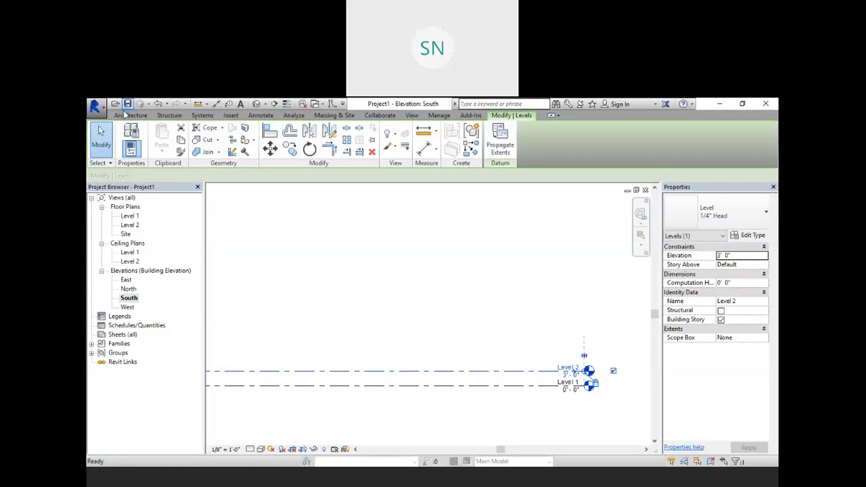
left_click(128, 104)
left_click(525, 141)
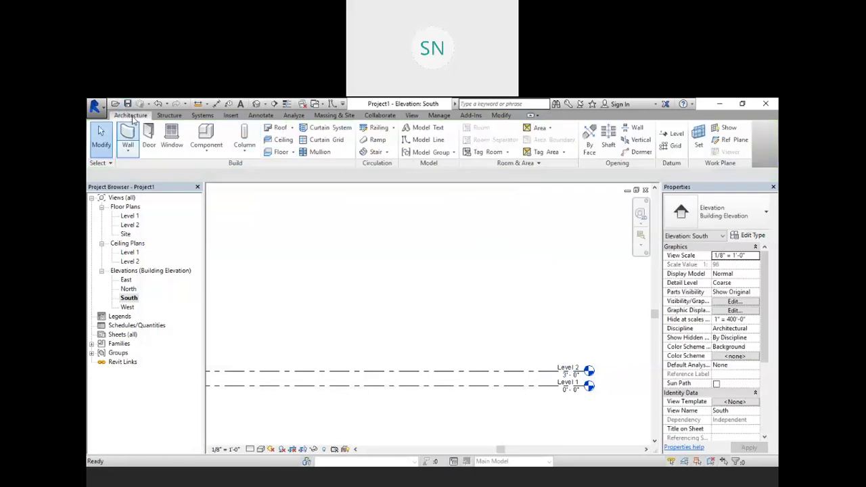
left_click(676, 135)
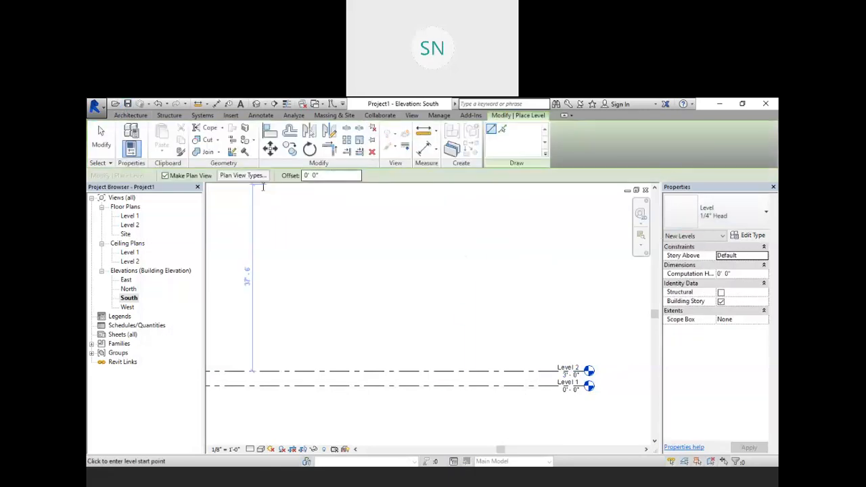
type("11")
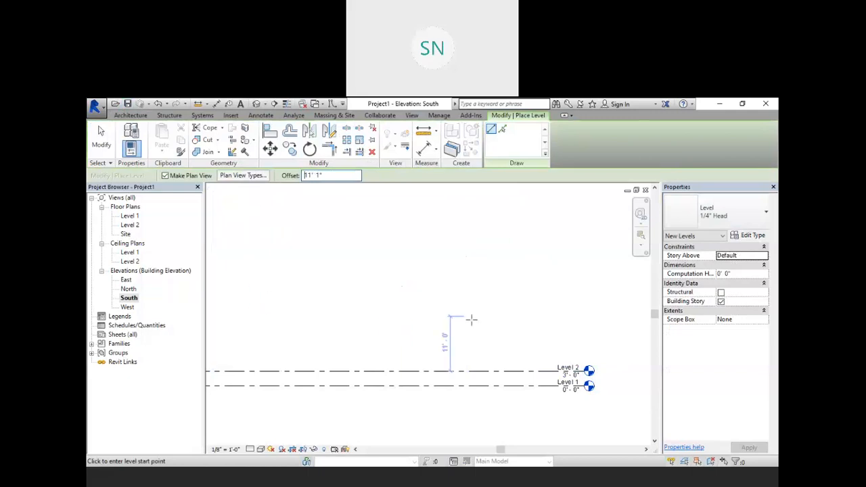
left_click(502, 128)
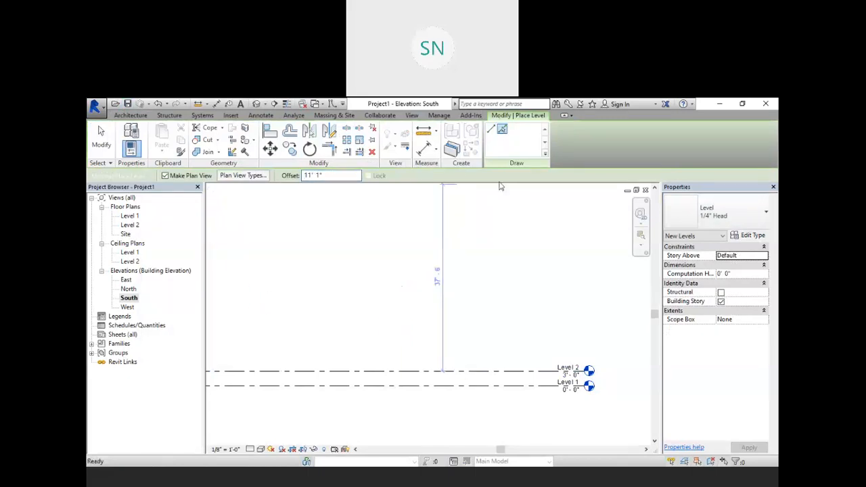
left_click(480, 370)
scroll(539, 317, "up", 5)
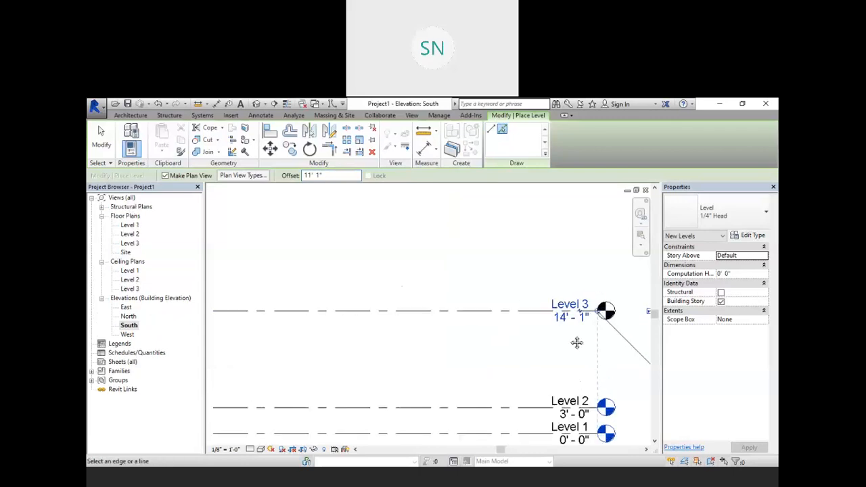
middle_click_drag(511, 321, 448, 336)
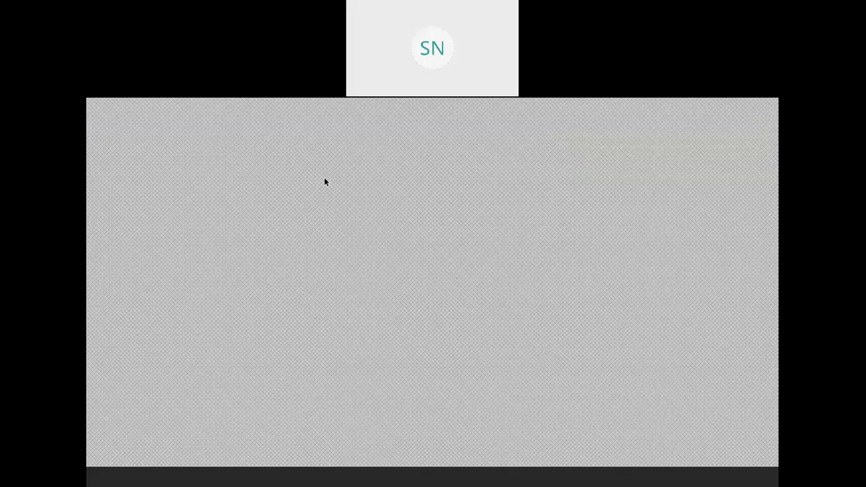
Switch to the PDF, enlarge the page 6 elevation to 150% and mark its ground-floor-to-slab-top height with temporary strokes, clearing them when done
scroll(370, 430, "up", 5)
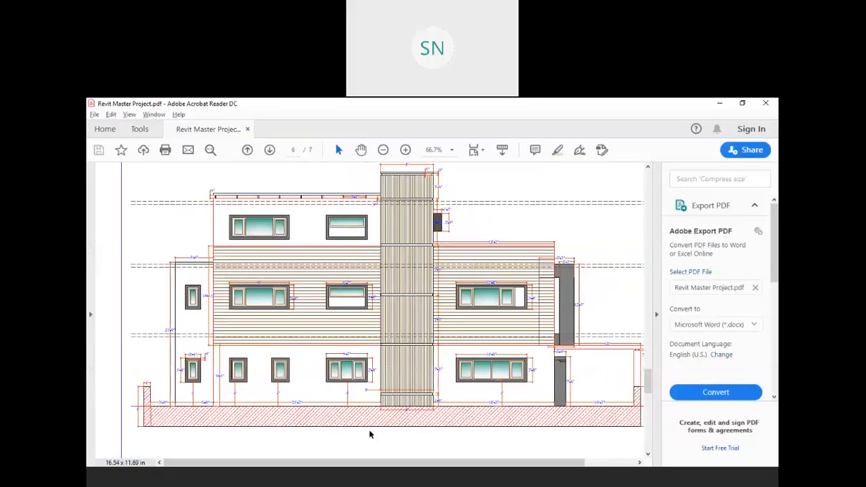
left_click_drag(339, 466, 406, 465)
scroll(579, 359, "up", 4, "ctrl")
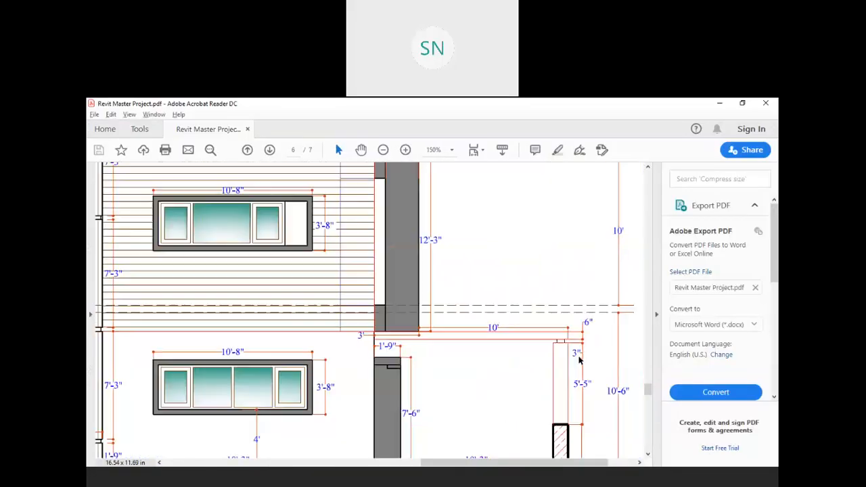
scroll(371, 352, "down", 2)
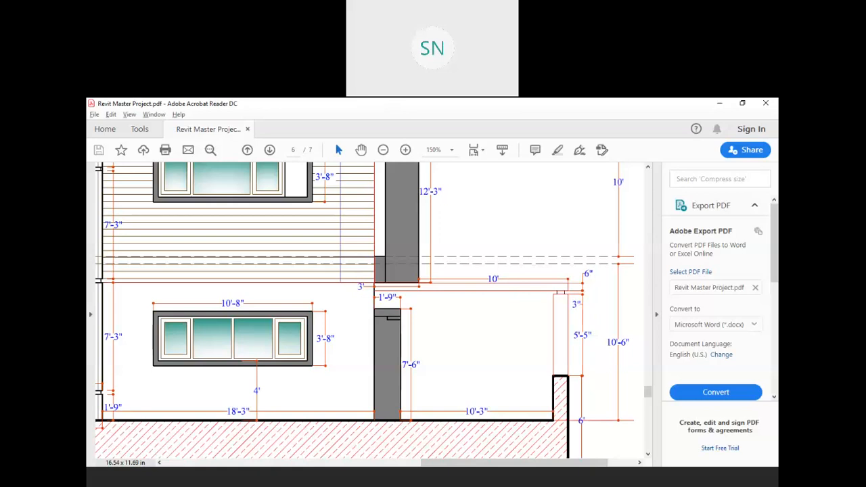
left_click(599, 110)
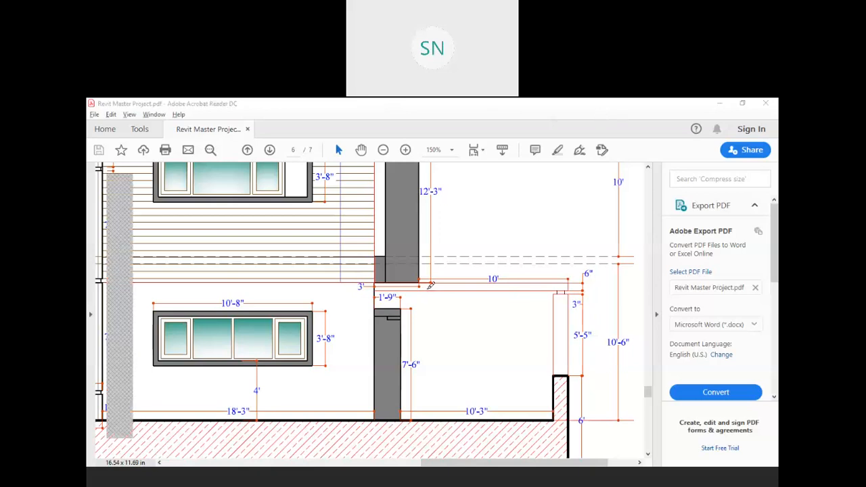
mouse_move(496, 420)
left_mouse_down()
mouse_move(504, 420)
mouse_move(496, 419)
left_mouse_up()
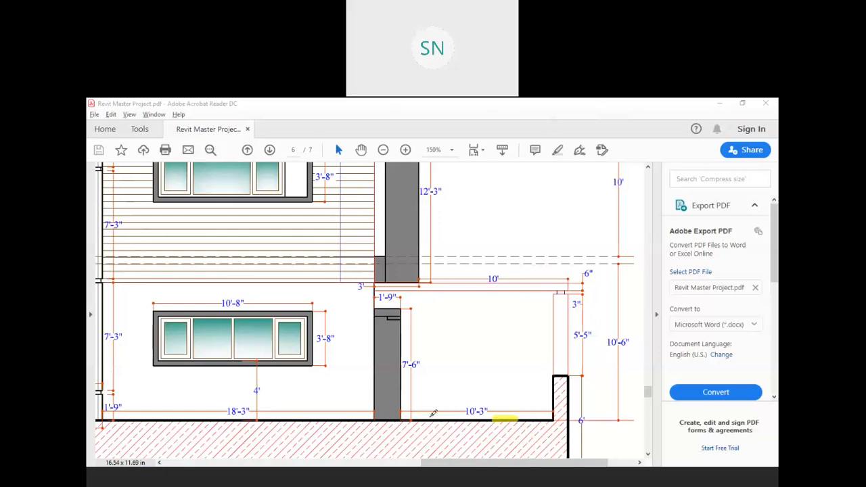
mouse_move(433, 414)
left_mouse_down()
mouse_move(449, 415)
mouse_move(425, 415)
mouse_move(445, 416)
left_mouse_up()
mouse_move(436, 254)
left_mouse_down()
mouse_move(458, 261)
mouse_move(464, 416)
left_mouse_up()
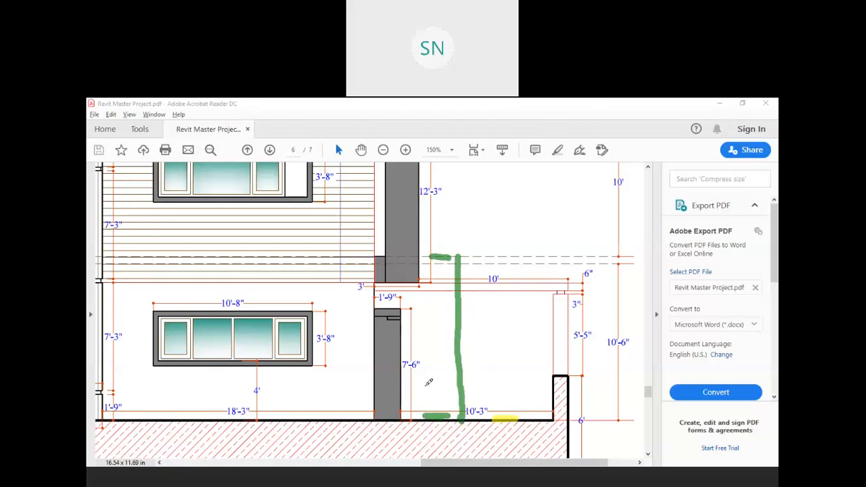
mouse_move(294, 414)
left_mouse_down()
mouse_move(310, 407)
mouse_move(353, 303)
mouse_move(335, 245)
mouse_move(303, 248)
mouse_move(333, 255)
left_mouse_up()
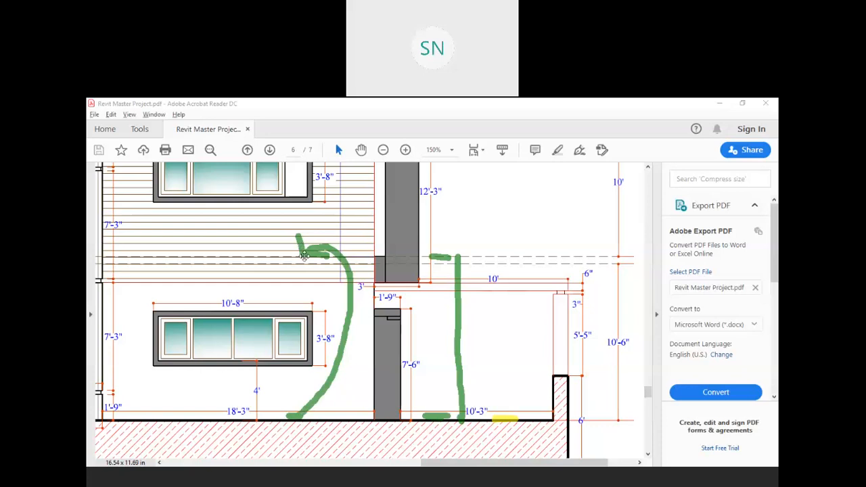
key("Escape")
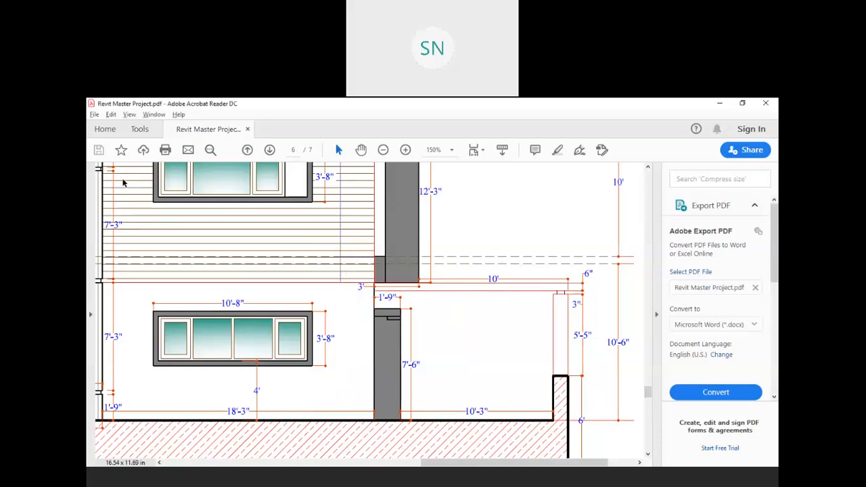
Examine the upper storey height and slab thickness in the PDF's section, switch back to Revit and add a level 10'-6" above Level 3
scroll(543, 265, "up", 3)
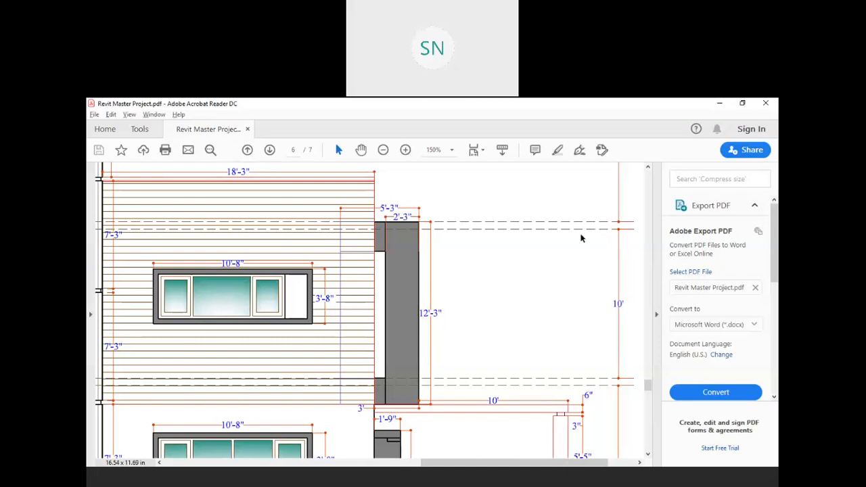
scroll(443, 298, "down", 10)
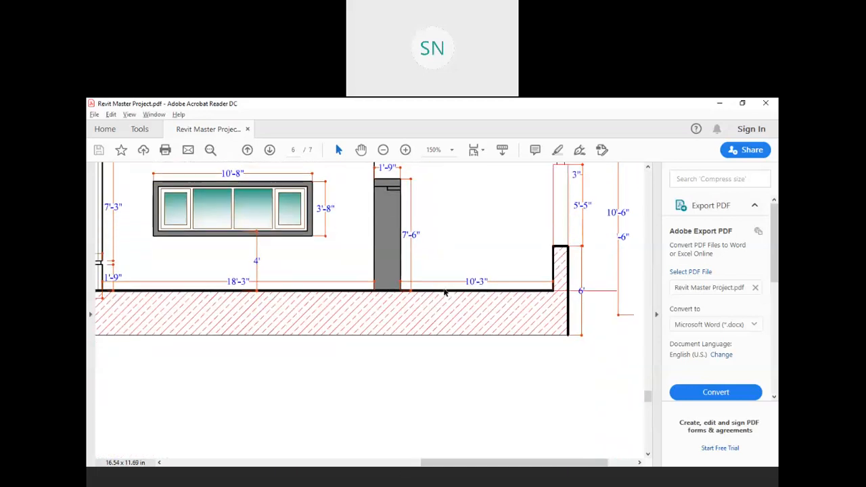
scroll(441, 290, "down", 10)
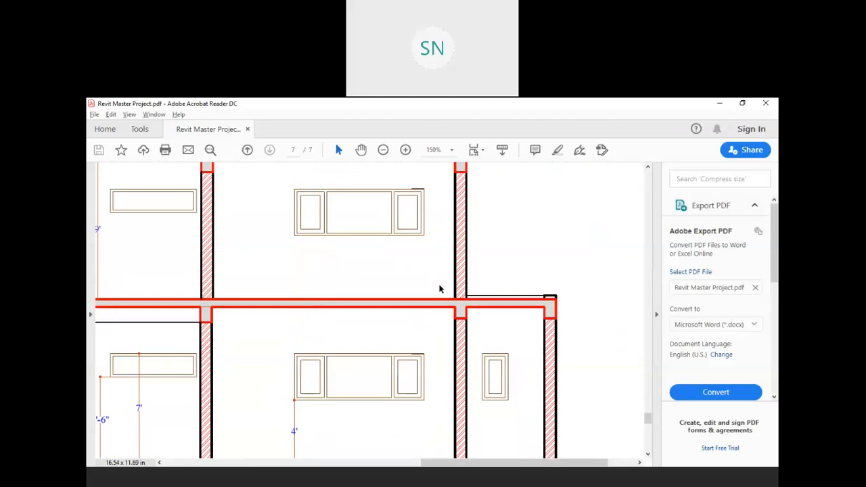
left_click_drag(507, 465, 369, 464)
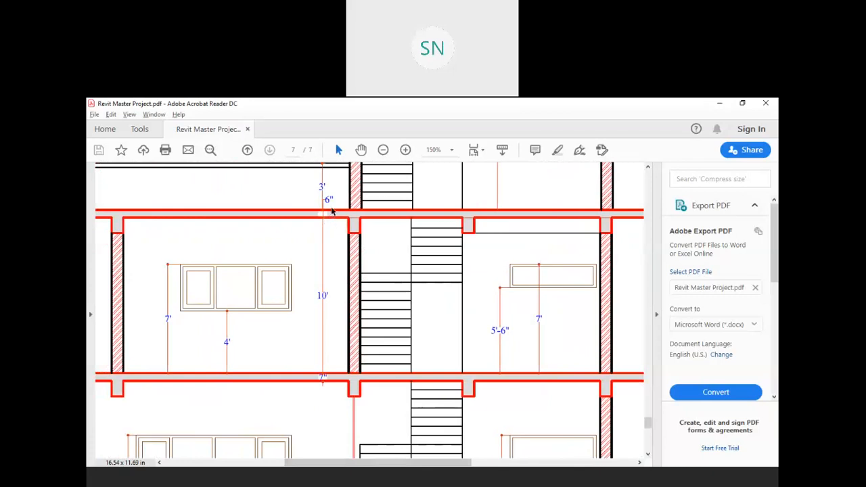
key("alt+Tab")
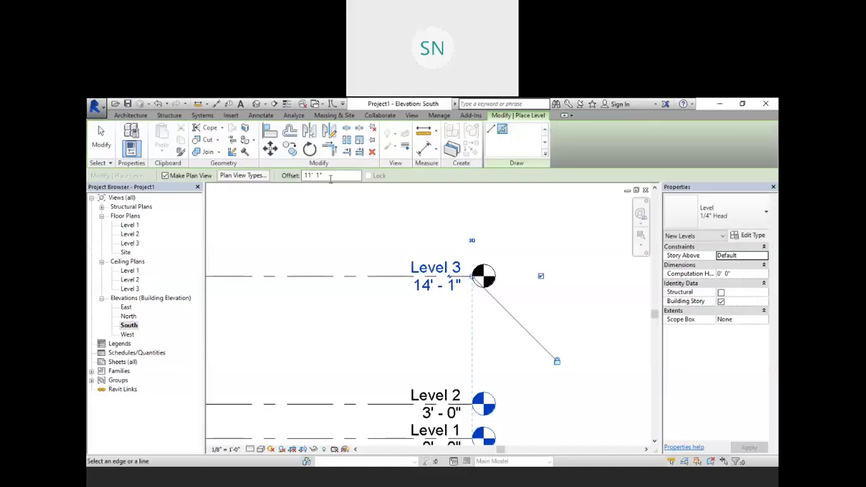
left_click_drag(330, 177, 254, 181)
type("1")
scroll(345, 274, "down", 2)
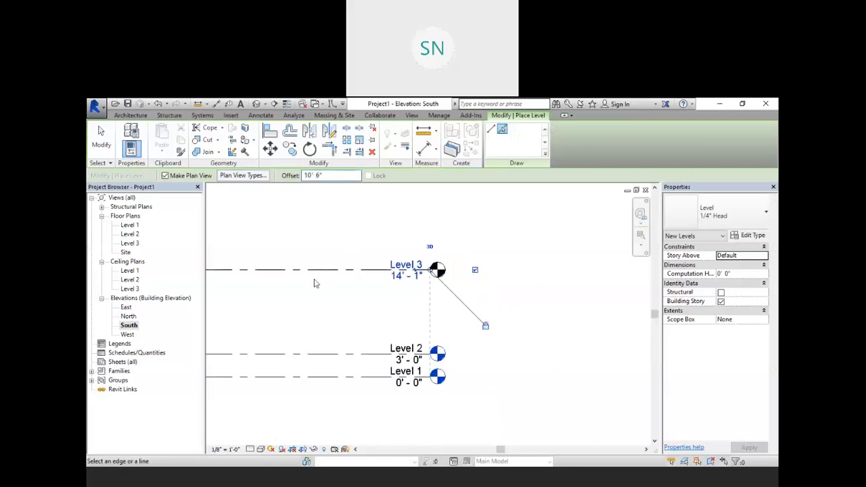
middle_click_drag(315, 282, 447, 346)
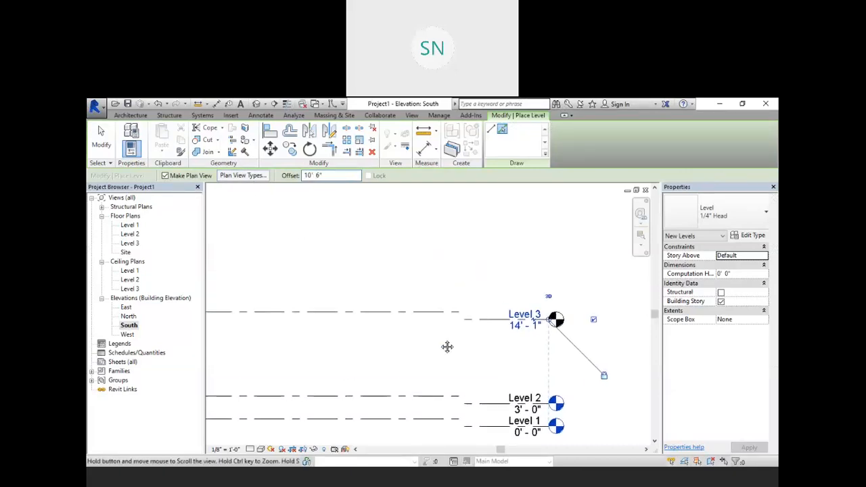
left_click(373, 322)
middle_click_drag(406, 276, 459, 354)
scroll(469, 335, "down", 1)
Examine the top storey height in the PDF's section, switch back to Revit and add a level 9'-6" above Level 4
key("alt+Tab")
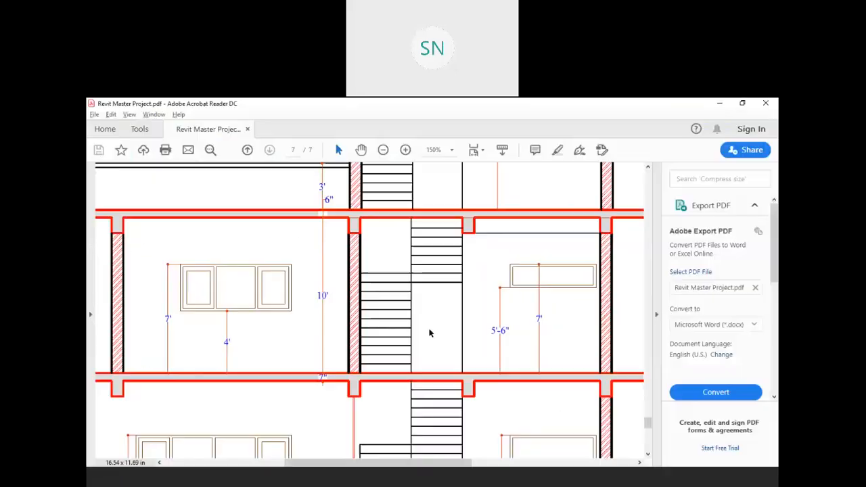
scroll(403, 313, "down", 3, "ctrl")
middle_click_drag(466, 295, 440, 295)
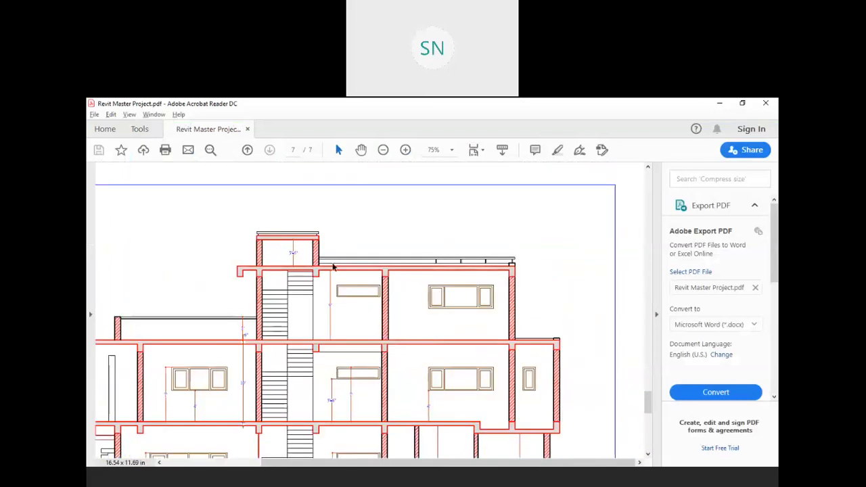
scroll(372, 265, "up", 2, "ctrl")
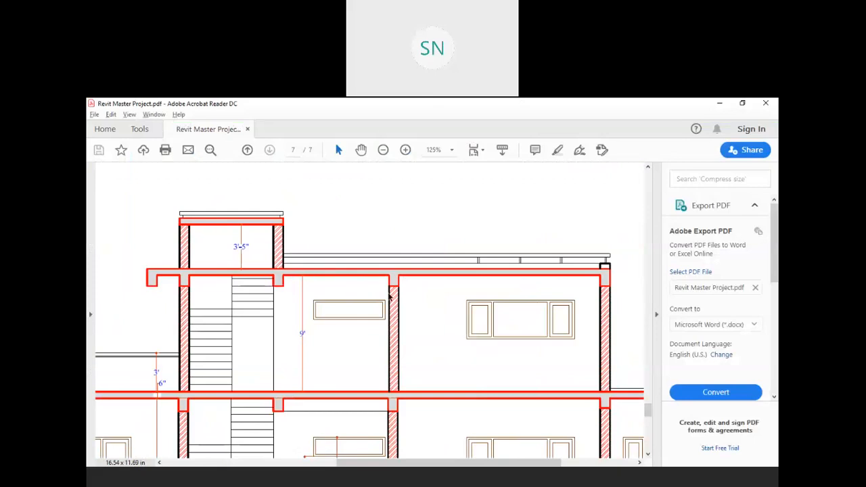
scroll(397, 316, "down", 2, "ctrl")
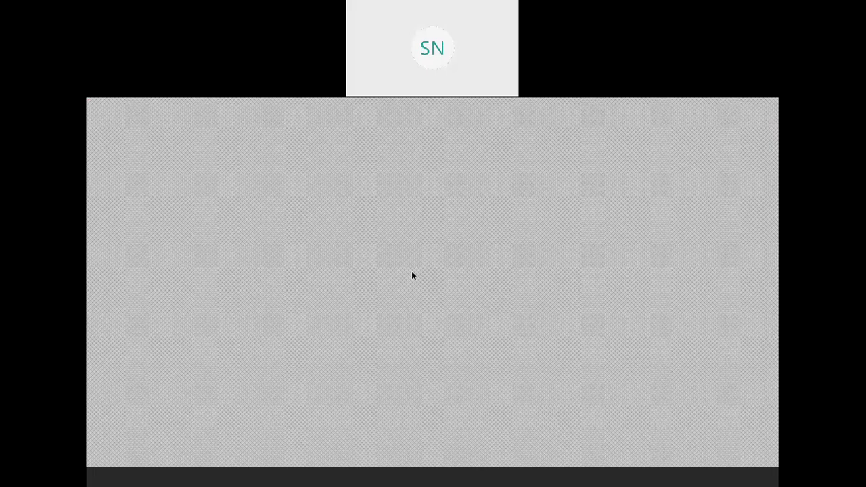
left_click_drag(326, 176, 252, 194)
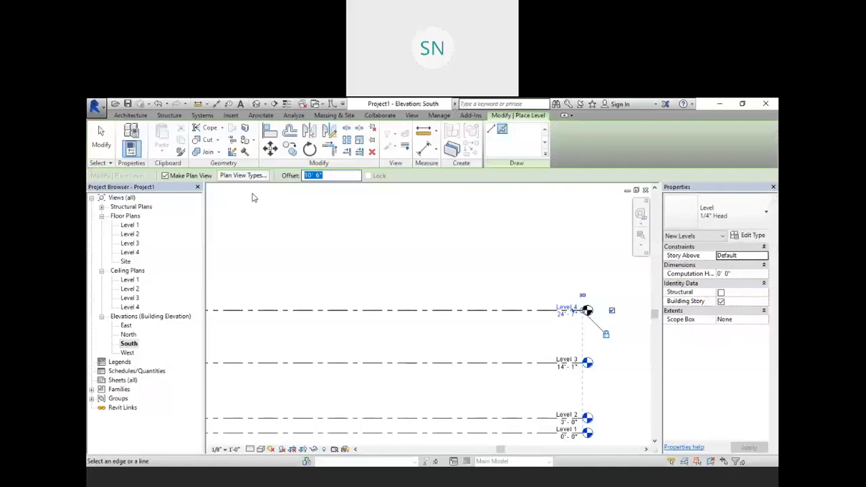
type("9")
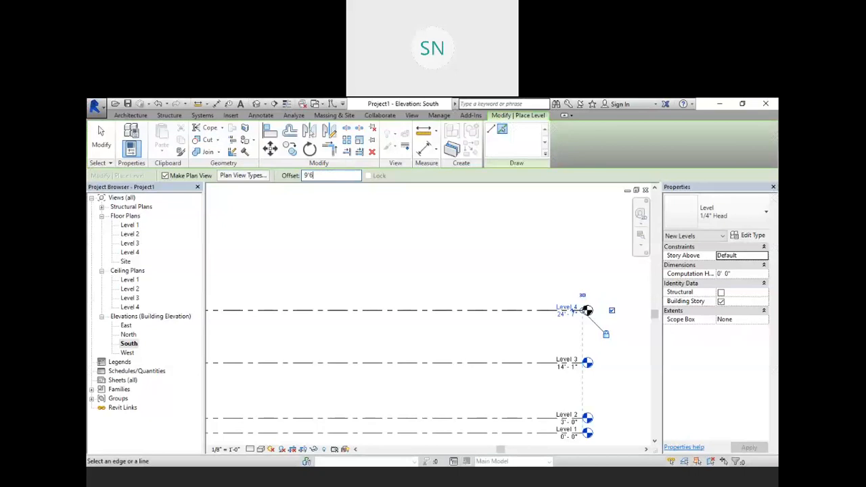
left_click(408, 311)
scroll(473, 284, "down", 3)
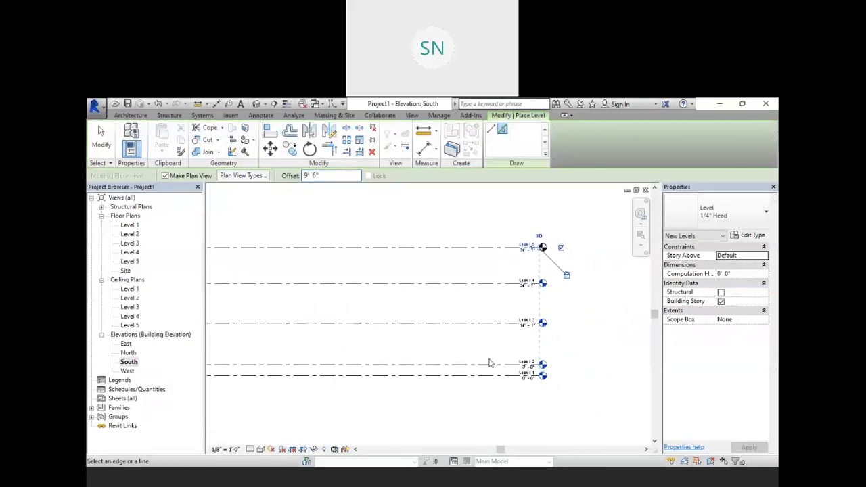
key("Escape")
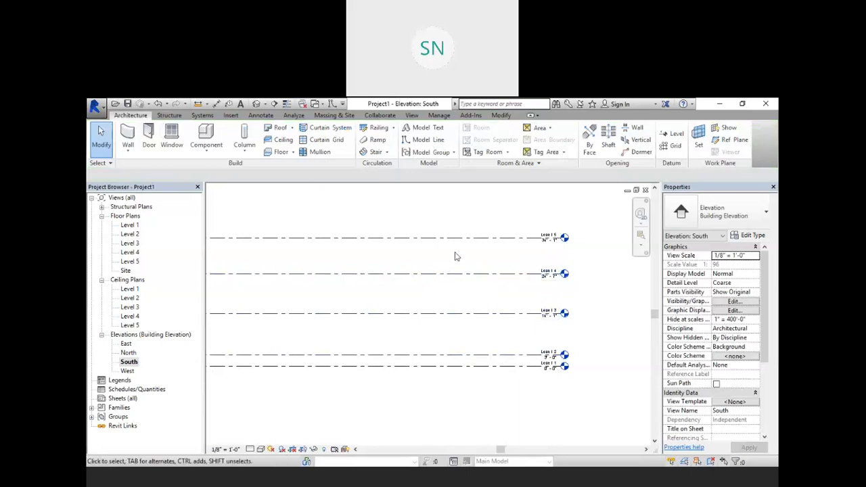
middle_click_drag(442, 252, 518, 271)
scroll(458, 268, "down", 1)
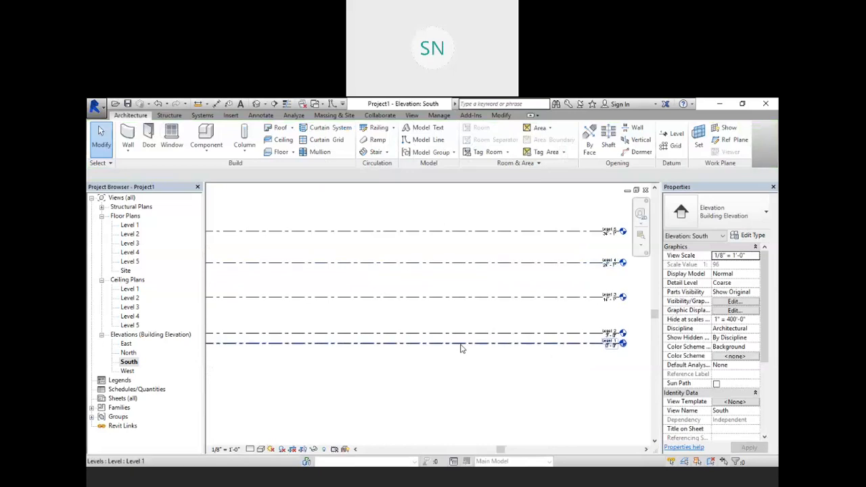
scroll(462, 347, "up", 2)
middle_click_drag(473, 349, 381, 324)
middle_click_drag(444, 332, 476, 334)
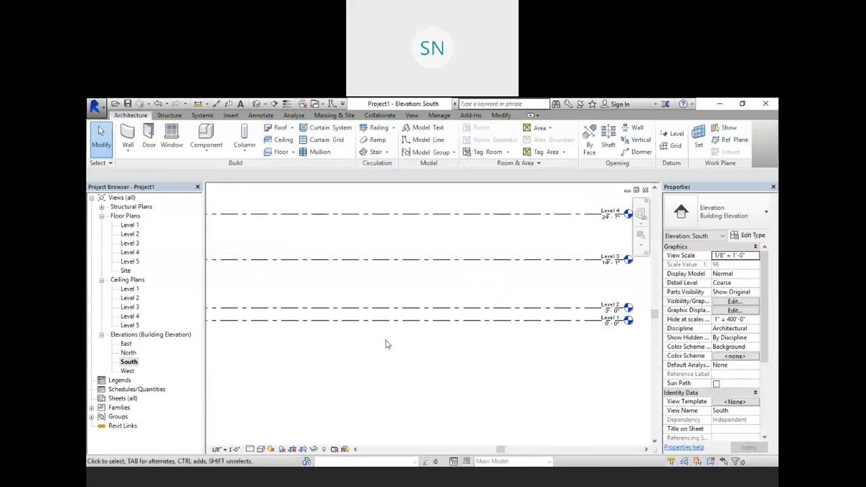
scroll(387, 345, "down", 1)
middle_click_drag(374, 366, 404, 367)
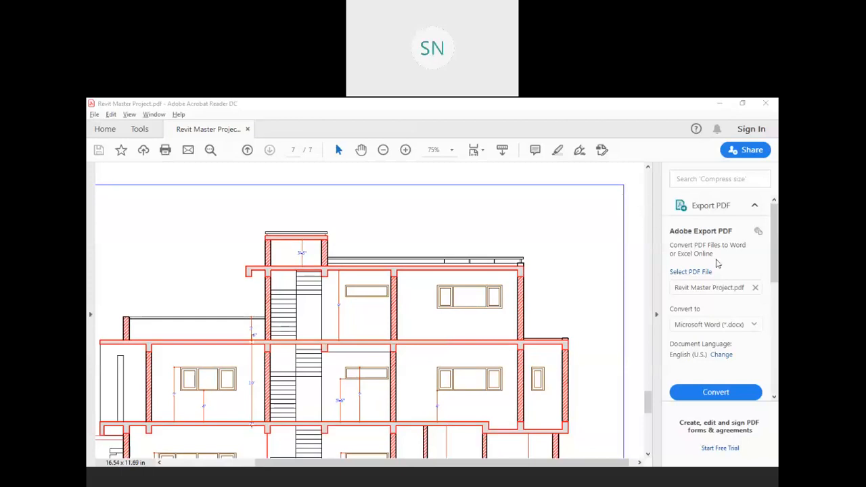
Switch to the Master Project PDF and examine the level lines and floor heights of the left side elevation on page 6
scroll(509, 290, "up", 5)
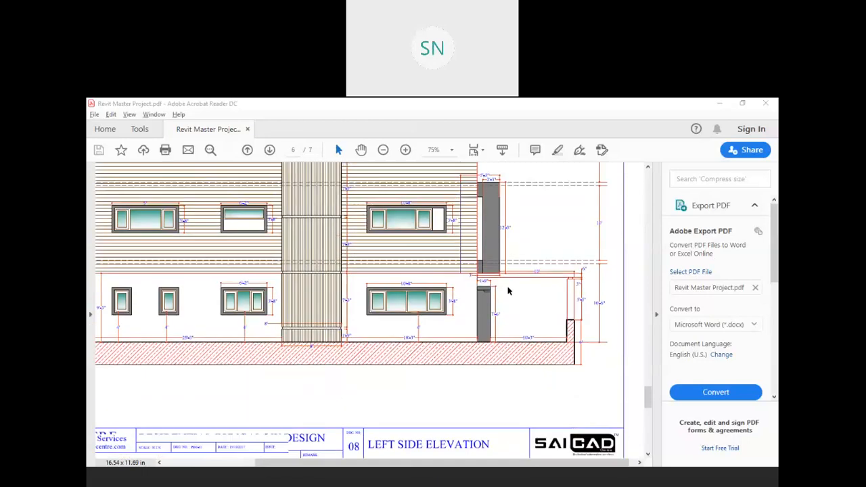
scroll(508, 291, "up", 3)
scroll(508, 290, "up", 1)
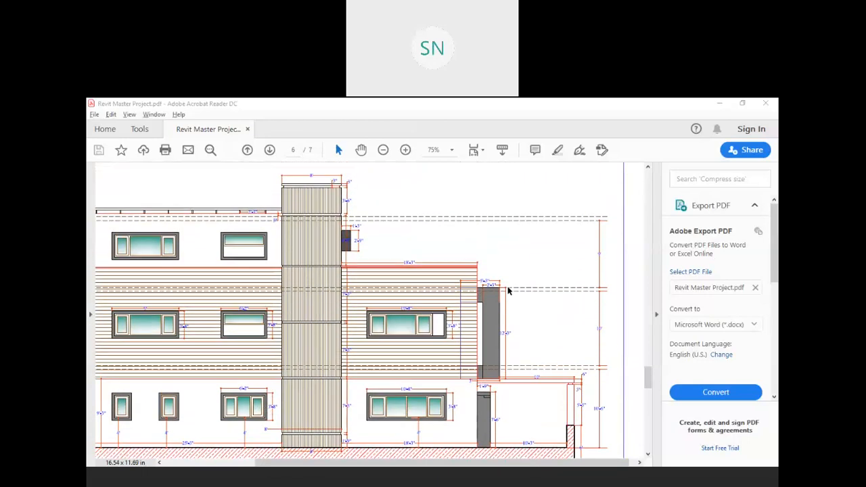
scroll(506, 290, "down", 1)
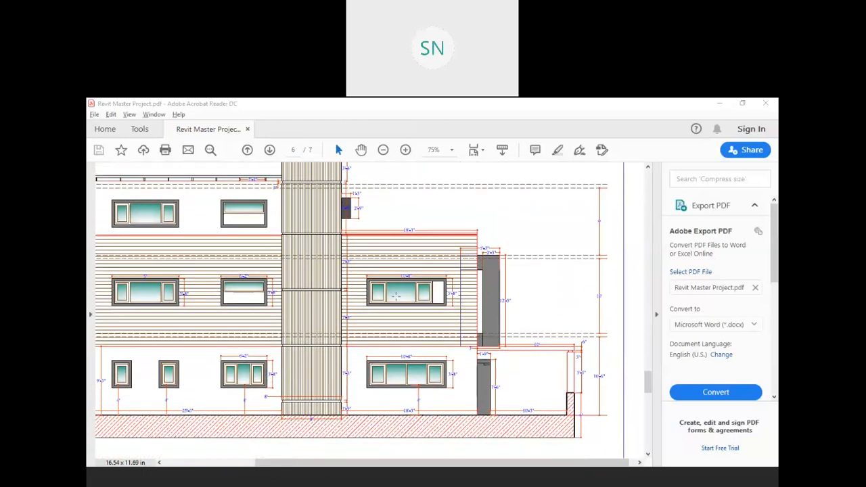
scroll(397, 301, "down", 1)
scroll(397, 301, "down", 1)
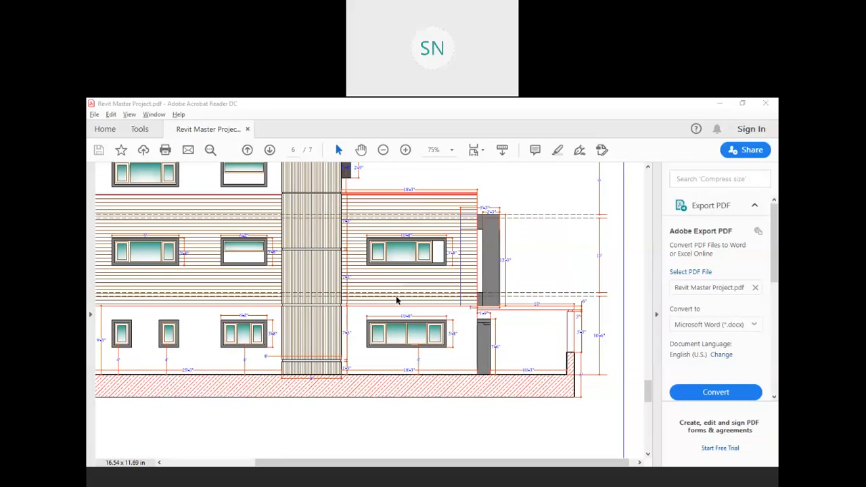
key("ctrl+0")
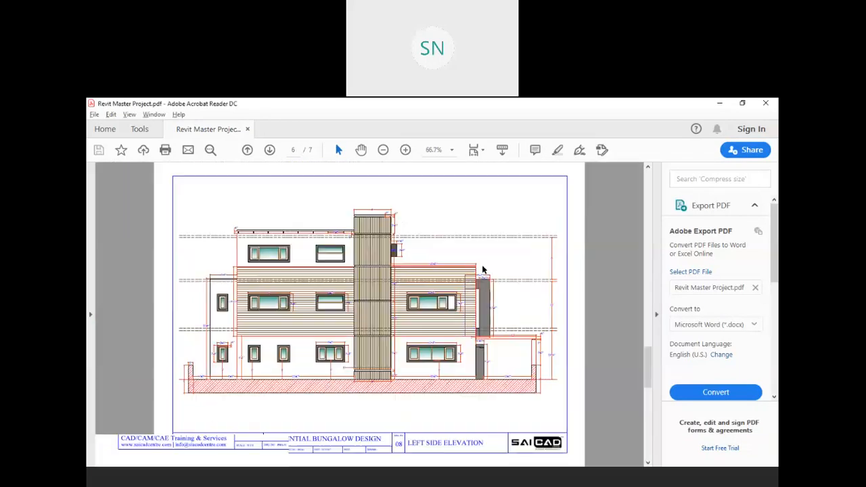
scroll(482, 270, "up", 10)
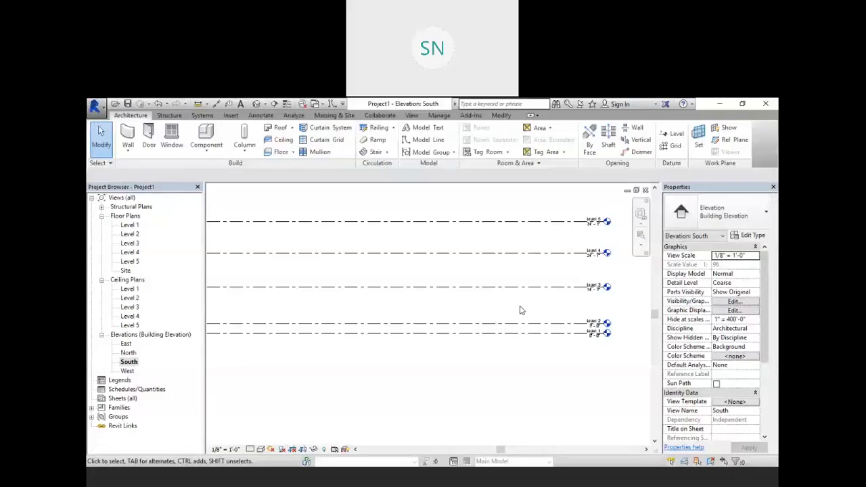
Switch to Revit and open the Level 2 floor plan view
scroll(520, 309, "up", 1)
middle_click_drag(575, 314, 496, 311)
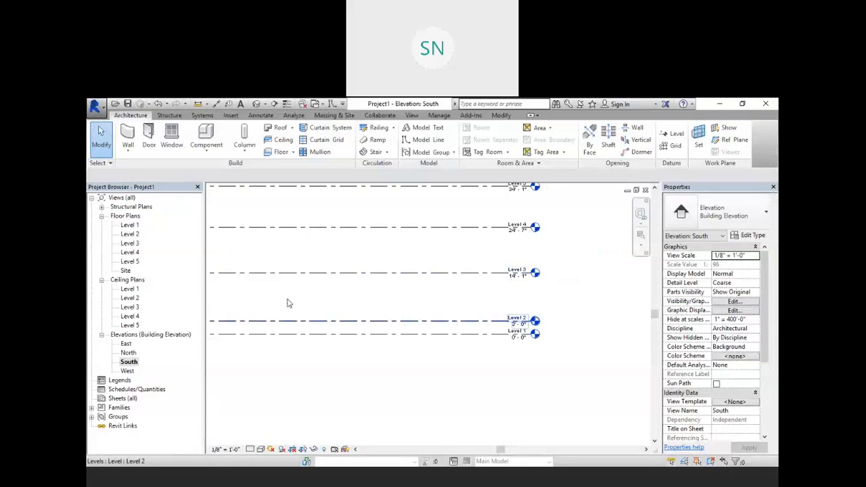
double_click(129, 234)
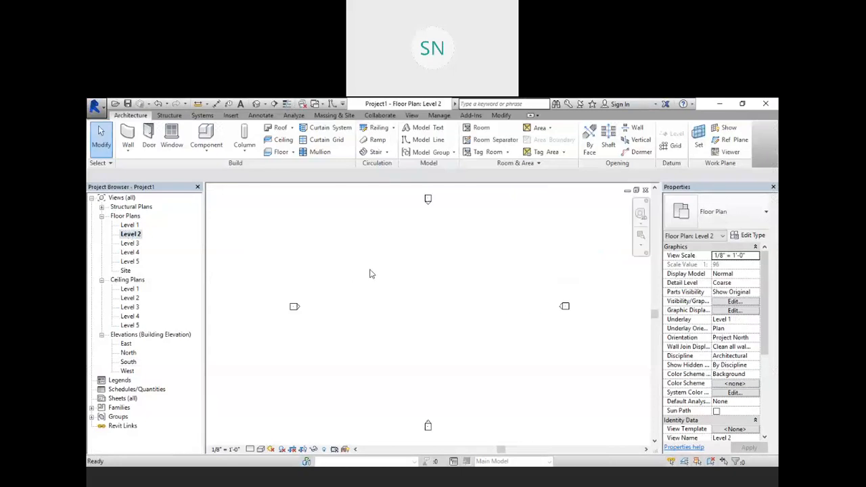
middle_click_drag(409, 308, 424, 314)
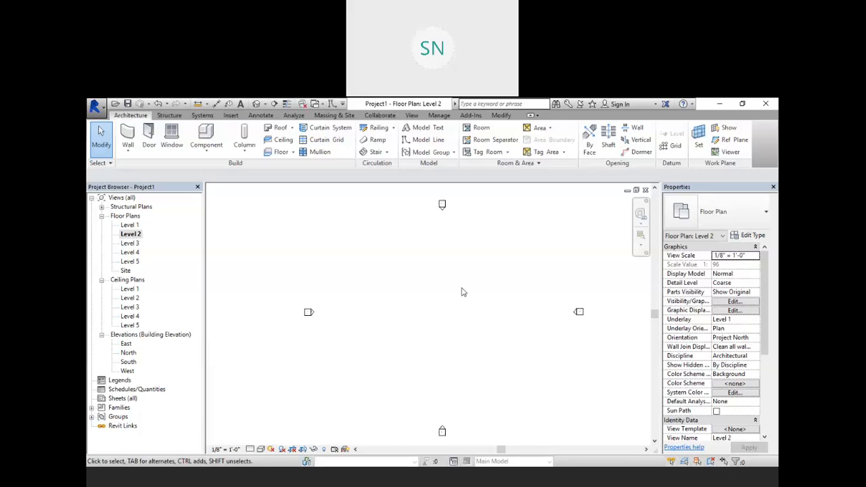
middle_click_drag(467, 299, 457, 296)
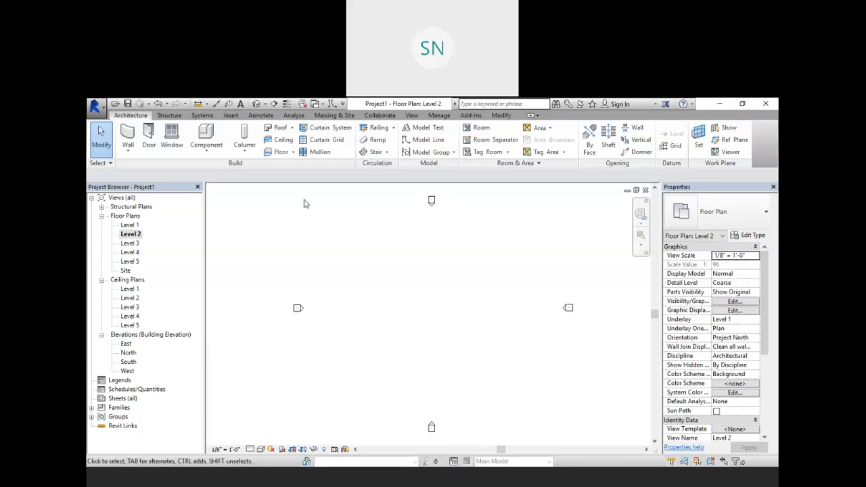
Start a CAD import and choose the Ground Floor Plan DWG from the Revit folder on Local Disk (D:)
left_click(231, 116)
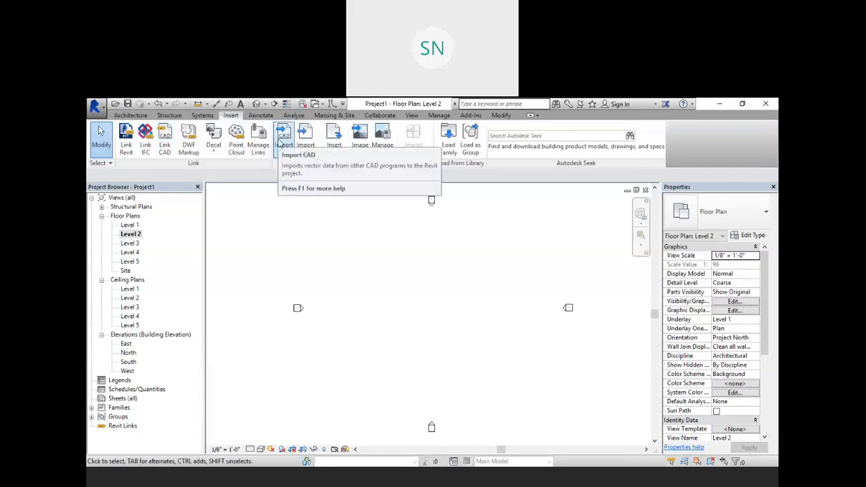
left_click(288, 157)
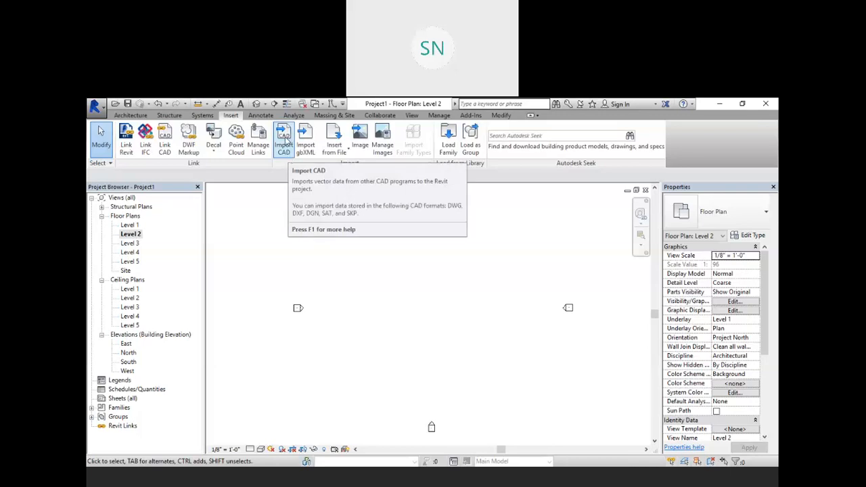
left_click(286, 141)
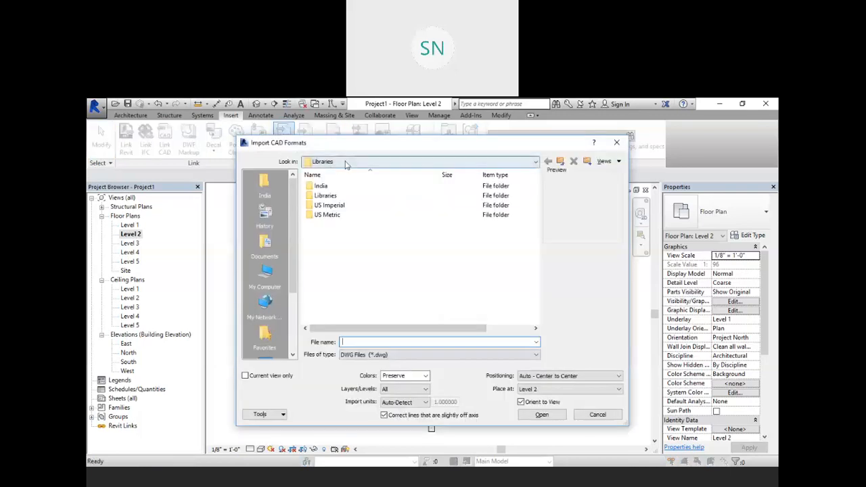
left_click(345, 162)
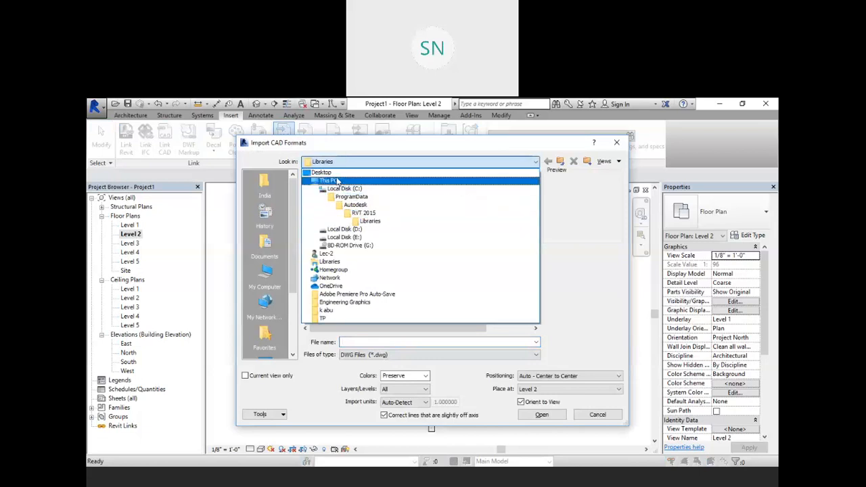
left_click(336, 182)
double_click(357, 295)
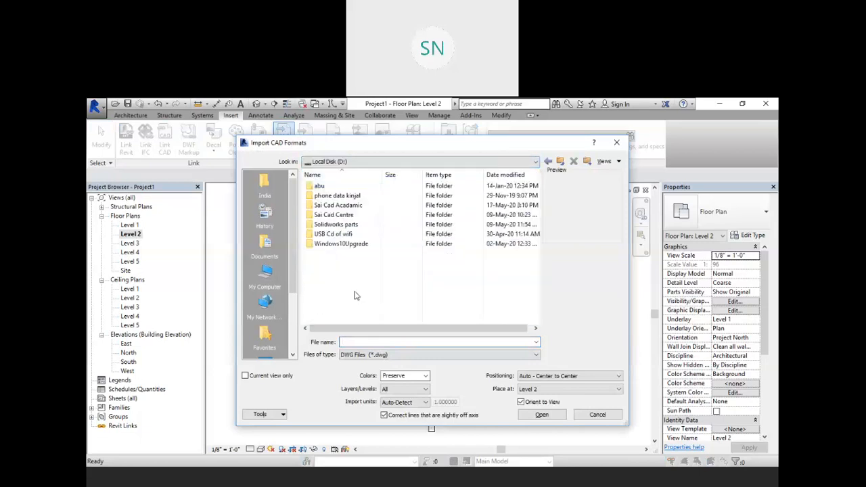
double_click(362, 206)
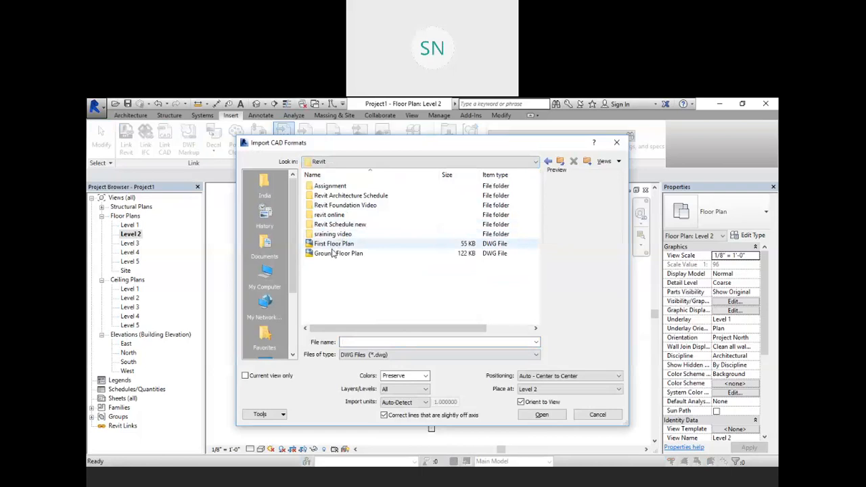
left_click(371, 254)
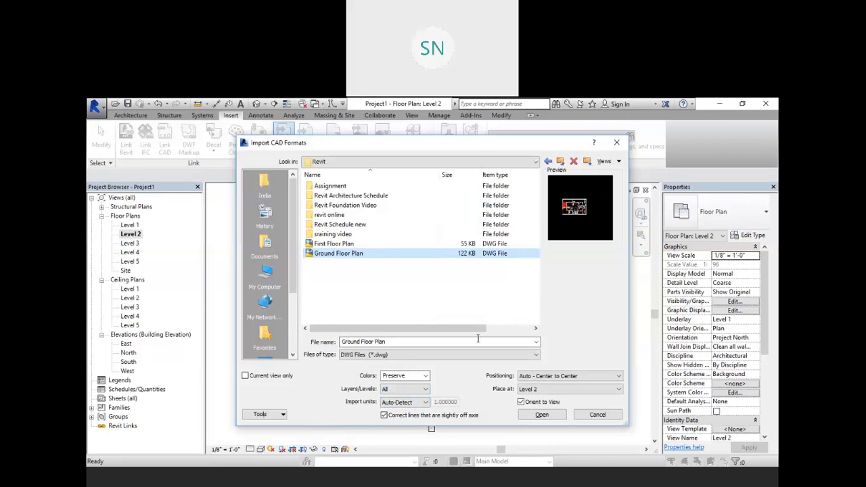
Try meter as the import unit and restore it to Auto-Detect
left_click(416, 402)
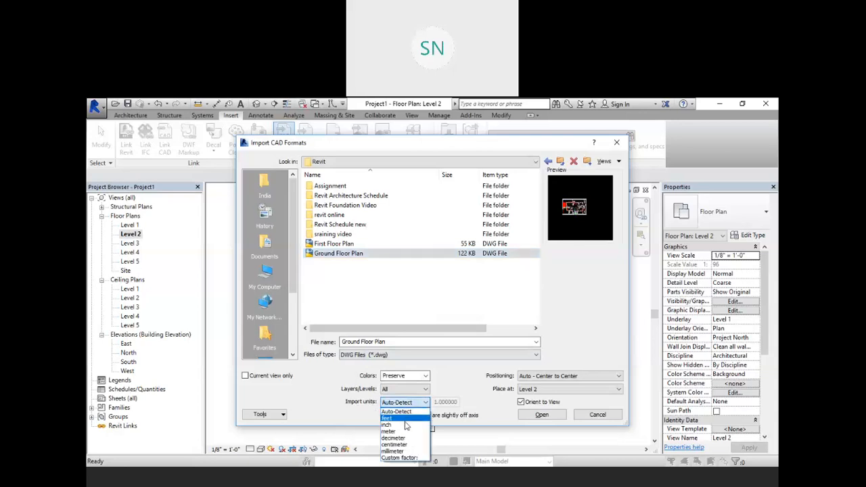
left_click(401, 432)
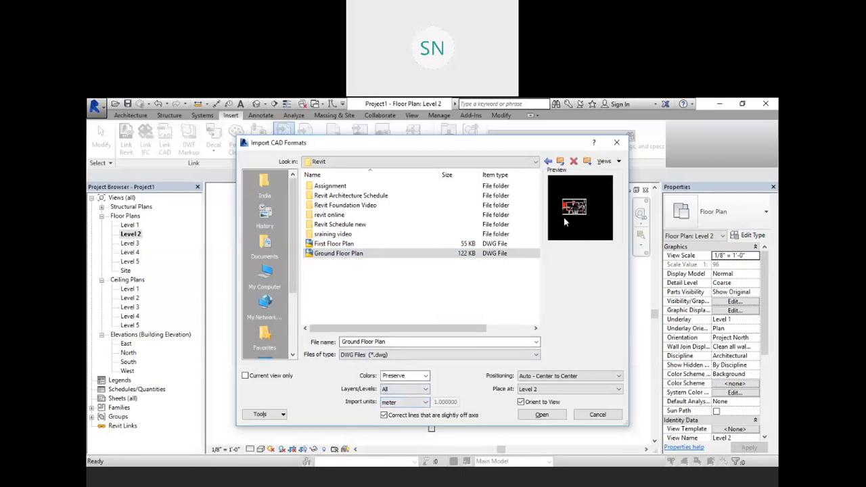
left_click(406, 404)
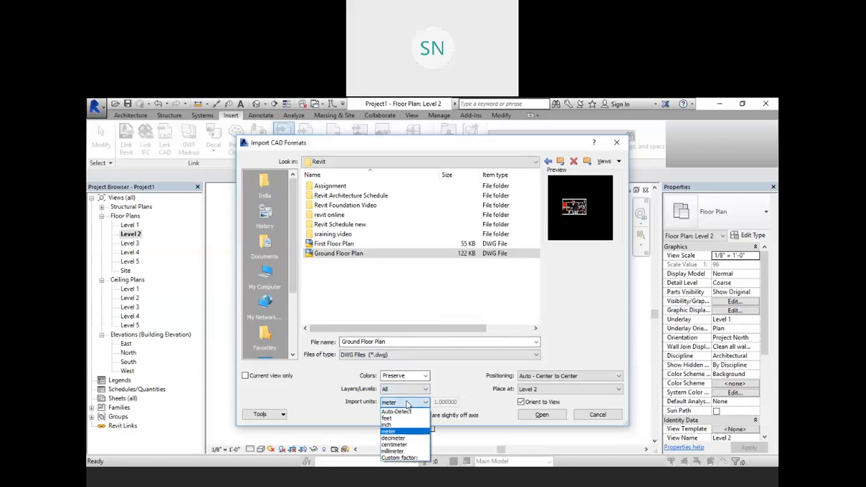
left_click(416, 411)
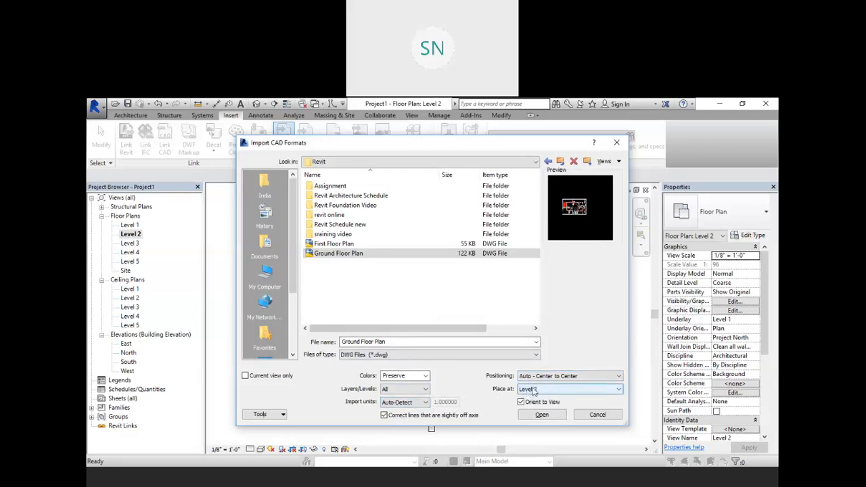
Import the ground floor drawing at Level 2 with Auto - Center to Center positioning and Auto-Detect units
left_click(541, 415)
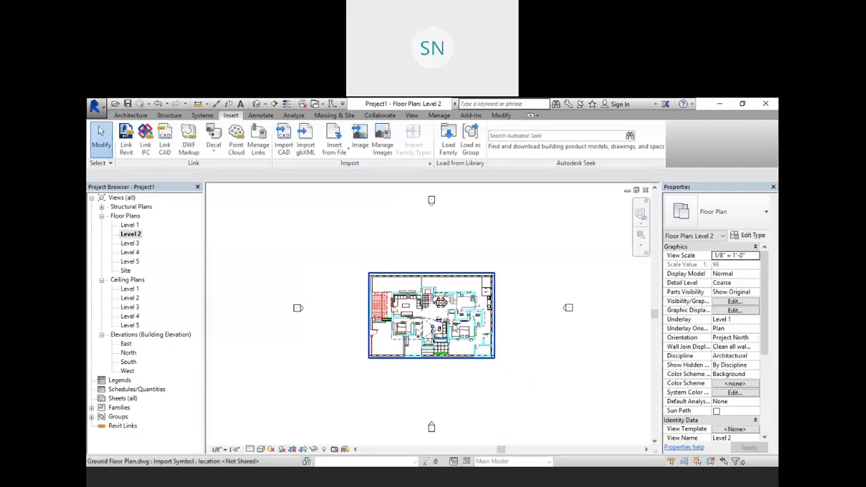
scroll(454, 326, "up", 2)
scroll(379, 274, "up", 2)
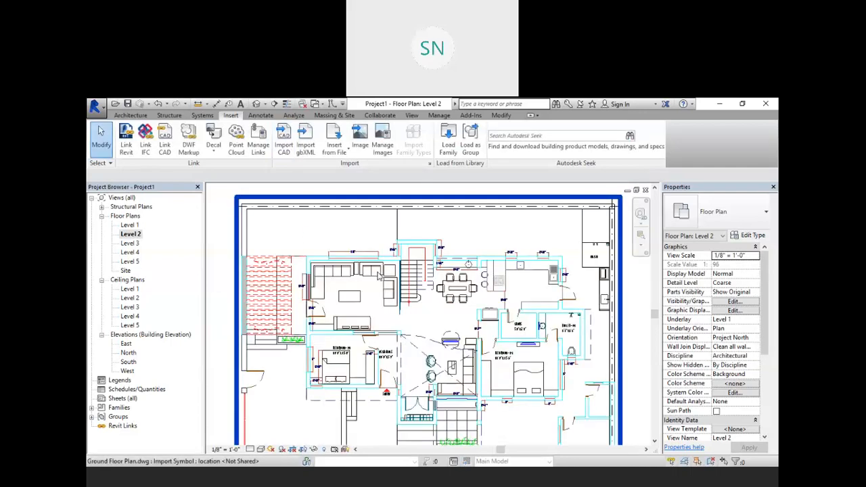
scroll(379, 274, "down", 2)
scroll(367, 276, "up", 4)
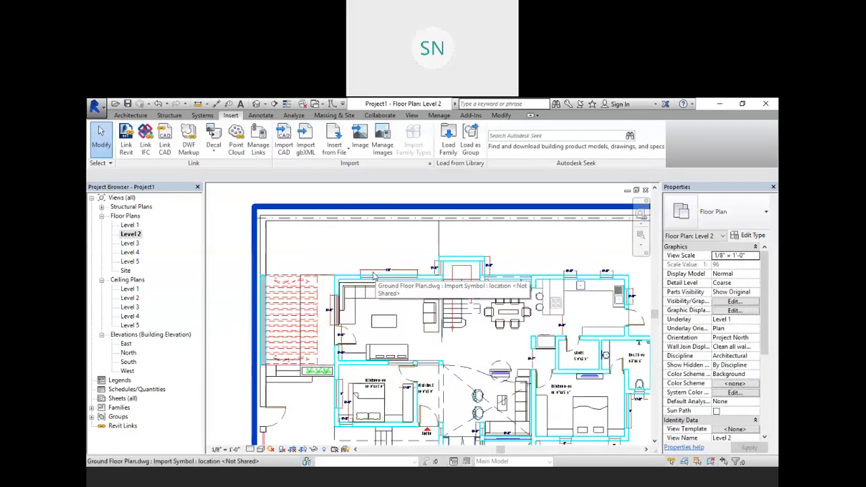
Turn on thin line display so the imported plan's wall outlines are drawn without line weights
scroll(366, 277, "up", 5)
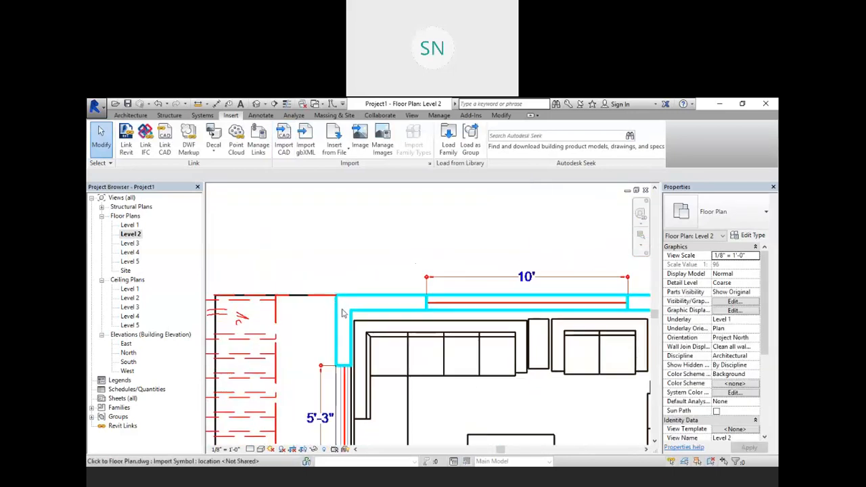
scroll(358, 309, "up", 2)
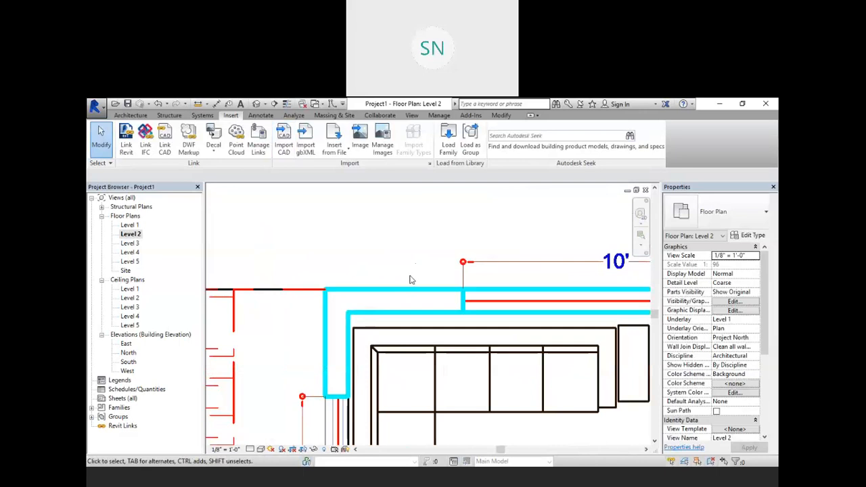
left_click(288, 106)
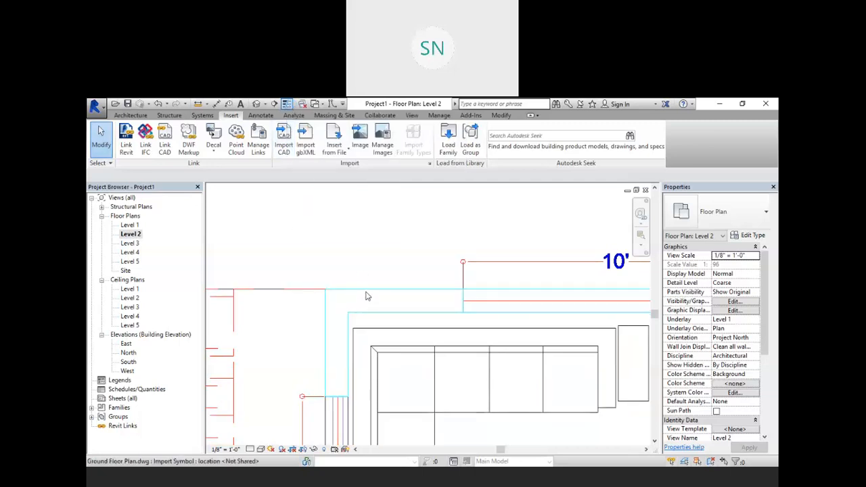
scroll(371, 271, "down", 2)
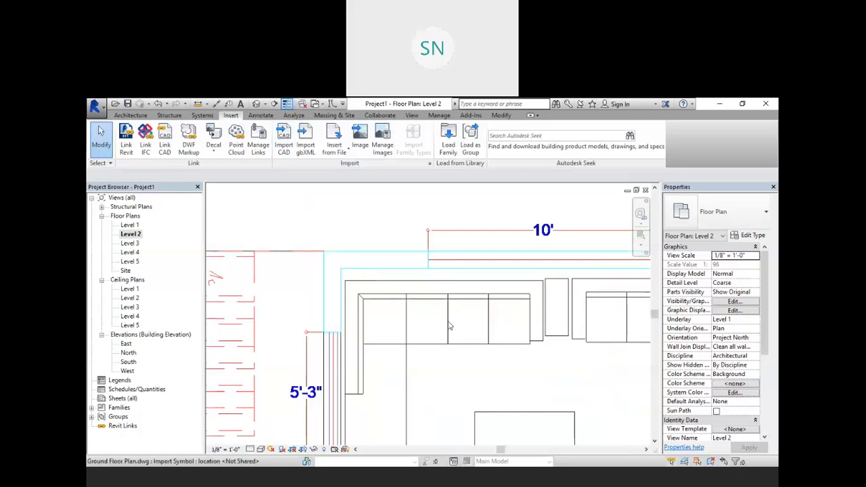
middle_click_drag(461, 334, 365, 316)
scroll(366, 315, "down", 1)
scroll(384, 340, "down", 1)
middle_click_drag(384, 344, 453, 368)
scroll(359, 301, "up", 2)
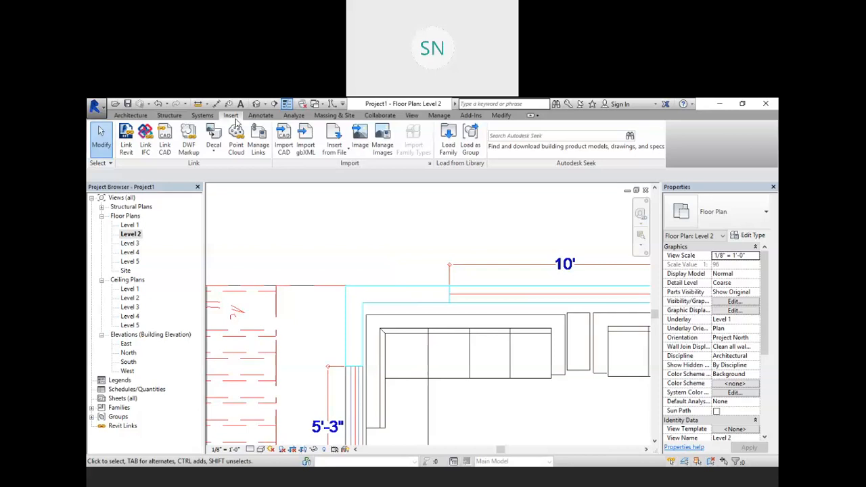
Place a linear dimension across the wall thickness at the upper-left corner of the room with the corner sofa
left_click(260, 115)
left_click(146, 141)
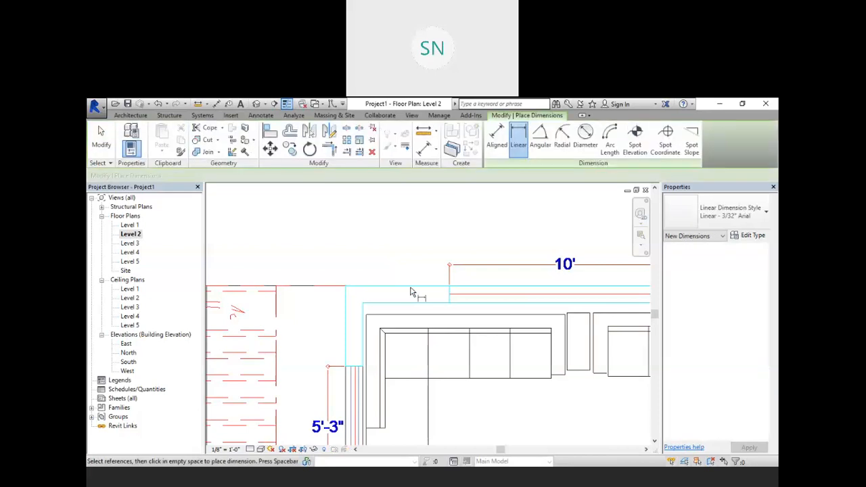
left_click(346, 287)
left_click(363, 303)
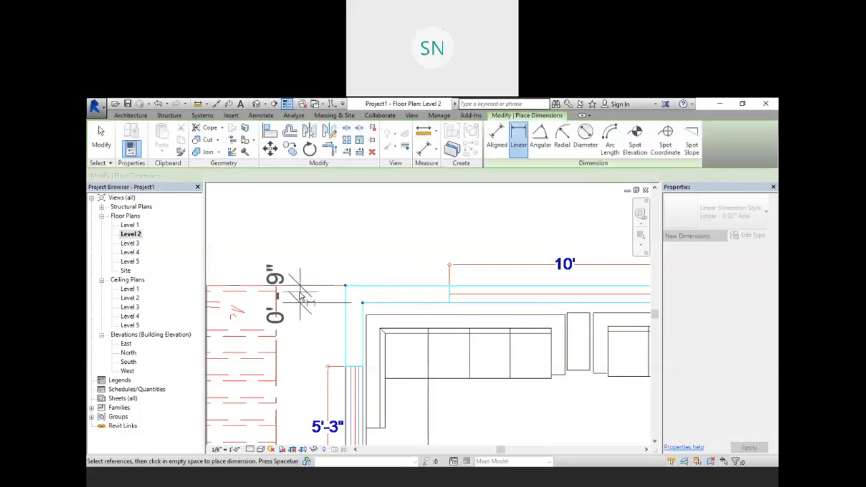
left_click(300, 298)
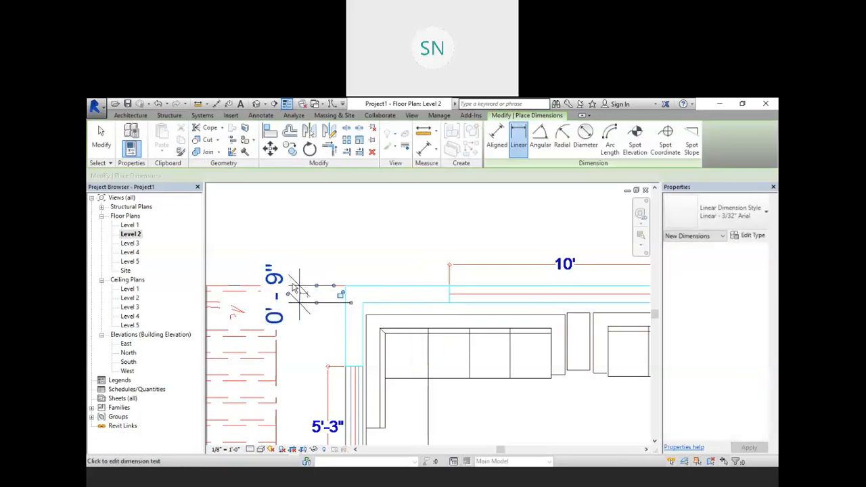
Delete the linear dimension placed across the wall thickness beside the room with the corner sofa
key("Escape")
key("Escape")
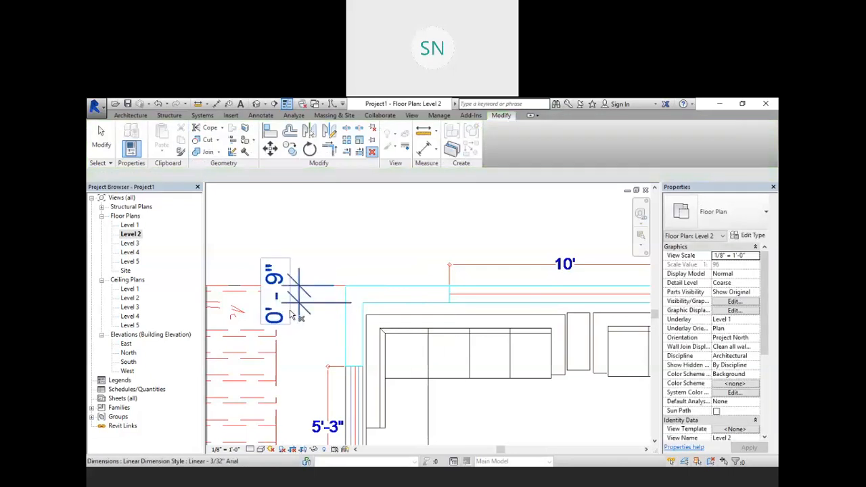
left_click(300, 310)
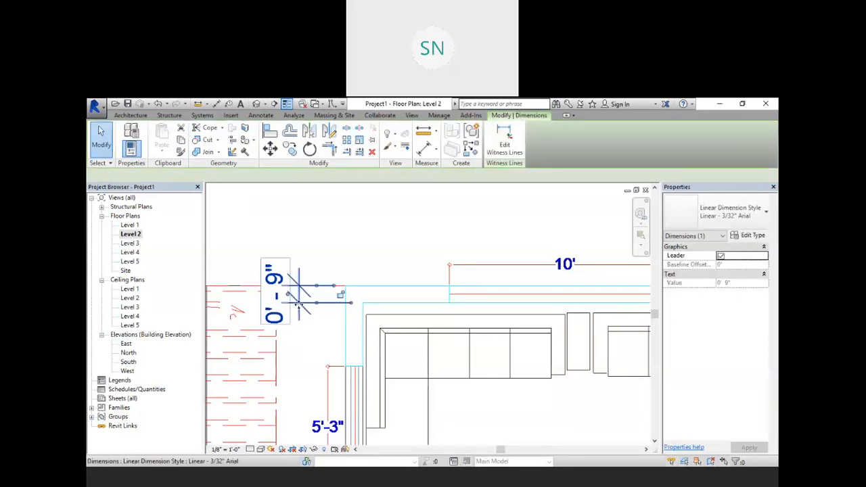
key("Delete")
Start an architectural wall and duplicate the Generic - 8" basic wall type as a new type named 9"
scroll(304, 301, "down", 5)
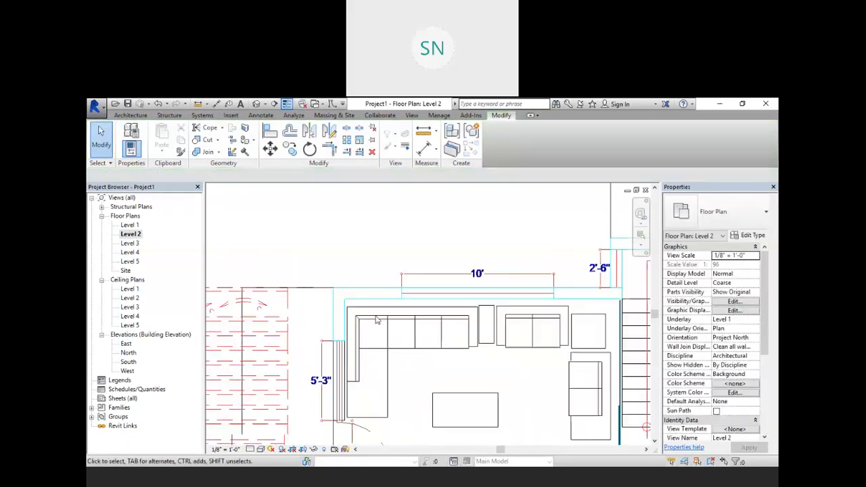
scroll(433, 342, "down", 3)
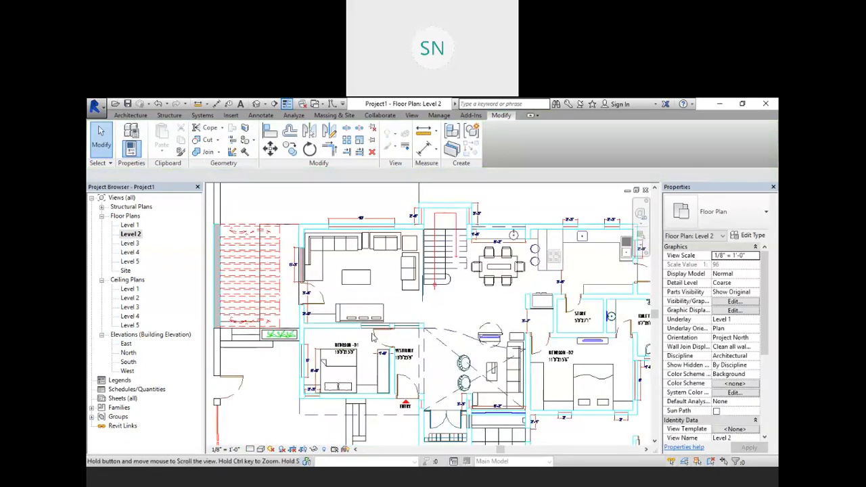
scroll(383, 327, "up", 2)
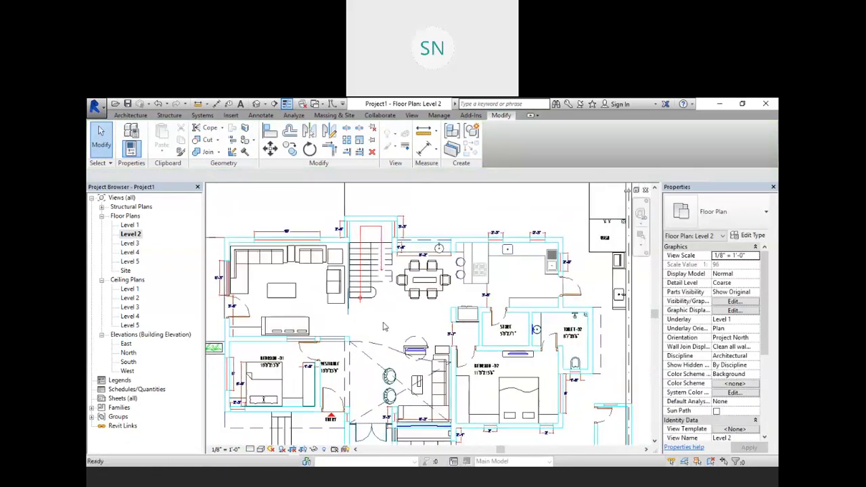
left_click(130, 115)
left_click(127, 135)
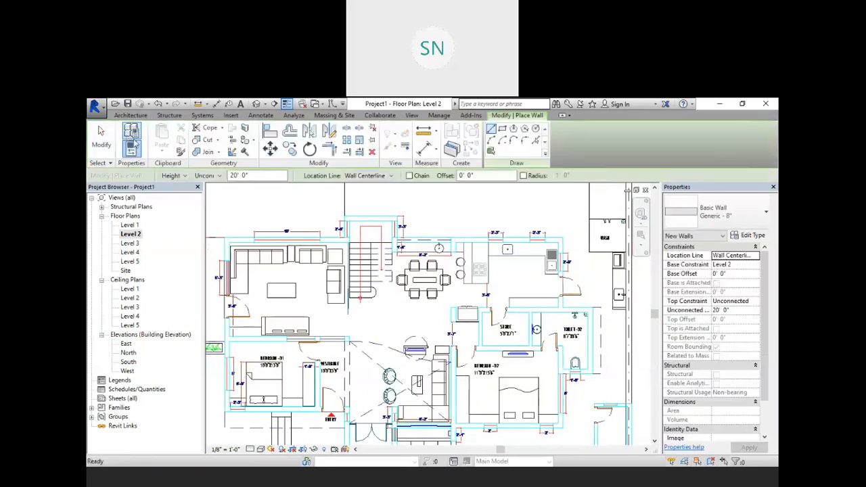
left_click(750, 237)
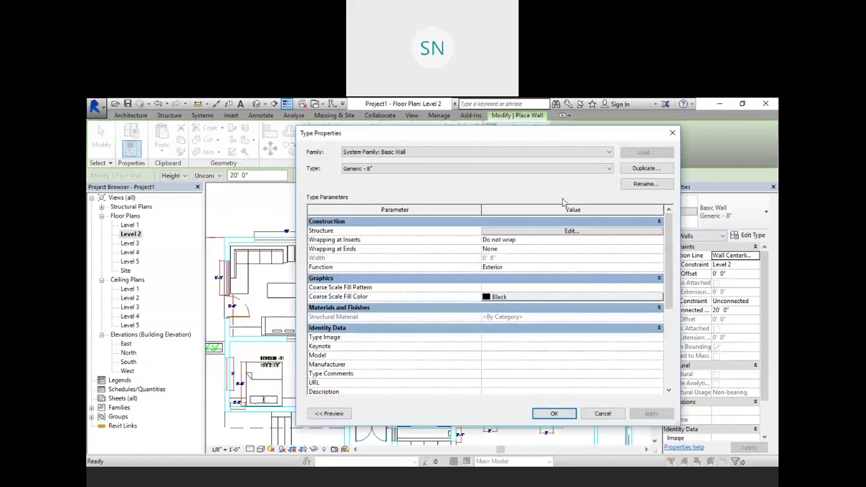
left_click(632, 170)
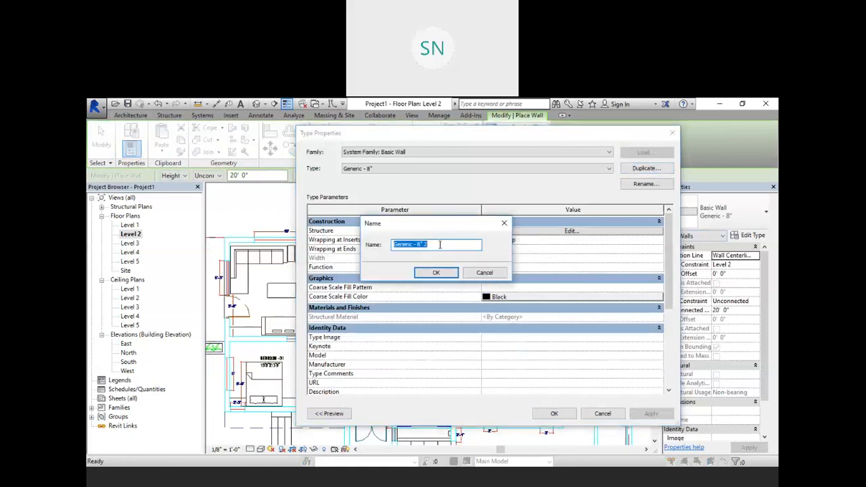
type("9")
key("Return")
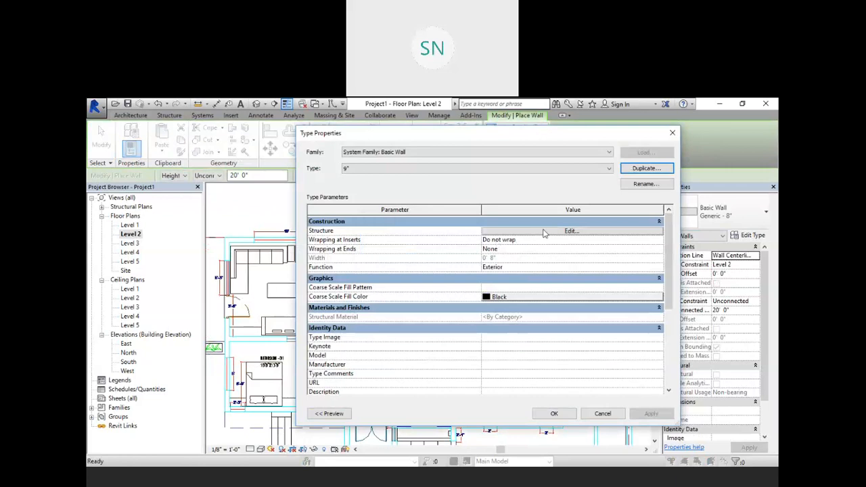
Set the structure layer thickness of the 9" wall type to 9" and accept the type properties
left_click(572, 232)
left_click(522, 230)
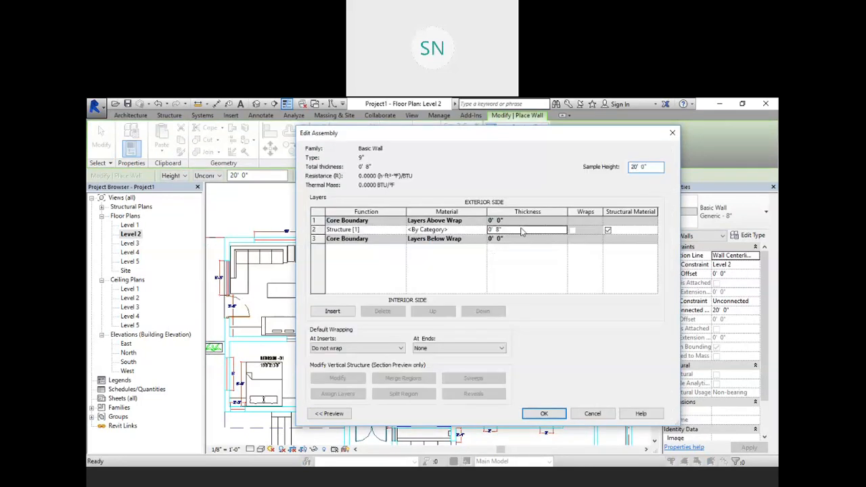
type("9")
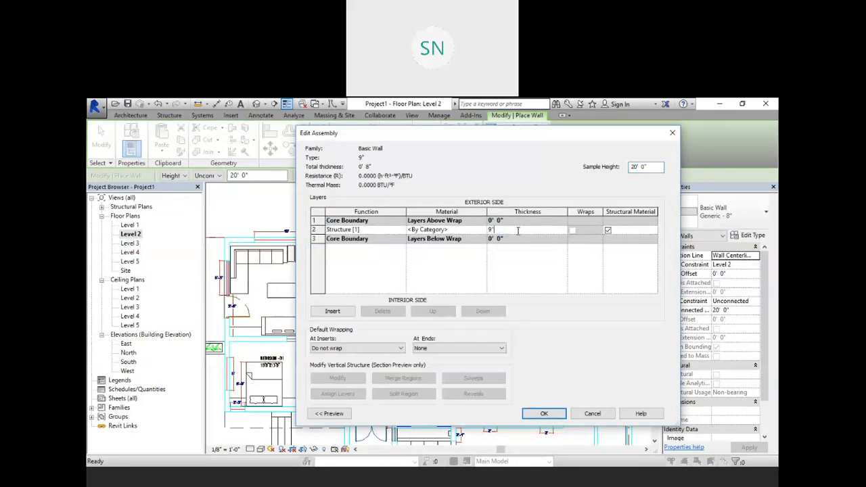
type("\"")
key("Tab")
left_click(543, 414)
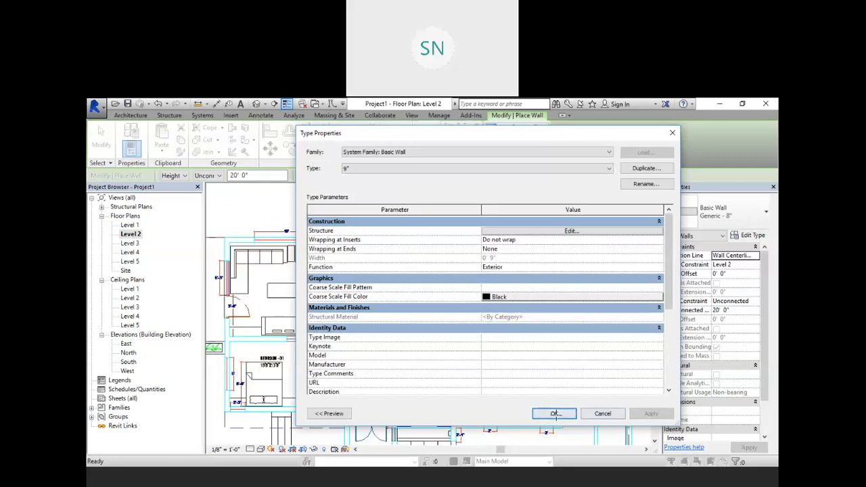
left_click(552, 413)
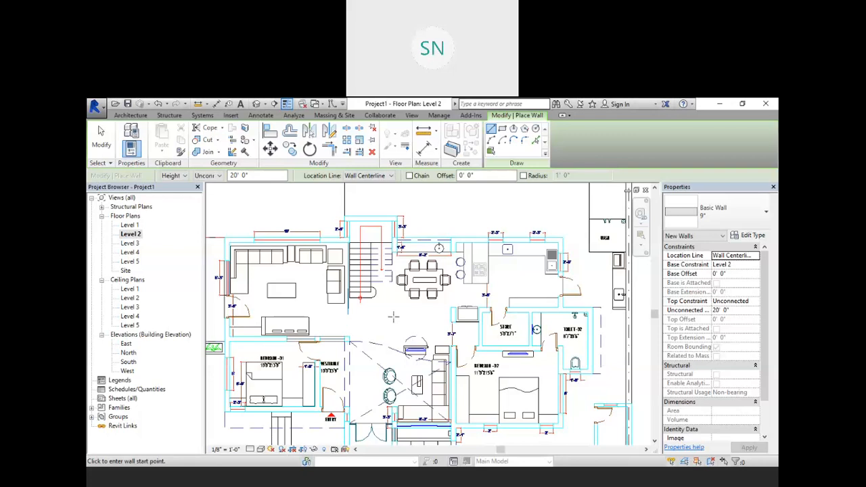
scroll(393, 316, "down", 3)
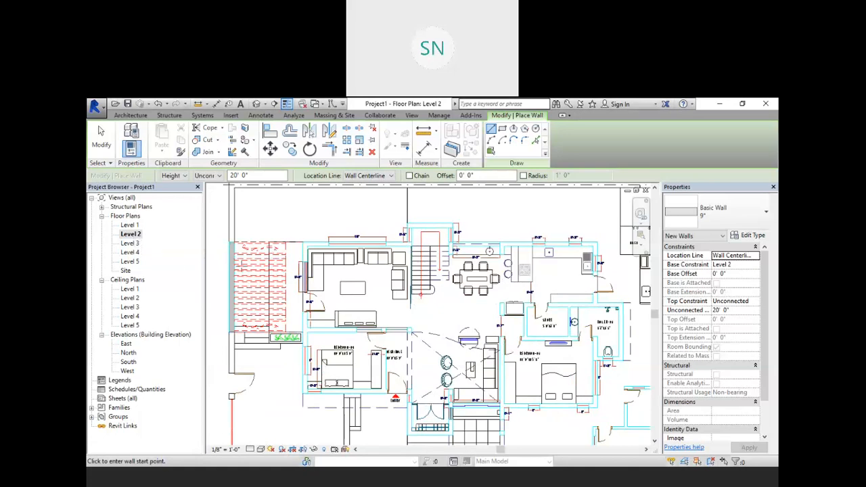
middle_click_drag(339, 230, 346, 239)
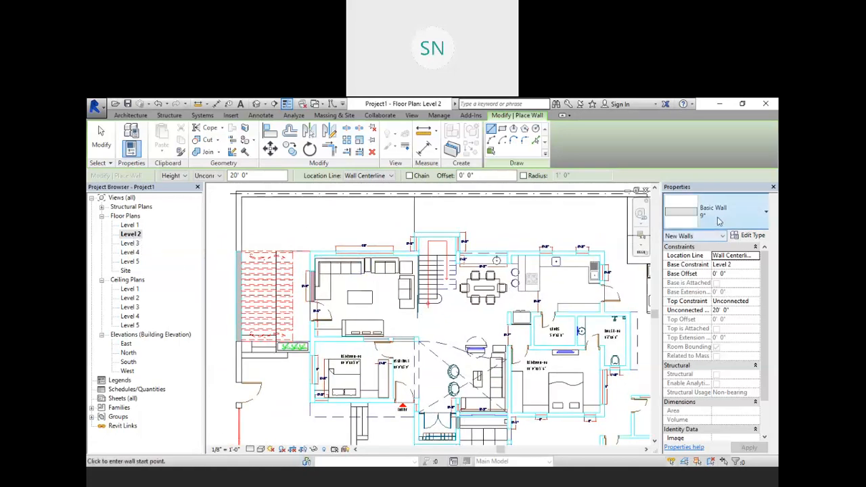
Set the height of the new 9" Basic Wall to reach up to Level 3
left_click(197, 176)
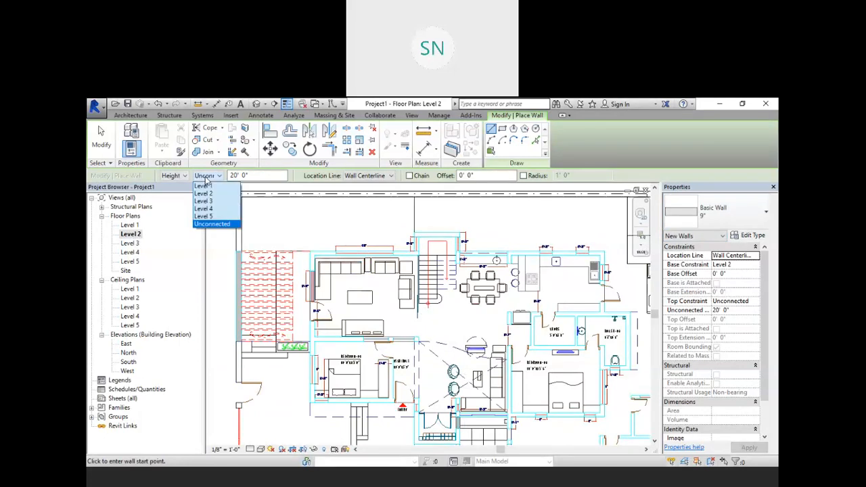
left_click(207, 190)
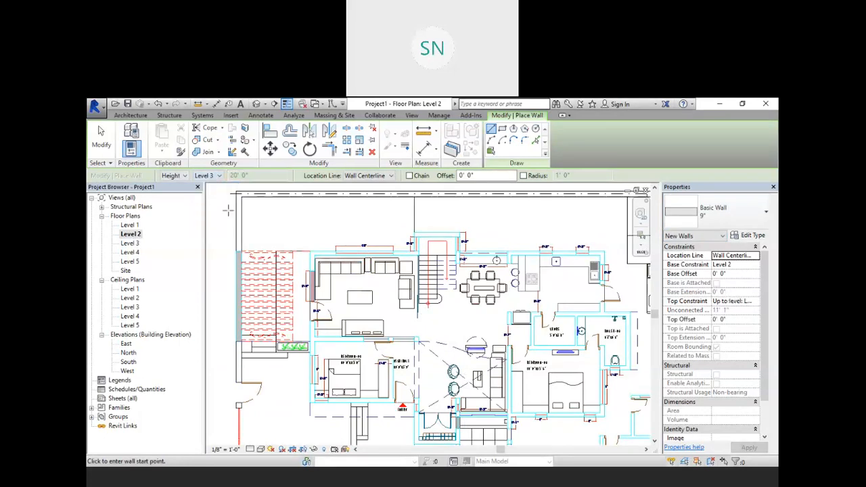
scroll(373, 256, "up", 5)
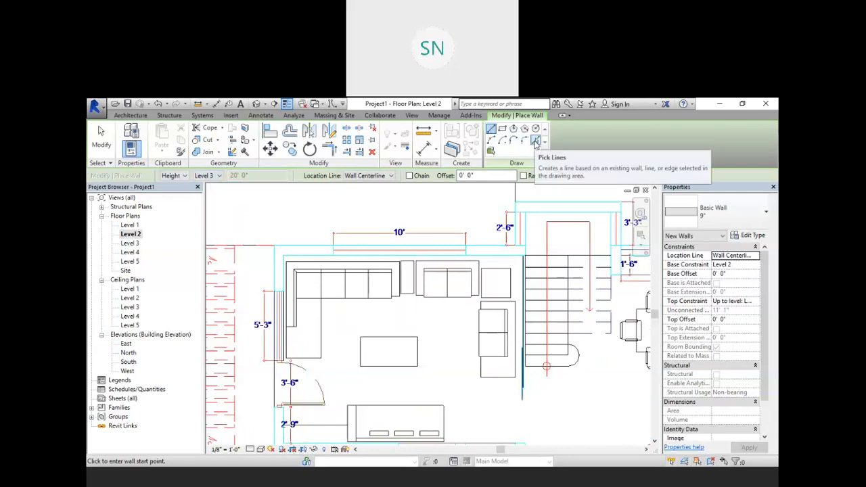
Try to place a centreline-located 9" wall by picking the living room's upper outer line
left_click(536, 141)
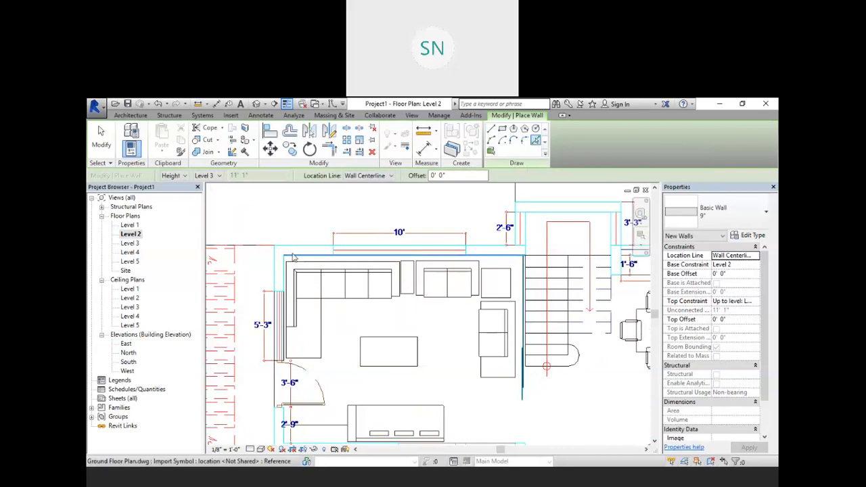
scroll(298, 246, "up", 2)
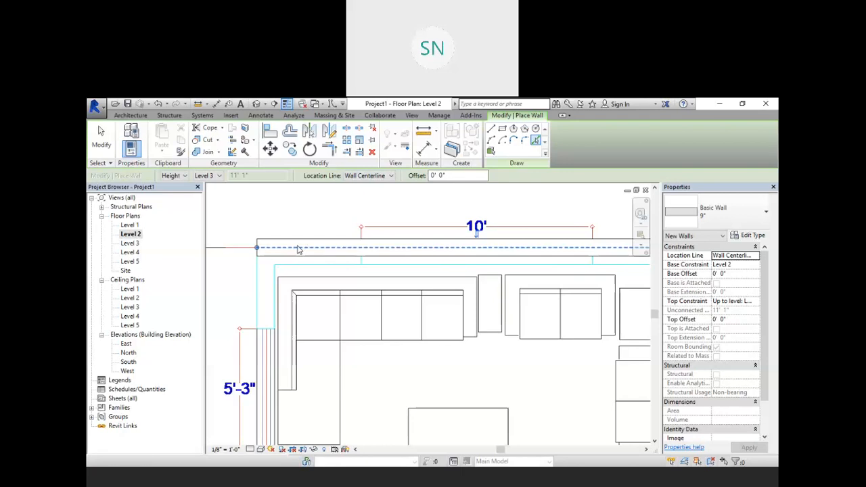
key("Escape")
key("Escape")
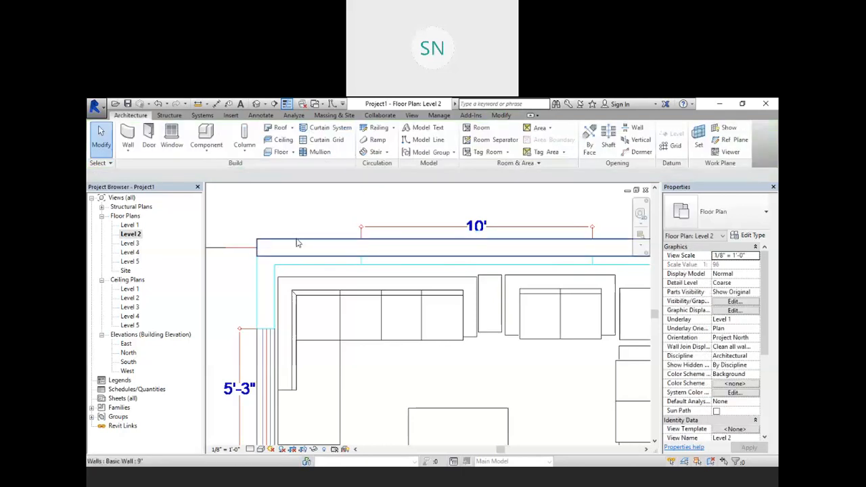
left_click(296, 241)
key("Escape")
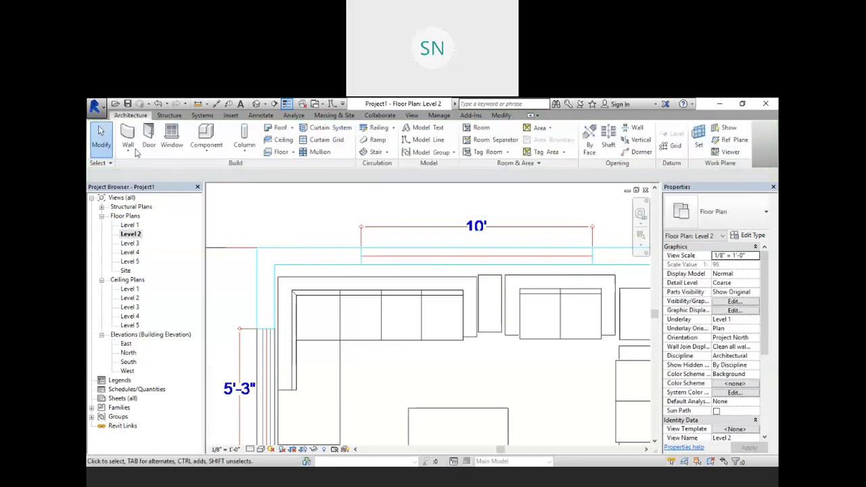
Using picked lines and the Finish Face: Exterior location line, place 9" walls along the upper and left outer lines at the living room's upper-left corner
left_click(128, 138)
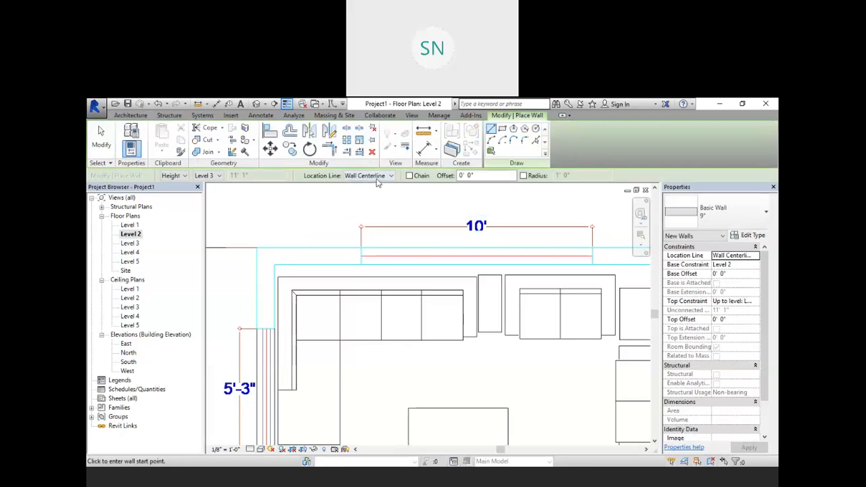
left_click(383, 177)
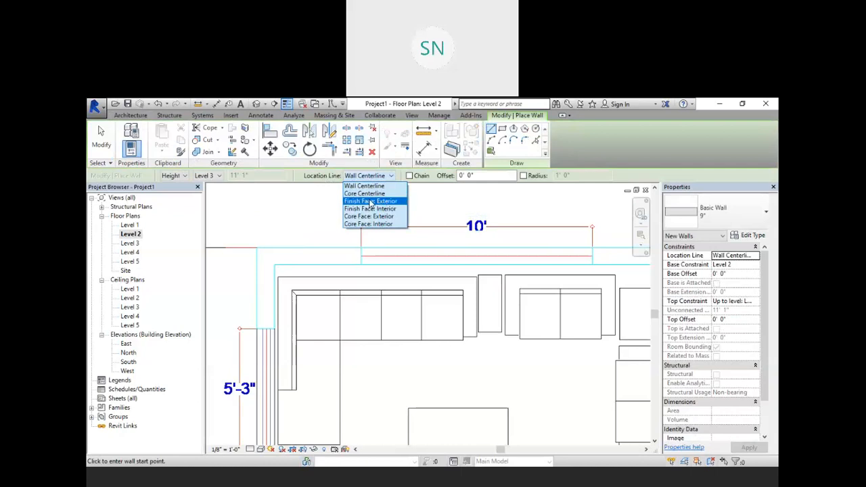
left_click(370, 202)
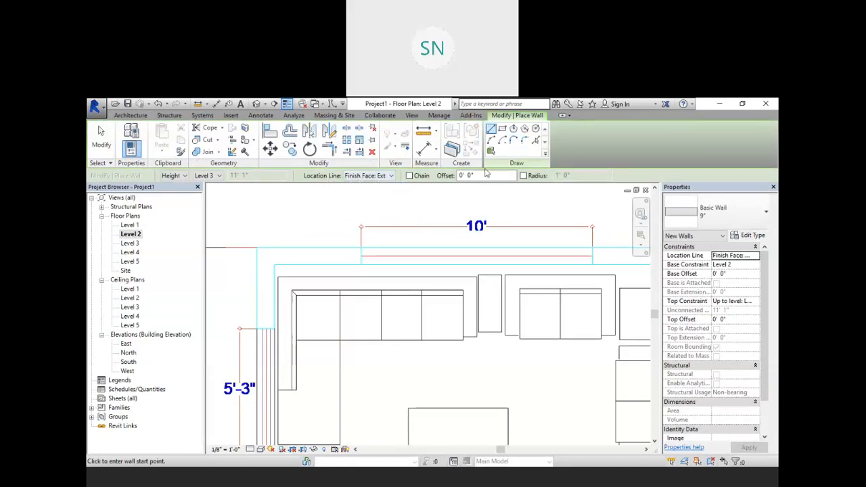
left_click(535, 140)
scroll(293, 254, "up", 1)
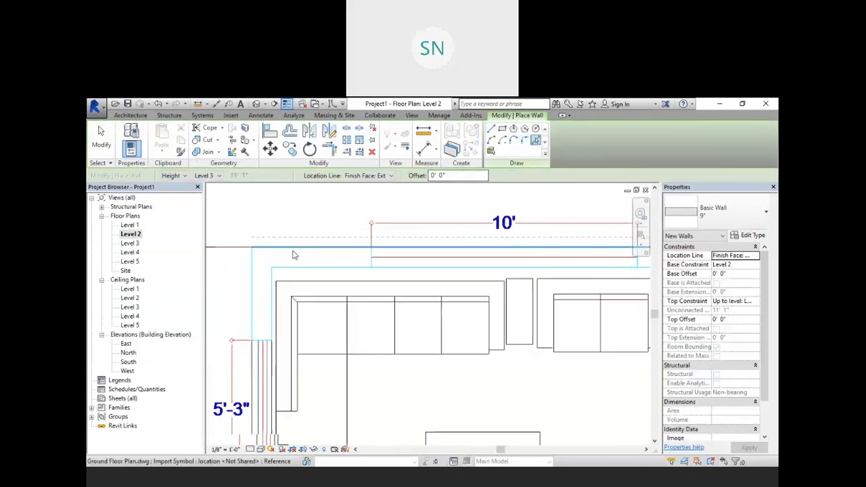
scroll(293, 254, "up", 1)
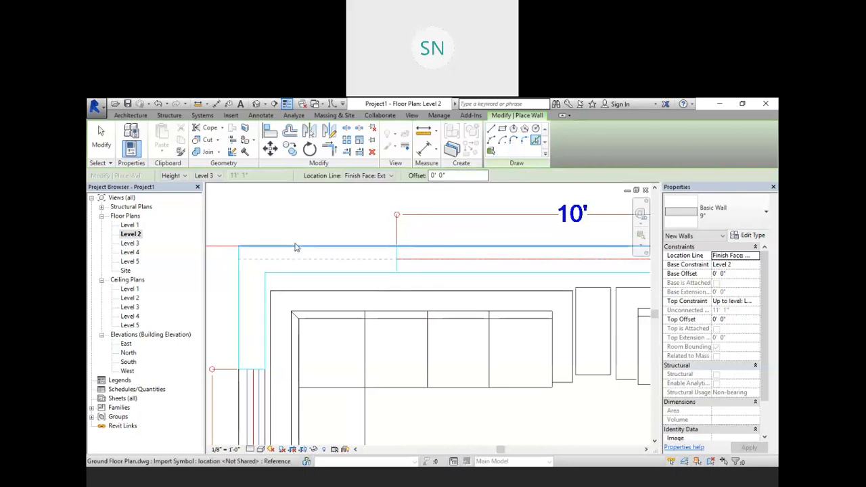
left_click(295, 247)
middle_click_drag(299, 259, 325, 235)
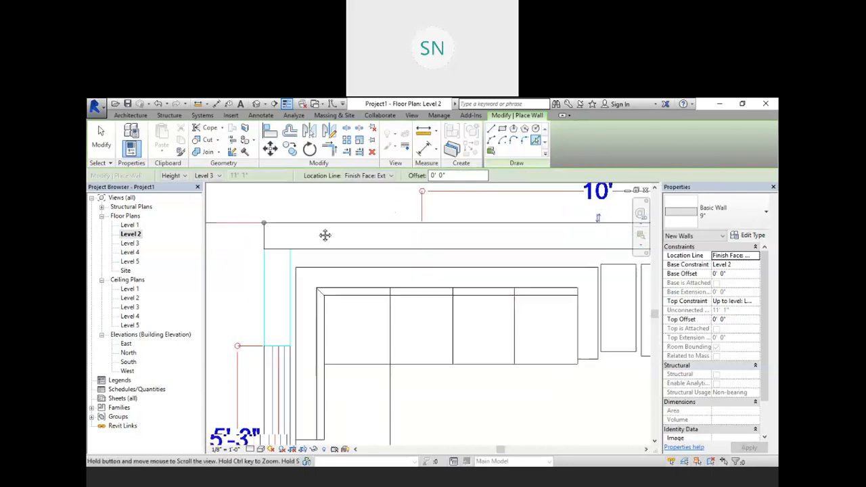
left_click(263, 277)
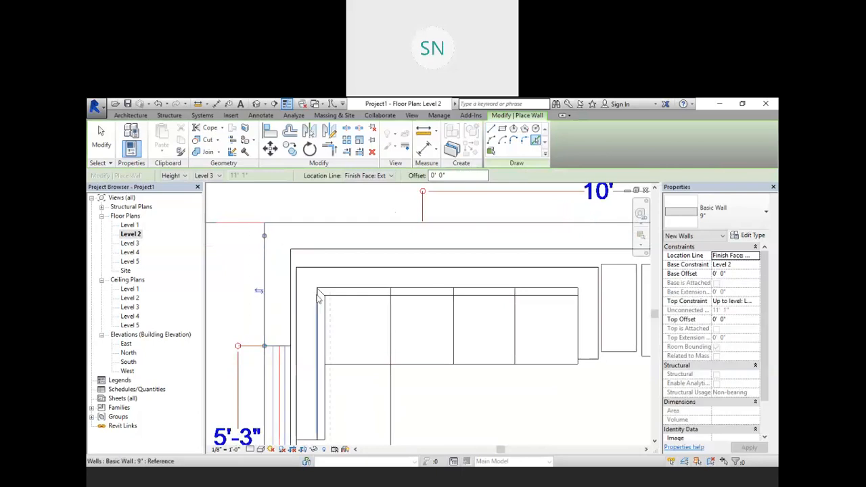
Place a 9" wall on the line separating the living room from Bedroom-01
scroll(319, 298, "down", 2)
middle_click_drag(318, 298, 328, 204)
scroll(326, 278, "down", 2)
middle_click_drag(372, 380, 356, 238)
scroll(335, 291, "up", 2)
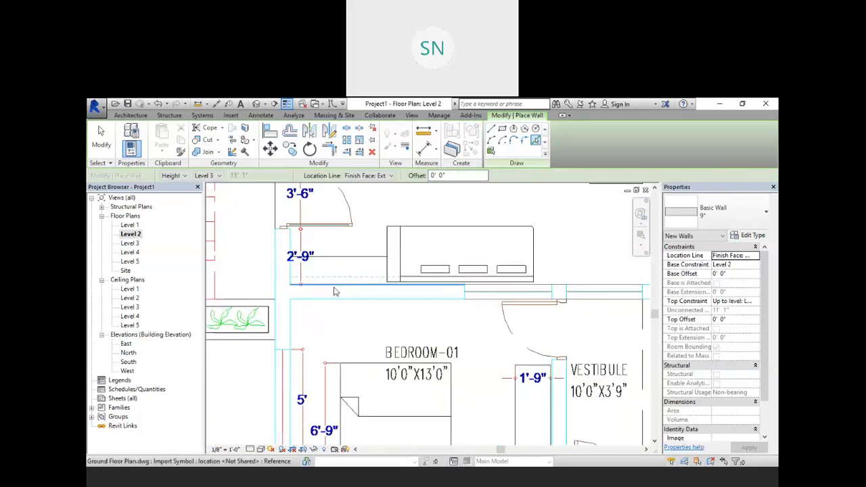
scroll(334, 291, "up", 1)
left_click(351, 307)
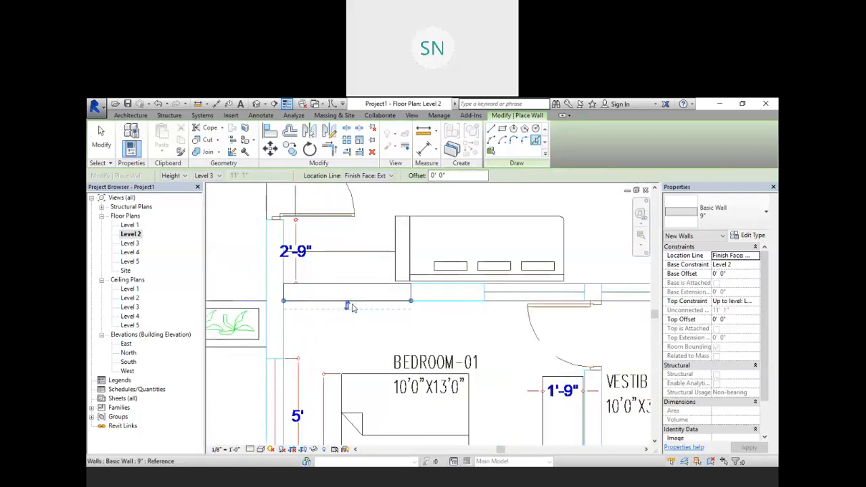
Place 9" walls along Bedroom-01's left side, lower side and vestibule side by picking the plan lines
middle_click_drag(352, 326, 310, 238)
scroll(325, 273, "down", 3)
scroll(295, 289, "up", 2)
left_click(282, 277)
scroll(309, 239, "down", 3)
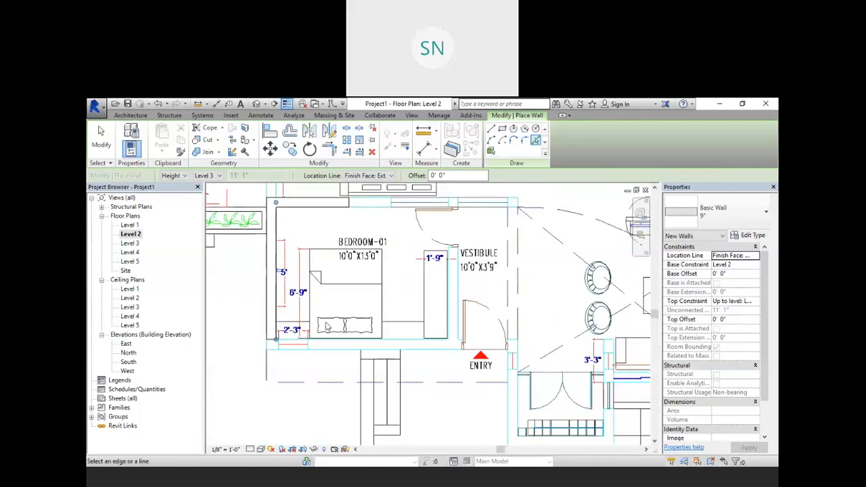
scroll(334, 350, "up", 2)
left_click(337, 353)
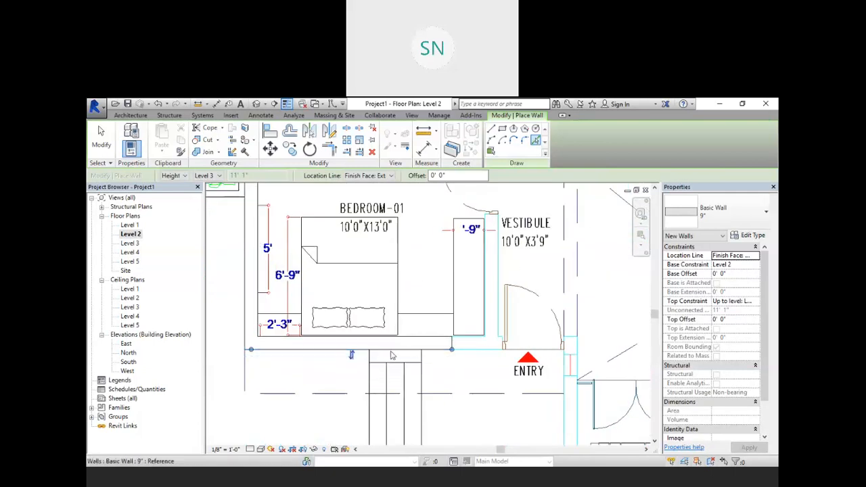
left_click(501, 274)
middle_click_drag(629, 284, 538, 260)
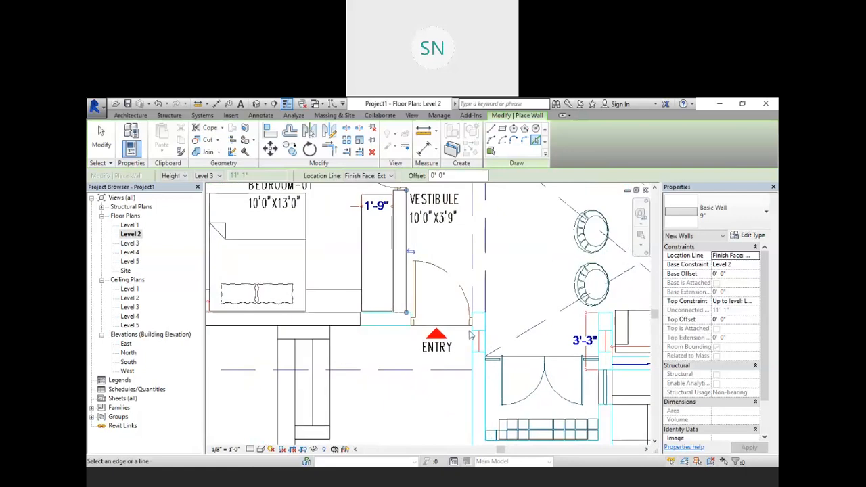
Place 9" walls on the left, lower and right sides of the double-door recess beside the entry
left_click(487, 380)
middle_click_drag(627, 404, 538, 348)
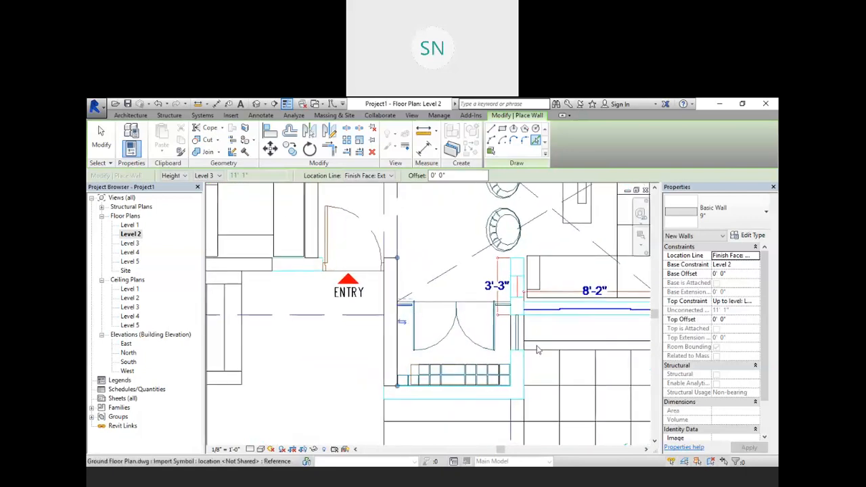
scroll(538, 330, "up", 1)
scroll(538, 331, "up", 1)
middle_click_drag(436, 440, 440, 331)
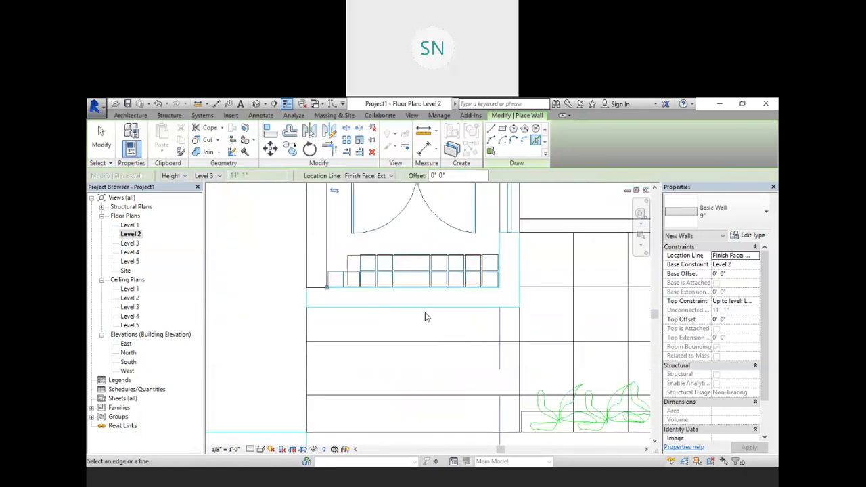
left_click(422, 315)
middle_click_drag(534, 325, 458, 415)
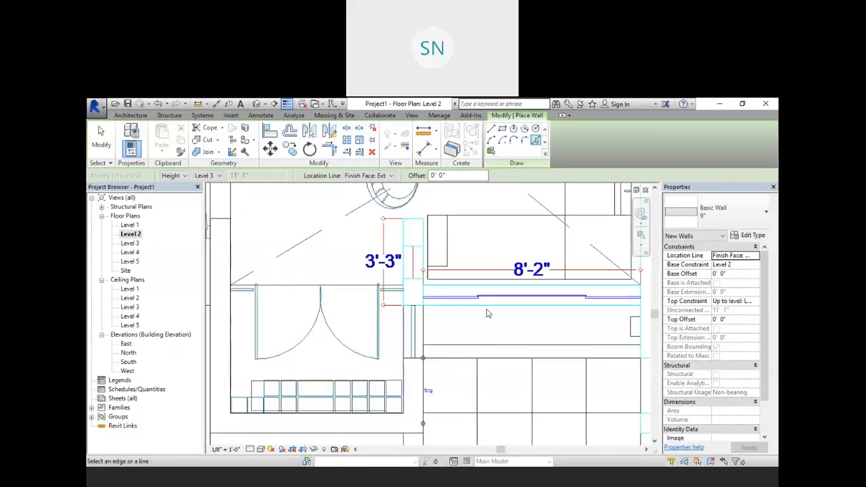
Place 9" walls below the 8'-2" opening, along Bedroom-02's lower side and on the short 2'-1" line
left_click(487, 306)
scroll(487, 309, "down", 1)
middle_click_drag(639, 329, 423, 322)
scroll(473, 323, "up", 1)
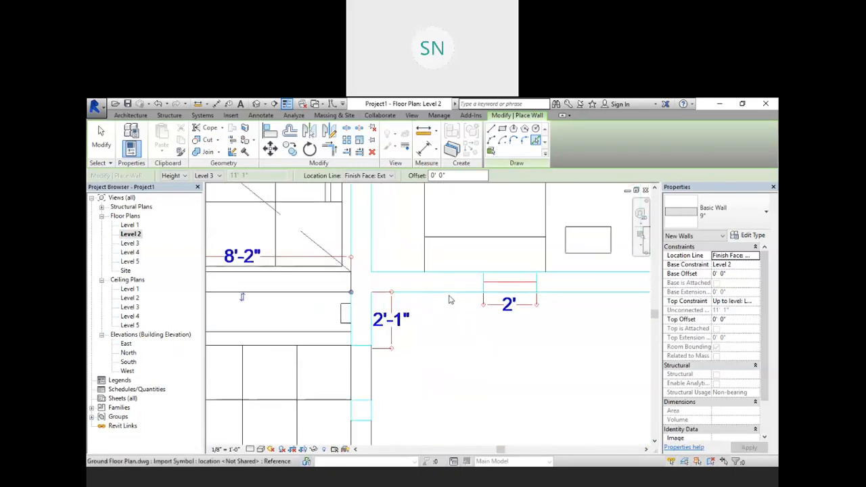
left_click(448, 300)
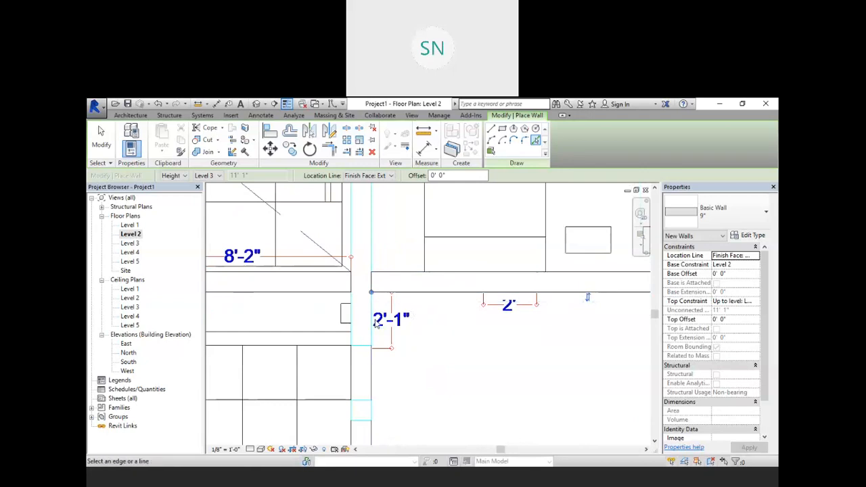
left_click(377, 336)
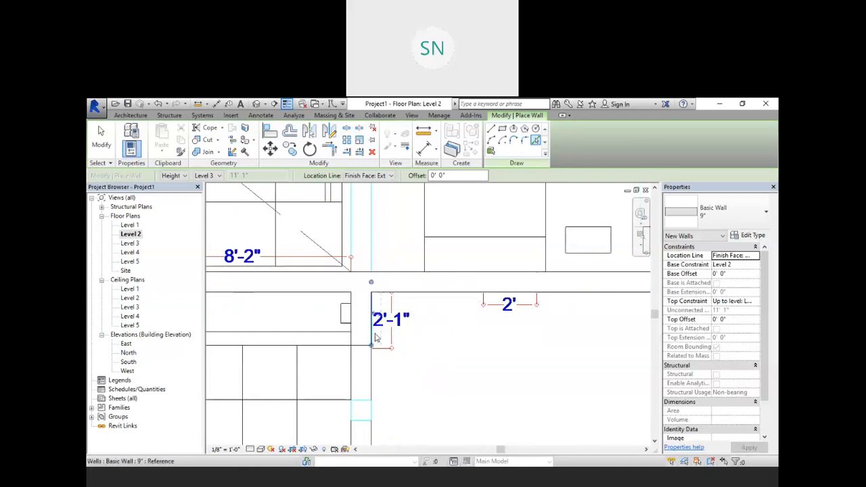
Place 9" walls between the Store and Bedroom-02 and along Bedroom-02's right side
middle_click_drag(374, 218, 389, 309)
scroll(429, 331, "down", 2)
middle_click_drag(496, 329, 289, 405)
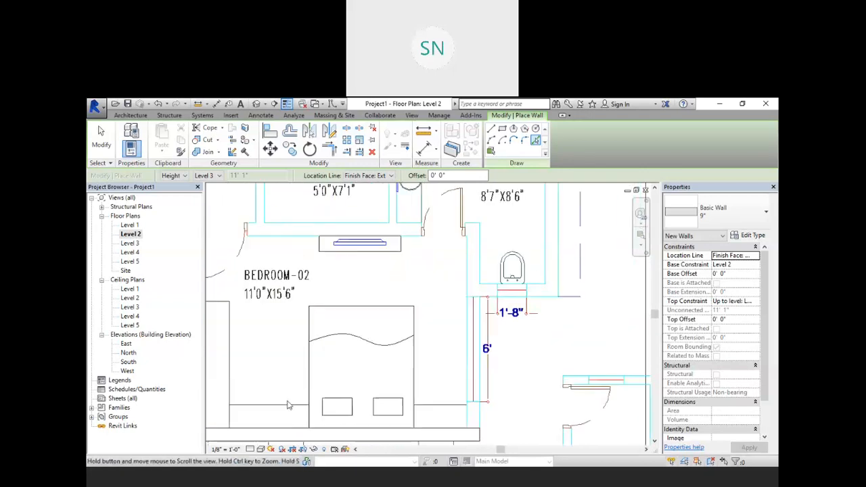
scroll(289, 403, "down", 1)
scroll(429, 290, "up", 2)
middle_click_drag(429, 290, 359, 350)
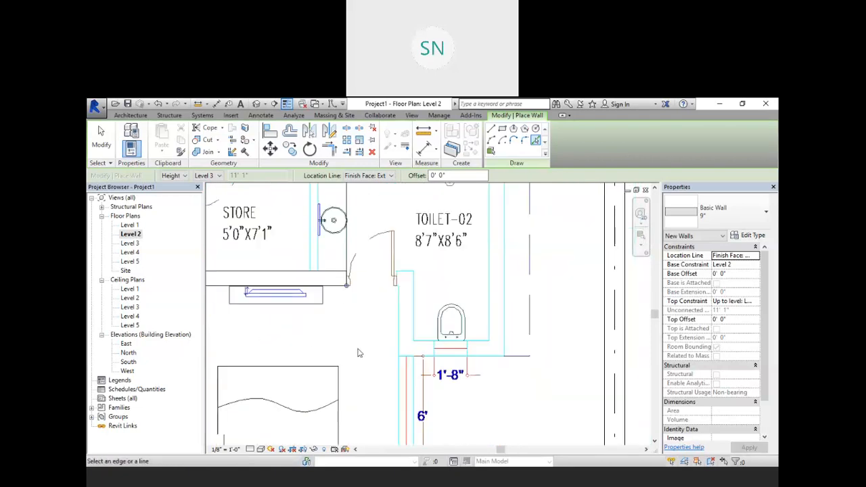
left_click(397, 313)
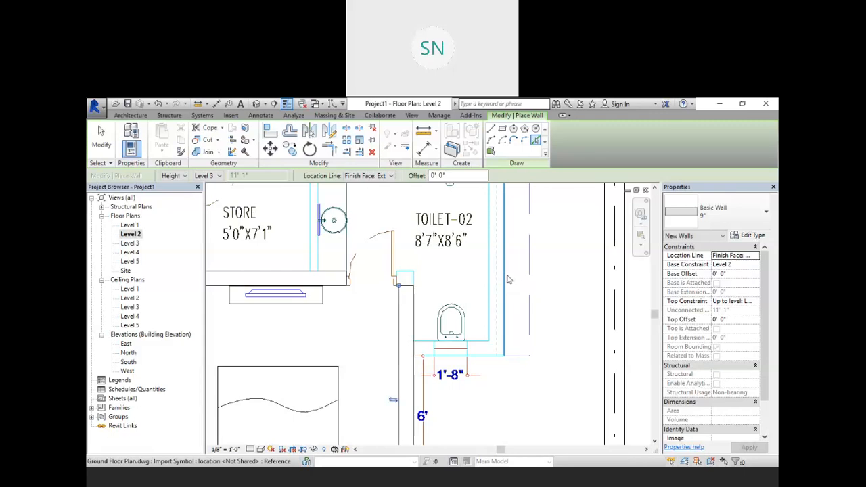
Place 9" walls along the right and lower outer lines of Toilet-02
left_click(507, 276)
left_click(480, 358)
middle_click_drag(502, 387, 490, 277)
scroll(478, 294, "down", 1)
middle_click_drag(476, 310, 460, 419)
middle_click_drag(427, 207, 429, 245)
Place the short 9" wall above Toilet-02 and the 9" walls along the upper side of Toilet-02 and the Store
scroll(428, 246, "up", 1)
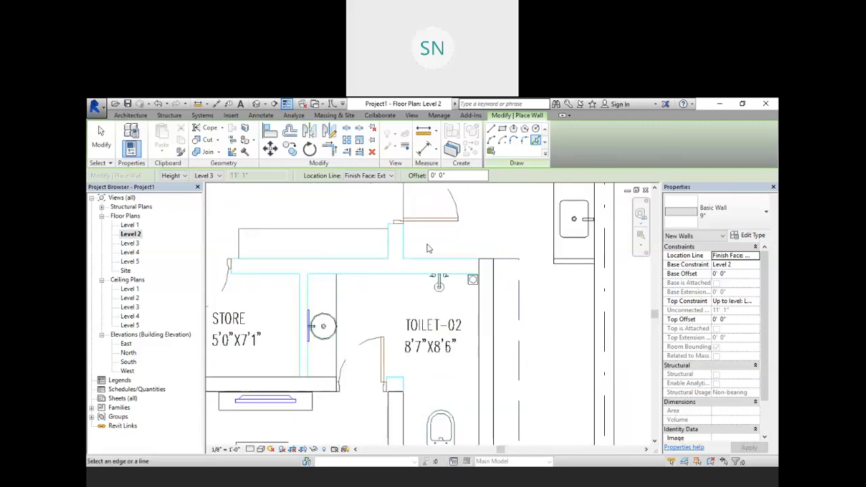
left_click(406, 242)
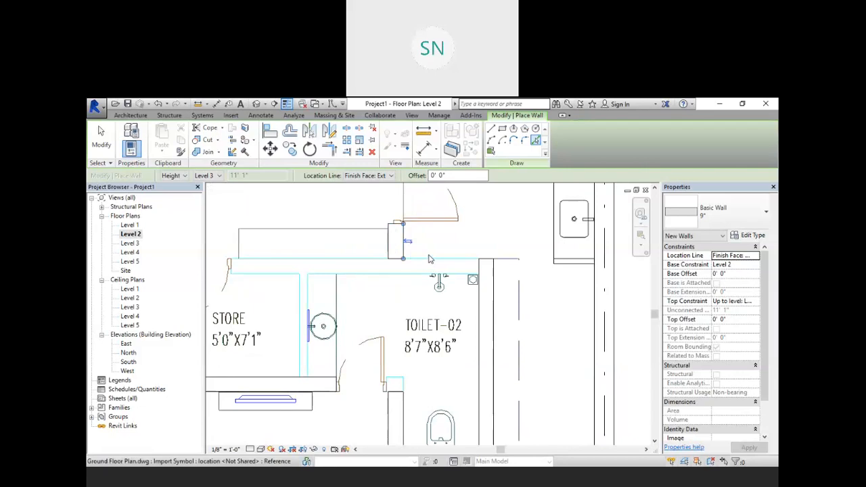
middle_click_drag(255, 261, 400, 298)
left_click(399, 298)
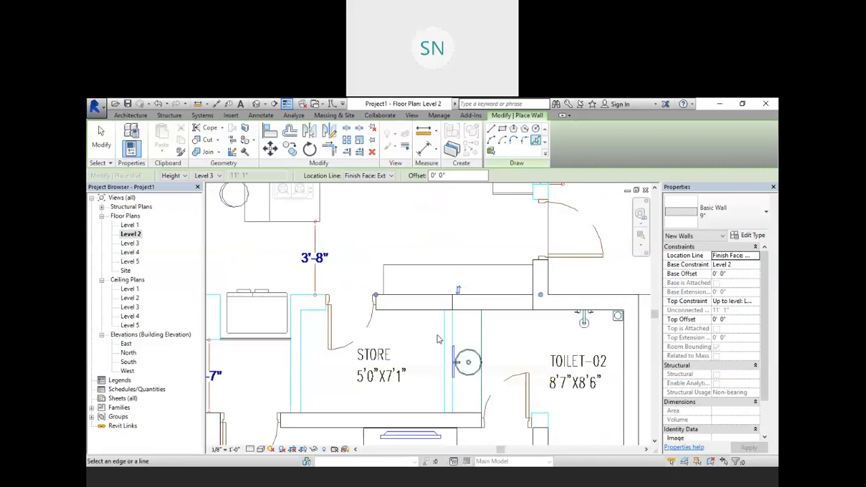
middle_click_drag(466, 353, 450, 358)
Shorten the wall above the Store to about 3'-9 3/4", ending it at the Store's right partition
key("Escape")
key("Escape")
left_click(410, 312)
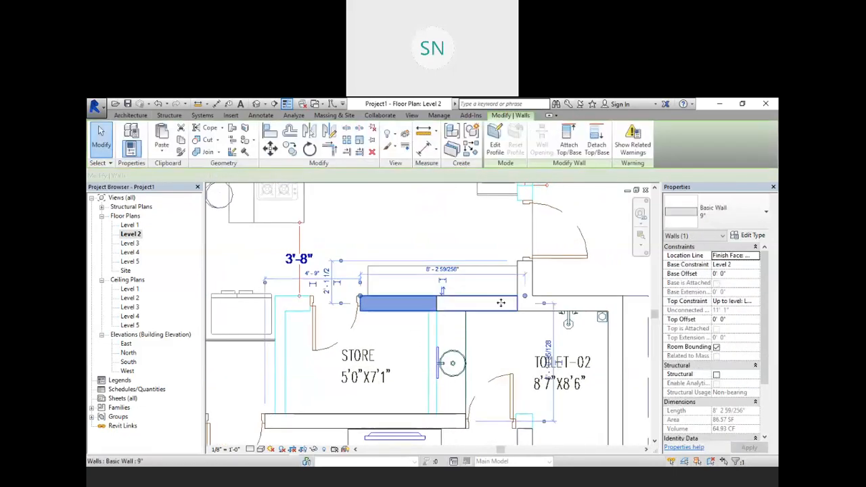
left_click_drag(523, 296, 425, 298)
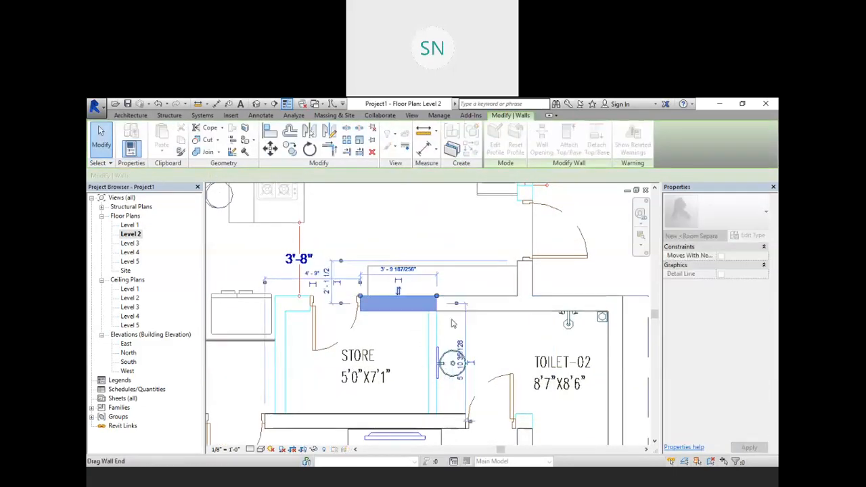
left_click(402, 358)
middle_click_drag(362, 319, 444, 341)
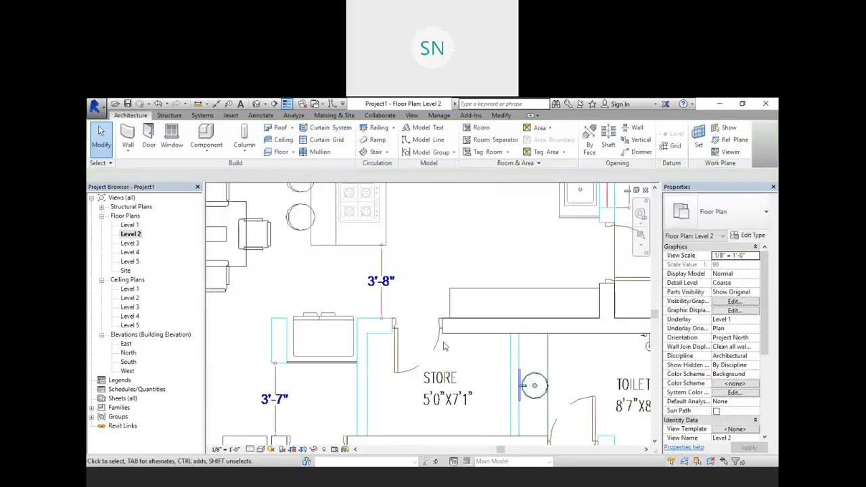
middle_click_drag(412, 370, 432, 318)
scroll(375, 263, "up", 1)
middle_click_drag(376, 268, 398, 287)
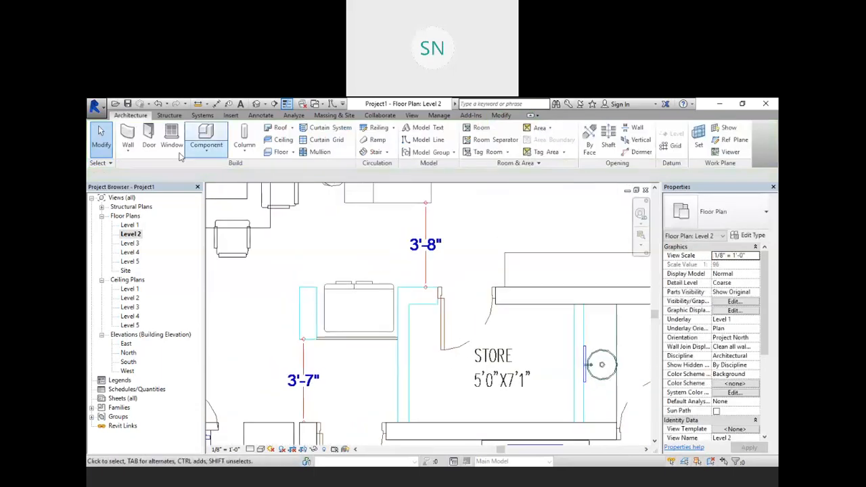
Place 9" walls along the upper line of the kitchen and down its right side to the door
left_click(128, 138)
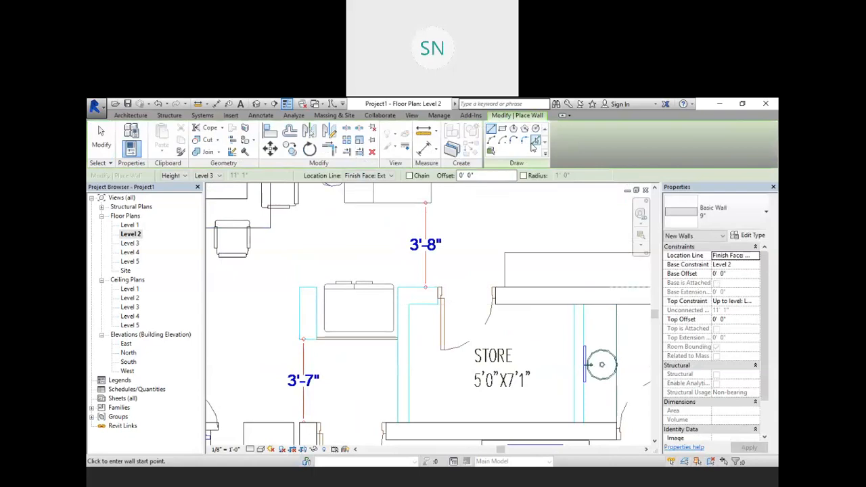
left_click(535, 140)
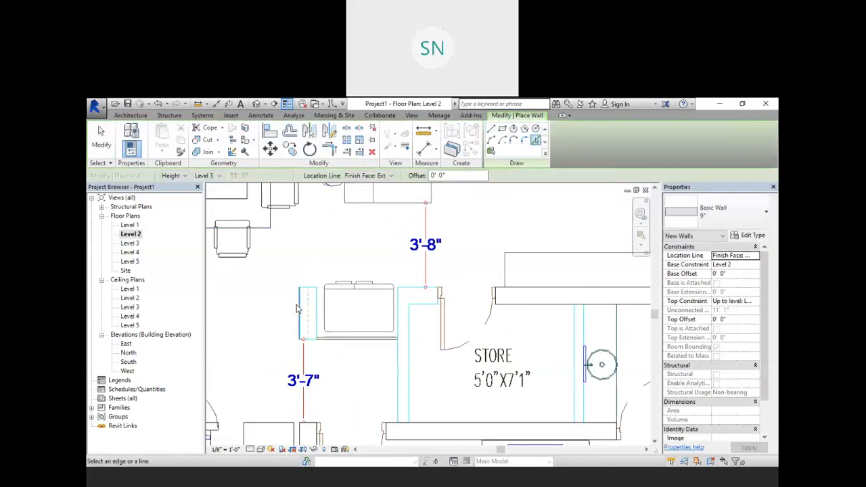
scroll(542, 258, "down", 3)
middle_click_drag(582, 250, 402, 377)
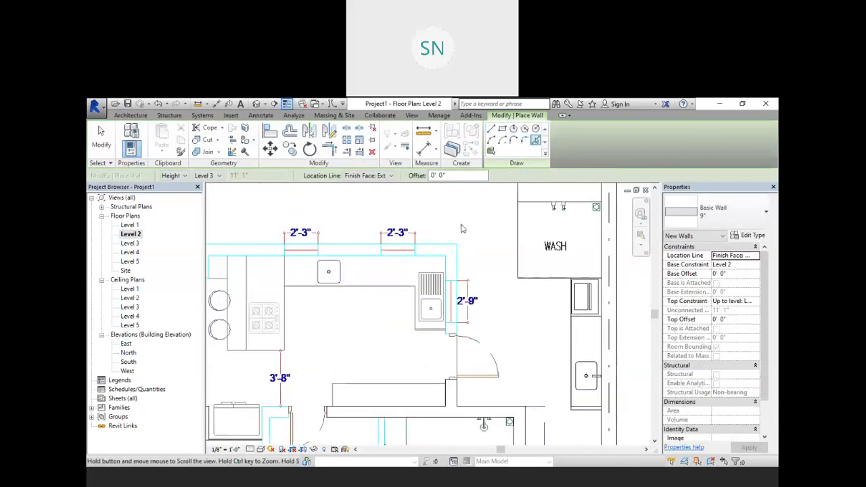
scroll(465, 228, "up", 2)
left_click(415, 252)
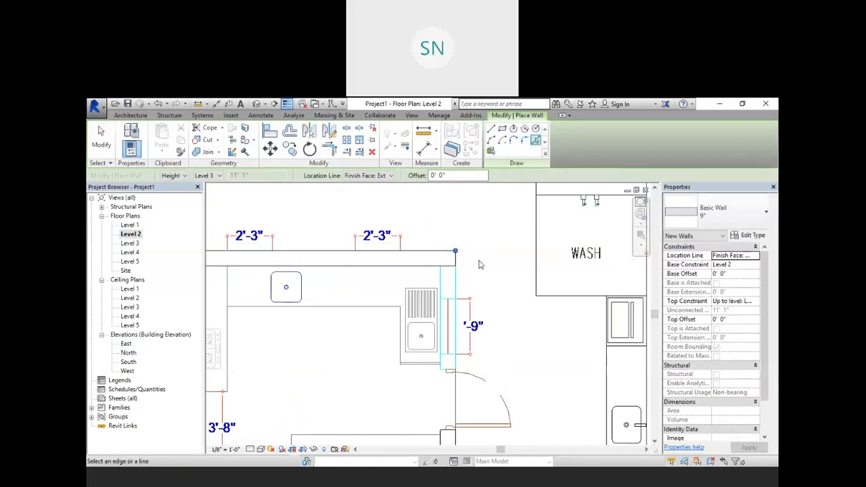
scroll(521, 318, "down", 3)
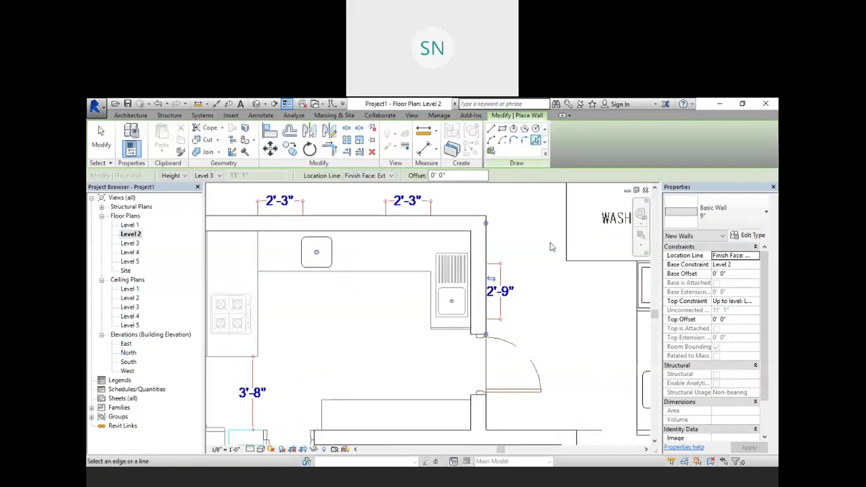
Place 9" walls along the upper, left and right lines of the projecting staircase bay
middle_click_drag(508, 362, 502, 265)
middle_click_drag(422, 292, 575, 387)
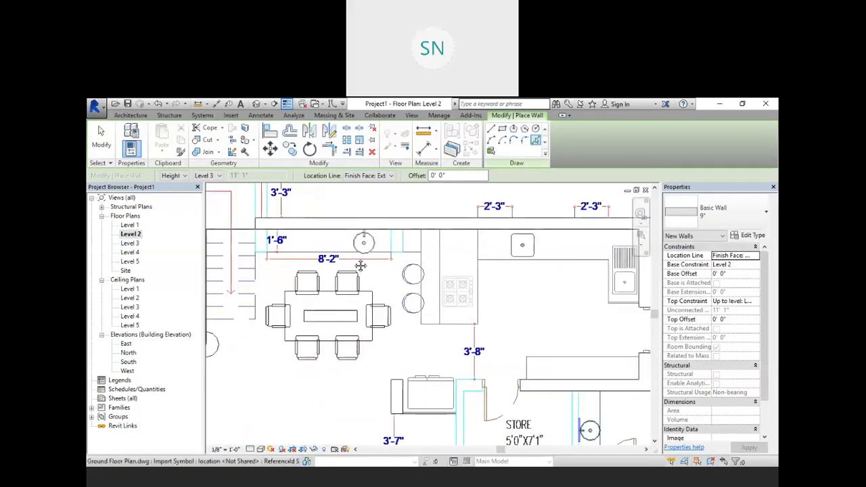
middle_click_drag(359, 264, 403, 326)
scroll(337, 282, "up", 1)
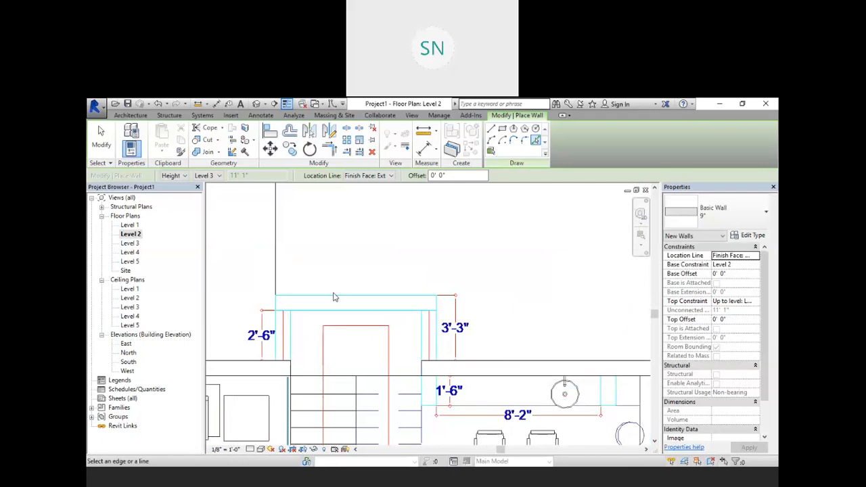
left_click(333, 296)
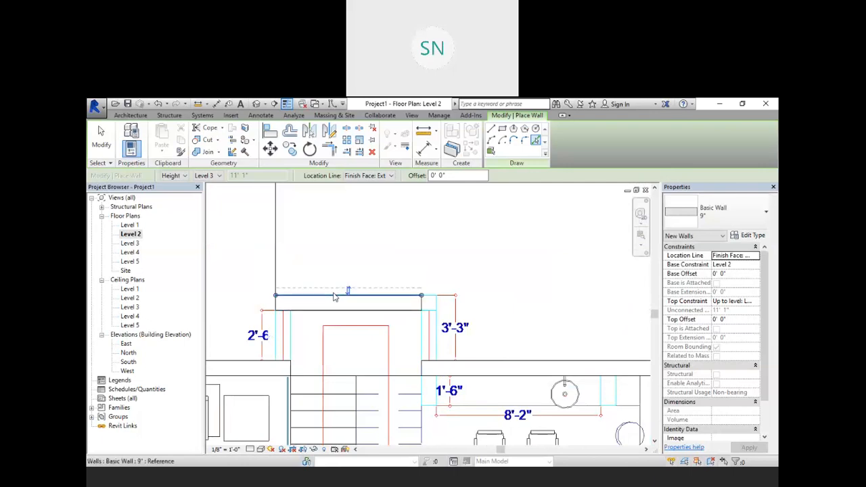
left_click(275, 335)
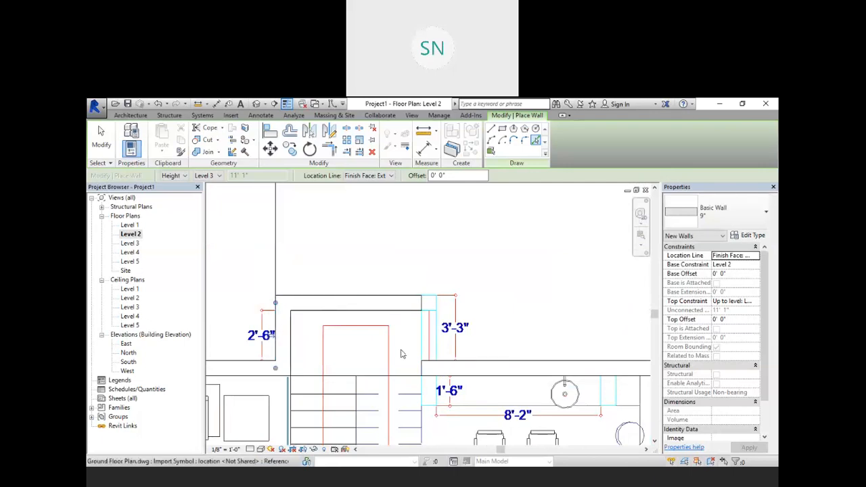
left_click(442, 334)
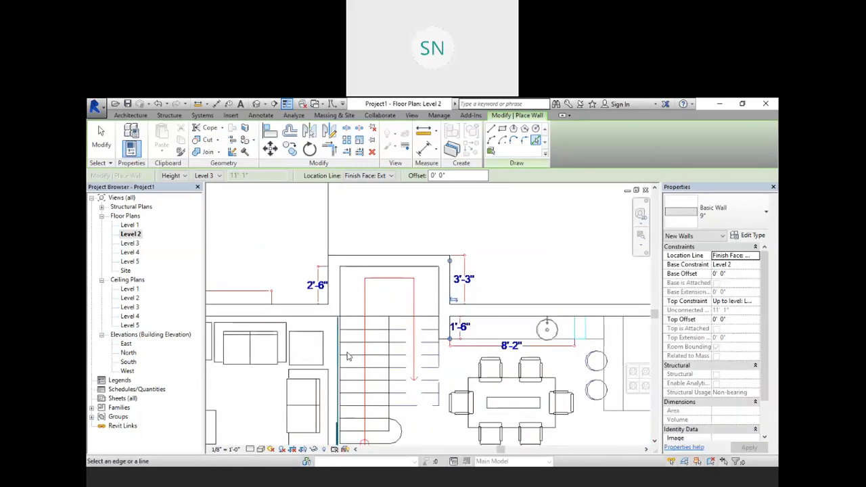
Place the short 9" wall at the kitchen end of the 8'-2" washbasin recess in the dining area
middle_click_drag(347, 352, 280, 283)
scroll(556, 272, "up", 2)
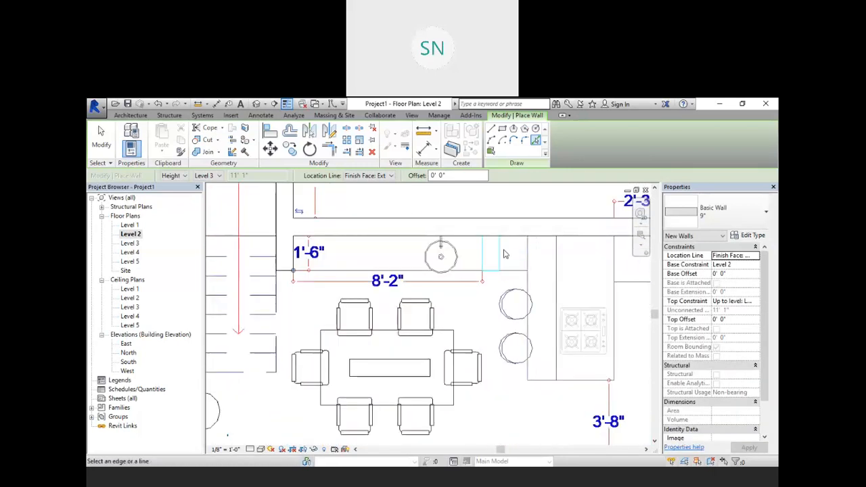
scroll(404, 299, "down", 4)
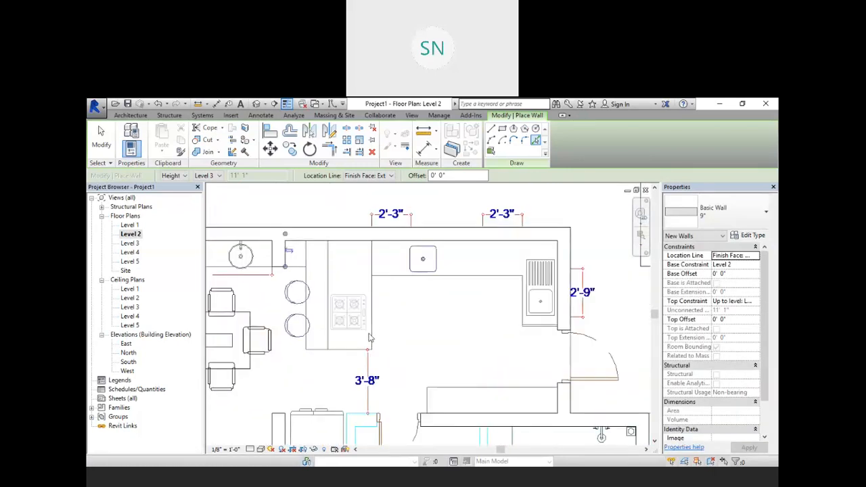
Check the dining, living and Bedroom-01 areas of the plan for wall lines still to trace, and end wall placement
scroll(409, 331, "up", 2)
middle_click_drag(409, 331, 446, 310)
scroll(443, 312, "down", 1)
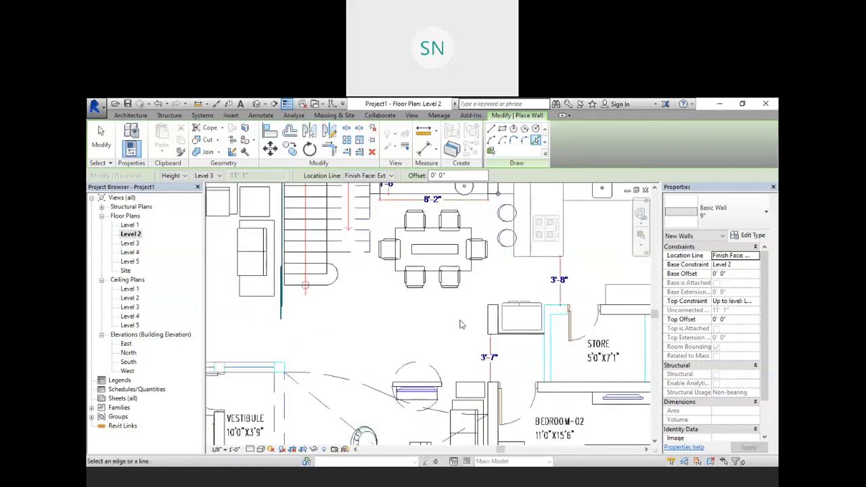
scroll(374, 354, "down", 1)
middle_click_drag(391, 357, 474, 363)
middle_click_drag(378, 336, 435, 328)
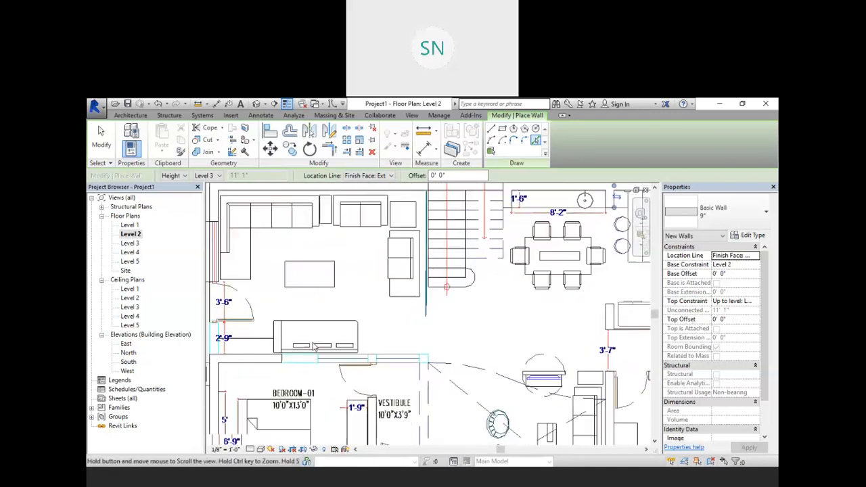
middle_click_drag(318, 342, 415, 278)
scroll(402, 298, "up", 3)
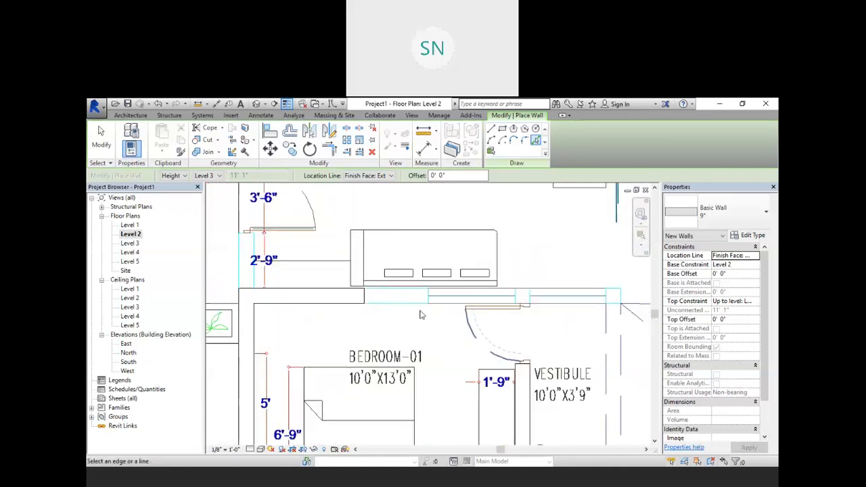
scroll(420, 315, "down", 3)
middle_click_drag(413, 317, 383, 298)
scroll(406, 382, "down", 1)
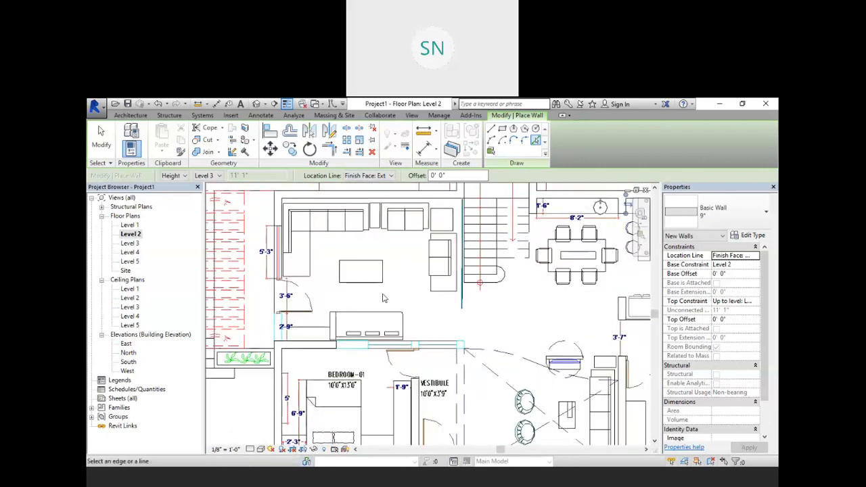
right_click(342, 251)
left_click(362, 251)
right_click(365, 250)
left_click(380, 254)
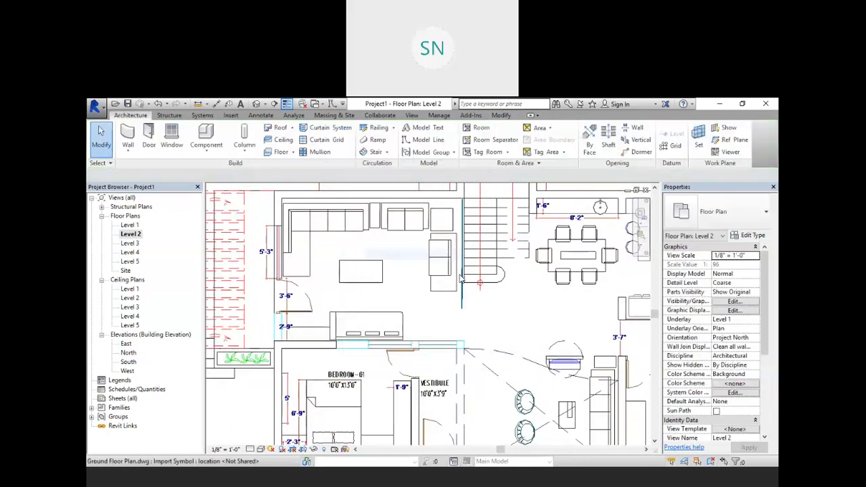
scroll(462, 278, "down", 2)
scroll(470, 269, "down", 4)
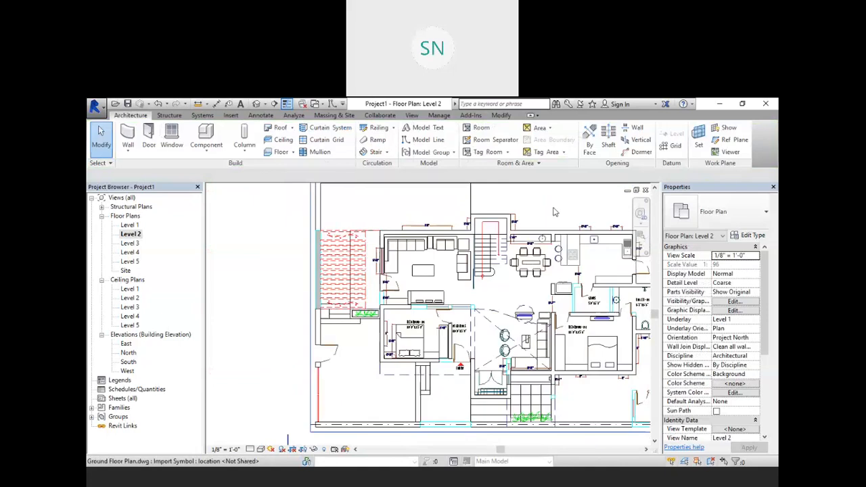
left_click(496, 234)
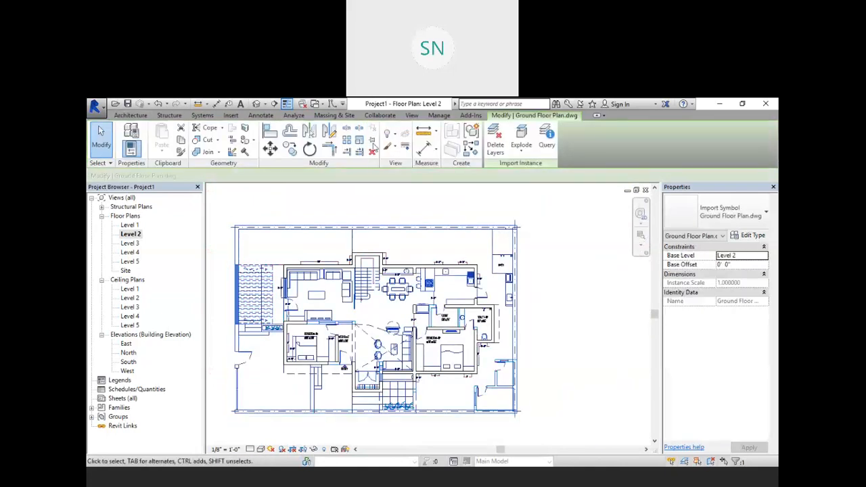
left_click(409, 207)
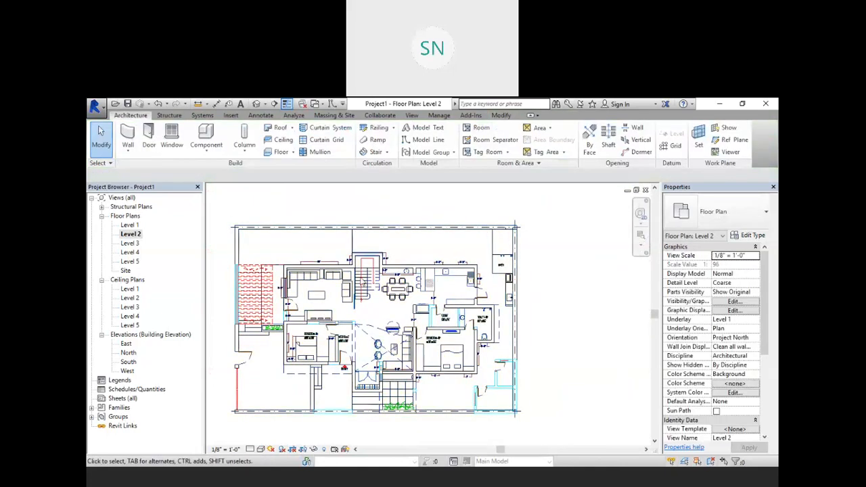
scroll(528, 294, "down", 4)
middle_click_drag(494, 301, 472, 296)
scroll(467, 295, "down", 1)
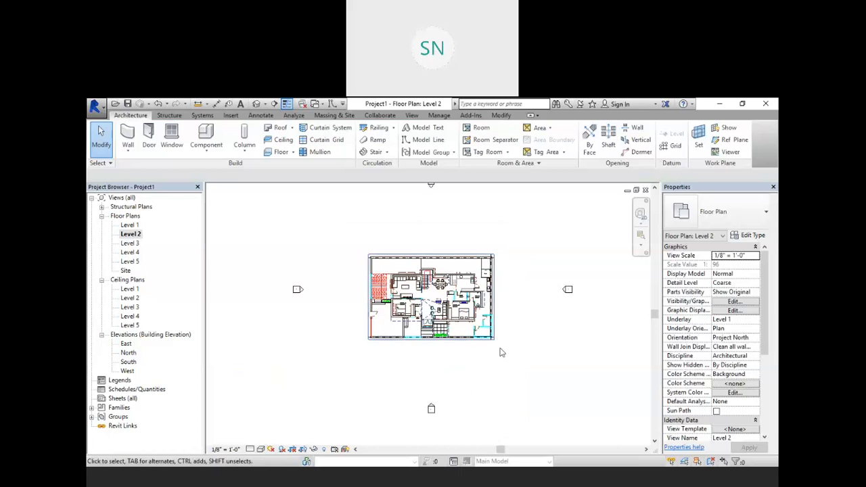
middle_click_drag(499, 350, 466, 341)
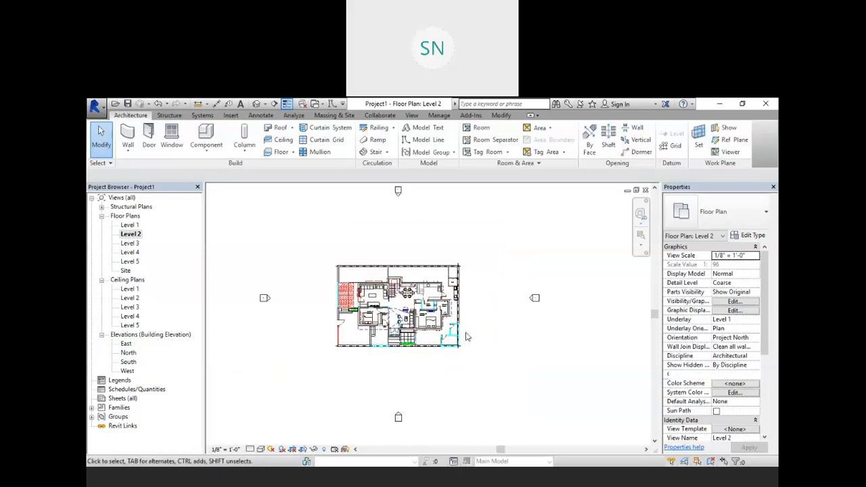
Open the default 3D view and temporarily hide the imported ground floor plan to show only the walls
left_click(257, 104)
mouse_move(435, 343)
middle_mouse_down()
mouse_move(415, 339)
mouse_move(408, 364)
mouse_move(533, 349)
mouse_move(539, 352)
mouse_move(512, 349)
mouse_move(534, 377)
mouse_move(595, 378)
mouse_move(472, 375)
mouse_move(441, 440)
mouse_move(434, 340)
middle_mouse_up()
scroll(470, 329, "up", 1)
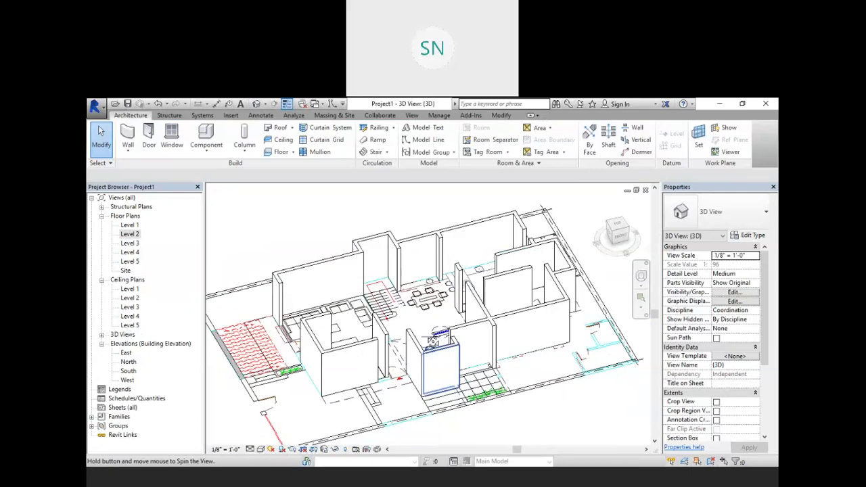
middle_click_drag(433, 342, 473, 321, "shift")
left_click(355, 346)
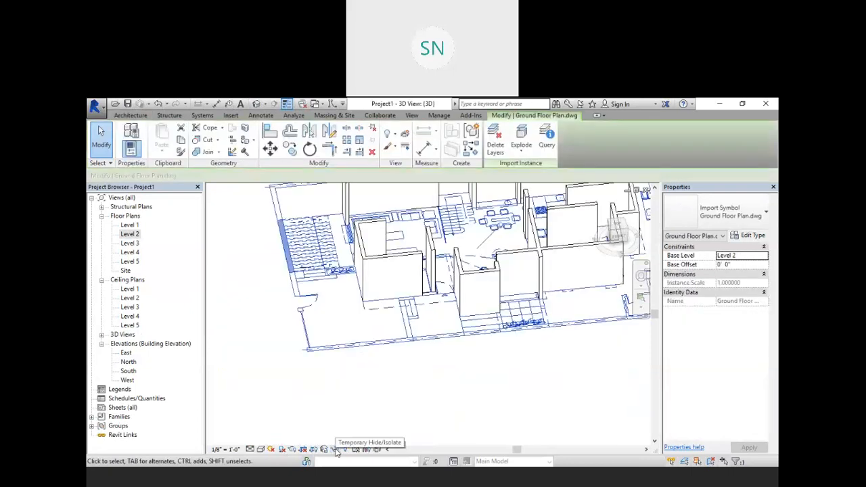
left_click(334, 450)
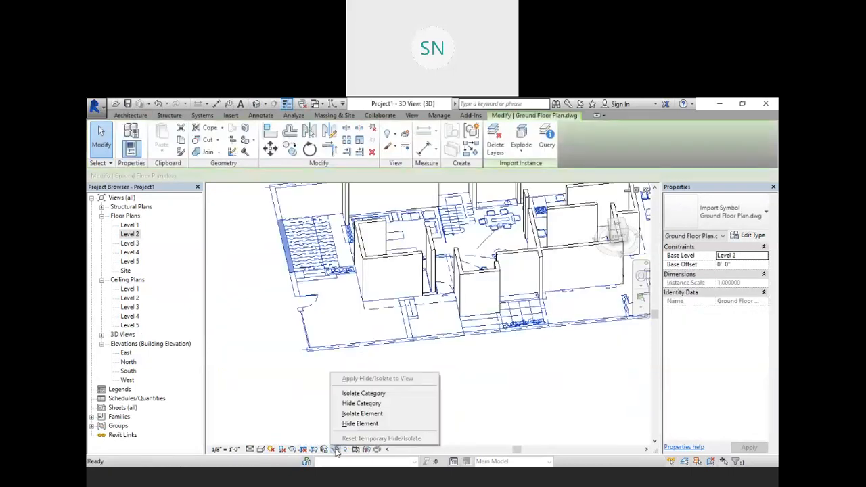
left_click(367, 424)
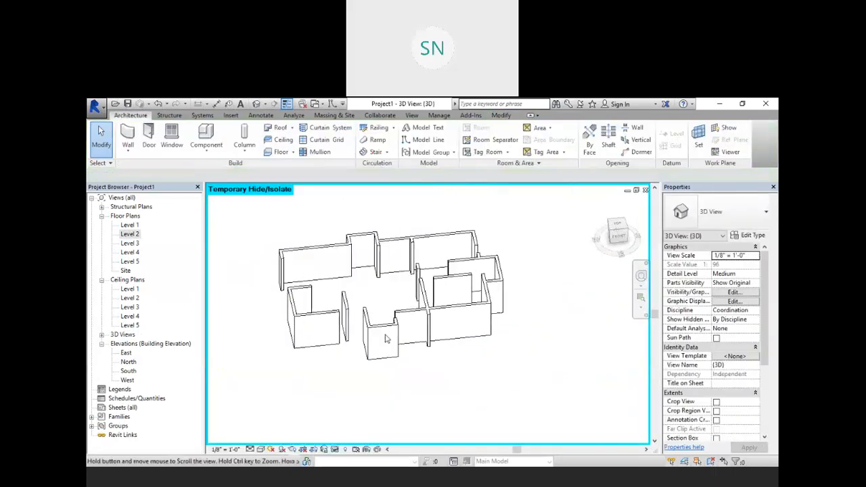
Return to the Level 2 floor plan and temporarily hide the imported ground floor plan there
double_click(126, 235)
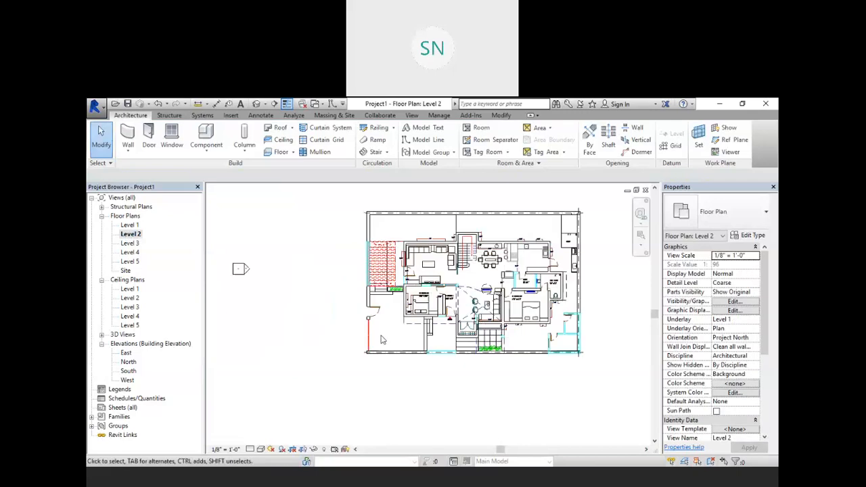
scroll(400, 342, "up", 1)
left_click(352, 358)
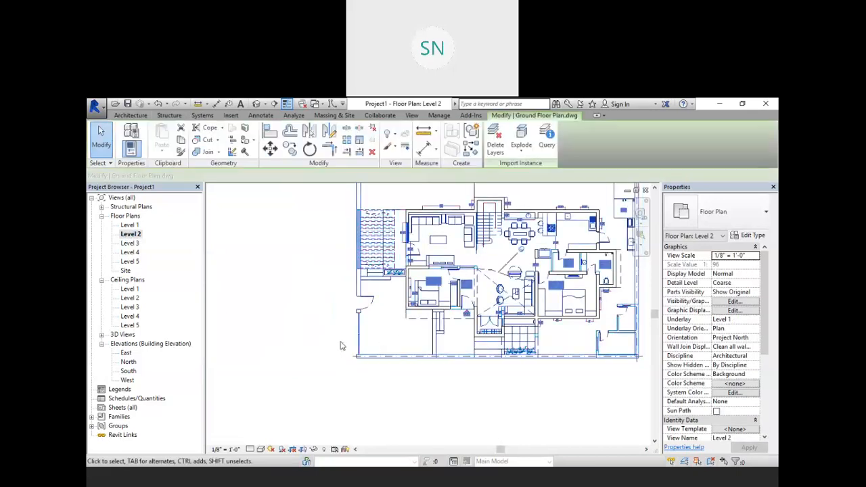
left_click(314, 450)
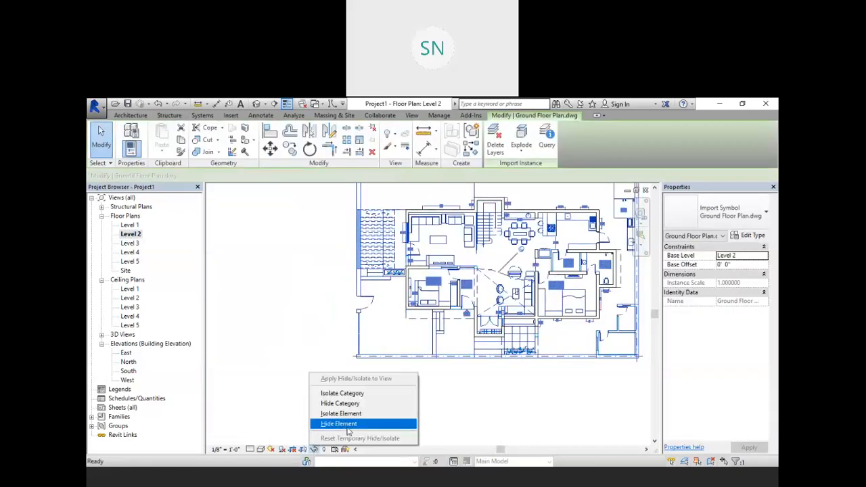
left_click(341, 425)
middle_click_drag(439, 386, 377, 413)
scroll(344, 269, "up", 2)
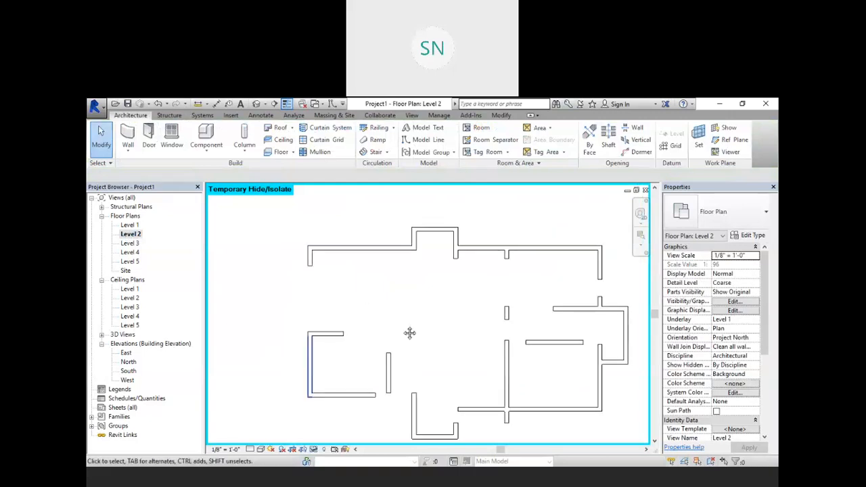
middle_click_drag(409, 332, 394, 316)
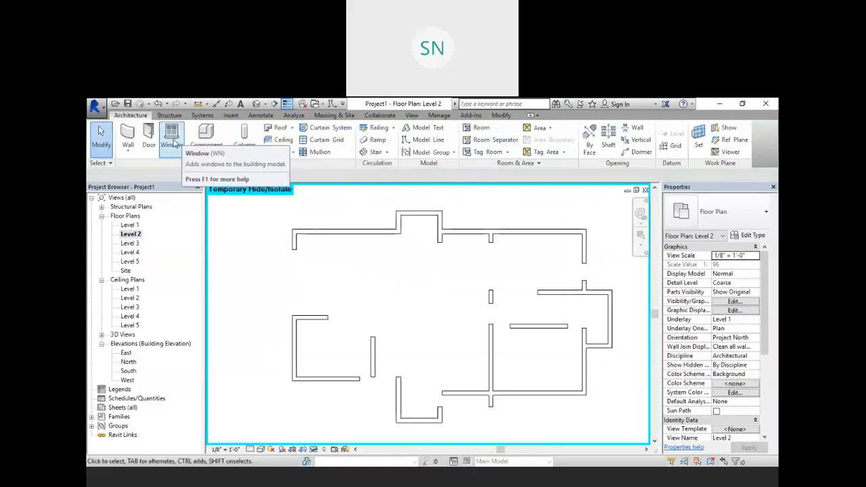
With Trim/Extend to Corner, join the living room's left wall to Bedroom-01's left corner and Bedroom-01's upper wall to its right partition
left_click(501, 115)
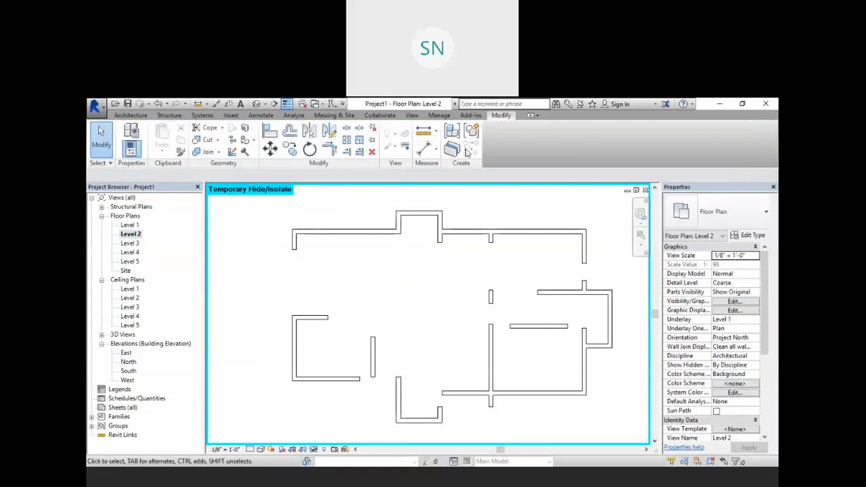
left_click(302, 316)
left_click(295, 244)
middle_click_drag(353, 330, 342, 248)
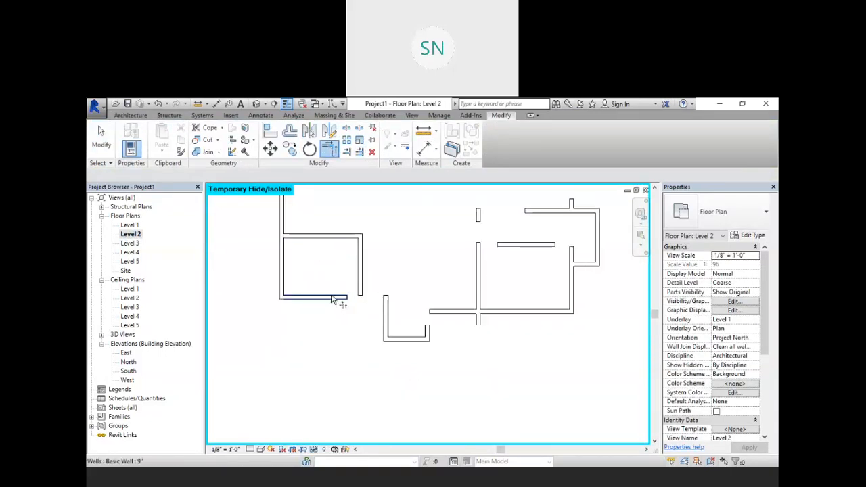
Join Bedroom-01's lower wall to its right partition and extend it to a corner with the lower projecting bay's left wall
left_click(334, 296)
left_click(362, 274)
left_click(386, 314)
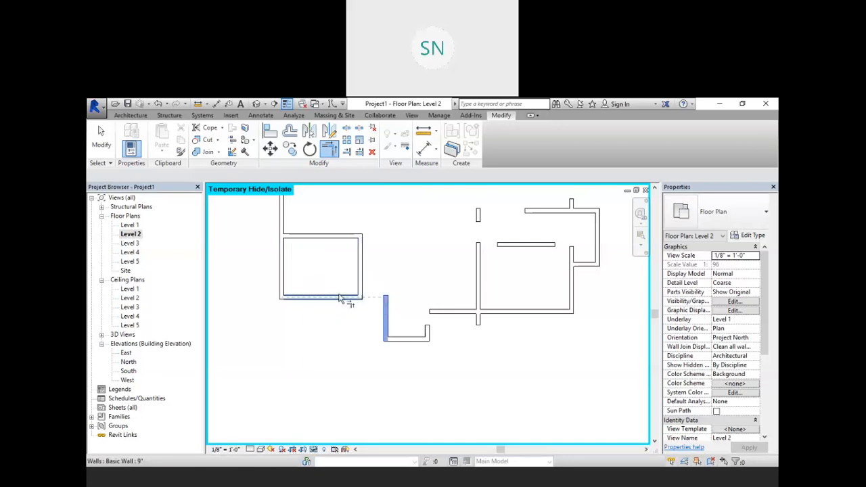
left_click(339, 298)
Join the wall running left from Bedroom-02's lower wall to the lower projecting bay's right wall as a corner
middle_click_drag(439, 317, 390, 324)
scroll(390, 324, "up", 1)
left_click(393, 319)
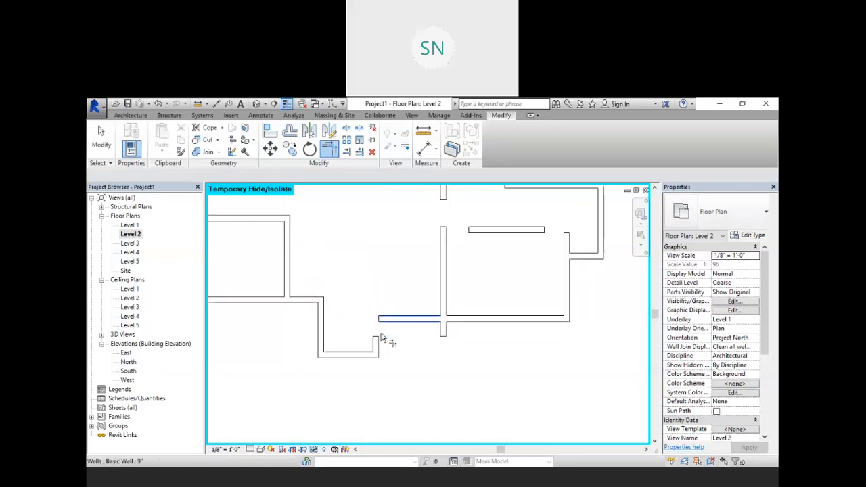
left_click(376, 341)
Join Bedroom-02's upper wall to its right wall, and close the corner between the right wall and the lower wall
middle_click_drag(441, 376, 399, 395)
middle_click_drag(496, 369, 427, 417)
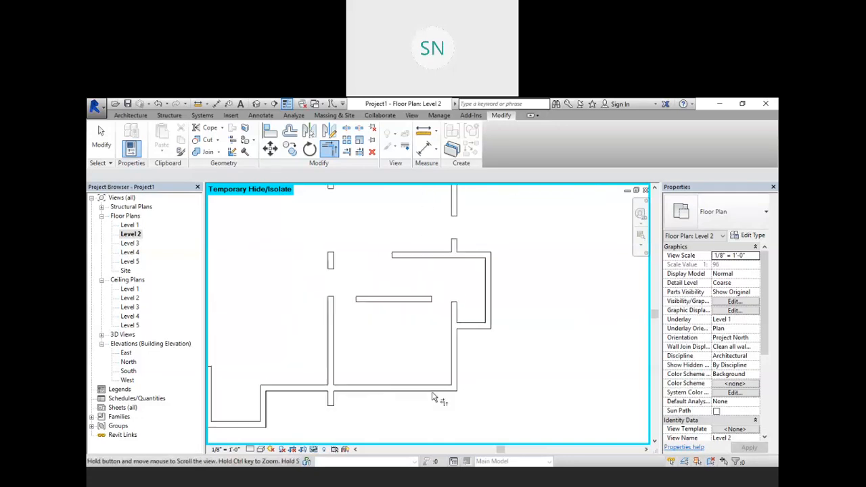
left_click(408, 299)
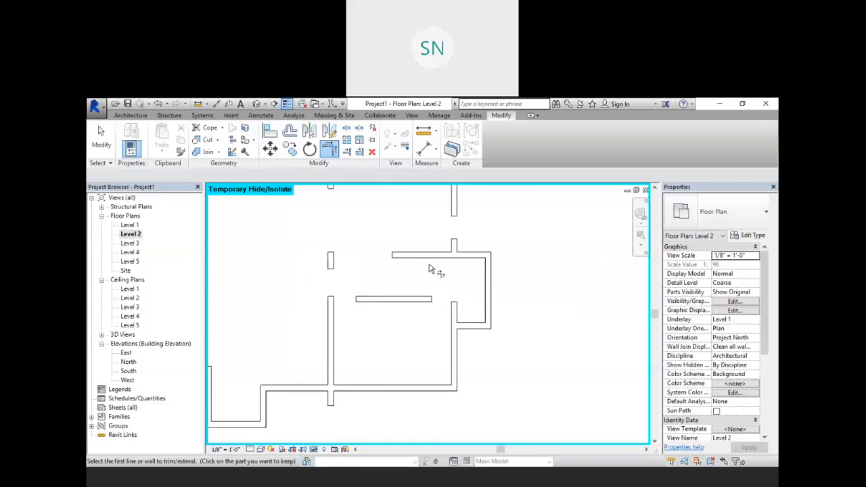
left_click(454, 308)
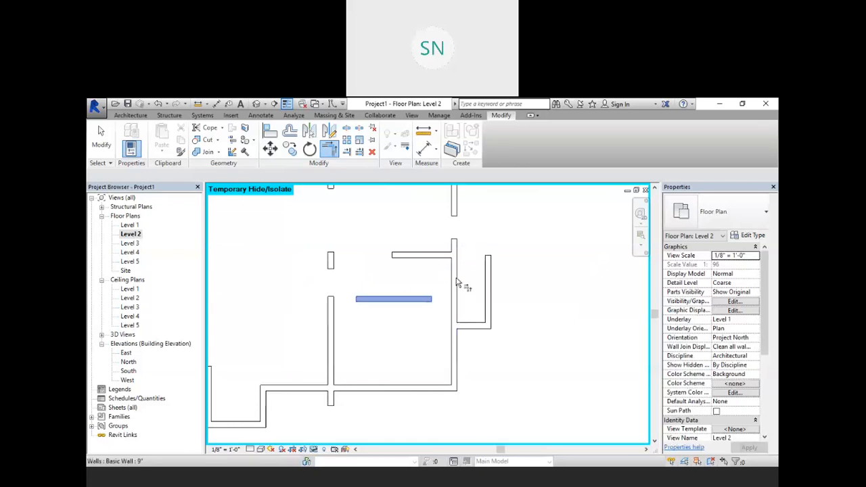
left_click(456, 331)
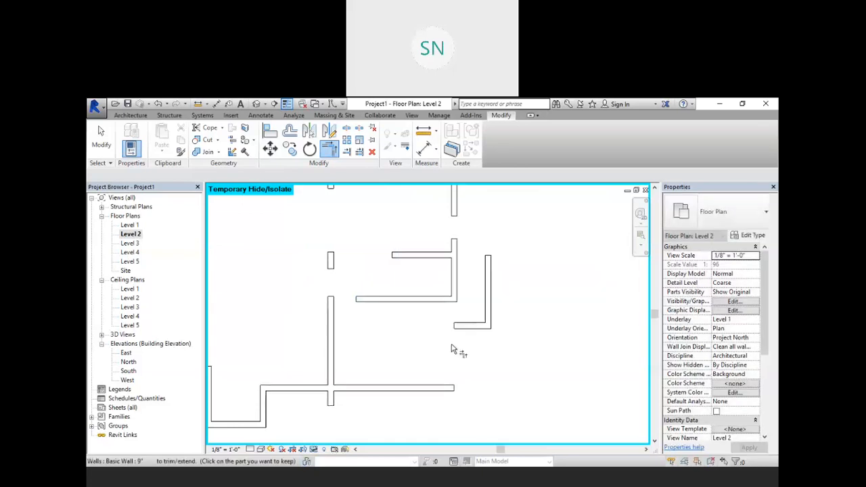
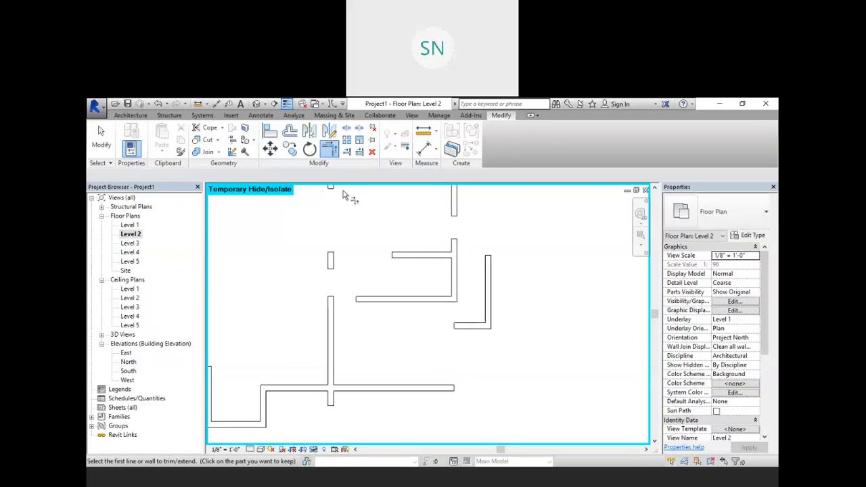
left_click(452, 279)
left_click(419, 388)
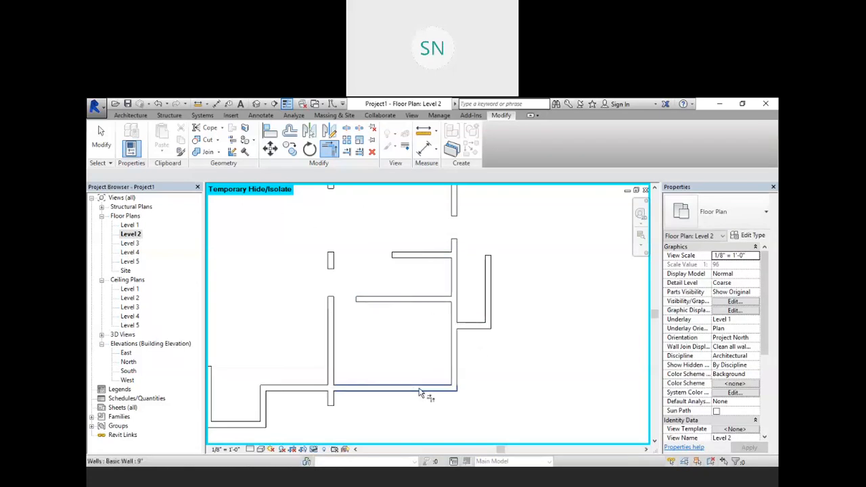
Join Bedroom-02's left and upper walls, and extend the kitchen's lower wall to a corner with the short partition stub on its left
middle_click_drag(397, 340, 439, 379)
left_click(373, 356)
left_click(421, 339)
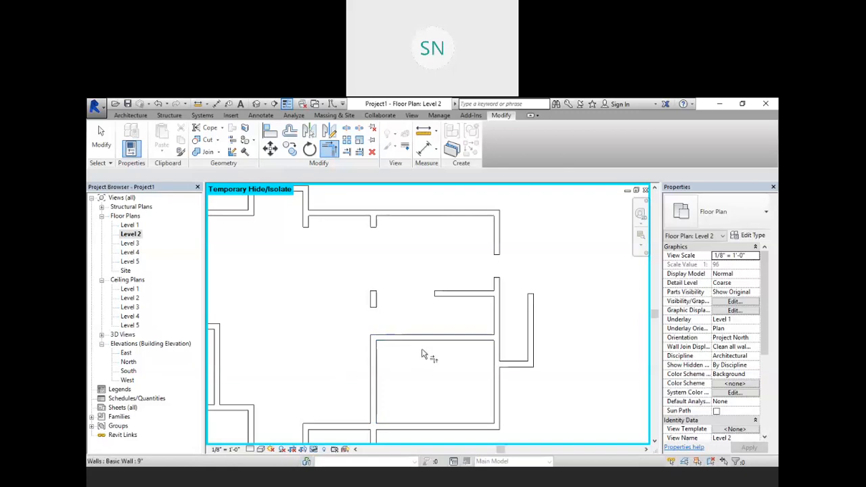
middle_click_drag(406, 309, 381, 341)
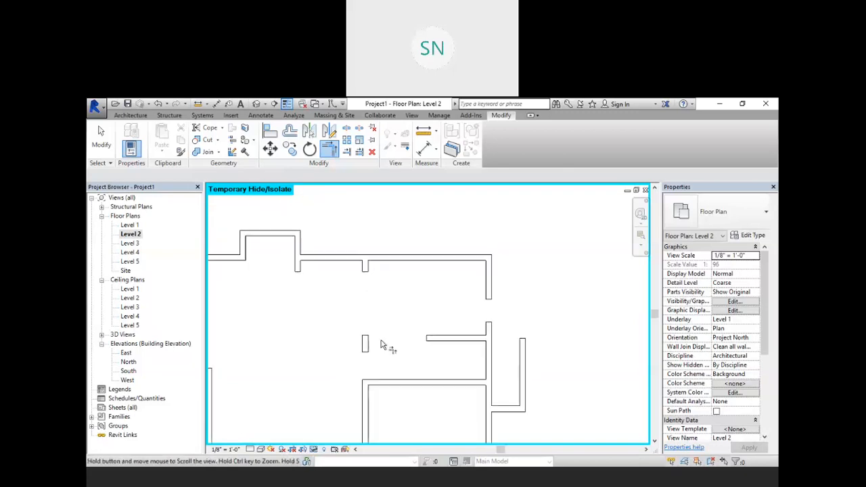
left_click(439, 340)
middle_click_drag(445, 334, 432, 352)
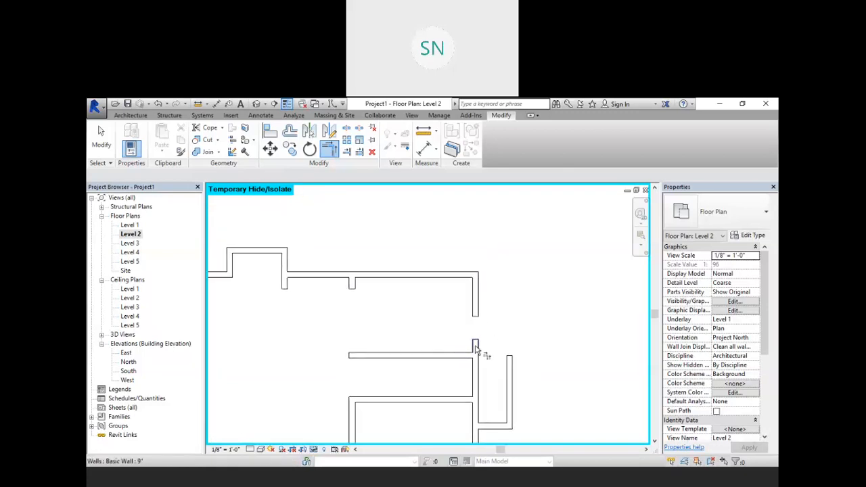
Delete the kitchen's upper right wall segment, and join its upper wall to the remaining right wall stub below with Trim/Extend to Corner
key("Escape")
scroll(474, 323, "up", 2)
left_click(485, 305)
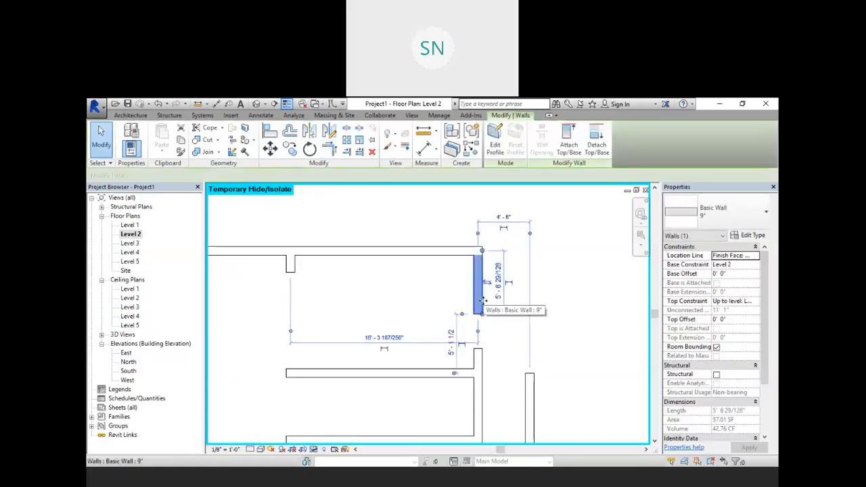
key("Delete")
scroll(494, 302, "down", 1)
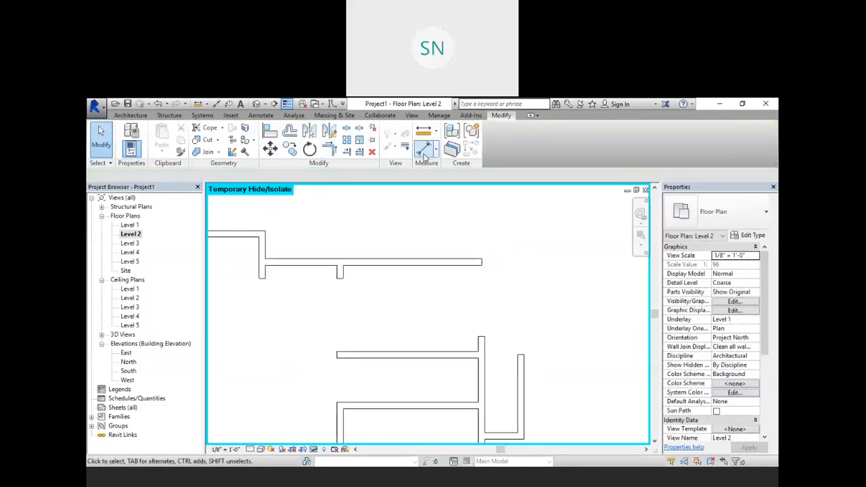
key("t")
key("r")
left_click(449, 263)
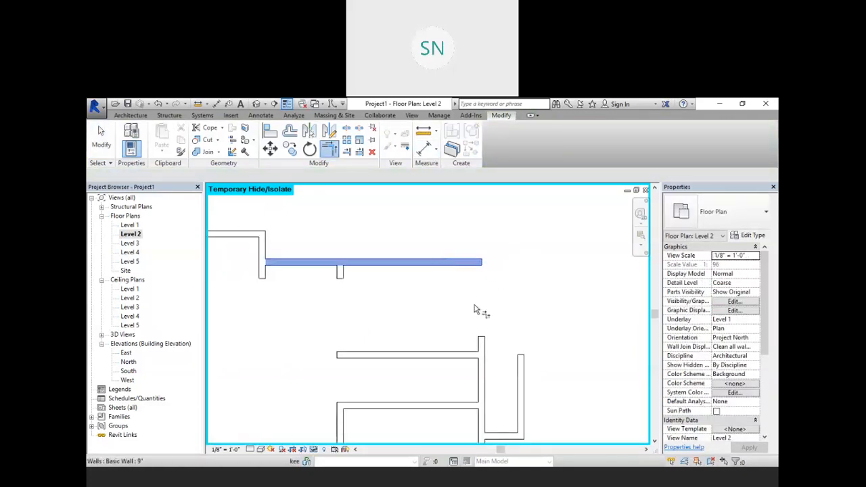
left_click(483, 344)
Extend the short wall stub at the kitchen's upper left down to a corner with the kitchen's lower wall
middle_click_drag(396, 305, 458, 284)
left_click(445, 277)
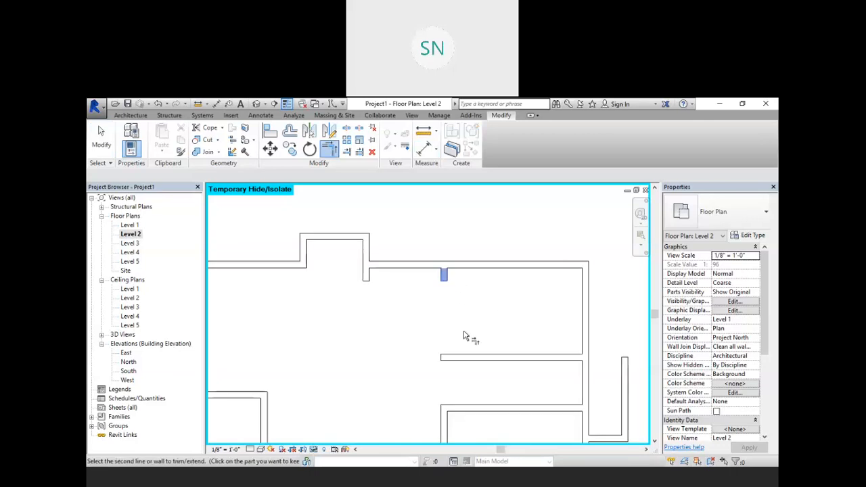
middle_click_drag(408, 344, 462, 265)
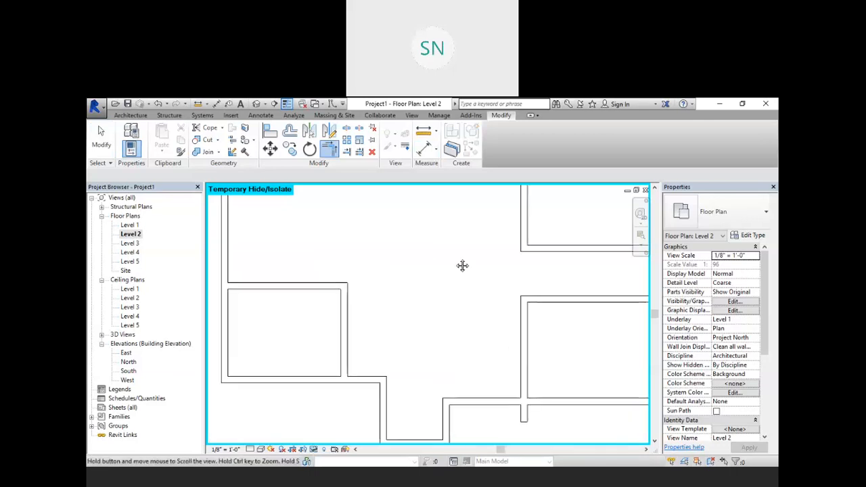
Join the short wall segment at the right end of the kitchen's lower wall to Toilet-02's right wall
middle_click_drag(430, 371, 544, 309)
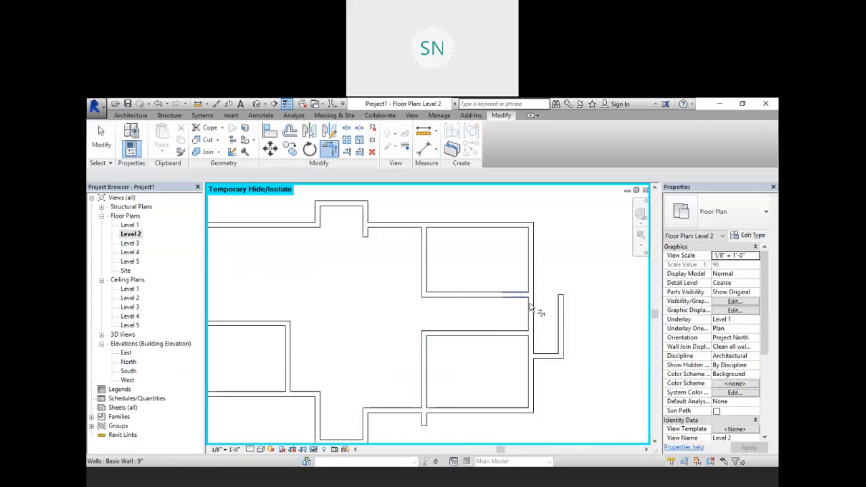
left_click(526, 298)
left_click(562, 308)
middle_click_drag(481, 320, 493, 330)
scroll(500, 306, "up", 1)
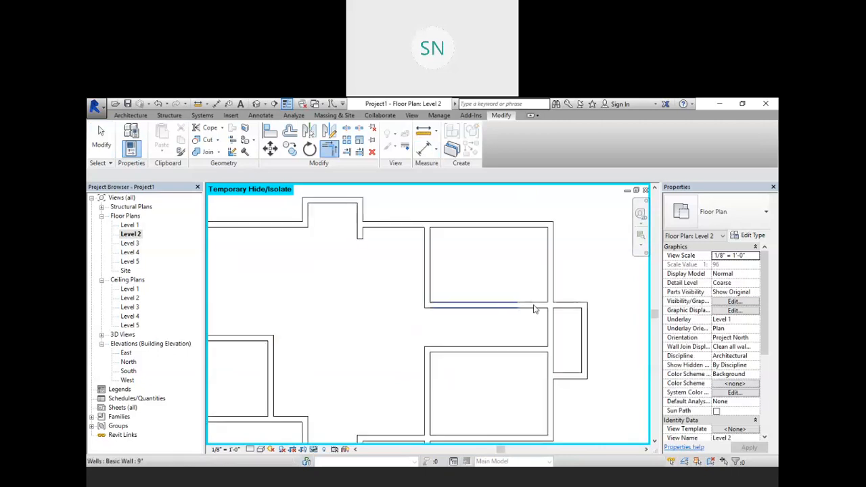
Delete the short wall segment at the kitchen's lower right, and extend the kitchen's lower wall to a corner with Toilet-02's right wall
key("Escape")
left_click(537, 308)
key("Delete")
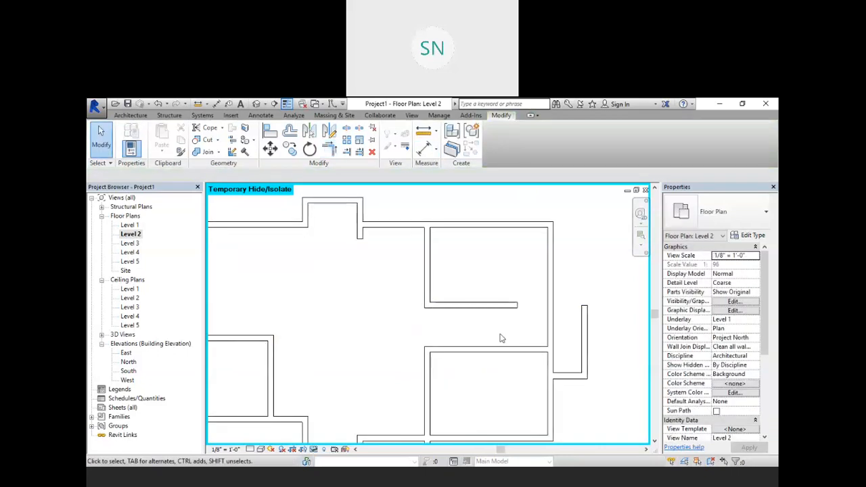
left_click(329, 149)
left_click(447, 305)
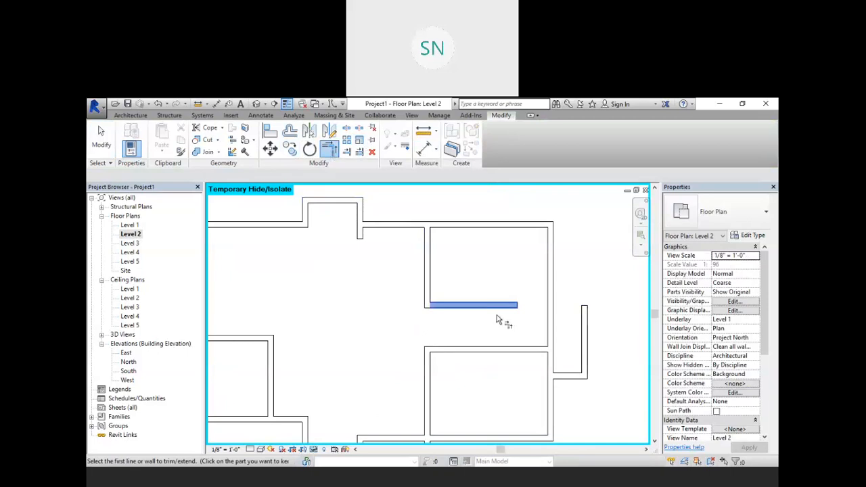
left_click(584, 331)
key("Escape")
Reset the temporary hide/isolate so the imported ground floor plan is shown again
scroll(433, 310, "down", 3)
middle_click_drag(381, 335, 515, 330)
scroll(507, 310, "up", 2)
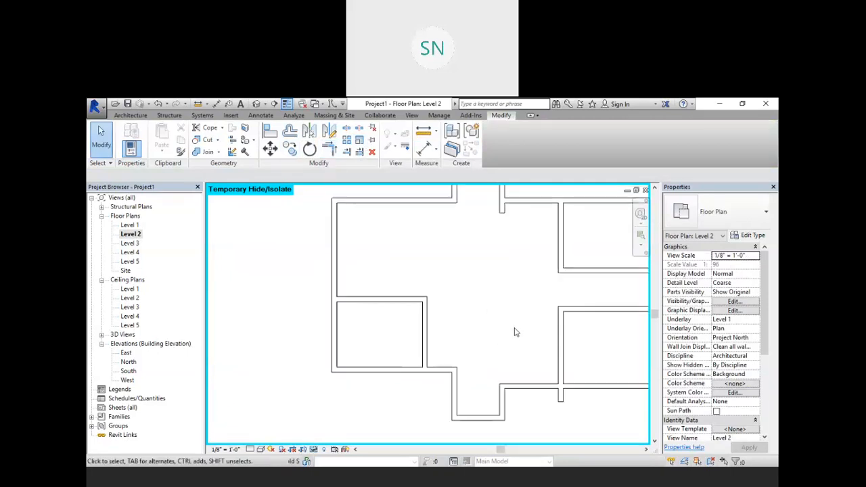
left_click(313, 449)
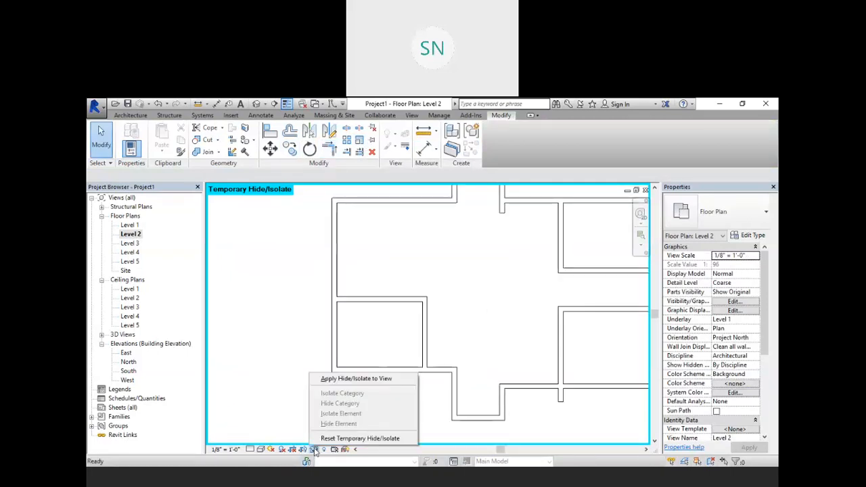
left_click(374, 438)
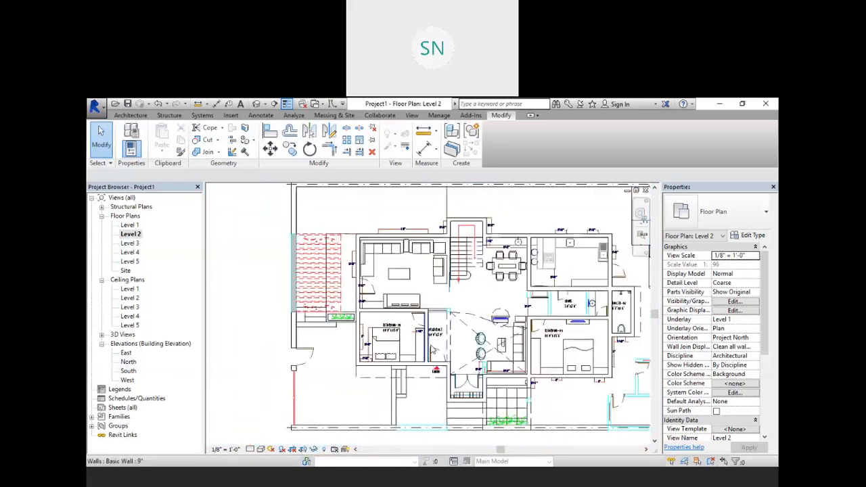
Draw a 9" wall stub about 1'-7" long at the store area's left end, up to the kitchen's lower left corner
scroll(517, 305, "up", 3)
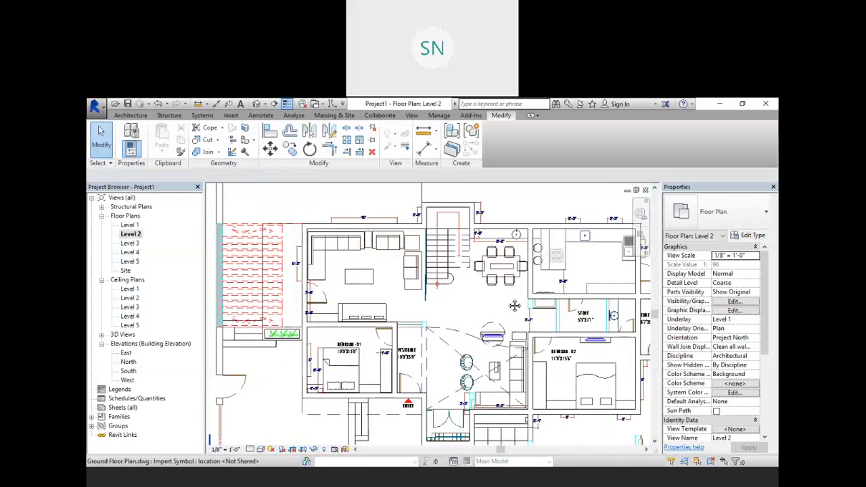
scroll(514, 305, "up", 5)
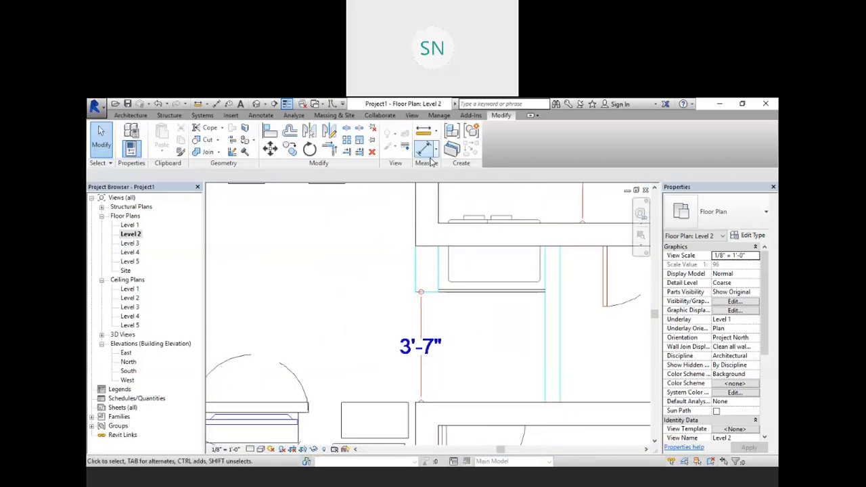
left_click(133, 115)
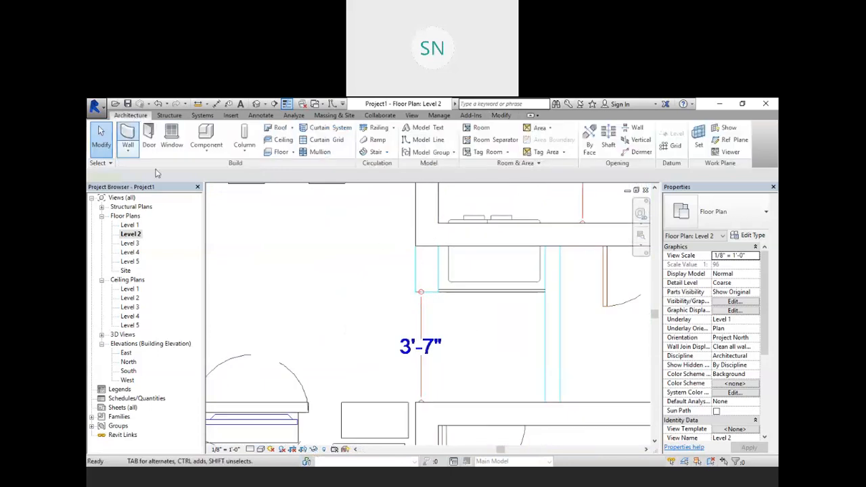
left_click(128, 137)
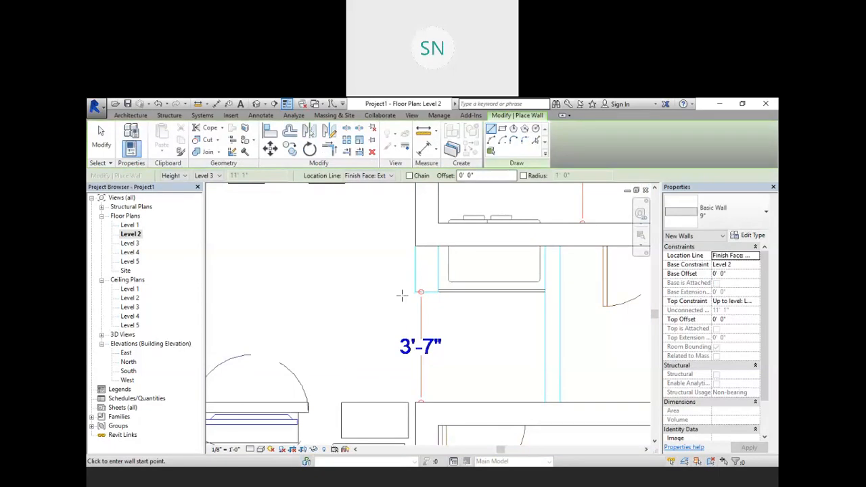
left_click(415, 293)
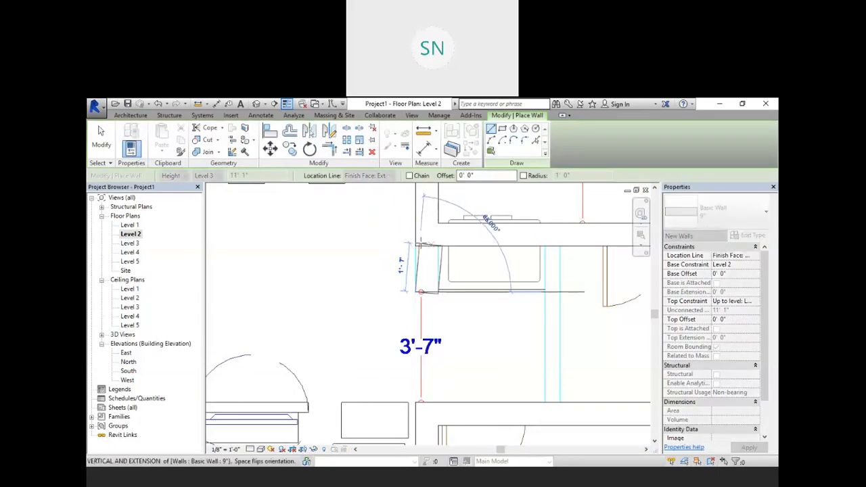
right_click(342, 247)
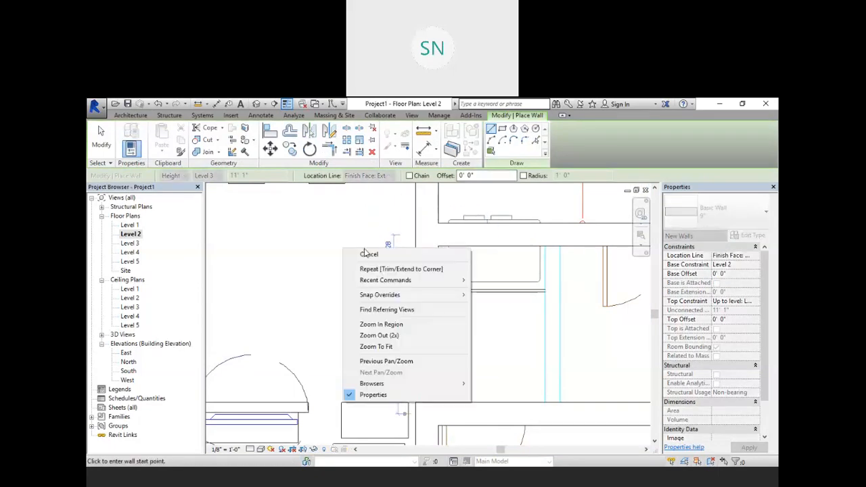
left_click(370, 255)
Examine the walls around the store, Bedroom-02 and Toilet-02 against the imported plan
middle_click_drag(455, 316, 261, 293)
middle_click_drag(407, 321, 361, 312)
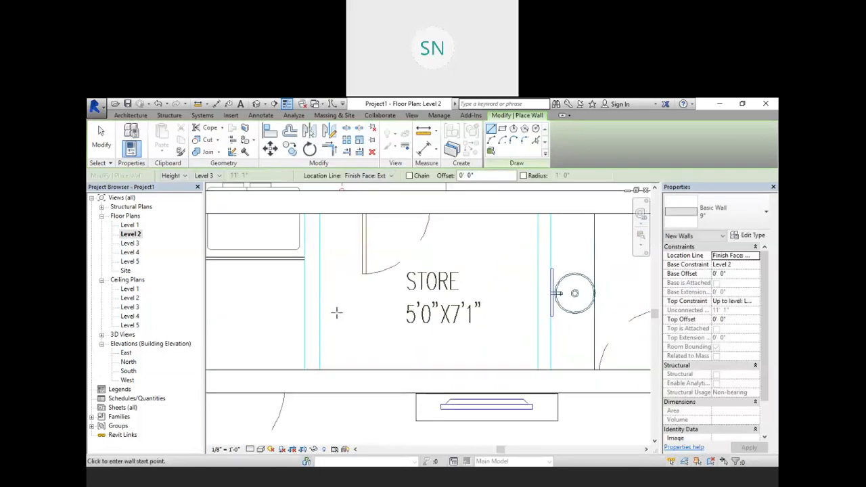
scroll(347, 319, "down", 1)
scroll(521, 314, "down", 2)
middle_click_drag(567, 365, 503, 329)
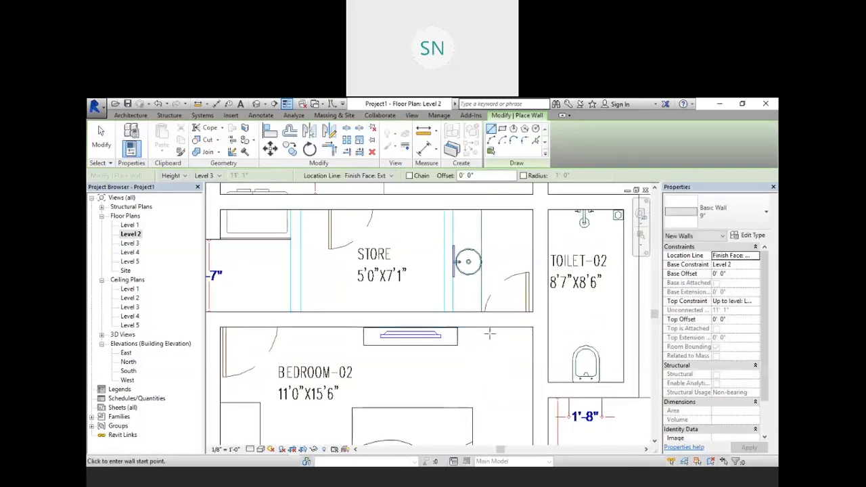
scroll(490, 333, "down", 1)
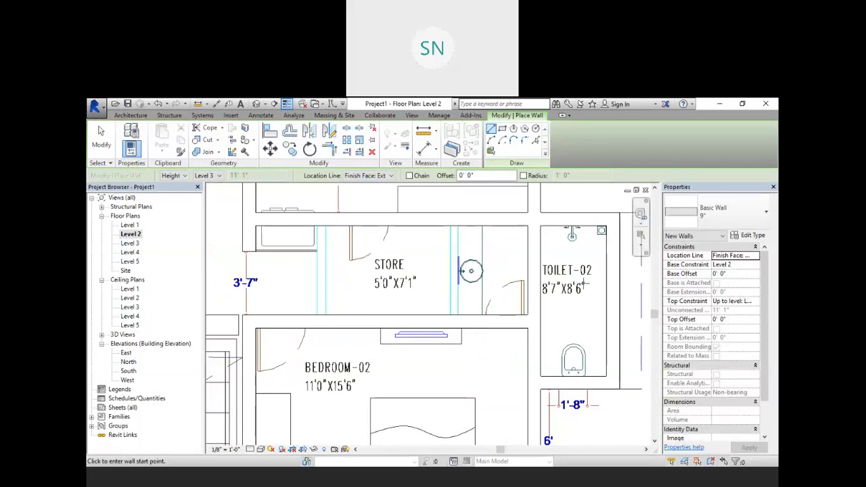
scroll(585, 285, "up", 1)
middle_click_drag(521, 307, 505, 307)
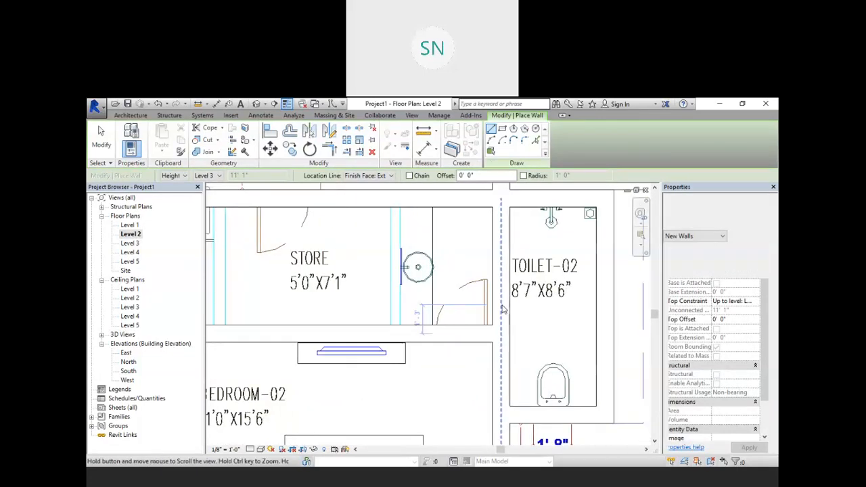
middle_click_drag(335, 298, 319, 302)
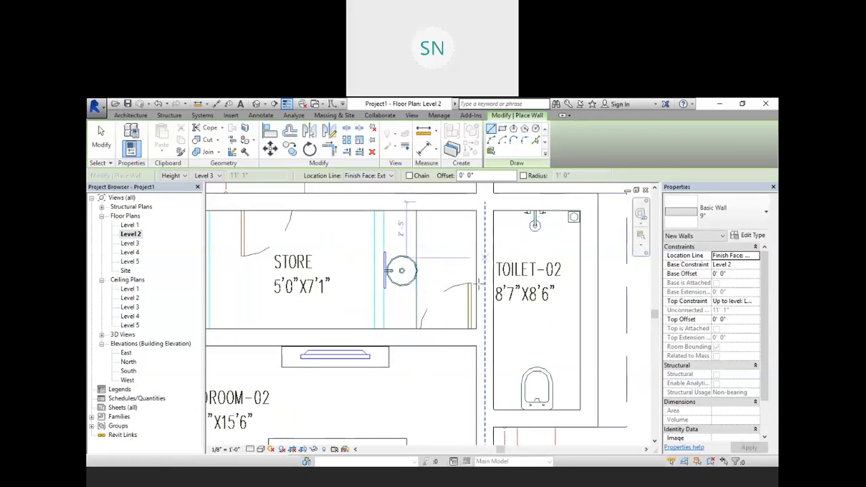
Trim Bedroom-02's right wall to a corner with its upper wall, removing the part between the store area and Toilet-02
left_click(330, 155)
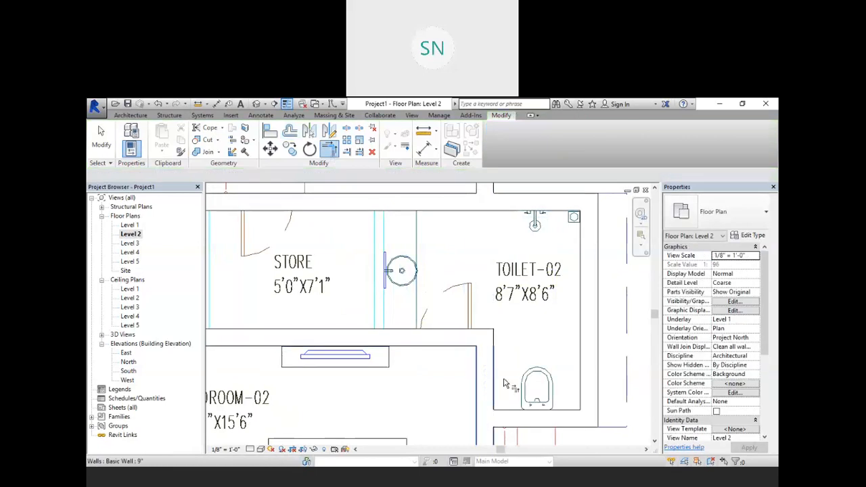
middle_click_drag(533, 284, 504, 205)
scroll(352, 298, "down", 1)
middle_click_drag(350, 296, 427, 360)
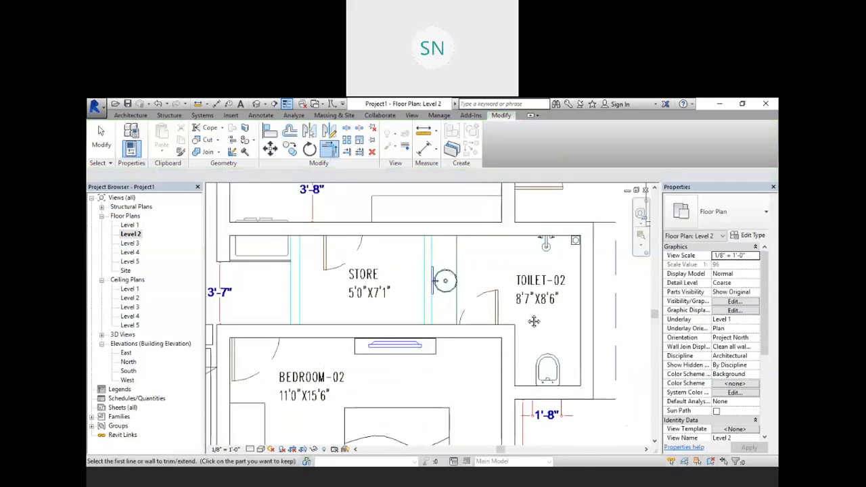
Duplicate the 9" basic wall type under the name 6"
middle_click_drag(533, 321, 526, 282)
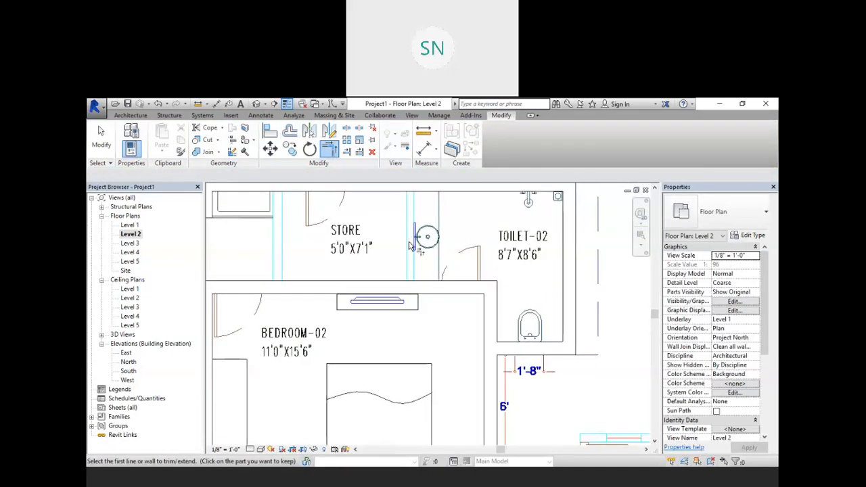
middle_click_drag(427, 257, 476, 275)
scroll(443, 237, "up", 1)
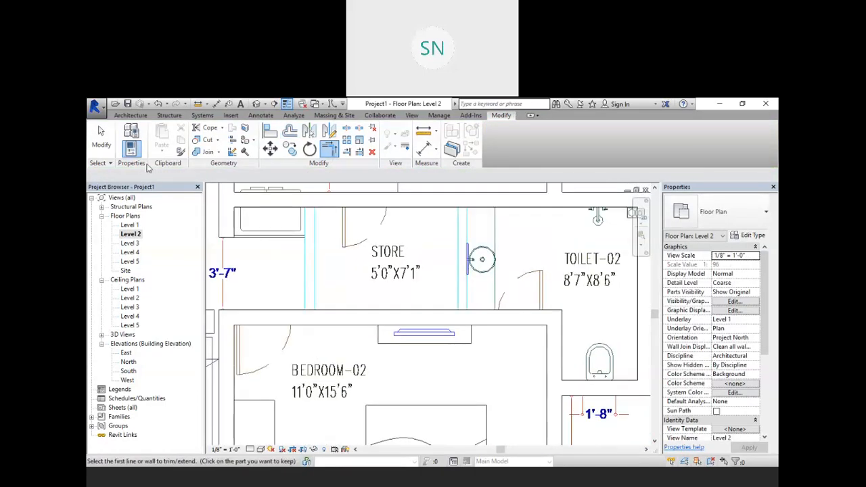
left_click(102, 139)
left_click(130, 115)
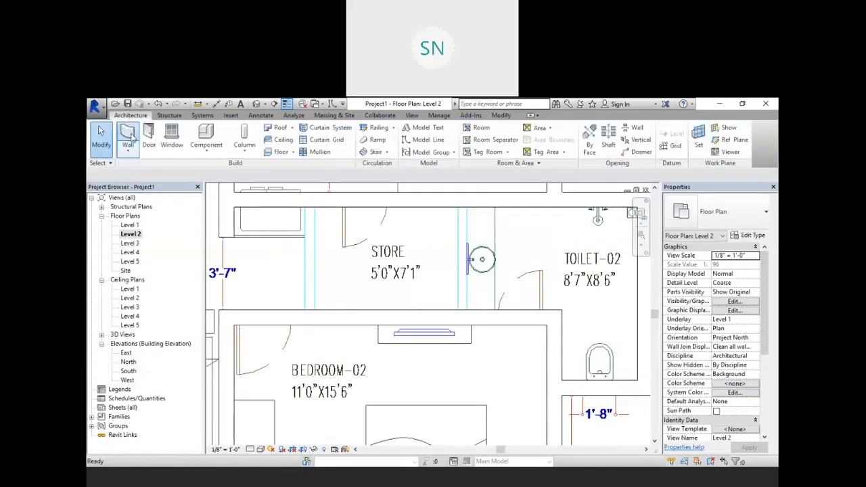
left_click(131, 135)
left_click(753, 236)
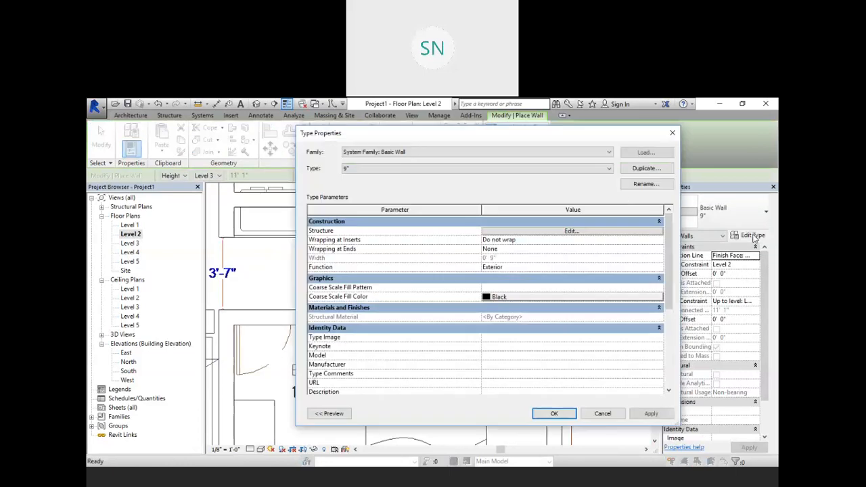
left_click(640, 169)
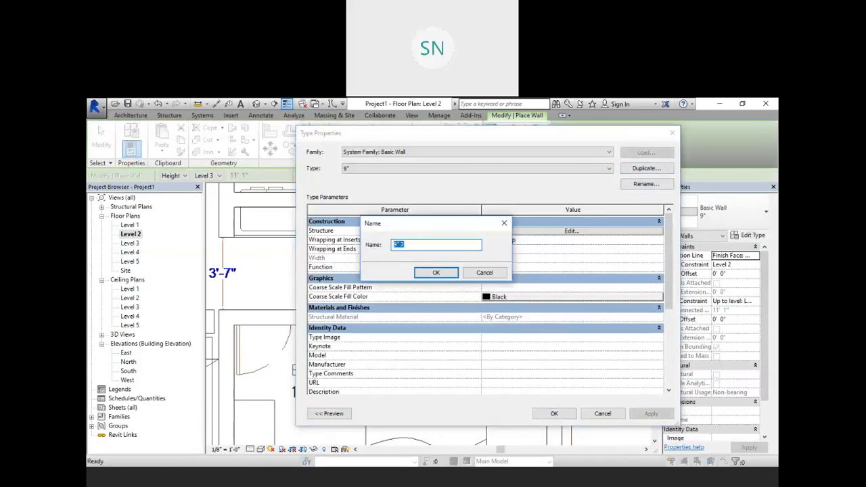
type("6\"")
key("Return")
Set the structure layer thickness of the 6" wall type to 6" and accept the type properties
left_click(567, 231)
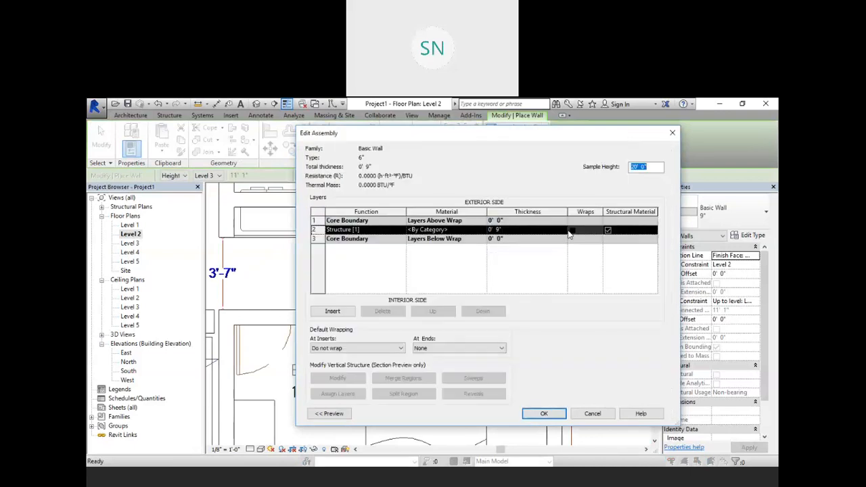
left_click(511, 230)
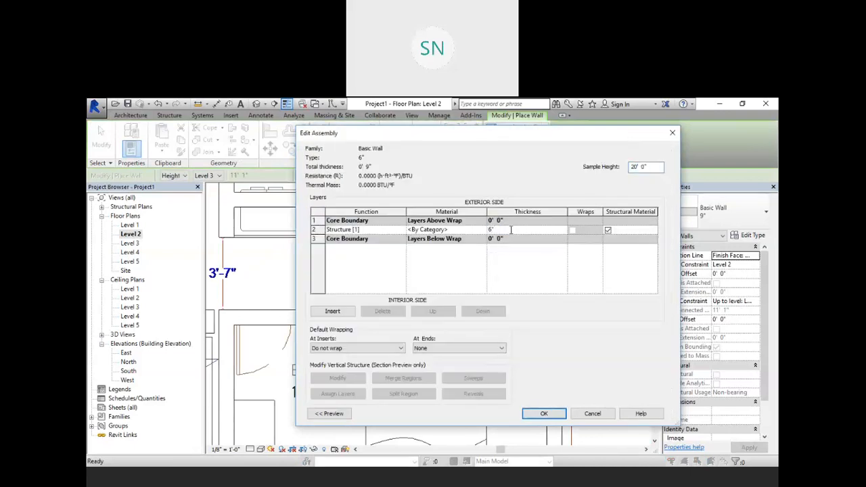
left_click(553, 414)
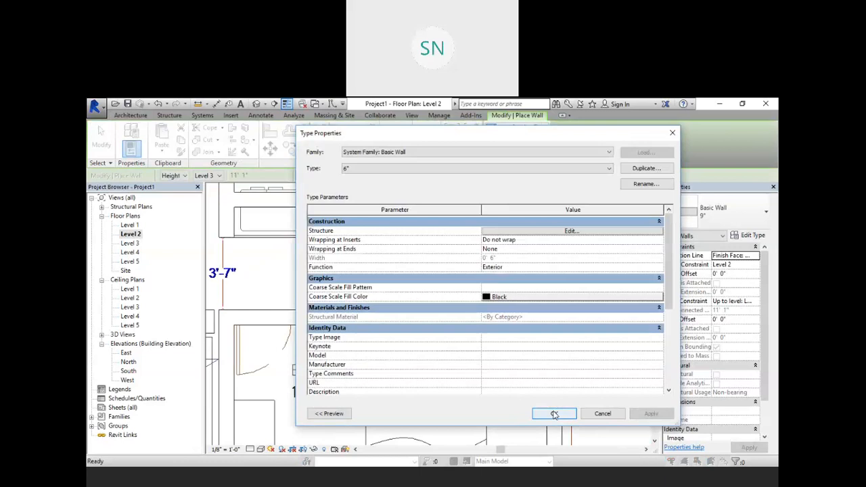
left_click(554, 413)
Place 6" walls on both sides of the store by picking the imported plan's wall lines
middle_click_drag(494, 347, 526, 364)
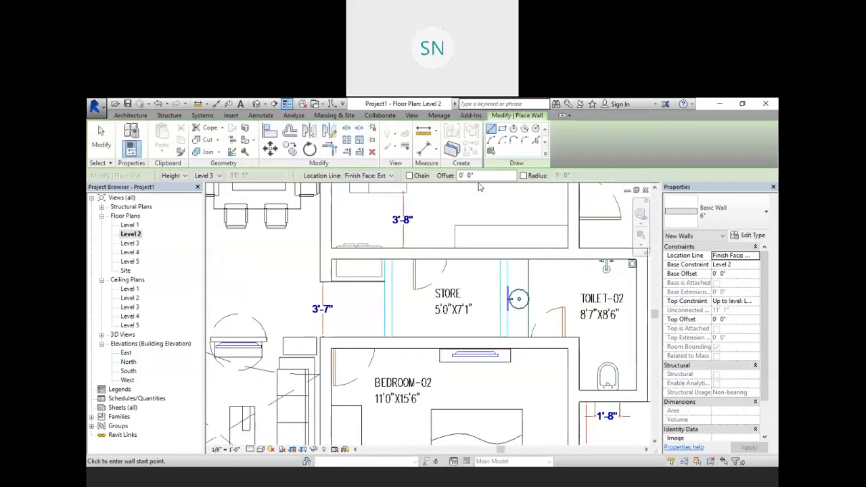
left_click(536, 140)
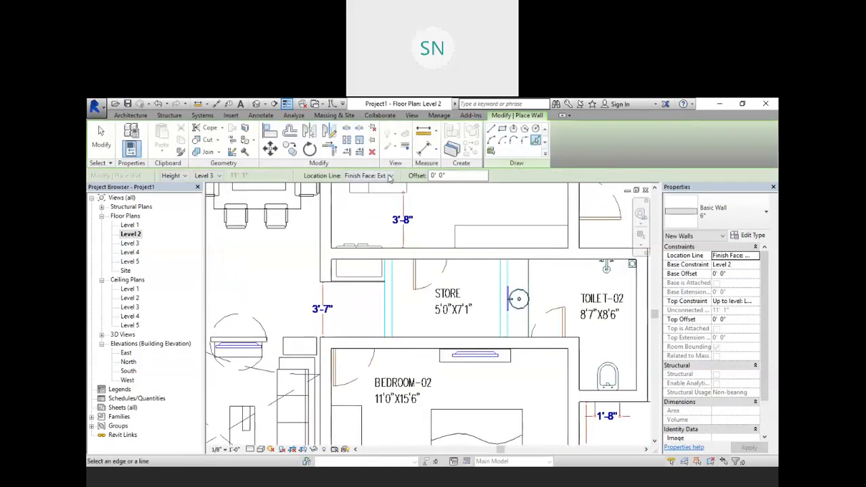
scroll(382, 308, "up", 2)
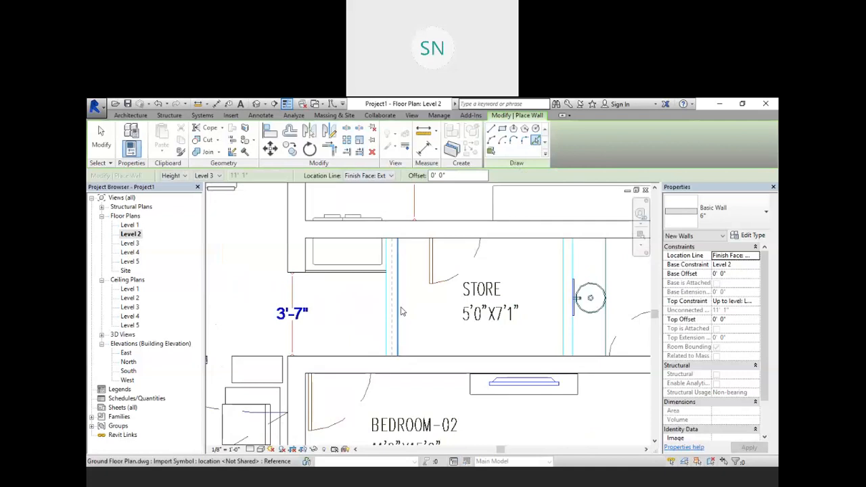
left_click(402, 311)
left_click(560, 316)
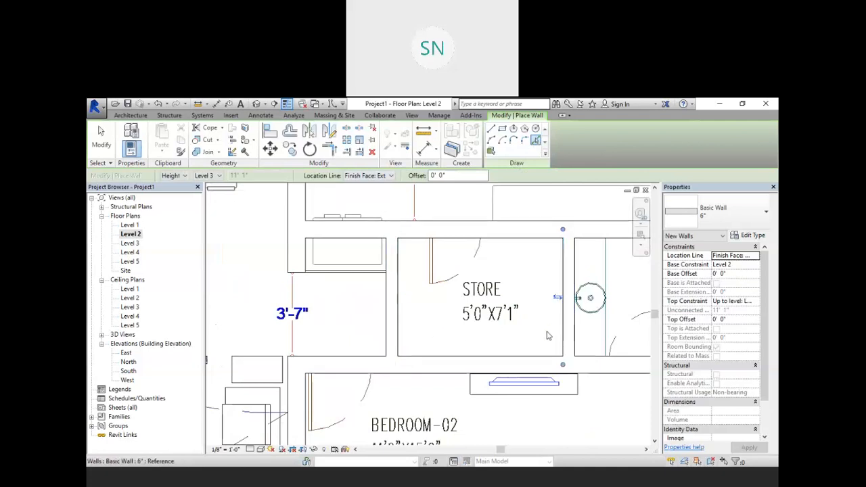
Draw a short 9" wall beside the double entrance doors, from the upper end of the plan's 3'-3" dimension down to the existing wall
middle_click_drag(549, 334, 521, 269)
scroll(519, 268, "down", 5)
middle_click_drag(463, 328, 554, 291)
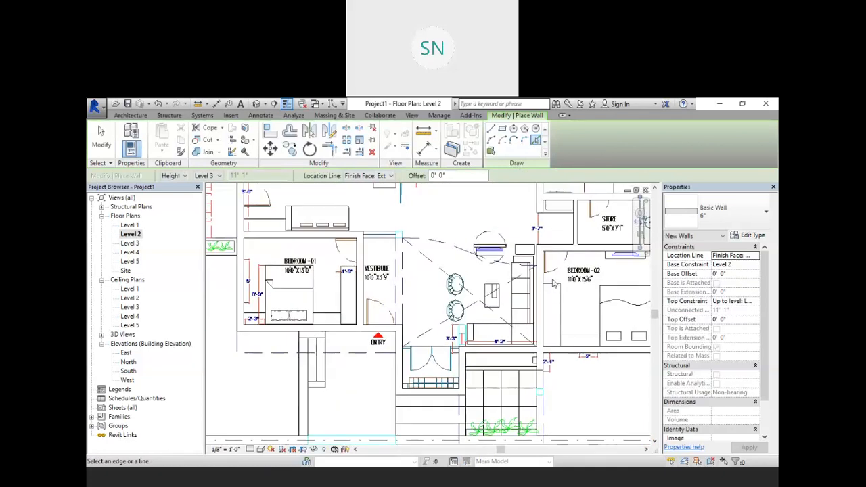
scroll(467, 338, "up", 6)
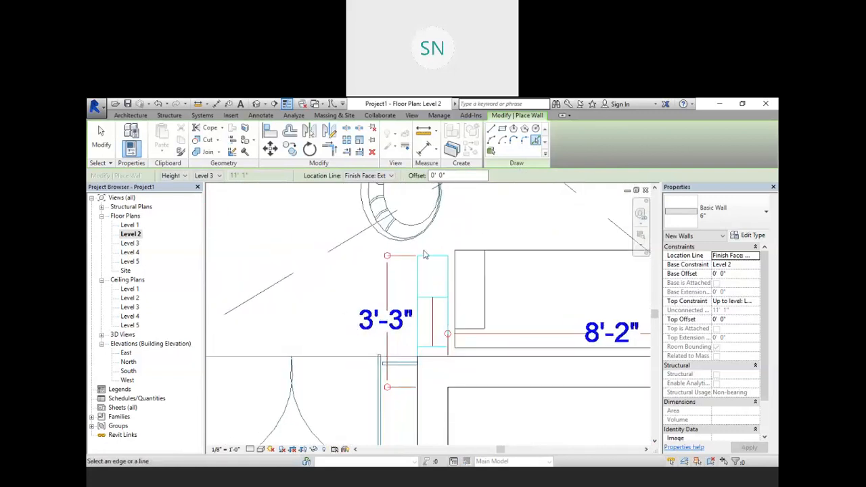
scroll(474, 331, "down", 1)
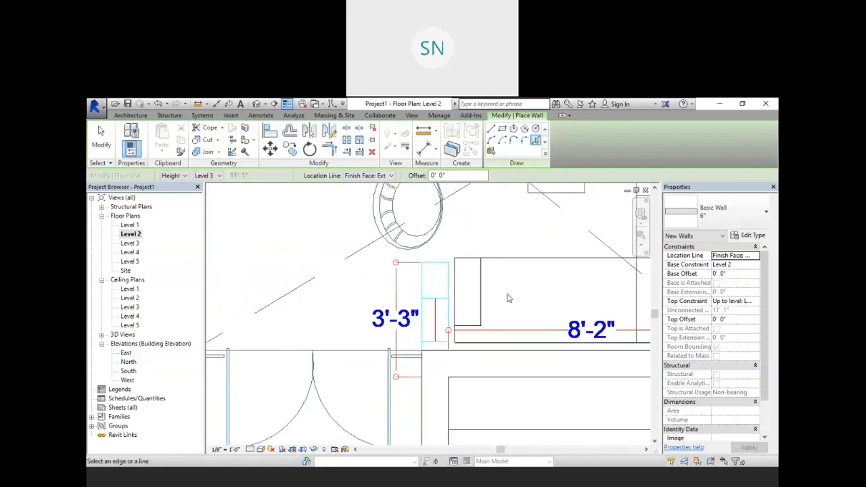
left_click(720, 212)
key("Escape")
key("Escape")
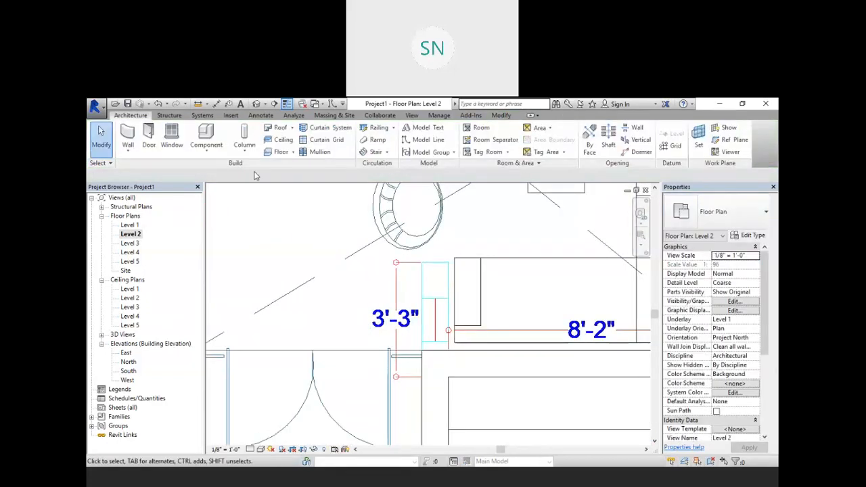
left_click(125, 135)
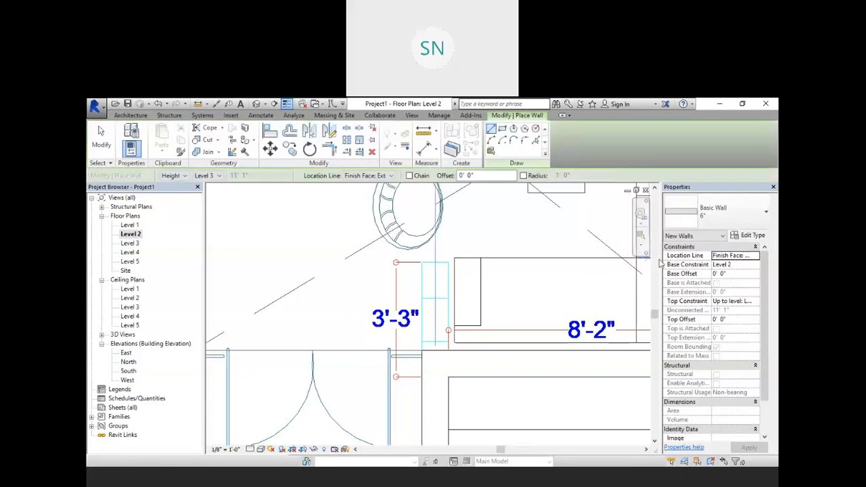
left_click(728, 217)
left_click(692, 261)
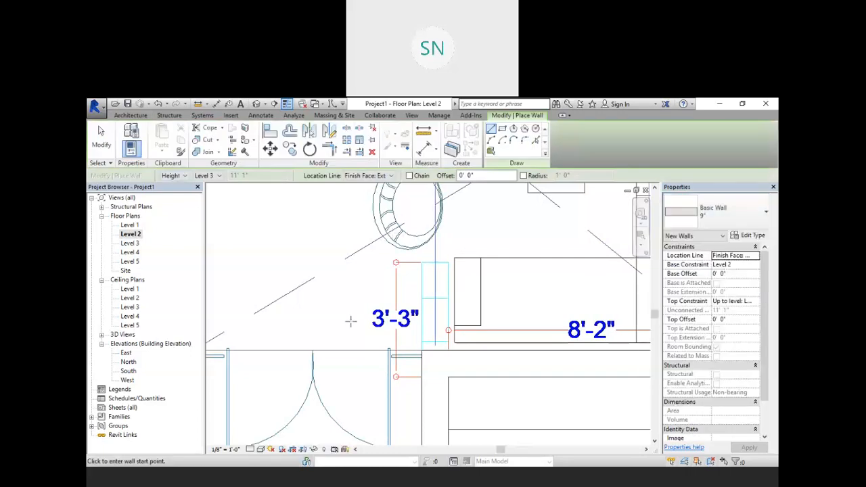
scroll(350, 319, "up", 2)
left_click(440, 251)
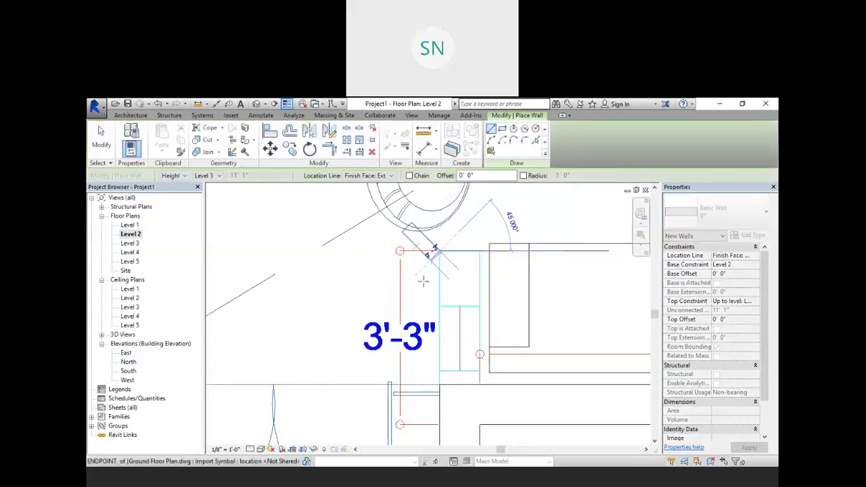
key("Escape")
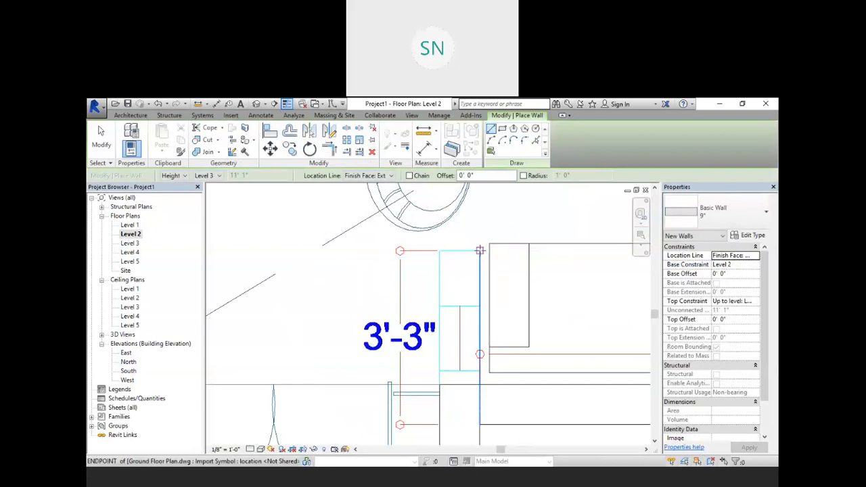
left_click(480, 251)
left_click(480, 385)
Examine the Level 2 plan around the bedrooms, vestibule, staircase and entrance for missing walls, and leave the Wall tool
scroll(554, 351, "down", 2)
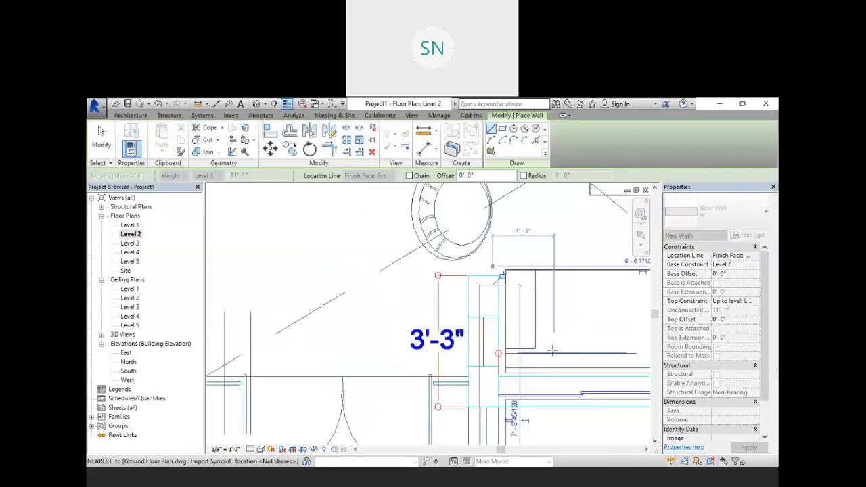
middle_click_drag(579, 343, 265, 351)
scroll(322, 359, "down", 5)
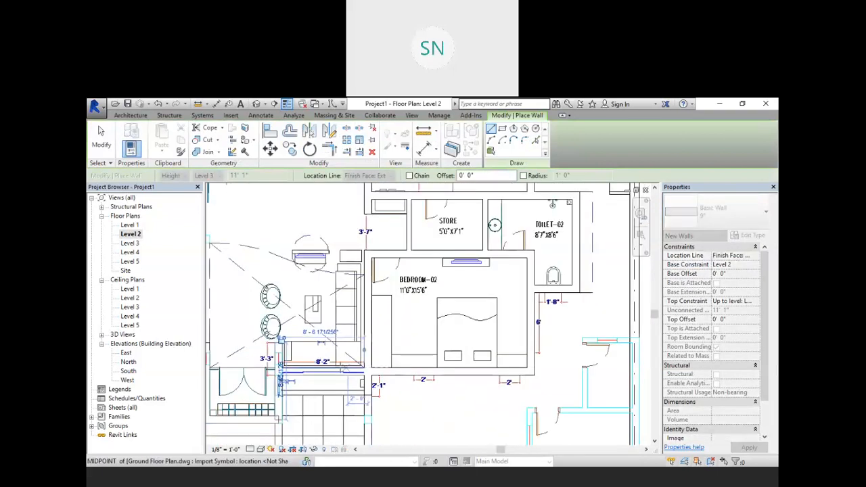
scroll(389, 391, "up", 4)
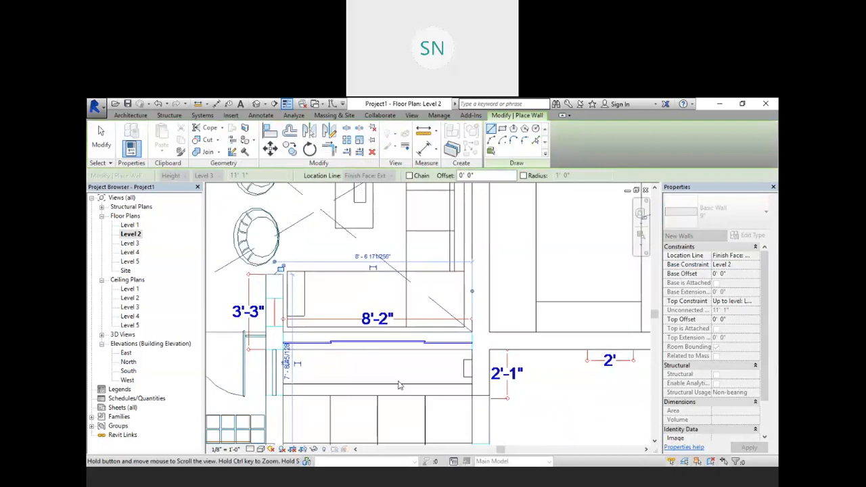
scroll(416, 367, "down", 3)
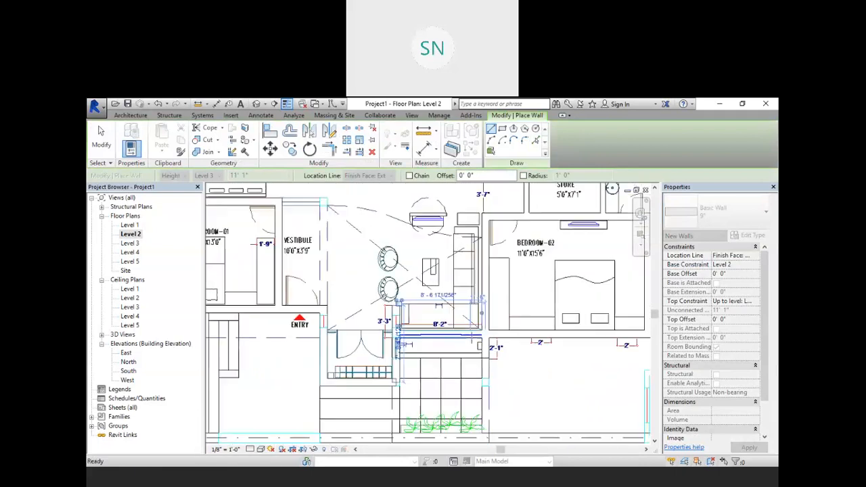
middle_click_drag(435, 414, 464, 457)
middle_click_drag(466, 276, 477, 349)
scroll(468, 338, "down", 1)
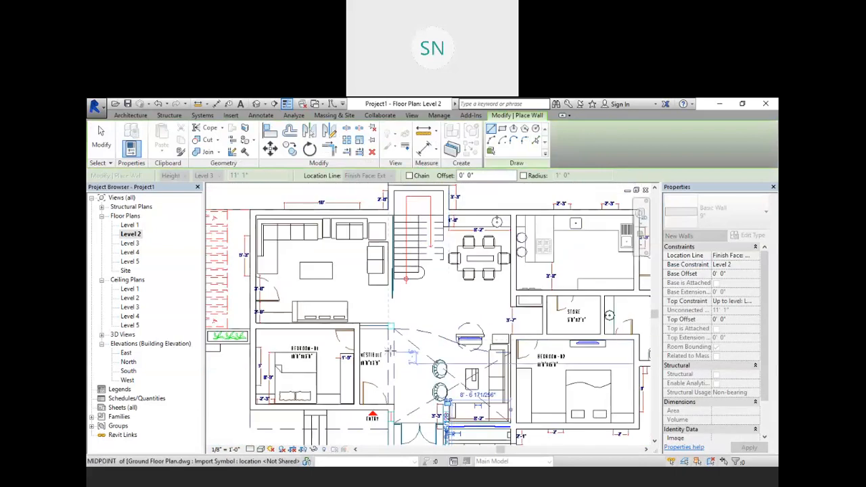
middle_click_drag(397, 372, 469, 341)
scroll(452, 337, "up", 1)
scroll(469, 340, "down", 2)
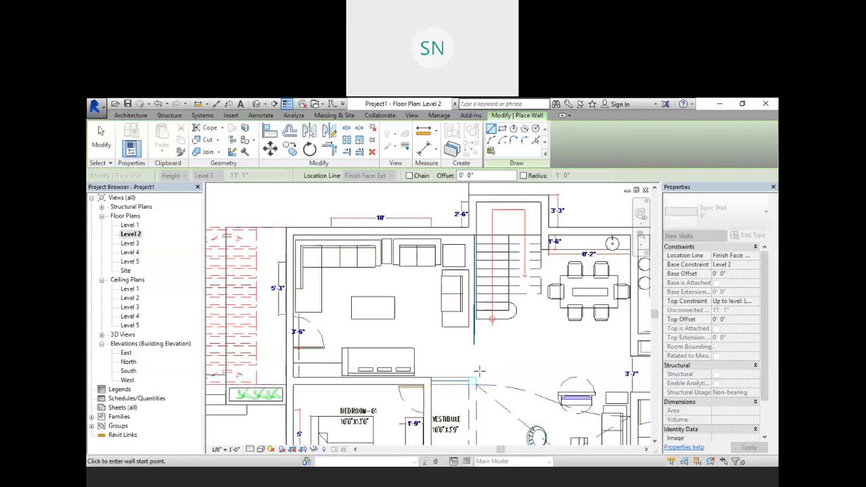
middle_click_drag(480, 376, 499, 373)
scroll(498, 373, "up", 2)
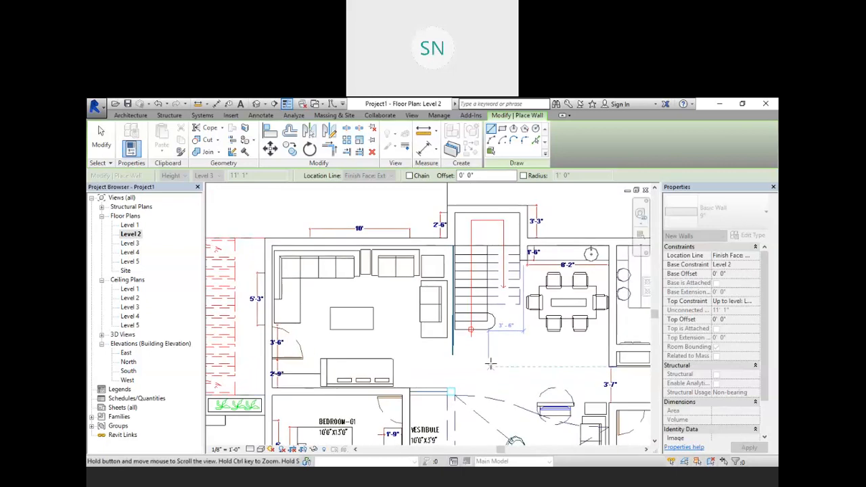
middle_click_drag(490, 364, 487, 278)
scroll(487, 279, "down", 1)
right_click(487, 278)
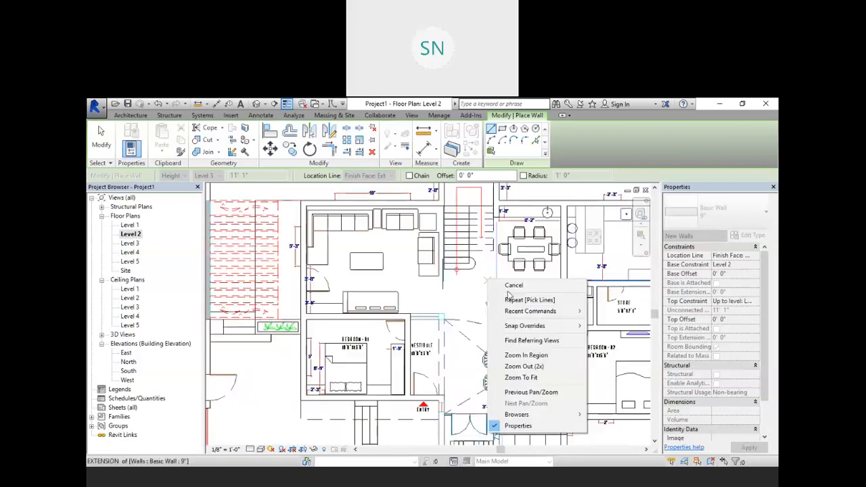
left_click(510, 287)
scroll(510, 288, "up", 7)
right_click(510, 289)
left_click(515, 295)
scroll(504, 290, "down", 2)
scroll(504, 290, "down", 3)
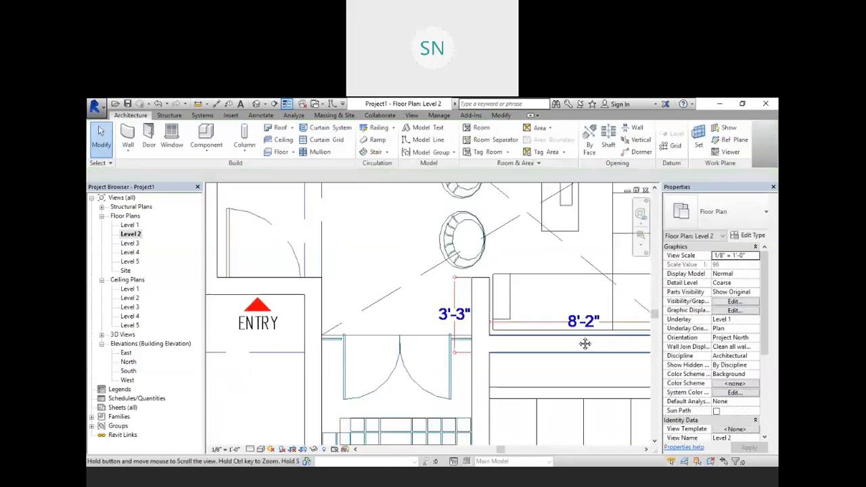
Open the default 3D view and inspect the modelled walls from the front
left_click(257, 104)
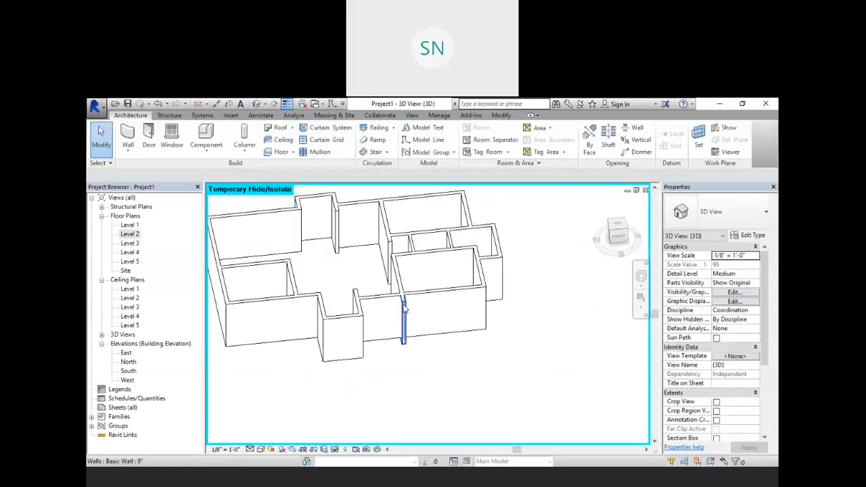
middle_click_drag(404, 308, 459, 404, "shift")
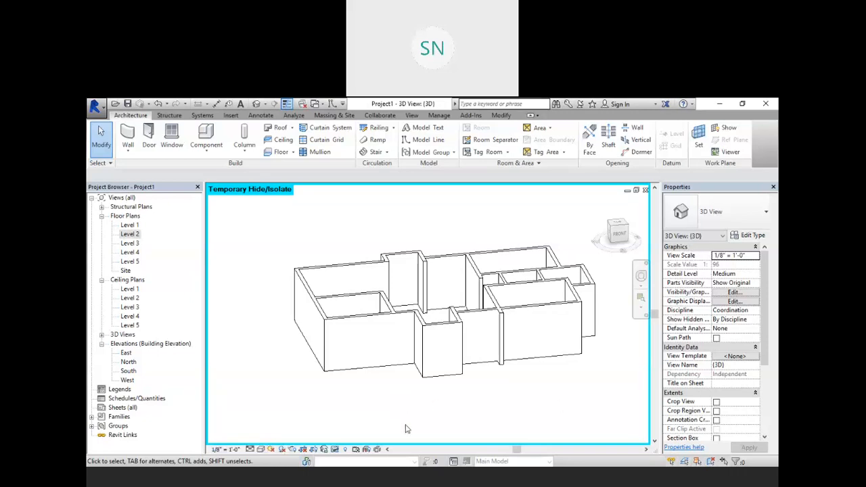
middle_click_drag(458, 386, 444, 385)
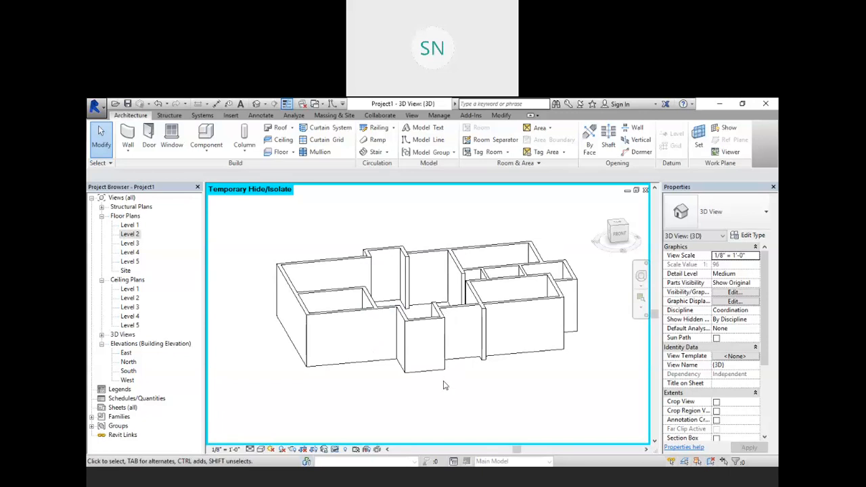
Return to the Level 2 floor plan and examine the door in the outer wall of the sofa room above Bedroom-01
double_click(129, 234)
scroll(426, 349, "up", 3)
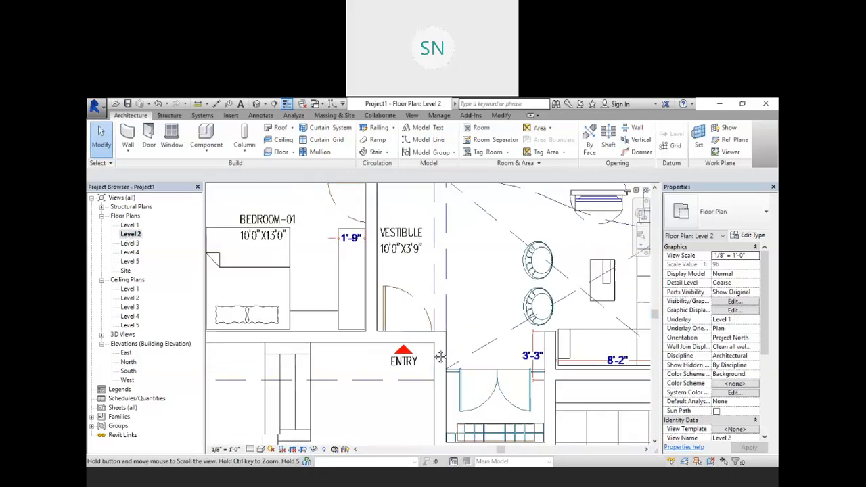
scroll(412, 343, "down", 4)
scroll(340, 287, "up", 4)
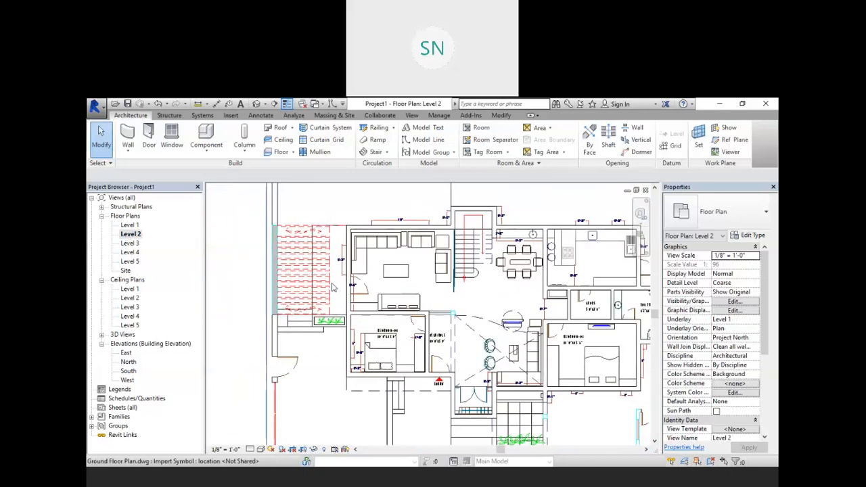
scroll(352, 290, "up", 4)
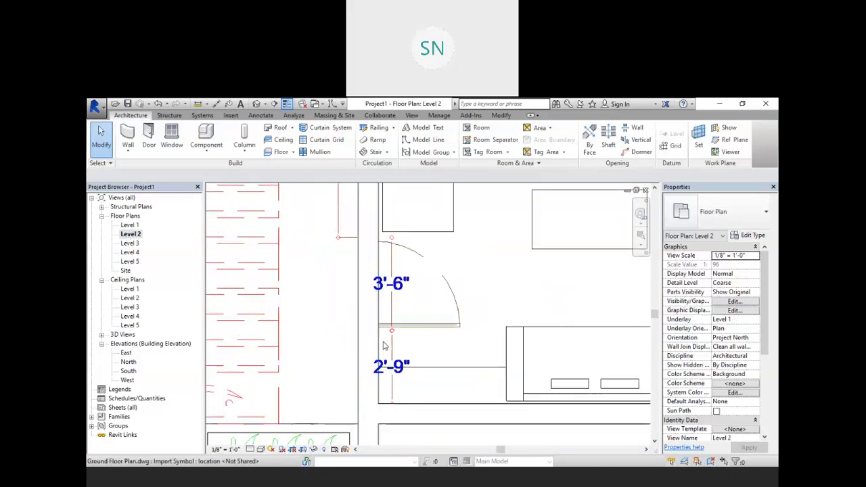
Place a Single-Flush 36" x 84" door in the sofa room's outer wall, at the plan's 3'-6" door opening
scroll(426, 311, "down", 1)
middle_click_drag(427, 311, 429, 337)
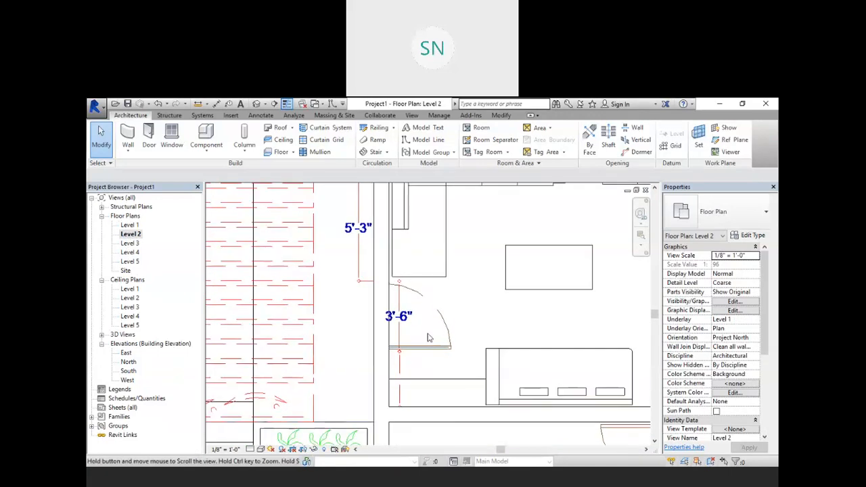
left_click(171, 139)
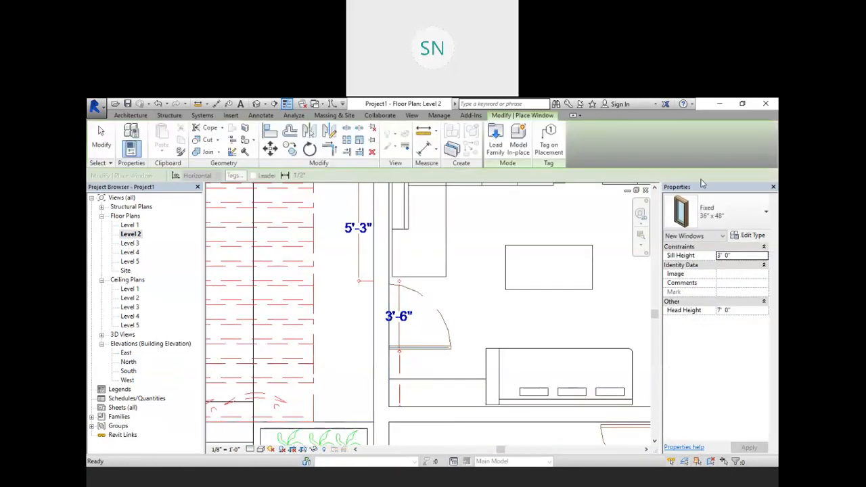
key("Escape")
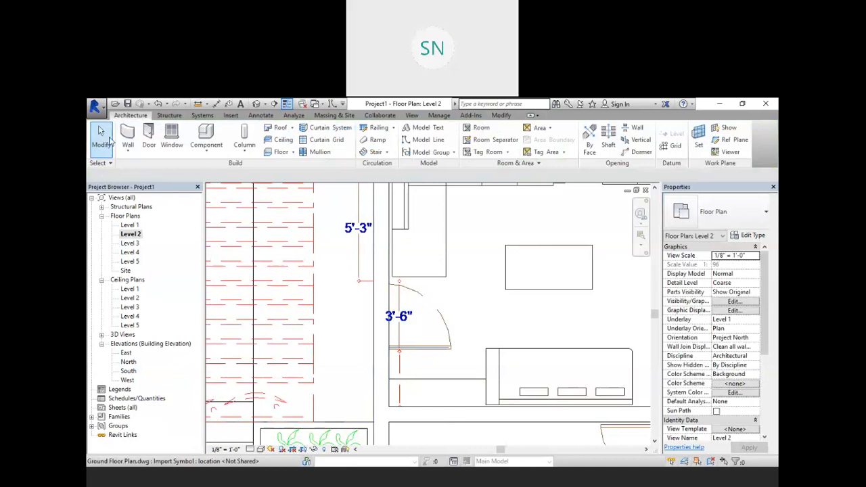
left_click(149, 139)
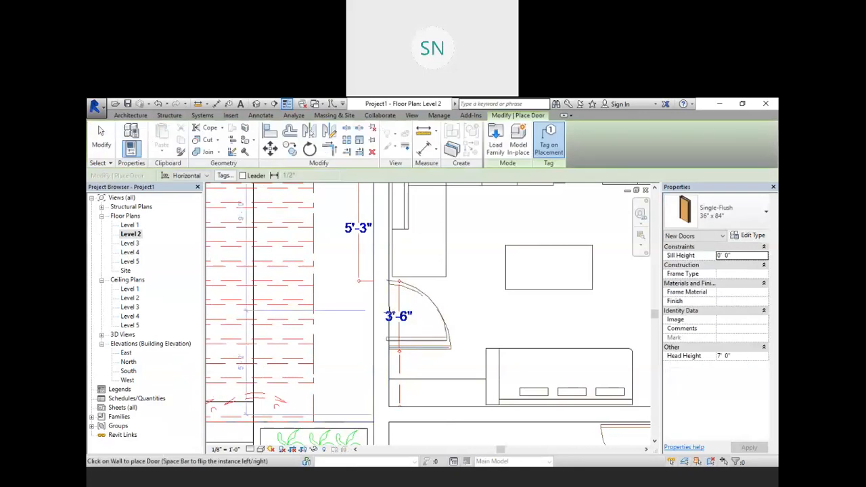
left_click(388, 315)
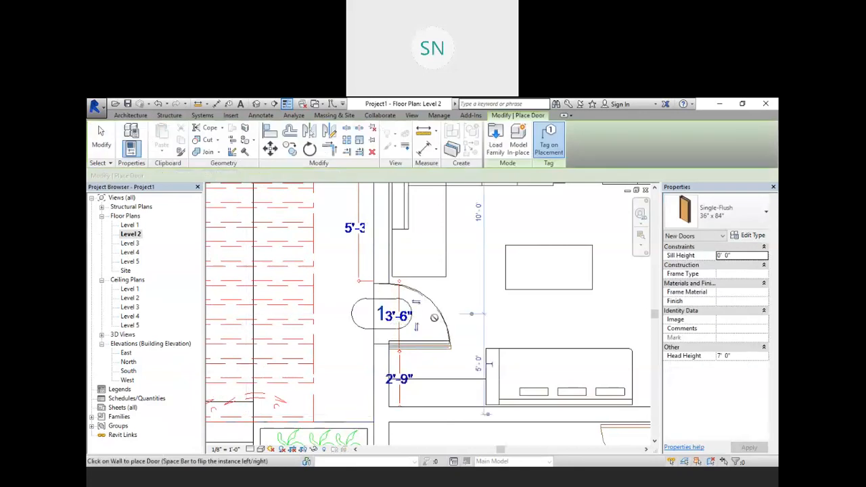
Turn off tagging on placement for doors and delete the tag of the sofa room's outer door
left_click(548, 142)
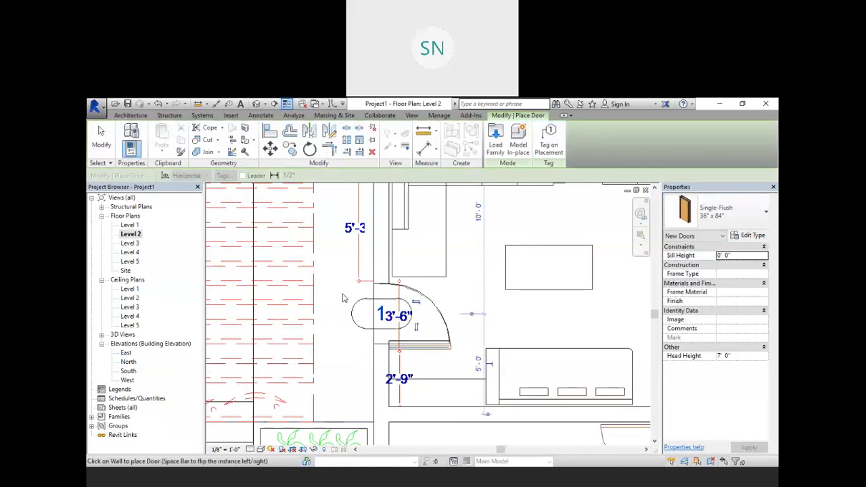
key("Escape")
left_click(352, 312)
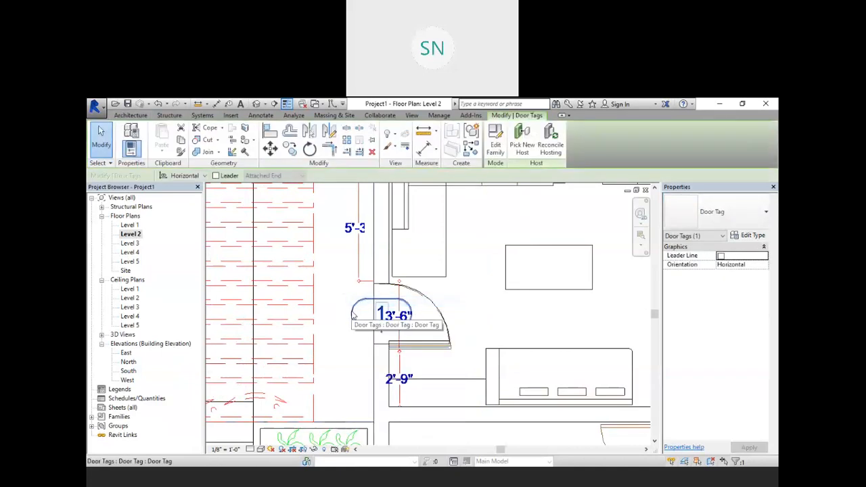
key("Delete")
Place Single-Flush 36" x 84" doors in the wall between Bedroom-01 and the vestibule and at the vestibule's entry
scroll(384, 308, "down", 2)
middle_click_drag(561, 337, 449, 267)
scroll(496, 304, "down", 2)
scroll(435, 296, "up", 3)
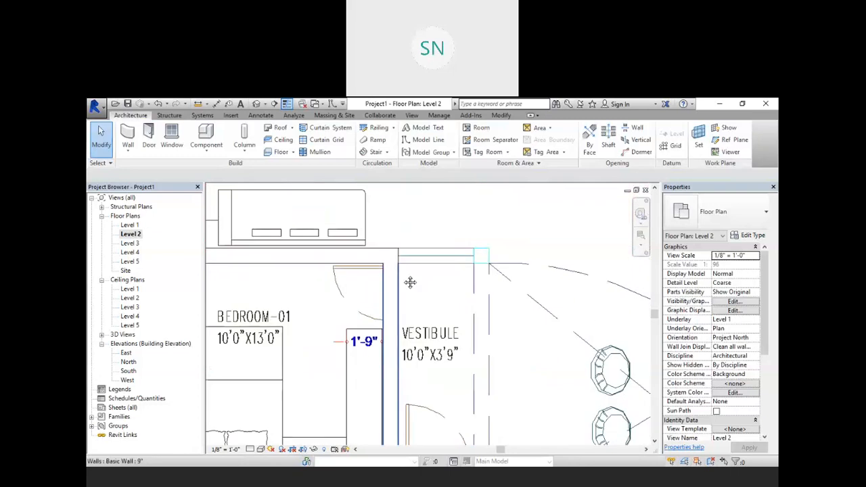
left_click(150, 138)
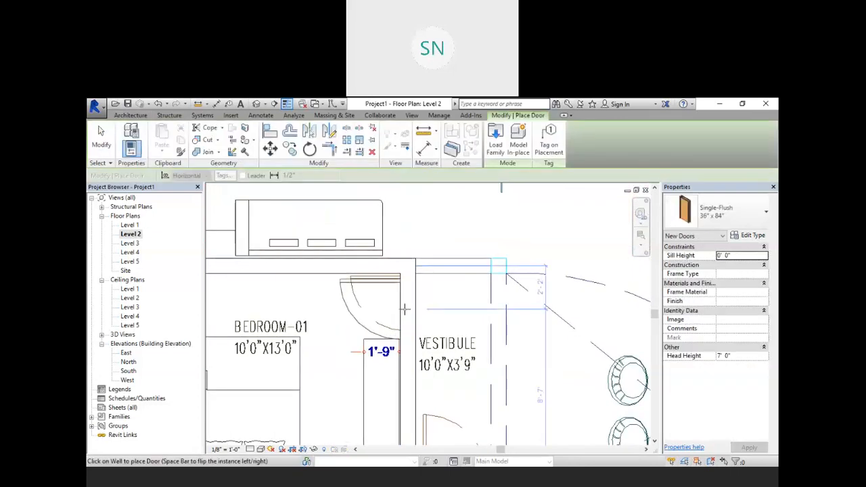
left_click(406, 307)
scroll(562, 423, "down", 2)
middle_click_drag(562, 423, 371, 329)
scroll(319, 351, "up", 1)
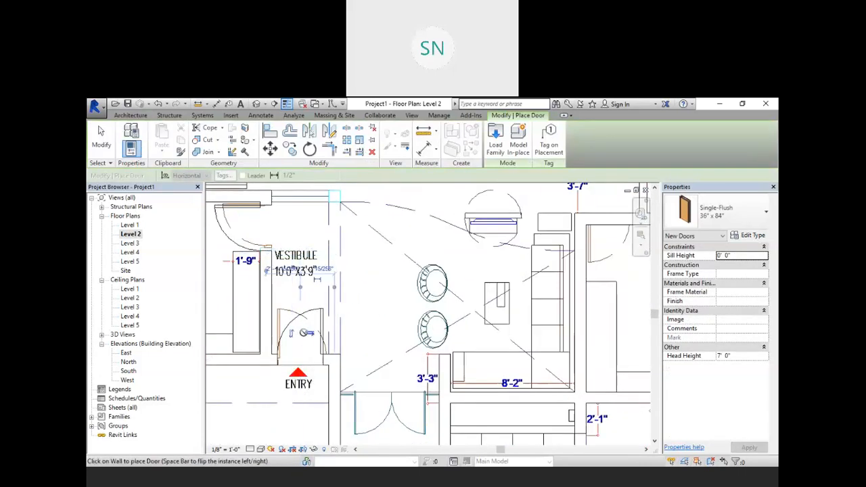
Place Single-Flush 36" x 84" doors in the upper walls of Bedroom-02 and the store, with swings matching the plan
scroll(363, 333, "down", 2)
scroll(448, 305, "up", 4)
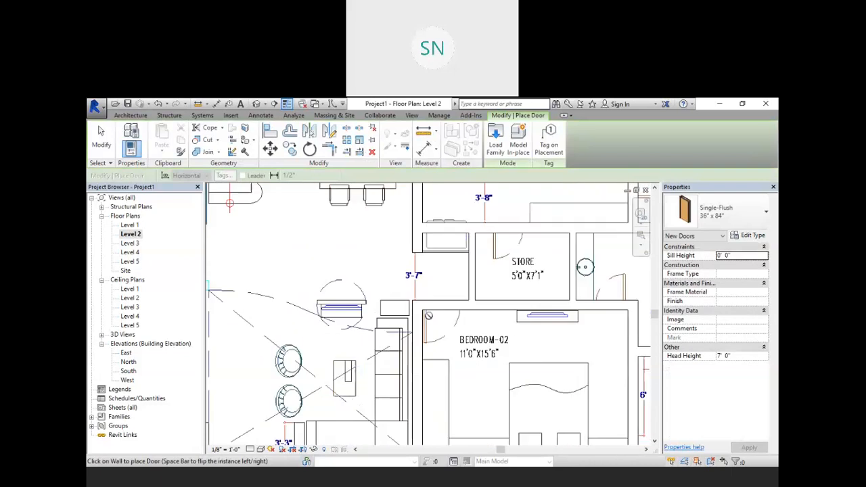
left_click(449, 304)
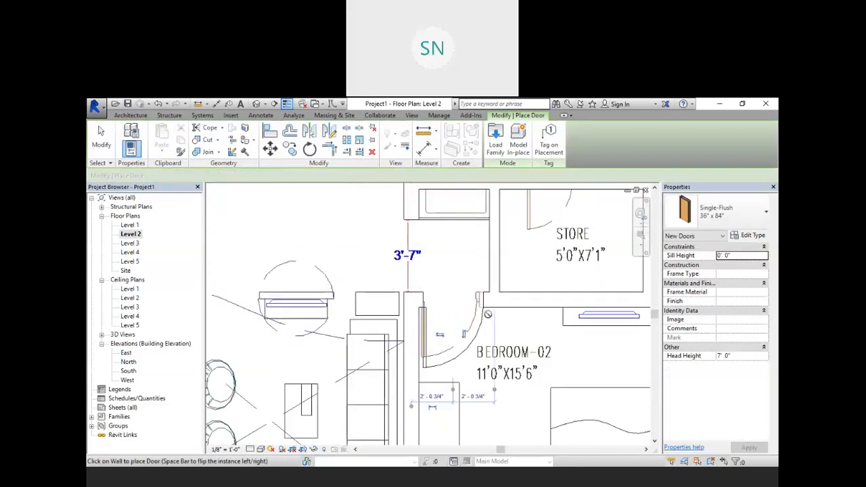
middle_click_drag(547, 189, 449, 309)
key("space")
left_click(448, 309)
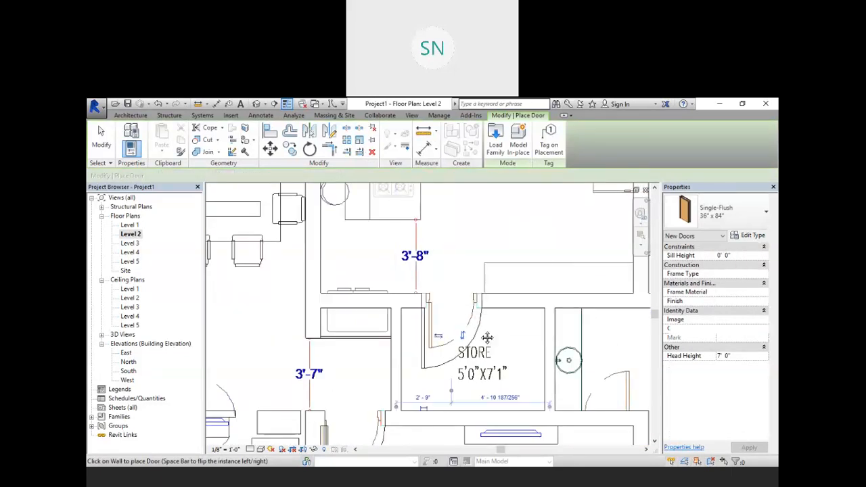
Leave the Door tool and delete the 9" wall separating the dining area from the kitchen
middle_click_drag(529, 285, 438, 374)
scroll(439, 374, "down", 2)
middle_click_drag(485, 347, 550, 342)
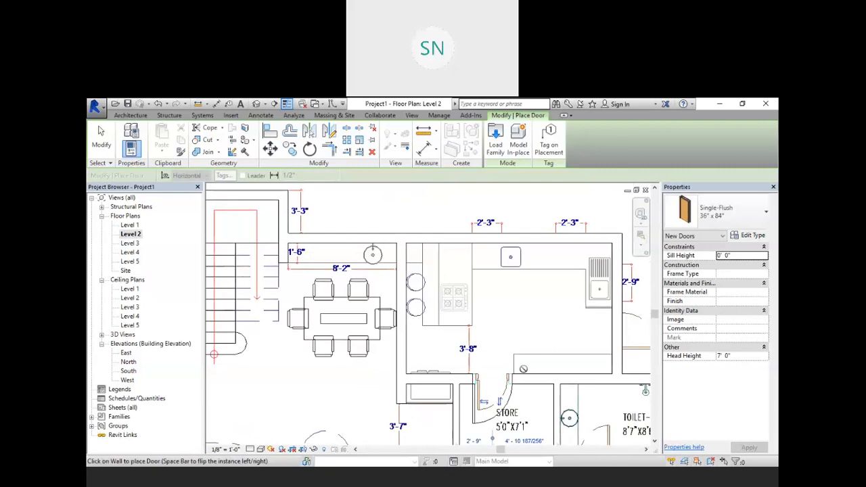
middle_click_drag(523, 369, 502, 331)
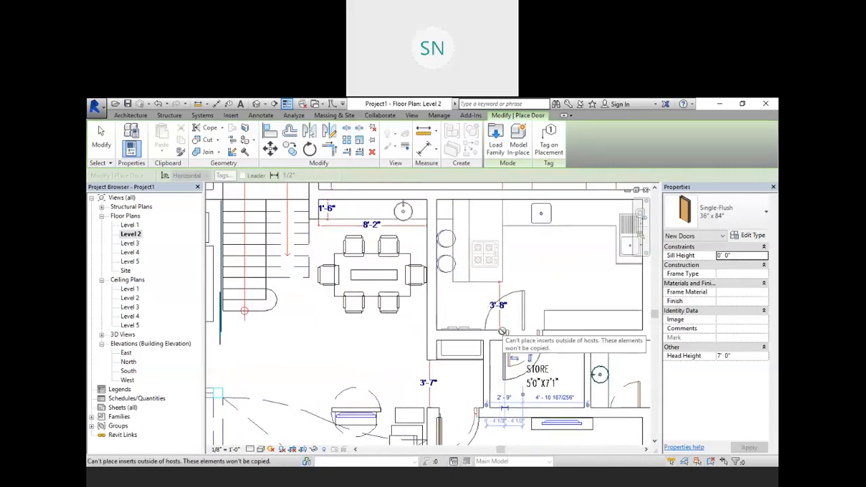
middle_click_drag(489, 307, 518, 328)
right_click(544, 249)
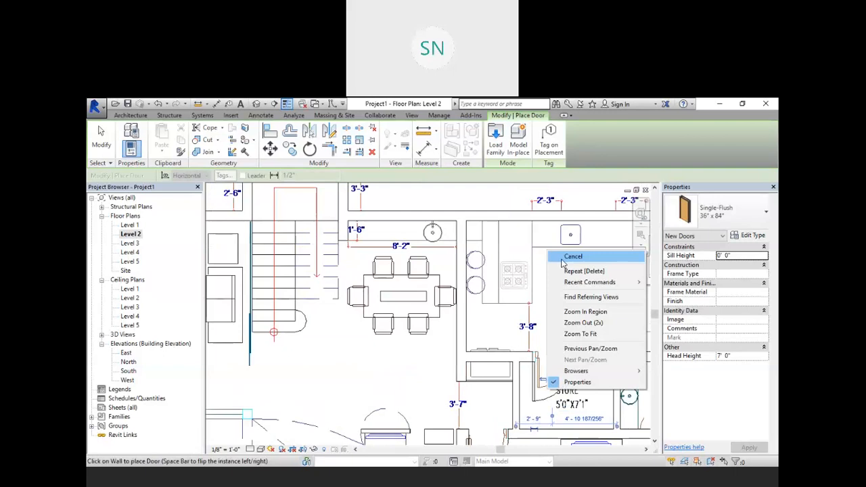
left_click(569, 257)
scroll(473, 307, "up", 2)
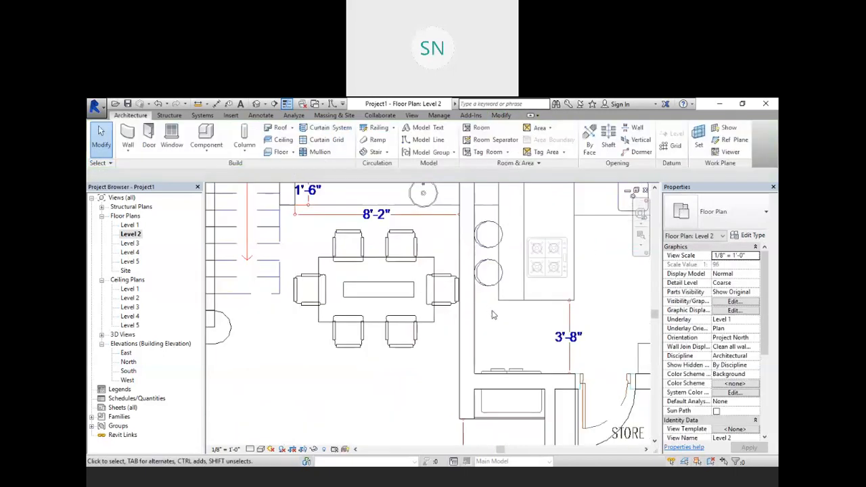
left_click(472, 338)
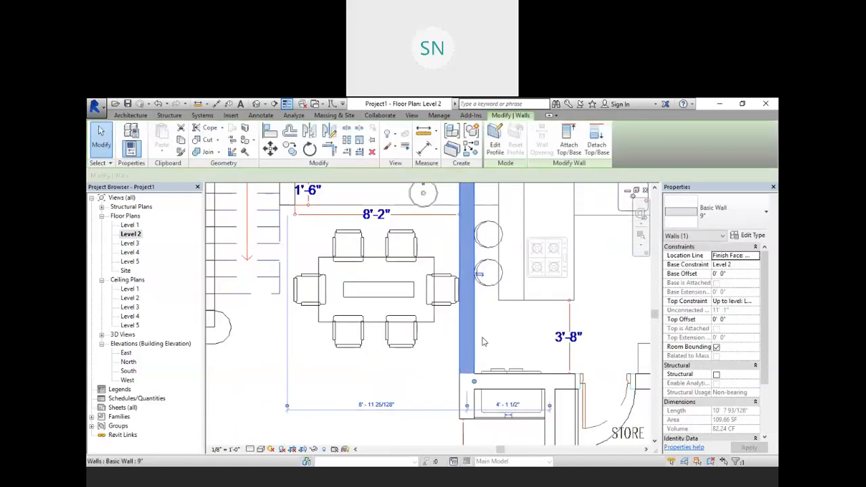
key("Delete")
Draw a 1'-6" long 9" wall down from the upper wall beside the dining area's washbasin, up to Level 3
scroll(486, 339, "down", 1)
middle_click_drag(494, 319, 500, 364)
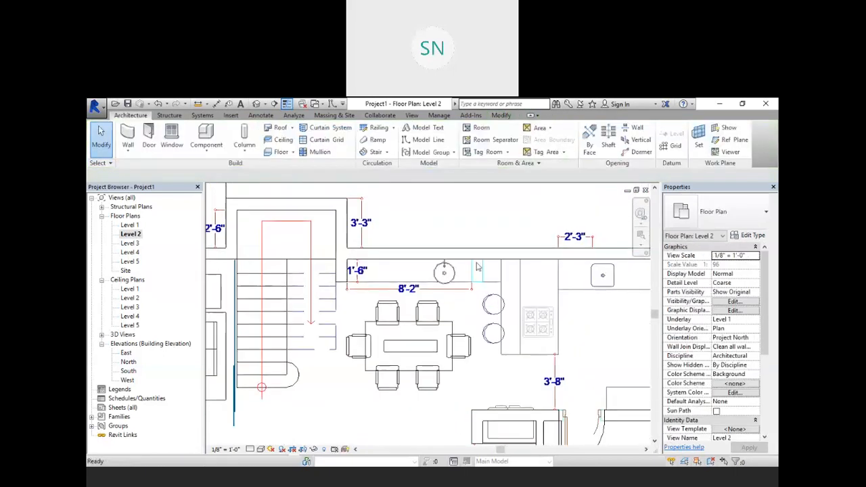
scroll(477, 266, "up", 3)
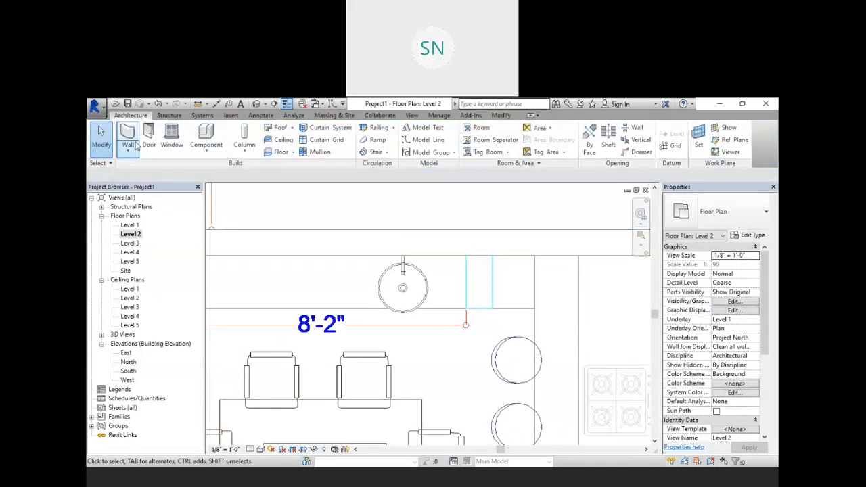
left_click(129, 138)
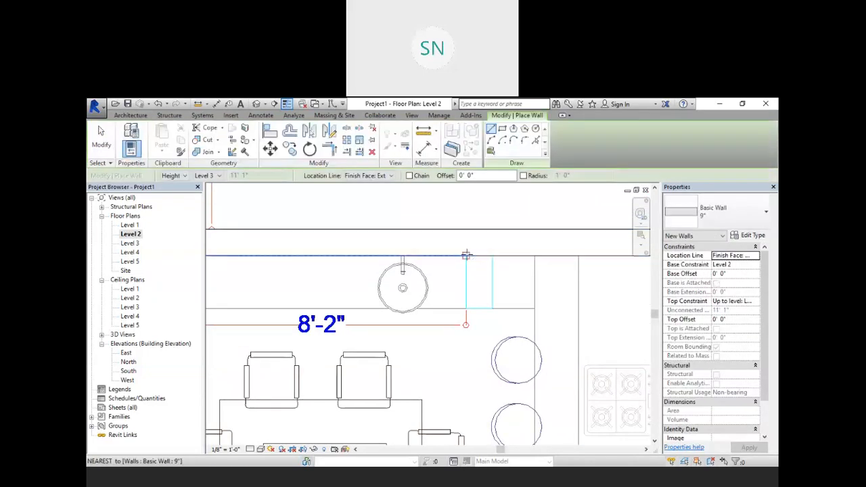
left_click(493, 256)
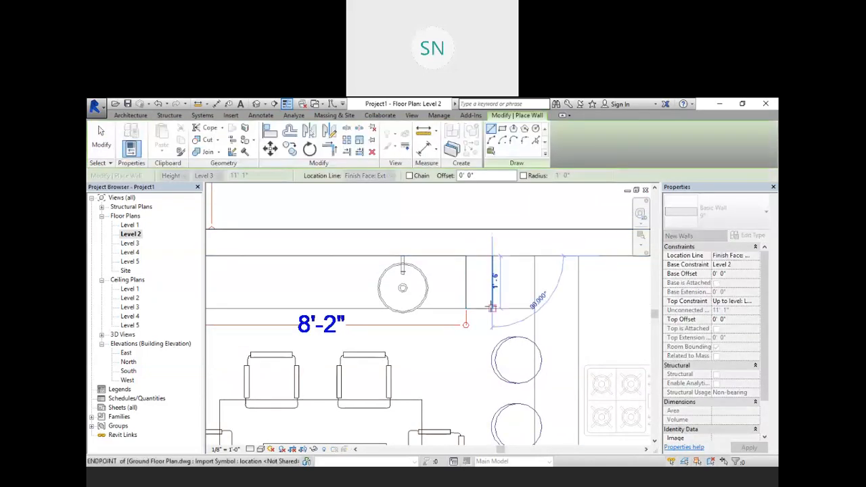
left_click(492, 309)
middle_click_drag(480, 343, 446, 254)
scroll(445, 254, "down", 3)
scroll(512, 345, "down", 1)
middle_click_drag(535, 364, 477, 334)
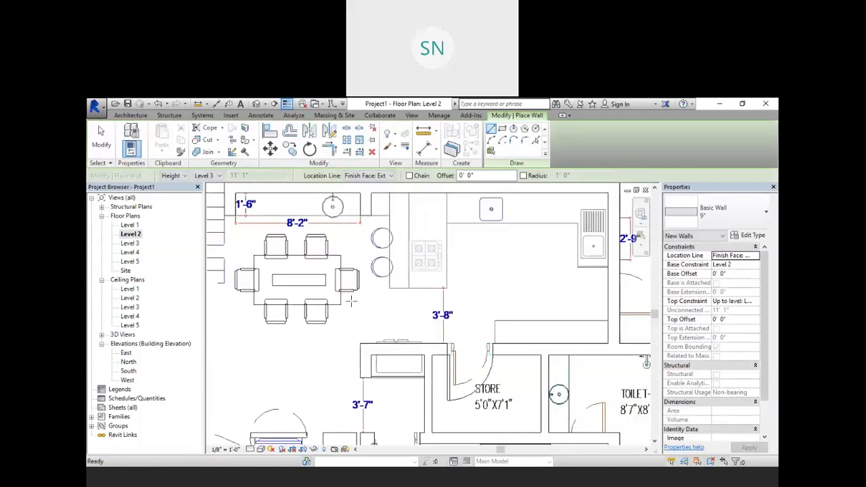
scroll(377, 316, "down", 2)
middle_click_drag(378, 316, 464, 325)
scroll(464, 325, "up", 1)
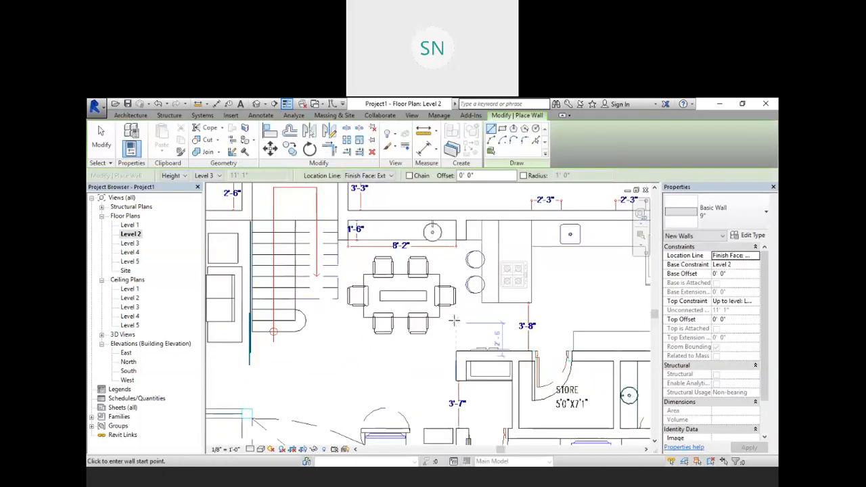
key("Escape")
Place a Single-Flush 36" x 84" door in the wall between Bedroom-02 and Toilet-02, and leave the Door tool
middle_click_drag(517, 322, 486, 291)
scroll(486, 291, "down", 1)
middle_click_drag(499, 401, 467, 315)
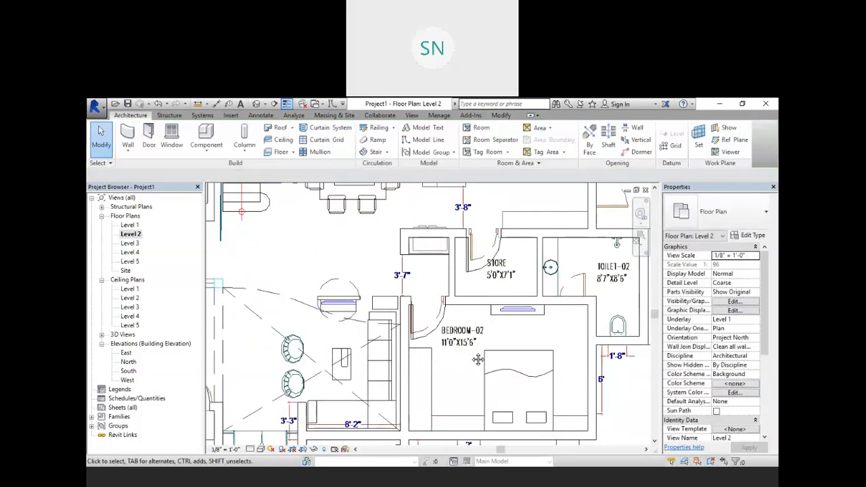
scroll(477, 360, "up", 2)
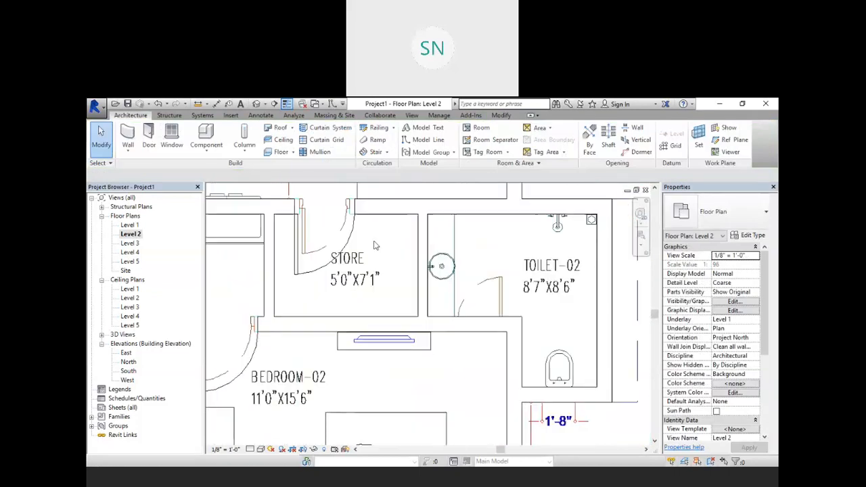
left_click(149, 139)
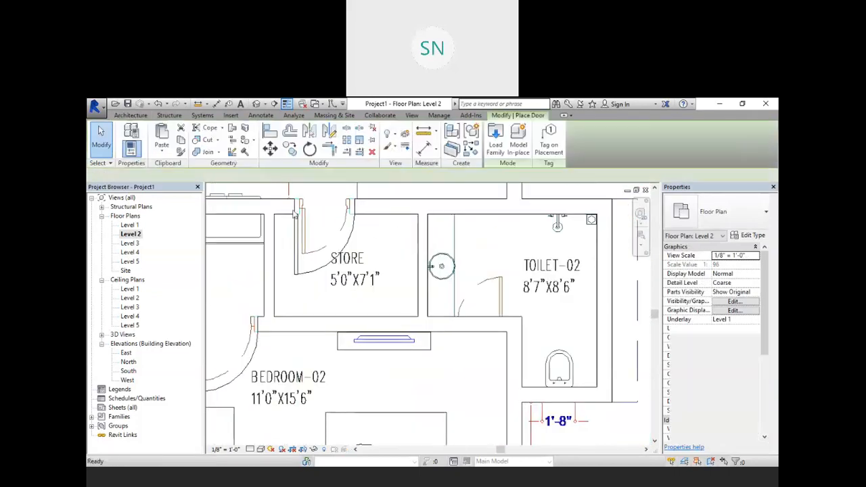
left_click(473, 315)
scroll(569, 353, "down", 4)
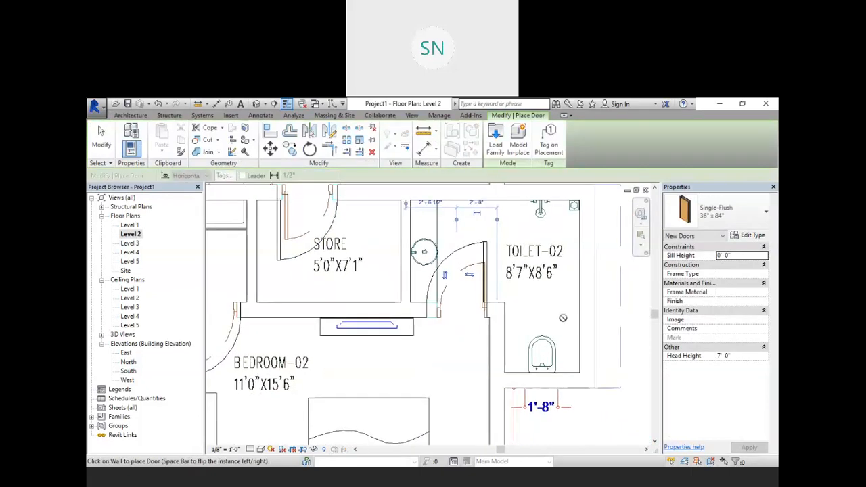
middle_click_drag(570, 353, 676, 351)
middle_click_drag(463, 373, 549, 176)
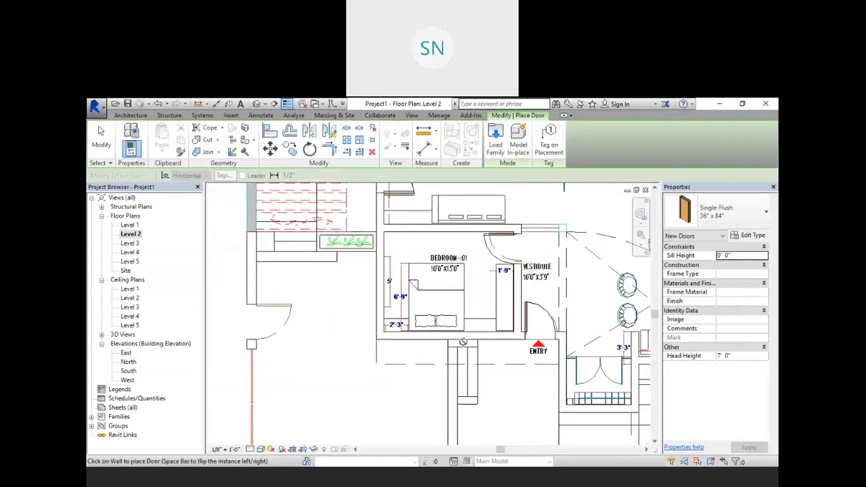
middle_click_drag(391, 260, 356, 395)
right_click(389, 274)
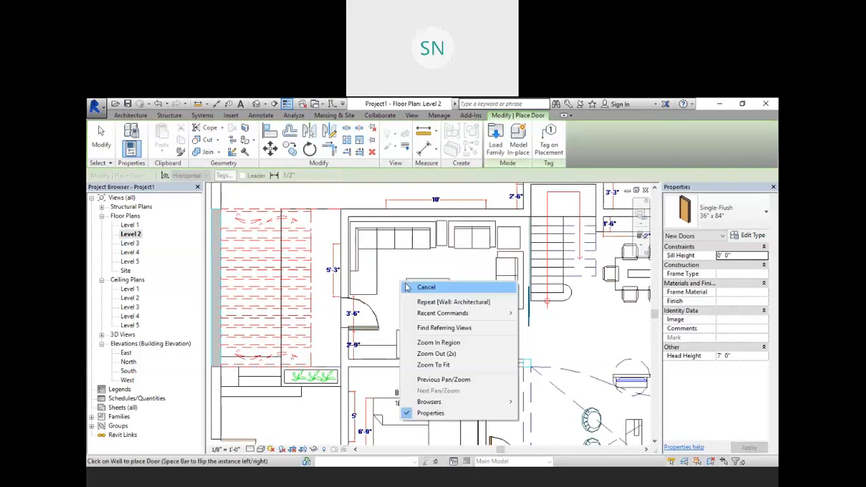
left_click(406, 285)
Duplicate the door type of the sofa room's outer door under the name 3'6"
middle_click_drag(374, 321, 391, 312)
scroll(391, 312, "up", 5)
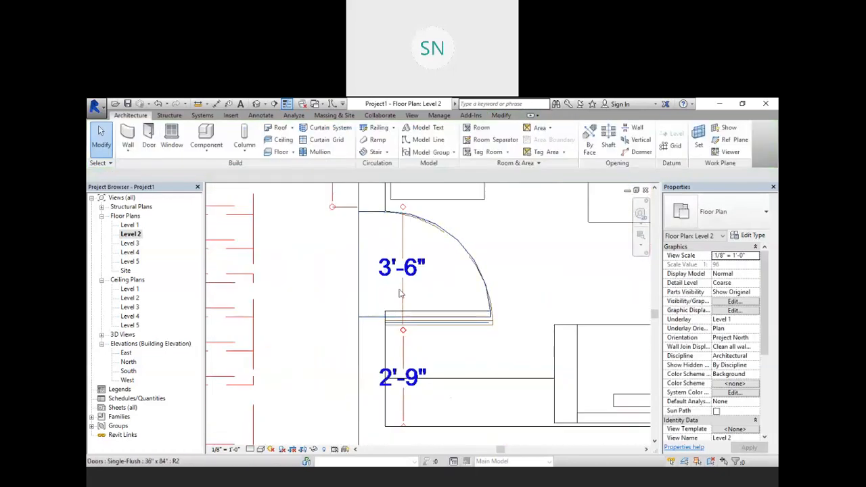
left_click(428, 317)
scroll(466, 318, "down", 2)
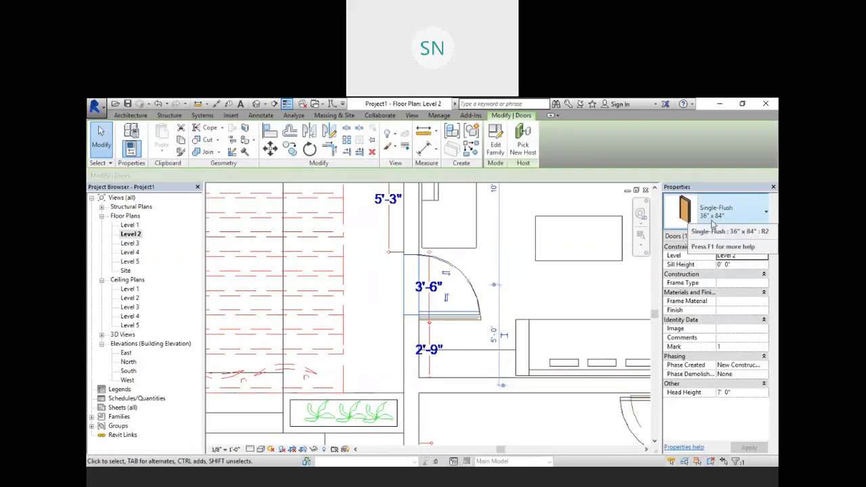
left_click(753, 236)
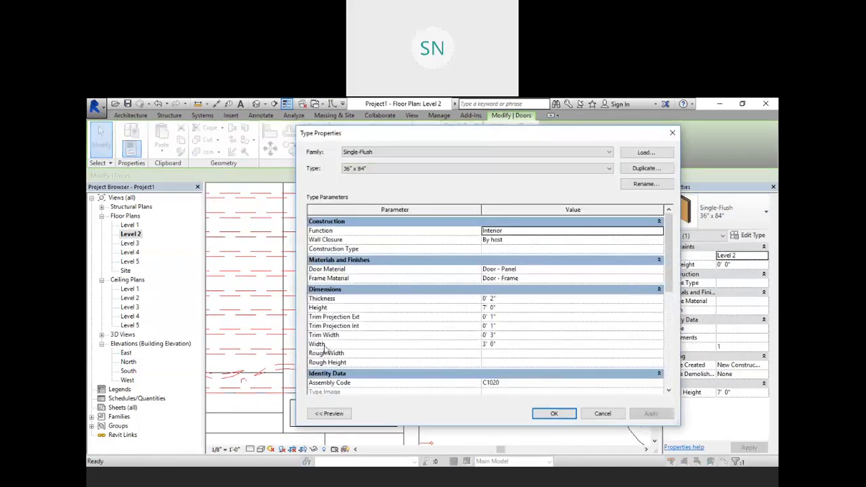
left_click(646, 169)
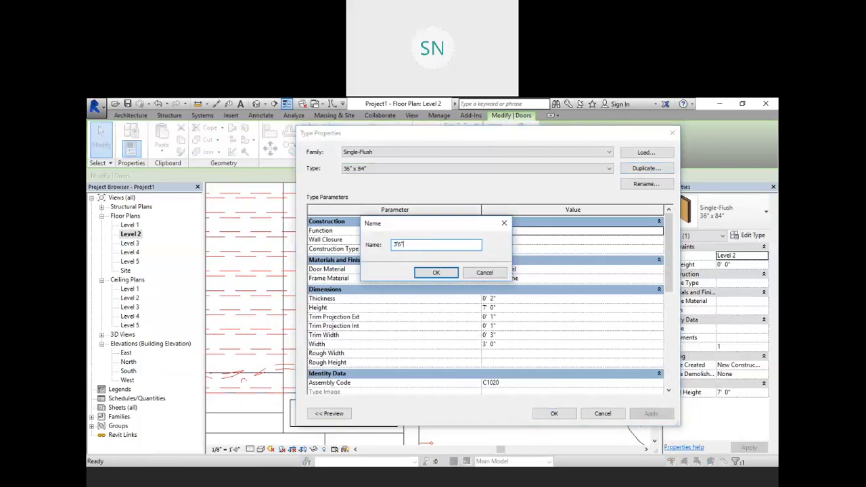
left_click(456, 273)
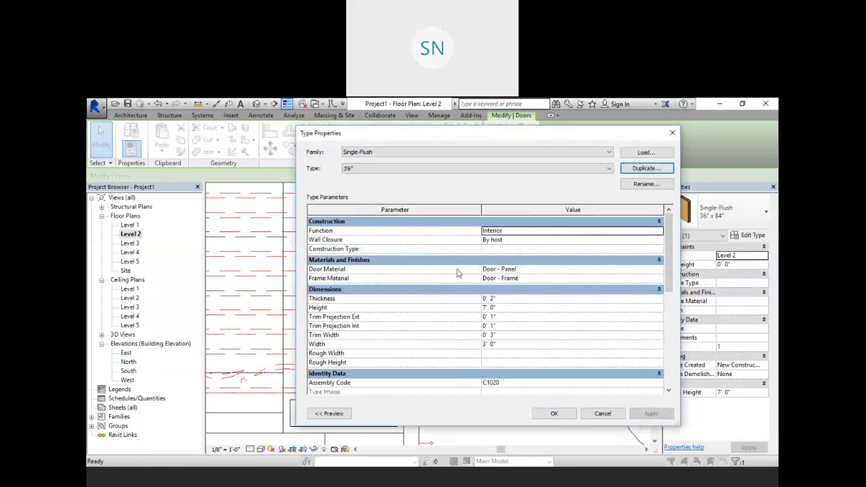
Set the width of the sofa room's outer door type to 3' 6" and apply the type changes
left_click(504, 345)
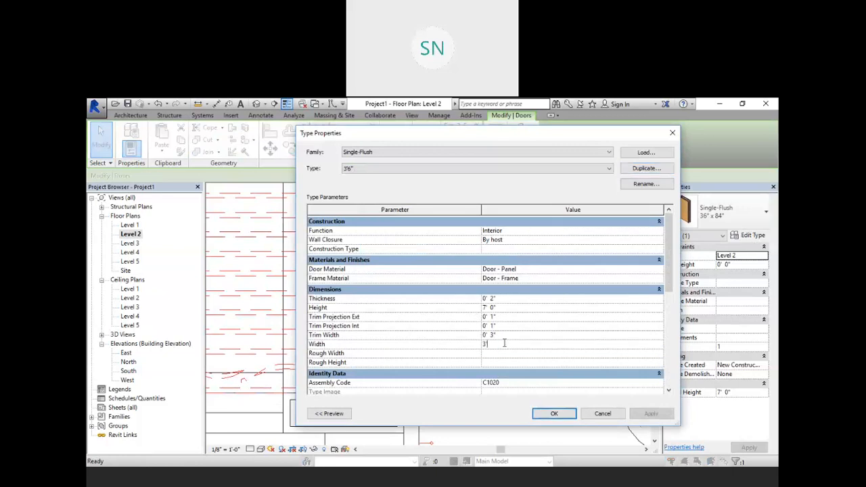
key("Return")
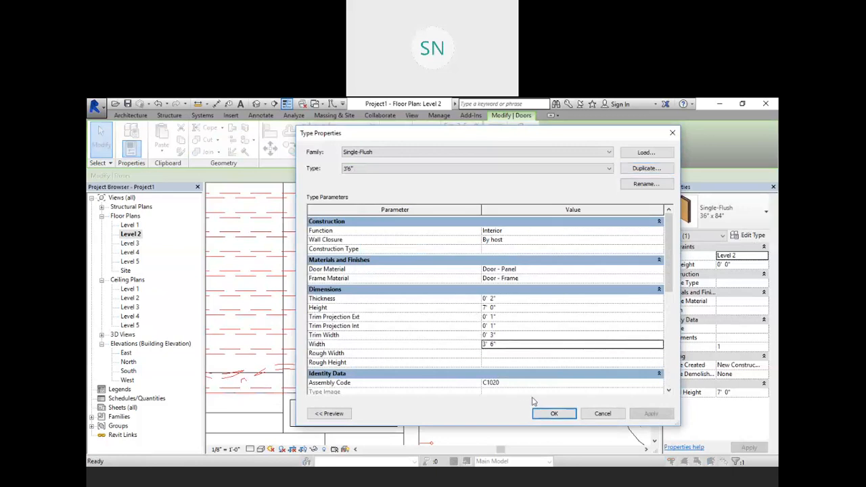
left_click(554, 414)
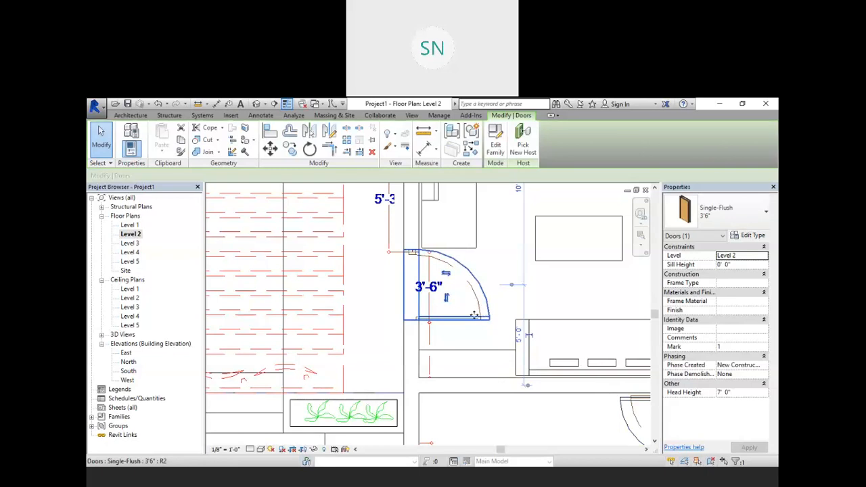
scroll(433, 285, "up", 1)
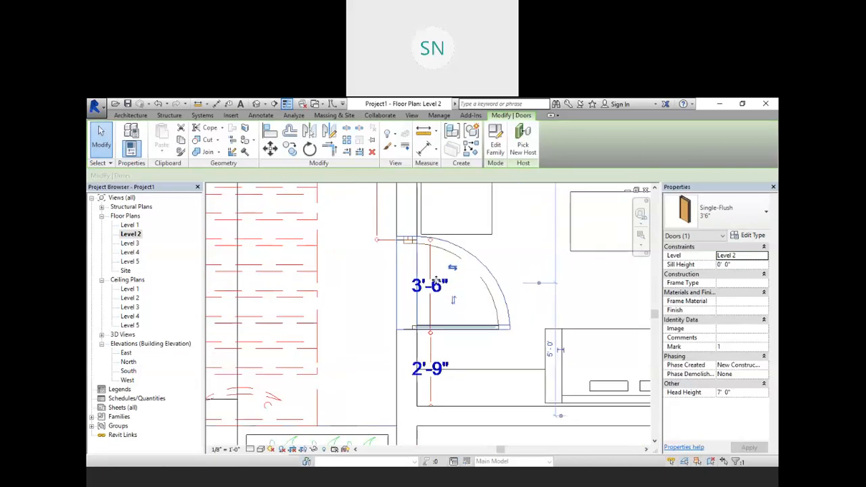
Duplicate the type of the door between Bedroom-01 and the vestibule under the name 2'6"
scroll(423, 290, "down", 2)
scroll(412, 255, "down", 2)
middle_click_drag(495, 357, 423, 290)
scroll(425, 290, "up", 2)
scroll(425, 290, "up", 2)
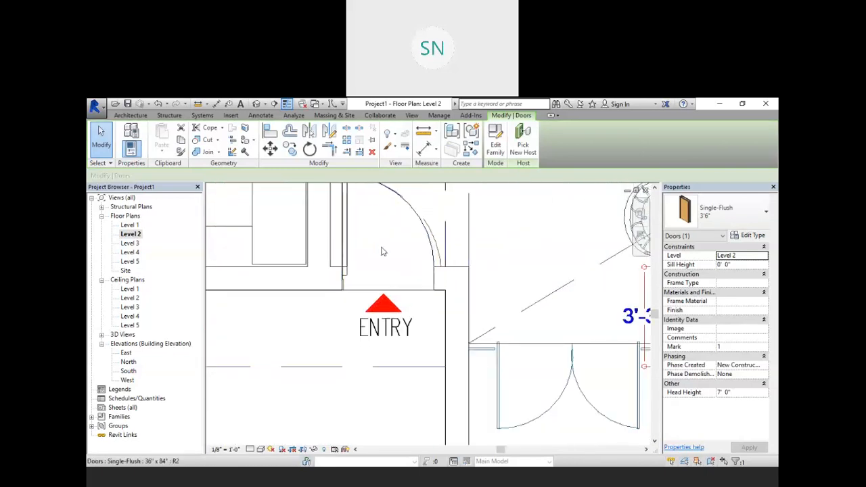
middle_click_drag(400, 243, 462, 410)
scroll(410, 260, "down", 2)
scroll(405, 278, "up", 2)
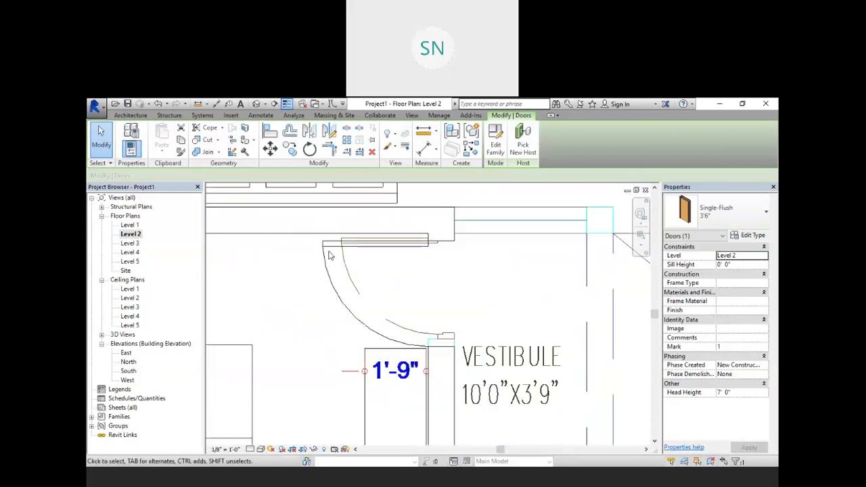
left_click(325, 253)
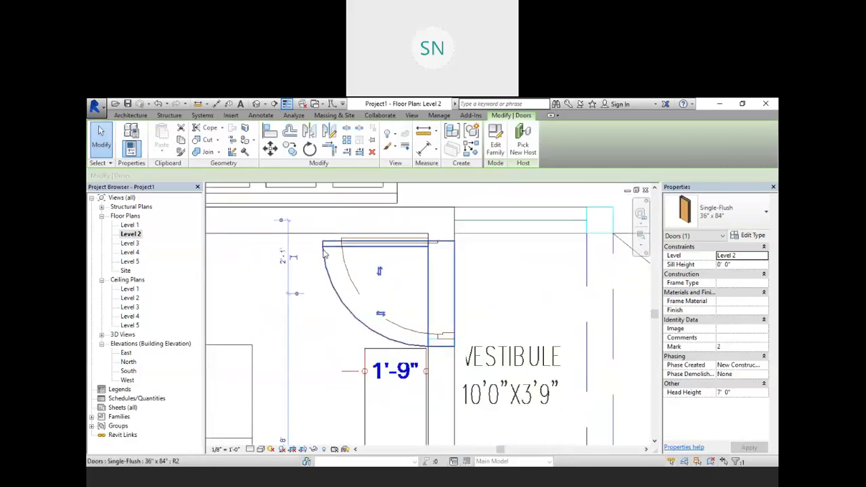
left_click(750, 236)
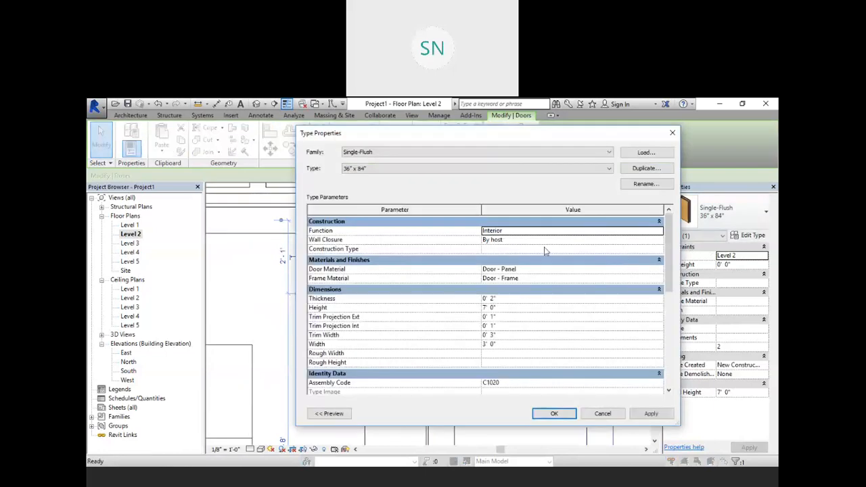
left_click(646, 172)
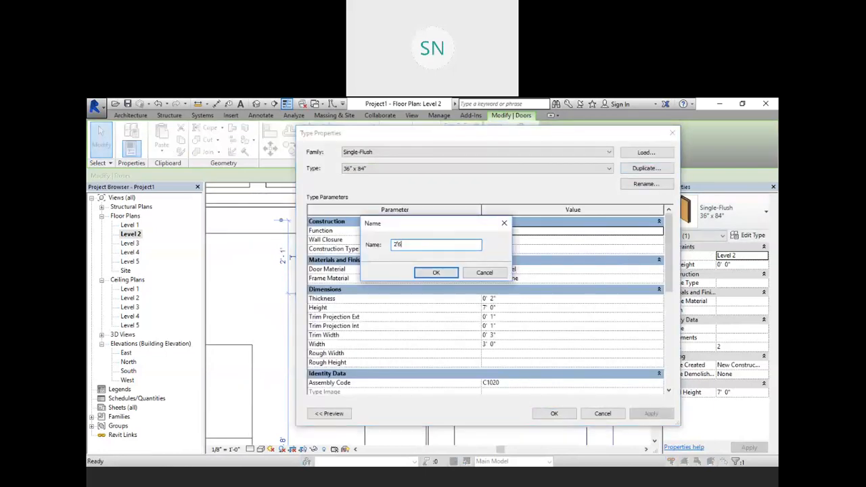
key("Return")
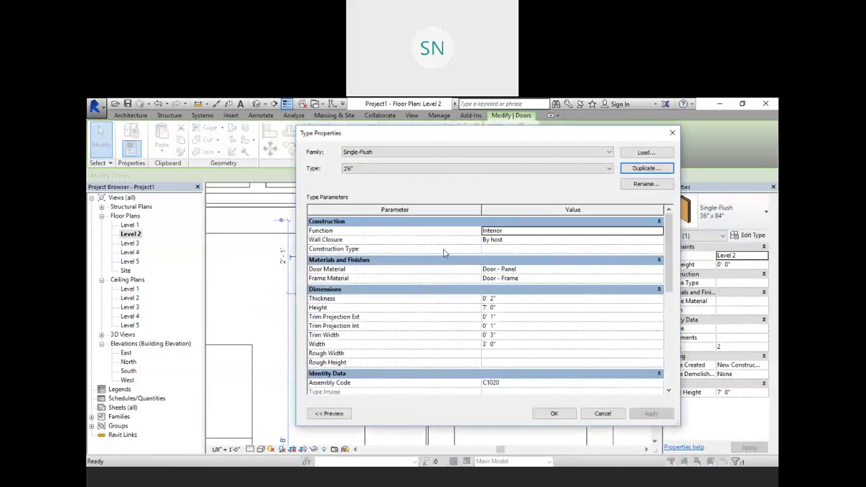
Set the 2'6" door type's width to 2' 6", apply it and deselect the Bedroom-01 door
left_click(500, 344)
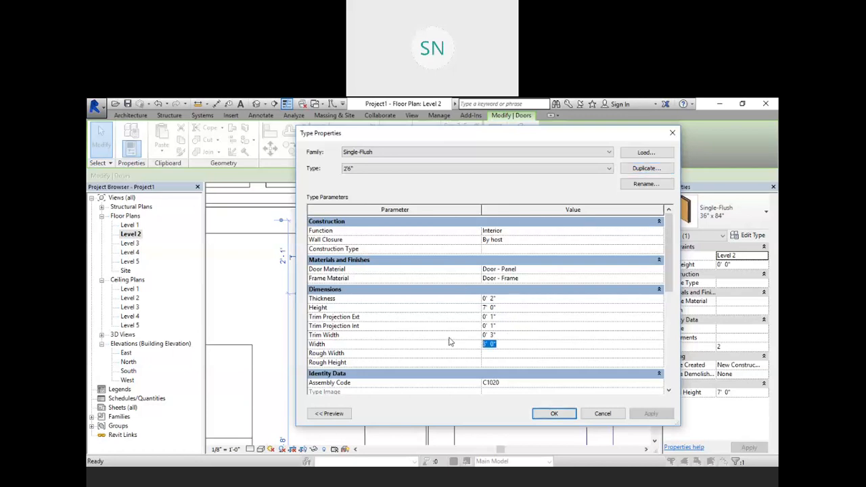
type("2' 6")
key("Return")
left_click(573, 414)
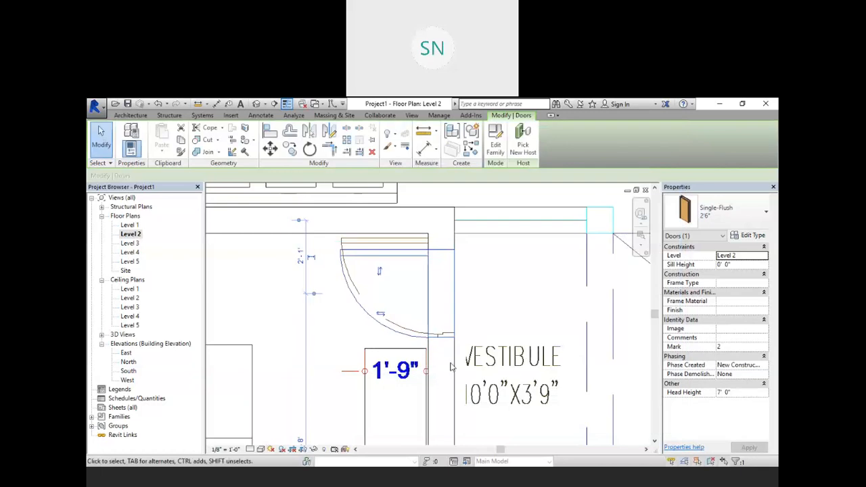
left_click(506, 276)
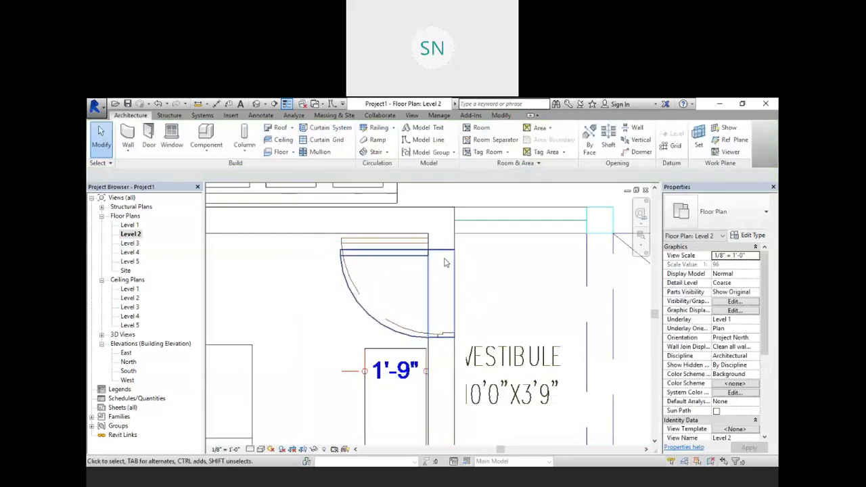
Nudge the Bedroom-01 door up along its wall to line up with the door in the imported plan
left_click(425, 255)
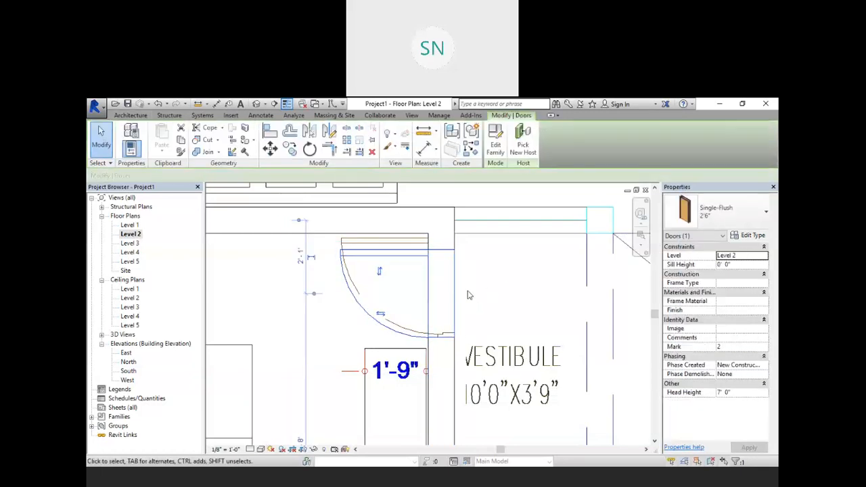
key("Up")
key("Up")
key("Up")
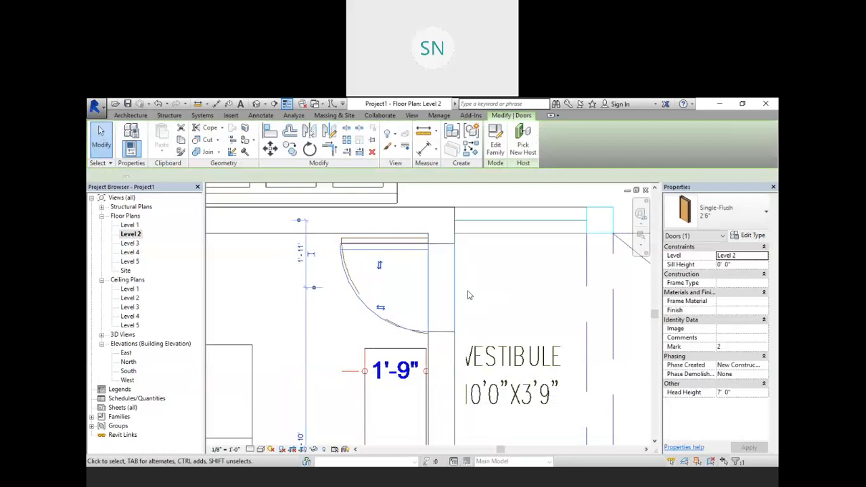
key("Up")
key("Up")
key("Up")
key("Up")
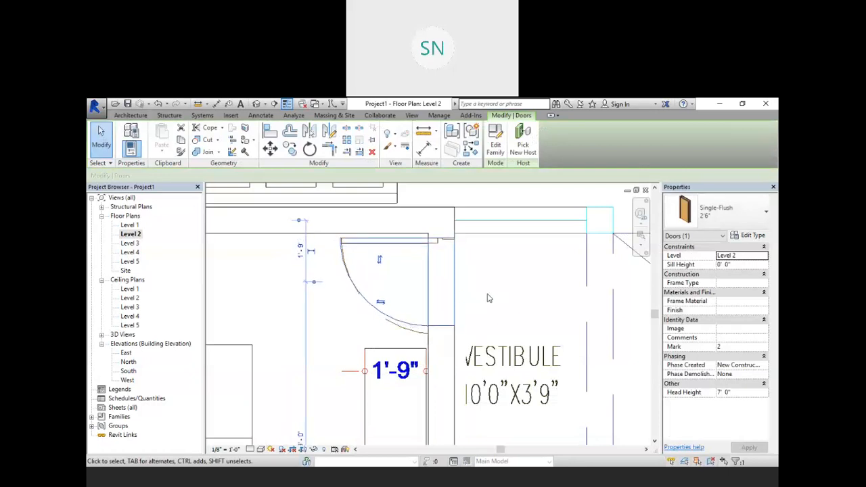
left_click(494, 300)
Change the store room's door to the Single-Flush 2'6" type
scroll(533, 309, "down", 2)
middle_click_drag(532, 309, 458, 285)
scroll(375, 290, "down", 2)
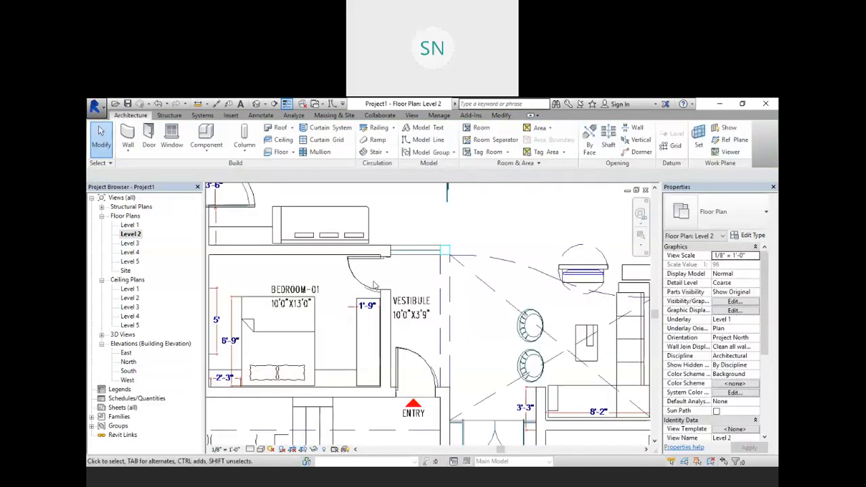
scroll(553, 309, "up", 5)
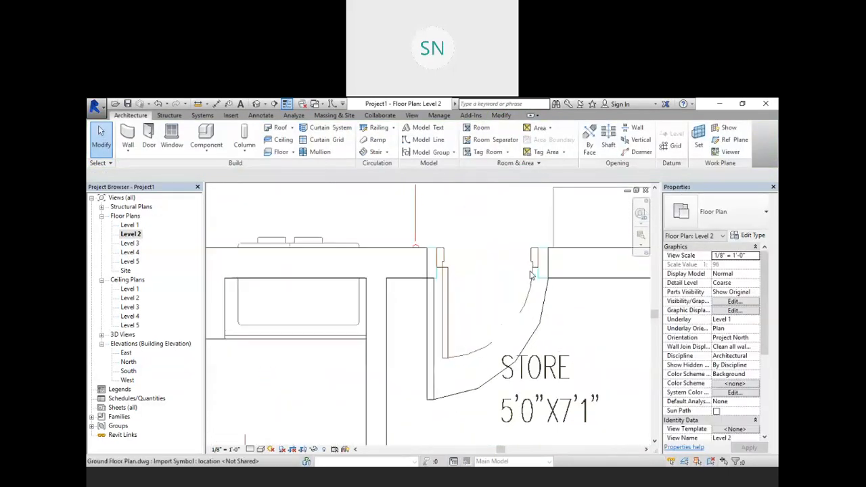
left_click(425, 332)
left_click(725, 211)
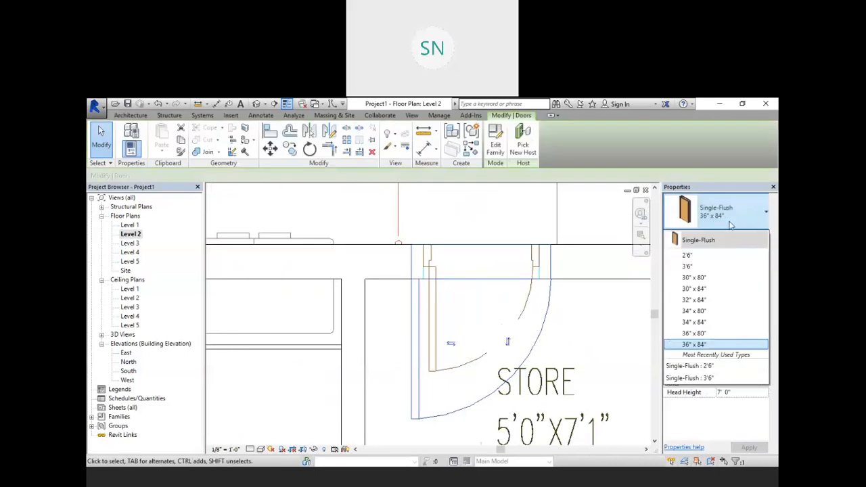
left_click(697, 257)
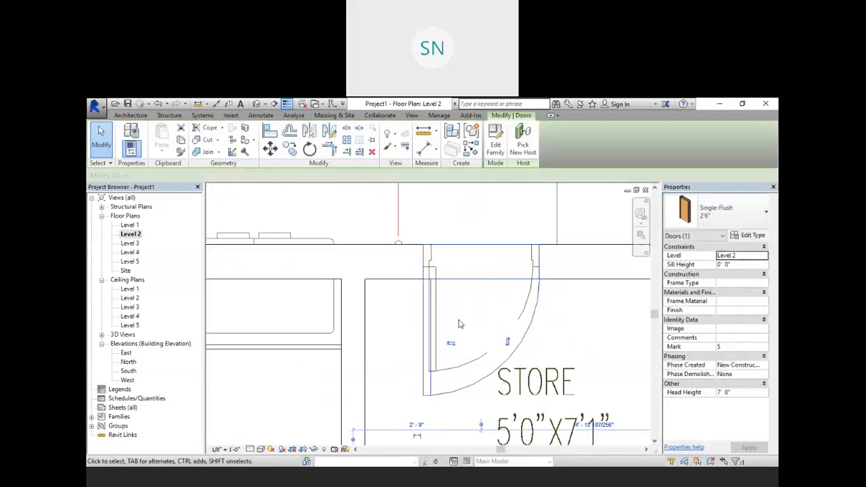
Place a Single-Flush 2'6" door in the kitchen wall facing the wash area, over the plan's door, and leave the Door tool
scroll(460, 324, "down", 4)
scroll(429, 391, "down", 1)
middle_click_drag(472, 361, 452, 412)
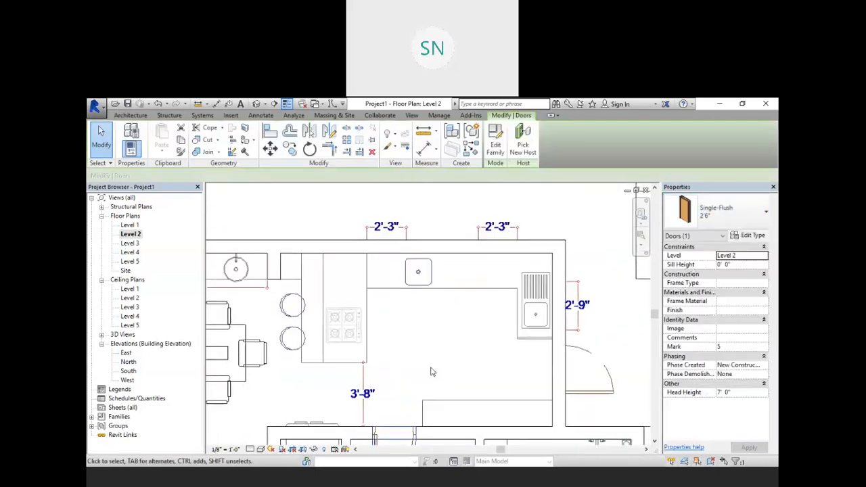
middle_click_drag(461, 375, 395, 327)
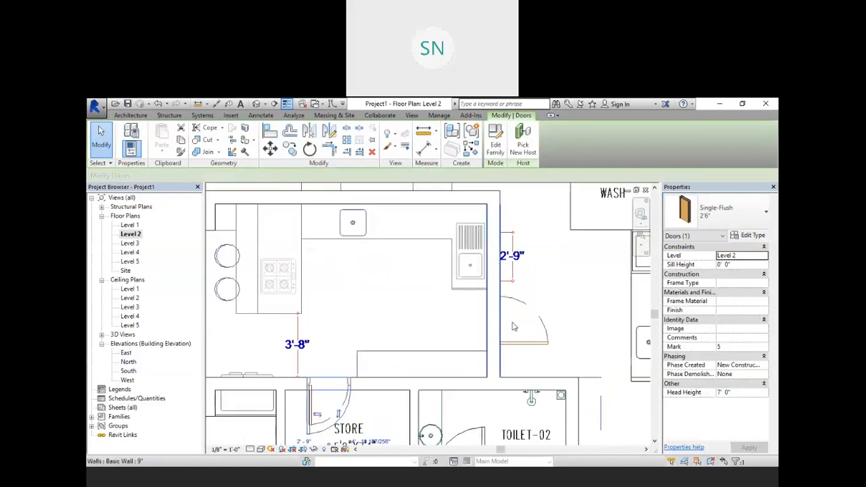
left_click(409, 310)
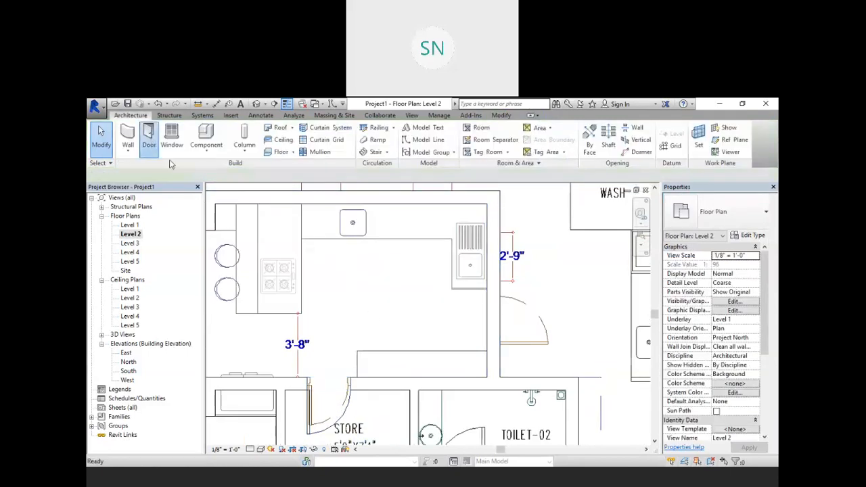
left_click(149, 138)
left_click(718, 211)
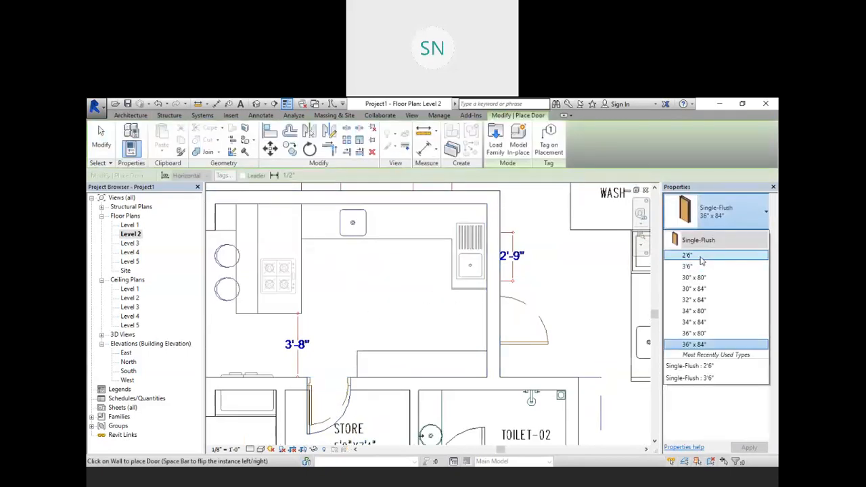
left_click(697, 255)
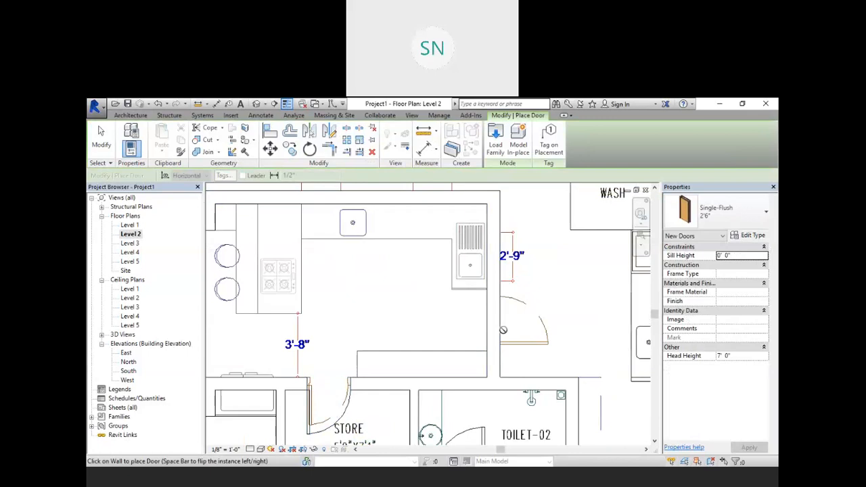
scroll(487, 322, "down", 3)
scroll(486, 320, "up", 1)
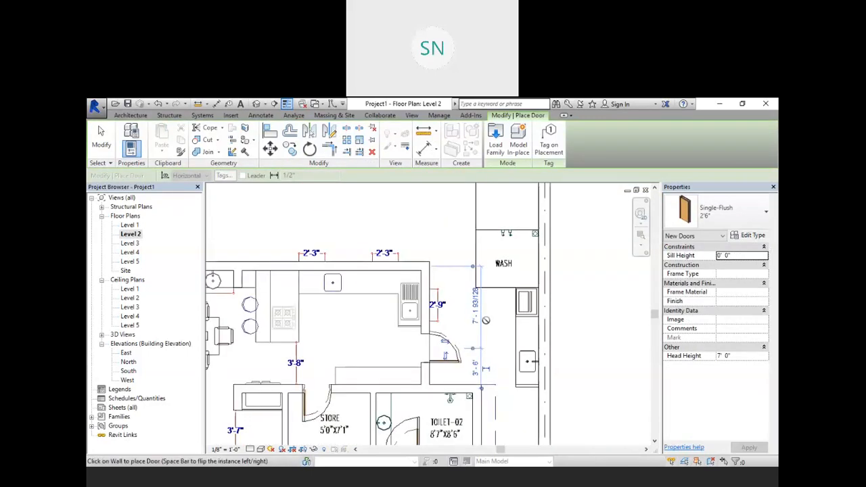
scroll(486, 321, "down", 1)
right_click(461, 236)
left_click(466, 249)
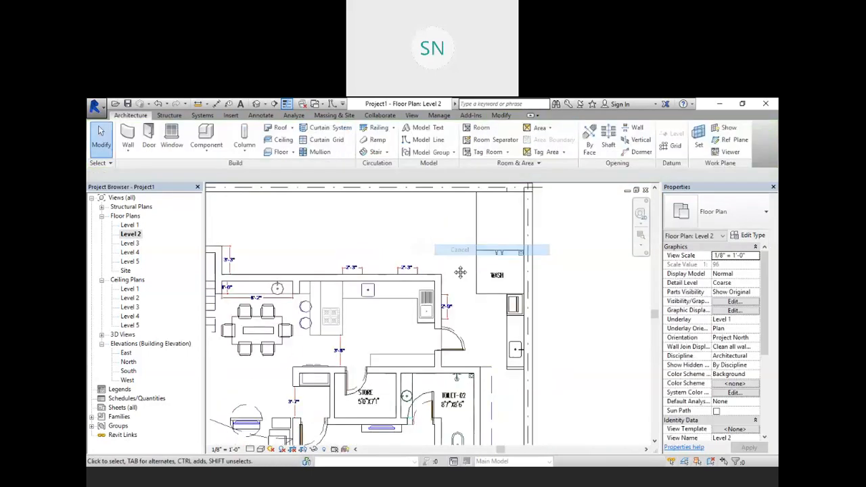
Change the door between Bedroom-02 and Toilet-02 to the Single-Flush 2'6" type
middle_click_drag(460, 272, 513, 218)
middle_click_drag(429, 302, 470, 258)
middle_click_drag(519, 364, 505, 263)
scroll(501, 224, "up", 3)
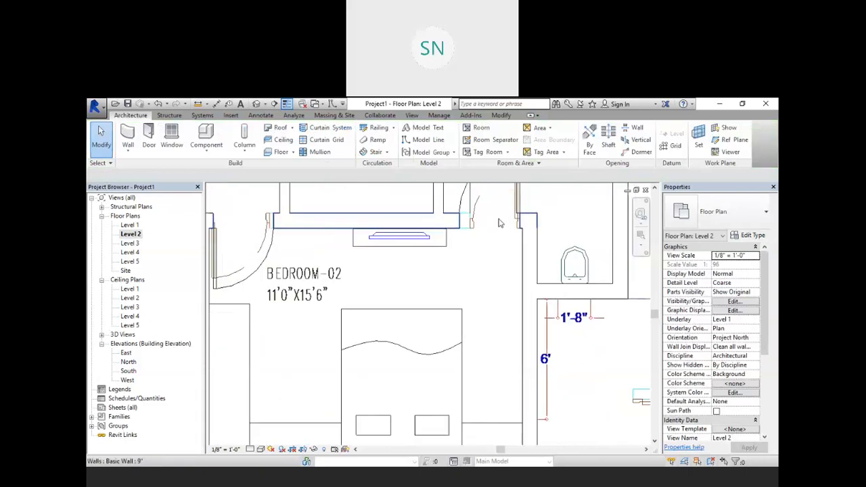
middle_click_drag(499, 224, 429, 377)
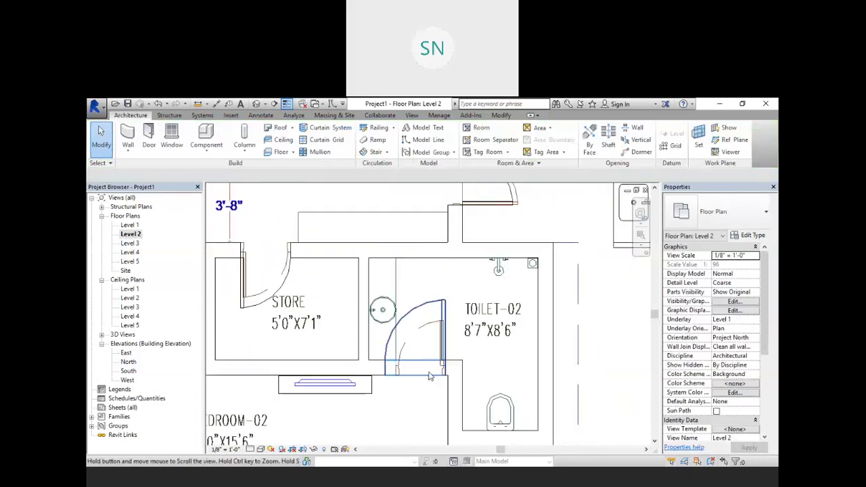
left_click(445, 318)
left_click(724, 213)
left_click(697, 265)
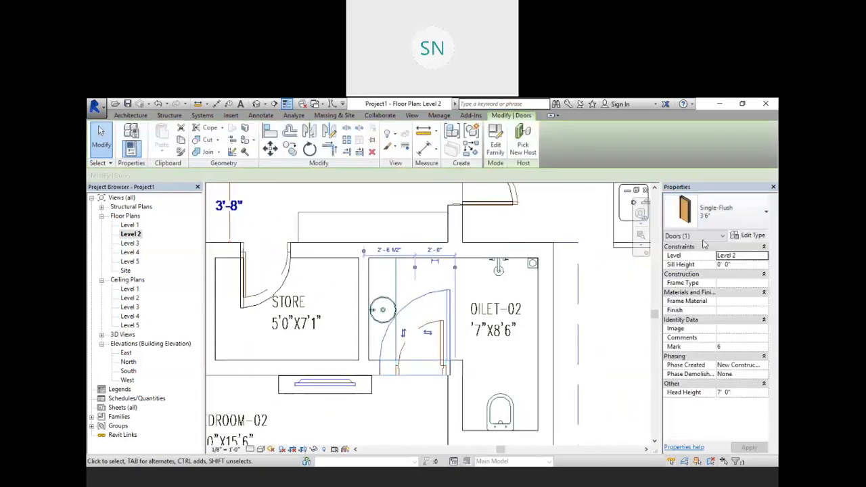
left_click(717, 212)
left_click(695, 256)
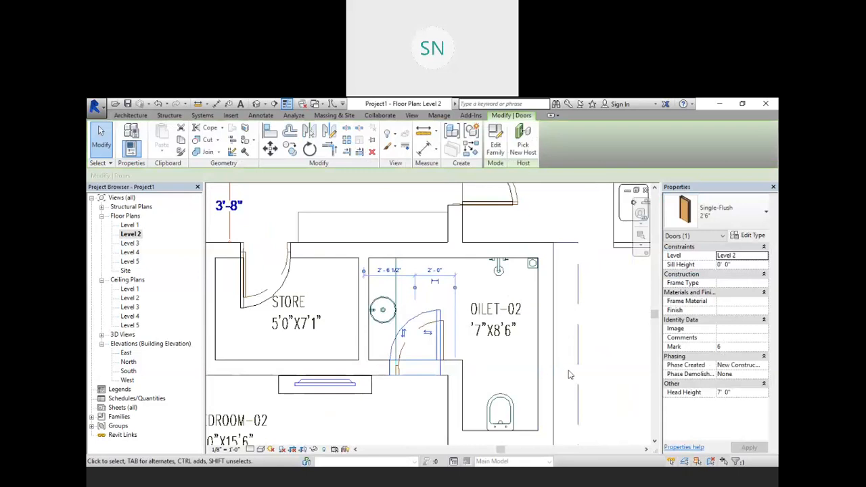
Nudge the Toilet-02 door right along its wall to line up with the door in the imported plan
scroll(440, 379, "up", 2)
key("Escape")
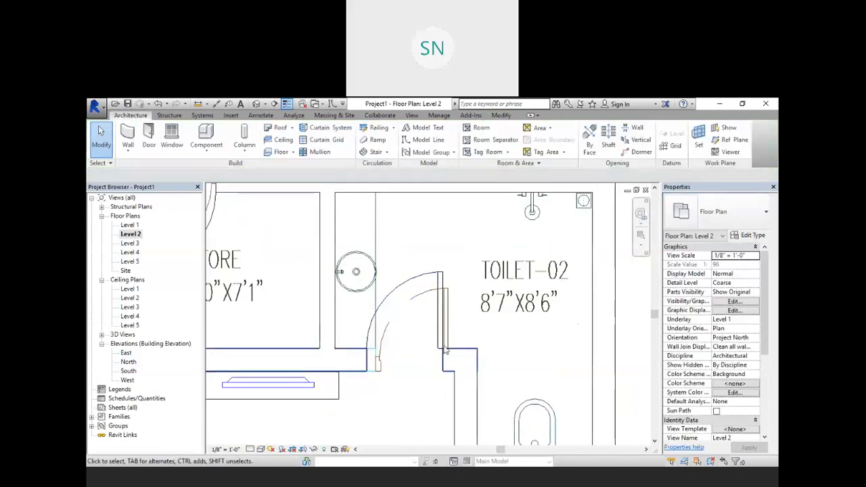
left_click(445, 349)
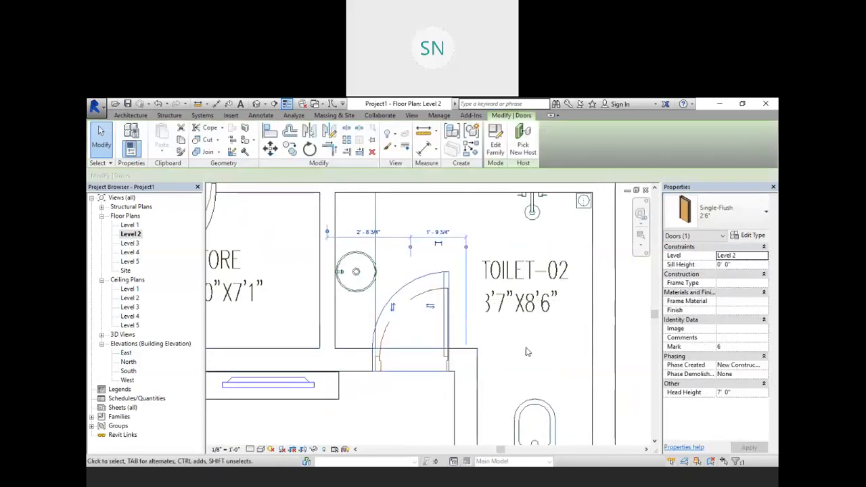
left_click(540, 376)
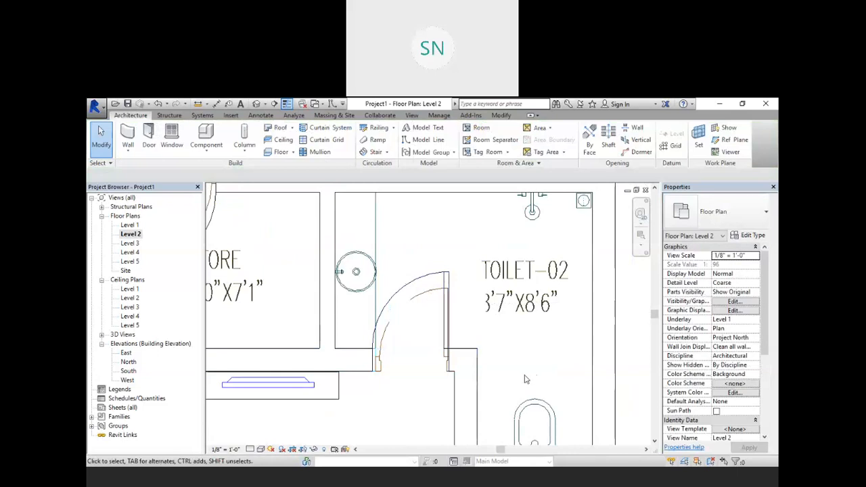
middle_click_drag(527, 376, 602, 300)
scroll(603, 297, "down", 2)
middle_click_drag(568, 385, 496, 308)
scroll(496, 307, "down", 2)
middle_click_drag(466, 345, 514, 369)
scroll(514, 369, "down", 4)
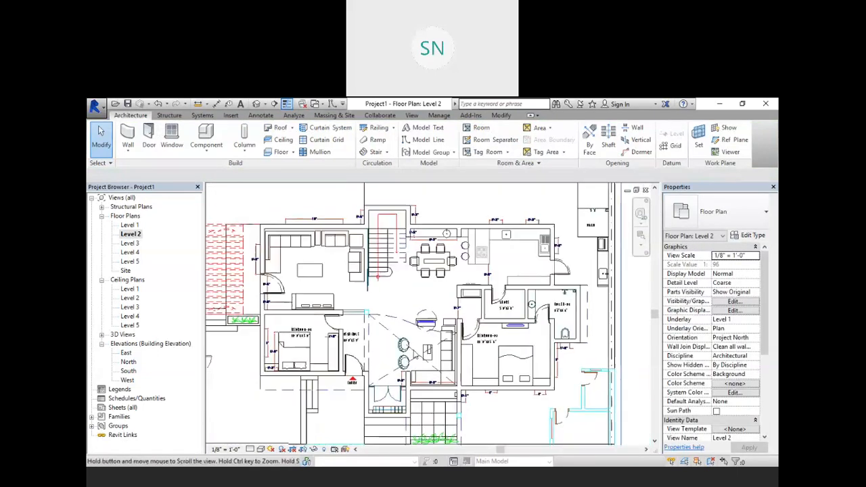
scroll(398, 300, "up", 2)
scroll(398, 301, "up", 2)
middle_click_drag(487, 416, 473, 314)
scroll(472, 315, "down", 1)
scroll(382, 285, "up", 3)
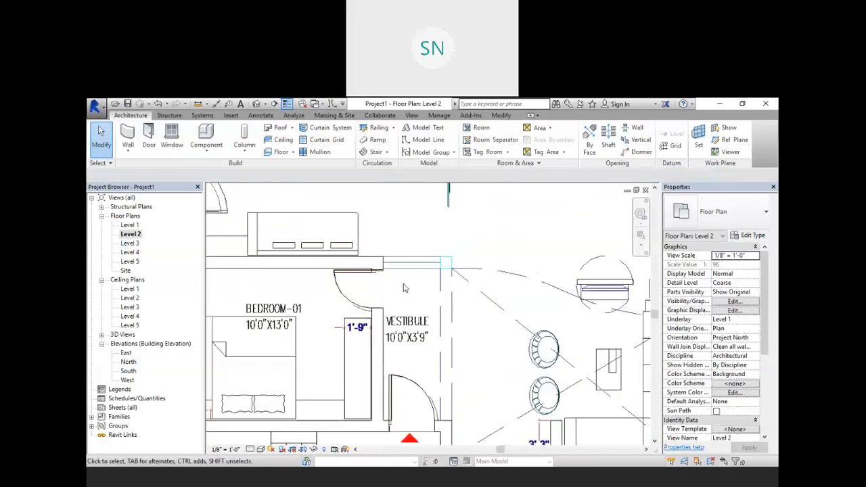
scroll(403, 289, "down", 5)
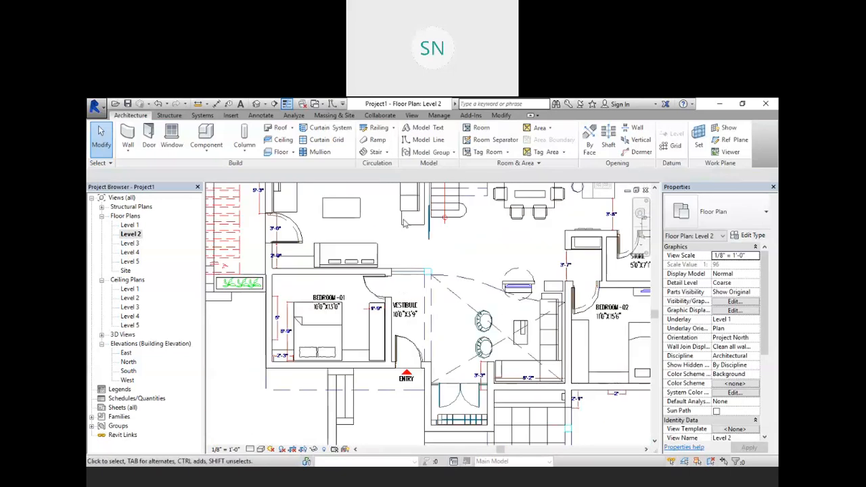
Open the default 3D view and reset its temporary hide/isolate
left_click(258, 103)
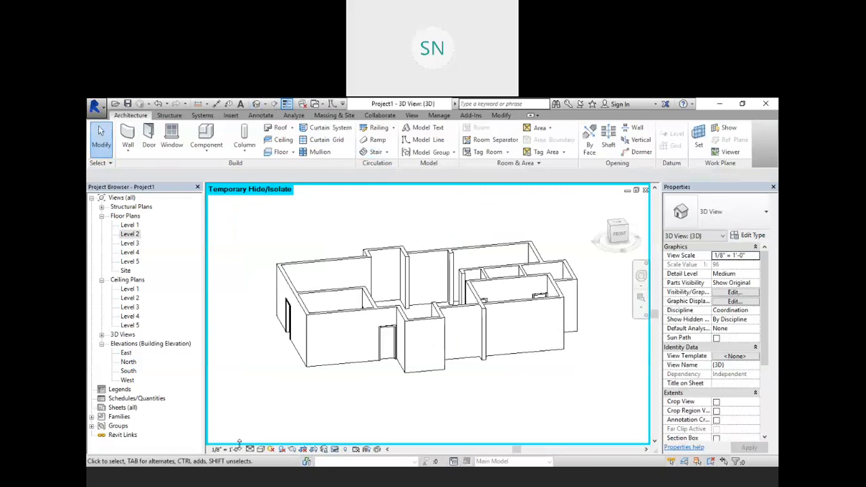
left_click(336, 450)
left_click(352, 434)
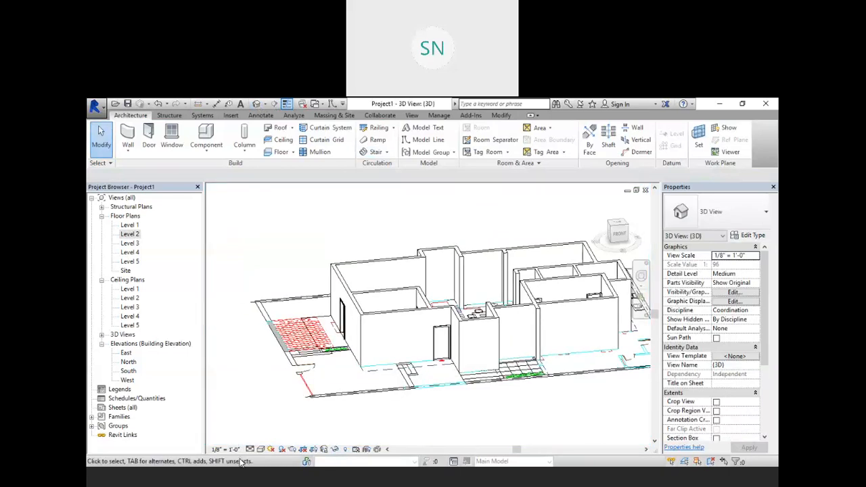
Switch the 3D view to a visual style with solid material colours and orbit around the house to inspect its walls and doors
left_click(270, 450)
left_click(276, 429)
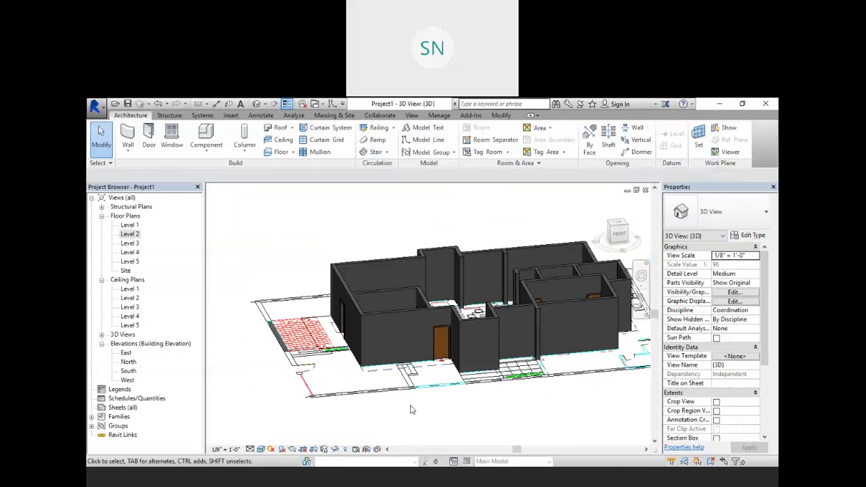
middle_click_drag(357, 423, 480, 426, "shift")
middle_click_drag(479, 426, 458, 419)
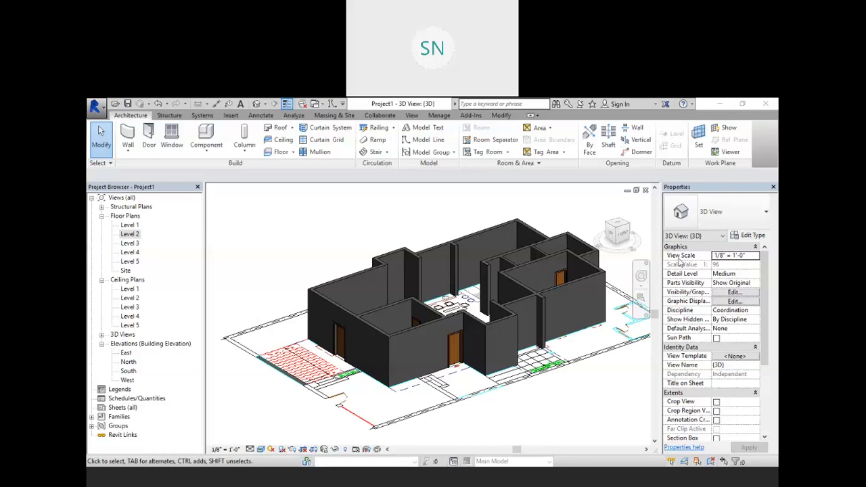
In the Level 2 plan, draw a sample 9" wall about 1'-7" long above the plot boundary, with Wall Centerline as location line
double_click(129, 234)
scroll(221, 196, "down", 3)
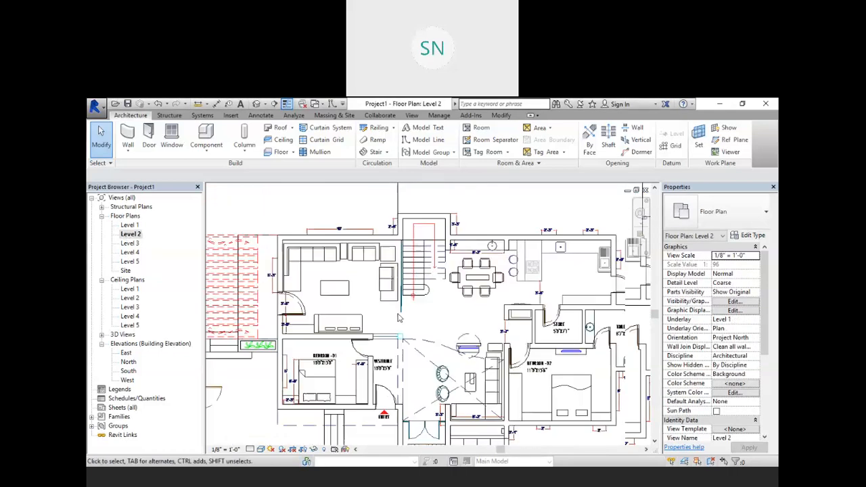
left_click(128, 138)
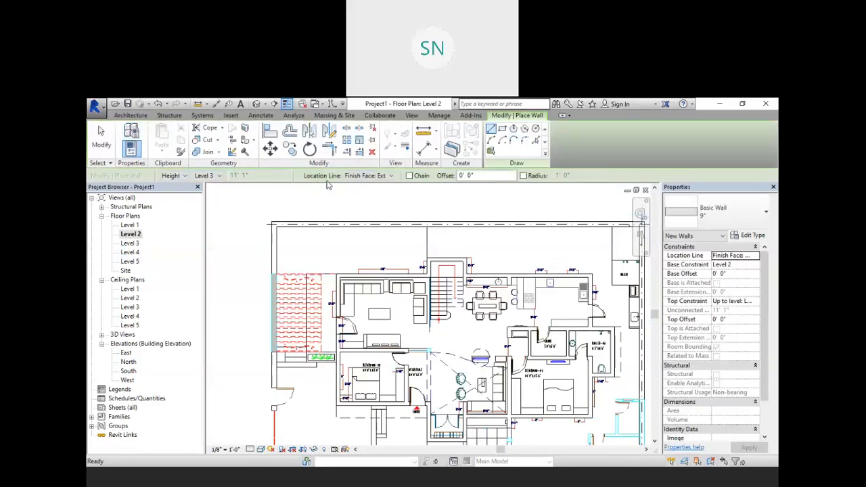
left_click(372, 176)
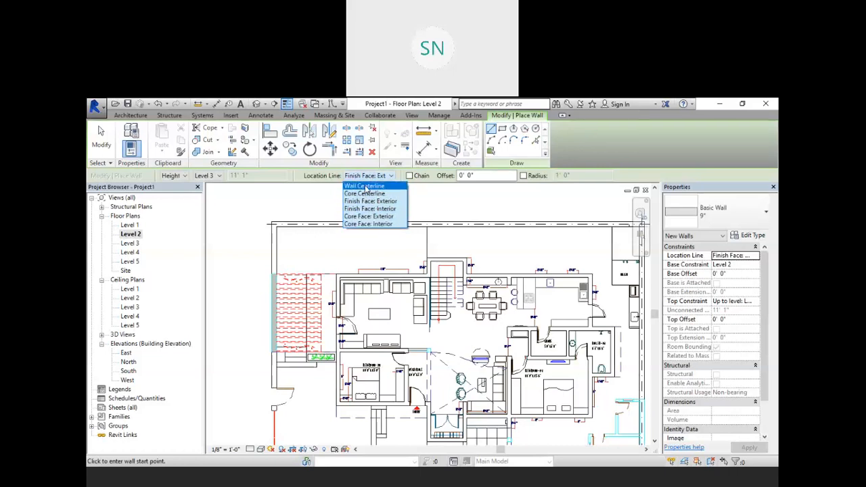
left_click(366, 186)
scroll(300, 258, "up", 5)
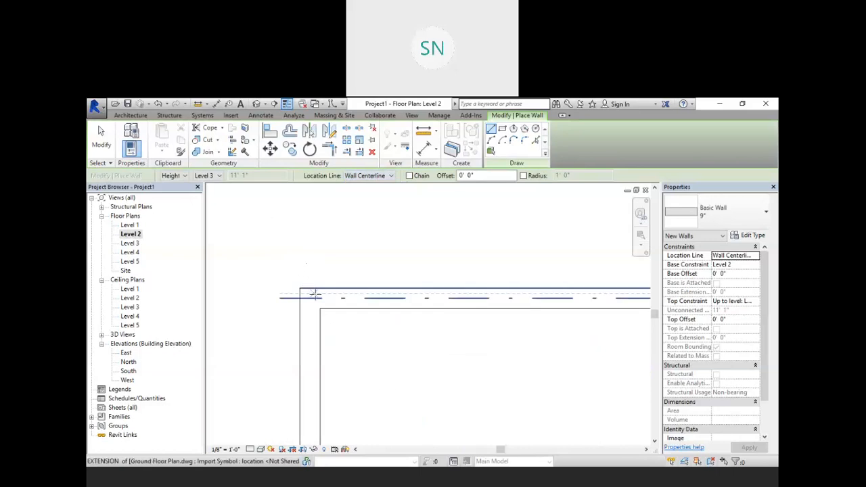
left_click(318, 252)
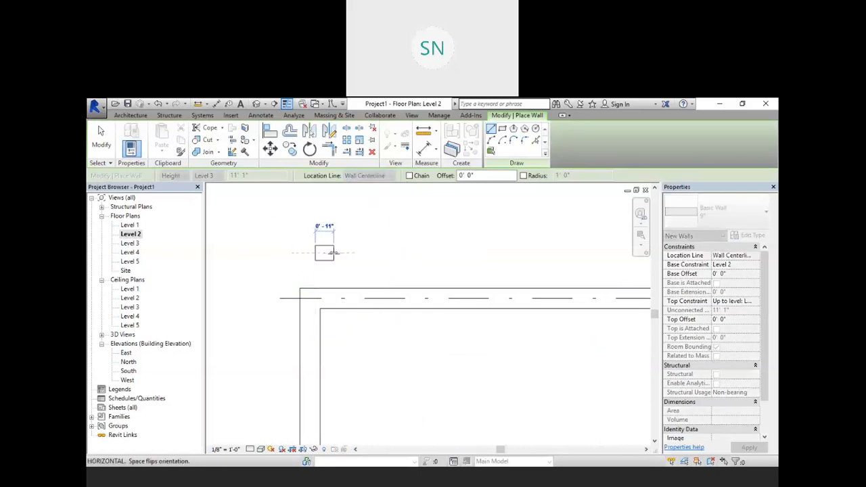
scroll(332, 252, "up", 3)
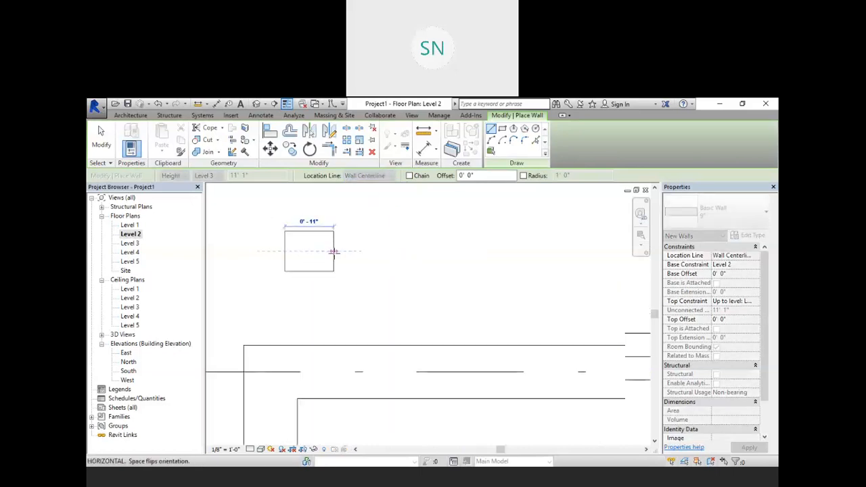
left_click(370, 250)
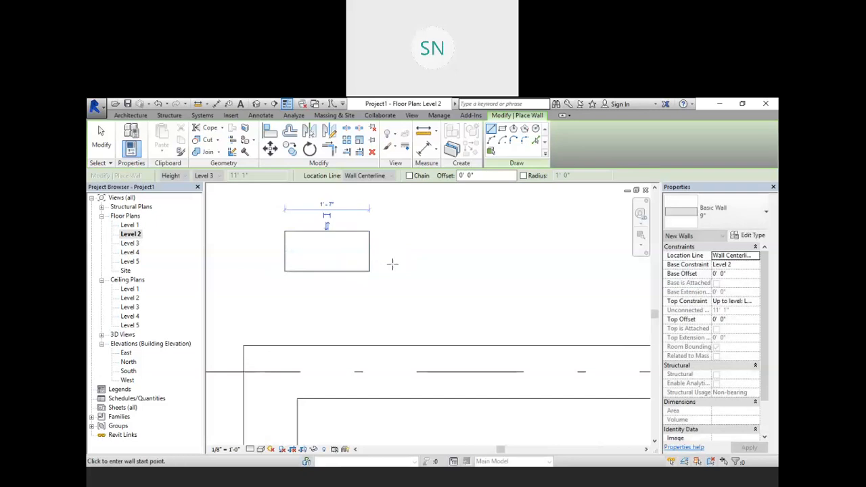
Draw a second sample wall about 1'-9" long beside the first, with Finish Face: Exterior as location line
left_click(375, 176)
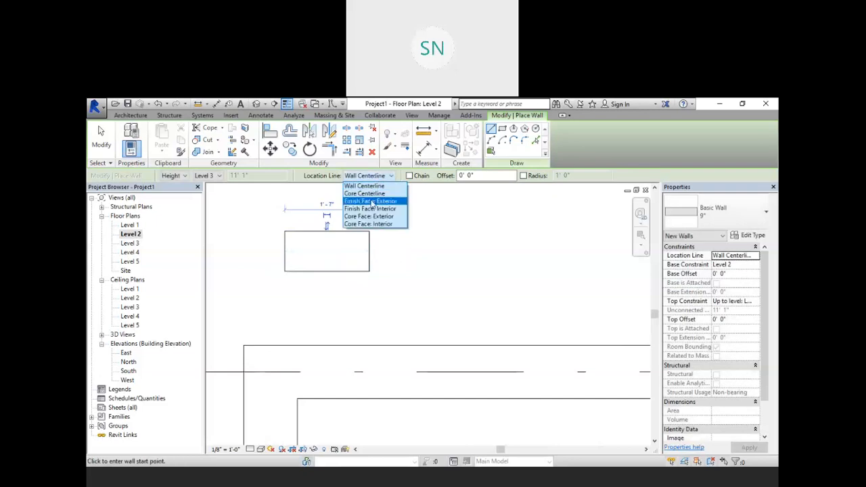
left_click(371, 201)
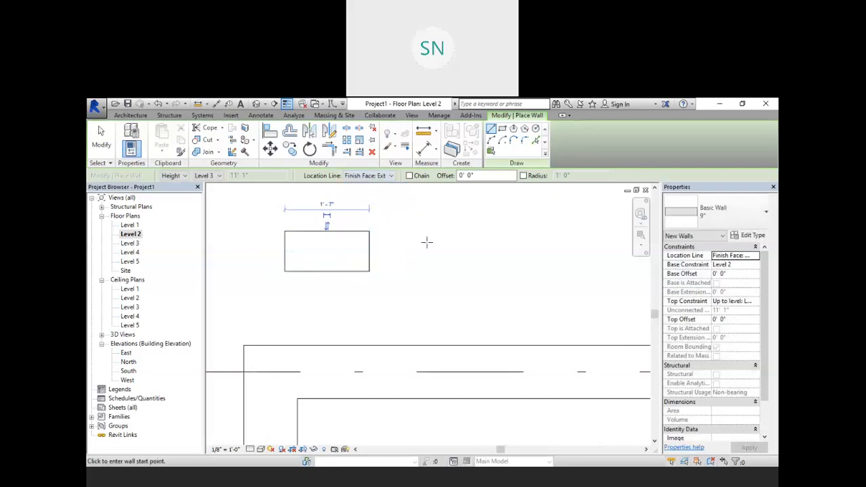
left_click(390, 251)
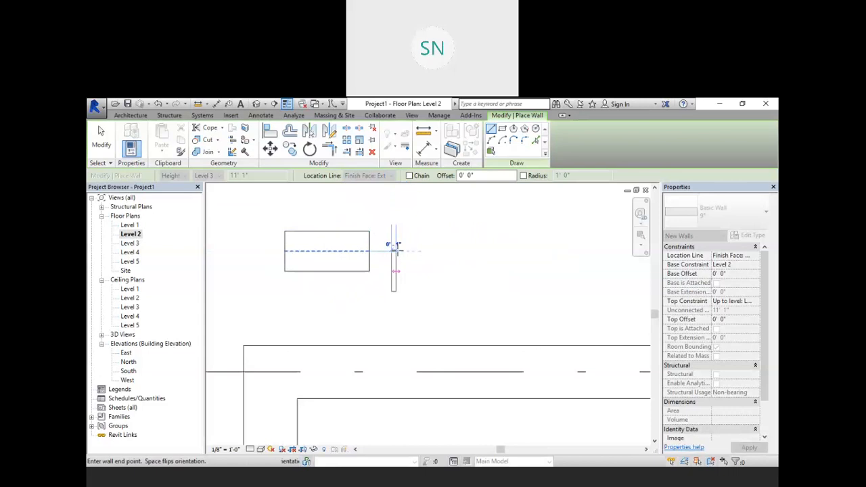
left_click(485, 251)
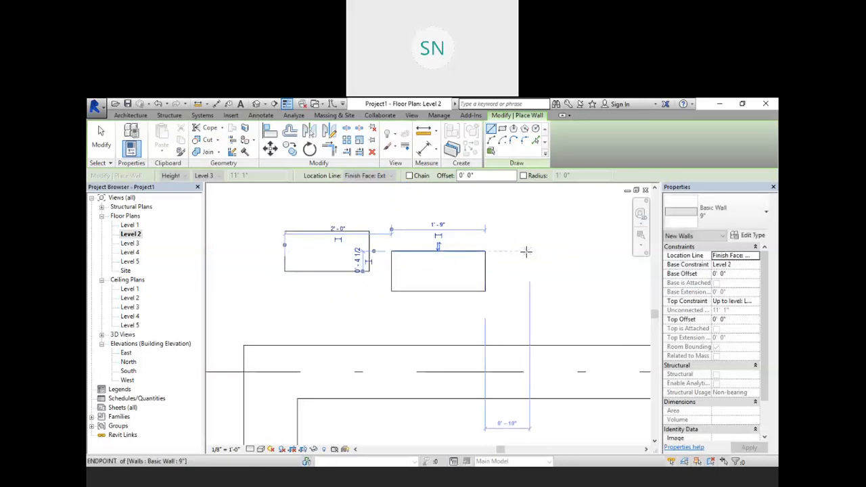
Draw a third sample wall about 1'-7" long in the same row, using Finish Face: Interior as location line, and leave the Wall tool
middle_click_drag(526, 251, 452, 265)
left_click(371, 176)
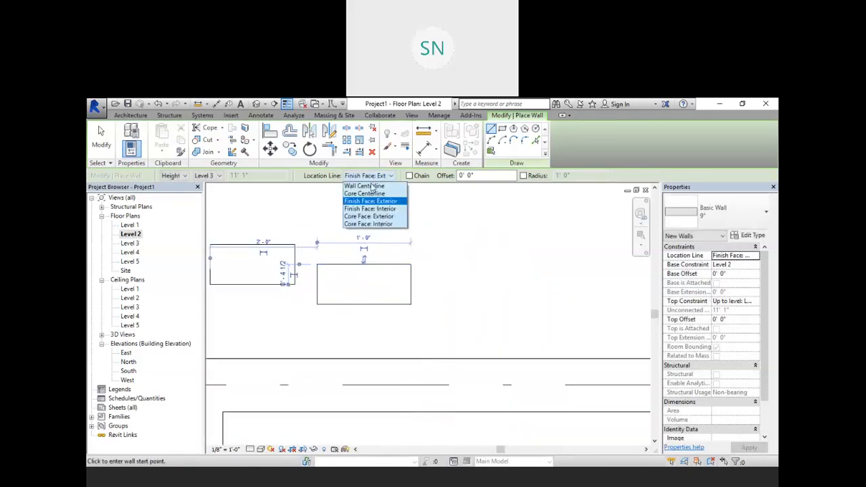
left_click(376, 210)
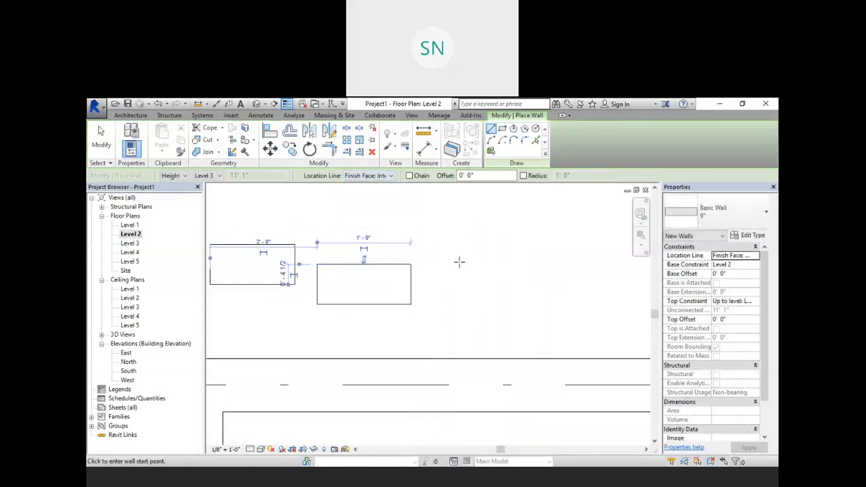
left_click(452, 263)
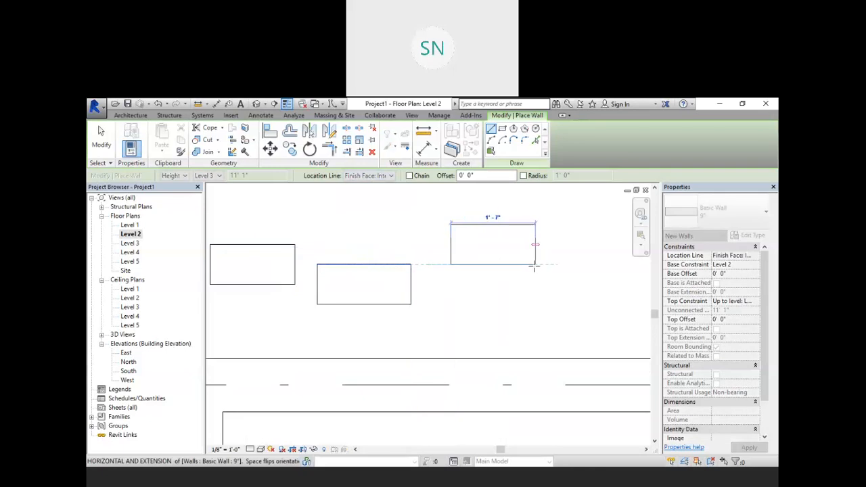
left_click(535, 264)
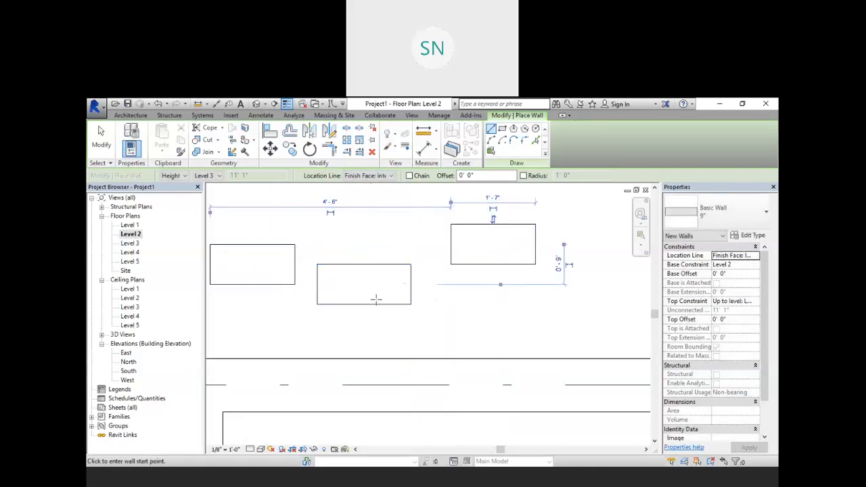
scroll(376, 299, "down", 3)
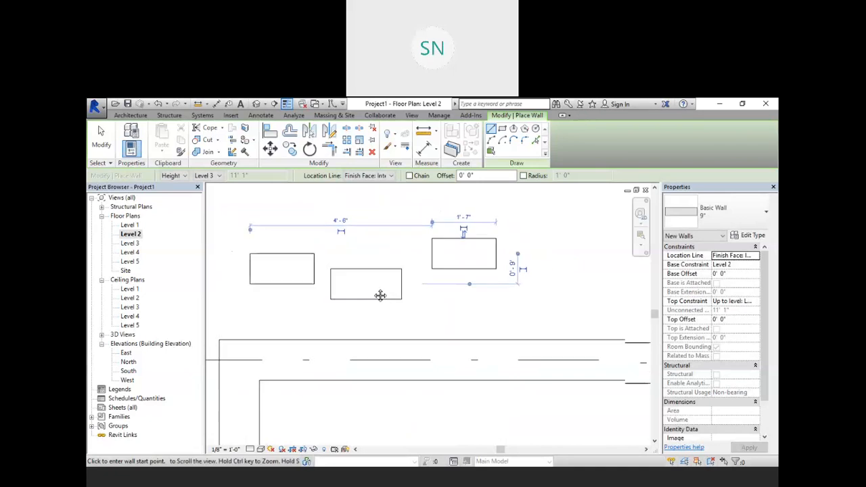
middle_click_drag(373, 272, 301, 275)
scroll(301, 275, "down", 5)
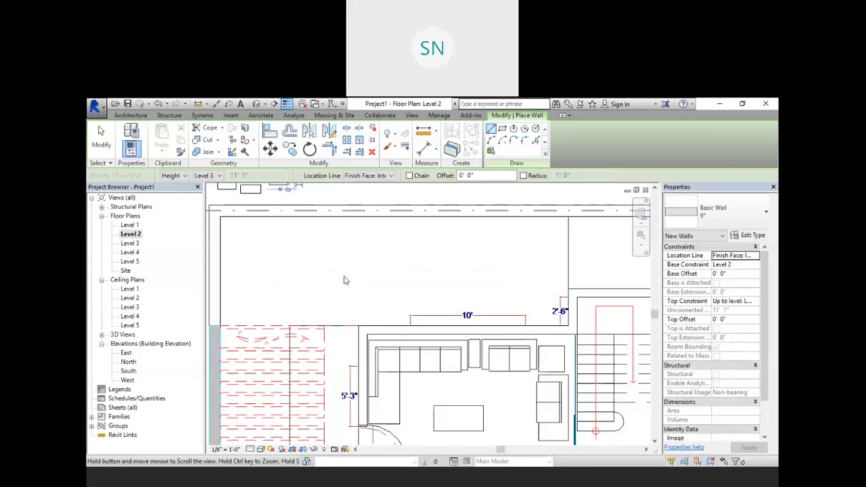
scroll(425, 267, "down", 2)
middle_click_drag(425, 267, 378, 224)
right_click(378, 224)
left_click(404, 230)
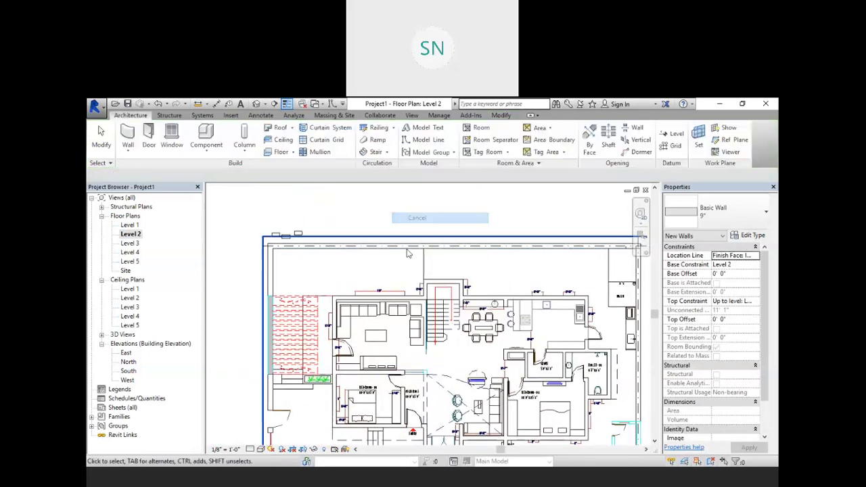
scroll(445, 273, "up", 2)
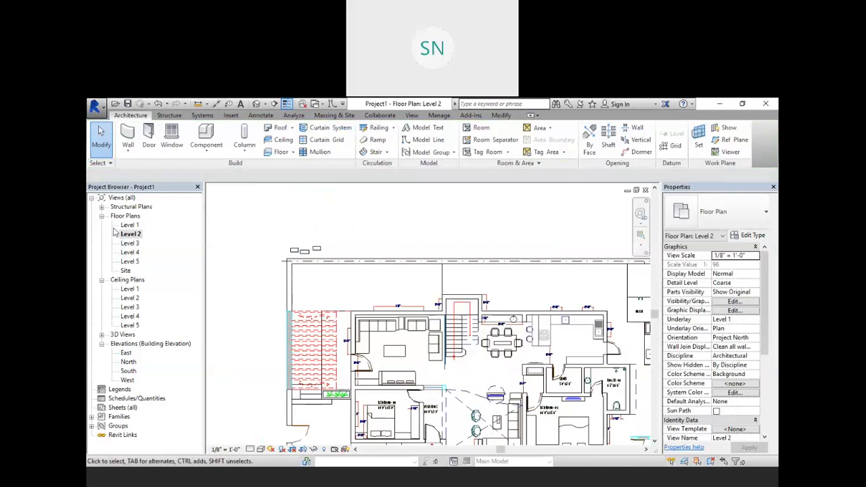
middle_click_drag(417, 237, 391, 231)
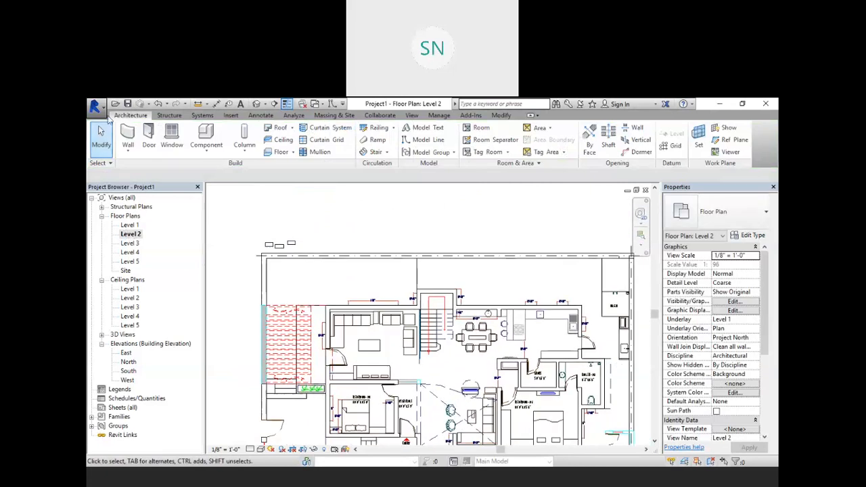
left_click(128, 136)
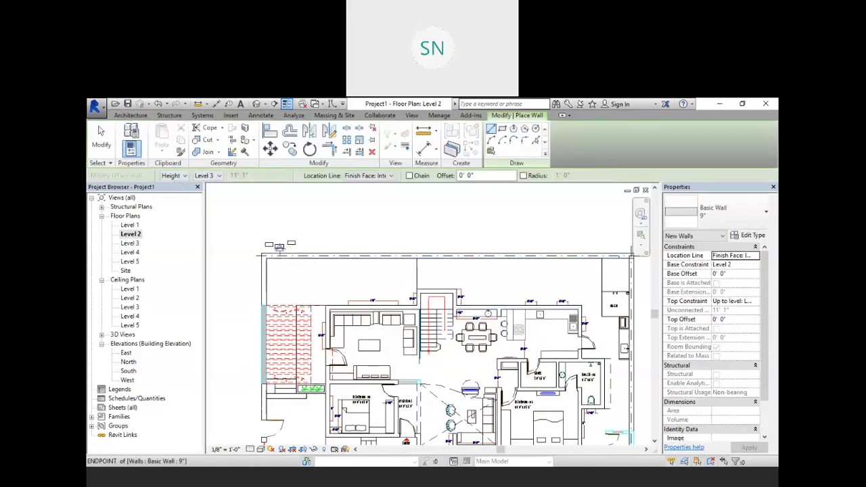
scroll(257, 263, "up", 2)
scroll(257, 263, "up", 3)
key("Escape")
key("Escape")
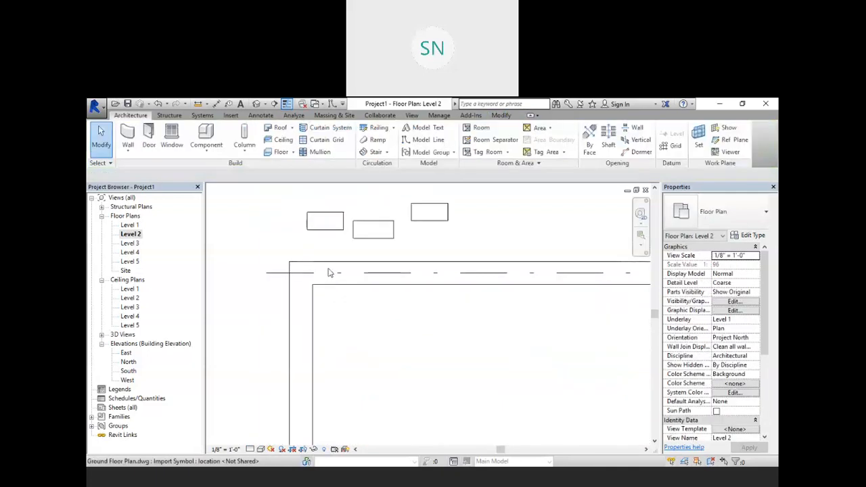
Measure the plan's boundary wall thickness at its upper-left corner with a linear dimension, without placing the dimension
left_click(260, 116)
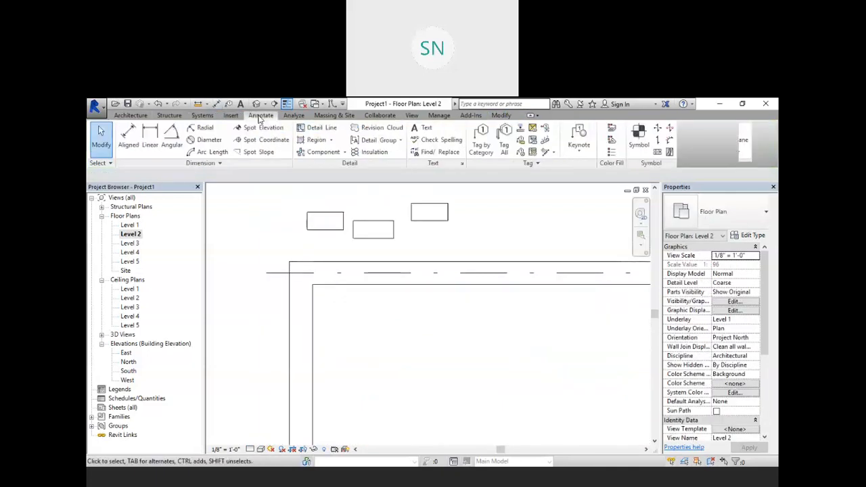
left_click(149, 139)
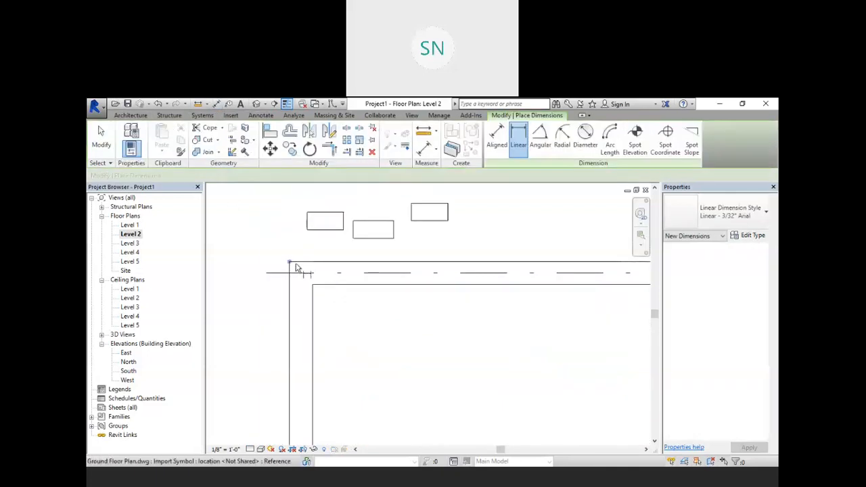
left_click(312, 286)
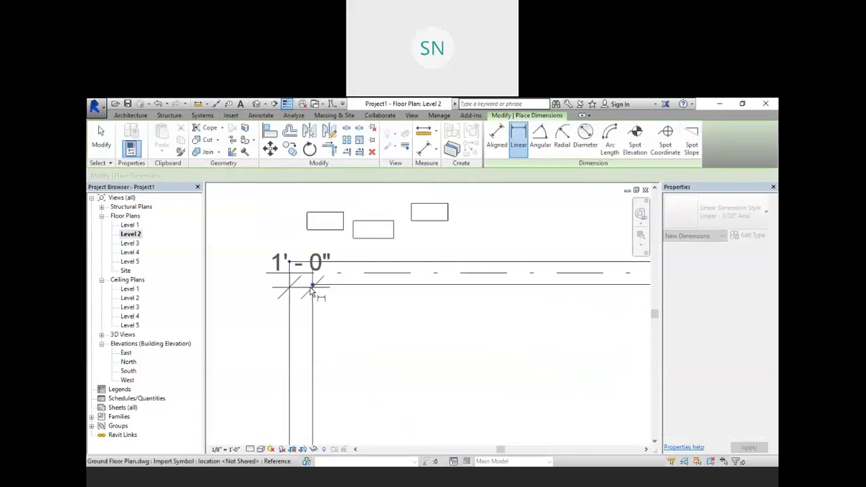
key("Escape")
key("Escape")
scroll(400, 255, "down", 2)
middle_click_drag(483, 309, 347, 275)
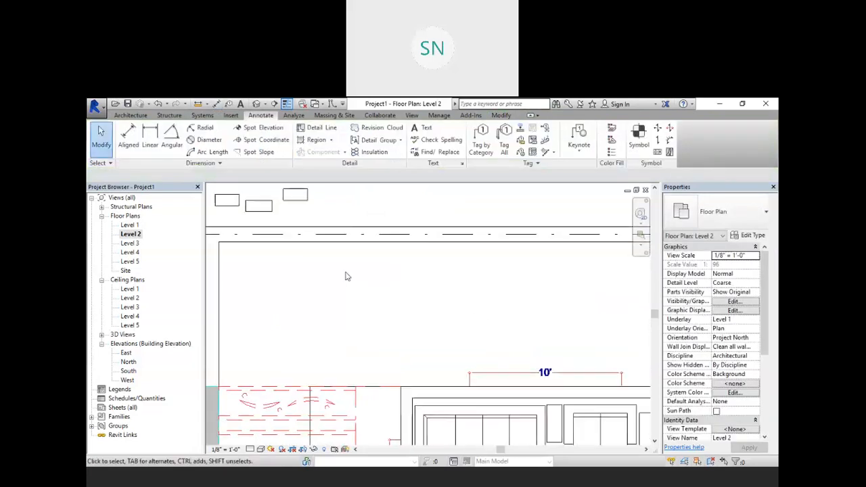
Start an architectural wall and duplicate the 9" basic wall type under the name 1'
scroll(358, 274, "down", 2)
scroll(404, 293, "down", 1)
middle_click_drag(422, 295, 363, 276)
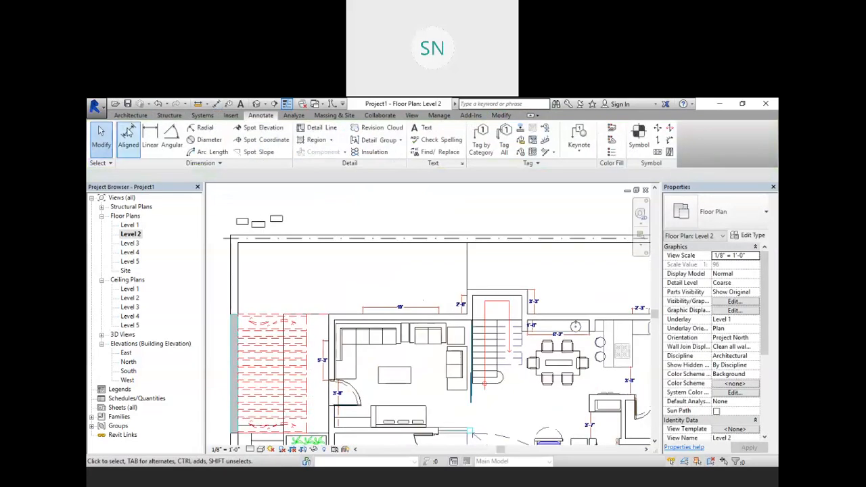
left_click(131, 115)
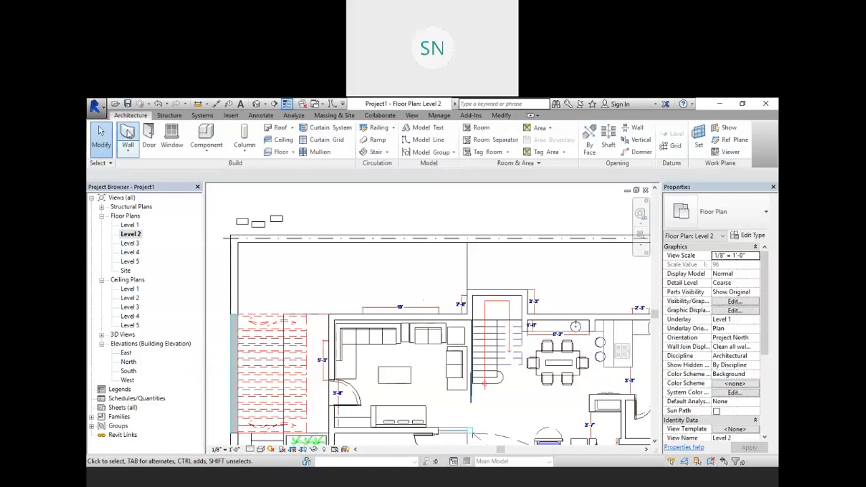
left_click(128, 133)
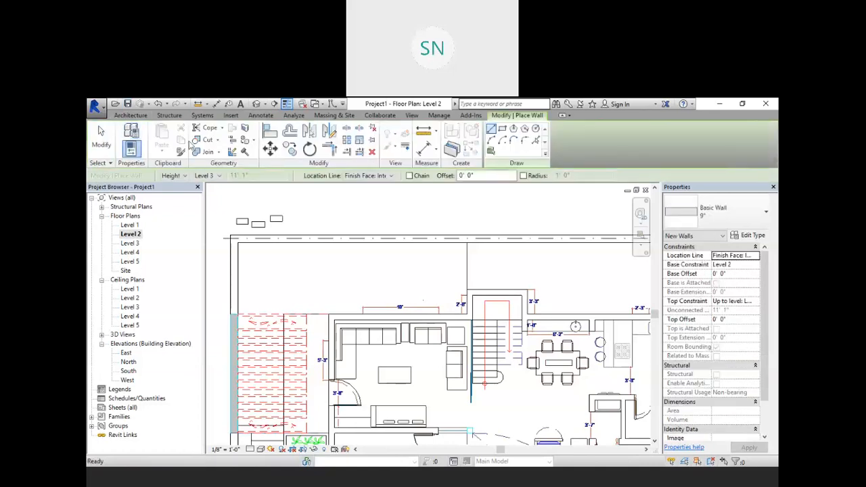
left_click(724, 213)
left_click(725, 213)
left_click(748, 235)
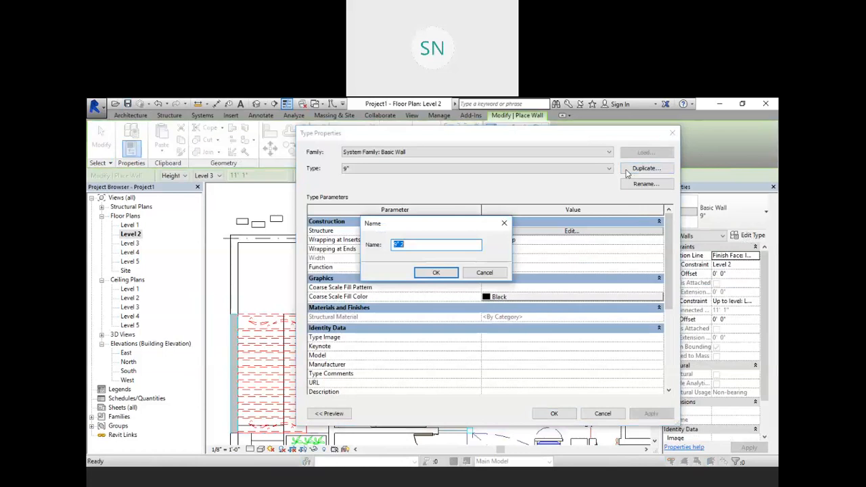
type("1")
key("Return")
Set the structure layer thickness of the 1' wall type to 1' and accept the type properties
left_click(572, 231)
left_click(529, 229)
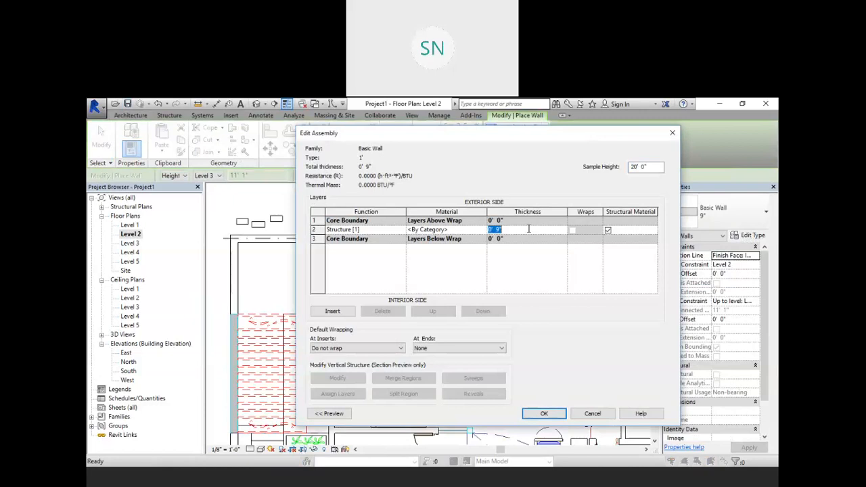
type("1")
key("Tab")
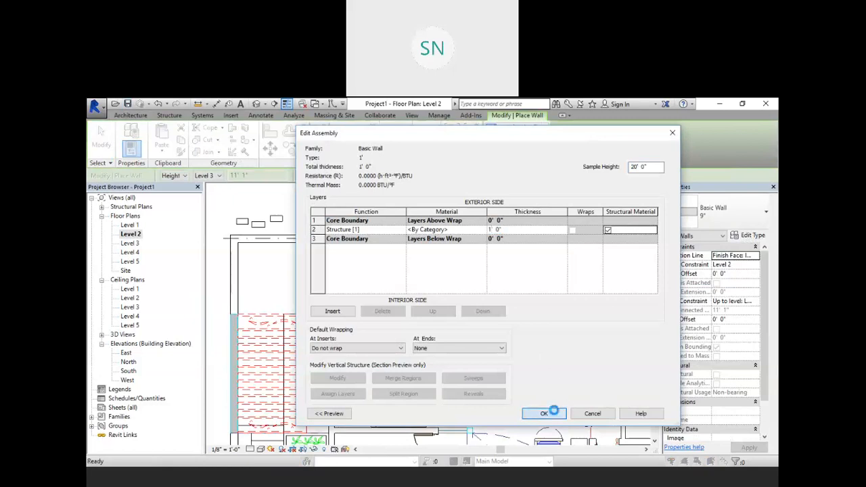
left_click(546, 413)
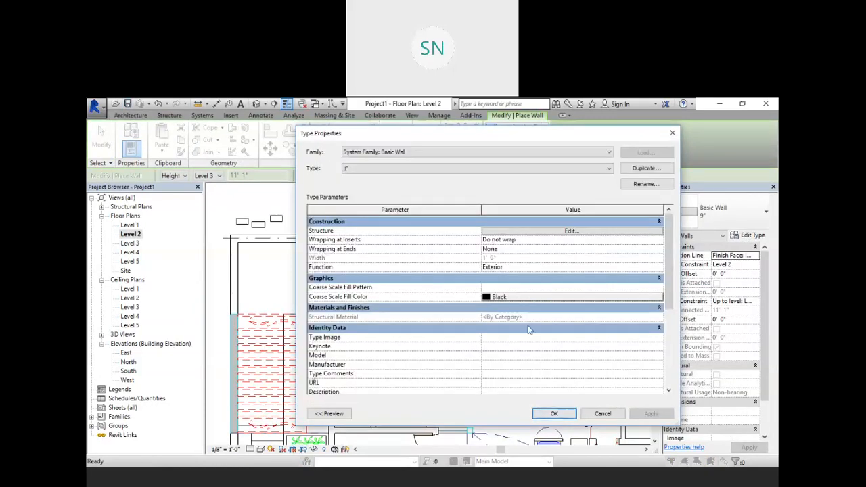
left_click(551, 414)
Set the new walls to an unconnected height of 6' with location line Finish Face: Exterior, and choose Pick Lines for drawing
left_click(210, 176)
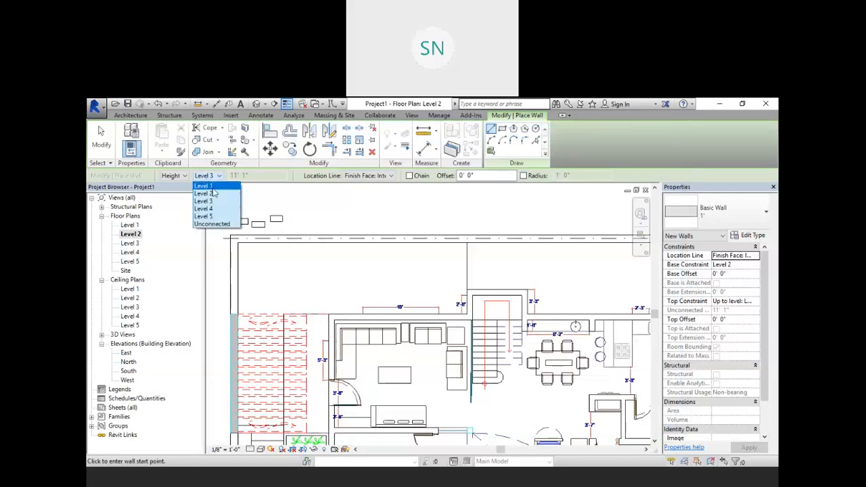
left_click(220, 224)
double_click(258, 176)
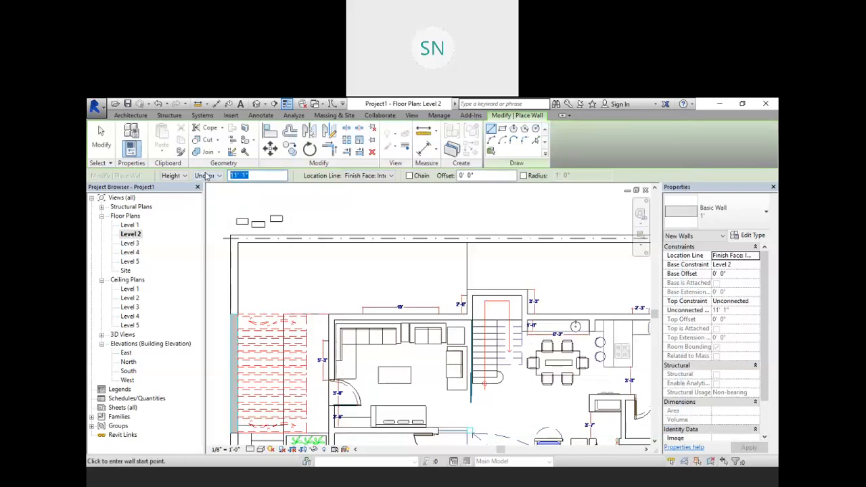
type("6")
key("Return")
scroll(236, 198, "up", 2)
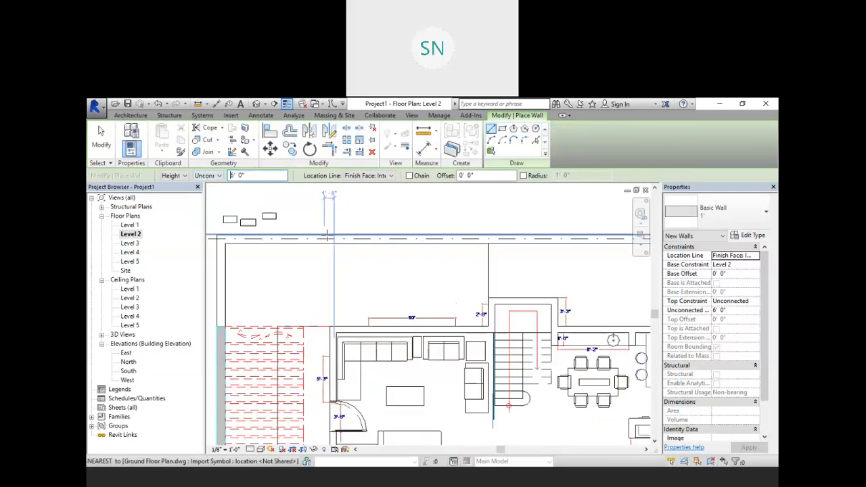
left_click(382, 176)
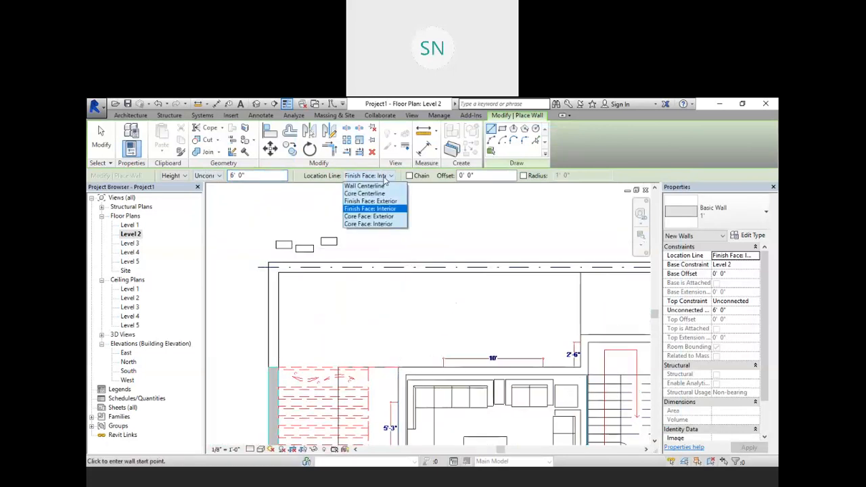
left_click(372, 202)
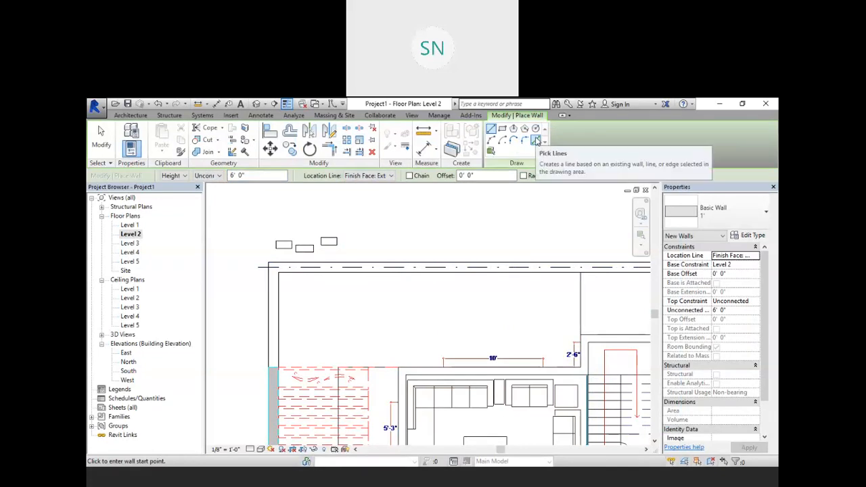
left_click(535, 140)
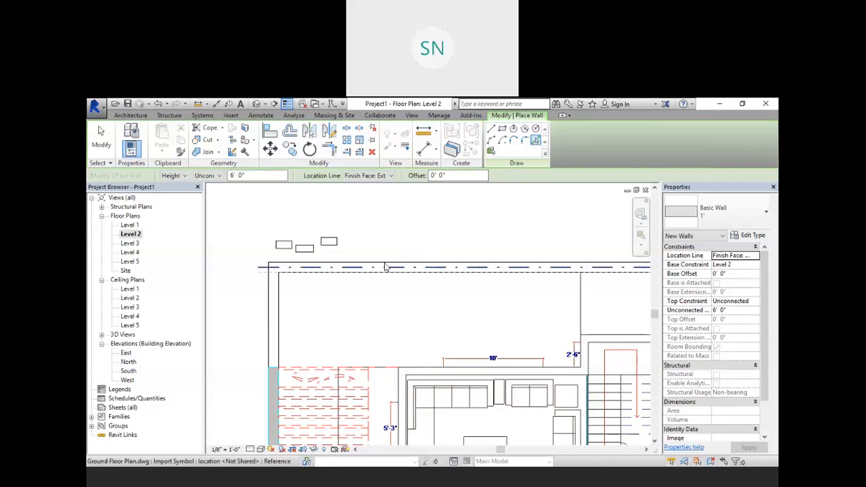
scroll(388, 271, "up", 5)
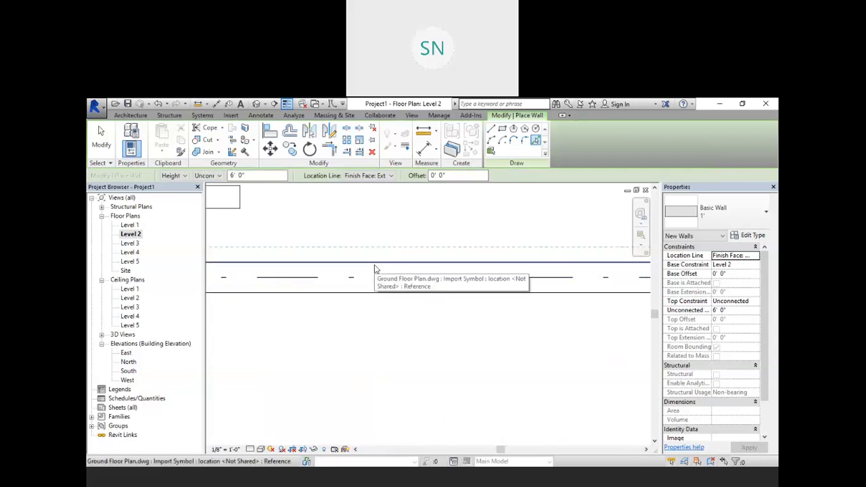
left_click(375, 269)
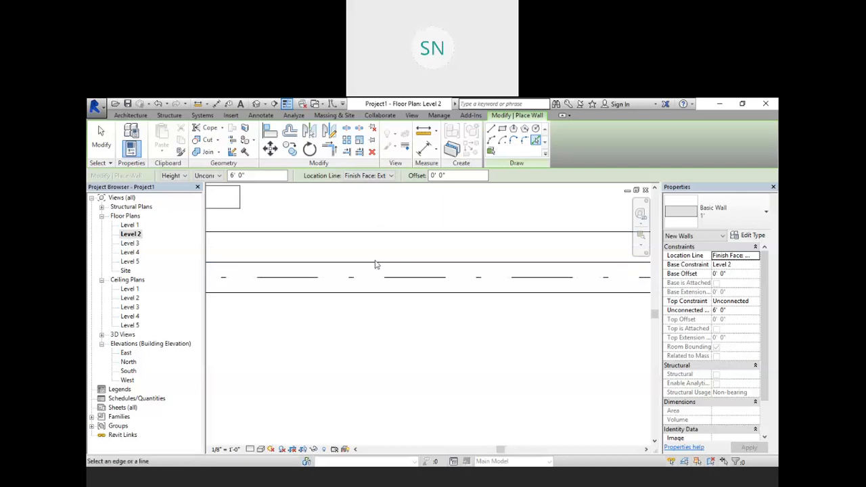
key("Escape")
key("Escape")
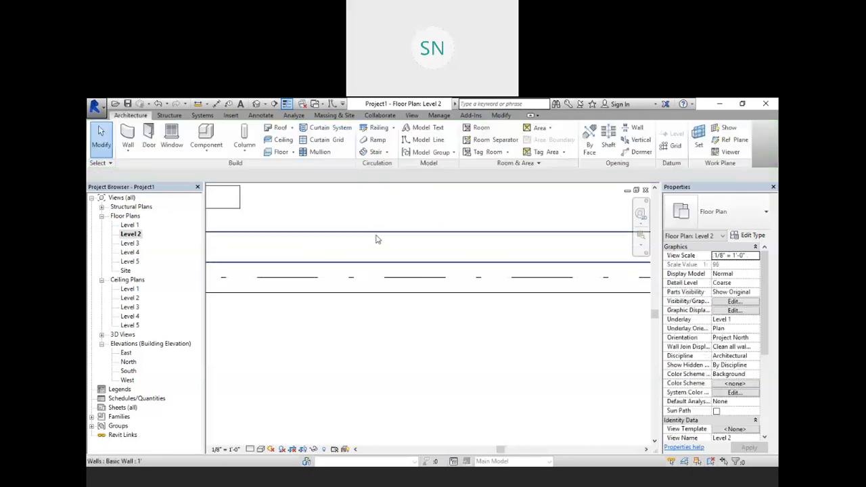
left_click(377, 238)
key("Delete")
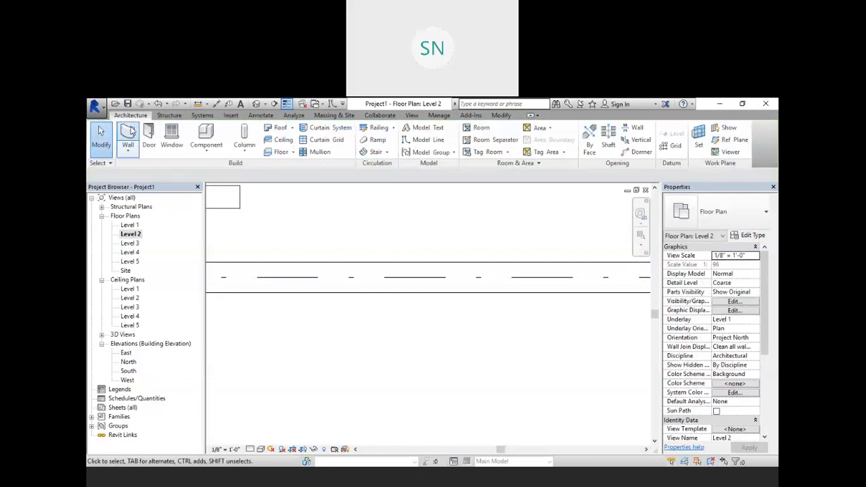
Place 1' walls along the plot's upper and left outer boundary lines, on the inner side of each line
left_click(128, 136)
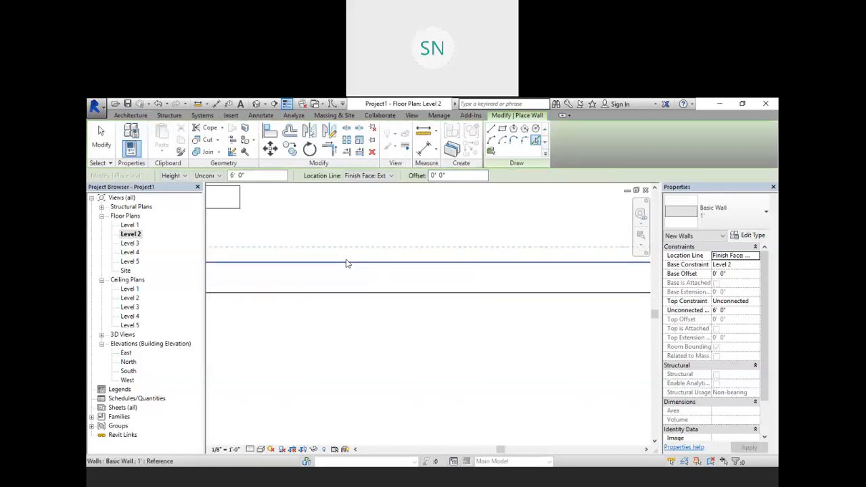
scroll(400, 264, "down", 4)
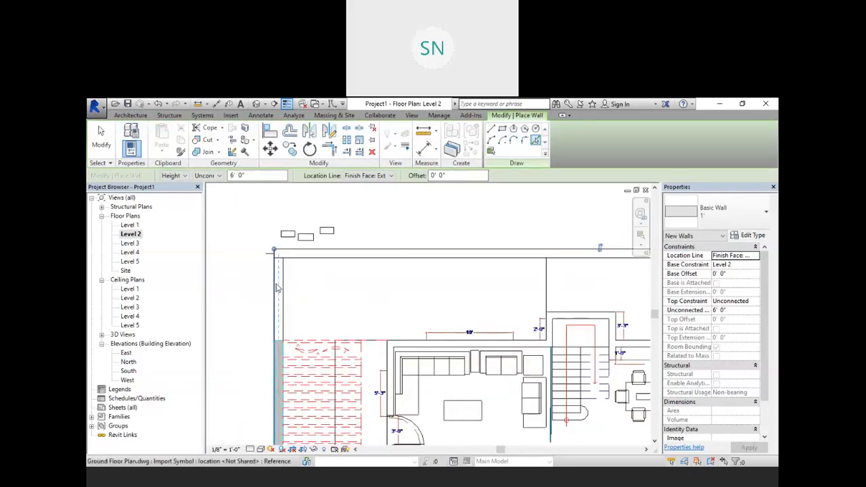
left_click(275, 285)
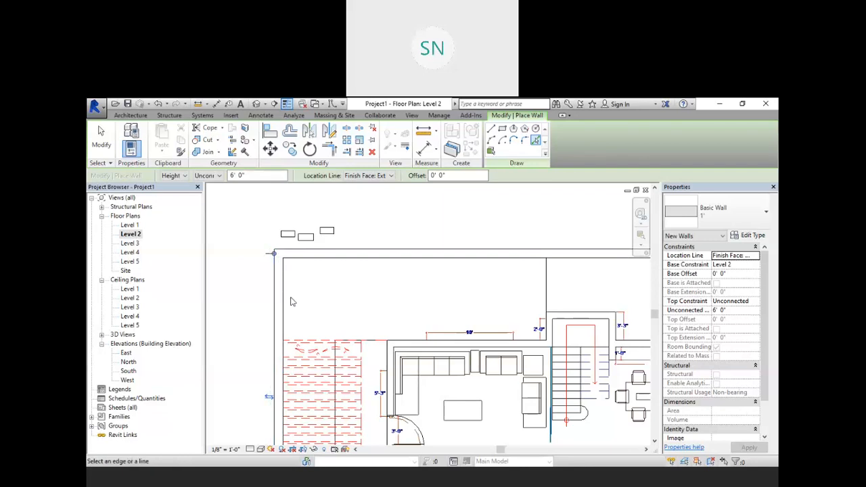
Place 1' walls along the plot's right and lower outer boundary lines, and leave the Wall tool
middle_click_drag(291, 299, 314, 215)
scroll(316, 224, "down", 2)
middle_click_drag(644, 217, 487, 239)
scroll(504, 238, "up", 1)
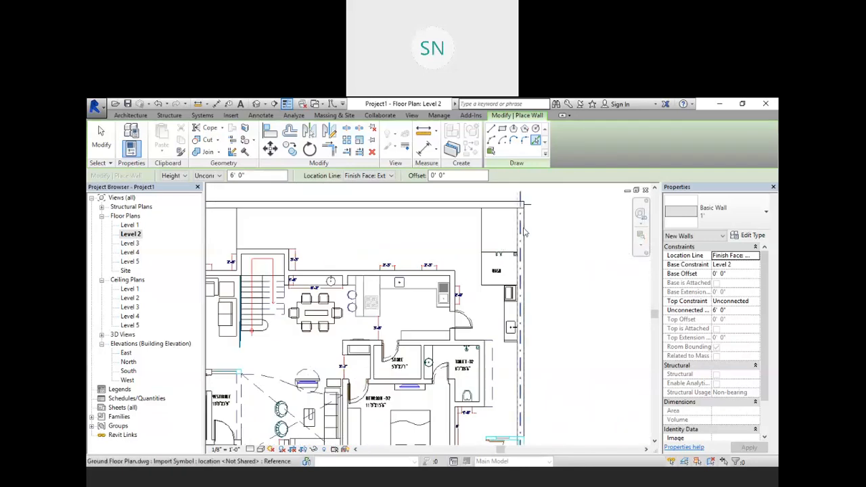
scroll(524, 233, "down", 3)
scroll(428, 355, "up", 3)
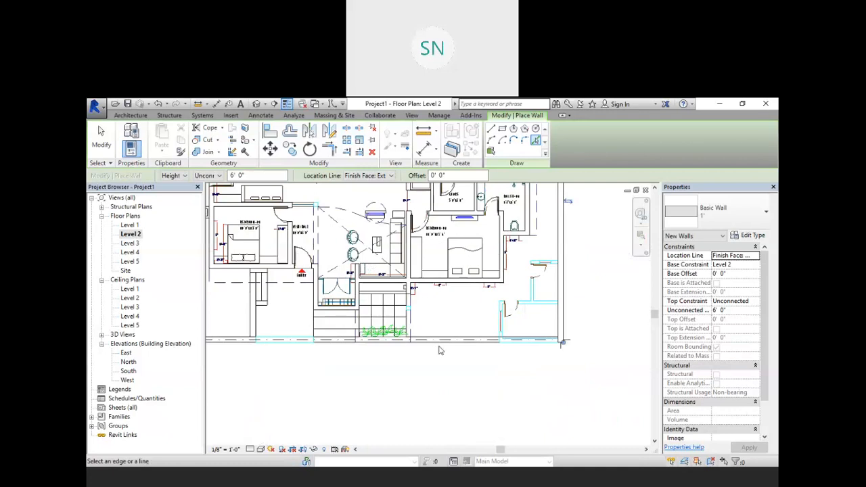
middle_click_drag(504, 373, 576, 380)
scroll(576, 380, "down", 2)
middle_click_drag(333, 414, 369, 426)
scroll(360, 410, "up", 1)
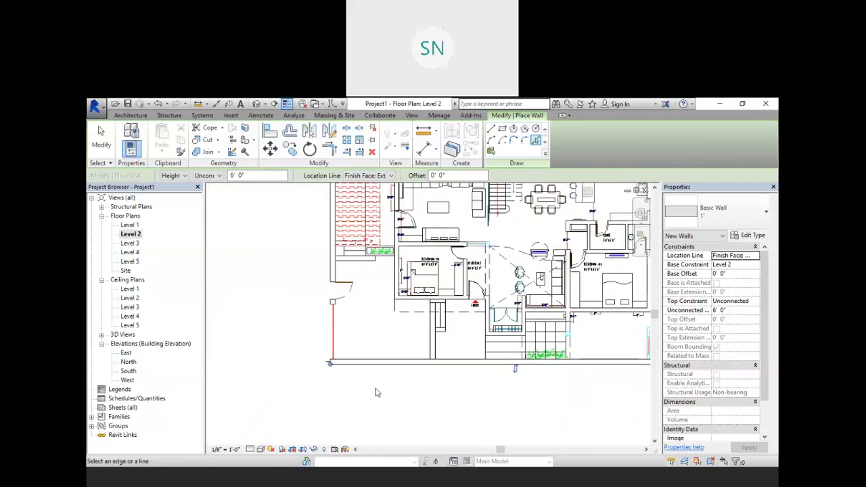
key("Escape")
Join the boundary walls at the plot's corners with Trim/Extend to Corner, and leave the command
left_click(508, 117)
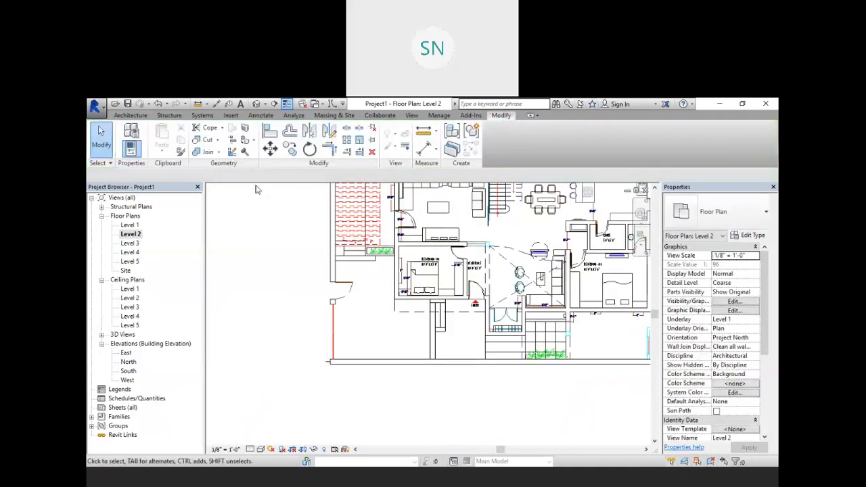
left_click(329, 150)
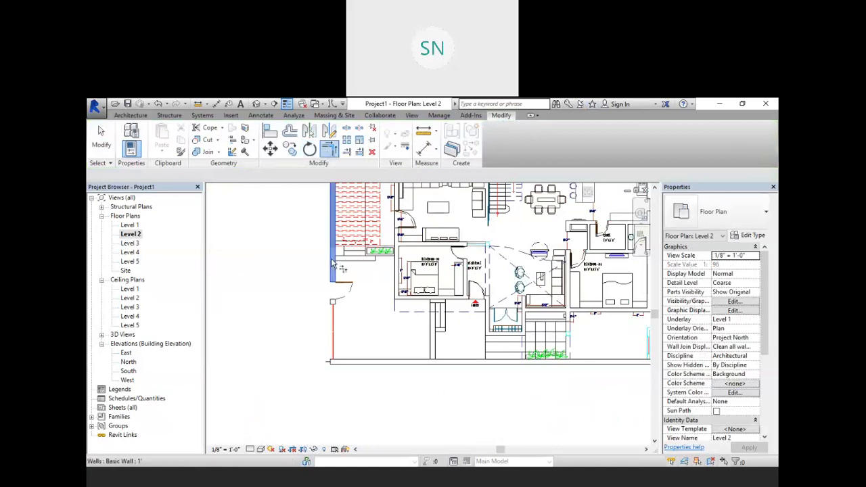
middle_click_drag(381, 391, 249, 389)
scroll(249, 388, "down", 1)
scroll(528, 386, "up", 1)
middle_click_drag(498, 344, 586, 445)
left_click(497, 415)
left_click(518, 391)
middle_click_drag(481, 291, 670, 281)
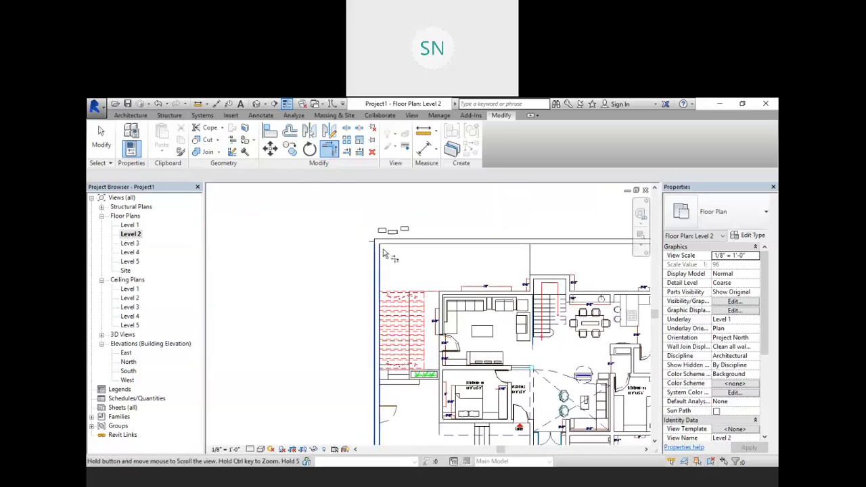
scroll(384, 253, "down", 1)
right_click(274, 254)
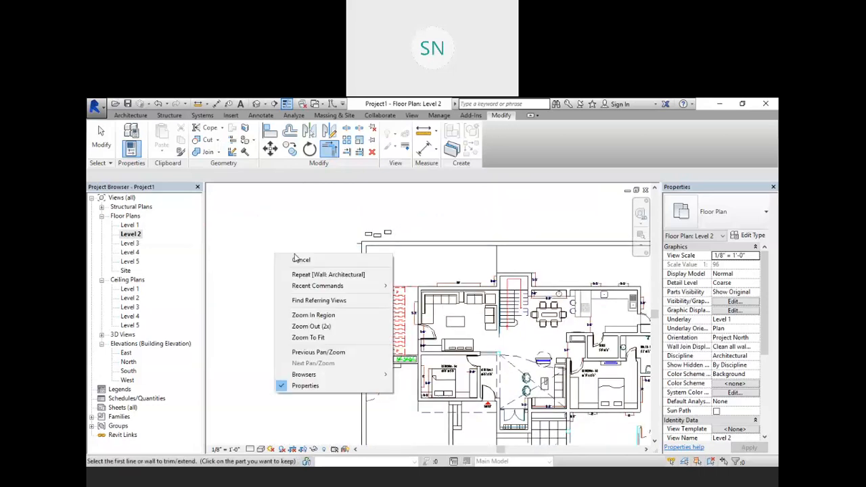
left_click(296, 258)
In the 3D view, set the base constraint of all four boundary walls to Level 1
scroll(323, 260, "up", 1)
middle_click_drag(344, 269, 319, 218)
scroll(308, 264, "down", 2)
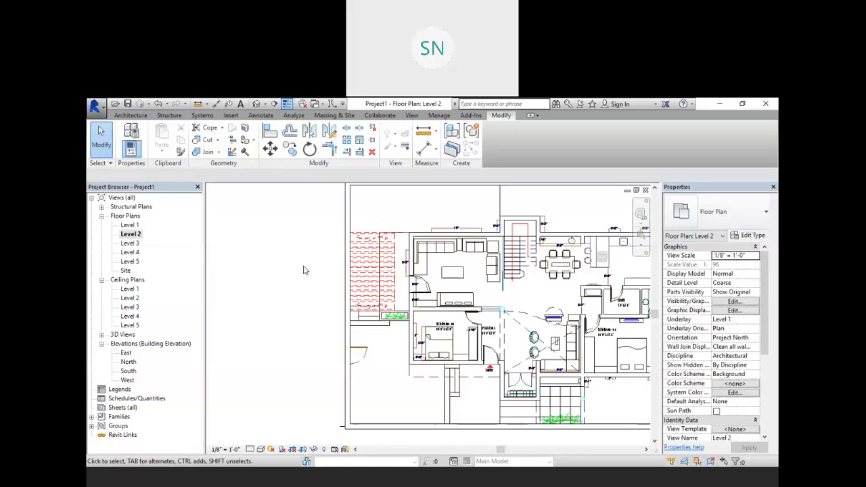
left_click(257, 106)
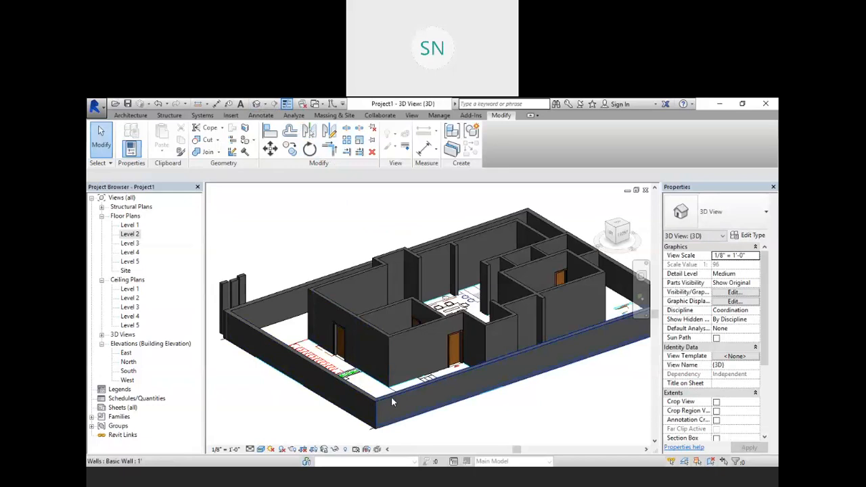
left_click(392, 396)
left_click(357, 384, "ctrl")
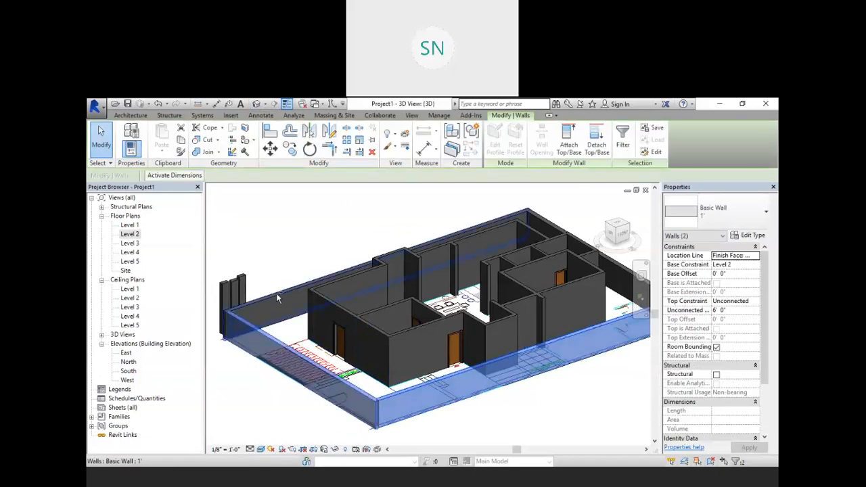
left_click(302, 274, "ctrl")
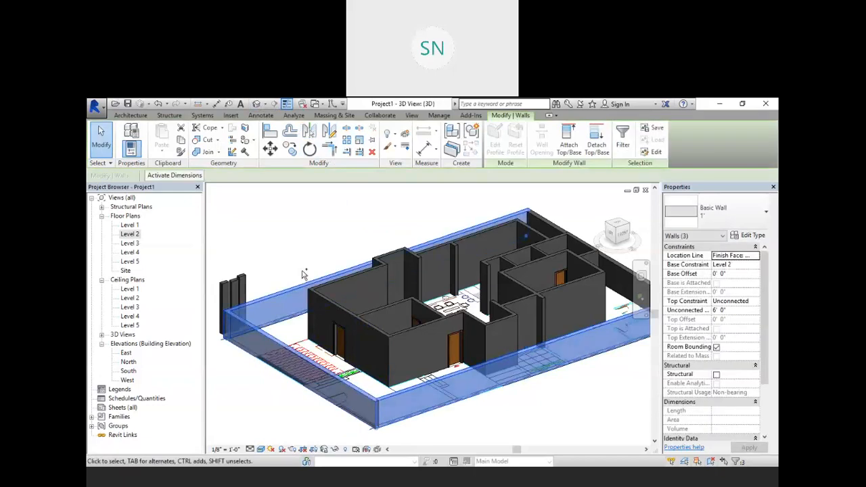
left_click(547, 220, "ctrl")
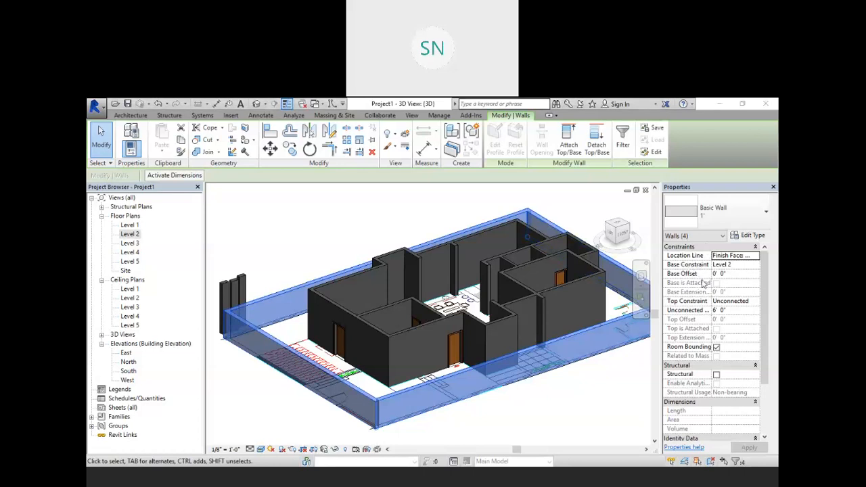
left_click(756, 265)
left_click(722, 274)
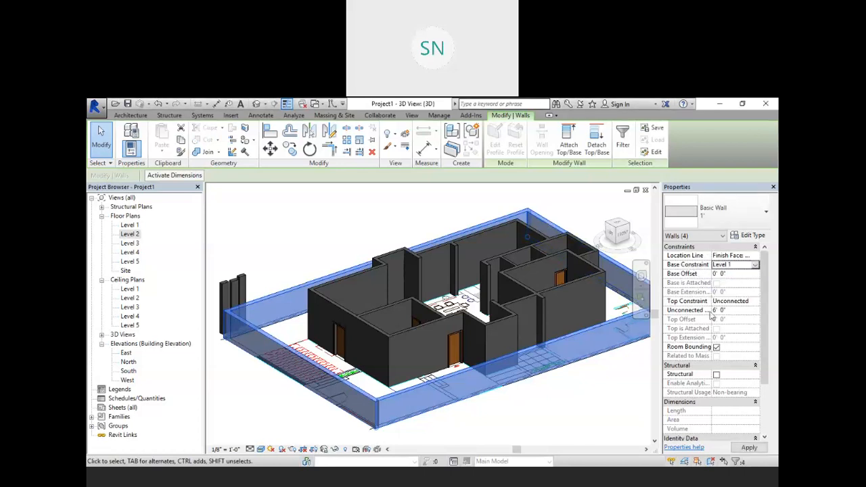
left_click(749, 448)
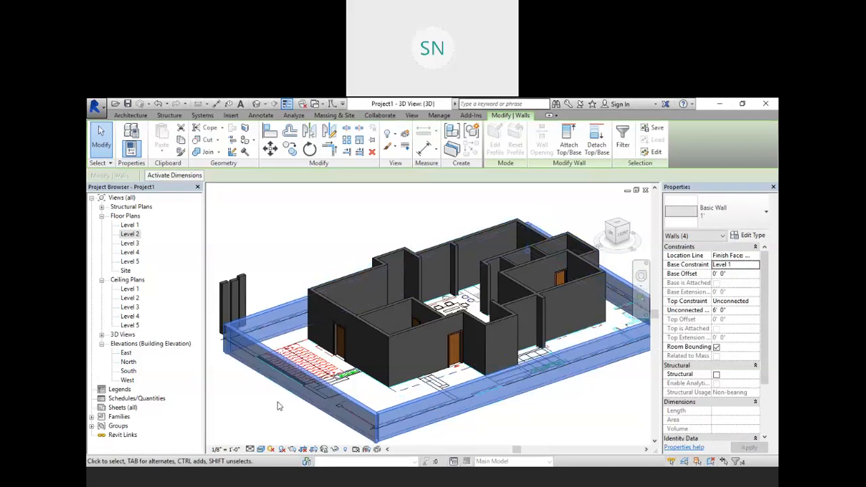
left_click(239, 422)
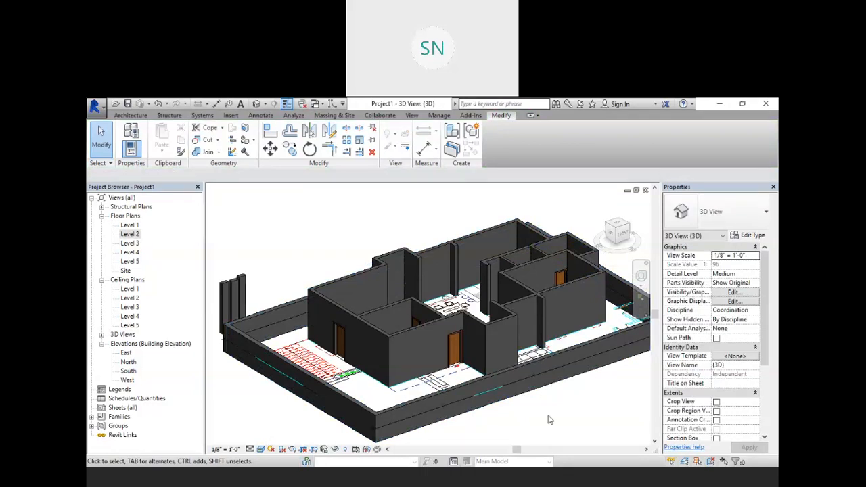
middle_click_drag(549, 416, 490, 384)
middle_click_drag(398, 399, 436, 407)
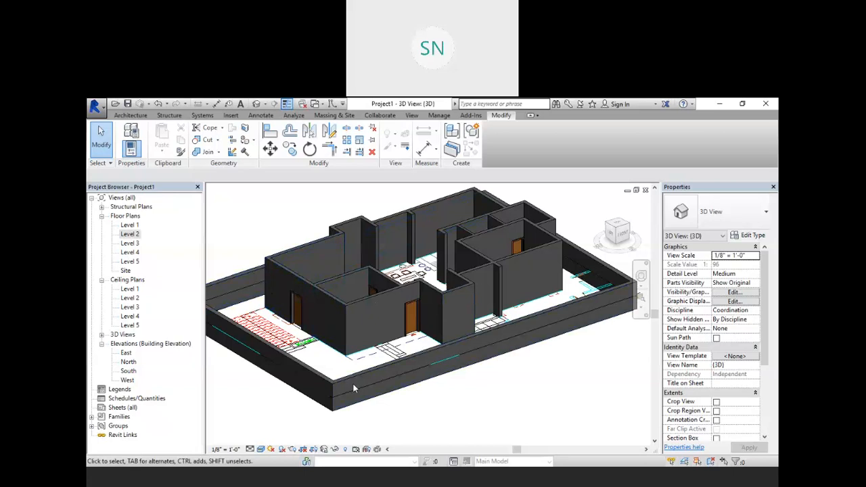
middle_click_drag(448, 409, 410, 371)
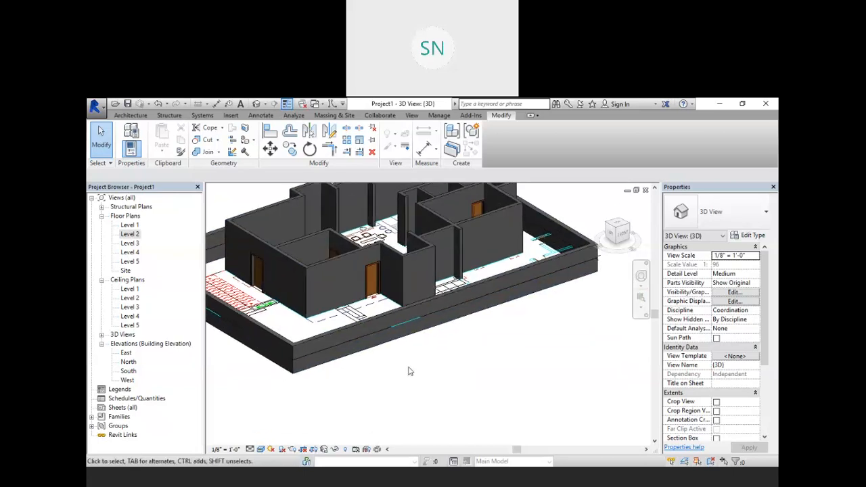
middle_click_drag(481, 364, 455, 358)
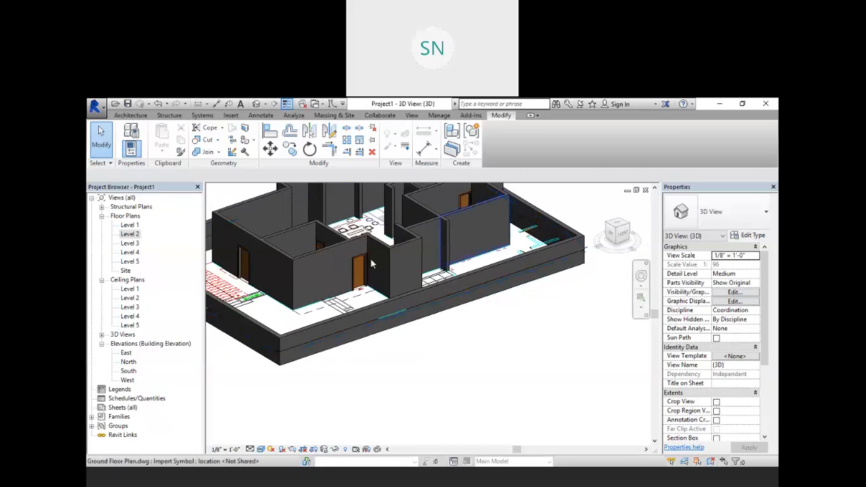
In the Level 2 floor plan, draw a horizontal 1' wall 10' long above the plot, and leave the Wall tool
double_click(130, 234)
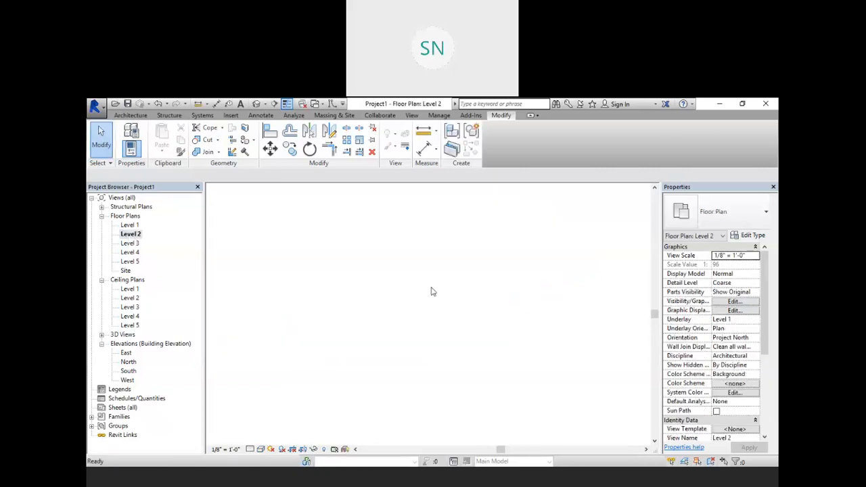
scroll(443, 251, "up", 4)
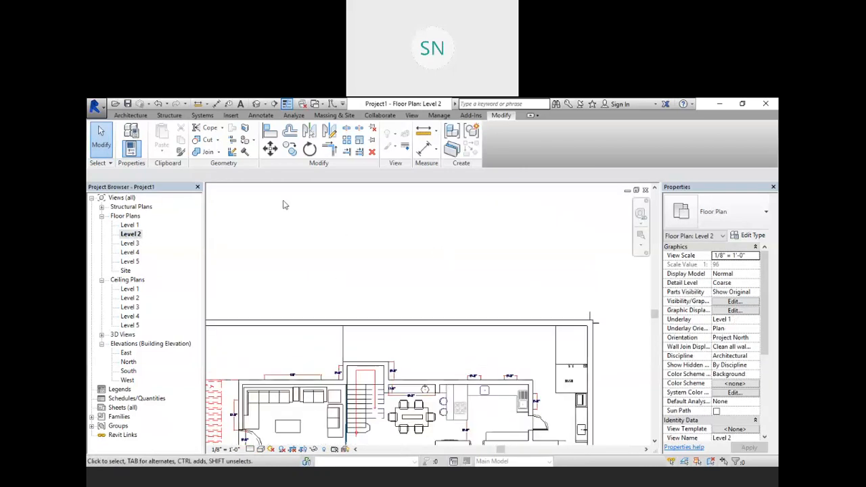
left_click(131, 115)
left_click(127, 136)
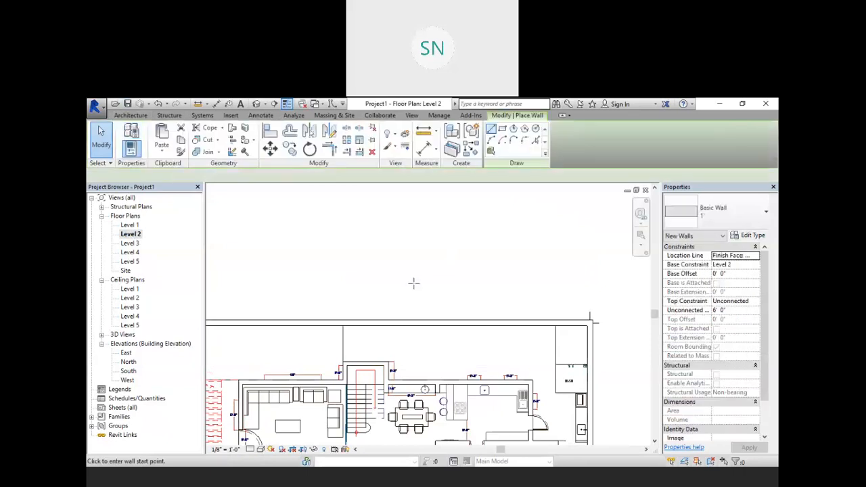
left_click(355, 260)
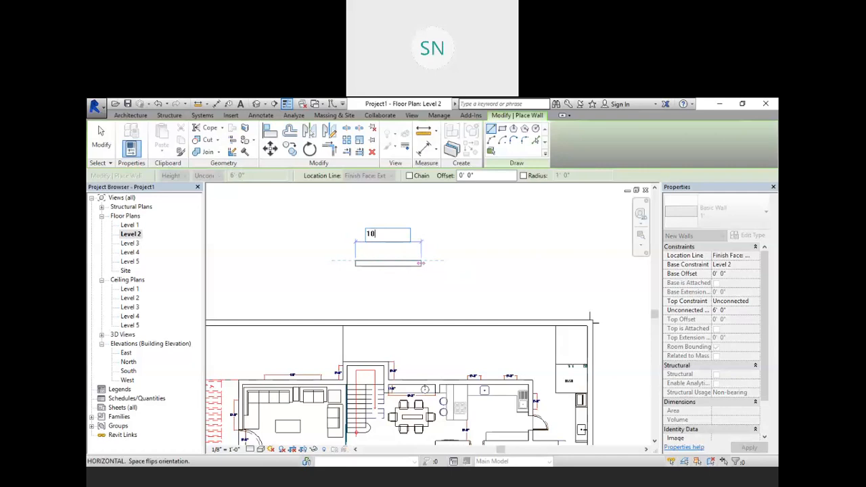
left_click(415, 262)
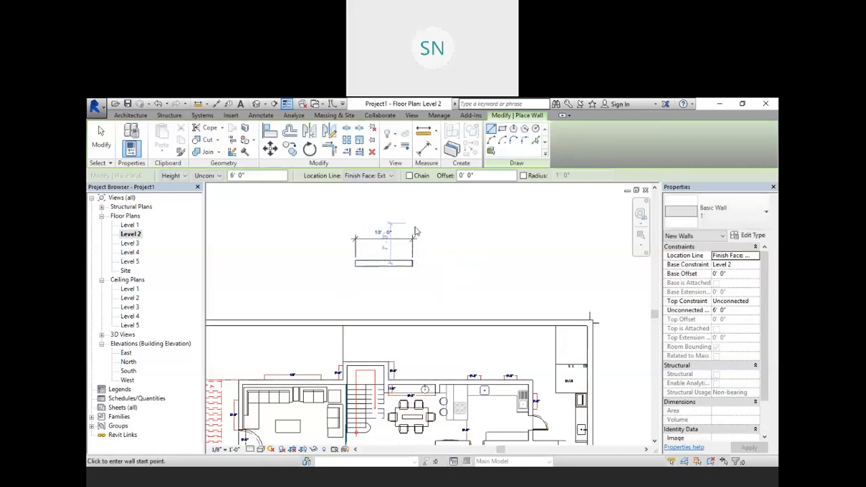
key("Escape")
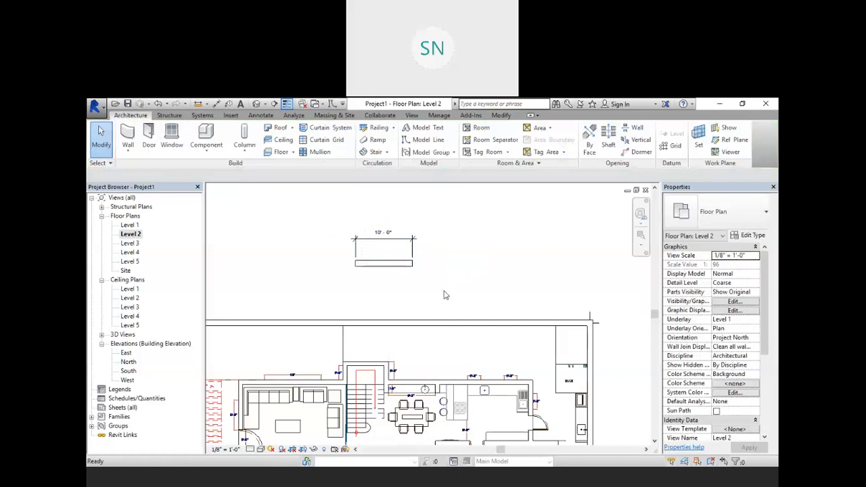
Scale the 10' wall above the plot numerically by a factor of 3 from its left end
scroll(431, 290, "up", 1)
middle_click_drag(417, 286, 422, 306)
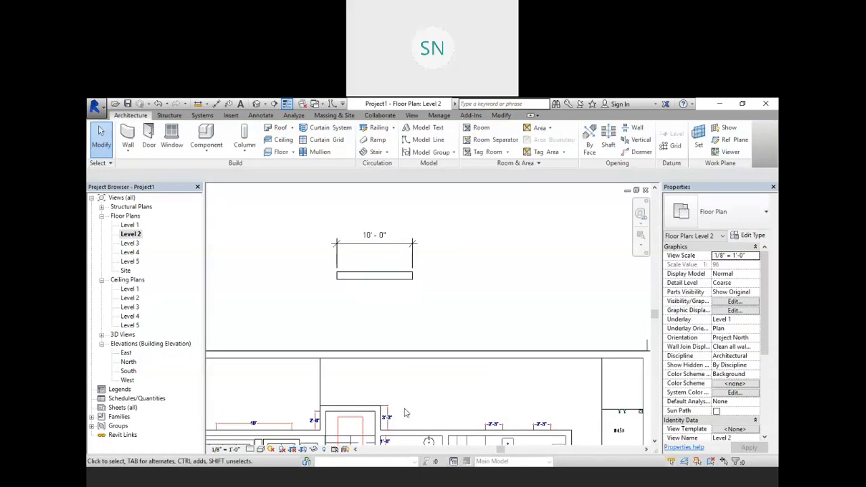
left_click(362, 274)
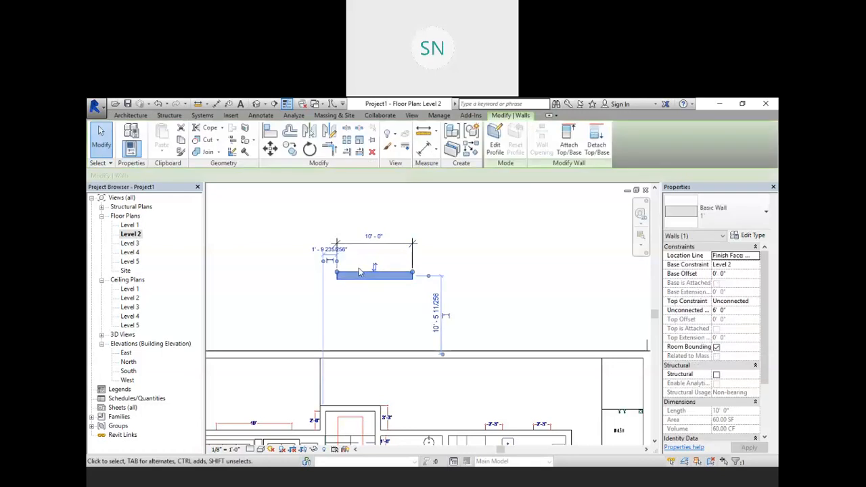
left_click(360, 142)
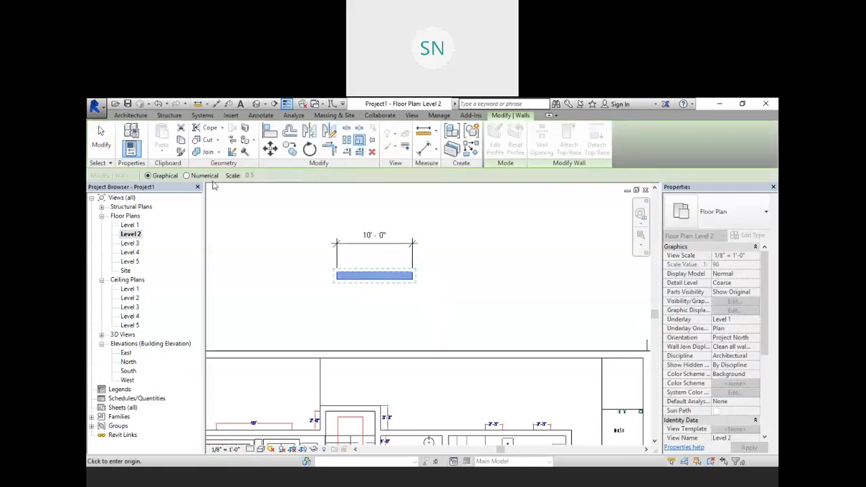
left_click(188, 176)
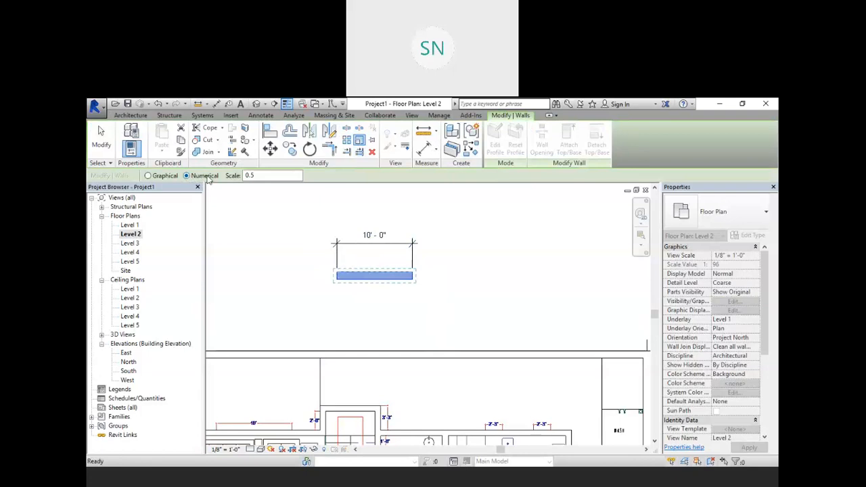
double_click(274, 176)
type("3")
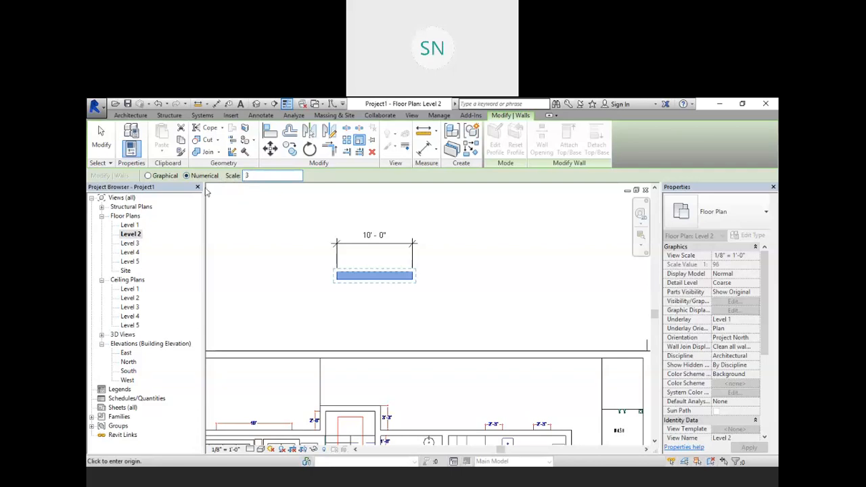
left_click(338, 281)
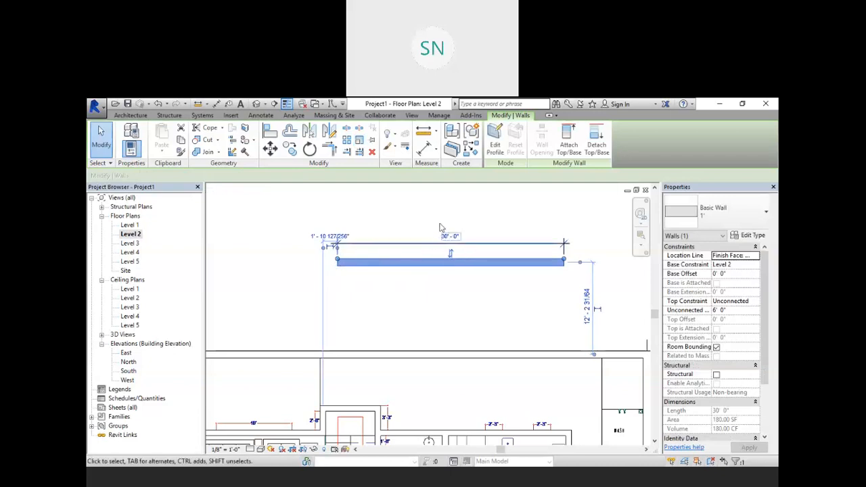
left_click(525, 299)
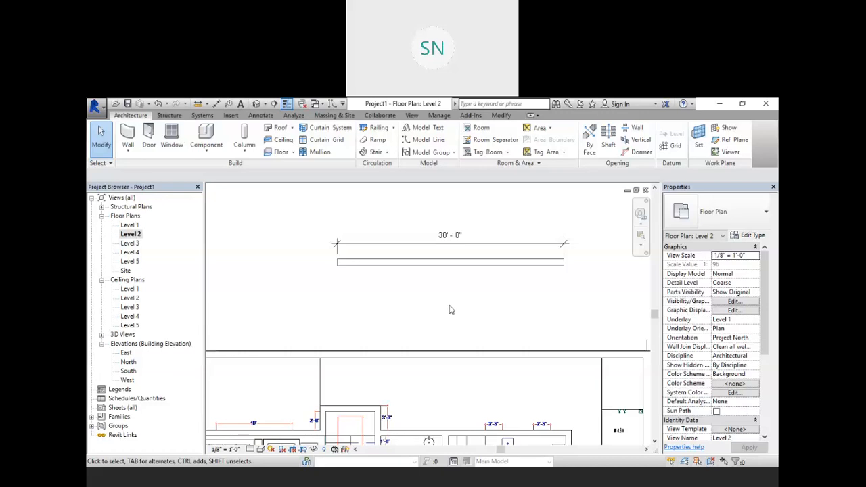
In the 3D view, delete the three short walls standing outside the plot's rear left corner
scroll(452, 309, "down", 1)
scroll(452, 301, "down", 2)
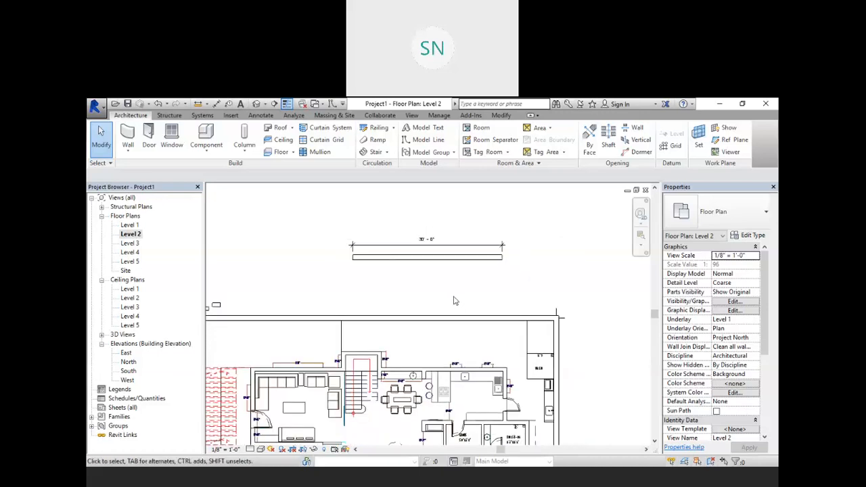
middle_click_drag(464, 346, 490, 244)
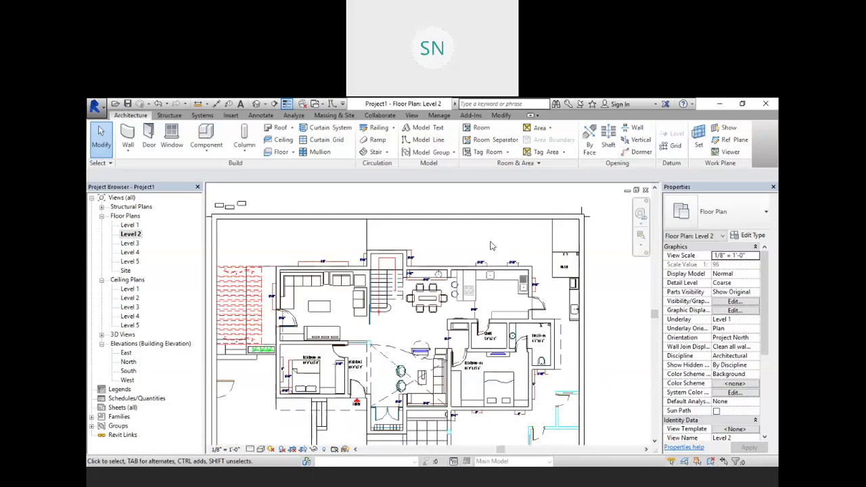
left_click(257, 104)
scroll(402, 255, "down", 2)
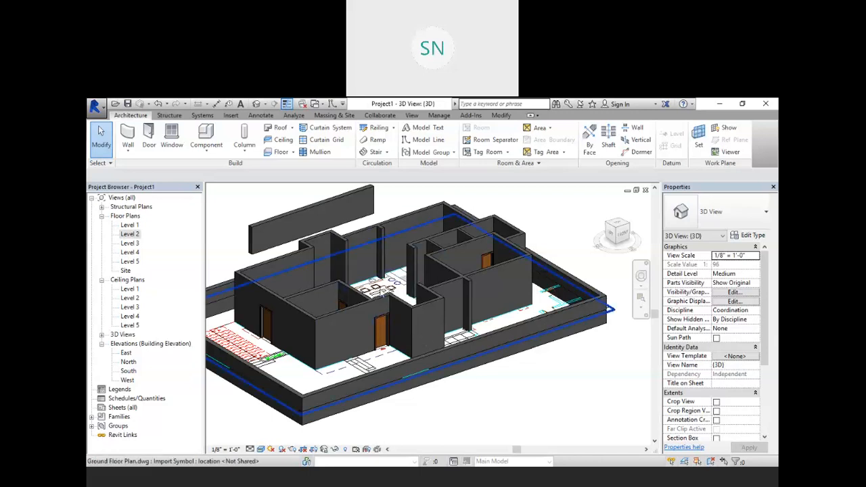
middle_click_drag(383, 291, 465, 322)
scroll(405, 306, "down", 1)
middle_click_drag(248, 327, 322, 351)
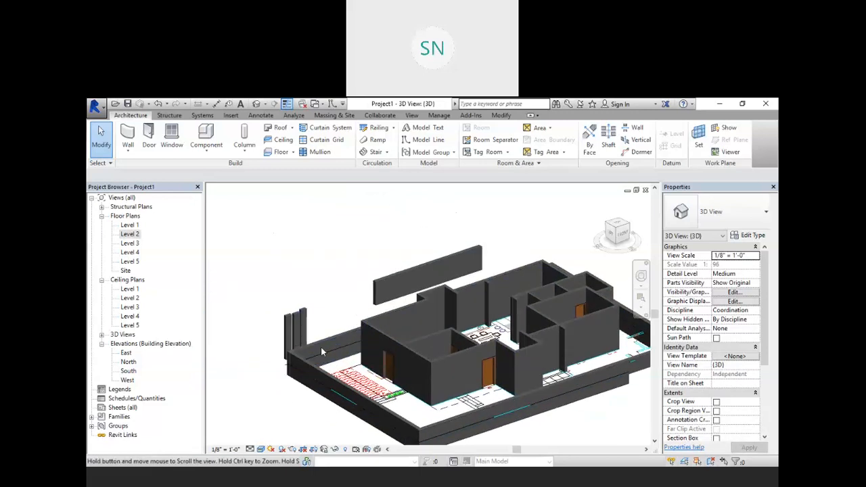
scroll(301, 340, "up", 1)
scroll(305, 330, "up", 1)
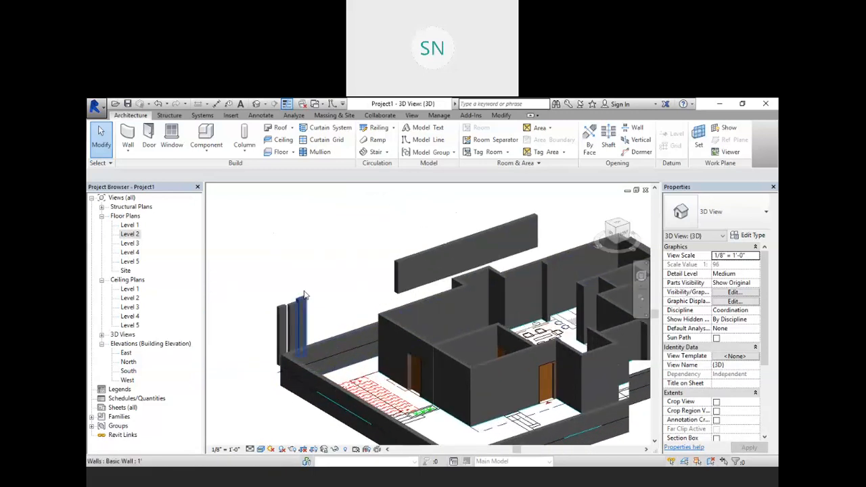
scroll(304, 295, "up", 1)
left_click(304, 295)
key("Delete")
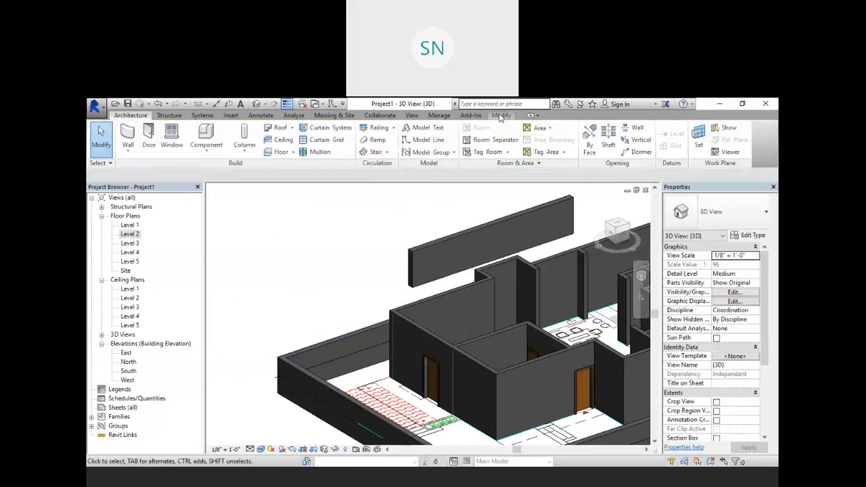
Delete the scaled freestanding wall behind the house
left_click(501, 116)
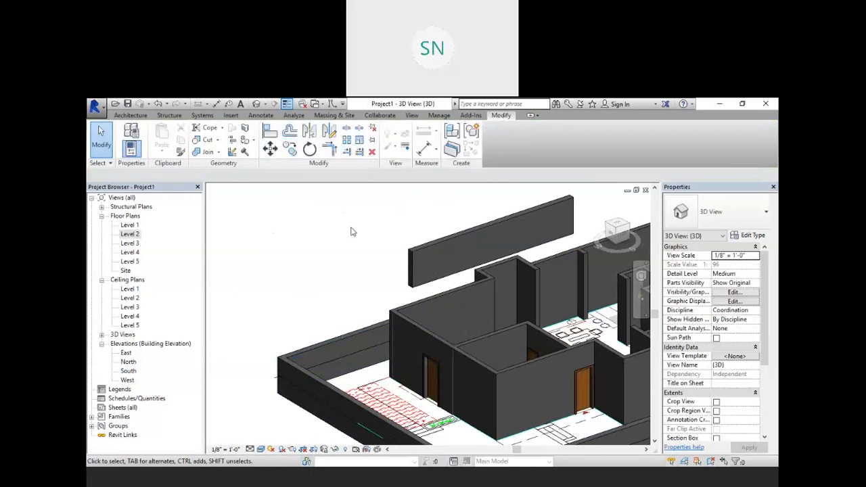
middle_click_drag(351, 232, 322, 263)
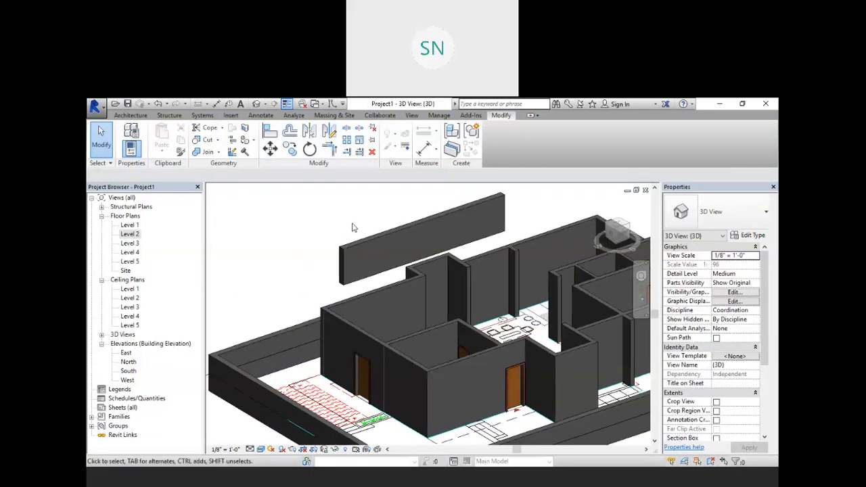
left_click(359, 251)
key("Delete")
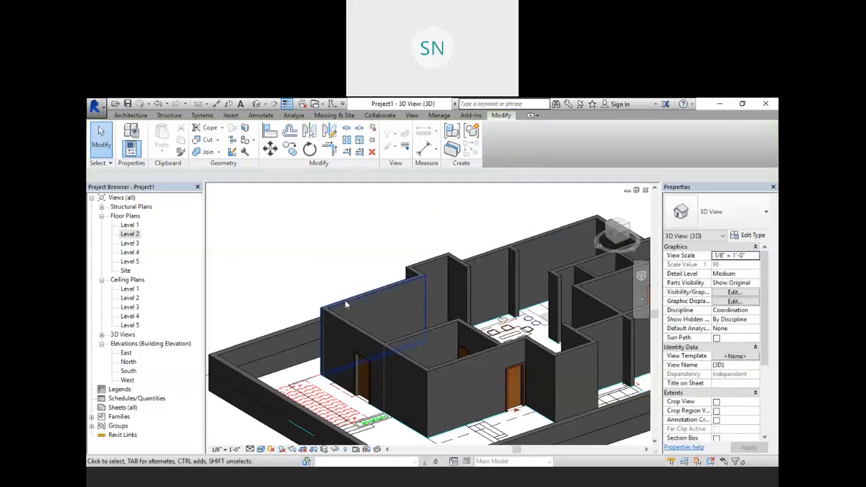
Examine the house's rooms, doors and imported floor plan in 3D, from close up and from above
scroll(346, 305, "down", 3)
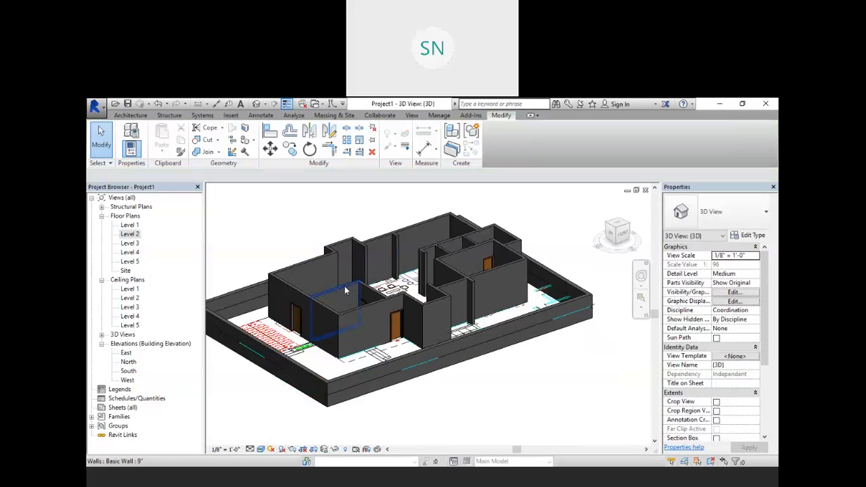
scroll(406, 289, "up", 5)
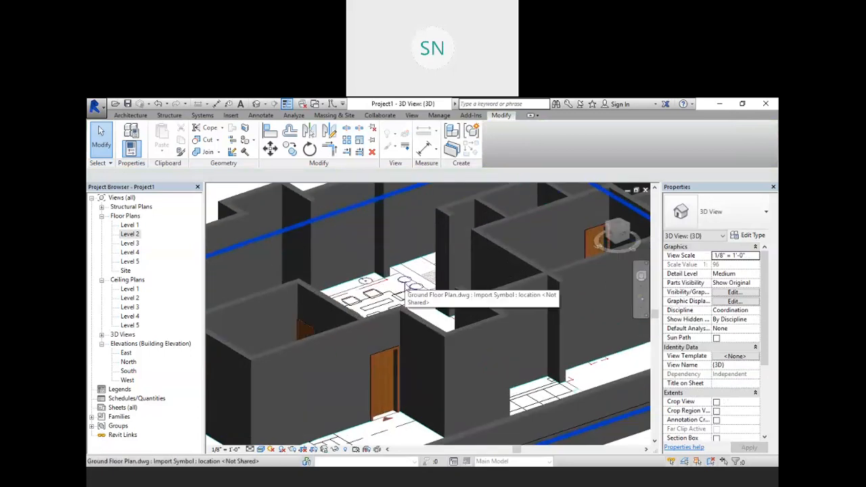
scroll(406, 290, "down", 5)
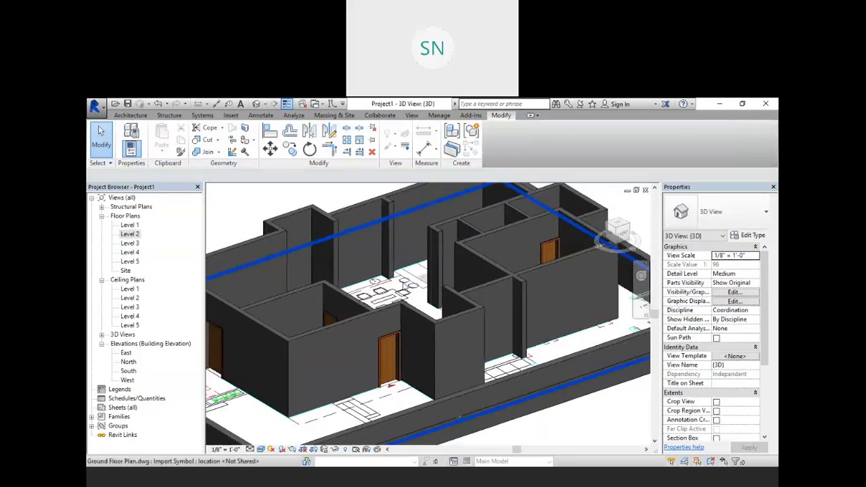
scroll(406, 290, "up", 2)
middle_click_drag(406, 290, 442, 286)
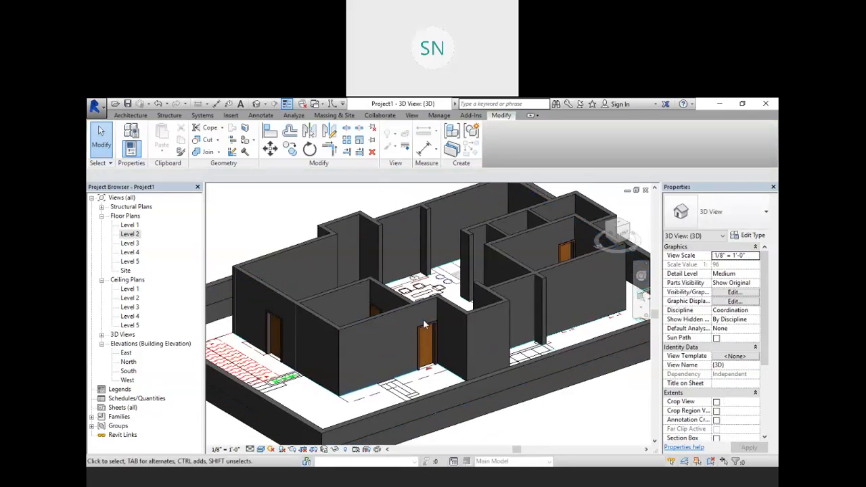
scroll(425, 311, "down", 2)
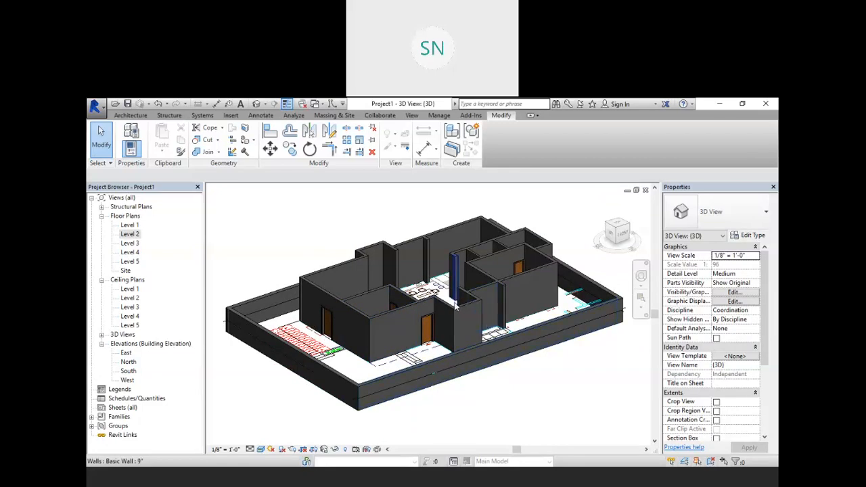
scroll(492, 357, "up", 6)
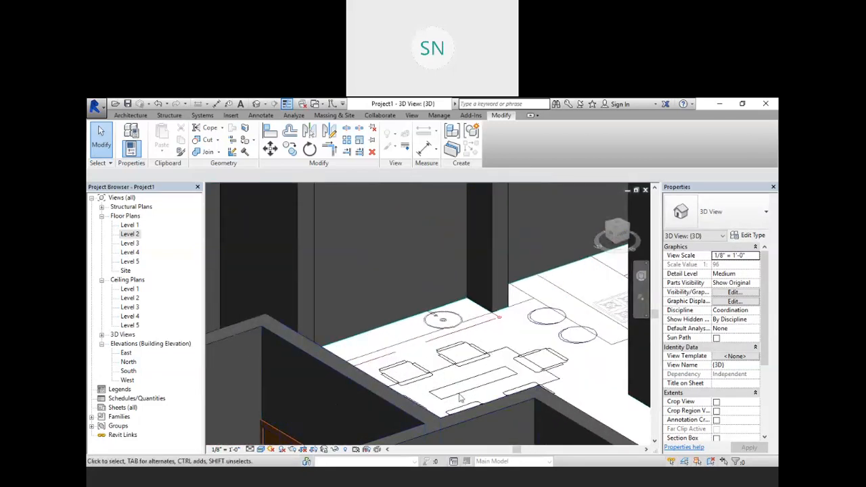
scroll(490, 348, "down", 3)
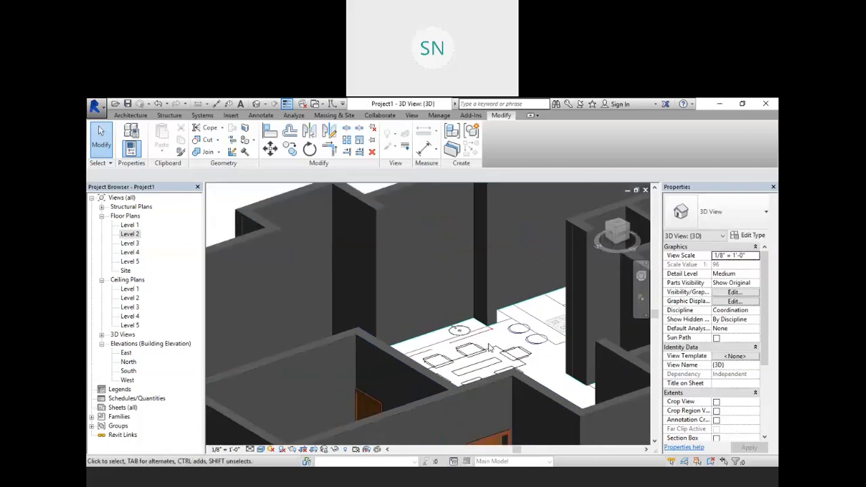
scroll(491, 347, "down", 3)
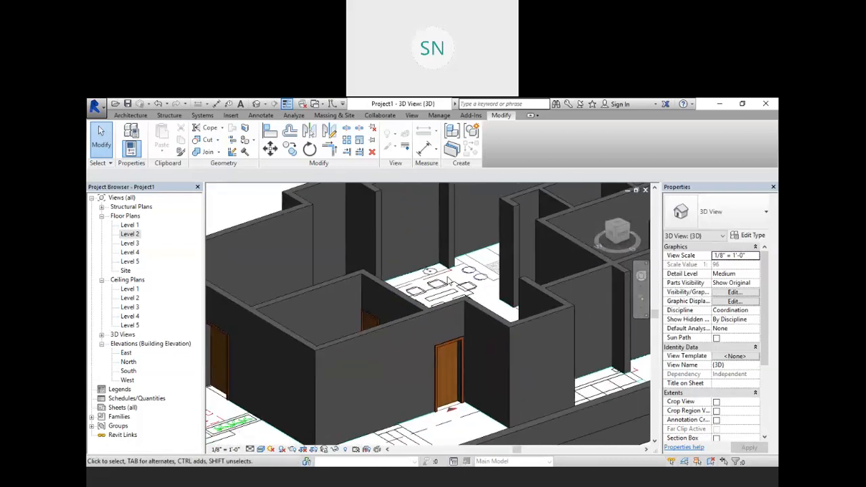
scroll(447, 280, "down", 2)
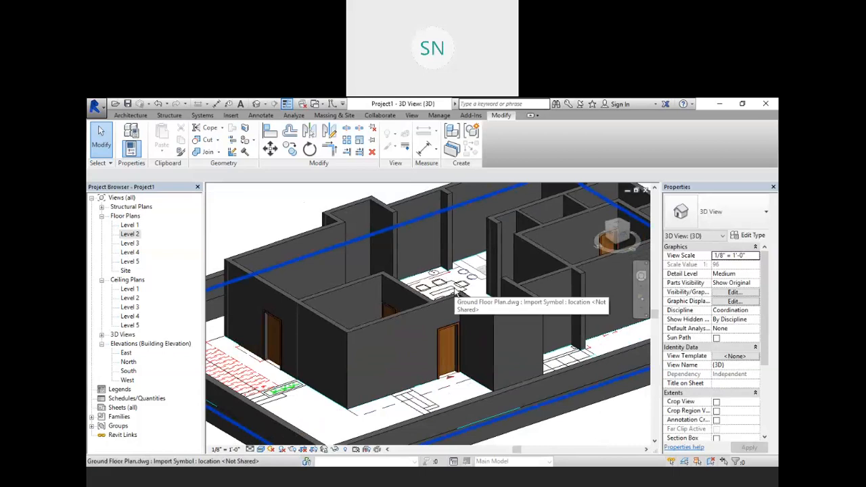
mouse_move(448, 281)
middle_mouse_down("shift")
mouse_move(490, 318)
mouse_move(433, 287)
middle_mouse_up("shift")
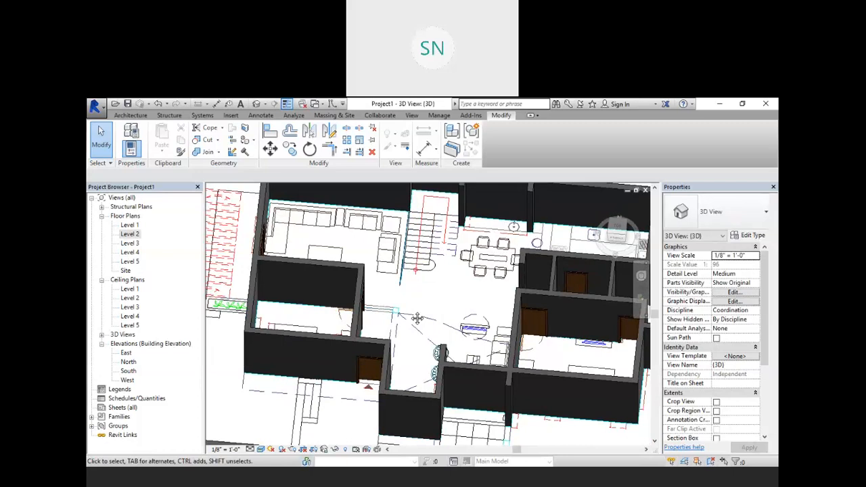
Inspect the seating, staircase and dining areas in 3D, from close up to the whole walled house seen from the front
scroll(418, 318, "up", 3)
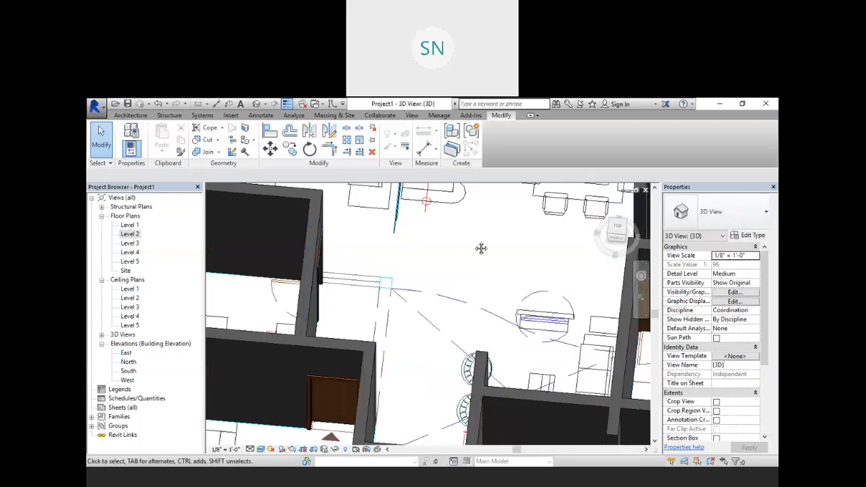
middle_click_drag(480, 248, 471, 293)
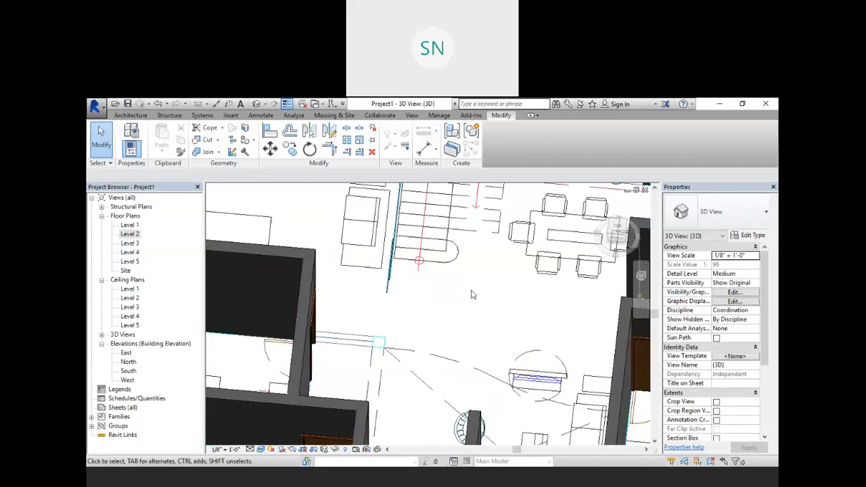
scroll(471, 293, "down", 1)
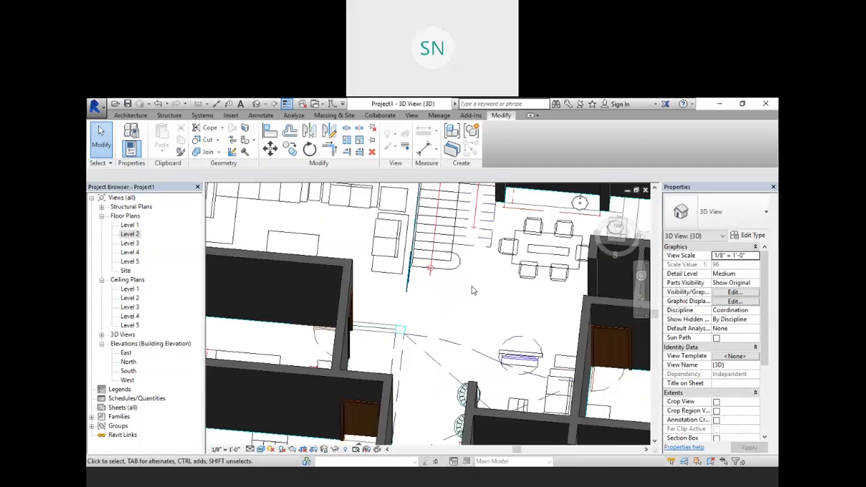
middle_click_drag(509, 272, 510, 284)
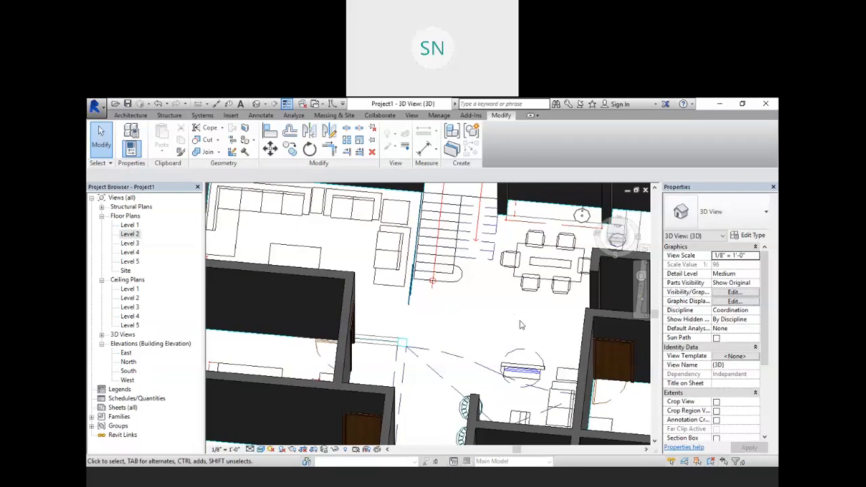
middle_click_drag(482, 407, 510, 355)
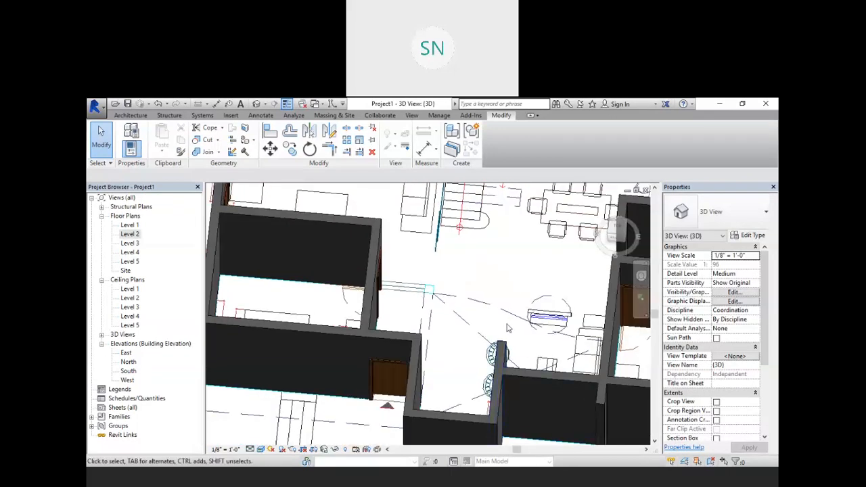
middle_click_drag(440, 265, 507, 344)
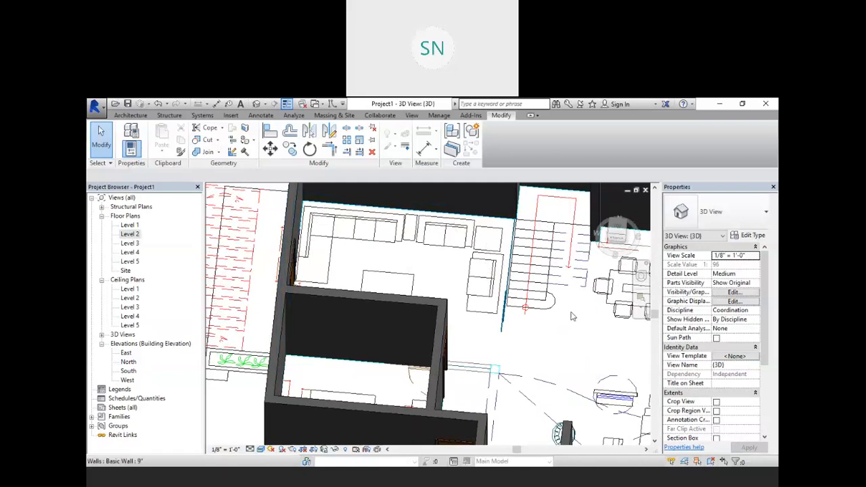
middle_click_drag(573, 315, 512, 346)
scroll(424, 299, "down", 2)
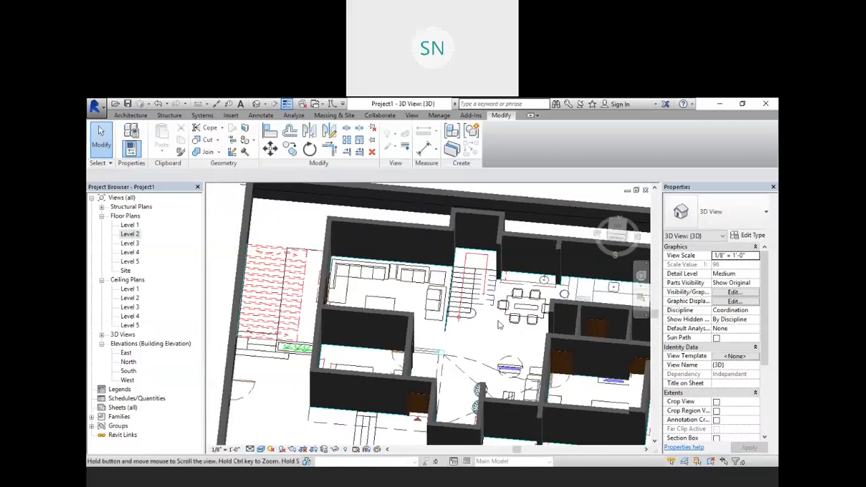
scroll(488, 310, "down", 2)
middle_click_drag(489, 300, 453, 283)
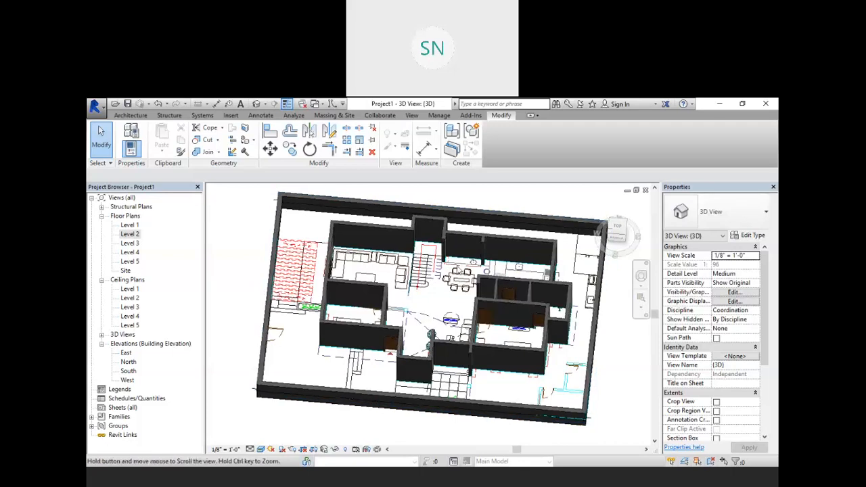
middle_click_drag(428, 315, 365, 266, "shift")
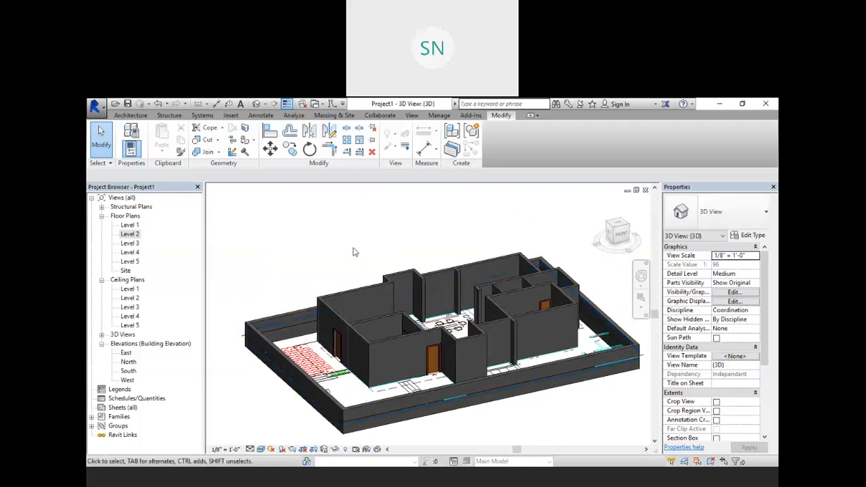
Save the project in the Revit folder under the file name Revit Model
left_click(127, 103)
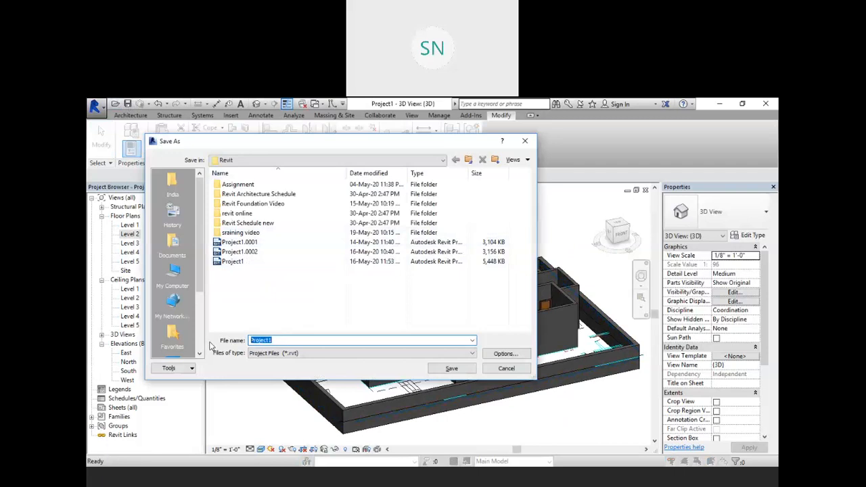
type("Rev")
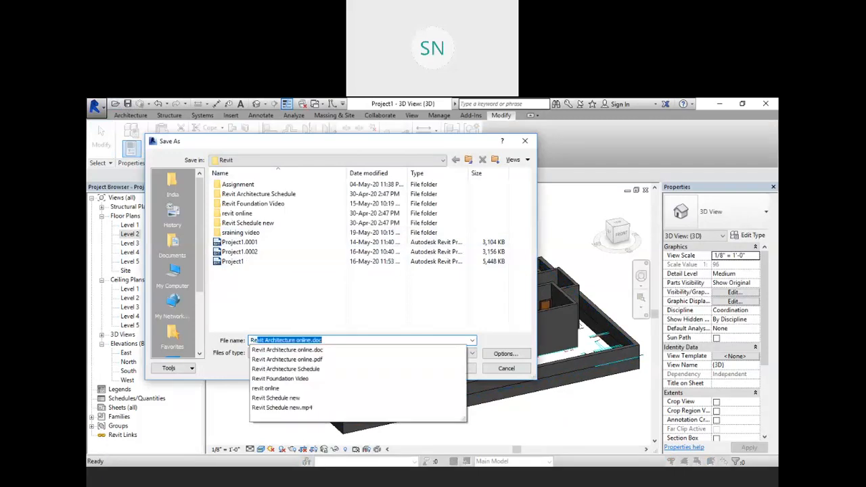
type("it Mo")
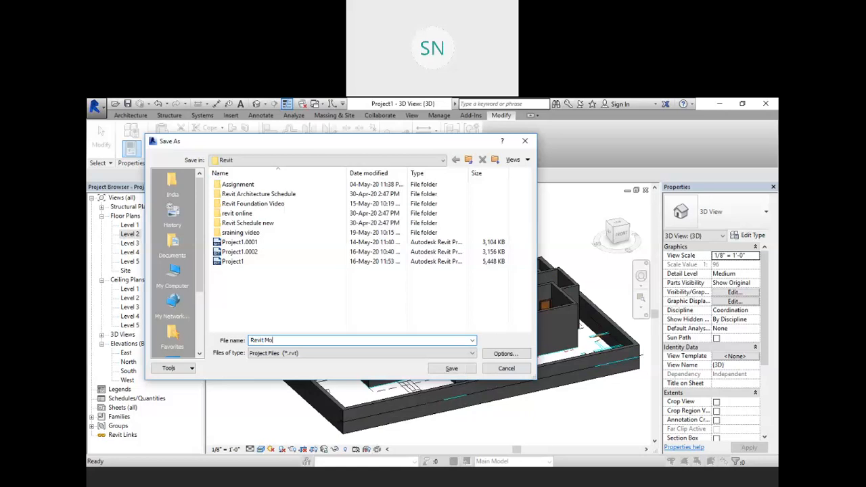
type("del")
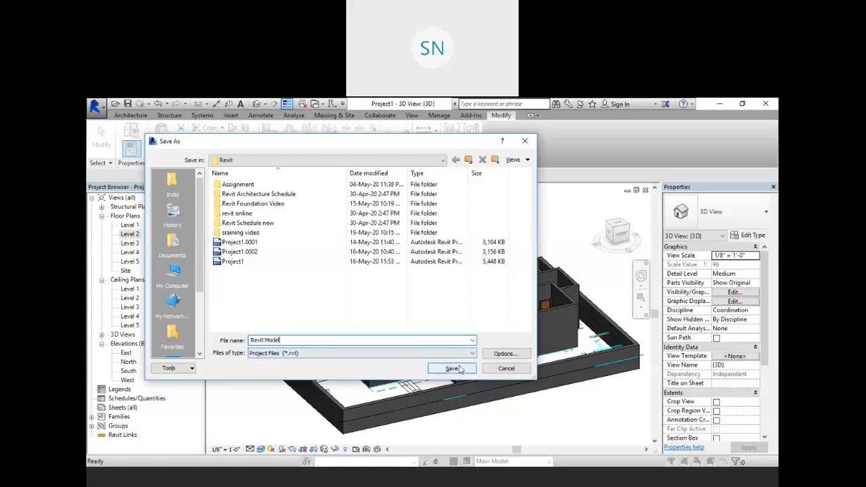
left_click(452, 370)
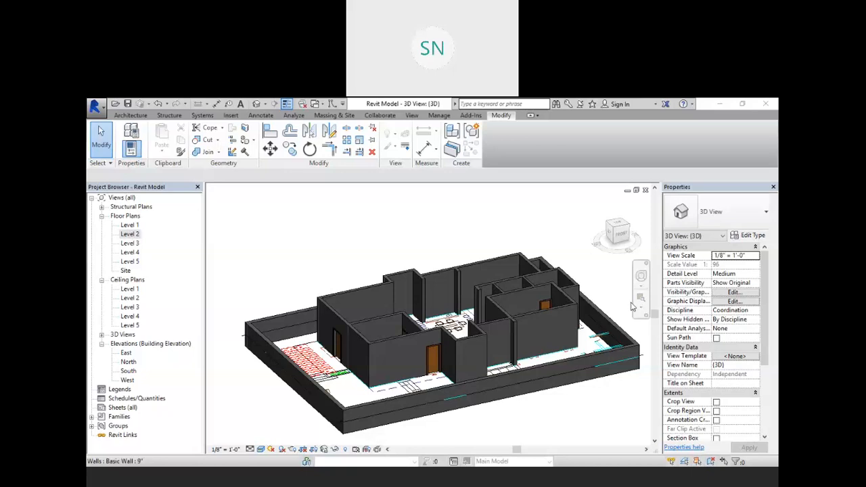
In the Level 2 floor plan, draw a vertical 1' thick wall about 16' long outside the plot's right boundary
double_click(130, 234)
middle_click_drag(444, 314, 238, 286)
scroll(233, 274, "down", 2)
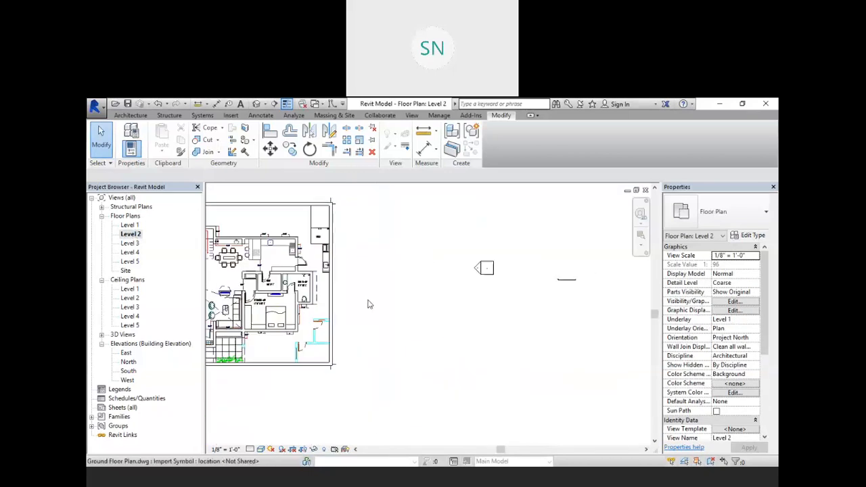
middle_click_drag(348, 259, 302, 295)
scroll(399, 309, "up", 2)
middle_click_drag(380, 254, 402, 280)
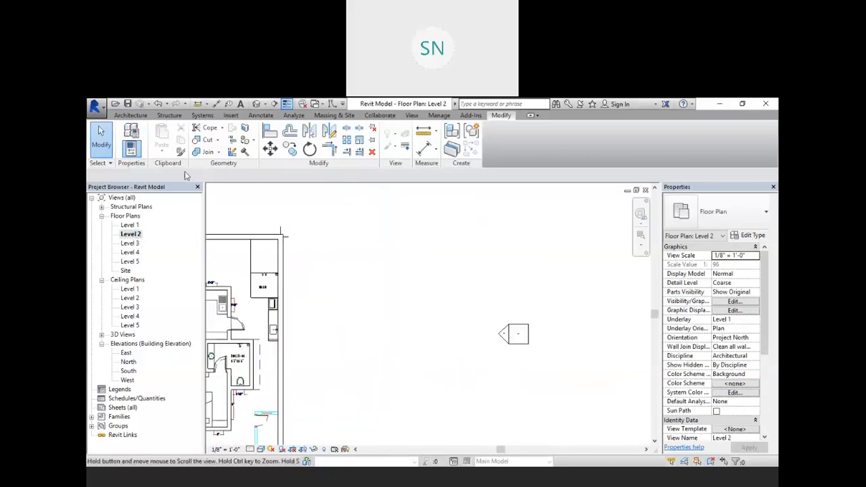
left_click(131, 117)
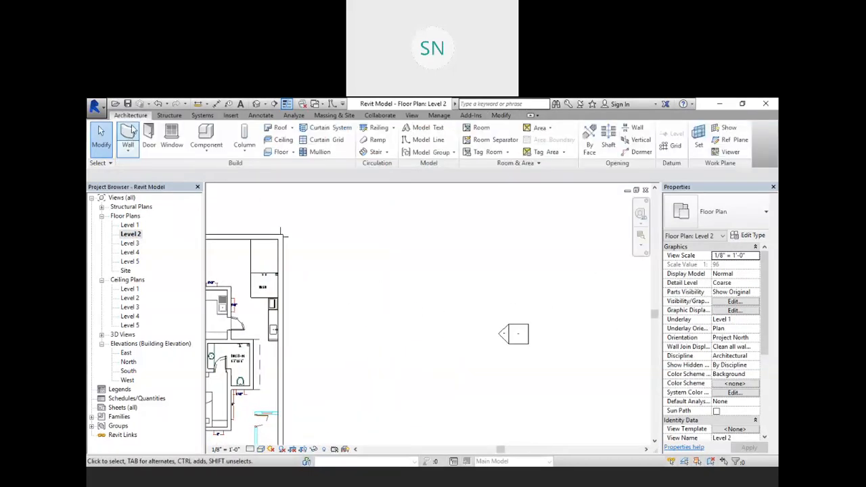
left_click(128, 134)
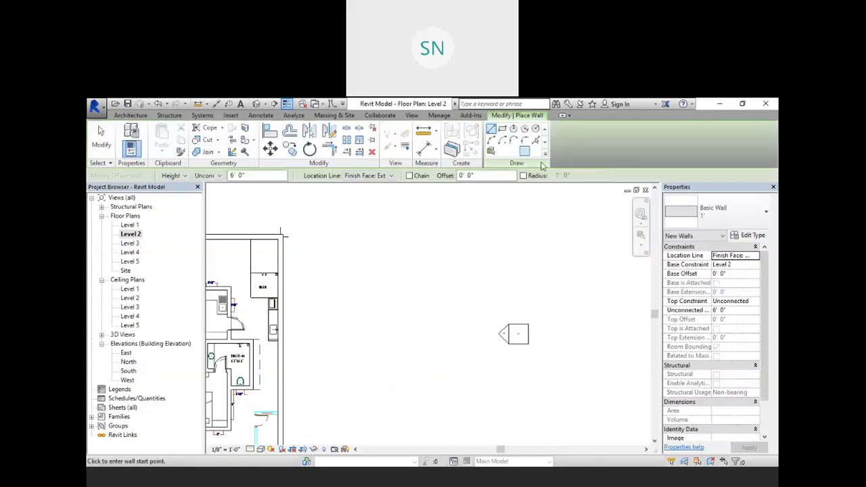
left_click(371, 240)
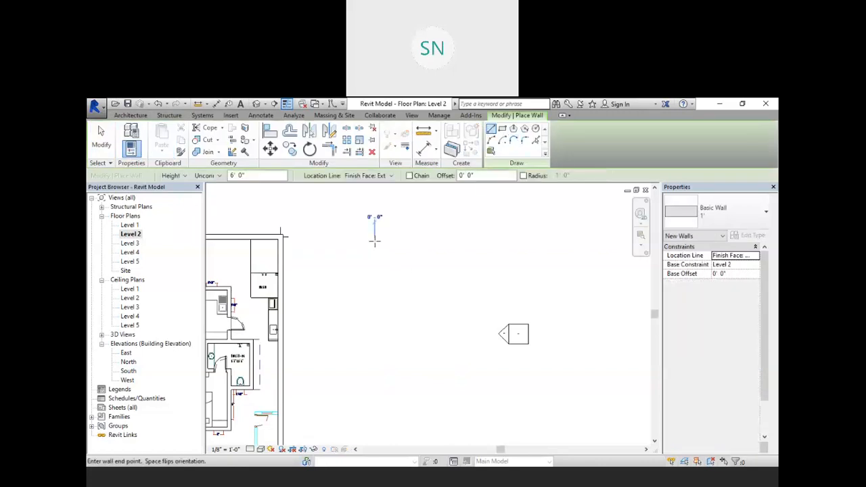
left_click(371, 322)
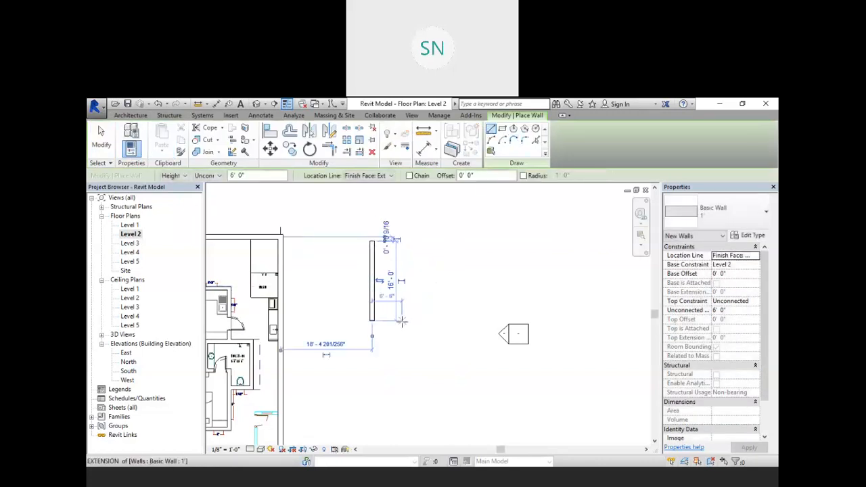
With Chain enabled, draw three connected walls from the vertical wall's lower end to enclose a room about 9' wide on its right
left_click(409, 175)
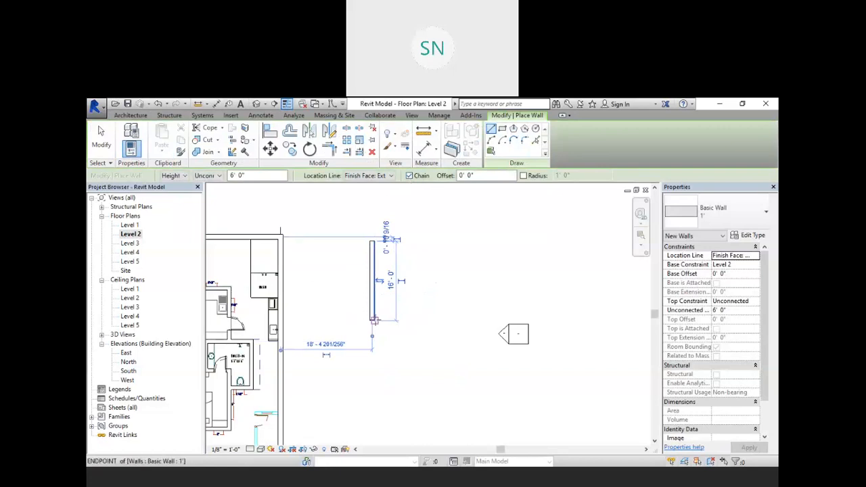
left_click(371, 322)
left_click(415, 322)
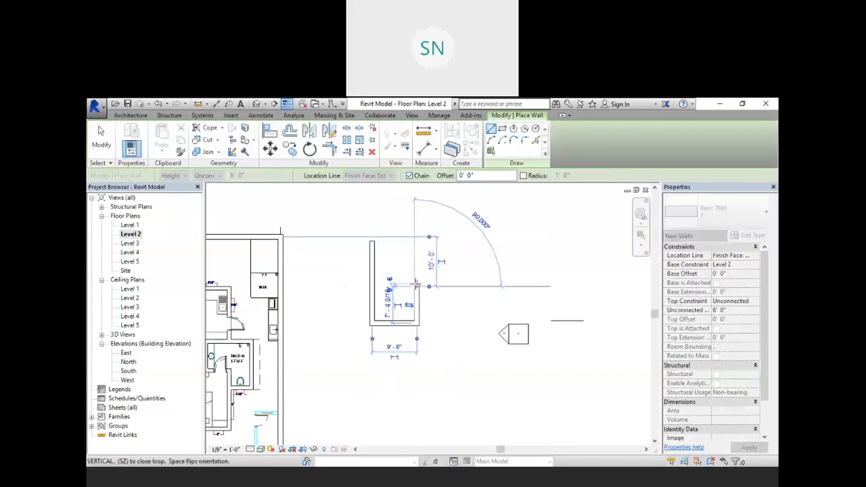
right_click(420, 244)
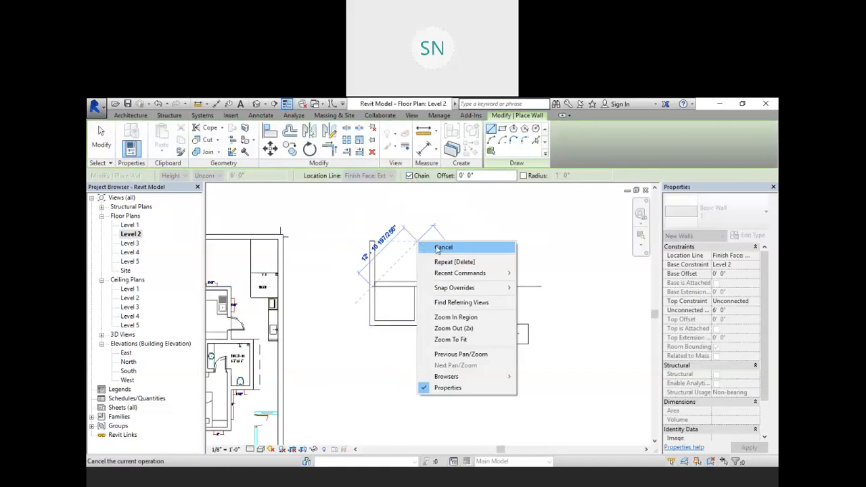
left_click(437, 248)
right_click(434, 245)
left_click(453, 250)
Mirror the room's three chained walls to the left, using the vertical wall as the picked axis
middle_click_drag(389, 311, 442, 332)
scroll(443, 335, "up", 3)
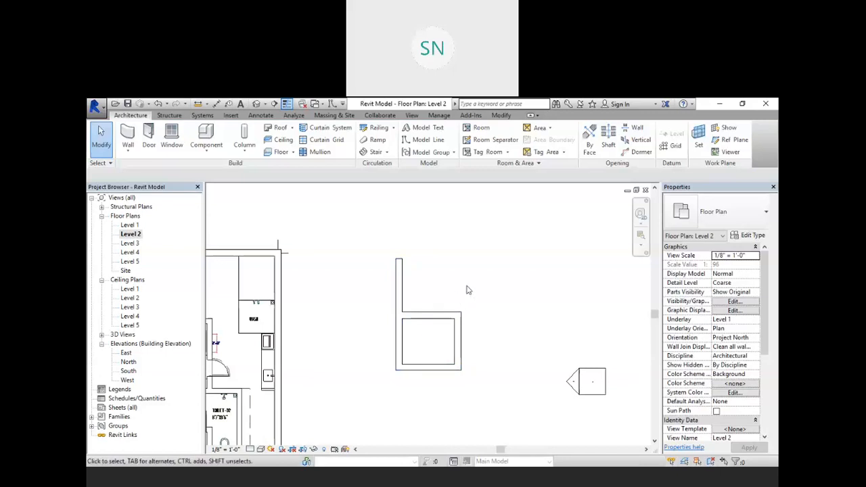
left_click_drag(484, 281, 419, 387)
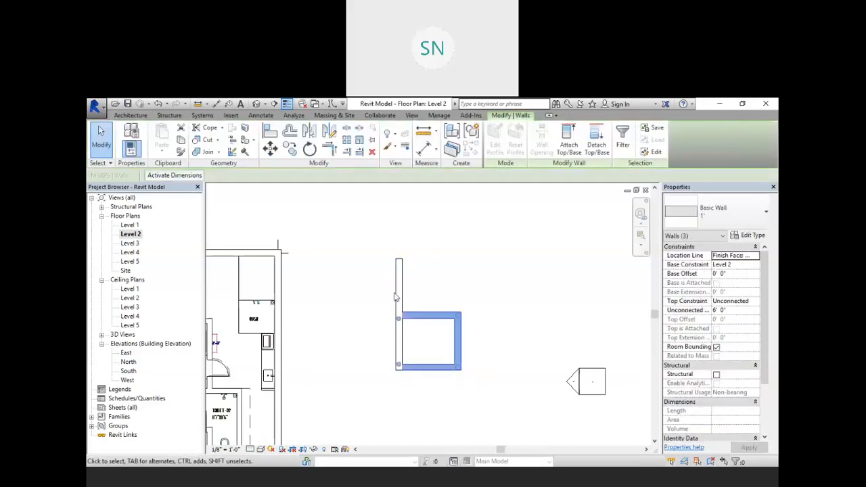
left_click(309, 132)
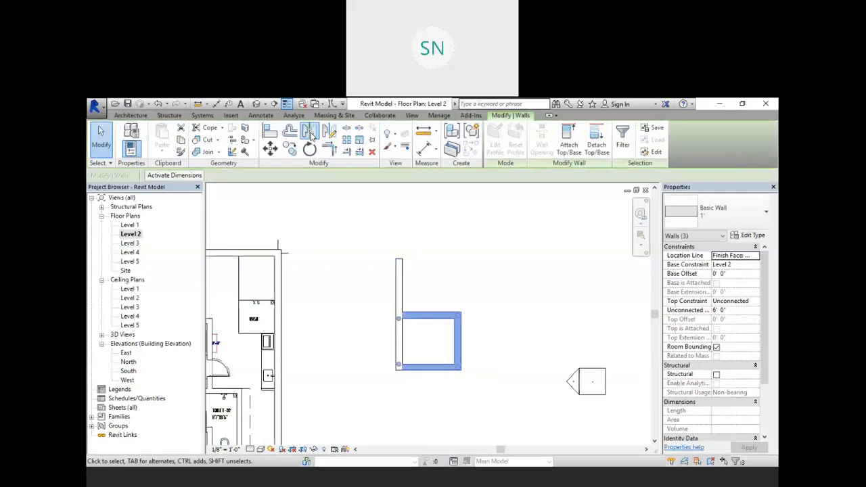
left_click(399, 283)
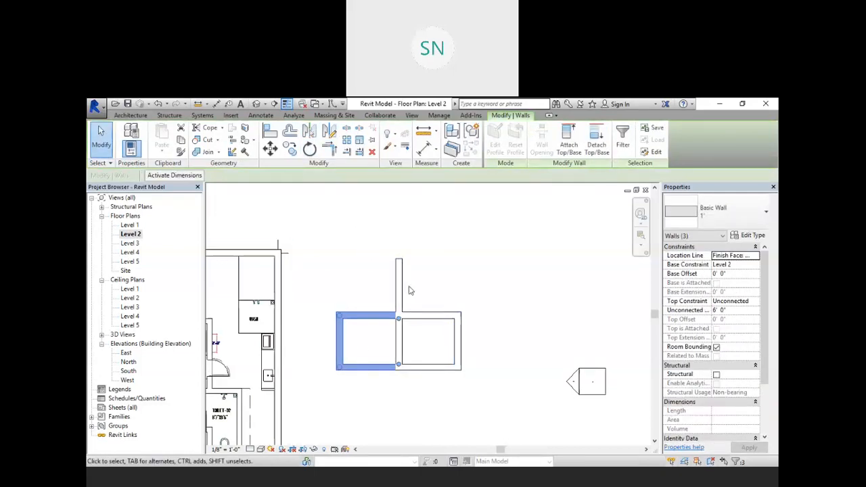
left_click(433, 276)
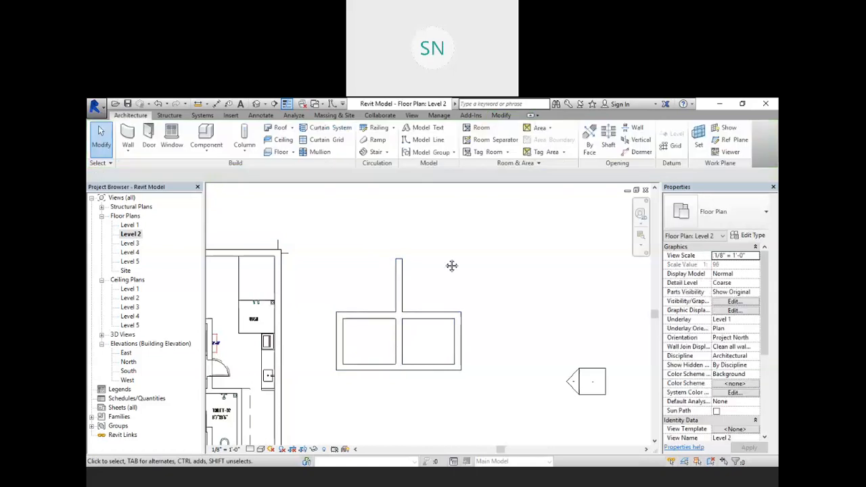
Mirror a copy of all seven practice walls upward about a drawn horizontal axis above them
middle_click_drag(452, 266, 445, 312)
scroll(445, 293, "down", 1)
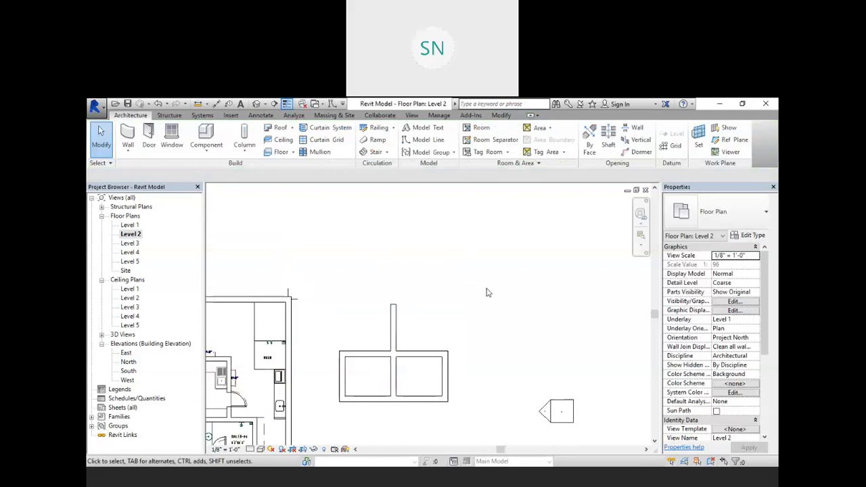
left_click_drag(504, 266, 333, 418)
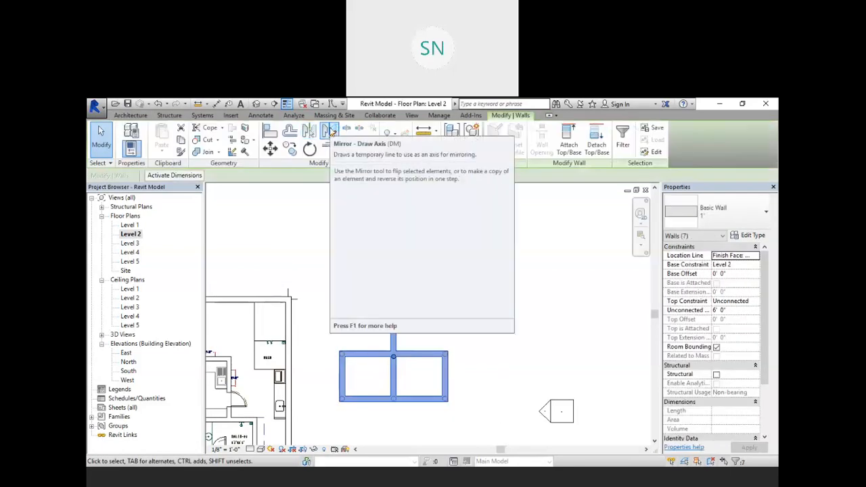
left_click(331, 132)
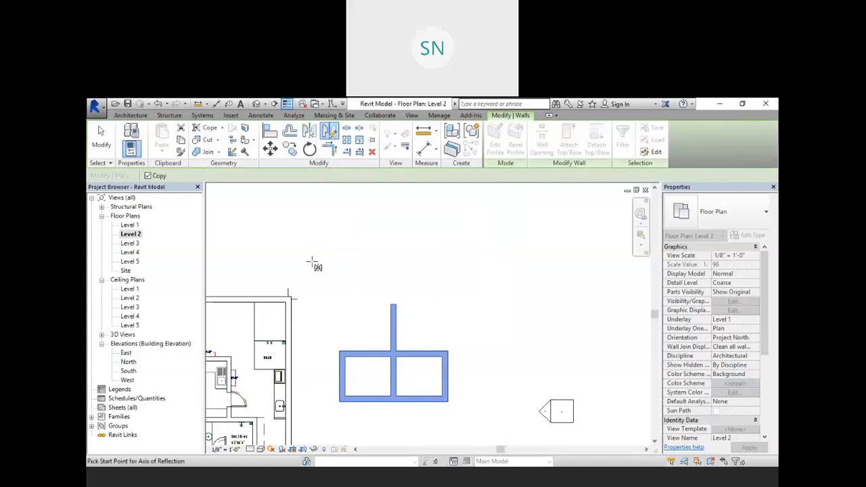
left_click(493, 262)
middle_click_drag(485, 266, 493, 324)
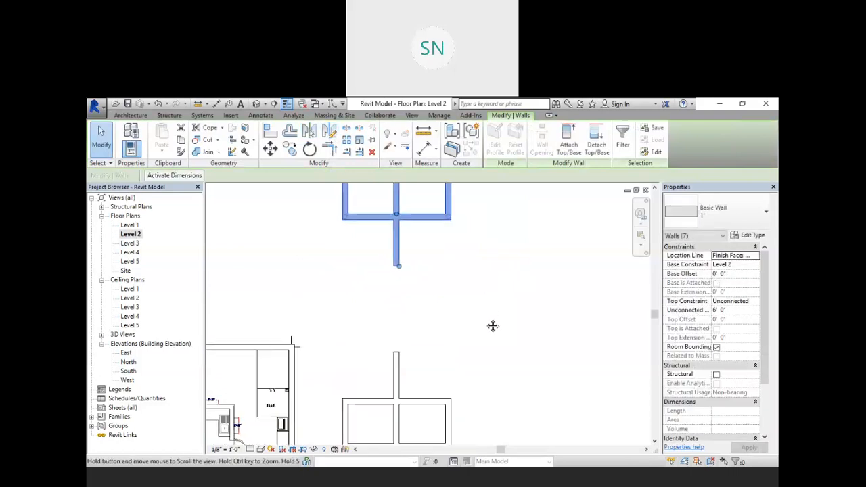
scroll(440, 343, "down", 1)
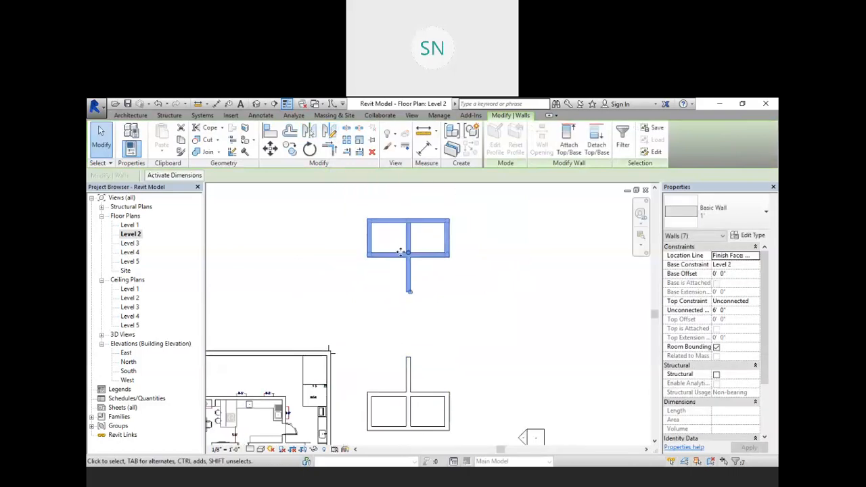
left_click(455, 275)
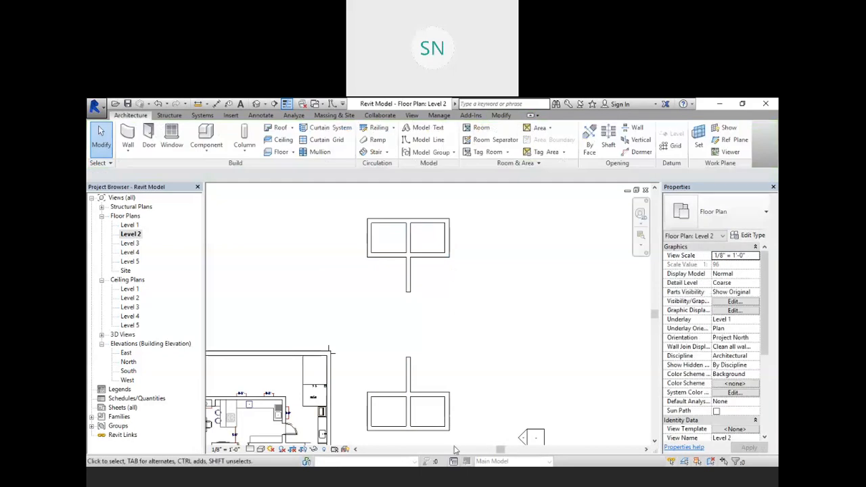
Delete all the practice walls beside the plot and draw one horizontal 1' thick wall about 28' 6" long in their place
left_click_drag(461, 439, 354, 219)
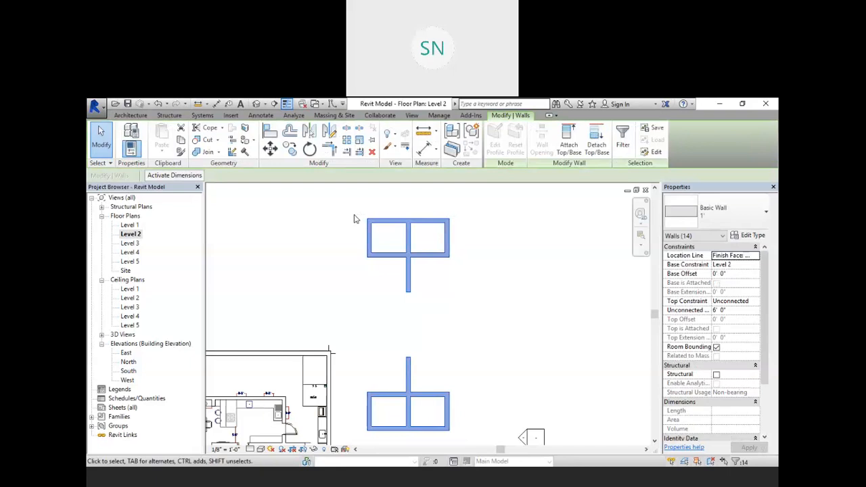
key("Delete")
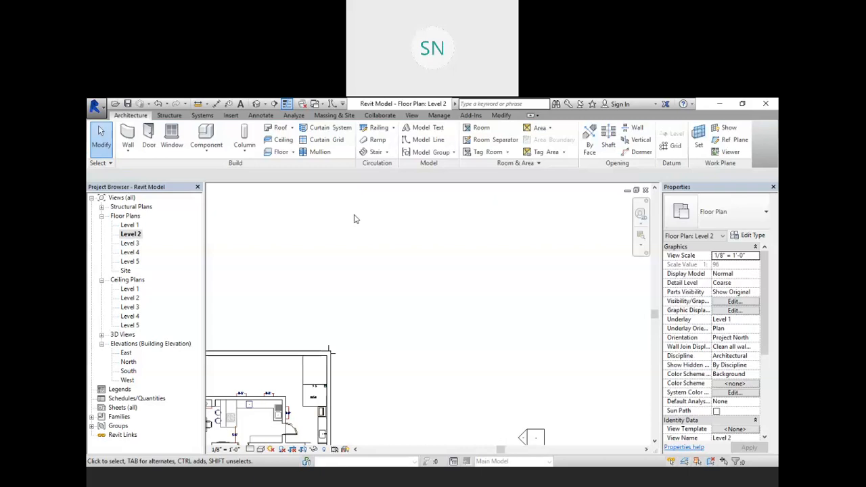
key("w")
key("a")
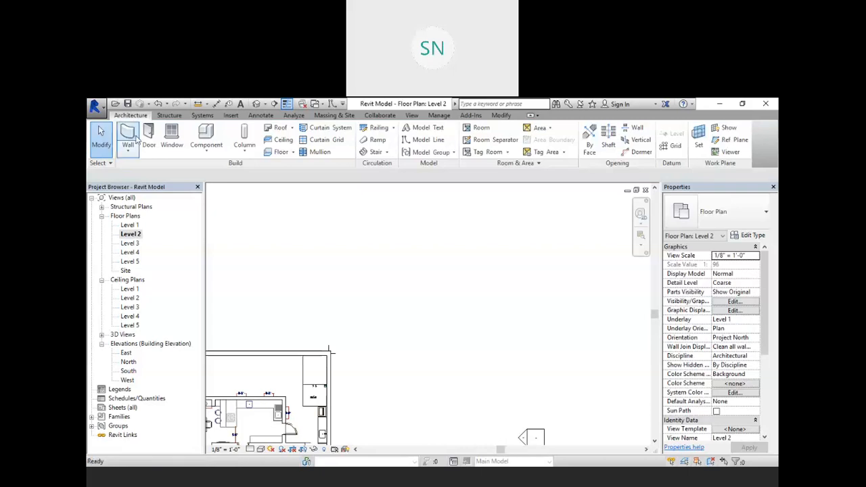
left_click(373, 293)
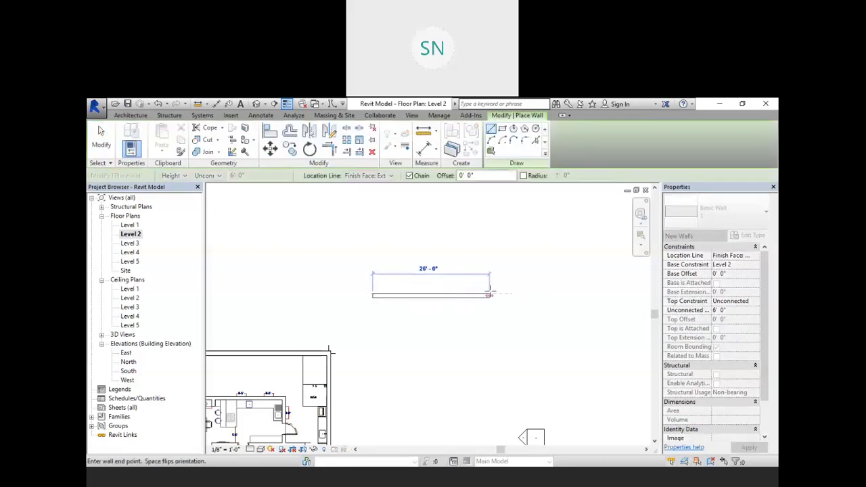
left_click(490, 294)
right_click(472, 251)
left_click(490, 256)
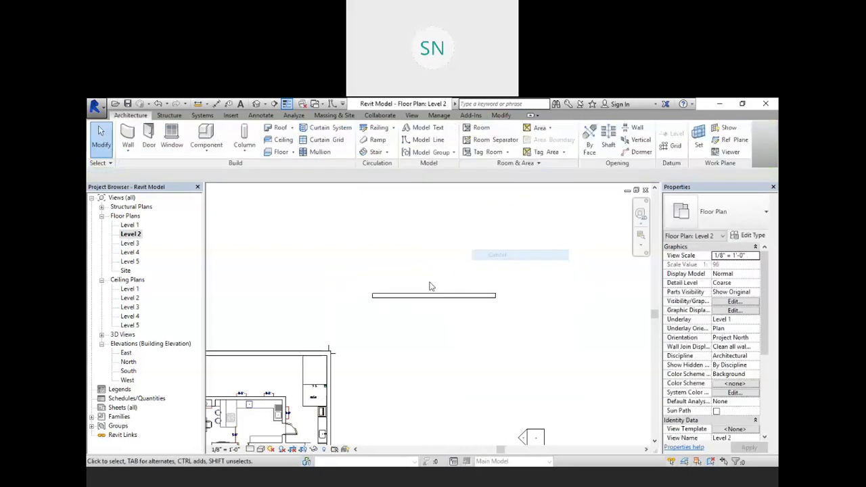
Split the horizontal wall with Split Element about 21' 6" from its right end, keeping Delete Inner Segment off
scroll(423, 298, "up", 3)
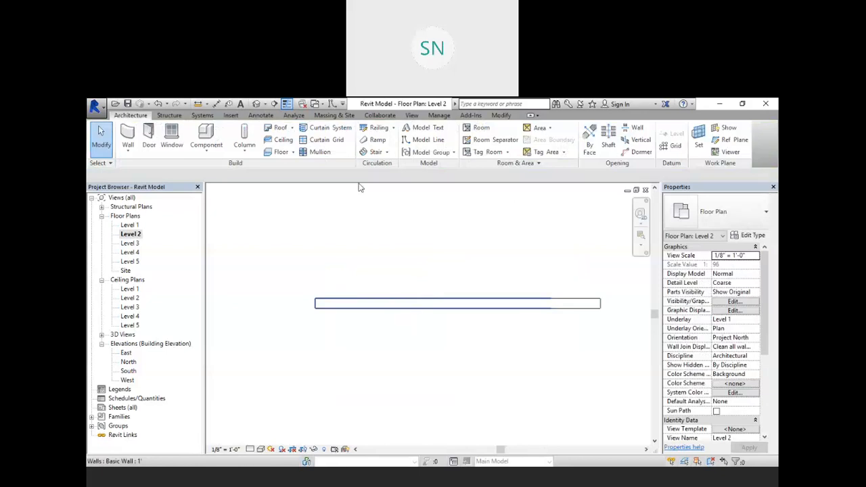
left_click(396, 292)
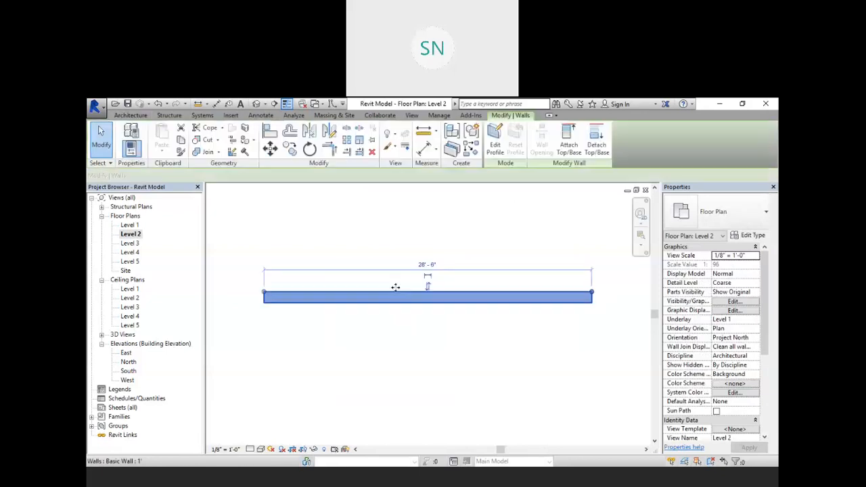
left_click(346, 130)
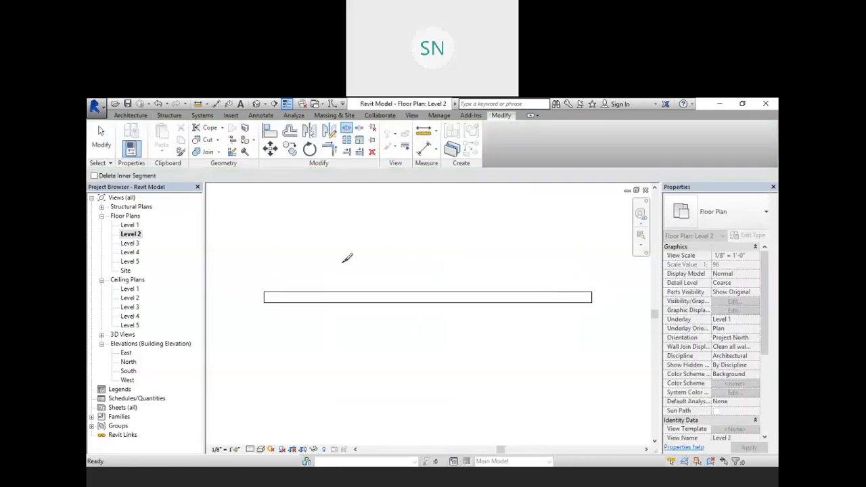
left_click(344, 296)
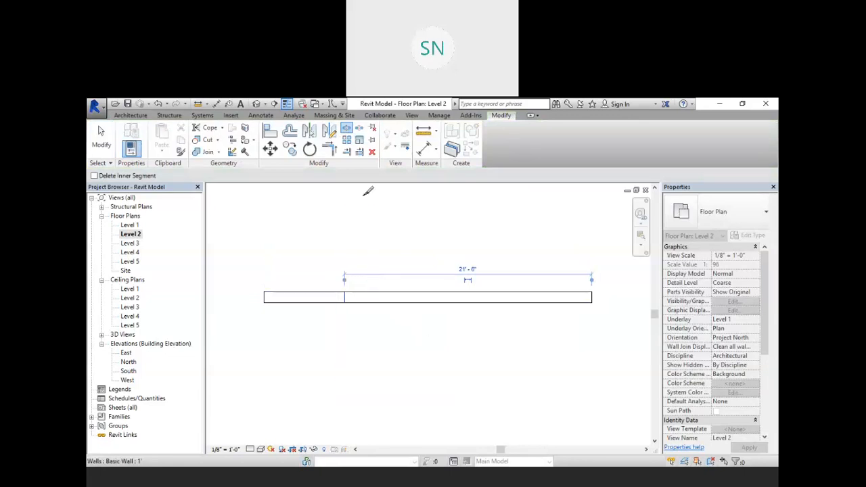
Use Split with Gap with a 6" joint gap to divide the longer right-hand wall segment near its middle
left_click(359, 129)
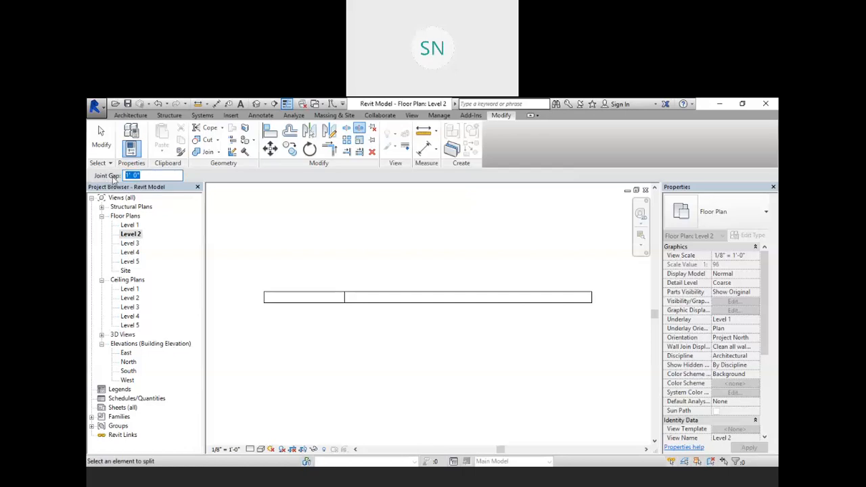
type("6\"")
key("Return")
left_click(441, 297)
right_click(452, 251)
left_click(461, 258)
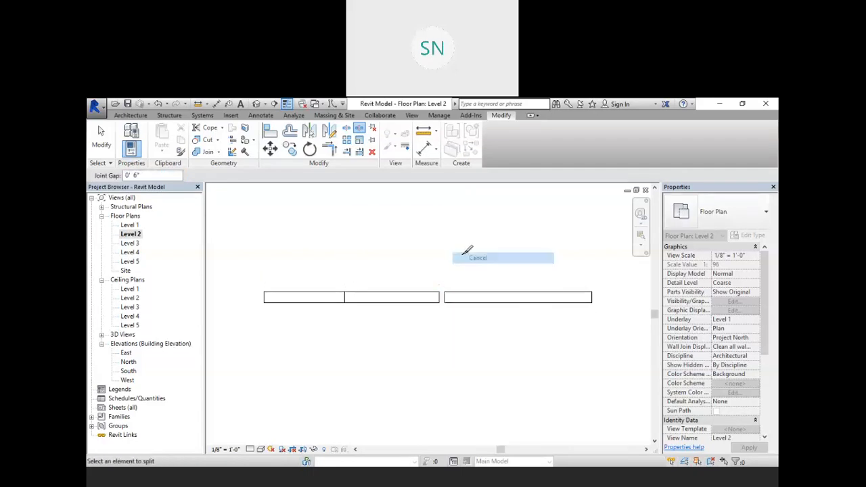
right_click(463, 255)
left_click(469, 261)
scroll(443, 303, "up", 5)
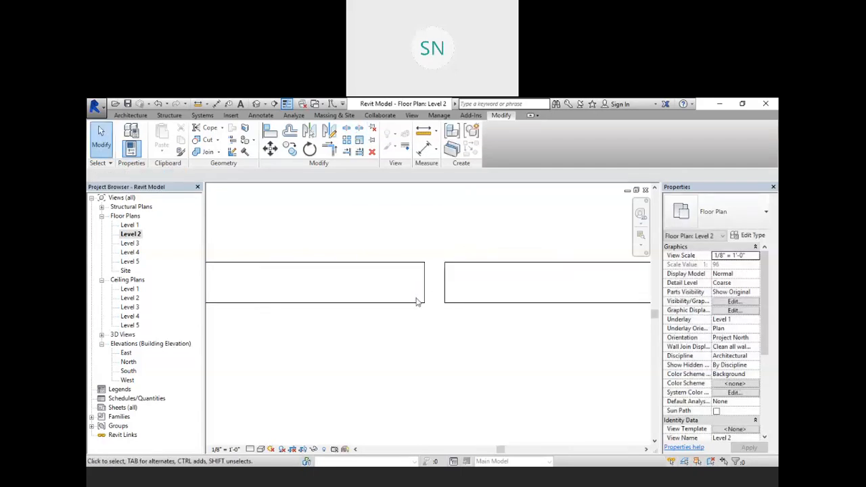
scroll(427, 287, "down", 3)
scroll(425, 287, "down", 2)
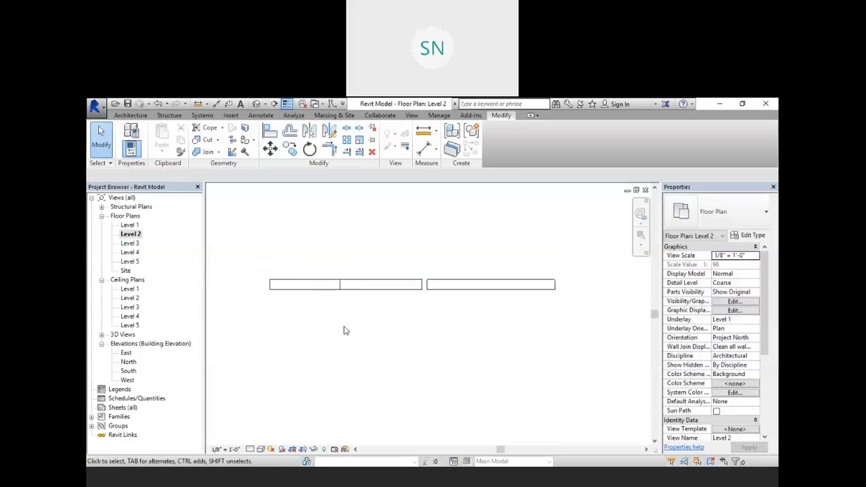
scroll(345, 331, "down", 1)
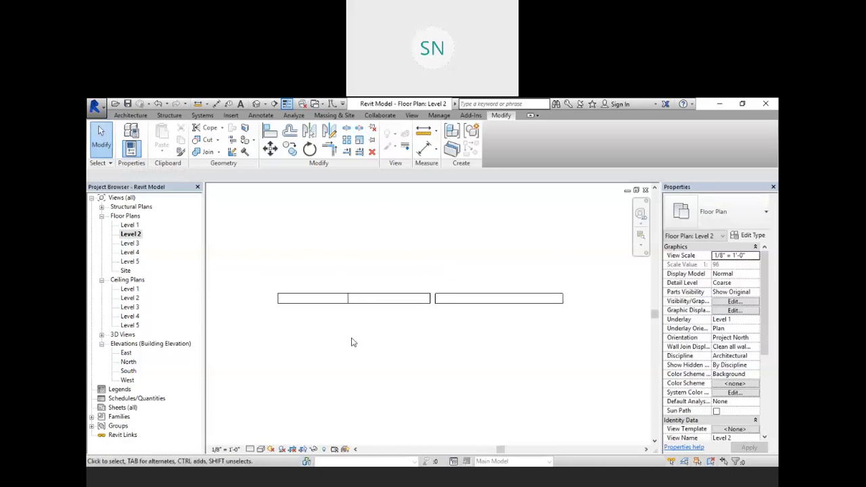